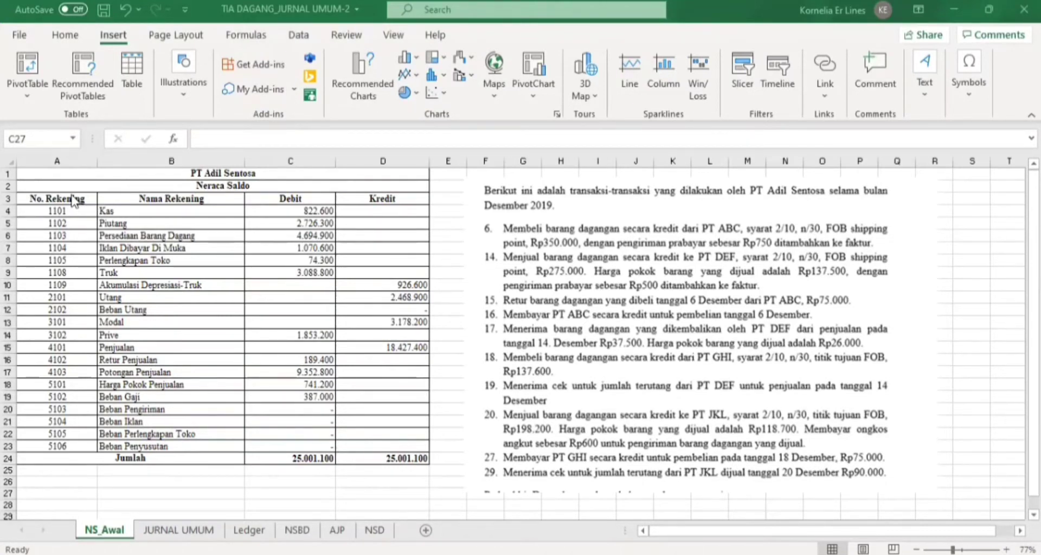
Step: Examine the account numbers and names on the NS_Awal sheet and the matching account table on the JURNAL UMUM sheet
drag(73, 200, 162, 448)
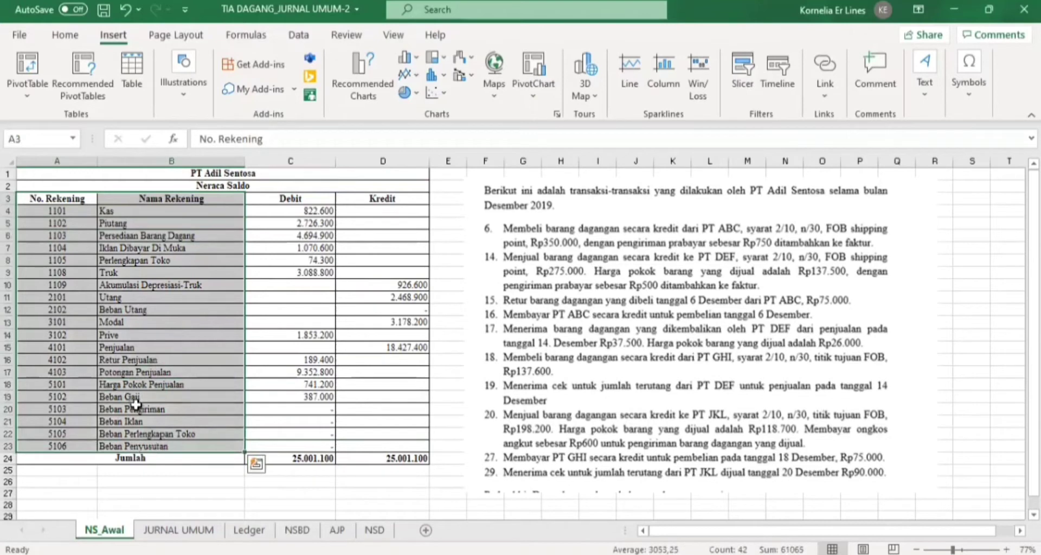
click(179, 530)
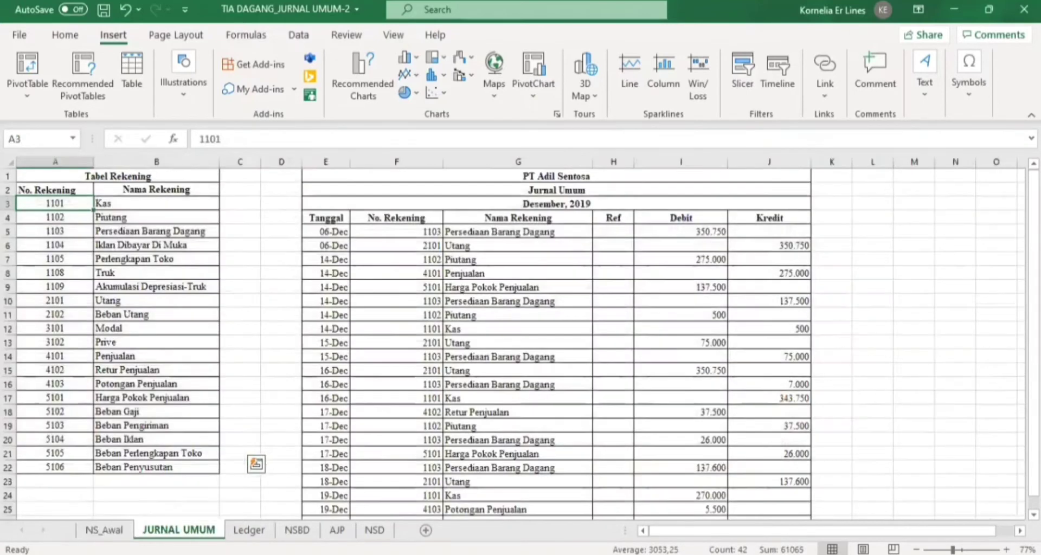
click(69, 187)
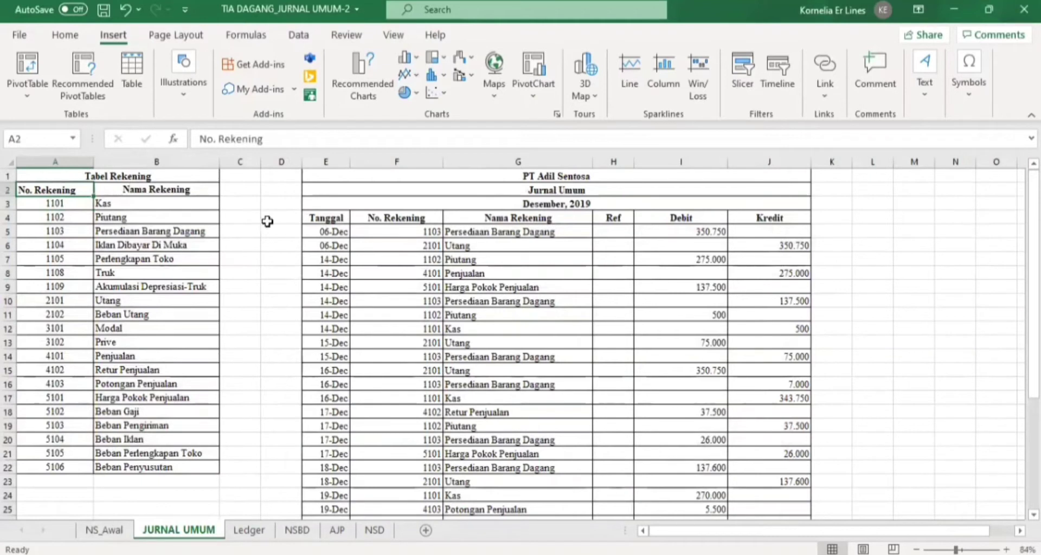
Step: Select the account numbers A3:A22 in the Tabel Rekening and check the range name assigned to them
click(62, 202)
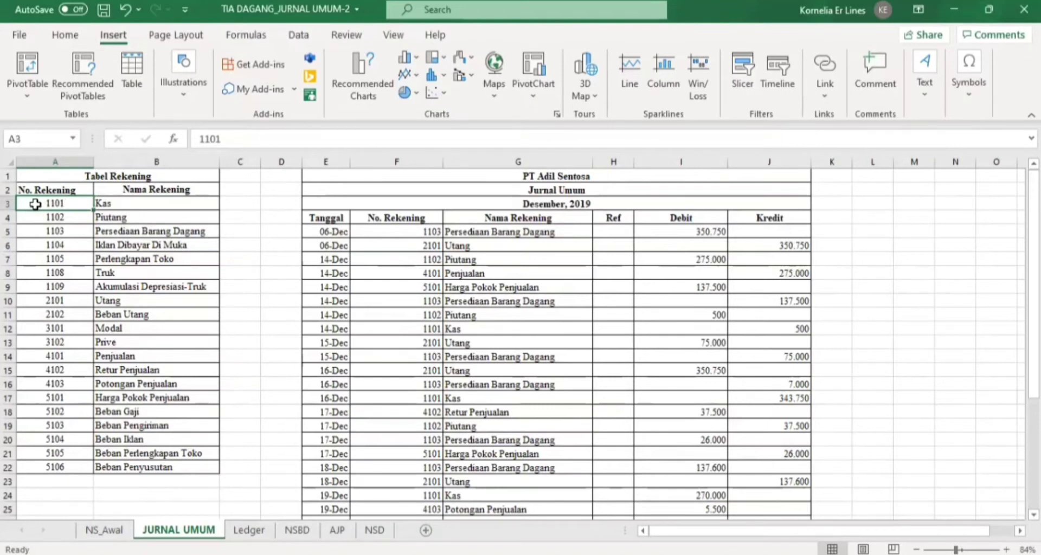
drag(35, 204, 66, 467)
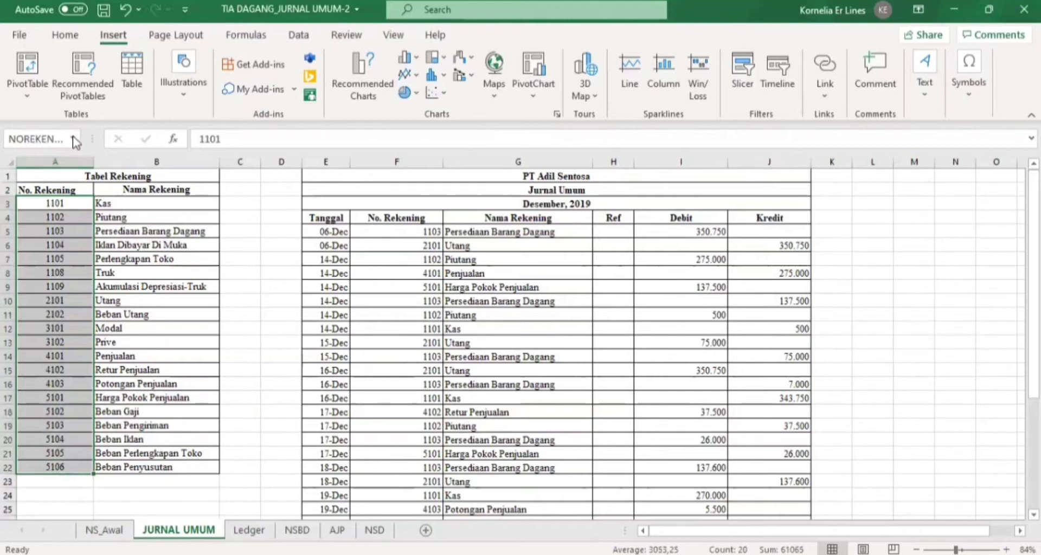
click(74, 138)
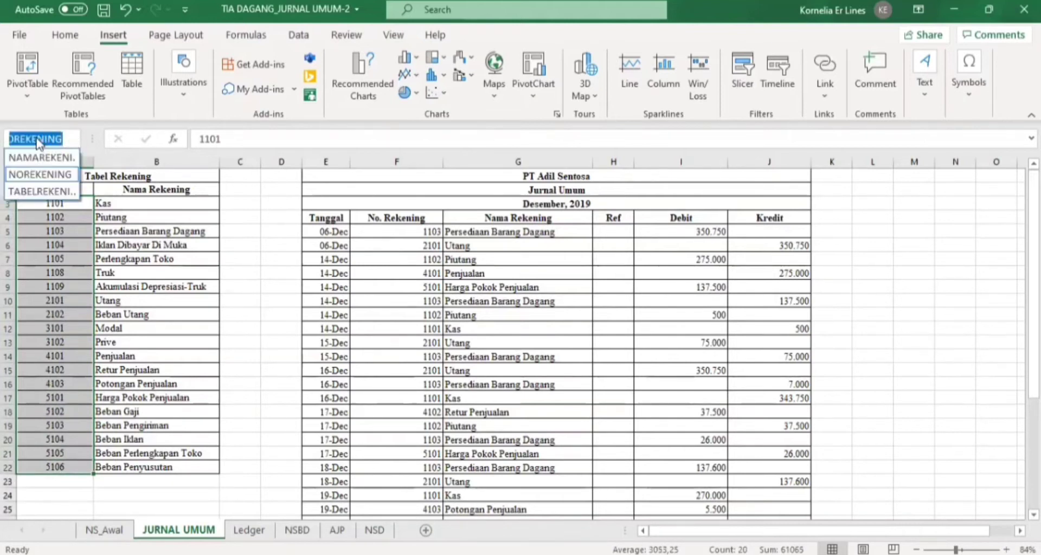
click(153, 194)
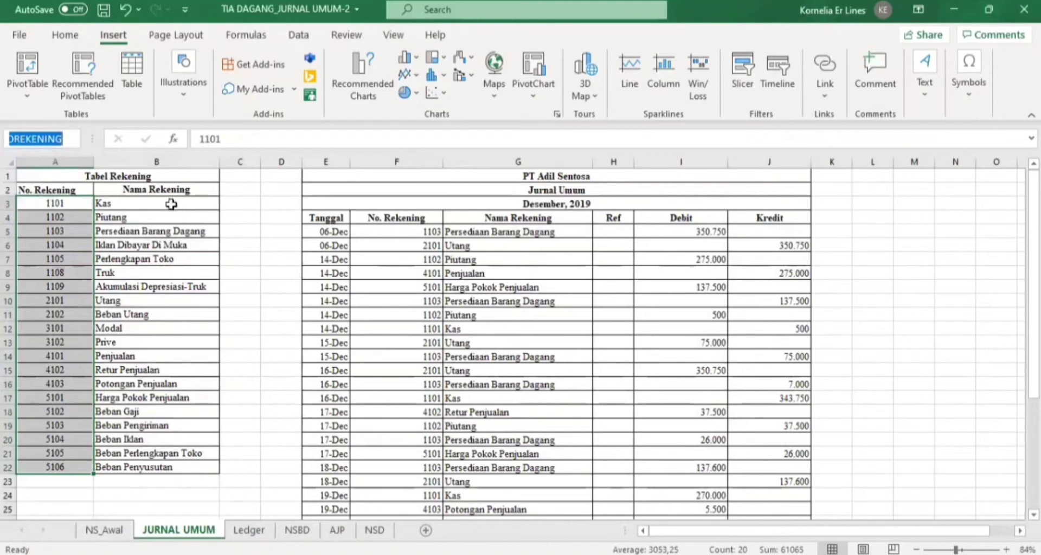
Step: Select the account names B3:B22 in the Tabel Rekening and check the range name assigned to them
click(171, 205)
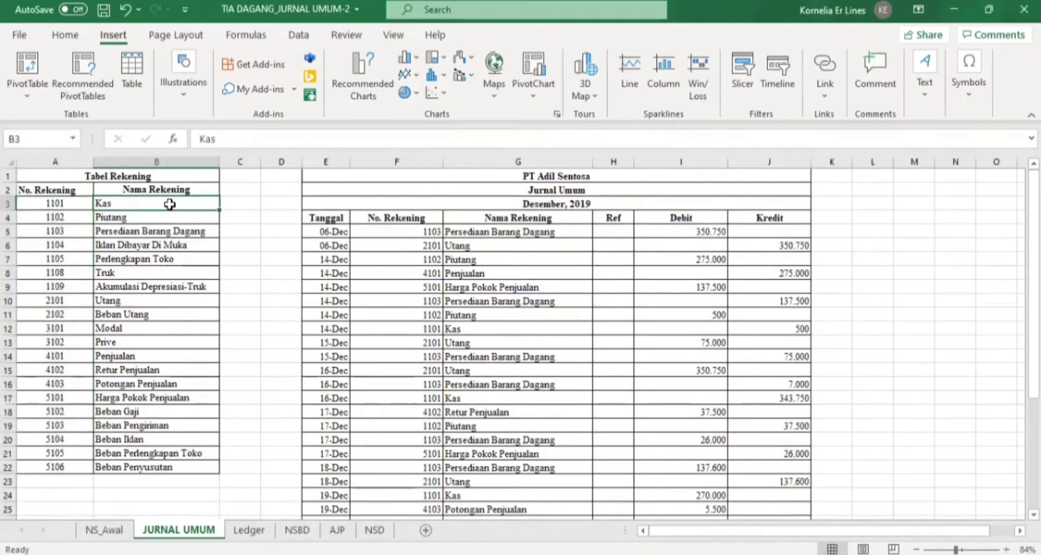
drag(171, 204, 166, 468)
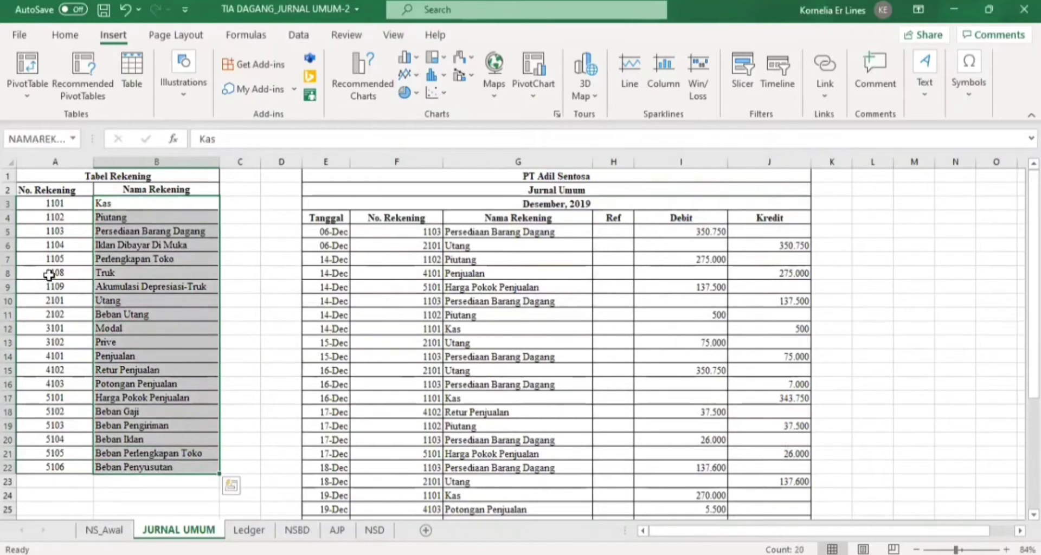
click(72, 140)
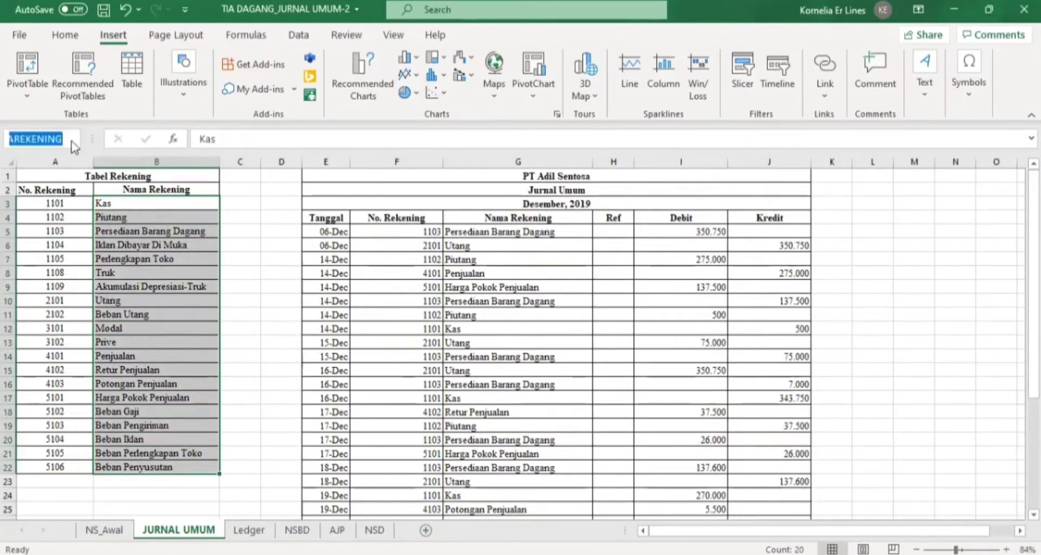
click(250, 187)
click(250, 188)
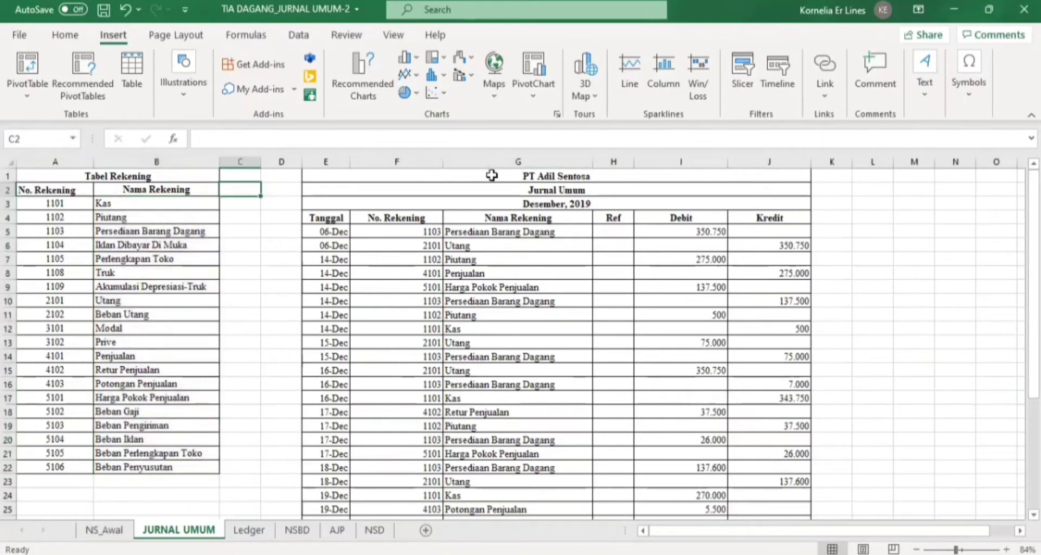
Step: Review the general journal's three title rows and its column headings from Tanggal through Kredit
click(603, 174)
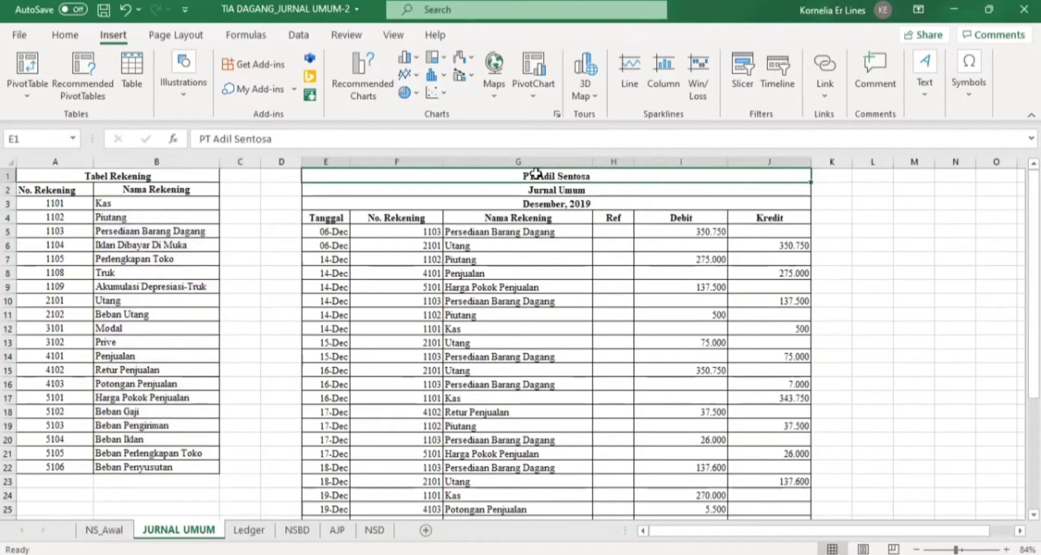
click(557, 193)
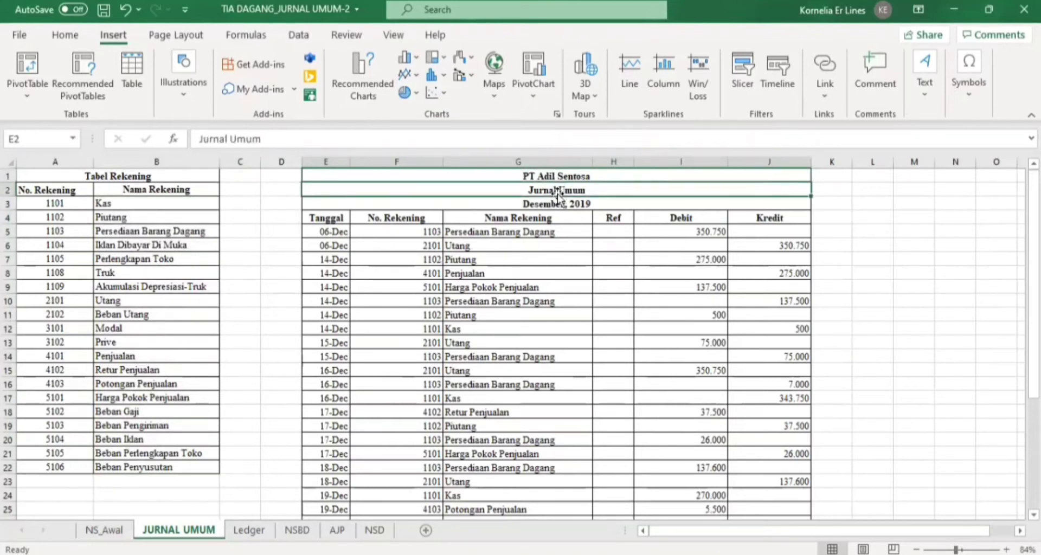
key(Down)
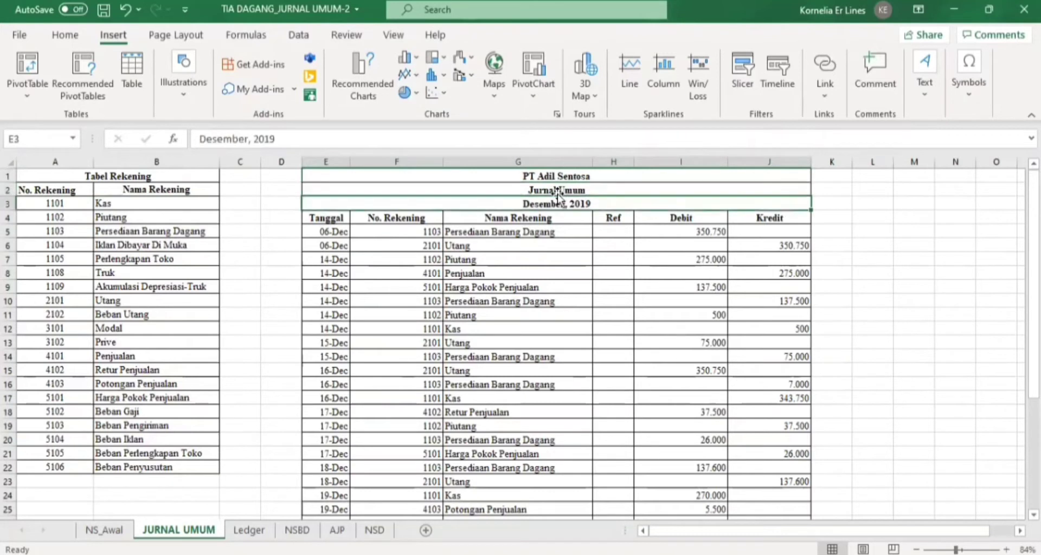
click(334, 215)
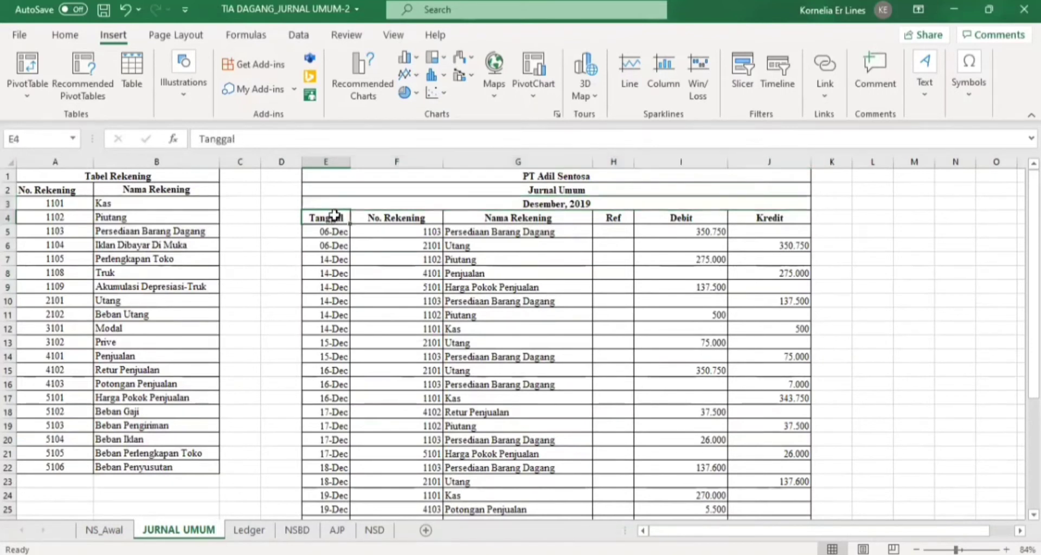
click(411, 217)
click(454, 214)
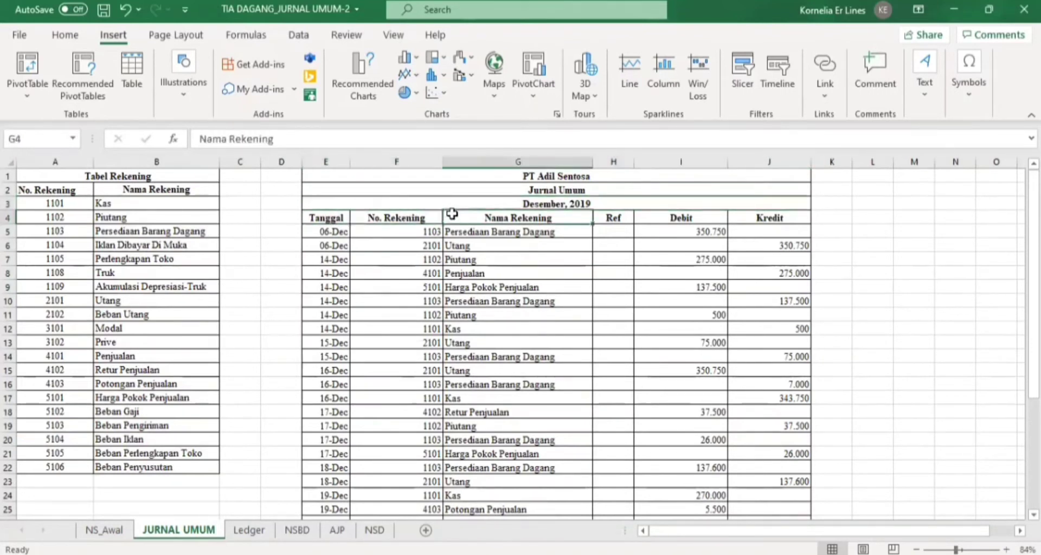
click(604, 212)
click(686, 218)
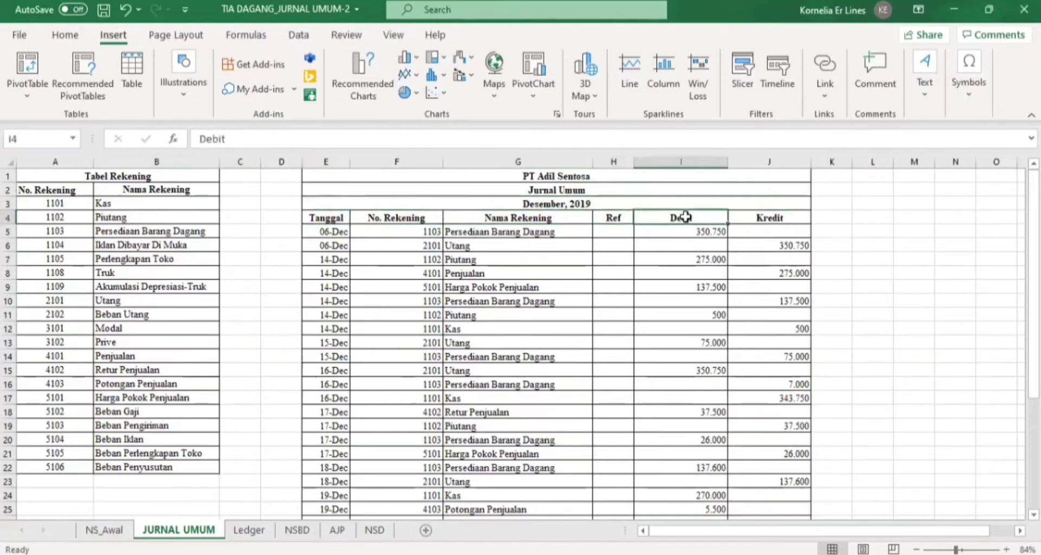
click(759, 214)
click(867, 215)
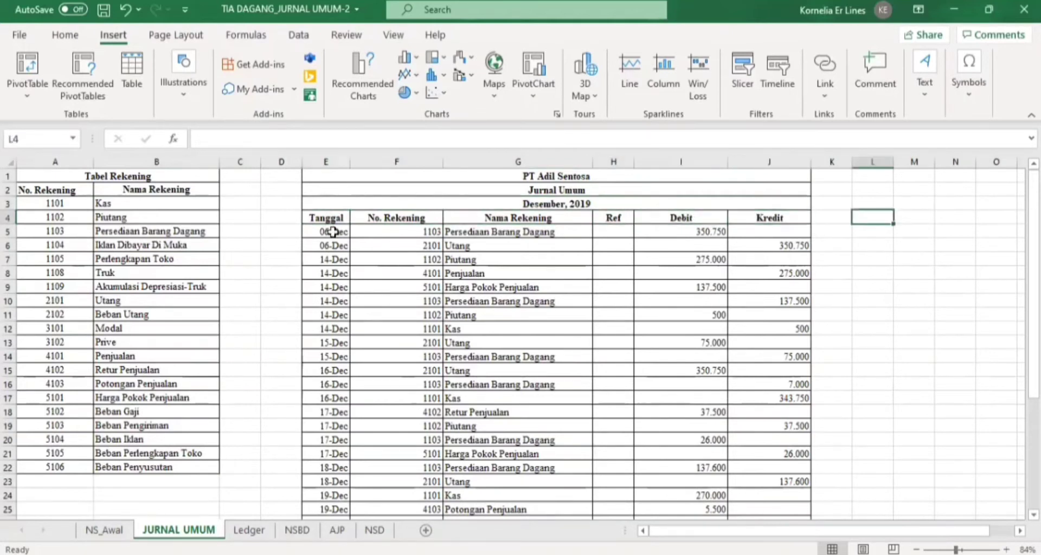
Step: Check how the first journal date in cell E5 is entered, leaving its content as it is
click(333, 232)
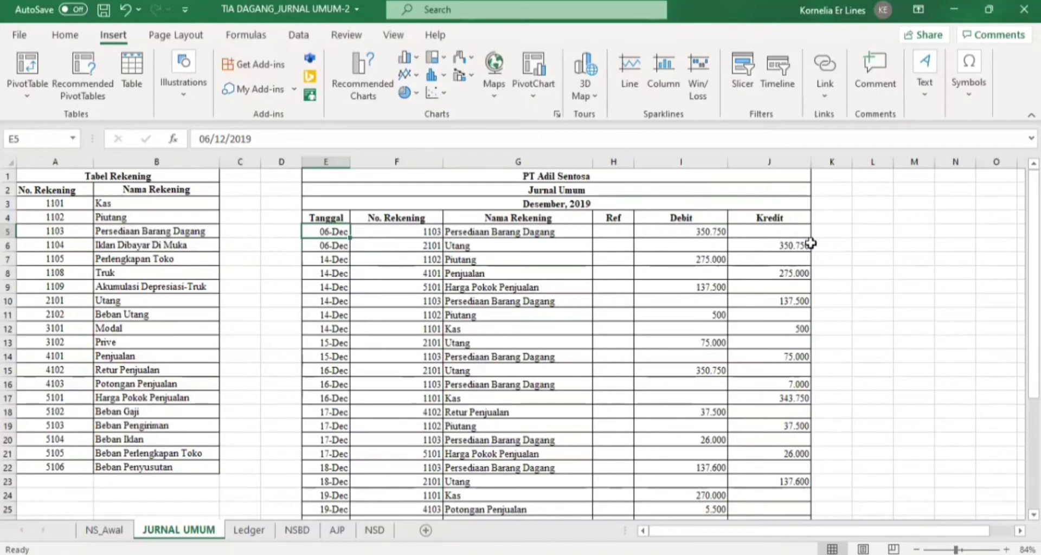
click(209, 139)
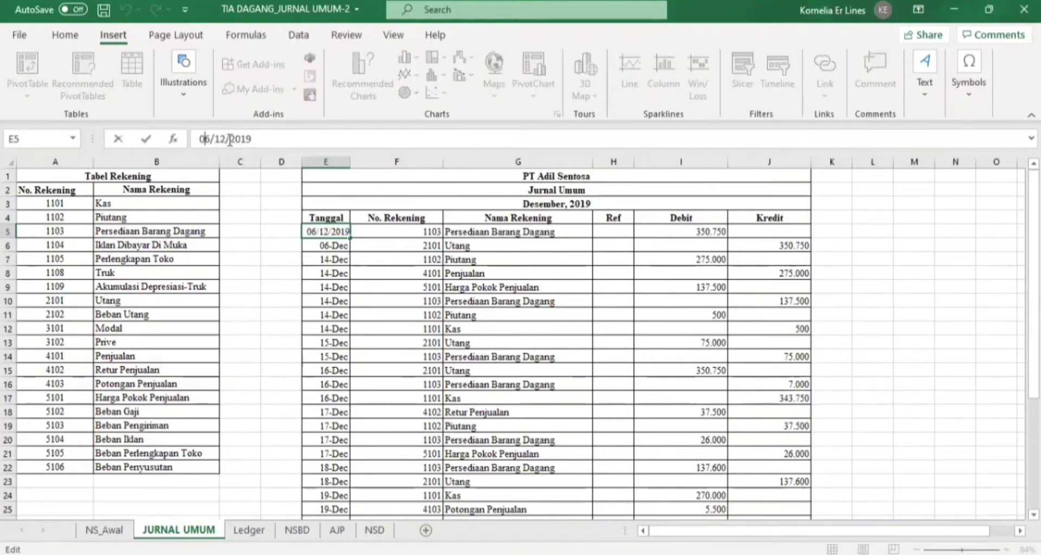
key(Return)
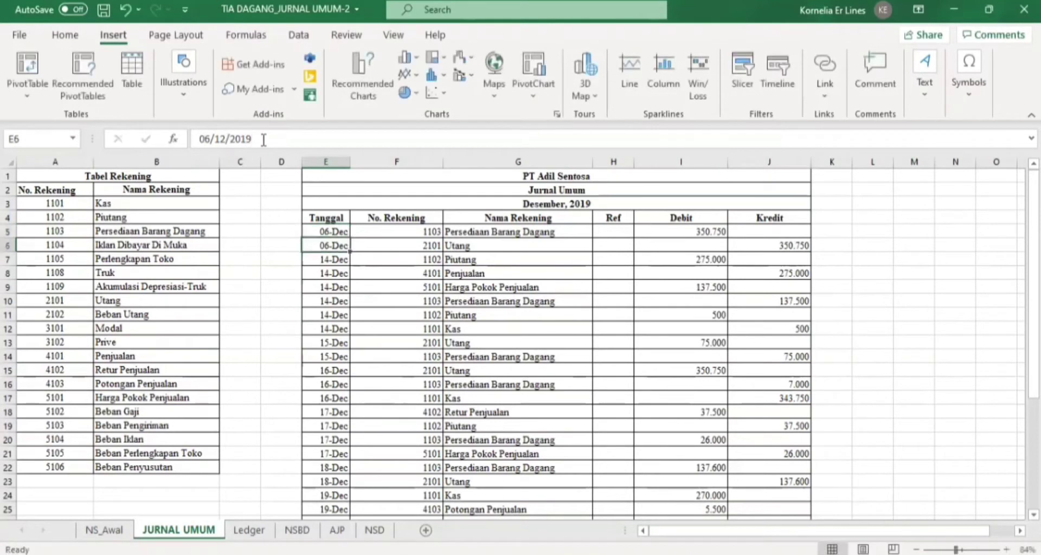
Step: Re-enter the account number of the first journal line in F5 as the reference =A5 to the account table
click(385, 234)
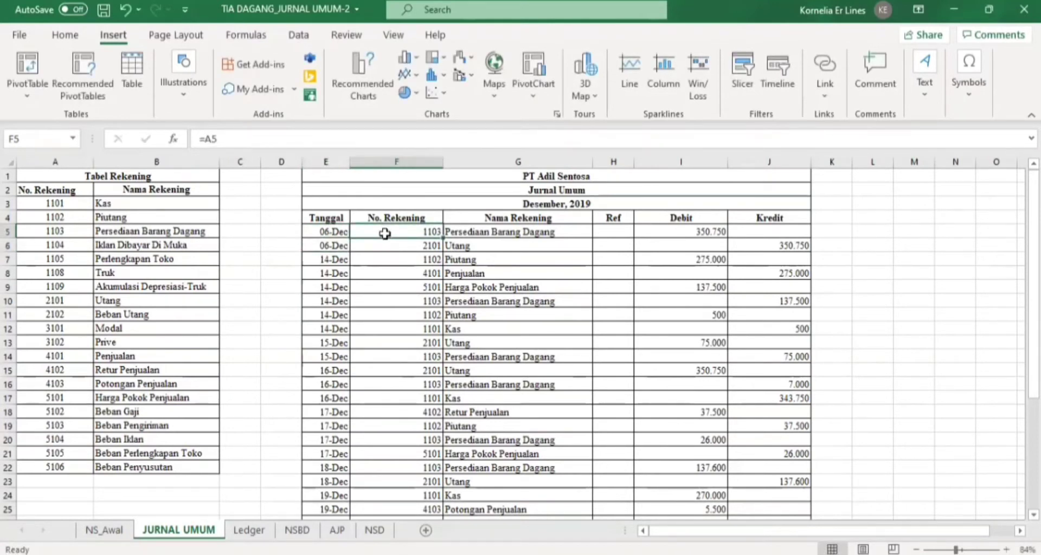
key(BackSpace)
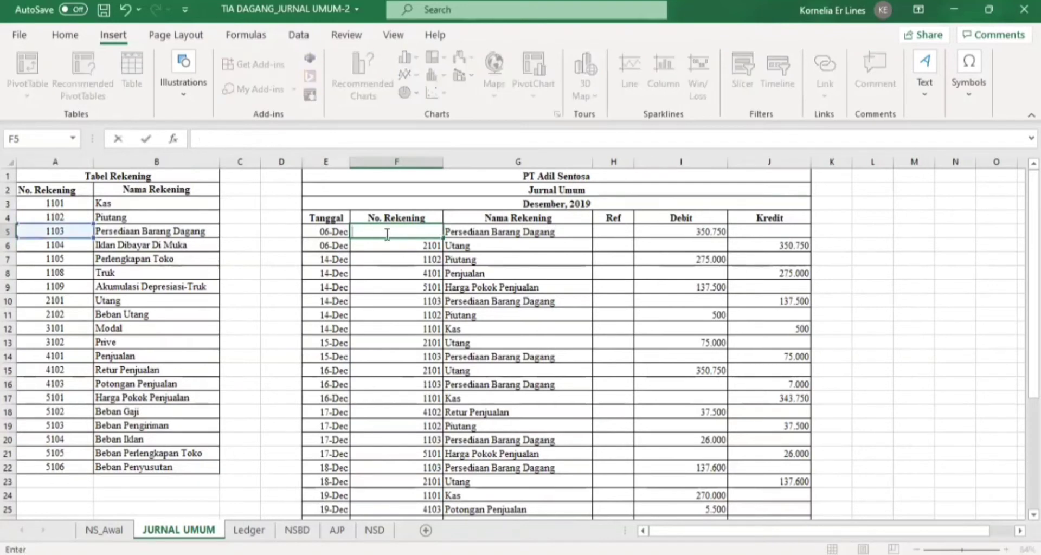
text(=)
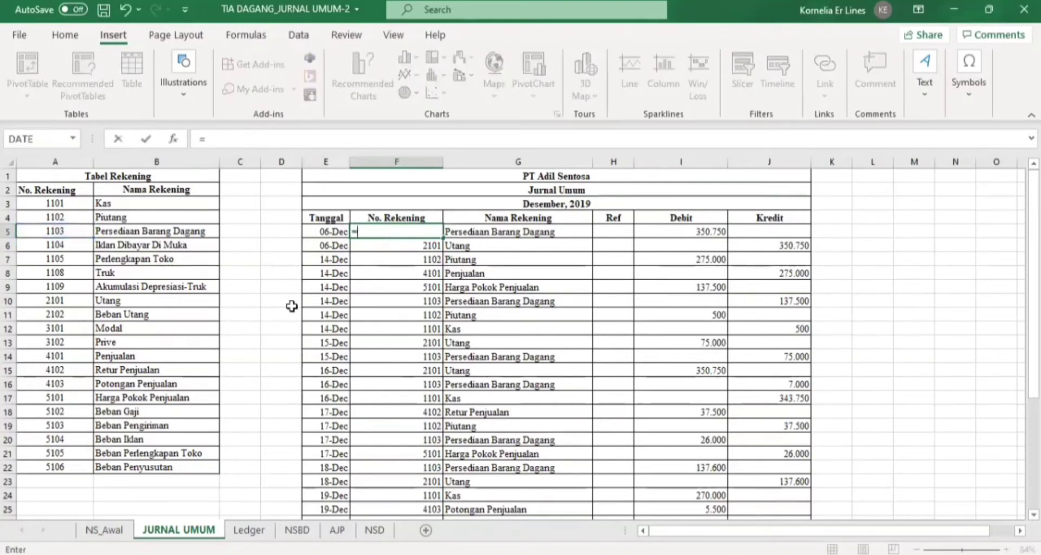
click(69, 234)
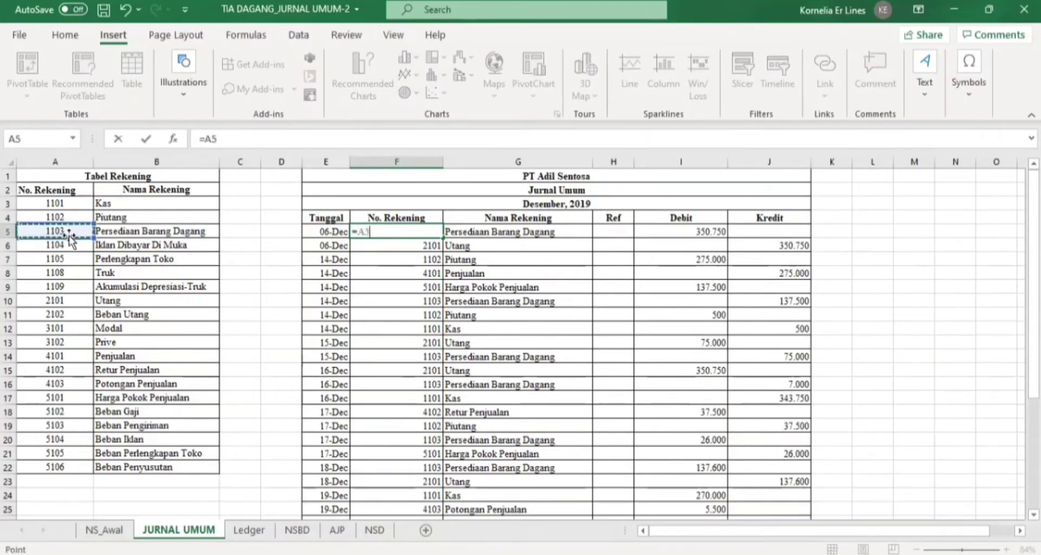
key(Return)
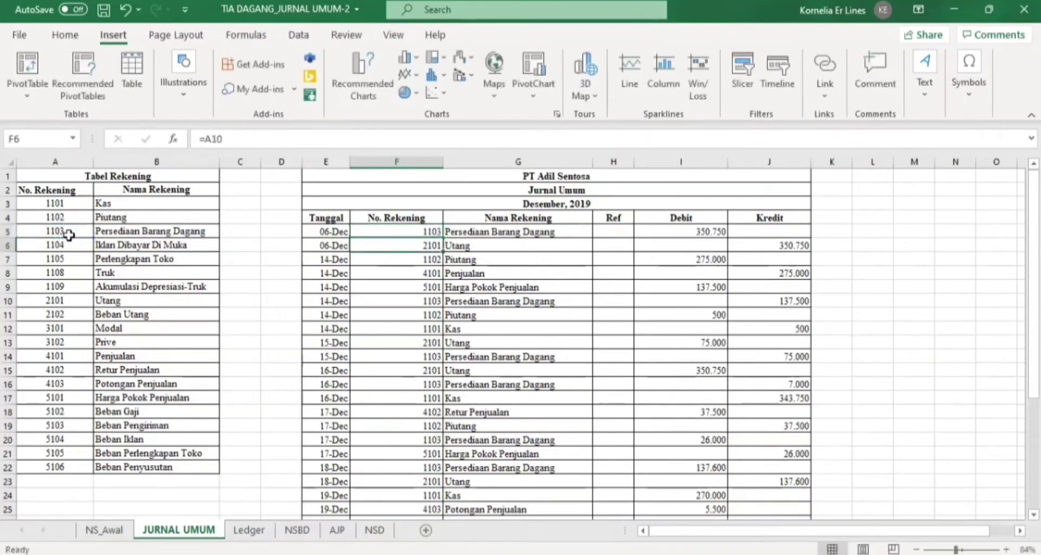
Step: Re-enter the account number of the second journal line in F6 as the reference =A10 to the account table
double_click(415, 249)
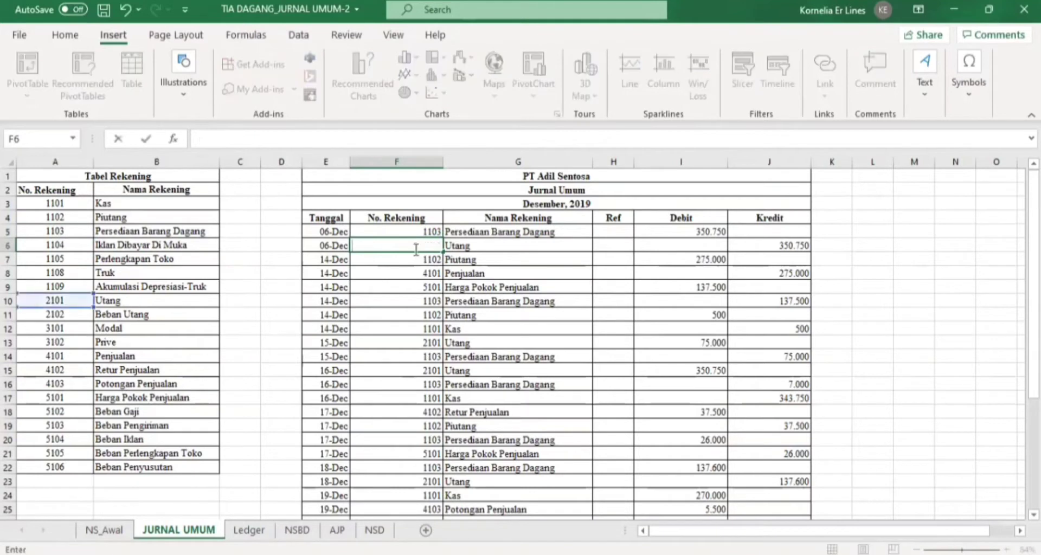
key(BackSpace)
key(BackSpace)
key(BackSpace)
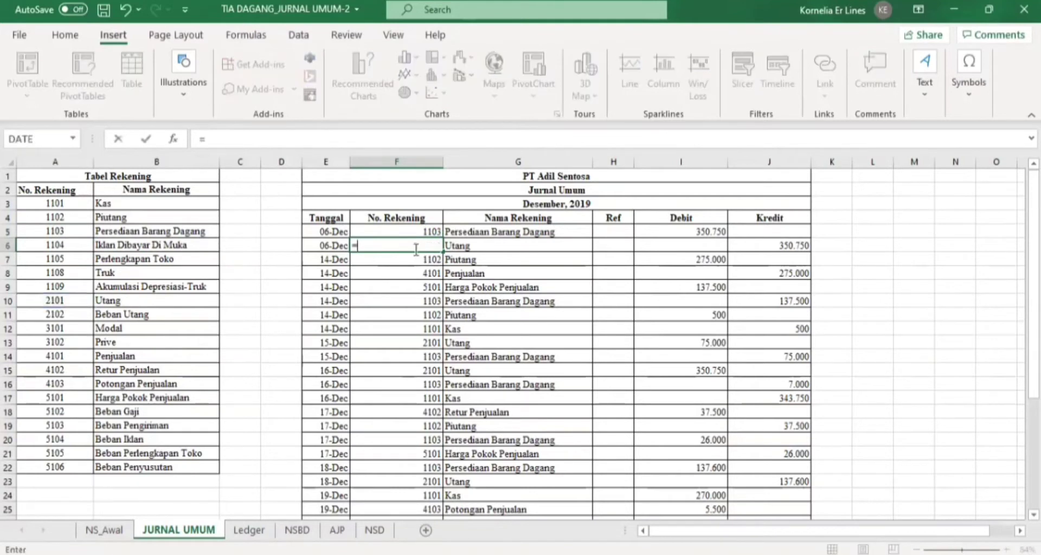
click(66, 301)
key(Return)
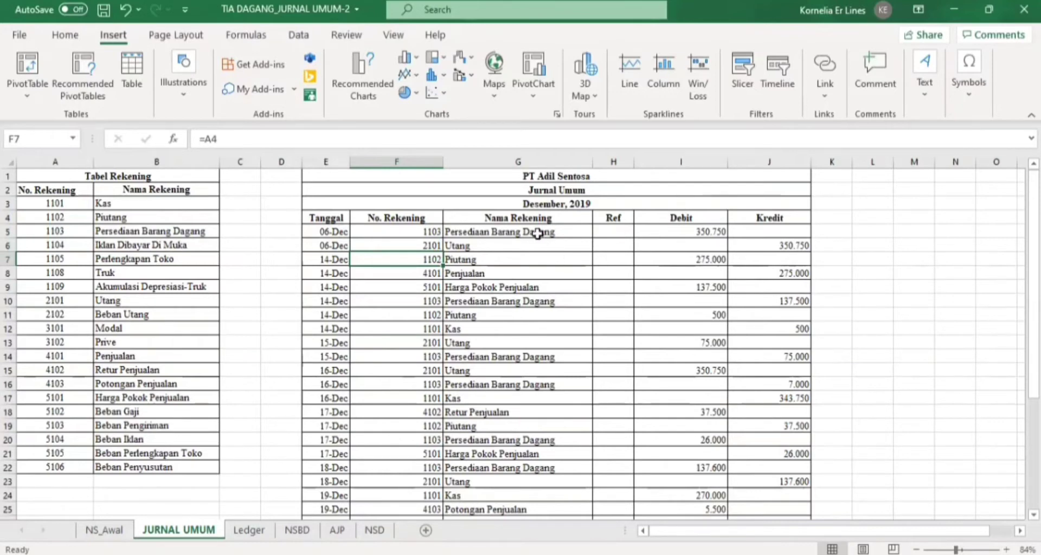
Step: Examine the INDEX and MATCH formula in G5 that looks up the account name from the account number in F5
scroll(537, 233, right, 2)
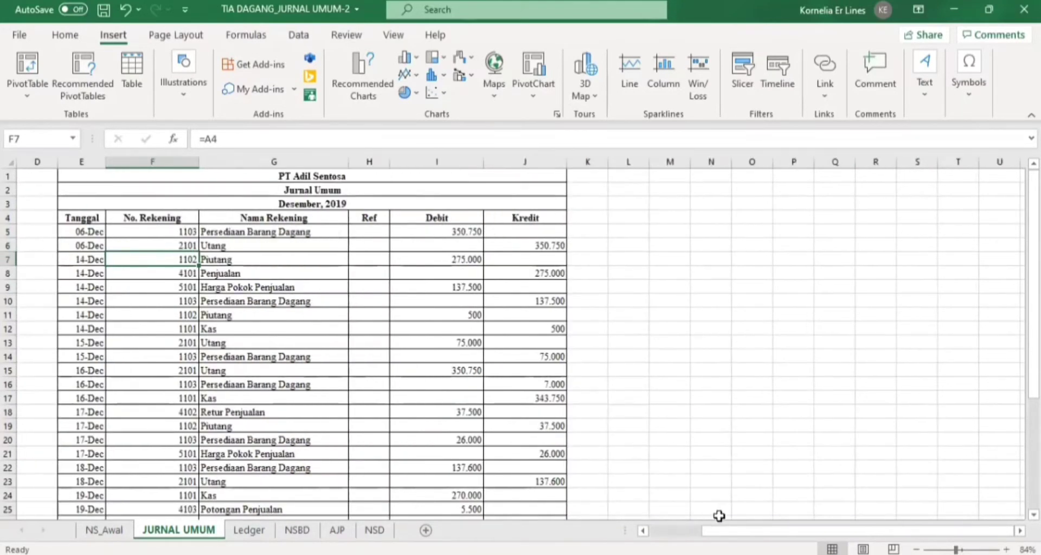
drag(725, 532, 695, 531)
click(434, 233)
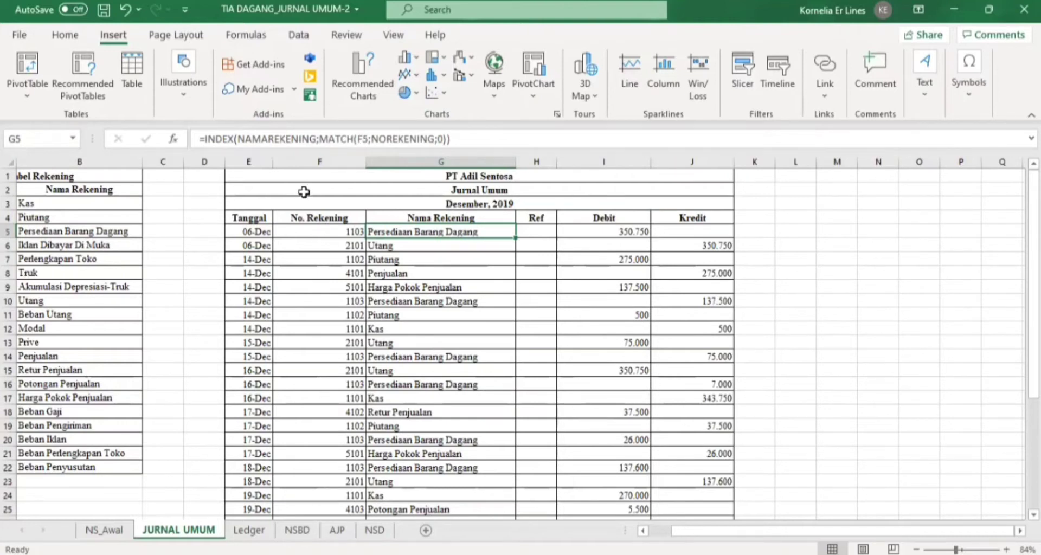
click(310, 226)
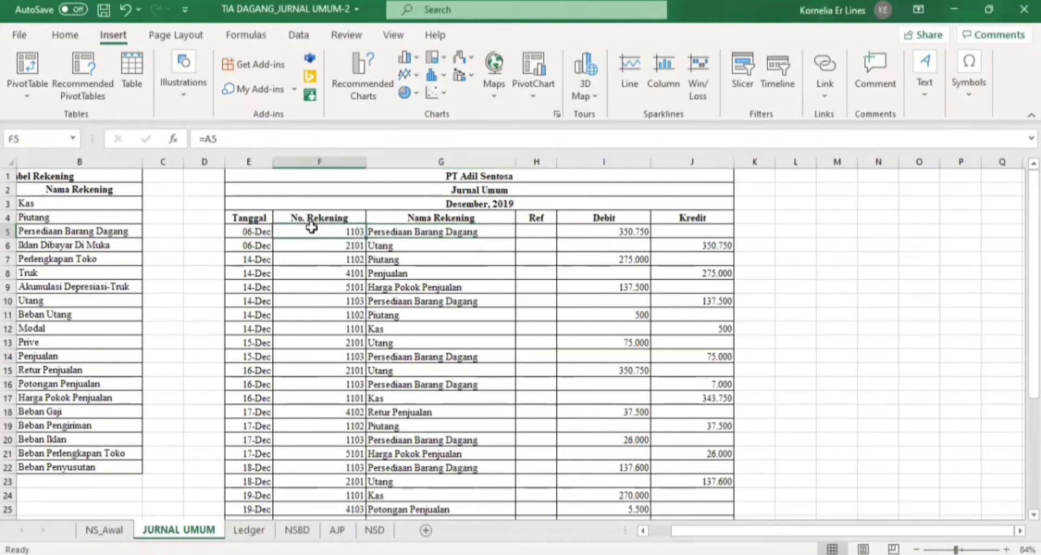
click(380, 234)
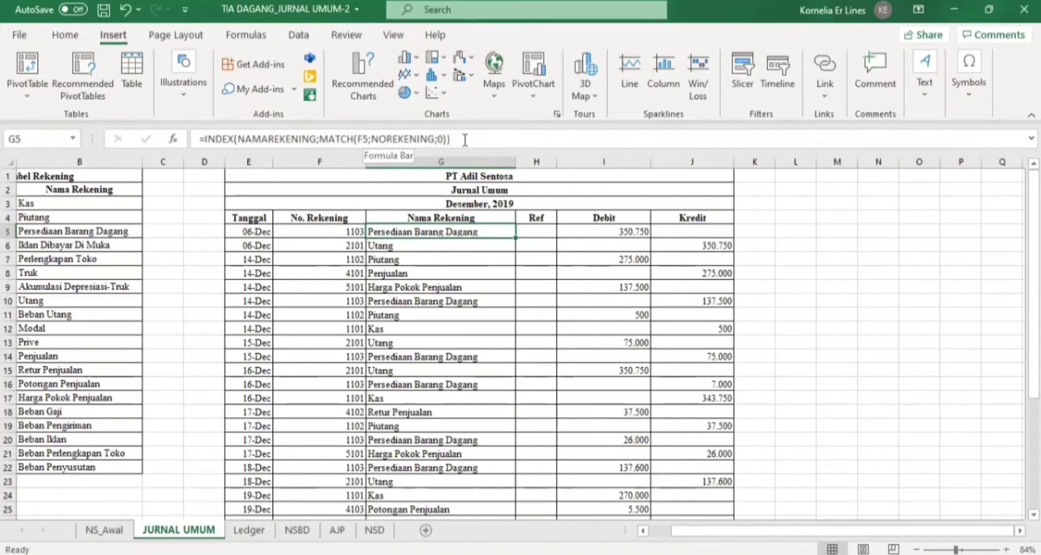
click(271, 142)
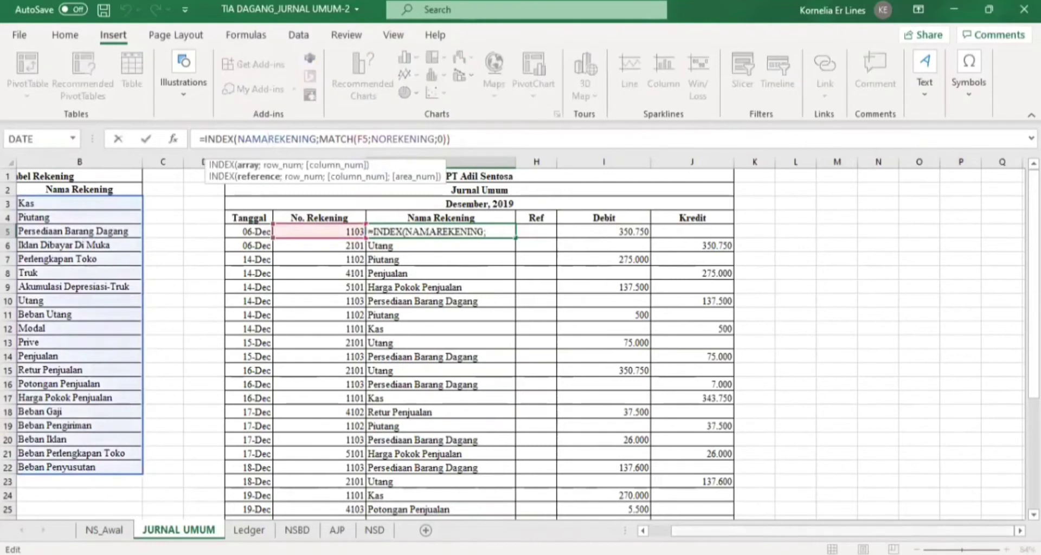
scroll(331, 404, left, 2)
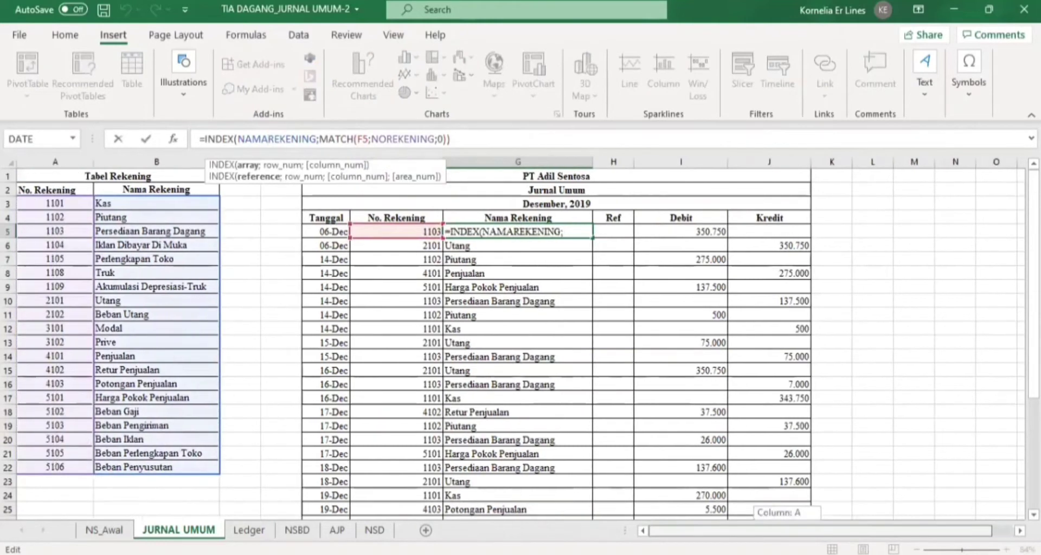
Step: Check the account-name range B3:B22 and account-number range A3:A22 that the lookup formula in G5 refers to
click(131, 206)
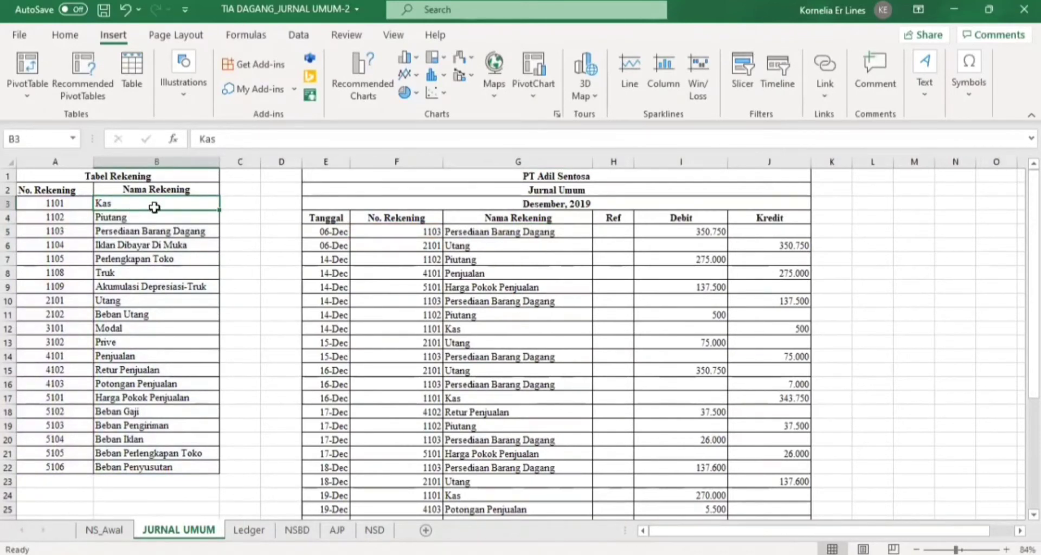
drag(153, 204, 147, 465)
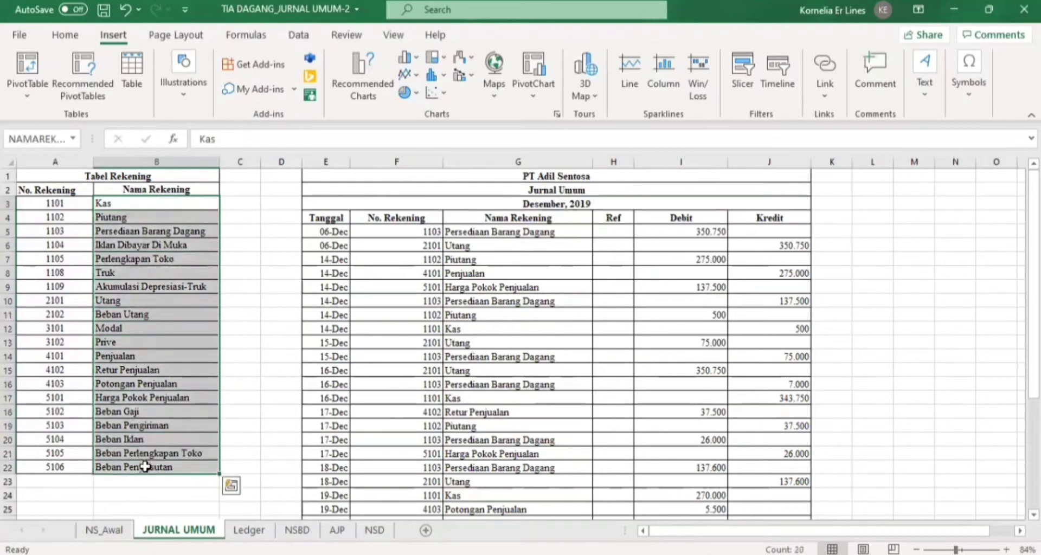
click(512, 234)
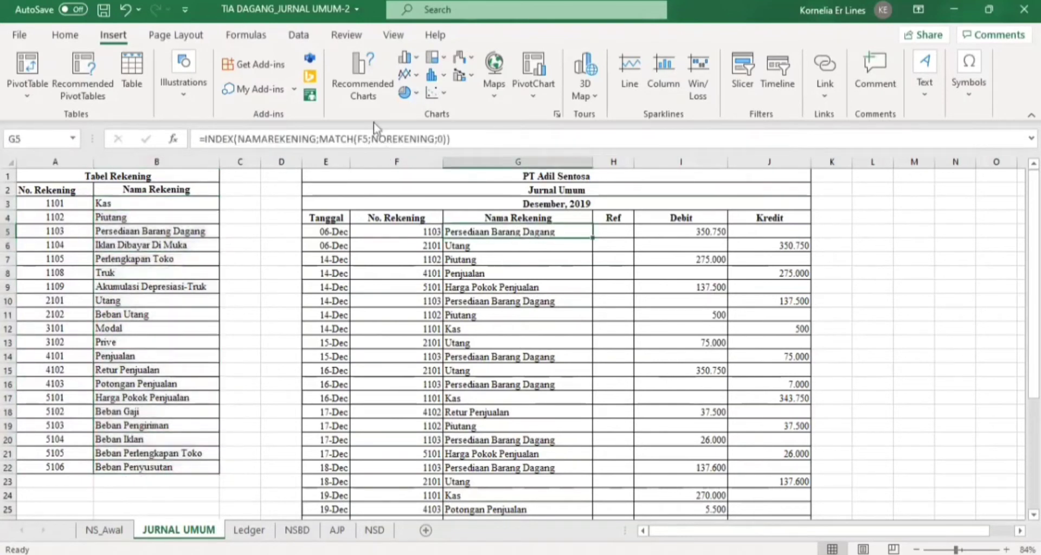
click(65, 205)
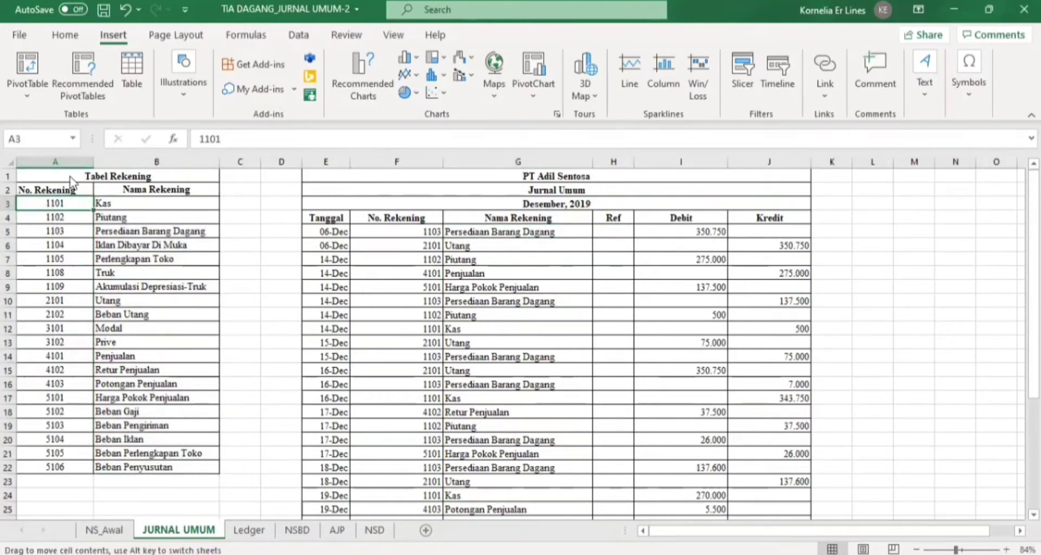
drag(74, 201, 44, 468)
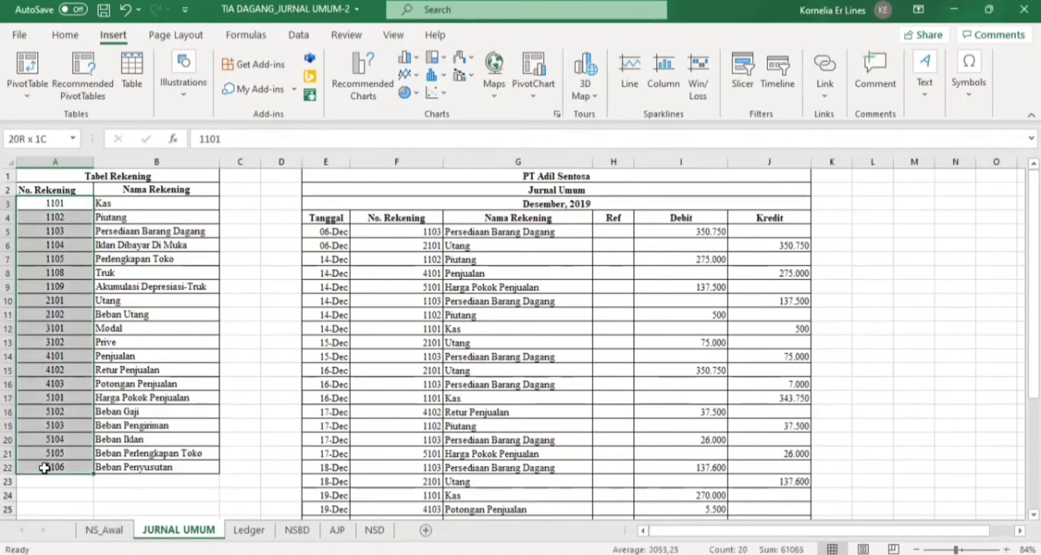
click(535, 231)
Step: Clear the contents of the account names in G6:G36, keeping the lookup formula in G5
click(540, 244)
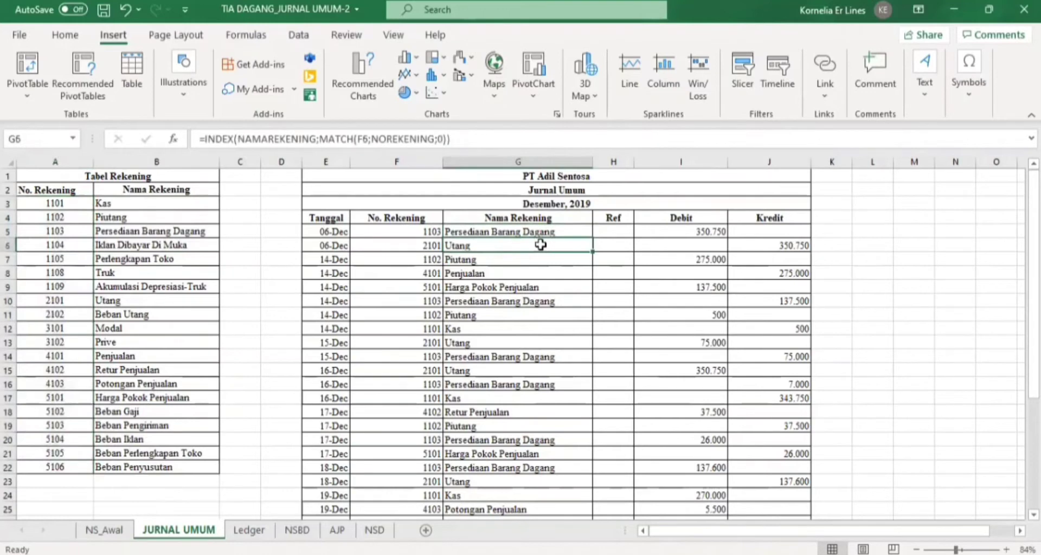
drag(540, 244, 525, 491)
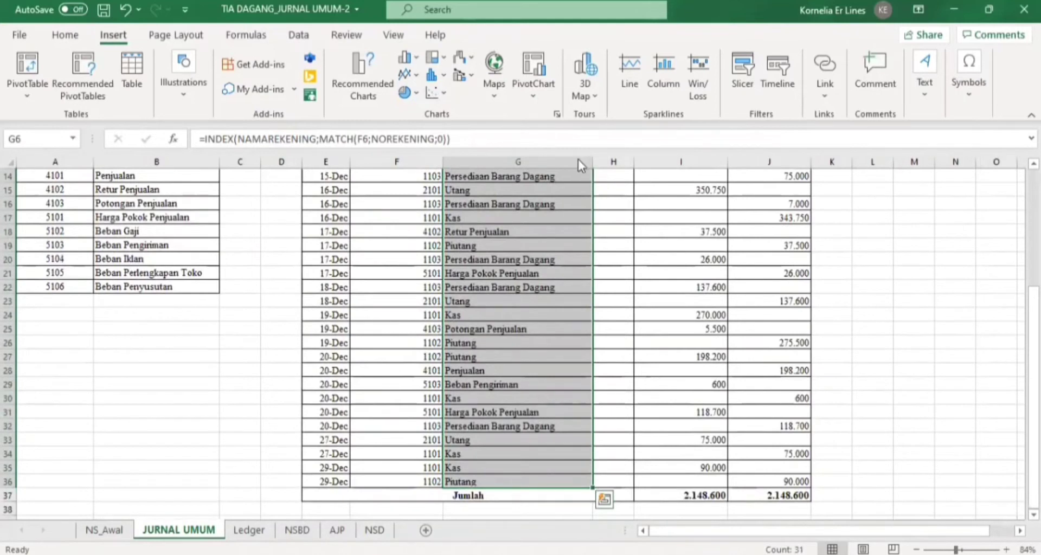
right_click(537, 421)
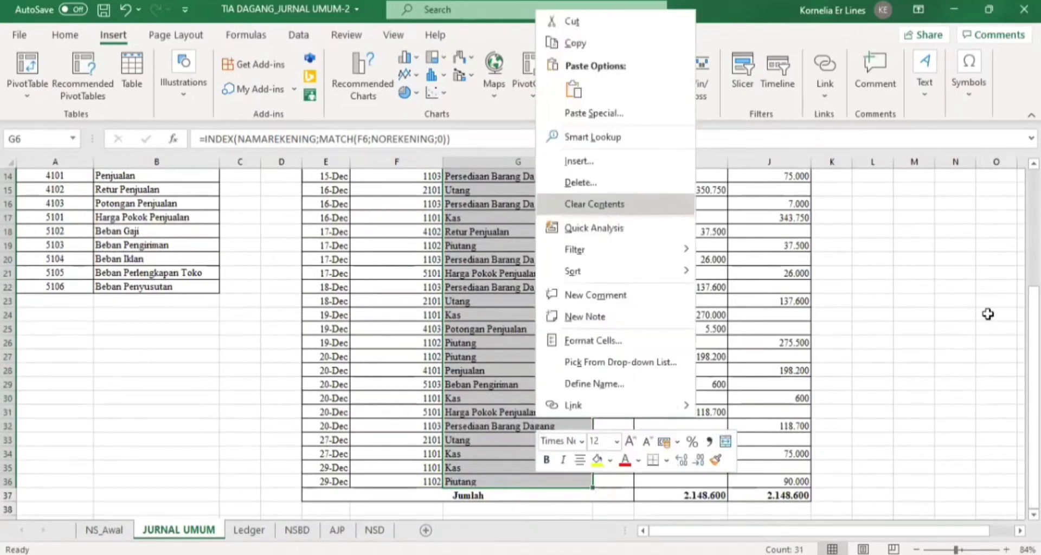
click(609, 217)
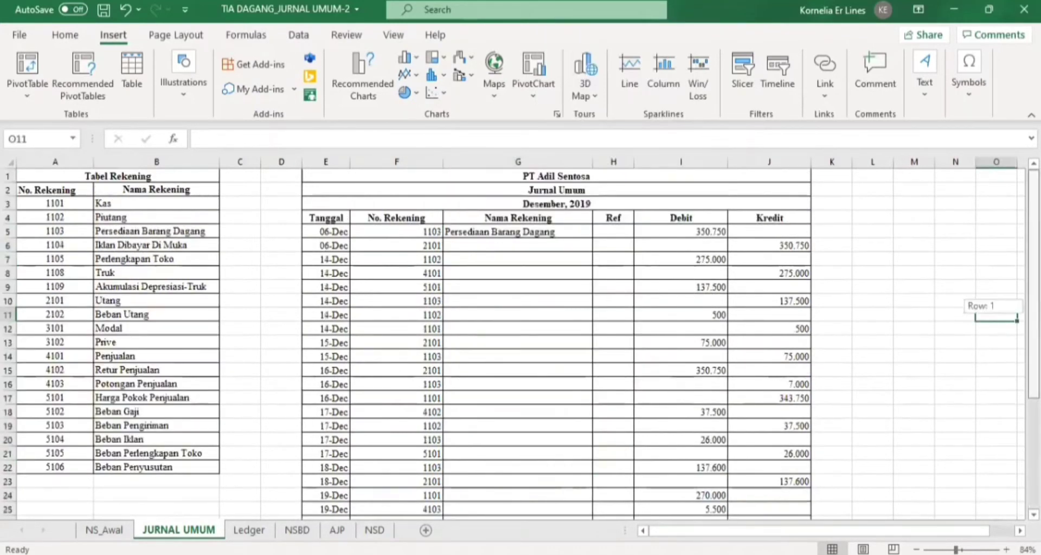
Step: Review the account numbers in the No. Rekening column of the journal from the first line through the last
click(398, 238)
key(Down)
key(Down)
key(Down)
key(Down)
key(Down)
key(Down)
key(Down)
key(Down)
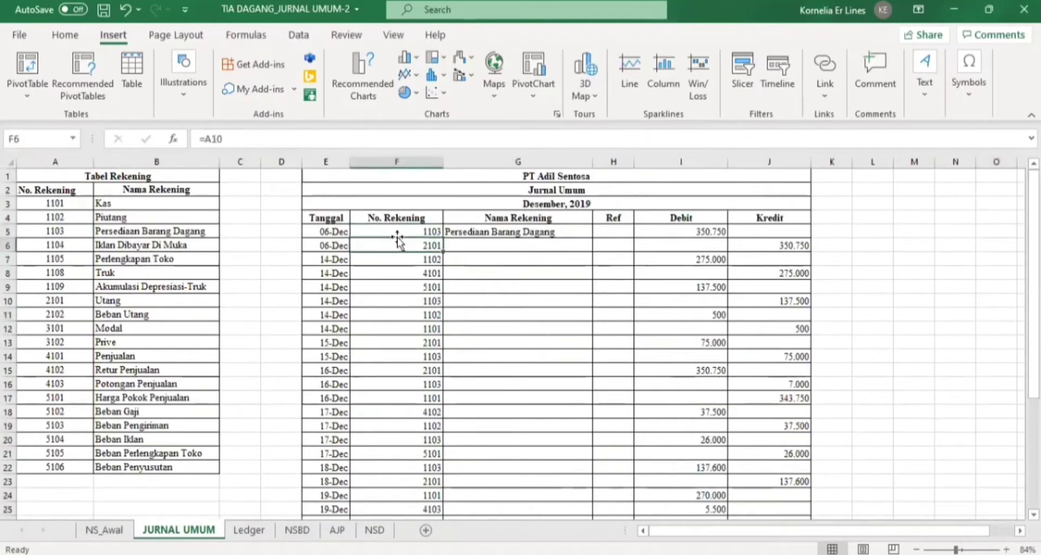
key(Down)
key(Down)
key(Down)
key(Down)
key(Down)
key(Down)
key(Down)
key(Down)
key(Down)
key(Down)
key(Down)
key(Down)
key(Down)
key(Down)
key(Down)
key(Down)
key(Down)
key(Down)
key(Down)
key(Down)
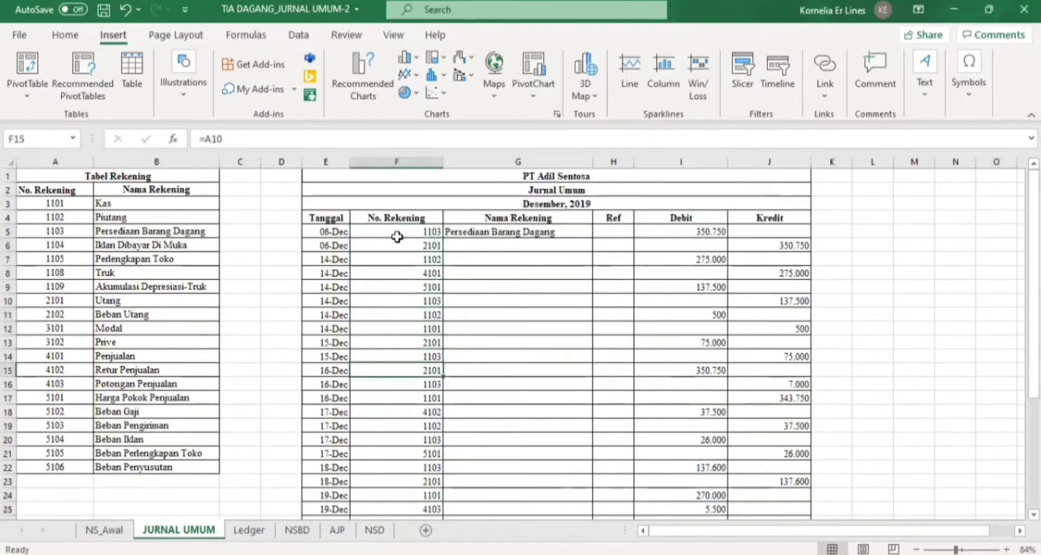
key(Down)
key(Down)
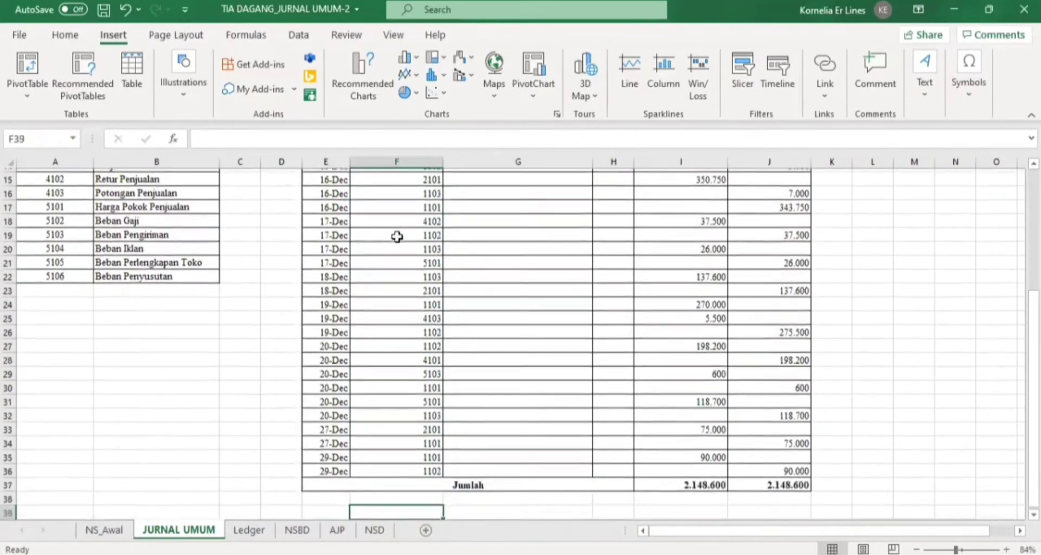
key(Up)
key(Up)
key(Up)
key(Up)
key(Up)
key(Up)
key(Up)
key(Up)
key(Up)
key(Up)
key(Up)
key(Up)
key(Up)
key(Up)
key(Up)
key(Up)
key(Up)
key(Up)
key(Up)
key(Up)
key(Up)
key(Up)
key(Up)
key(Up)
key(Up)
key(Up)
key(Up)
key(Up)
key(Up)
key(Up)
key(Up)
key(Up)
key(Up)
key(Up)
key(Up)
key(Up)
key(Up)
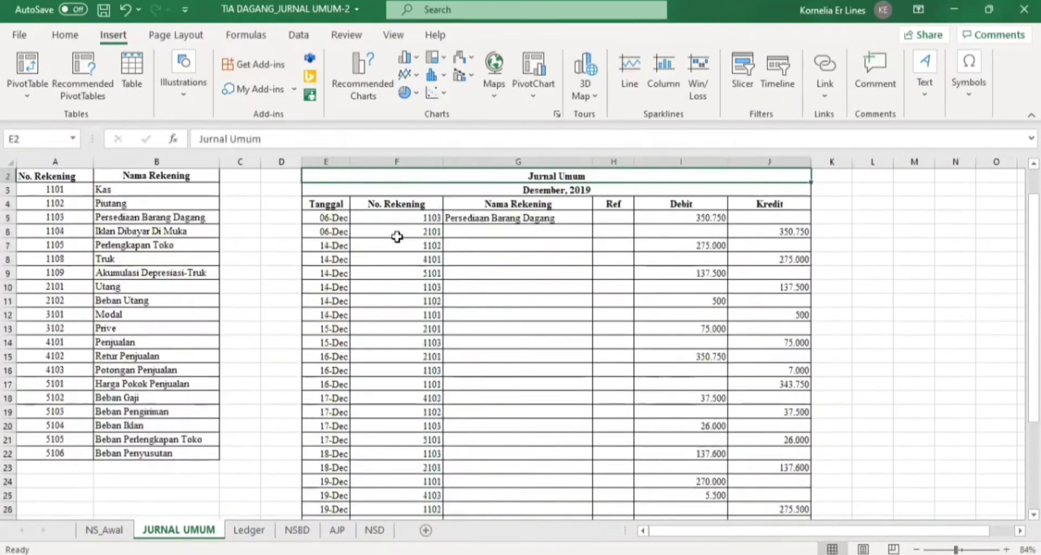
Step: Look through the journal's Debit and Kredit amounts from row 5 down to row 15
key(Right)
click(691, 237)
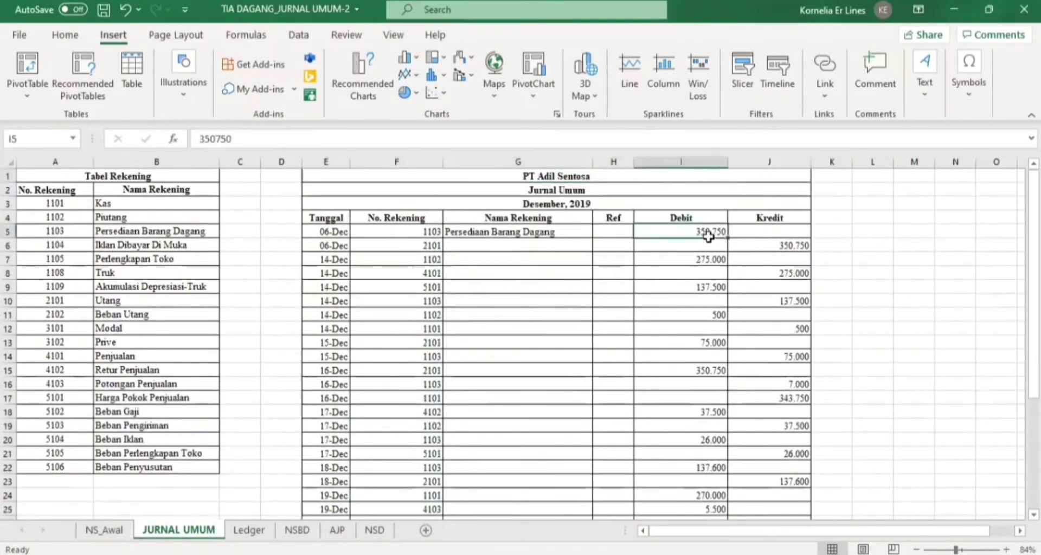
key(Down)
key(Down)
key(Down)
key(Down)
key(Down)
key(Down)
key(Down)
key(Down)
key(Down)
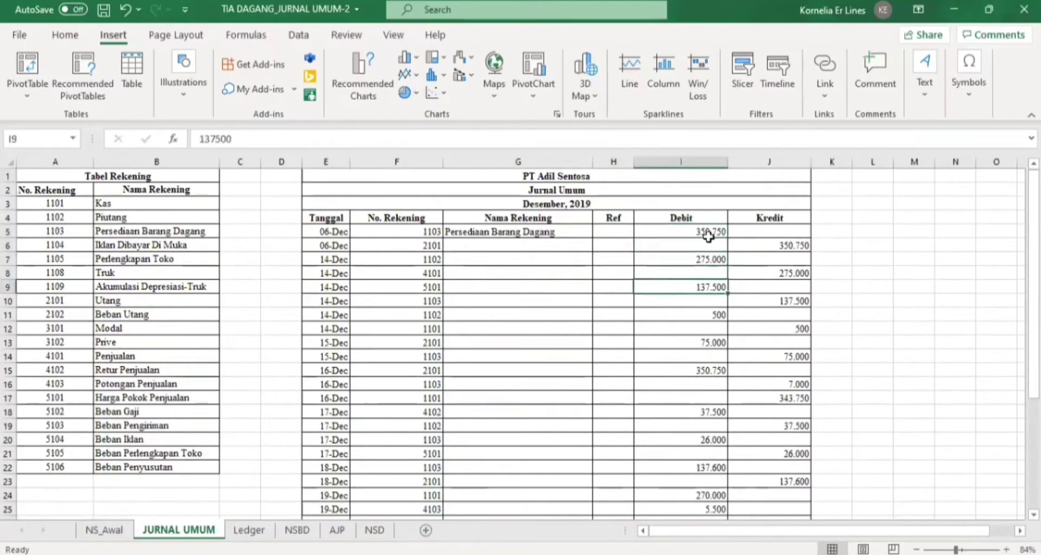
key(Down)
key(Right)
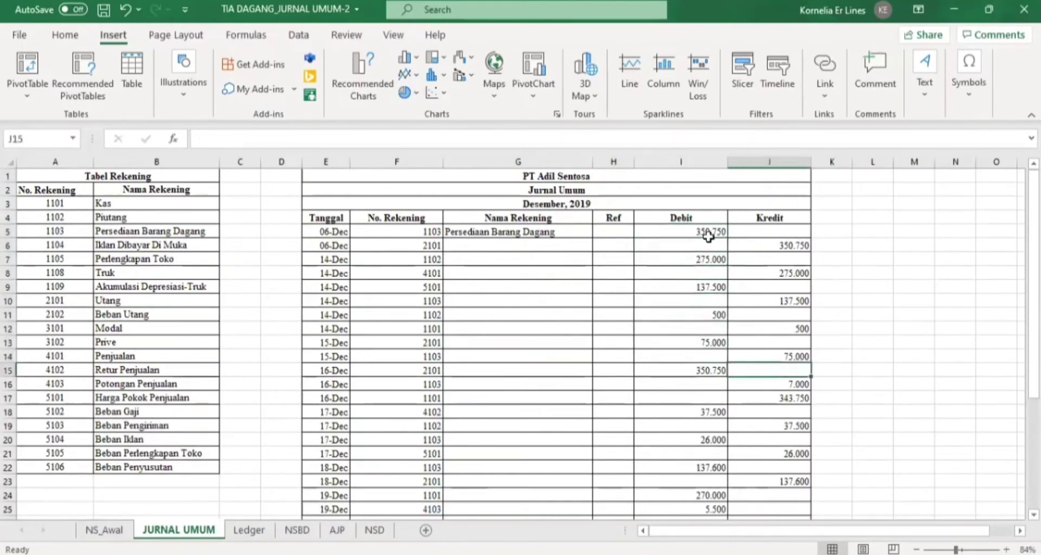
key(Right)
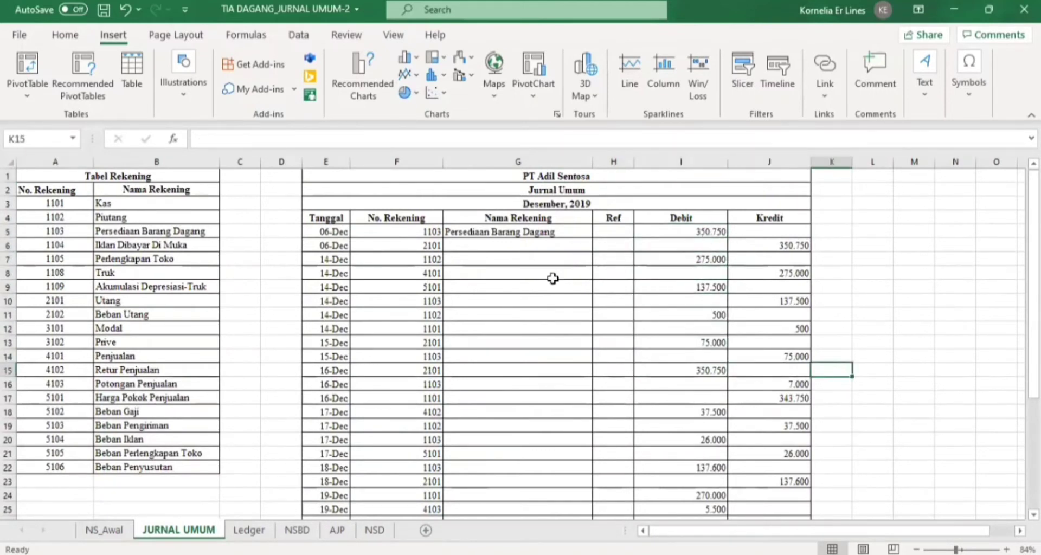
Step: Fill the account-name lookup formula from G5 down to G36, the last journal line
click(533, 246)
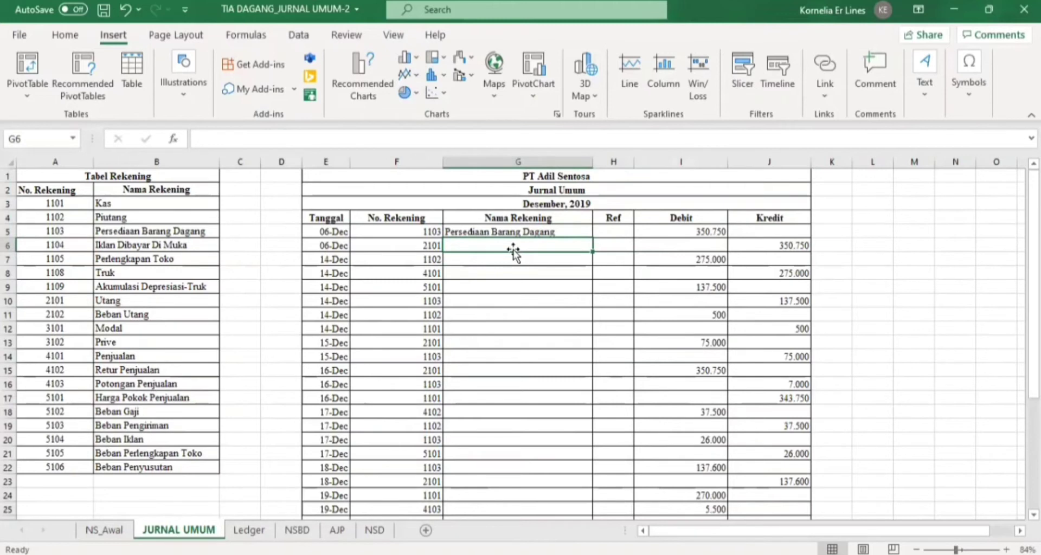
click(501, 231)
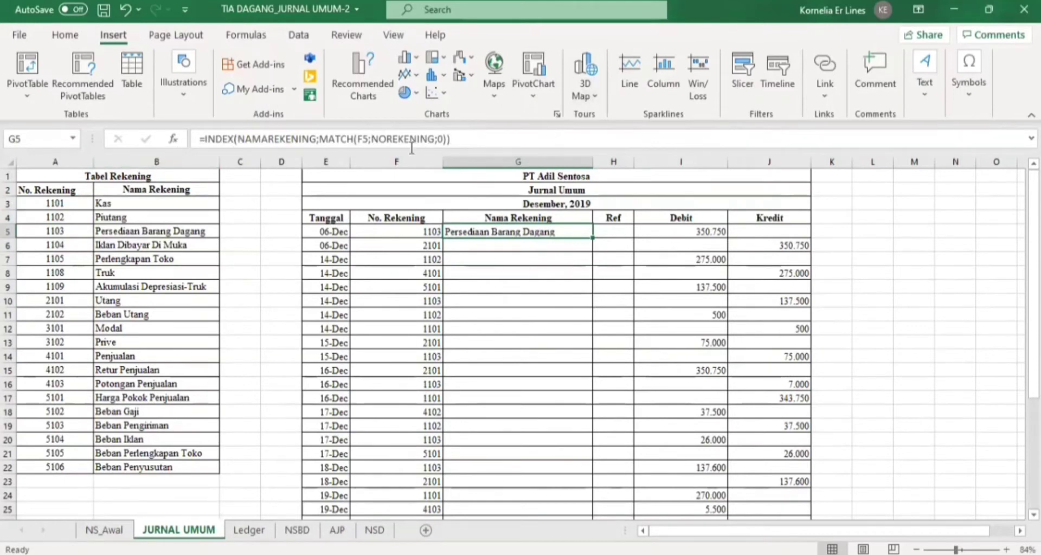
mouse_move(594, 236)
mouse_down()
mouse_move(597, 256)
mouse_move(550, 367)
mouse_move(529, 529)
mouse_move(539, 409)
mouse_move(513, 507)
mouse_move(506, 486)
mouse_up()
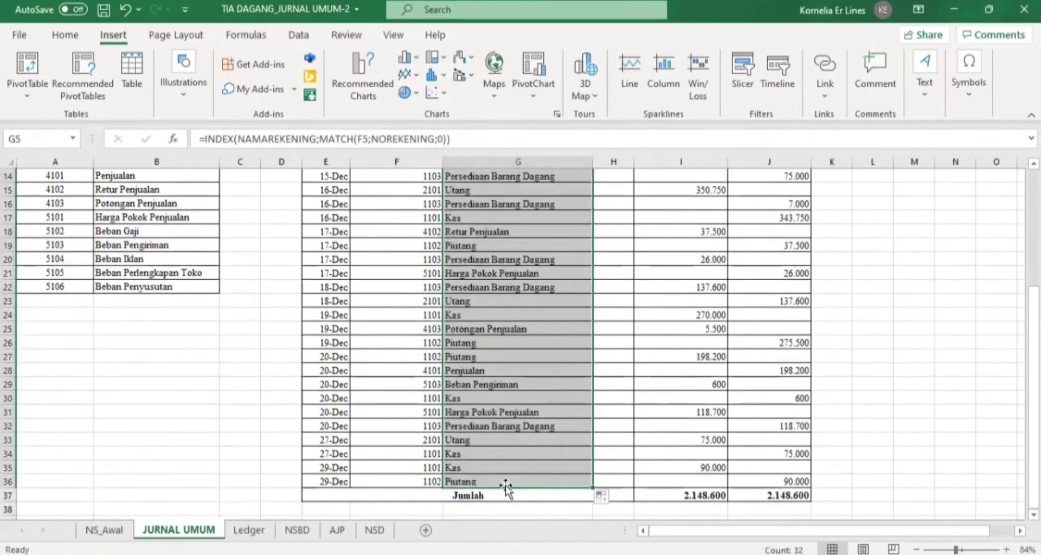
Step: Re-enter the Debit total in I37 of the Jumlah row as a SUM of I5:I36
mouse_move(1034, 421)
mouse_down()
mouse_move(1033, 301)
mouse_move(1034, 458)
mouse_move(1033, 301)
mouse_move(1034, 415)
mouse_up()
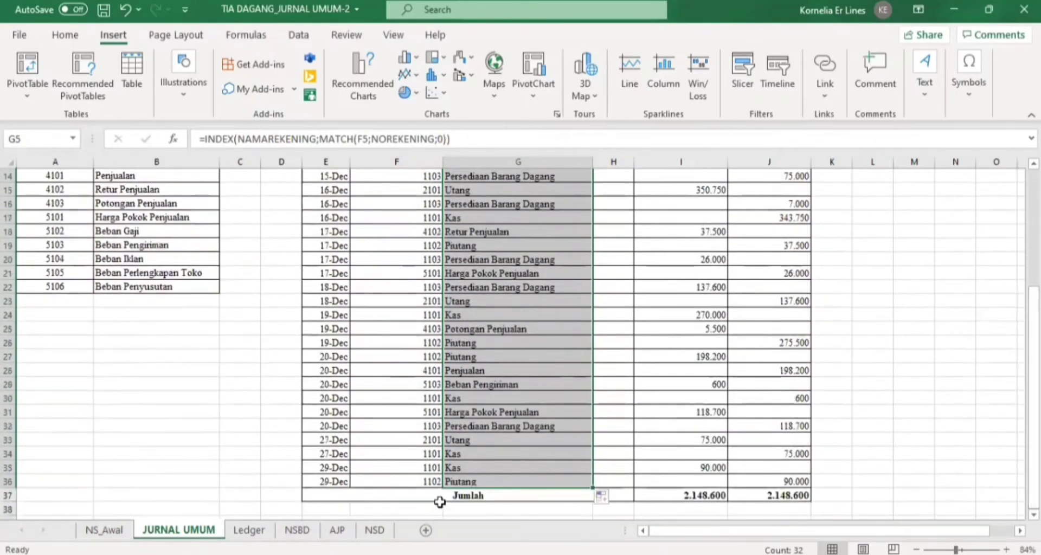
click(439, 508)
click(451, 498)
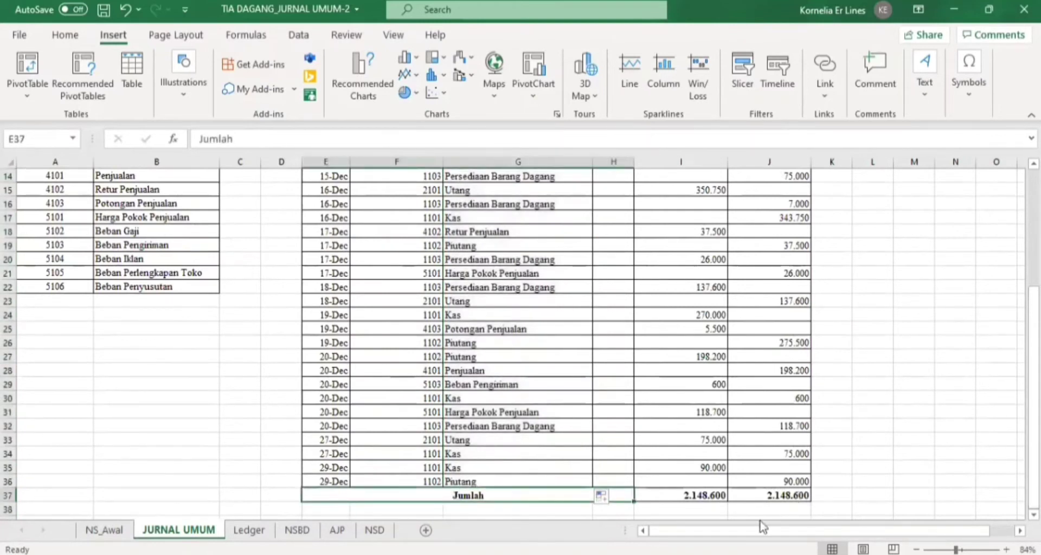
click(701, 494)
double_click(701, 494)
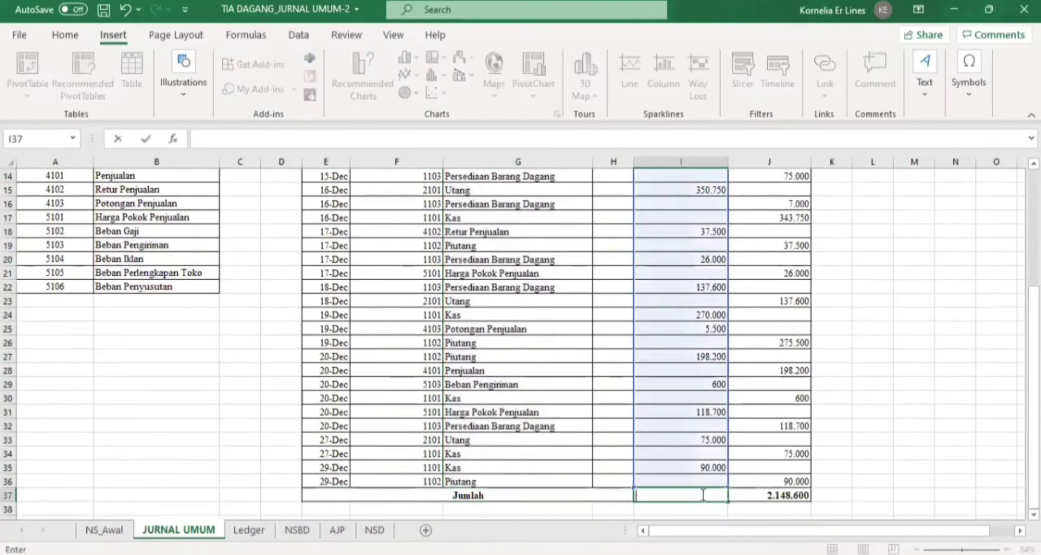
text(=)
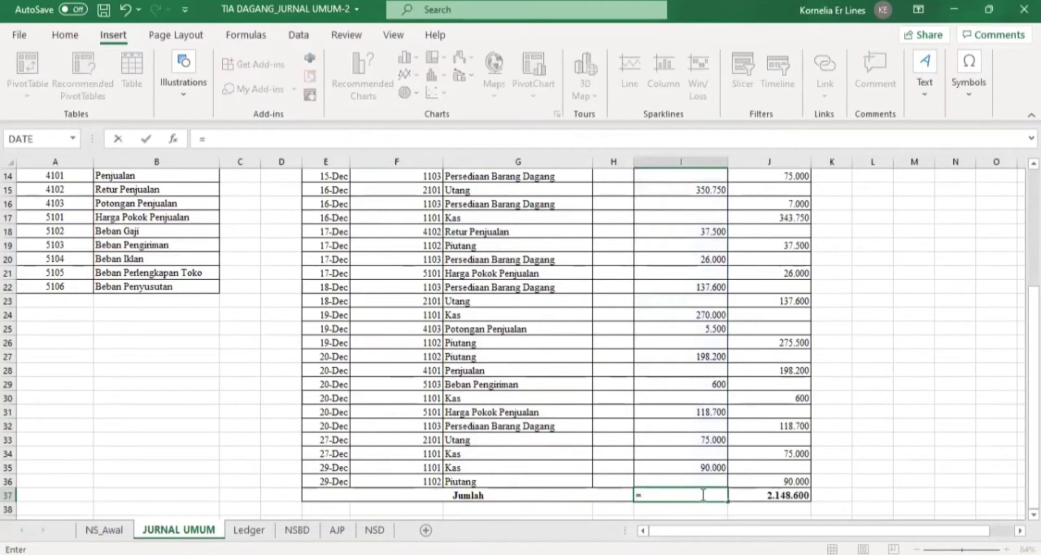
text(s)
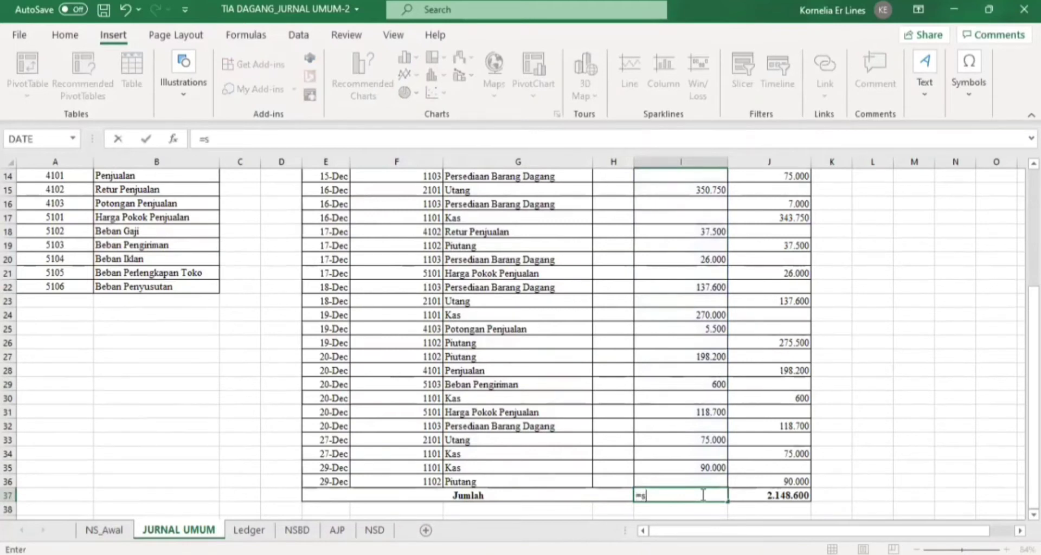
text(um()
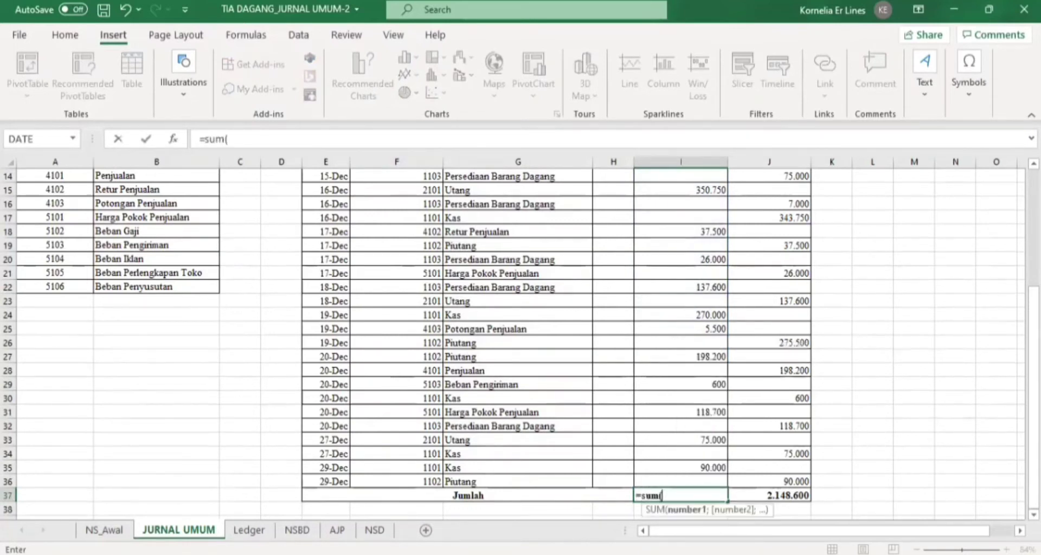
drag(1033, 466, 1033, 348)
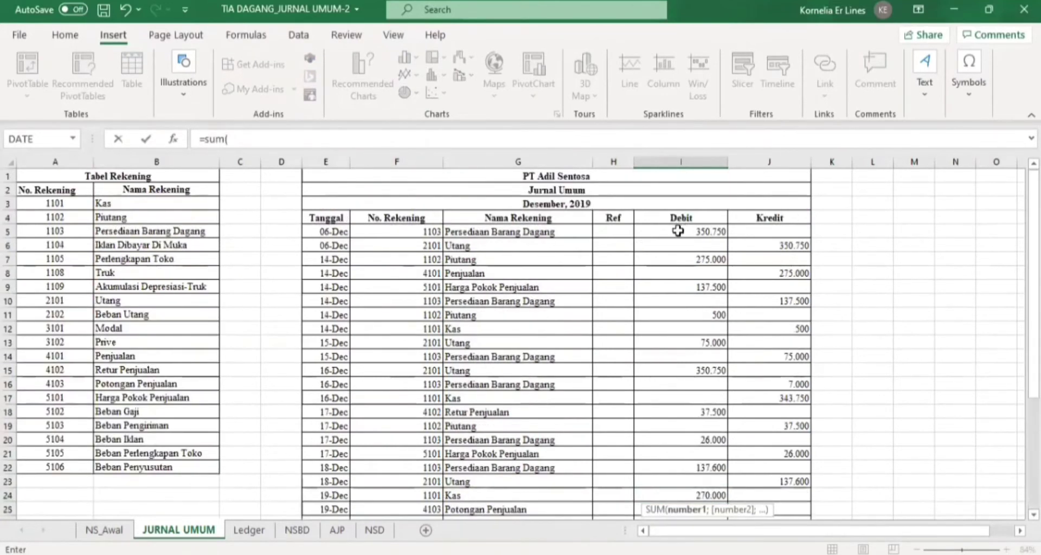
click(675, 230)
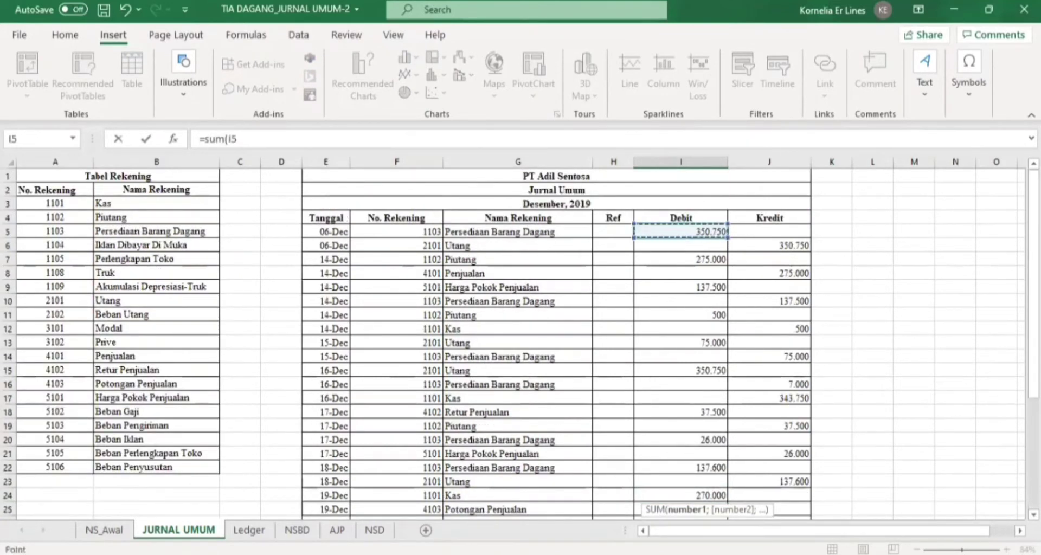
drag(675, 230, 664, 435)
key(Return)
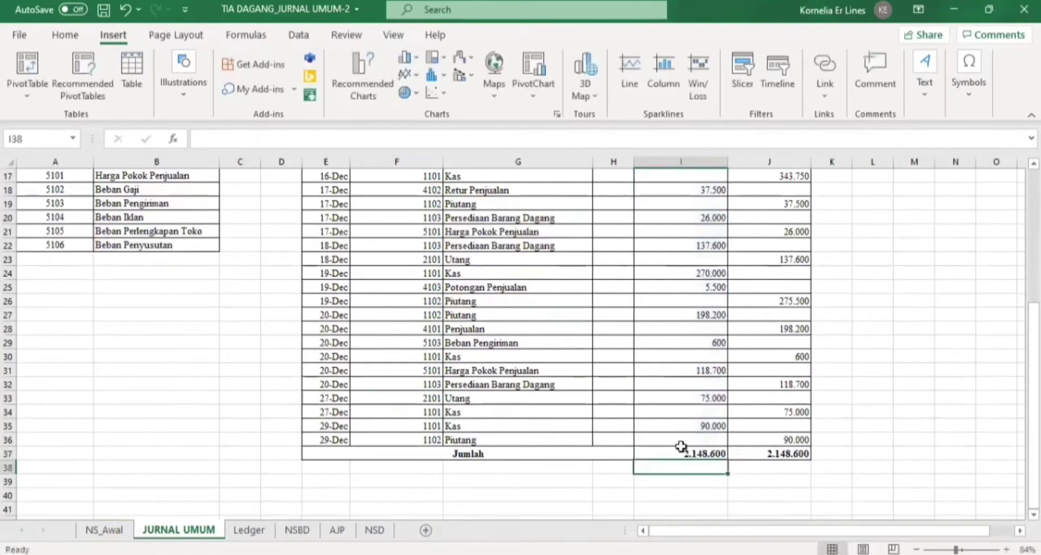
Step: Fill the Debit total formula from I37 across to J37 to total the Kredit column in the Jumlah row
click(691, 455)
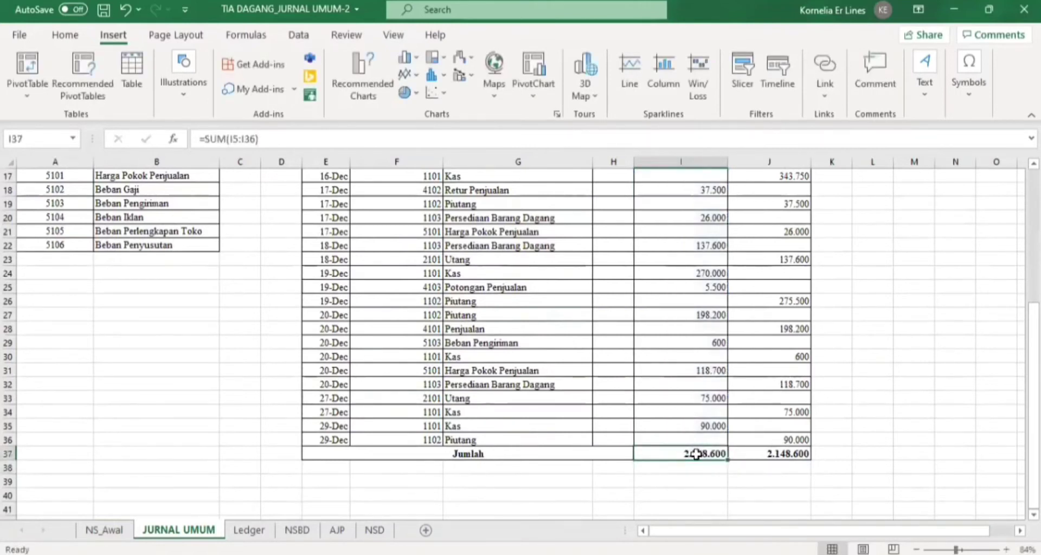
drag(729, 460, 794, 451)
click(869, 452)
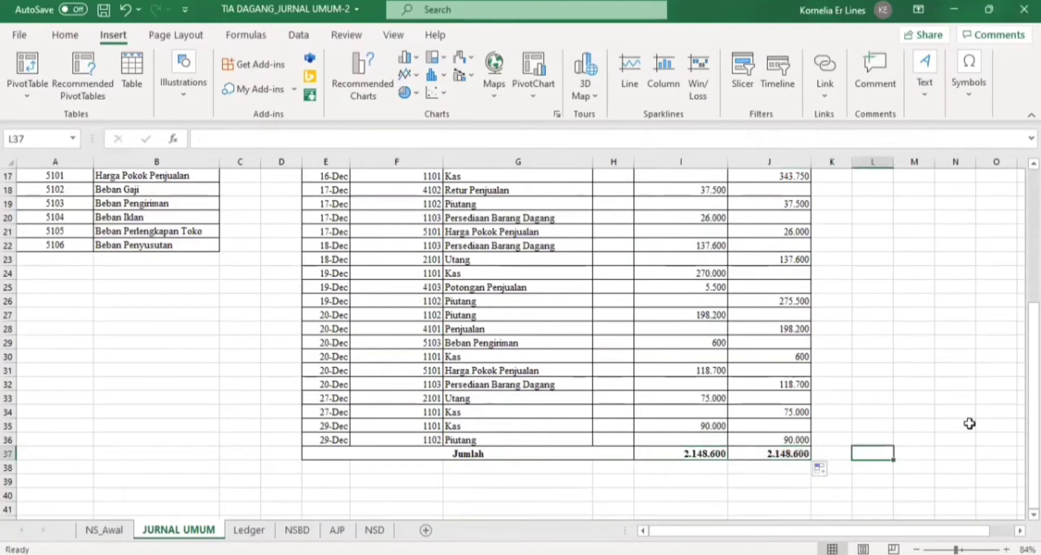
drag(1034, 412, 999, 303)
click(887, 246)
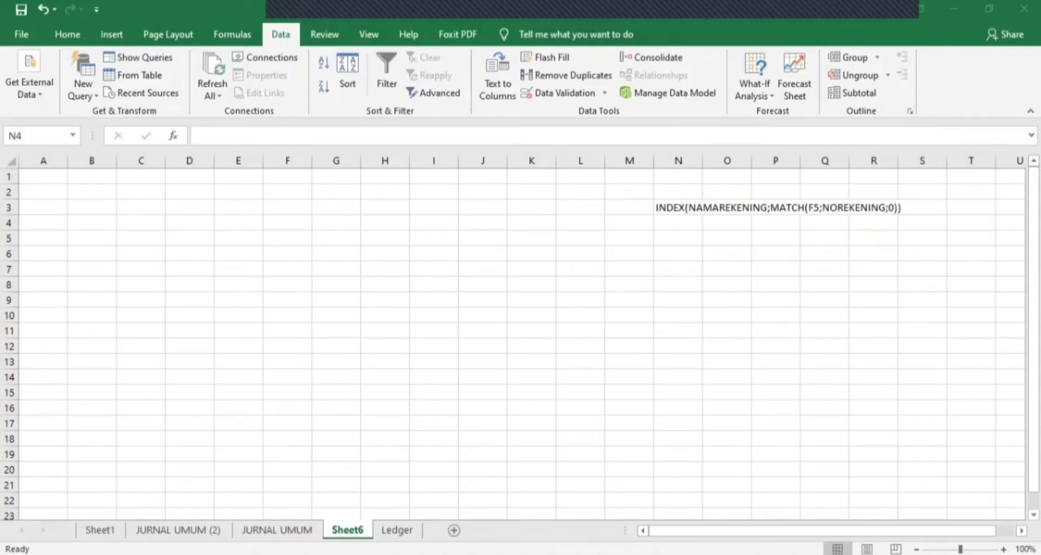
click(272, 530)
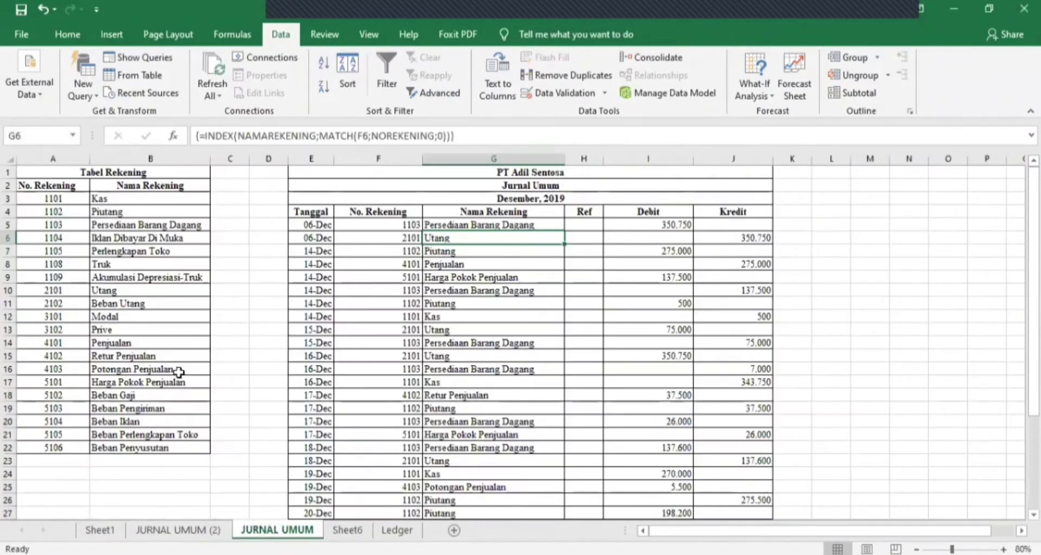
drag(46, 172, 169, 448)
click(164, 474)
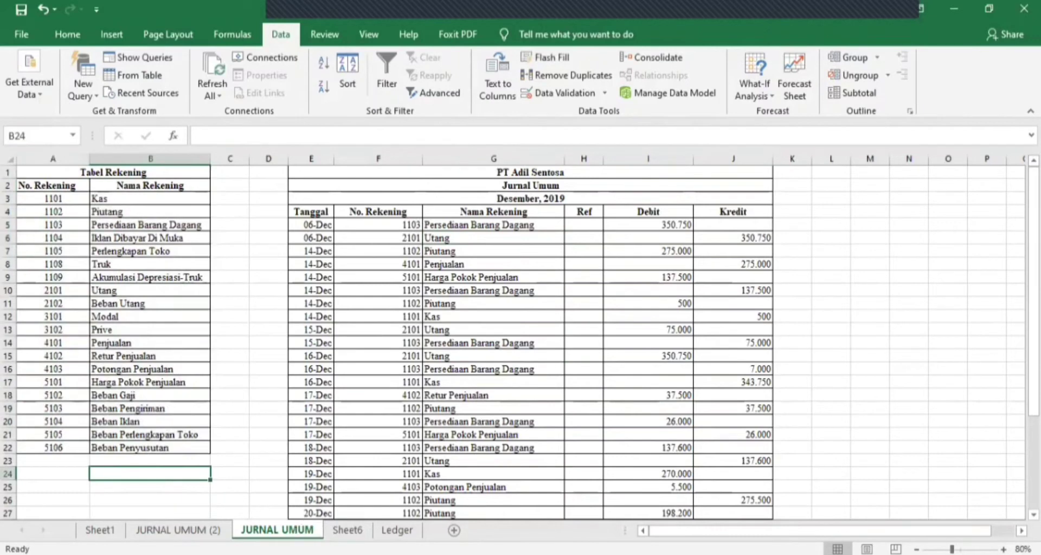
click(347, 530)
click(276, 530)
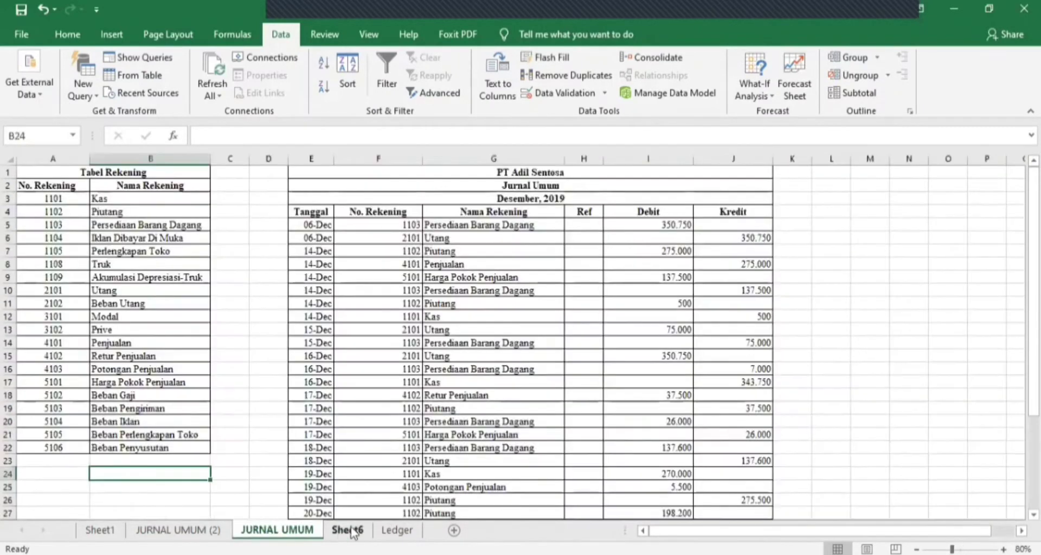
click(347, 529)
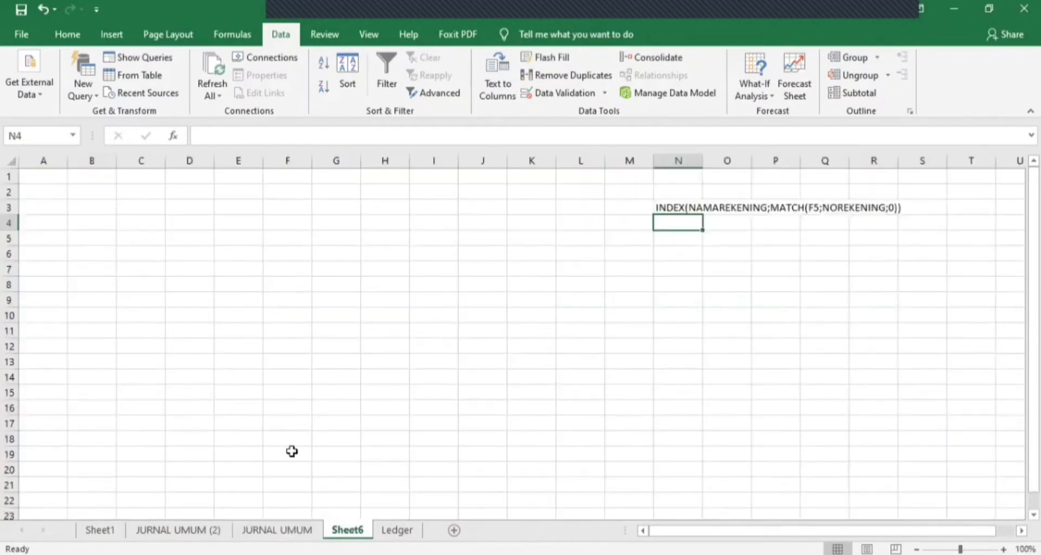
Step: Copy the Tabel Rekening table (A1:B22) from the JURNAL UMUM sheet and paste it into Sheet6 starting at A3
click(277, 529)
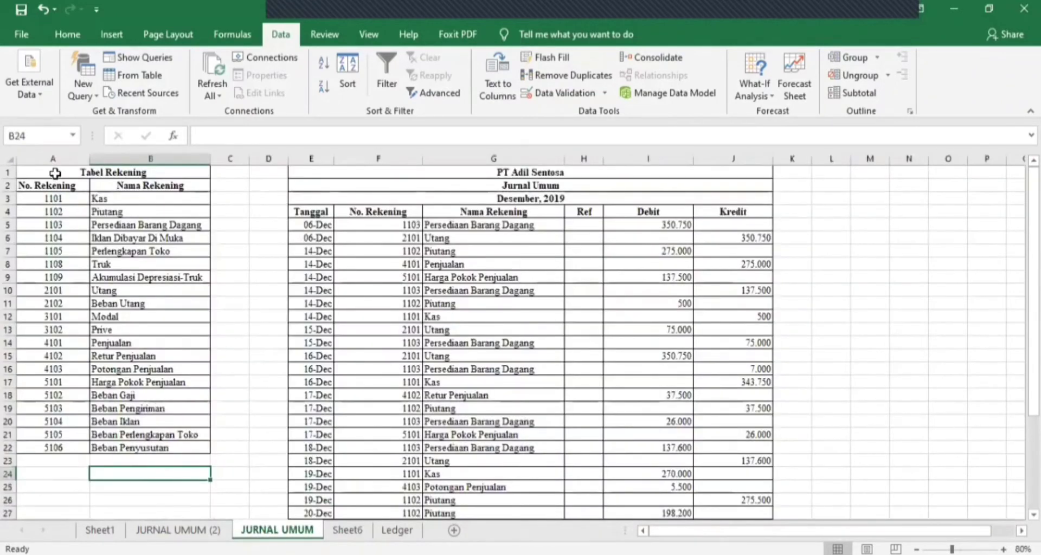
drag(51, 171, 204, 506)
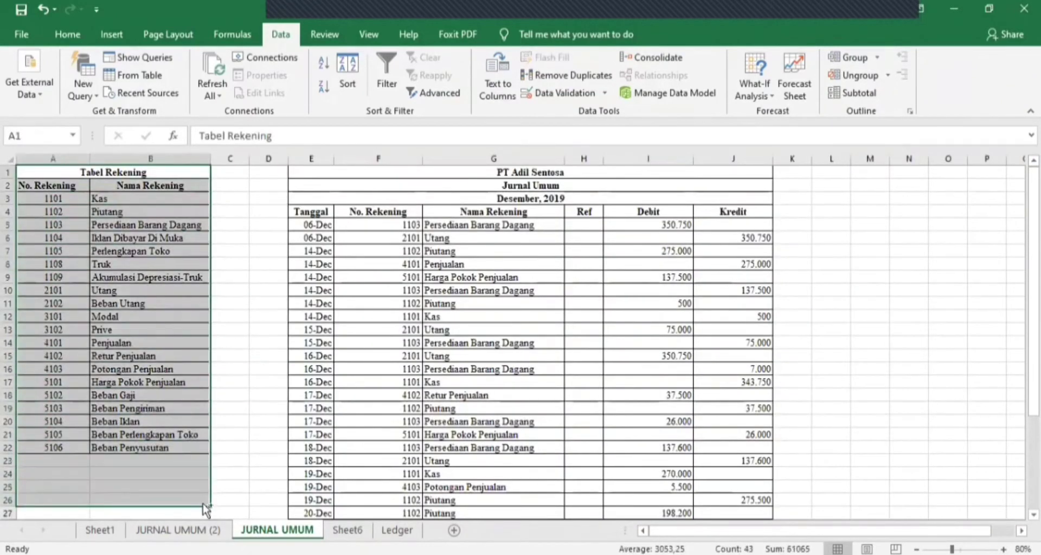
click(179, 462)
drag(51, 173, 175, 449)
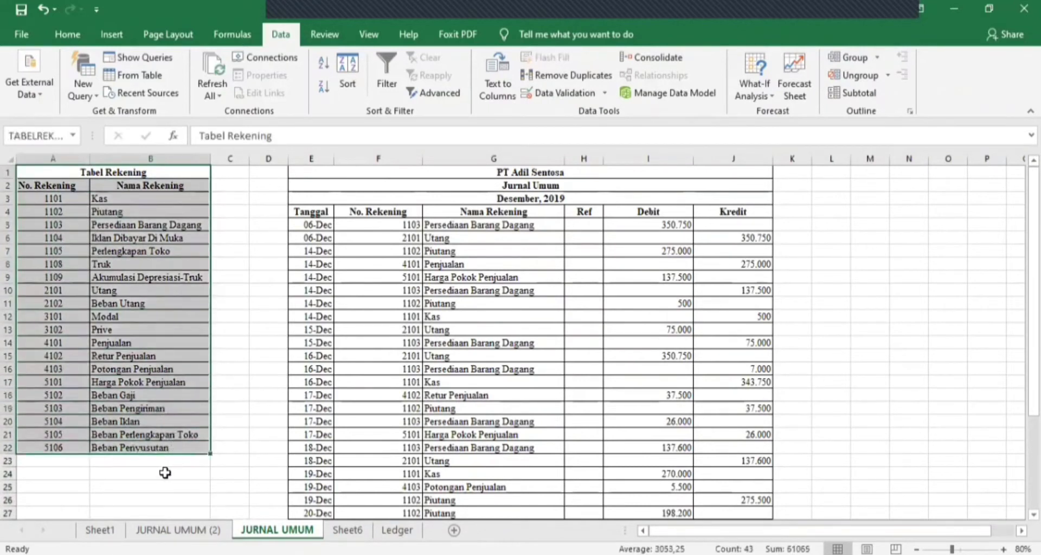
key(ctrl+c)
click(342, 531)
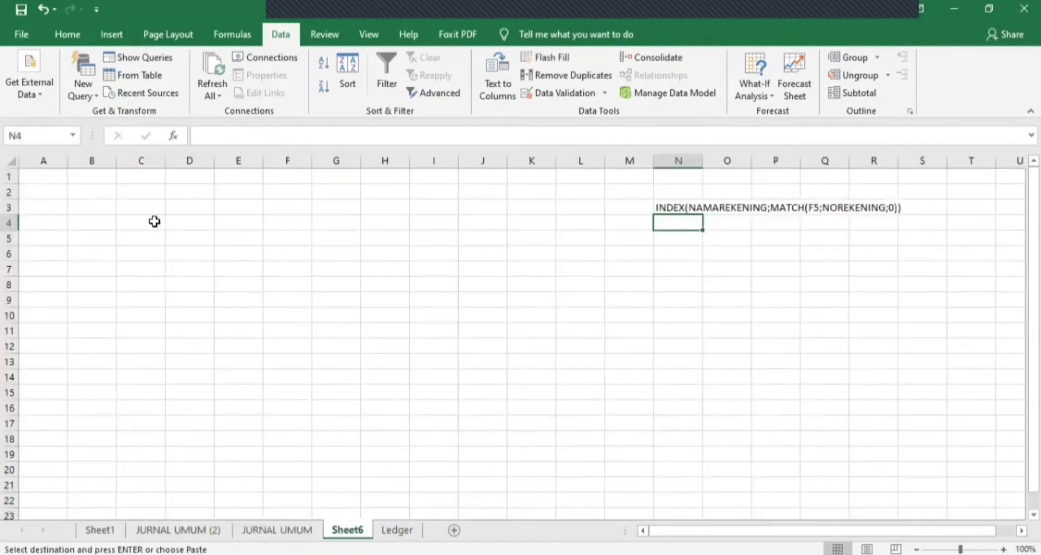
click(49, 208)
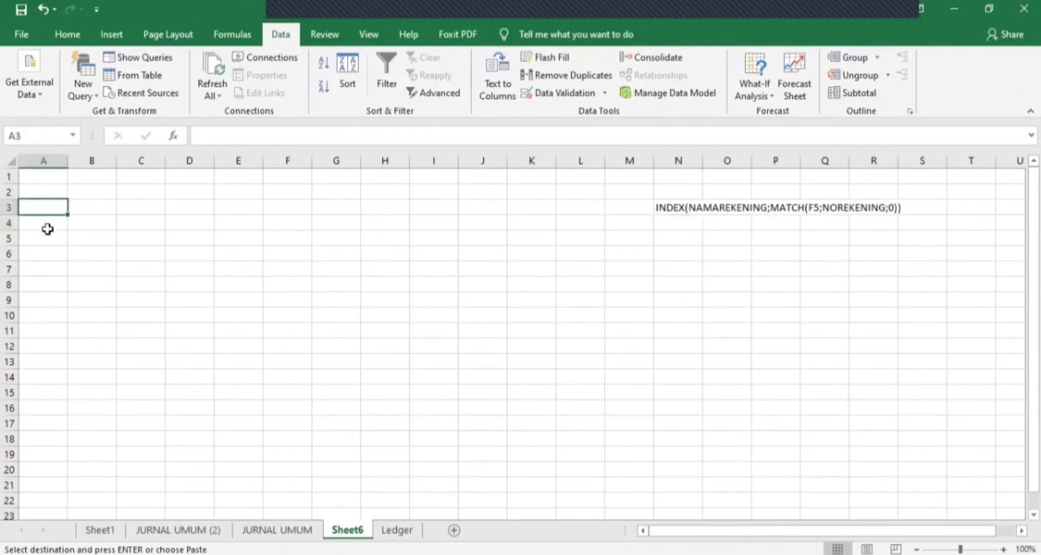
key(ctrl+v)
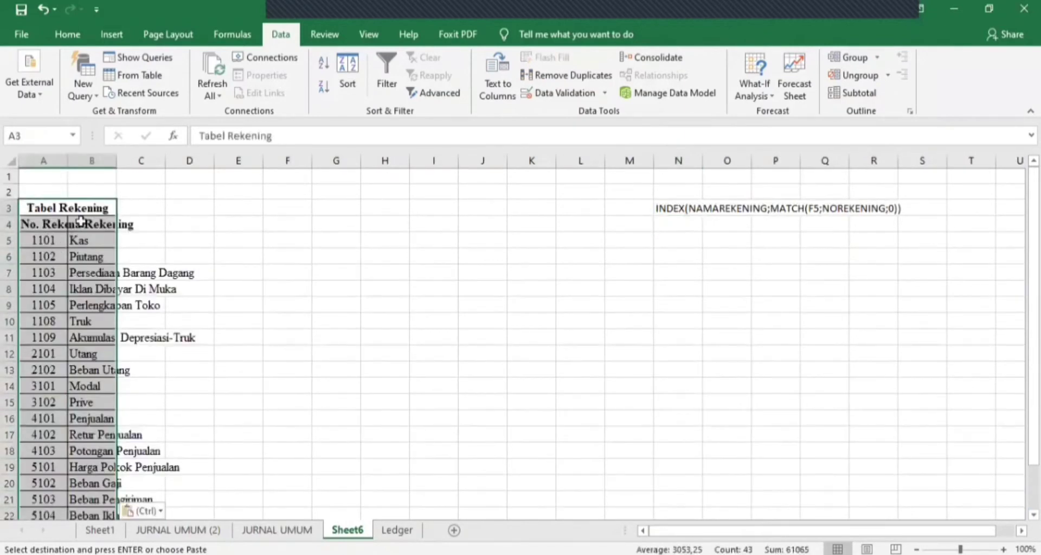
Step: Autofit columns A and B of Sheet6 to the pasted account table
double_click(115, 158)
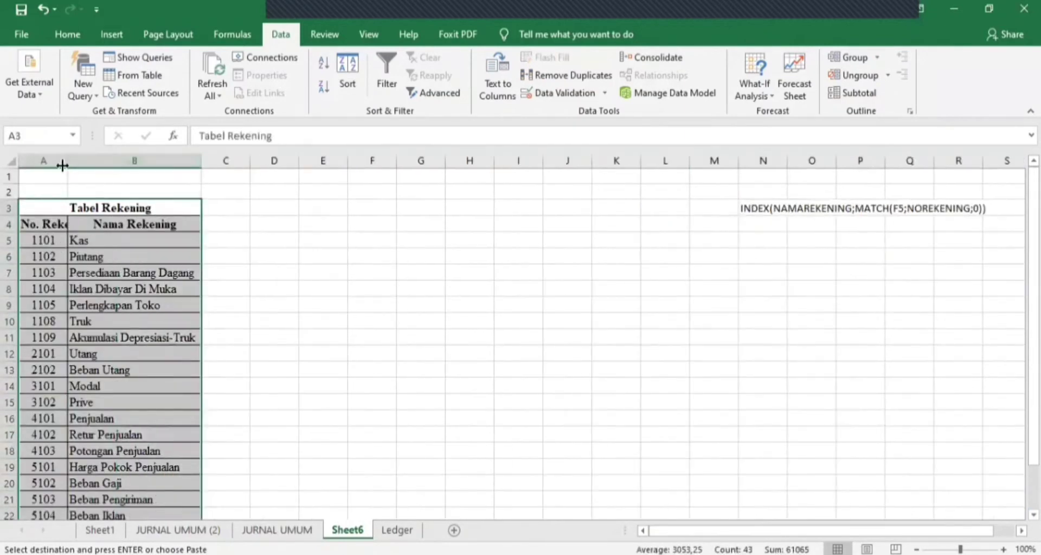
double_click(65, 158)
click(297, 236)
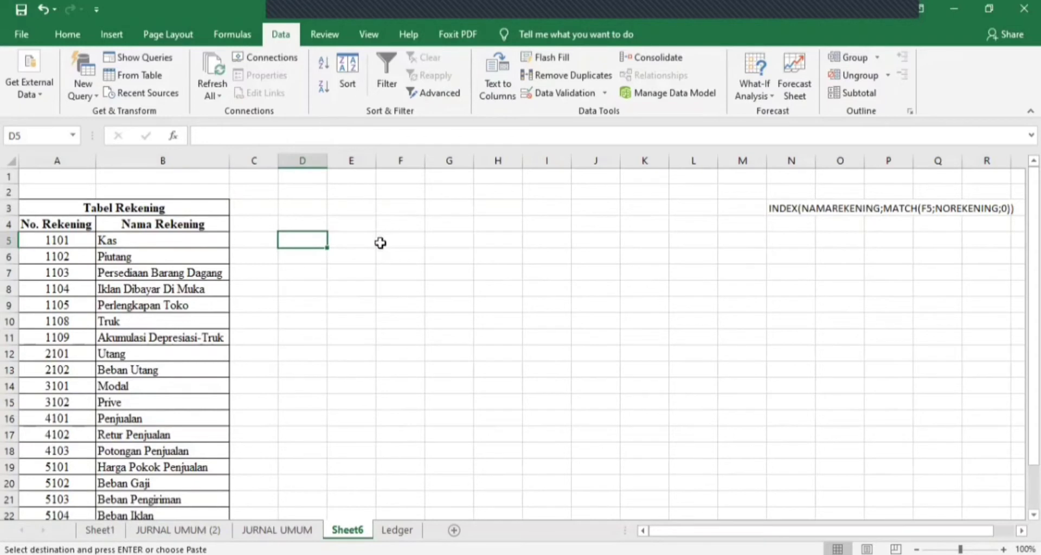
Step: Enter the label No. Rekening in H3 and the account code 1101 beneath it in H4
click(492, 208)
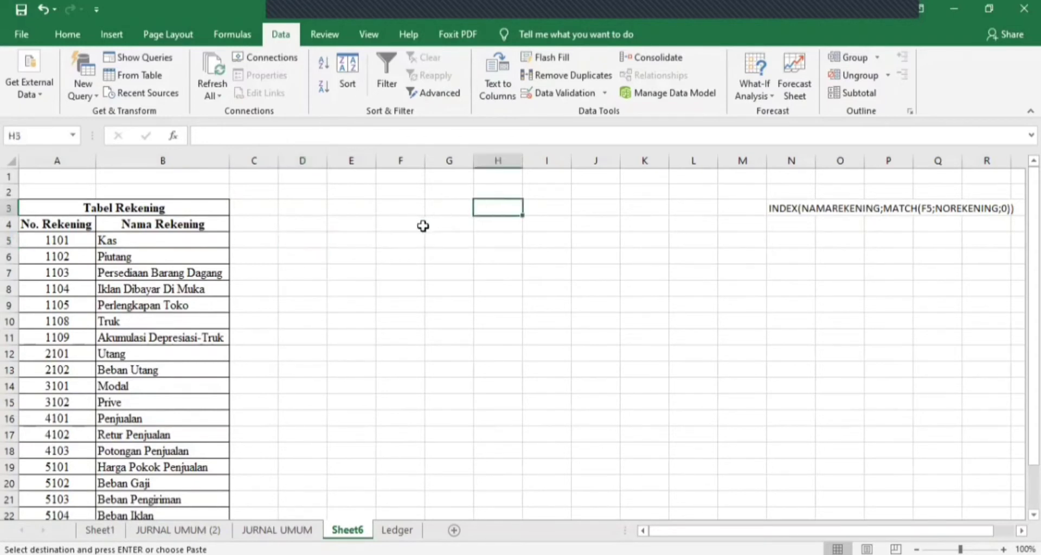
key(Escape)
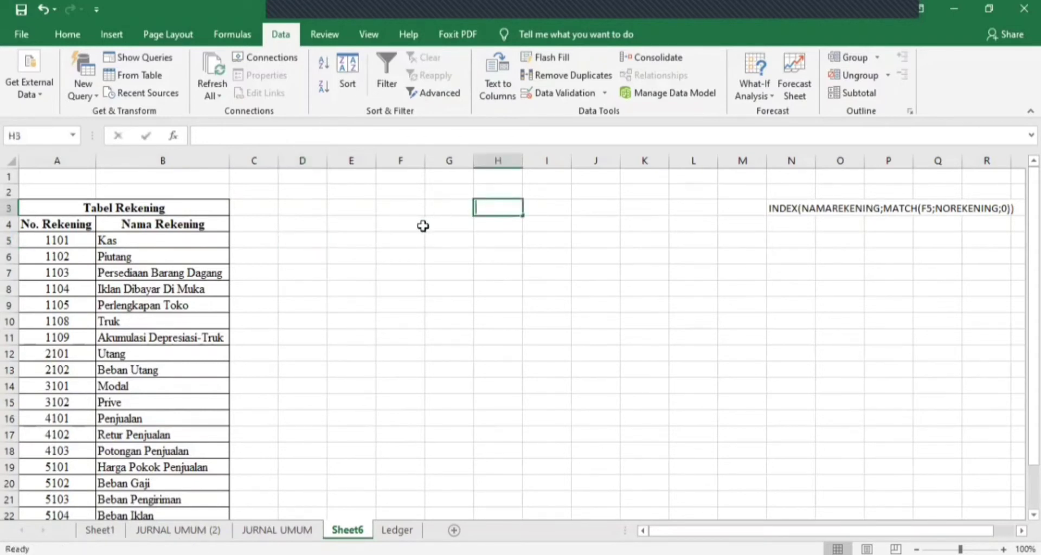
text(N)
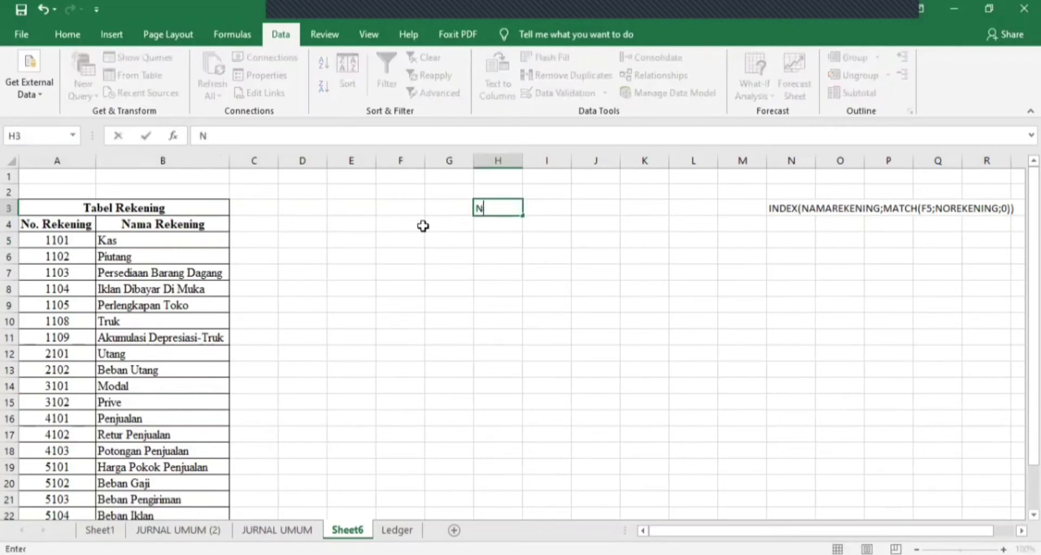
text(O. Rekening)
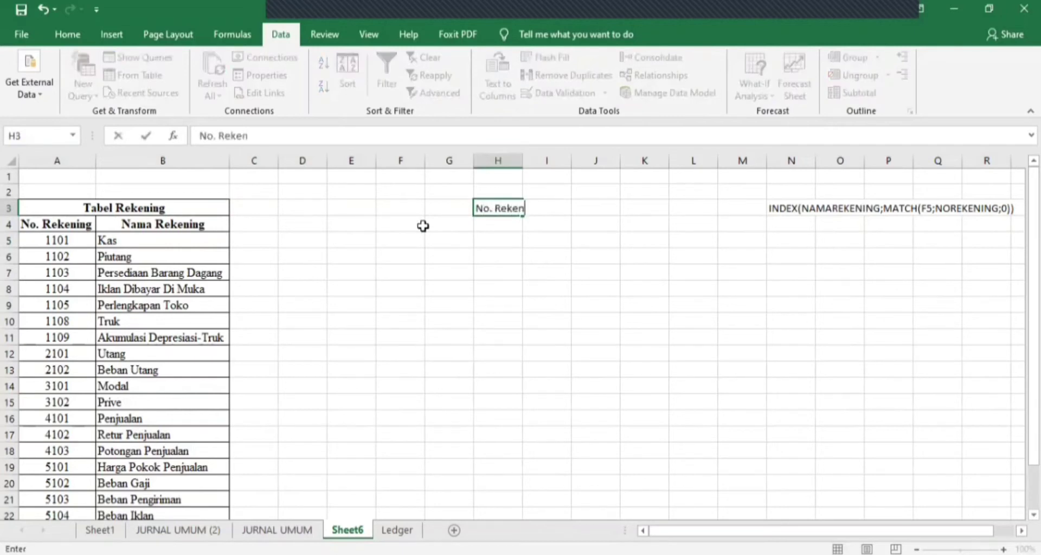
key(Return)
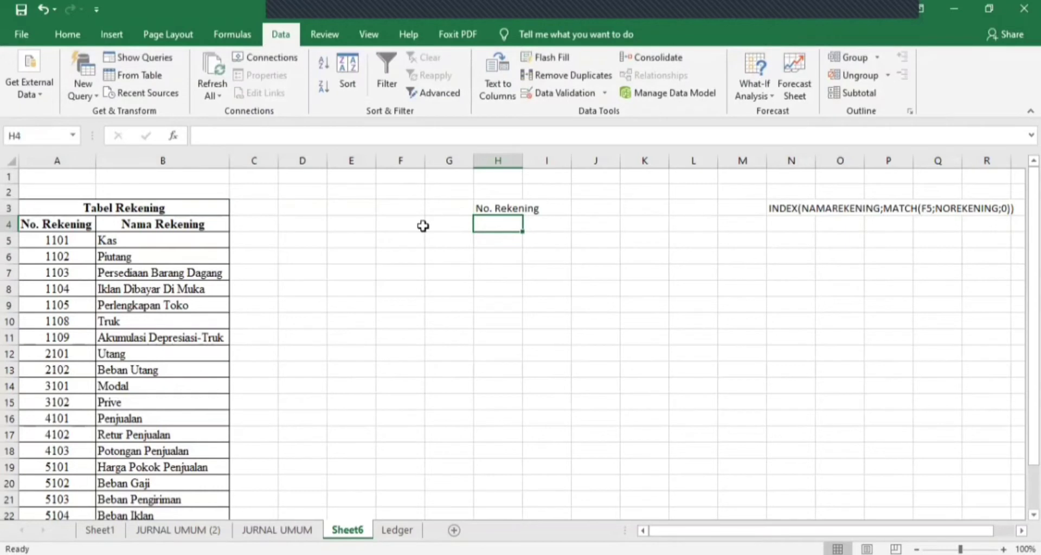
text(1101)
key(Return)
Step: Enter the ledger column headings Tanggal in D5 and No. Rekening in E5
key(Left)
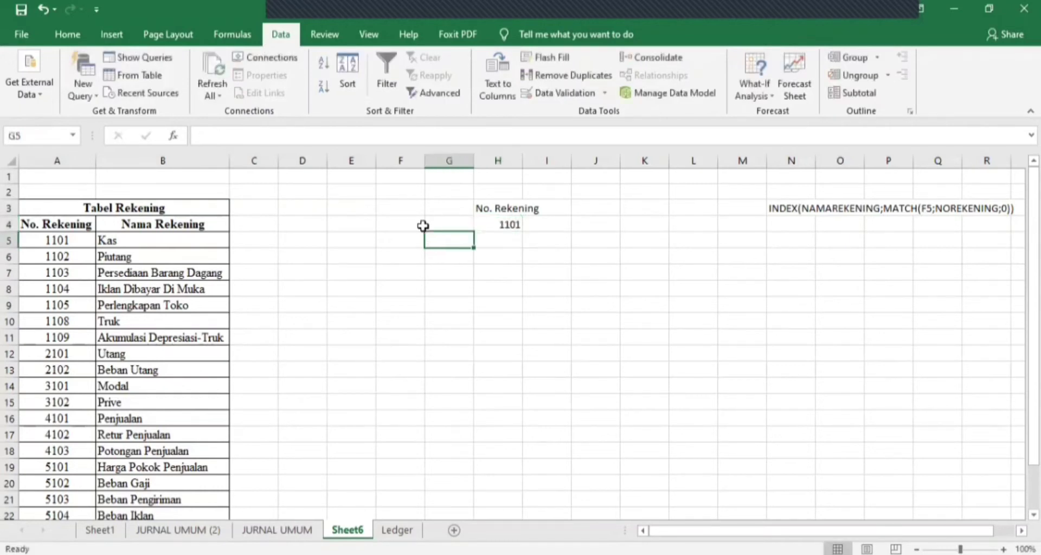
key(Left)
key(Left)
key(Left)
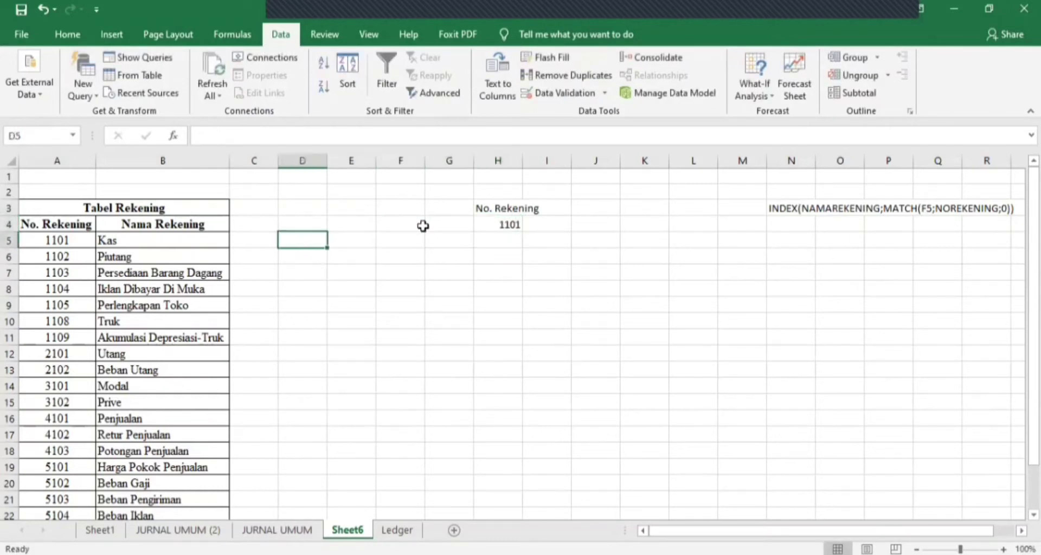
text(Tan)
key(BackSpace)
text(g)
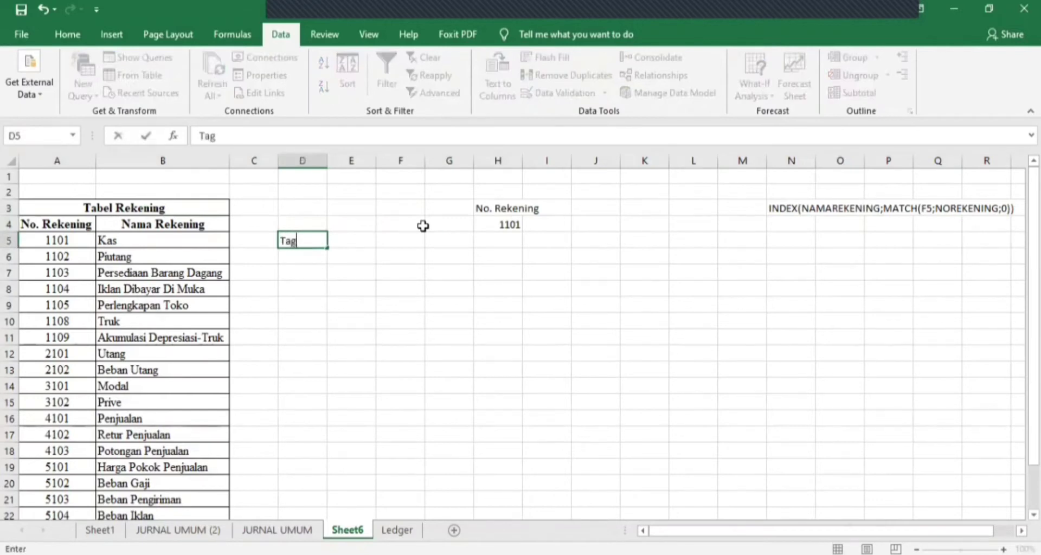
text(g)
key(BackSpace)
key(BackSpace)
text(nggal)
key(ctrl+Return)
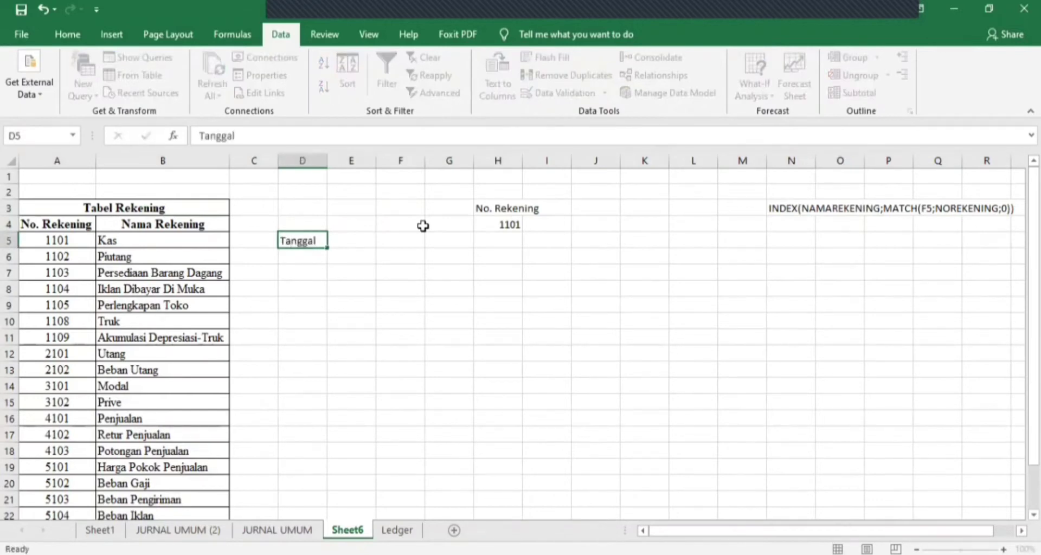
key(Right)
text(No)
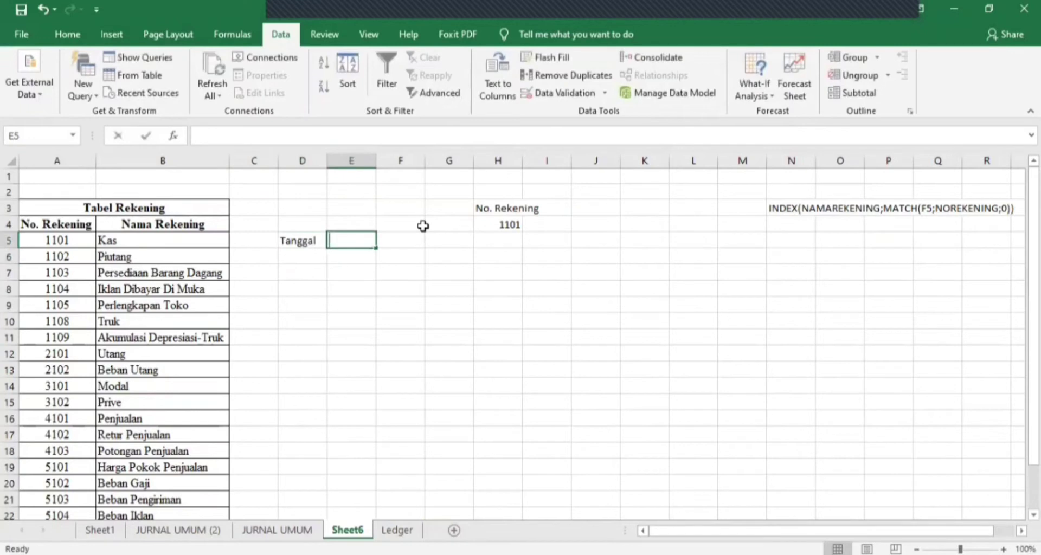
text(. Rekening)
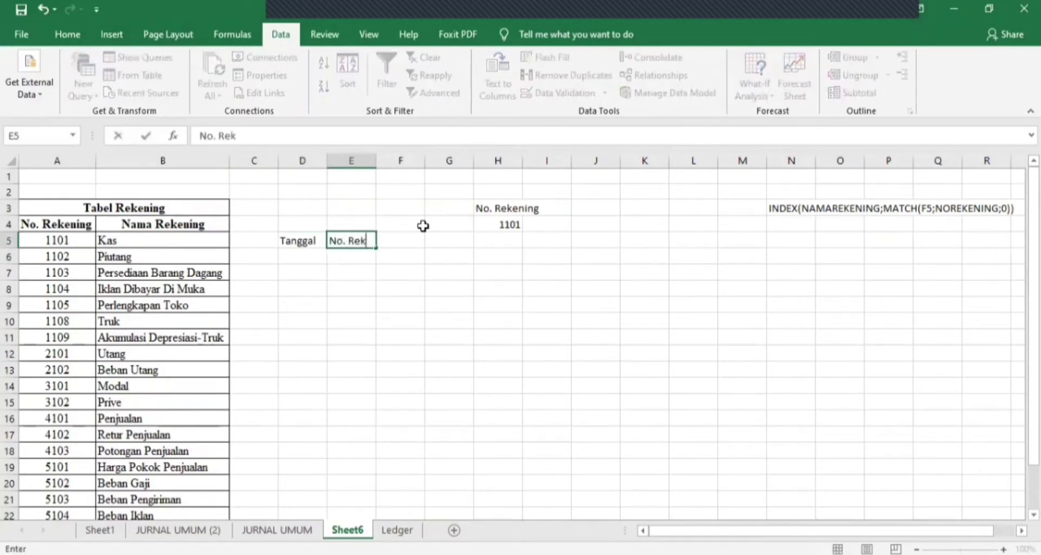
Step: Continue the heading row with Nama Rekening in F5, Ref in G5, Debit in H5 and Kredit in I5
key(Right)
text(N)
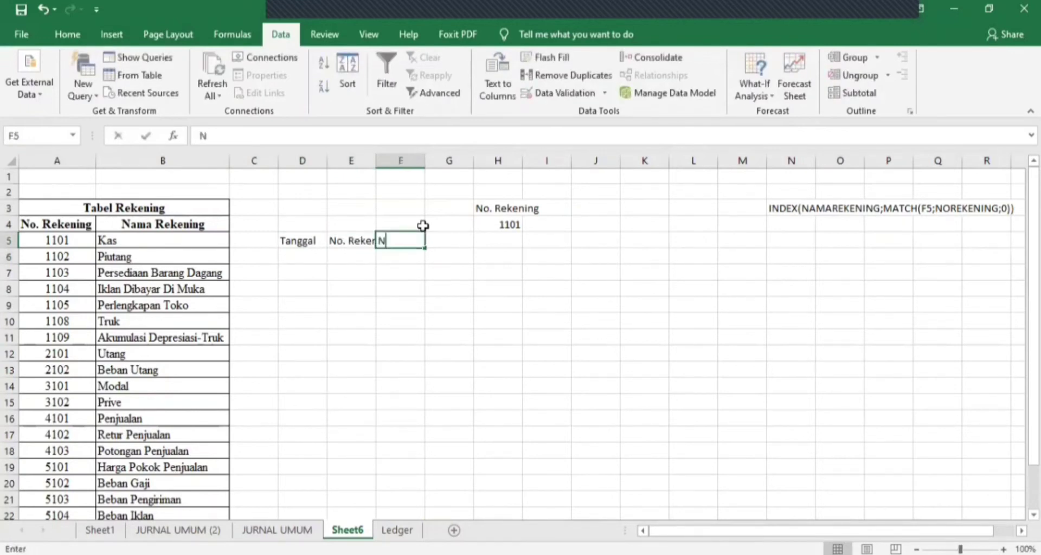
text(ama Rekening)
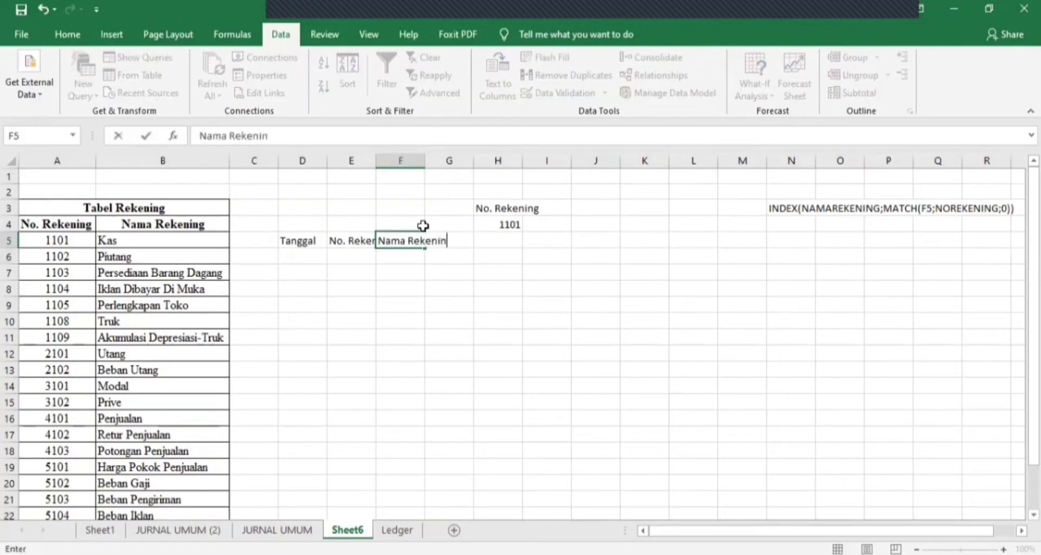
key(Right)
text(Ref)
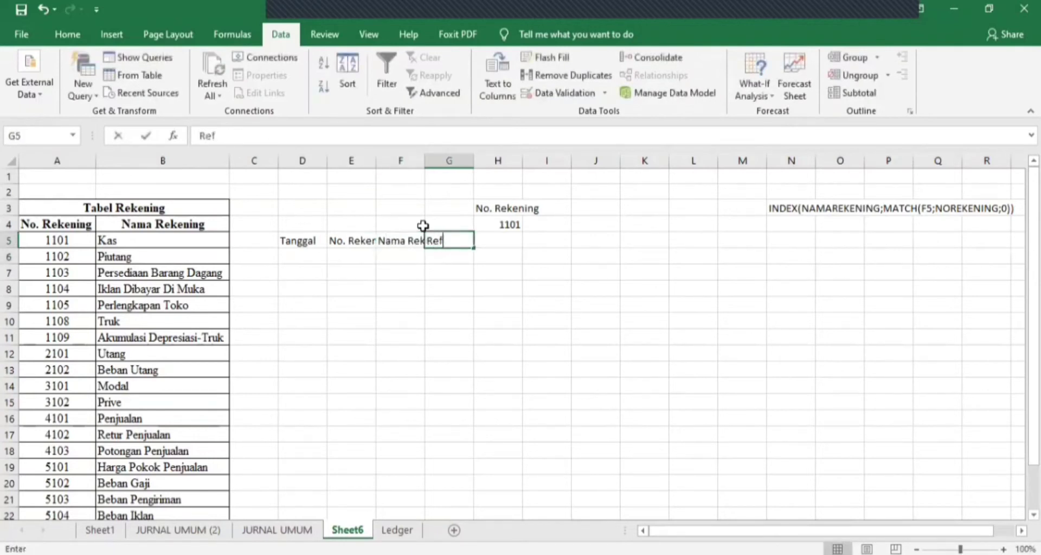
key(Right)
text(Debit)
key(Right)
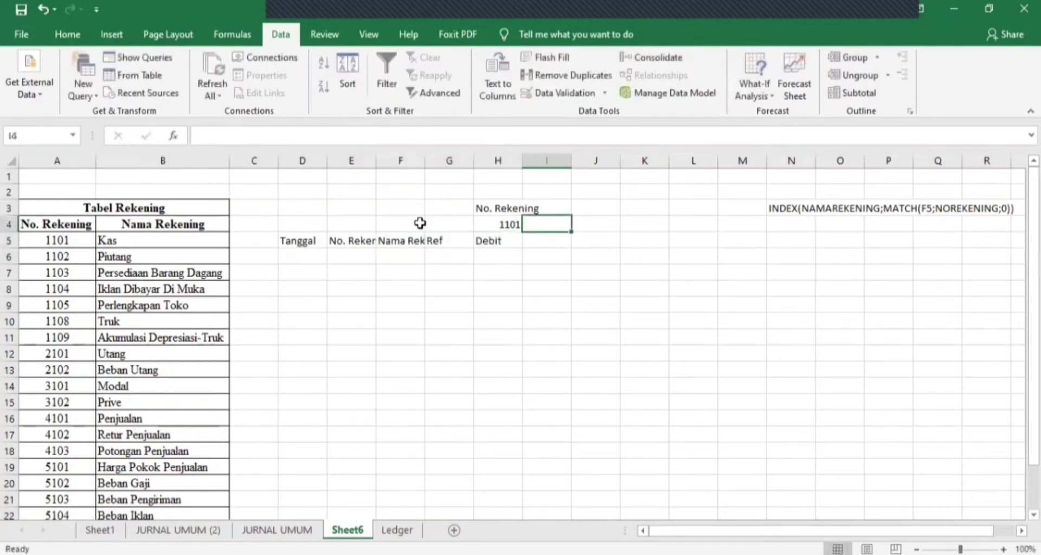
text(Kr)
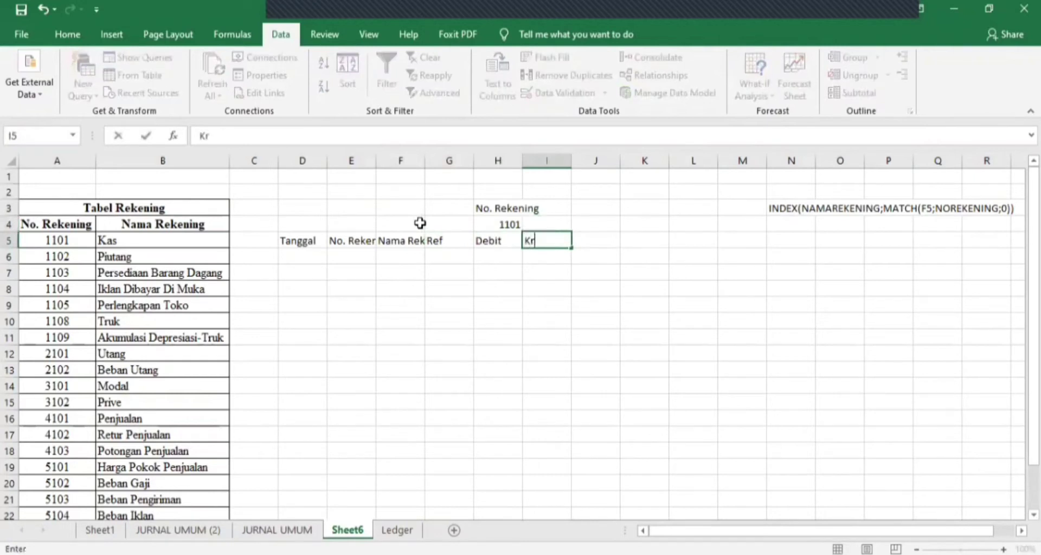
text(edit)
key(Return)
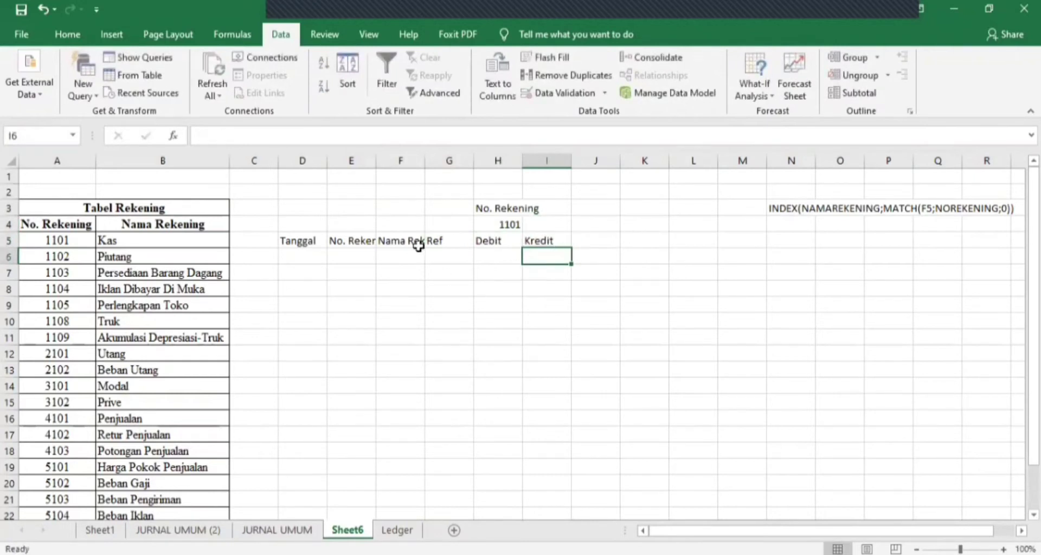
Step: Fit columns D, E, G and H to their contents, narrowing the Tanggal and Ref columns and widening the No. Rekening and Debit columns
drag(322, 162, 389, 161)
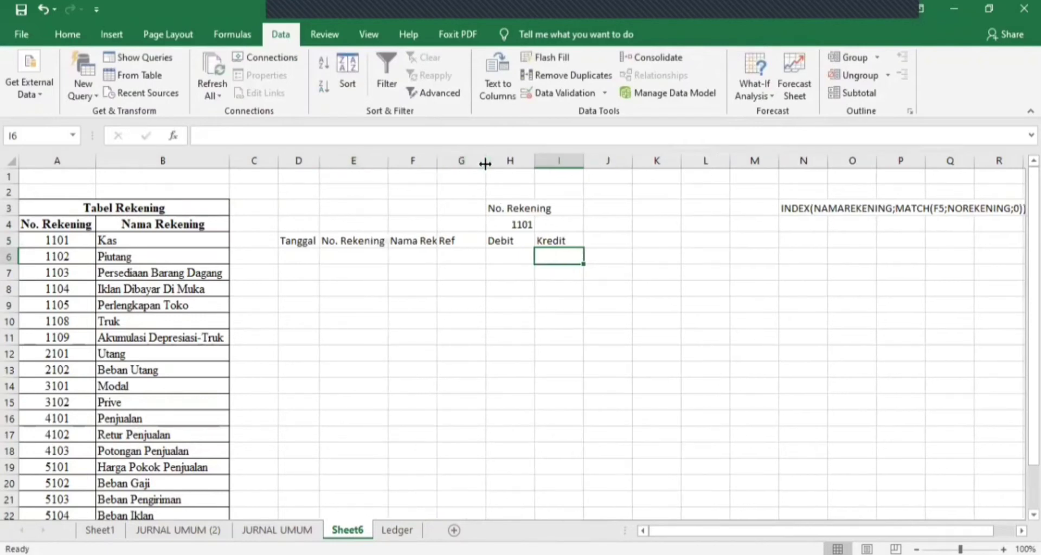
drag(483, 161, 581, 162)
click(581, 161)
click(491, 258)
click(474, 212)
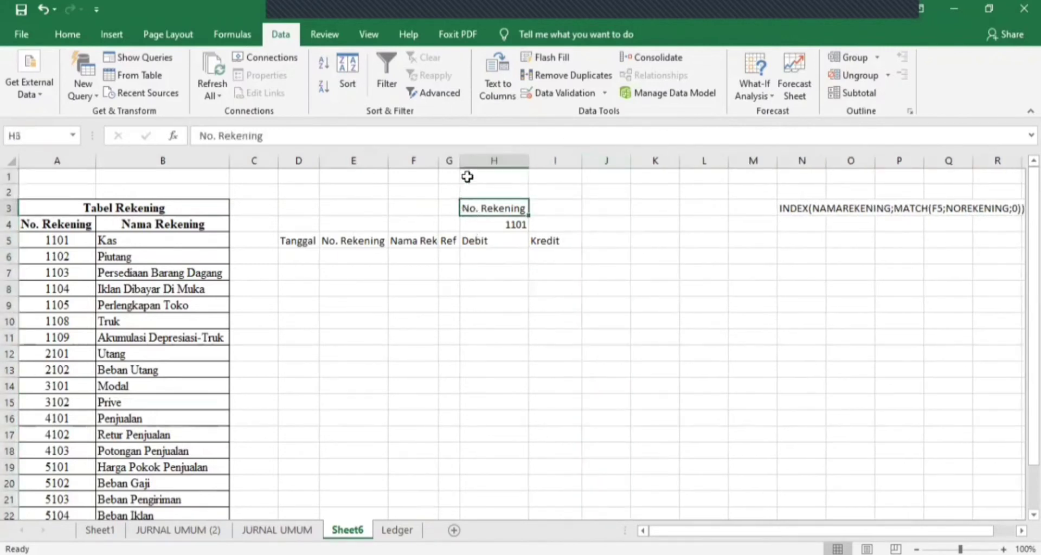
click(411, 288)
click(345, 225)
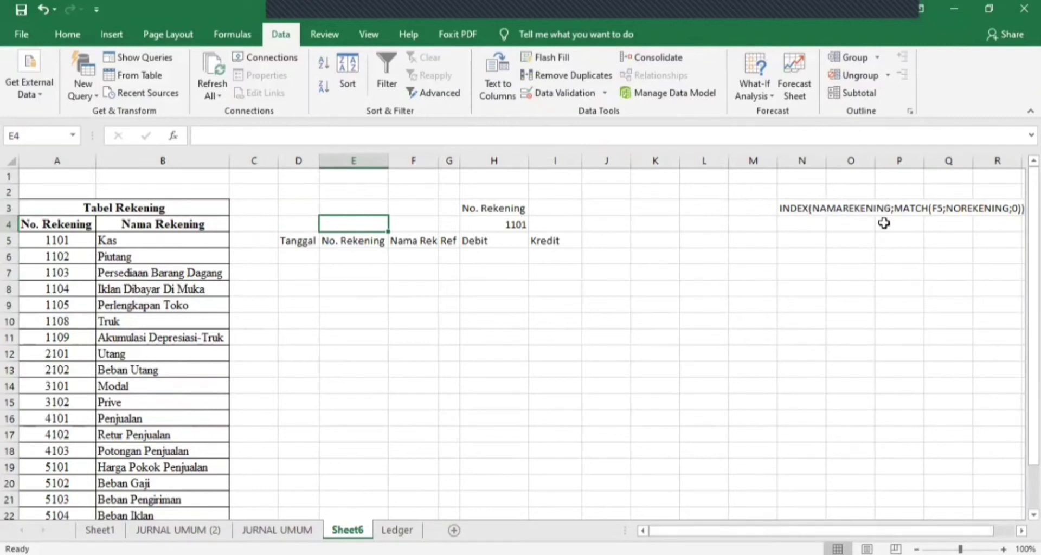
click(935, 208)
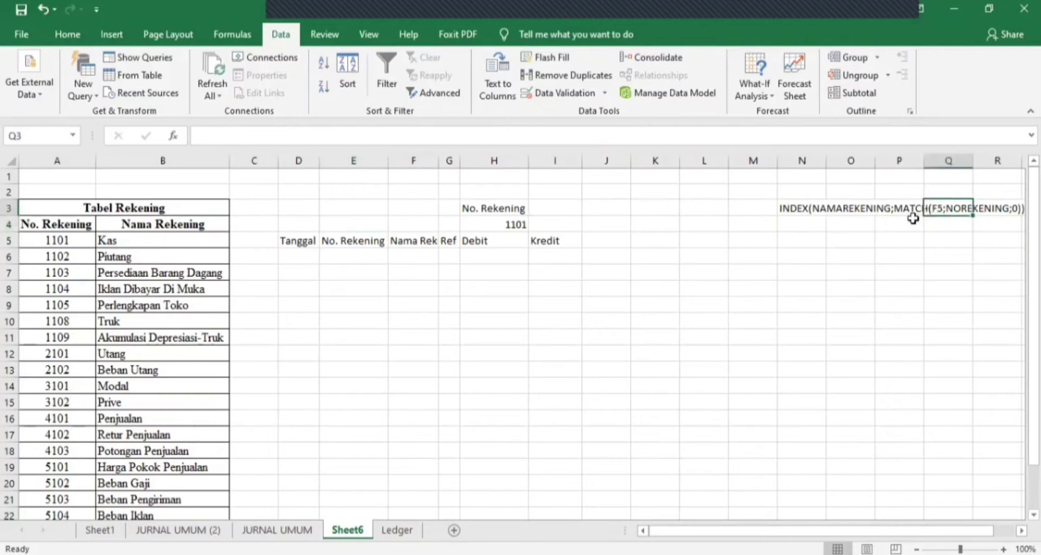
click(492, 230)
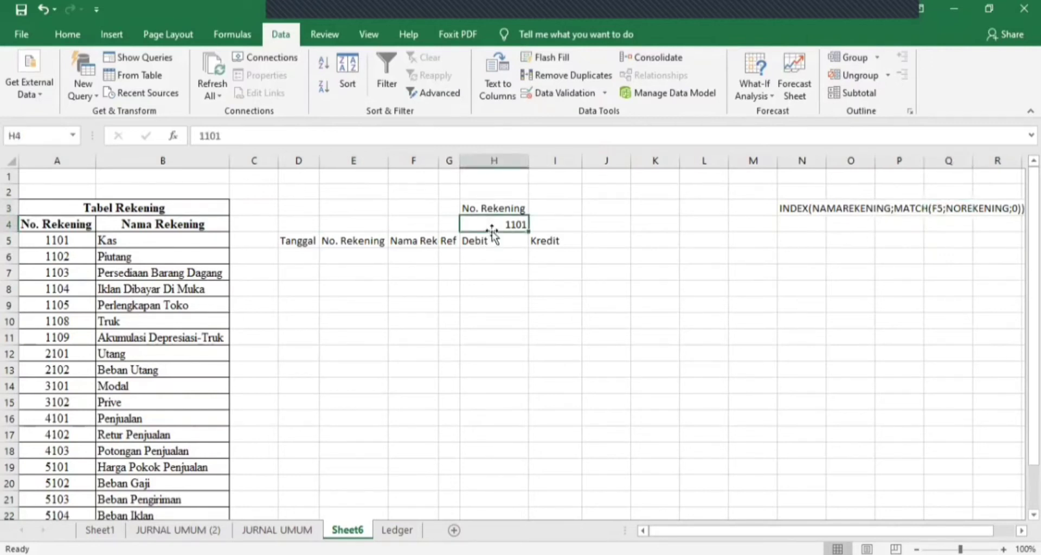
click(942, 204)
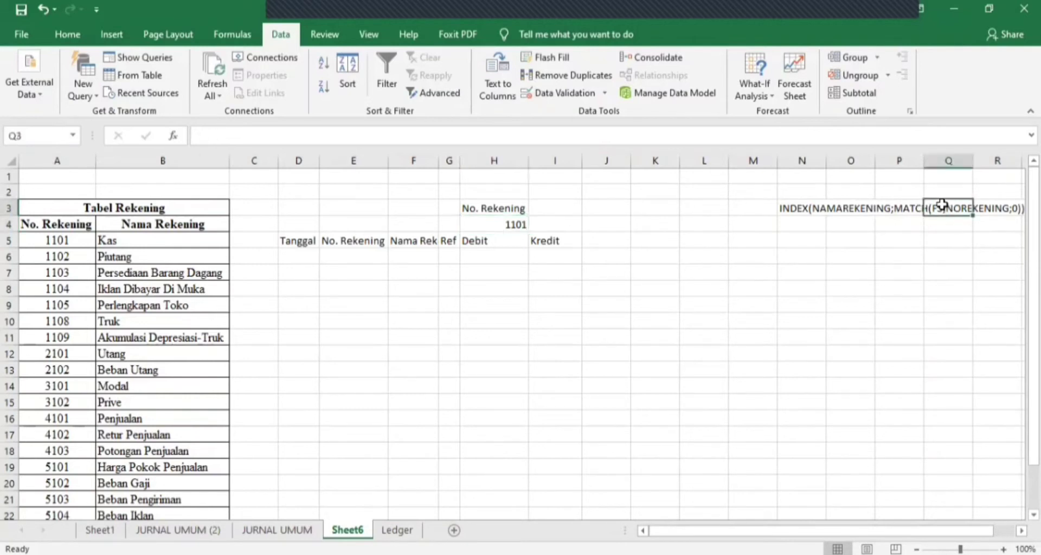
click(516, 223)
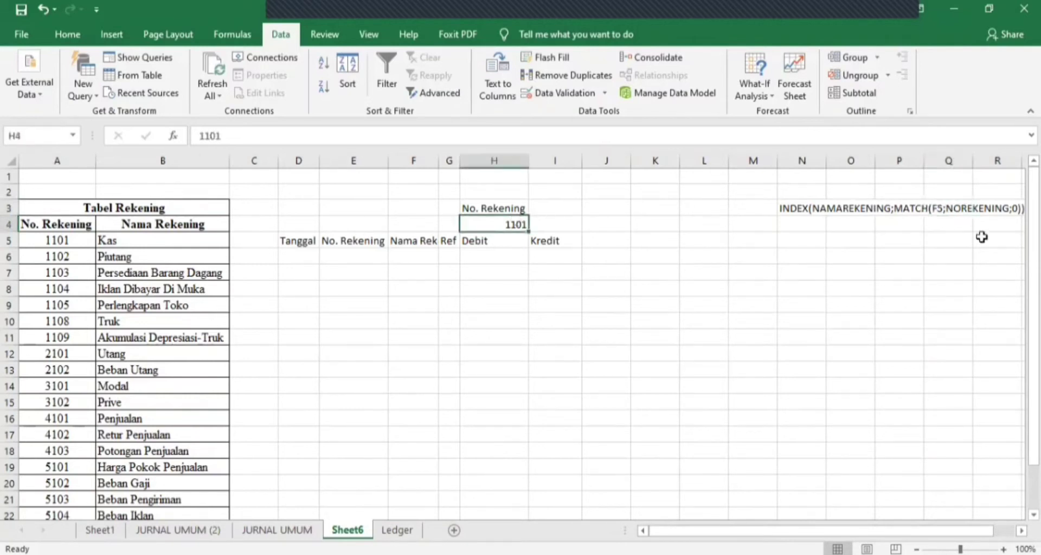
mouse_move(925, 530)
mouse_down()
mouse_move(944, 526)
mouse_move(928, 530)
mouse_up()
Step: Start an INDEX formula in E4 that uses the account names in B5:B24 as its array
click(361, 232)
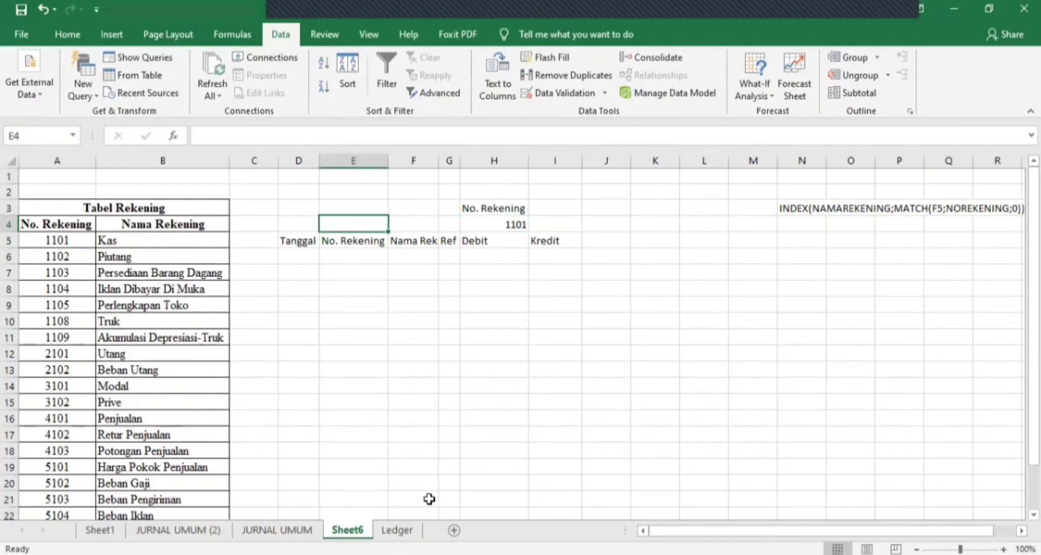
text(=)
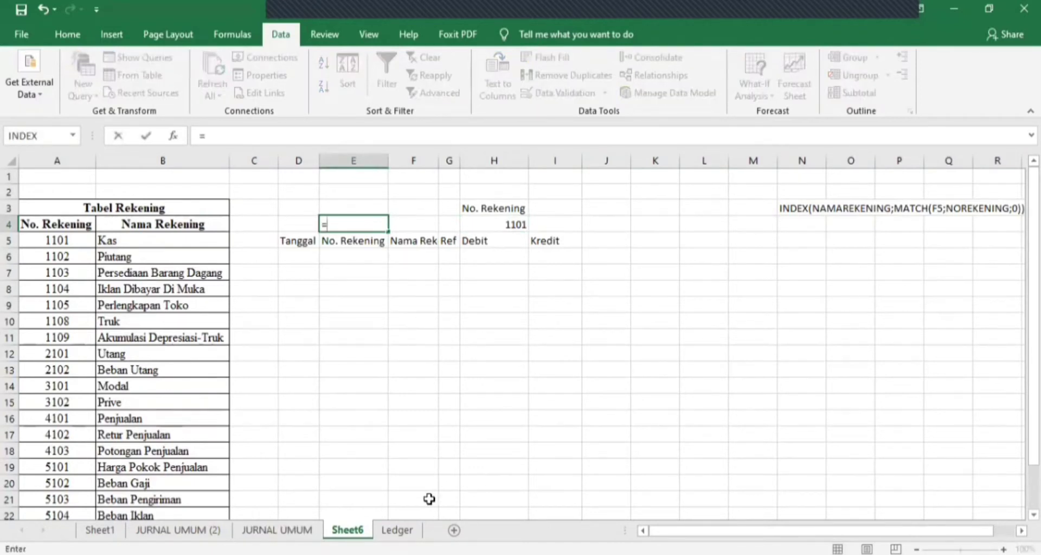
text(INDEX)
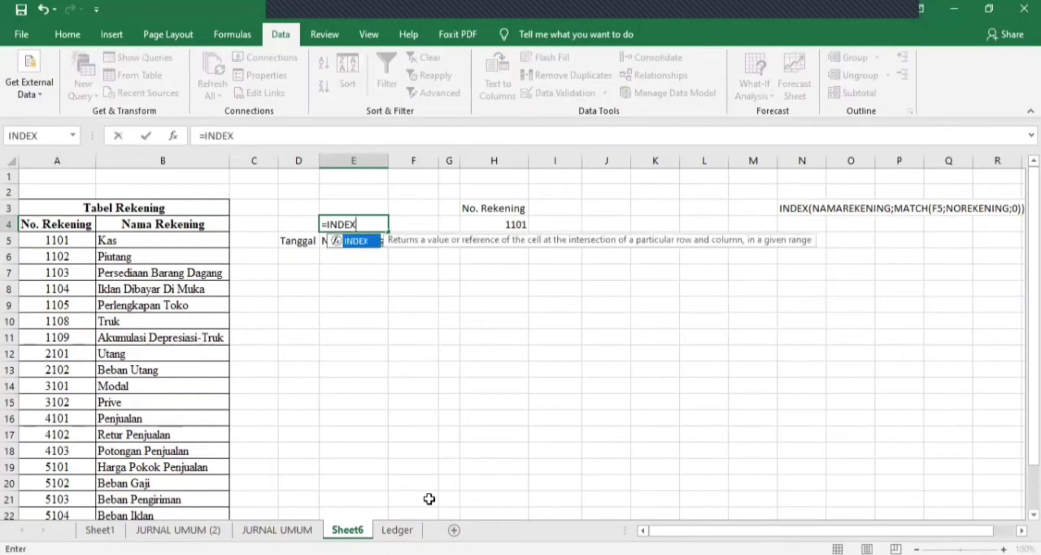
text(()
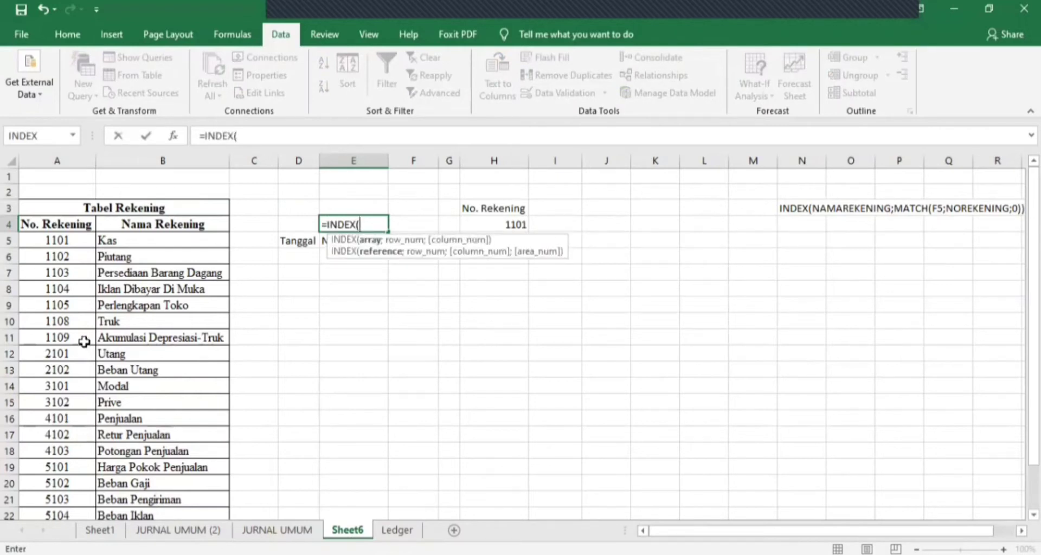
scroll(130, 244, down, 1)
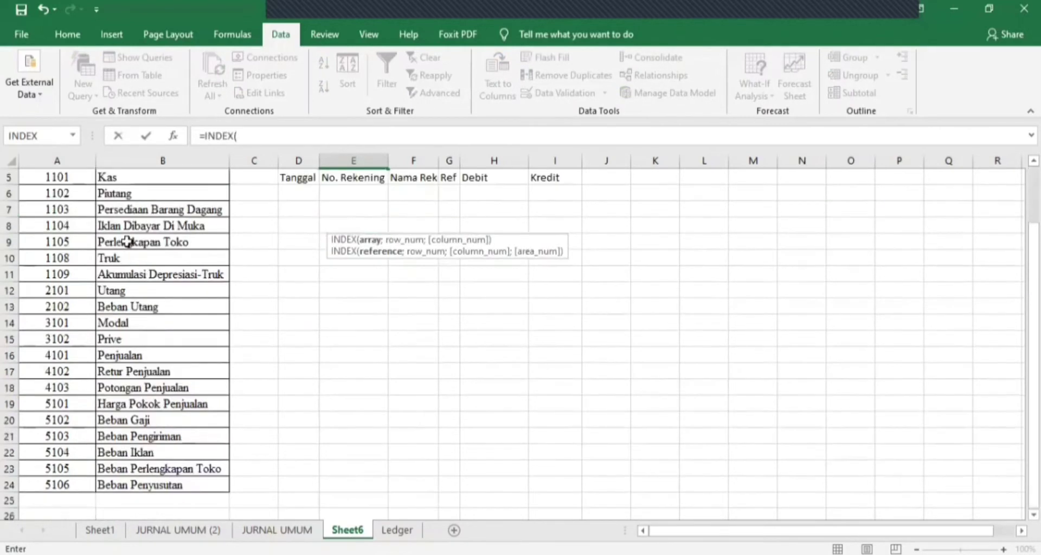
scroll(122, 228, up, 1)
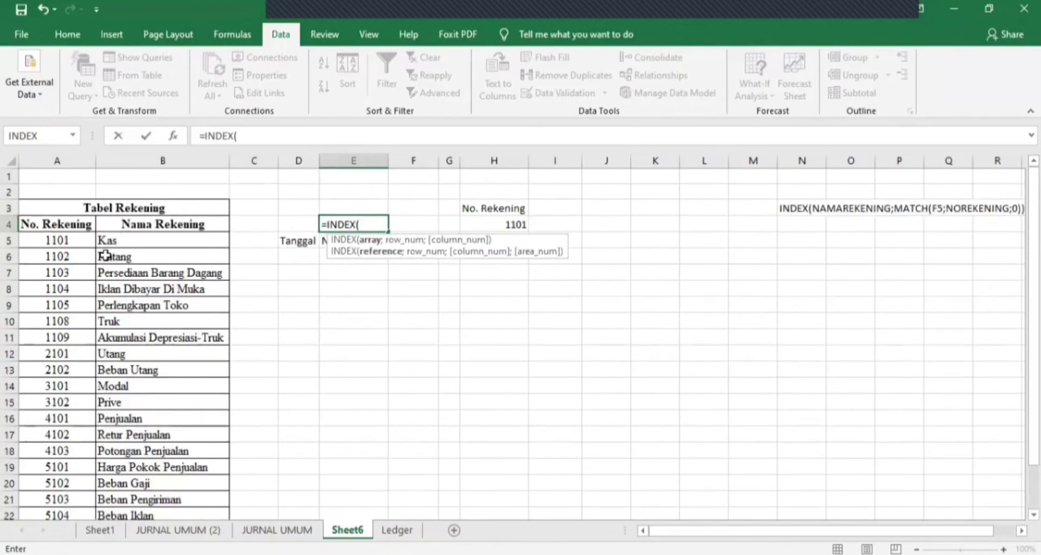
drag(121, 241, 165, 265)
drag(186, 444, 193, 484)
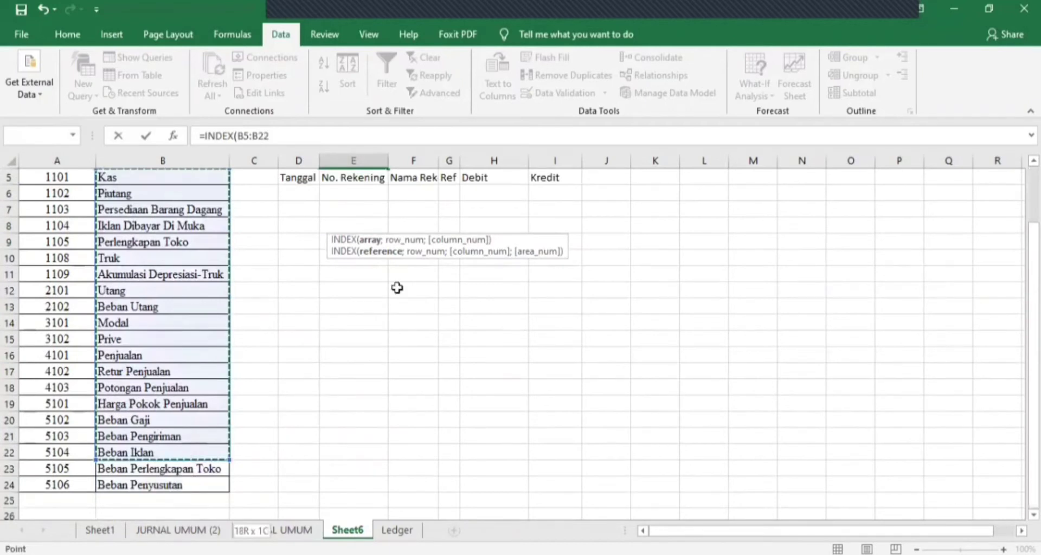
scroll(516, 299, up, 2)
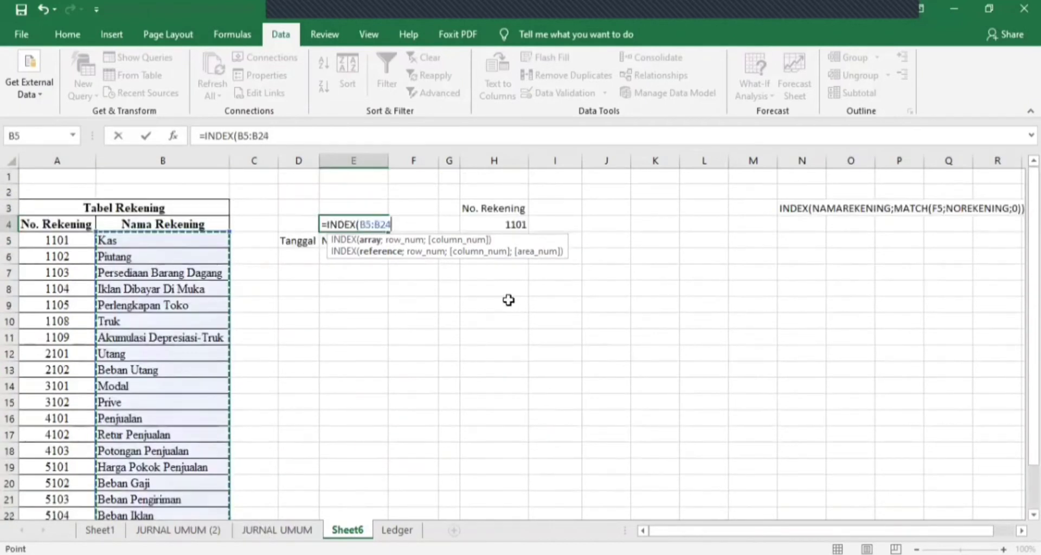
text(;)
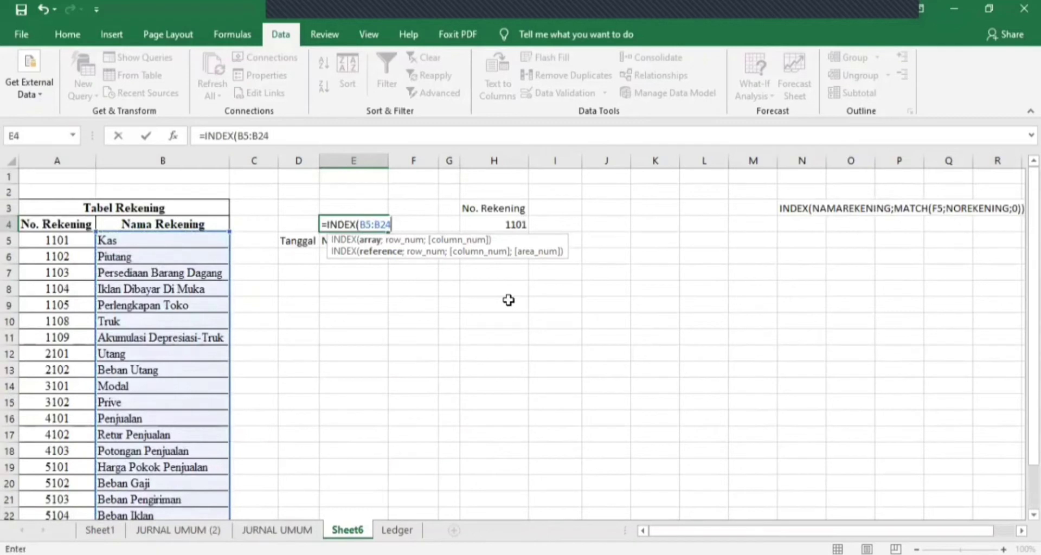
text(;)
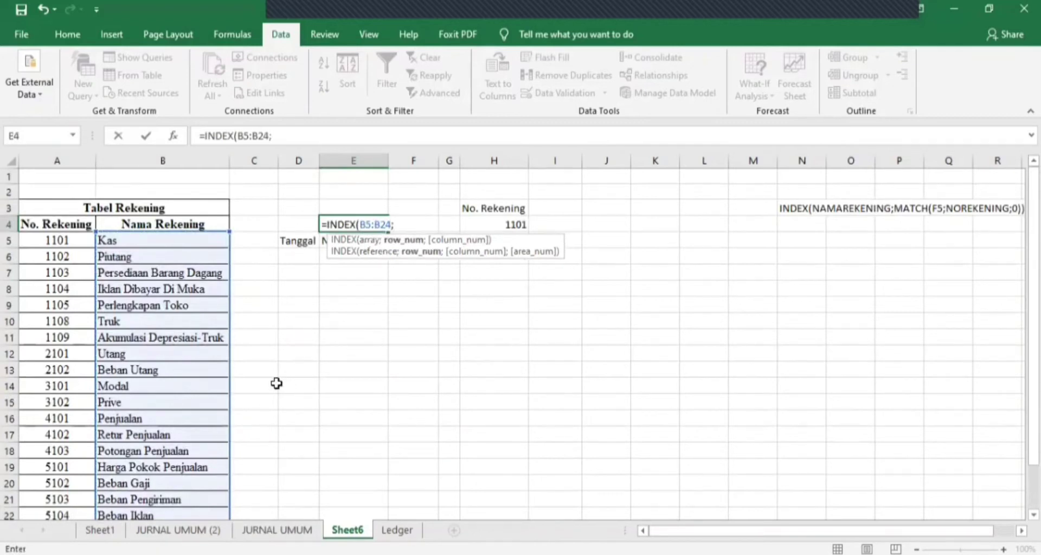
Step: Complete the E4 formula with MATCH(H4;A5:A24;0) as the row number so it looks up the account name
text(MATCH)
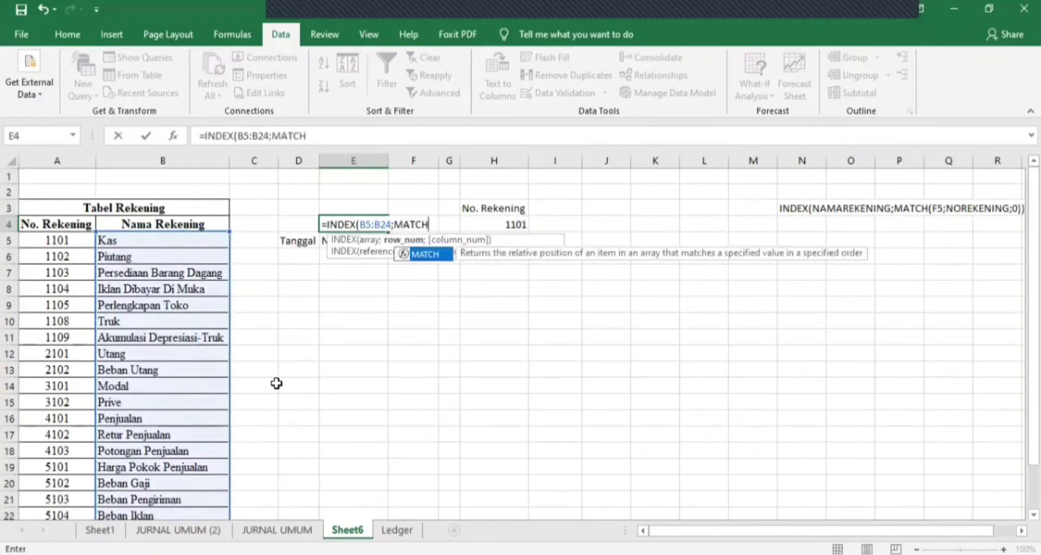
text(()
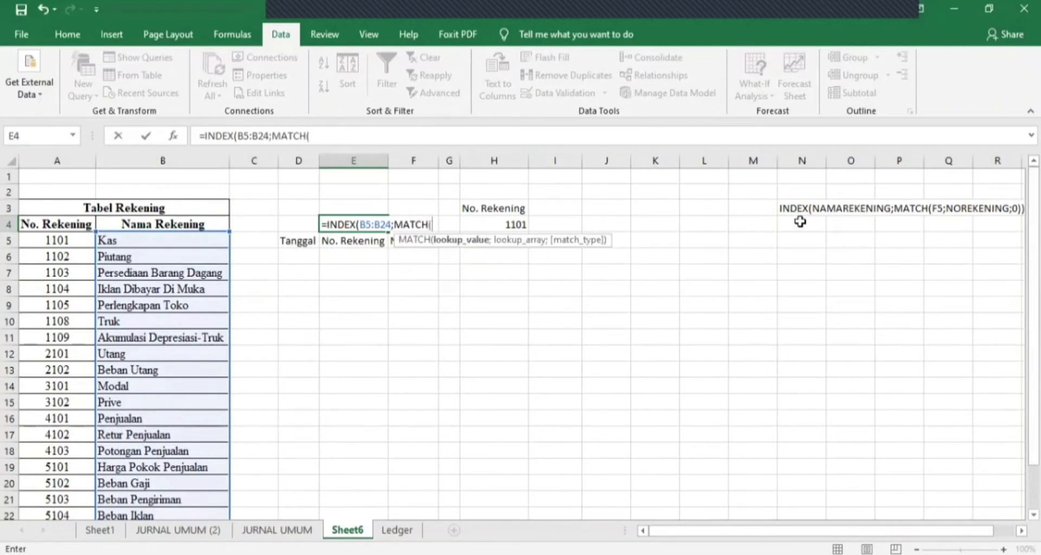
click(505, 227)
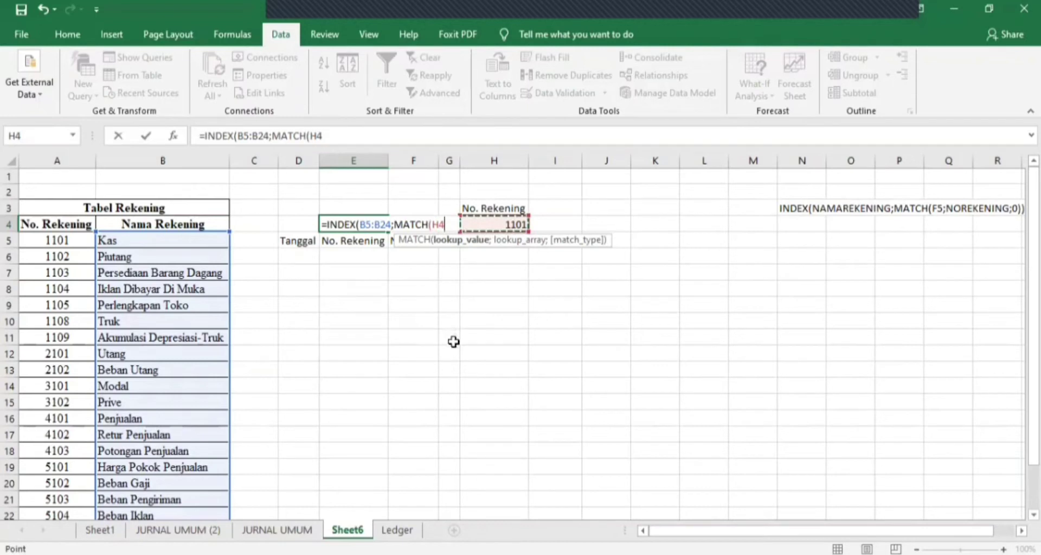
text(;)
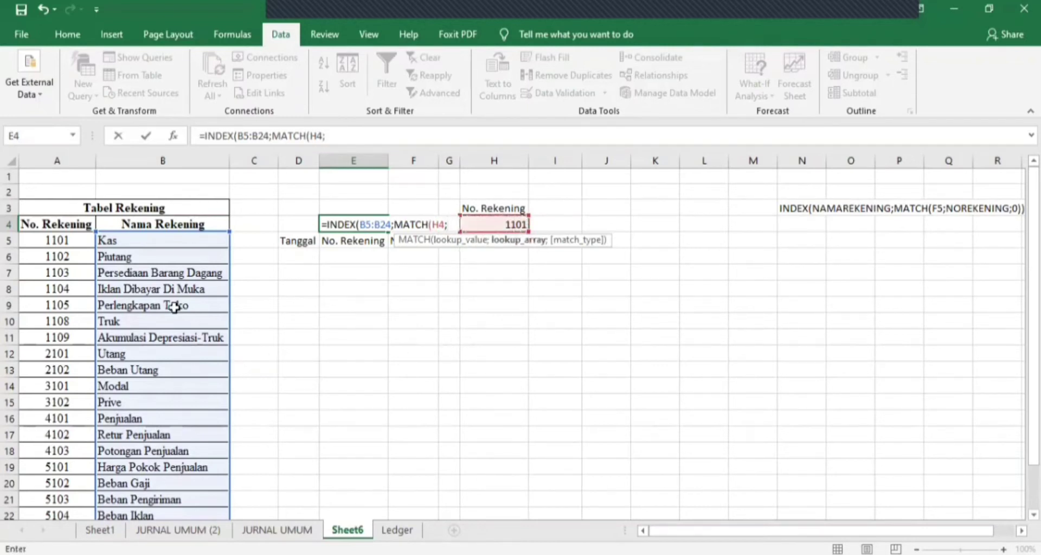
drag(78, 241, 64, 433)
drag(65, 513, 70, 500)
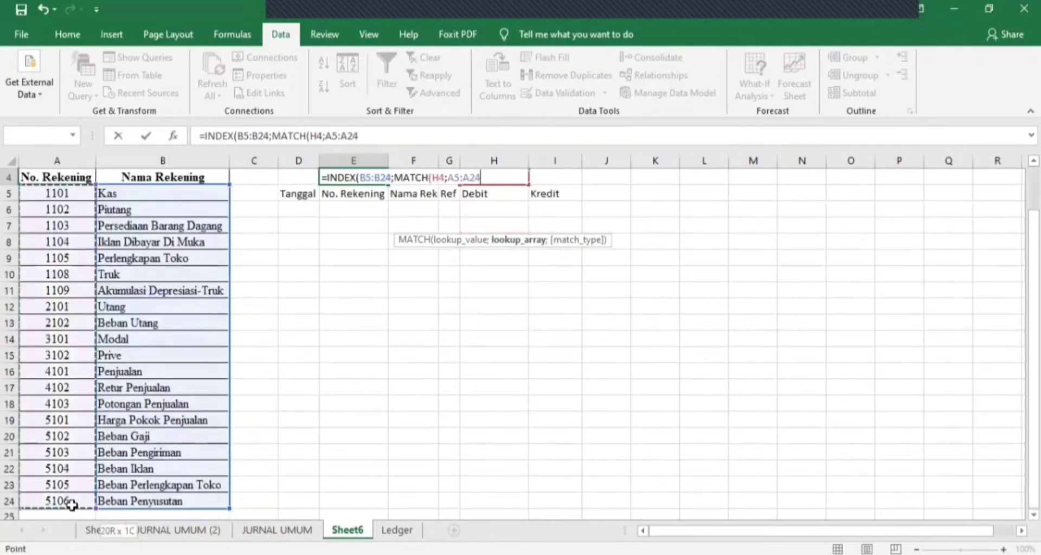
scroll(606, 336, up, 1)
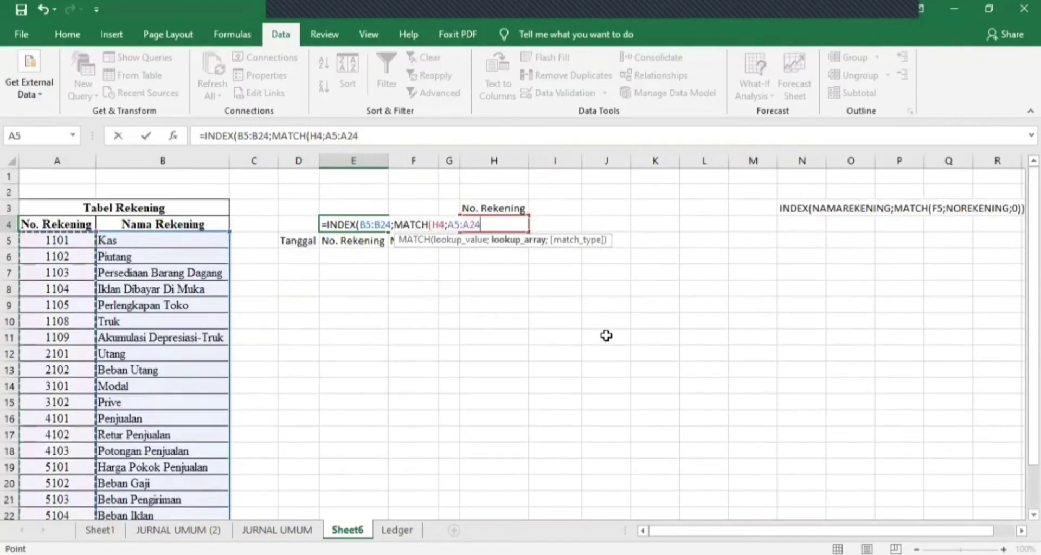
text(;0)
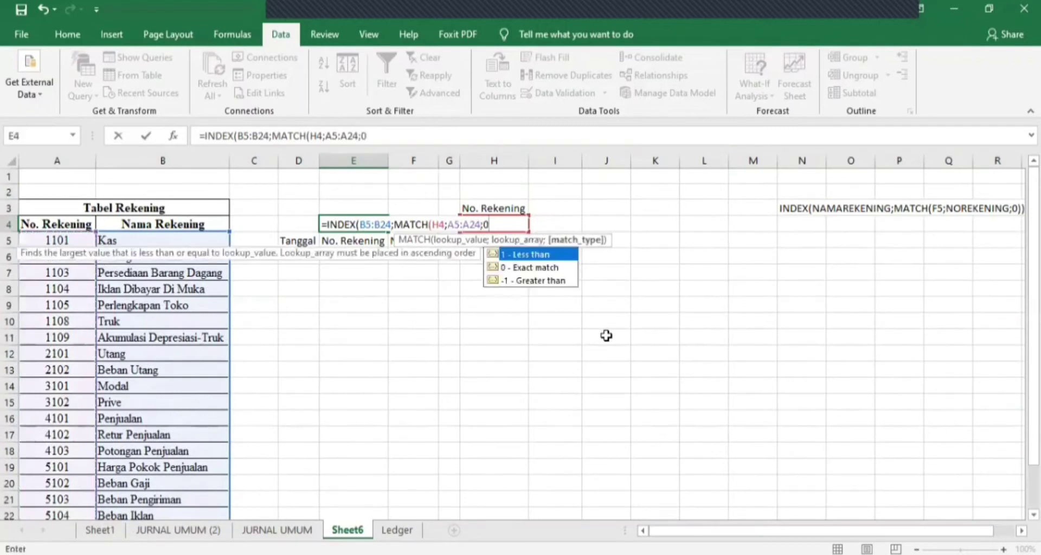
text()))
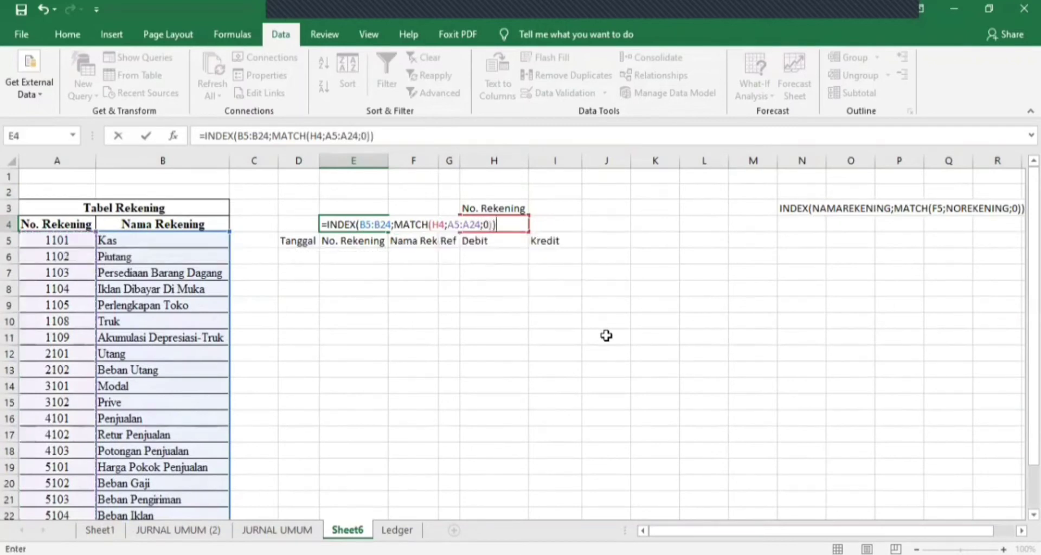
key(Return)
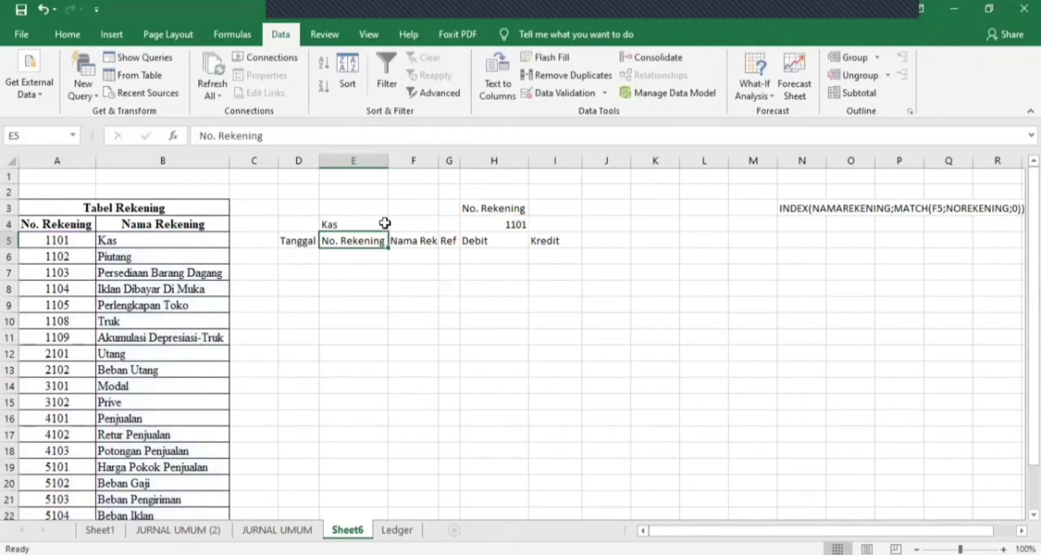
click(354, 289)
drag(353, 337, 367, 272)
click(369, 291)
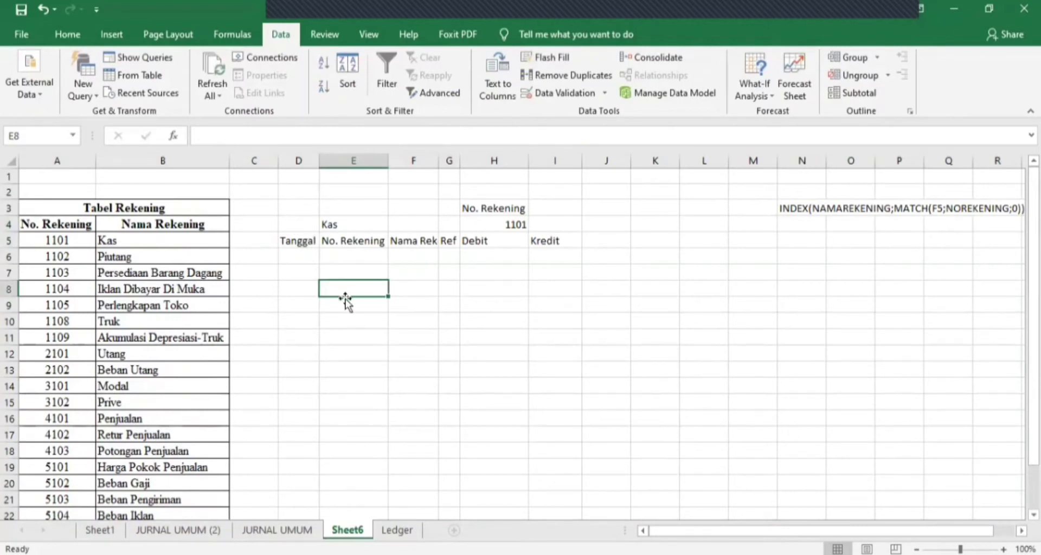
drag(338, 321, 368, 300)
click(368, 300)
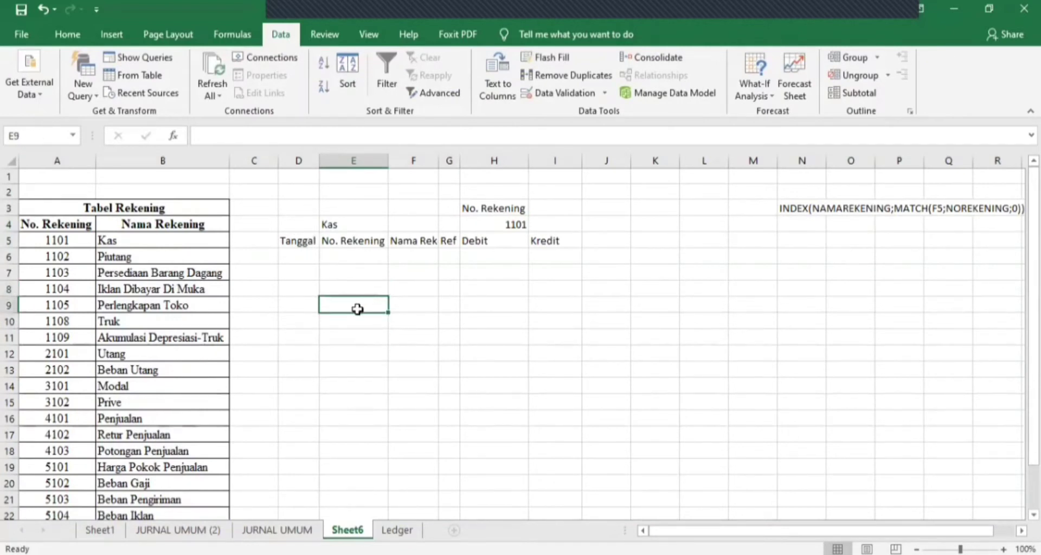
Step: Enter the label No. Rekening in H9 and the account code 3101 in H10, and select E10
click(488, 298)
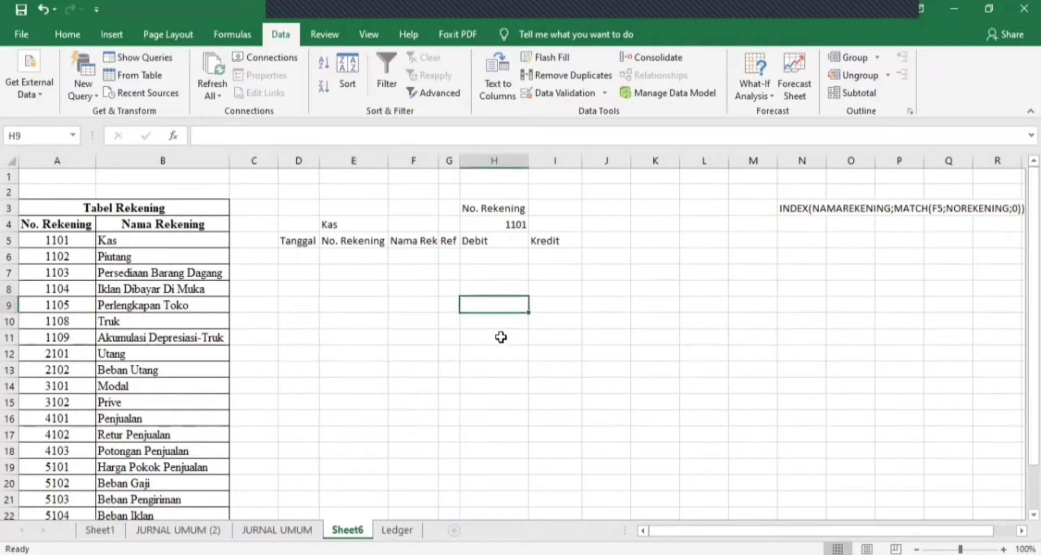
text(N)
key(BackSpace)
text(No)
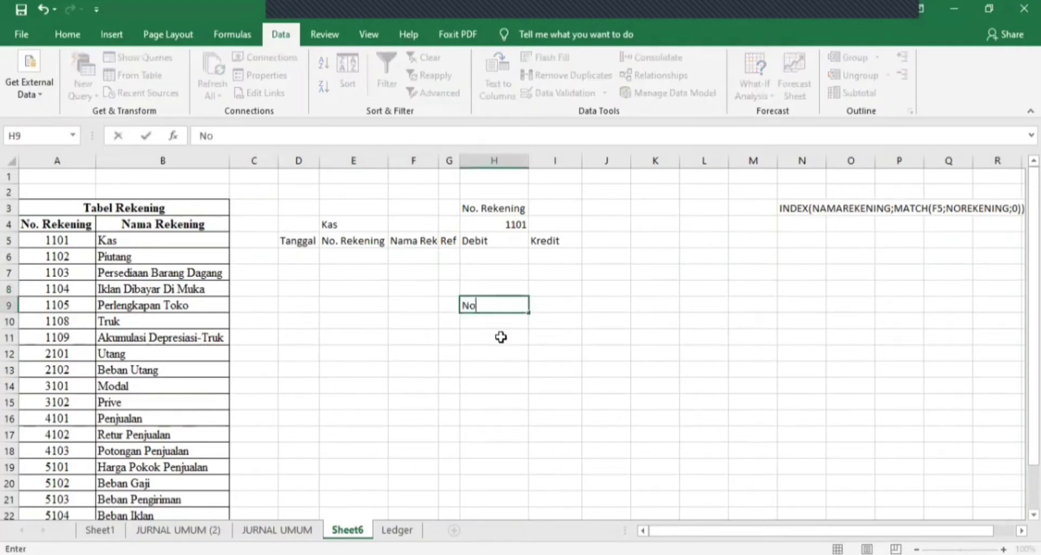
text(. Rekening)
key(Return)
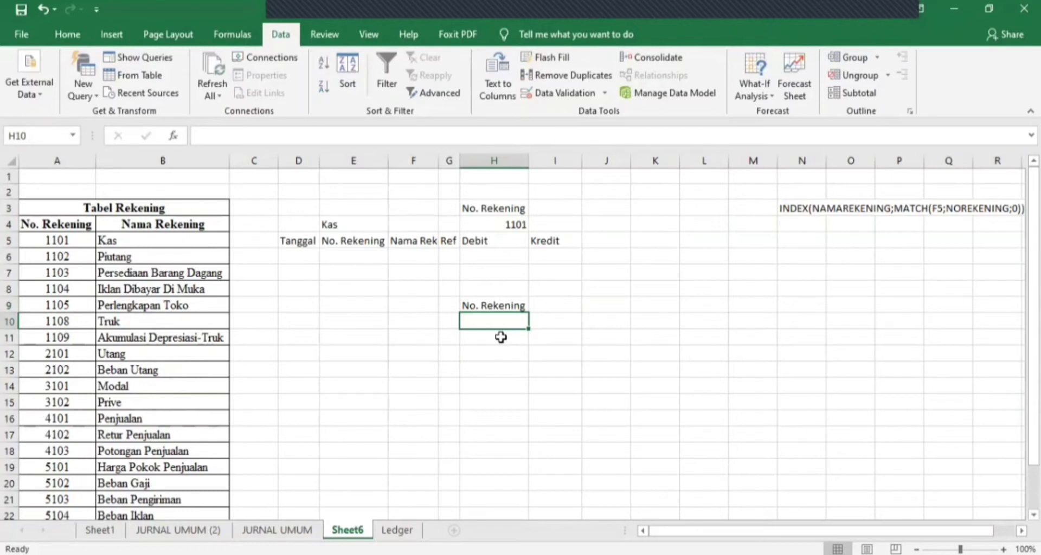
text(310)
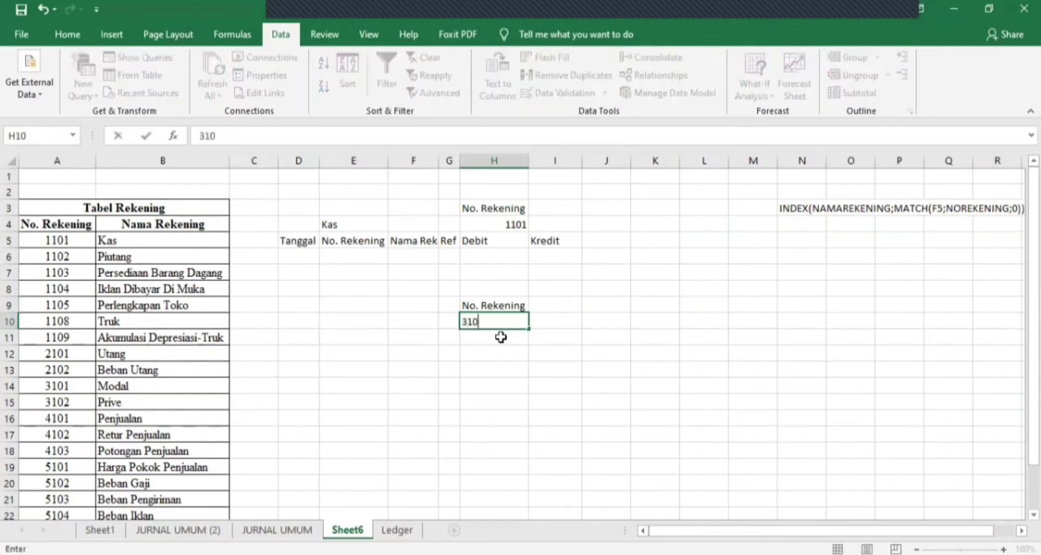
text(1)
key(Return)
key(Up)
key(Left)
key(Left)
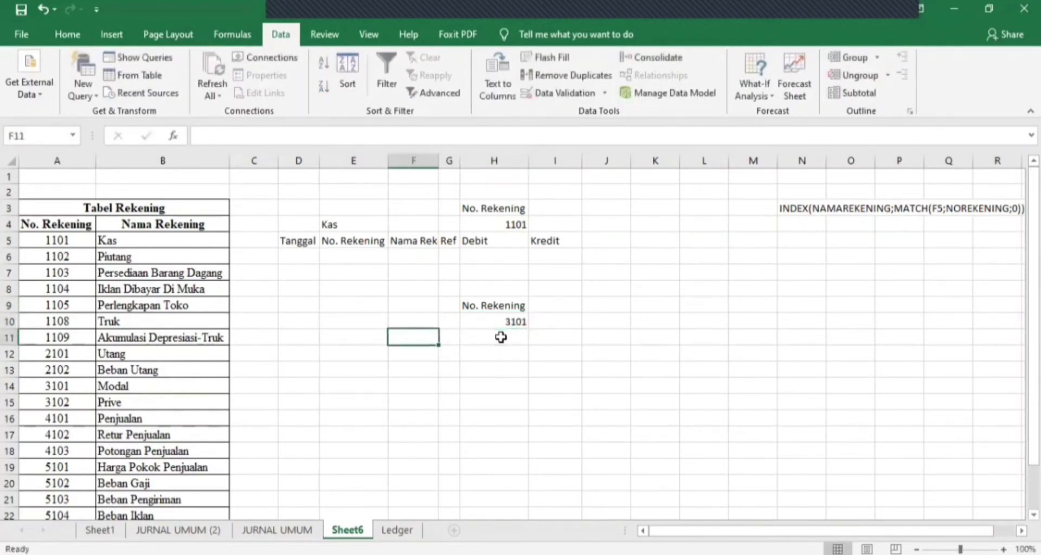
key(Left)
text(INDEX)
key(BackSpace)
key(BackSpace)
key(BackSpace)
key(BackSpace)
key(BackSpace)
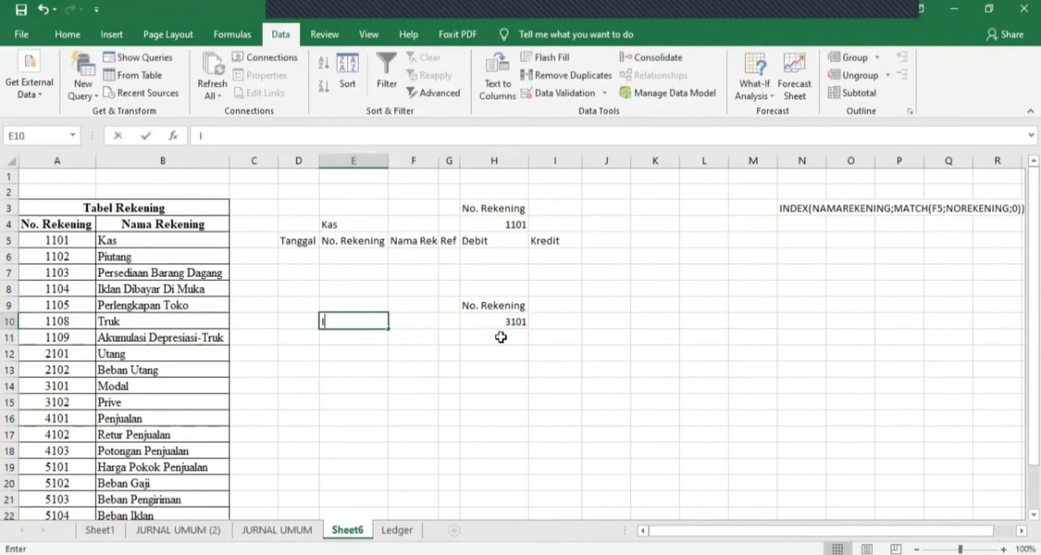
Step: Start an INDEX formula in E10 that uses the account names in B5:B24 as its array
text(-)
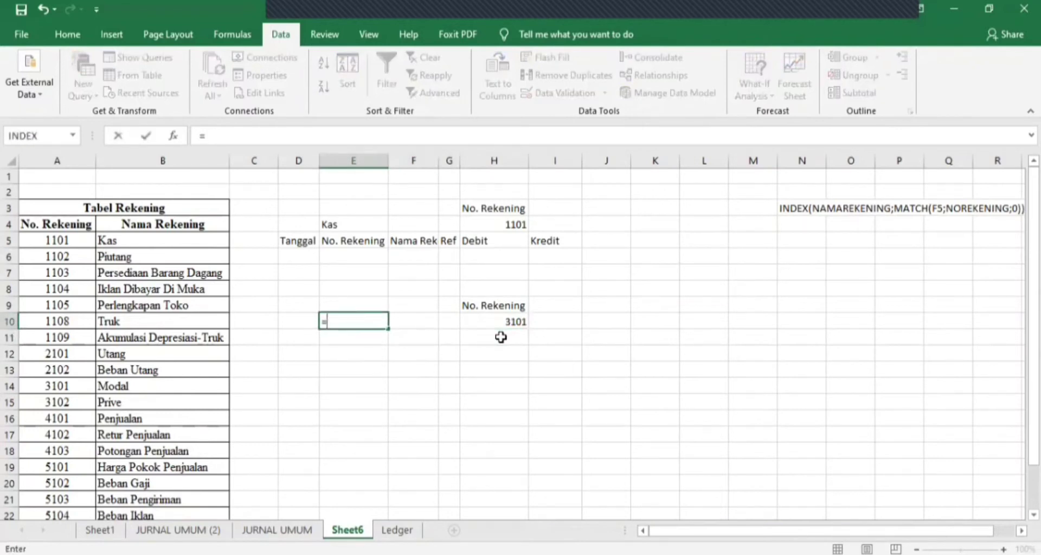
text(INDEX)
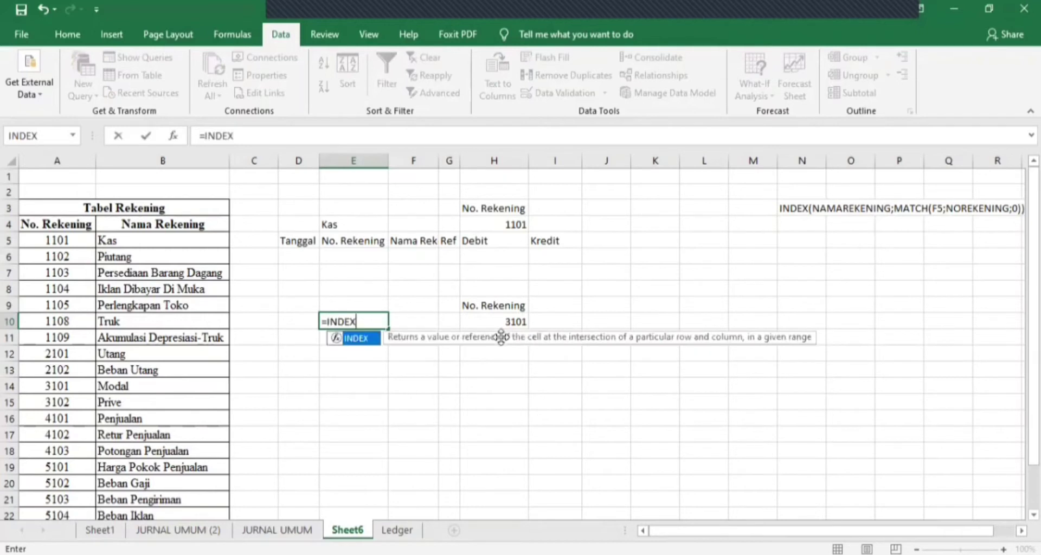
text(()
click(162, 238)
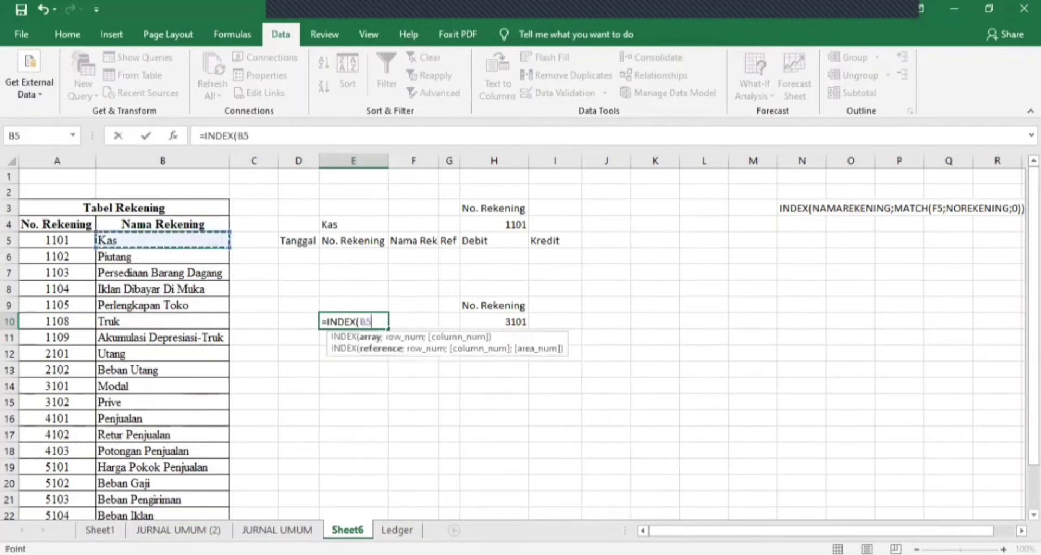
key(ctrl+shift+Down)
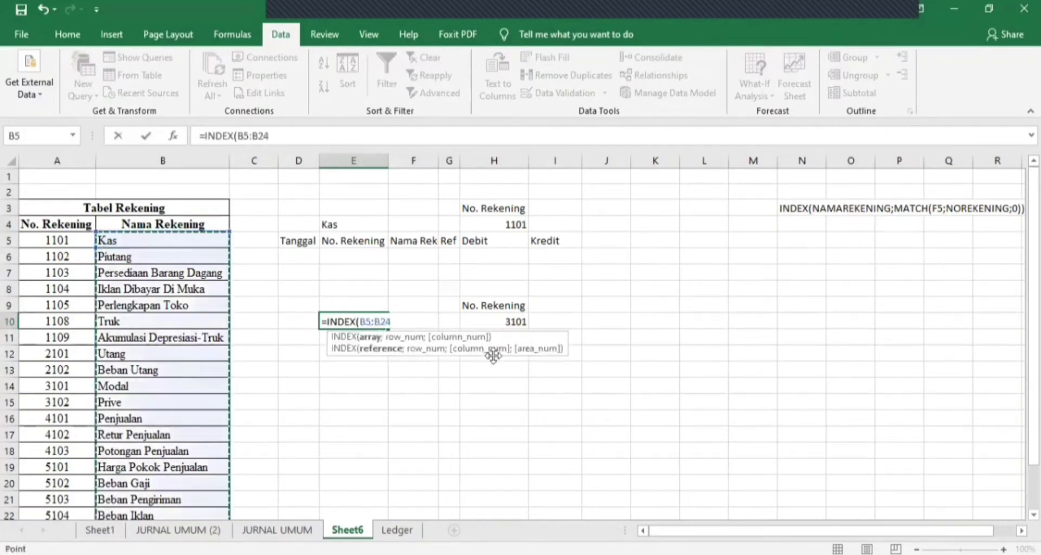
text(;)
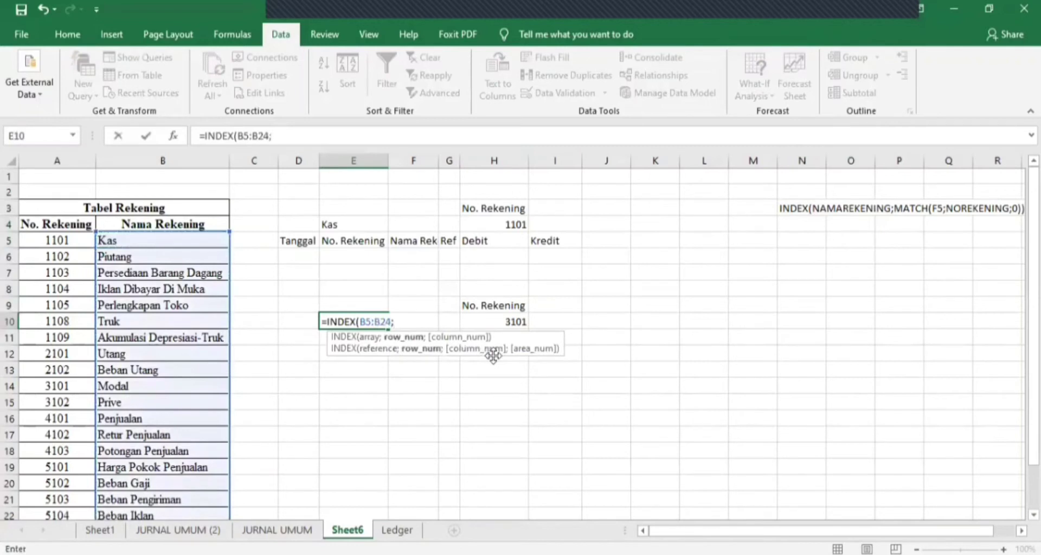
Step: Complete the E10 formula with MATCH(H10;A5:A24;0) as the row number so it looks up the account name
text(MATCH)
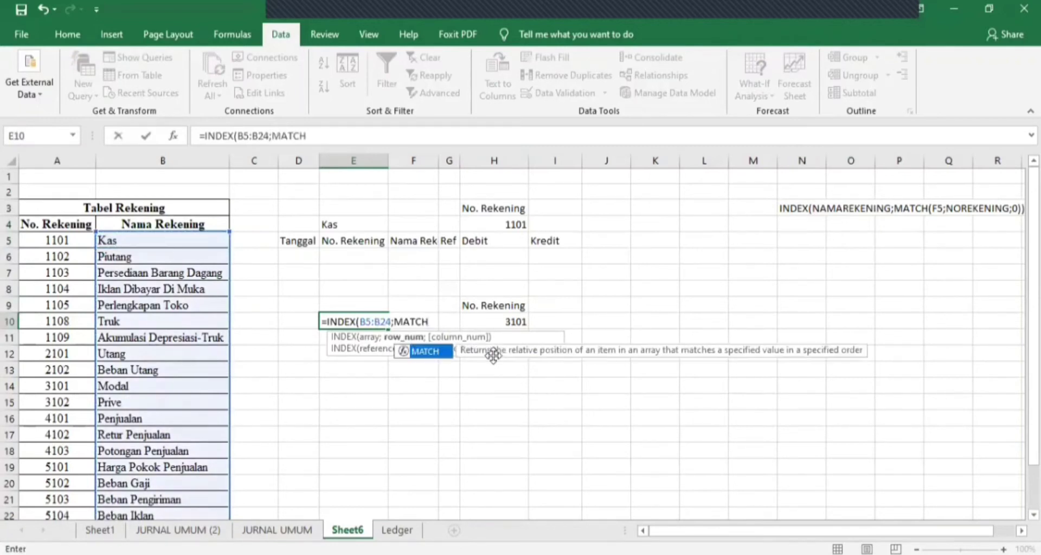
text(()
click(510, 321)
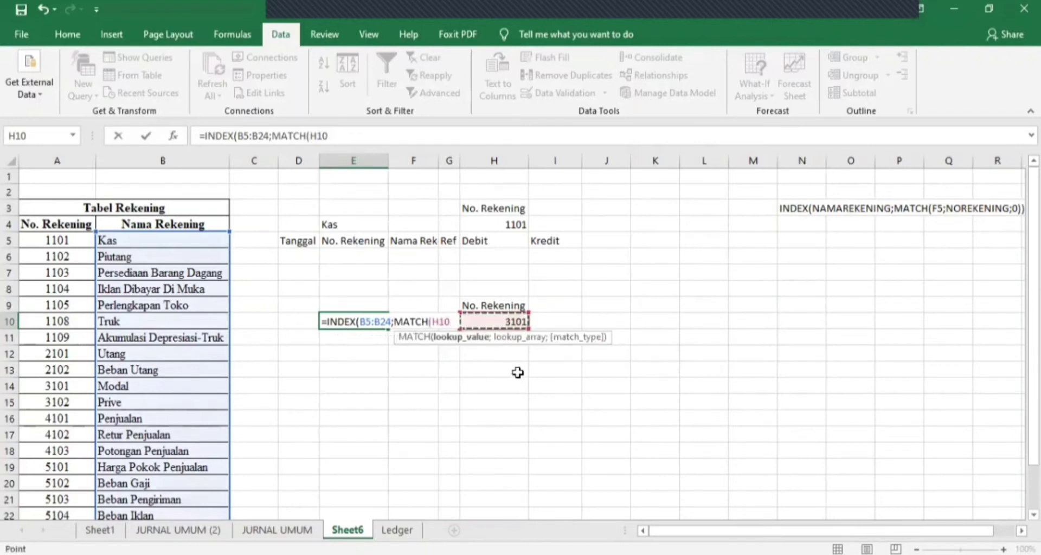
text(;)
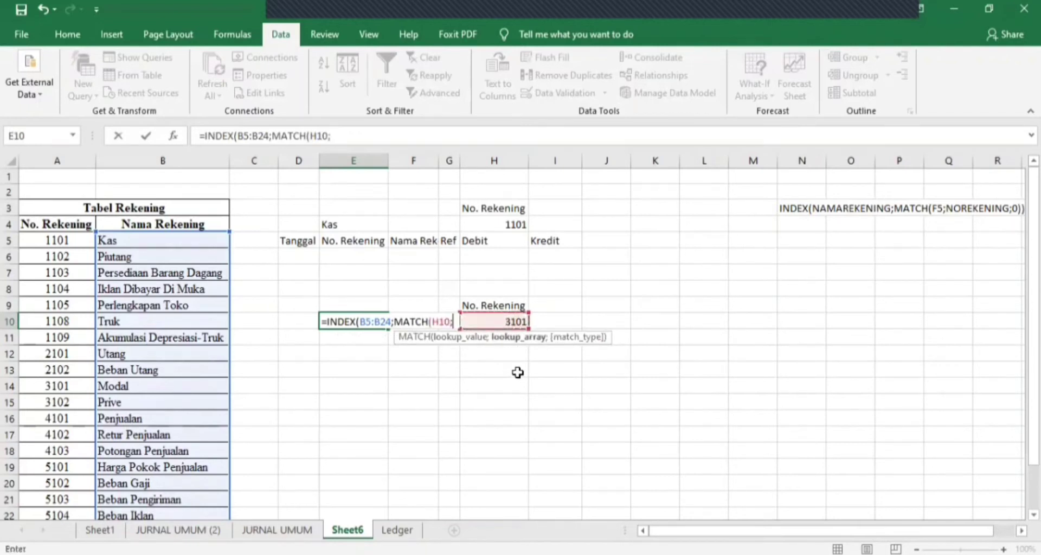
click(73, 242)
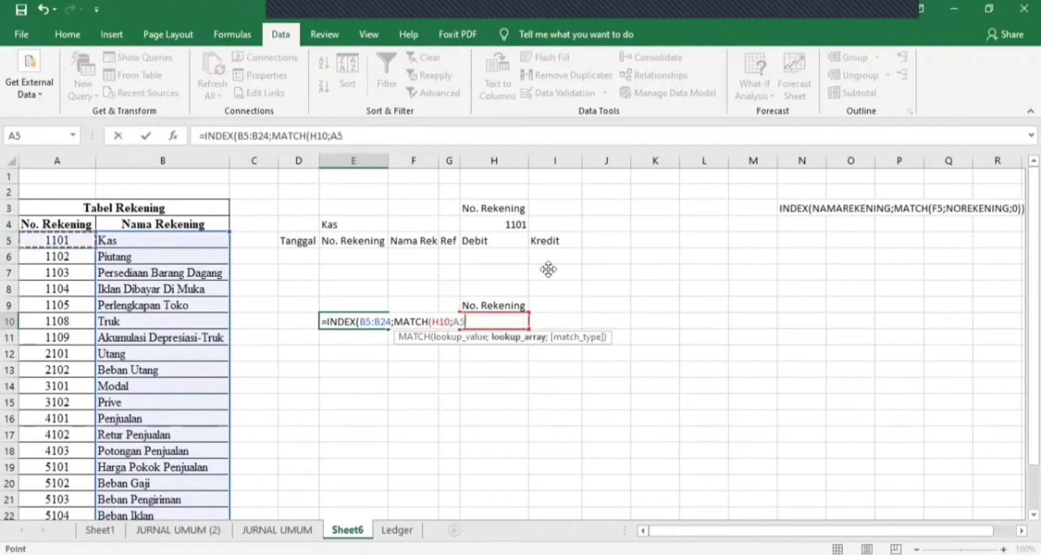
text(:A24;00)
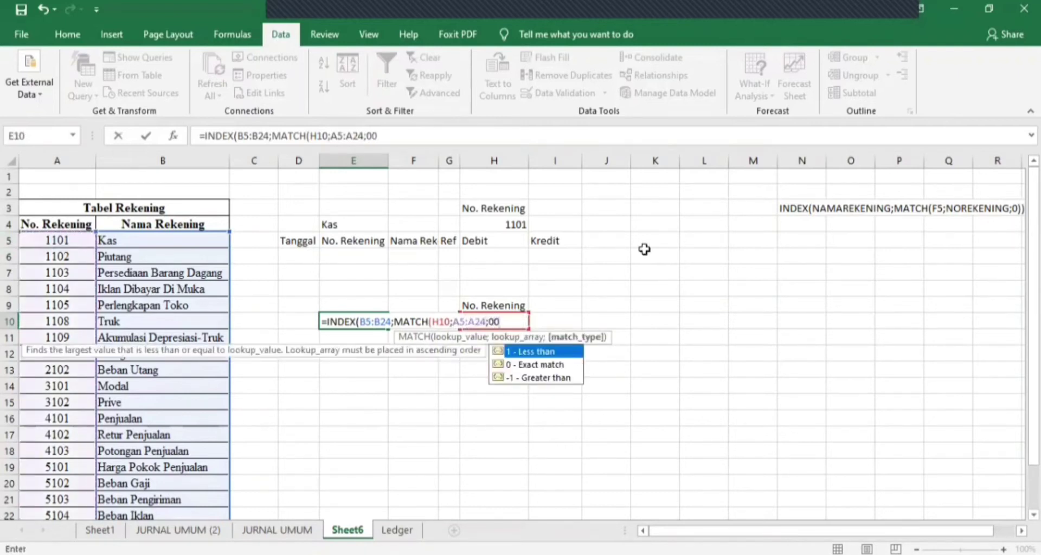
key(BackSpace)
key(Return)
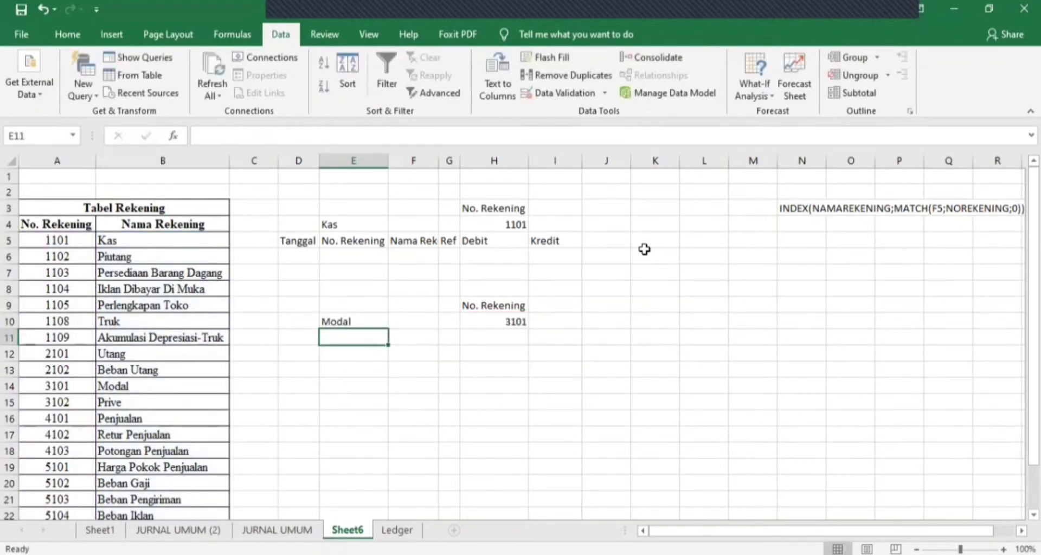
Step: Review the INDEX and MATCH formula in E10 against its lookup code in H10 and the account table
key(Up)
key(Left)
key(Right)
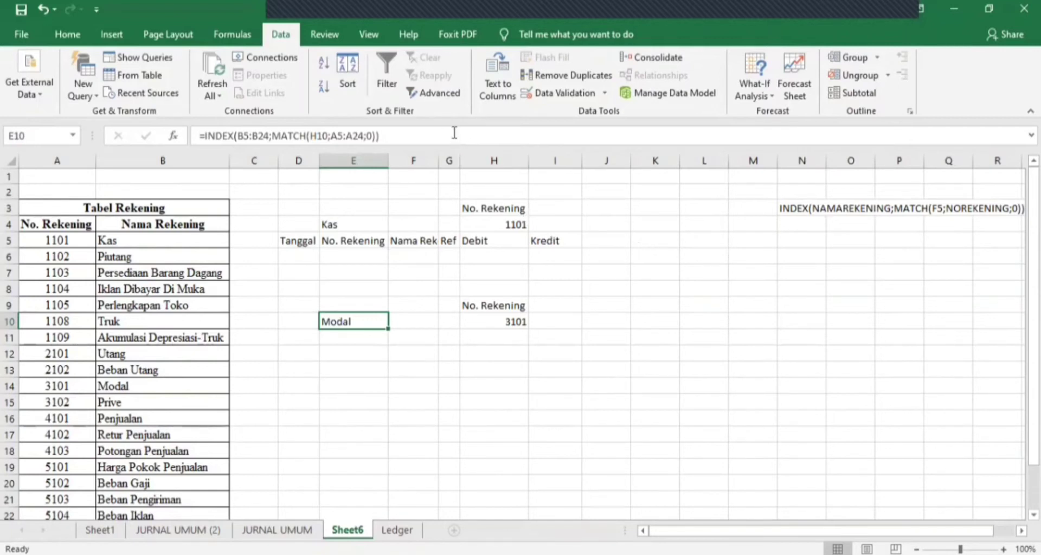
click(526, 321)
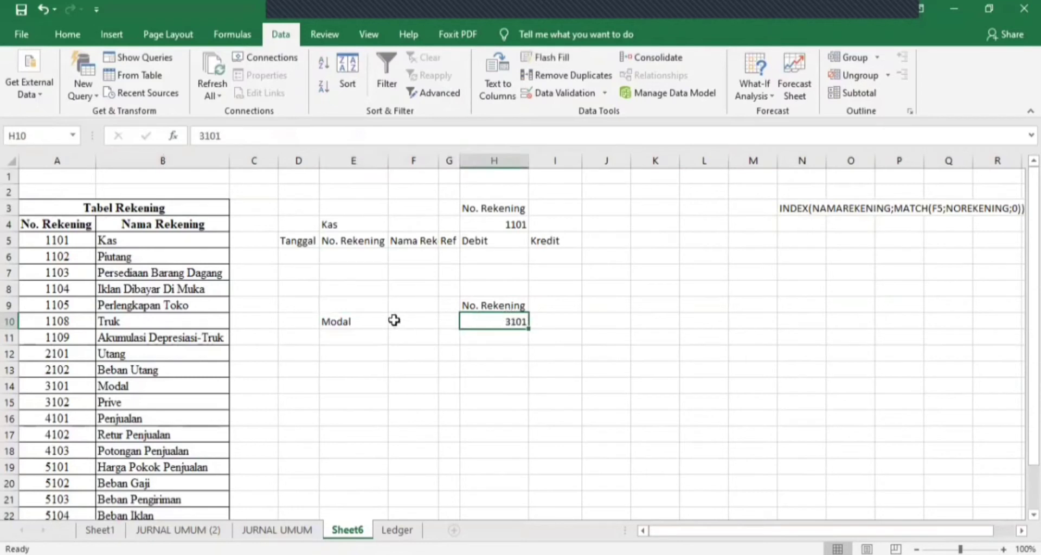
click(364, 321)
click(324, 137)
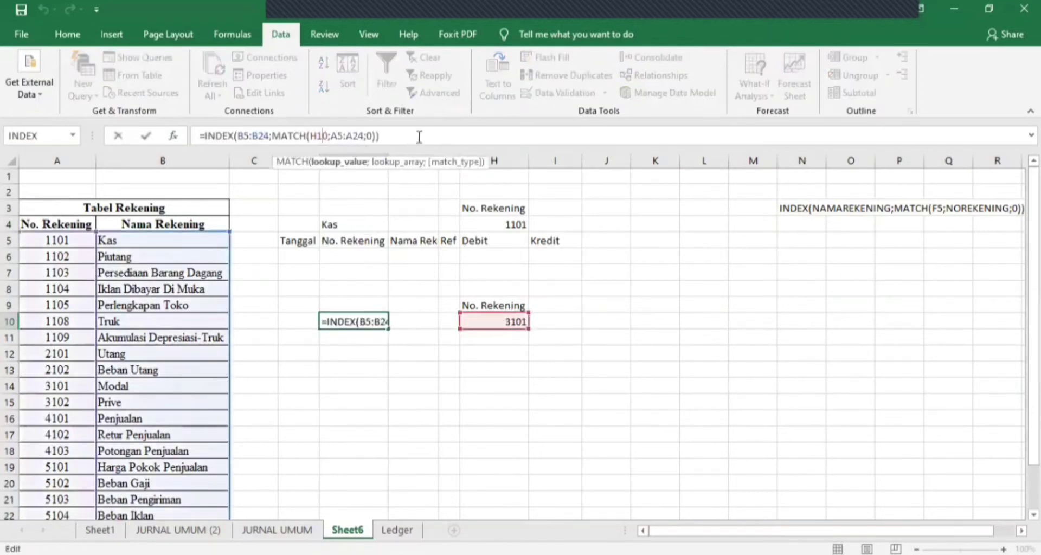
click(420, 136)
key(Return)
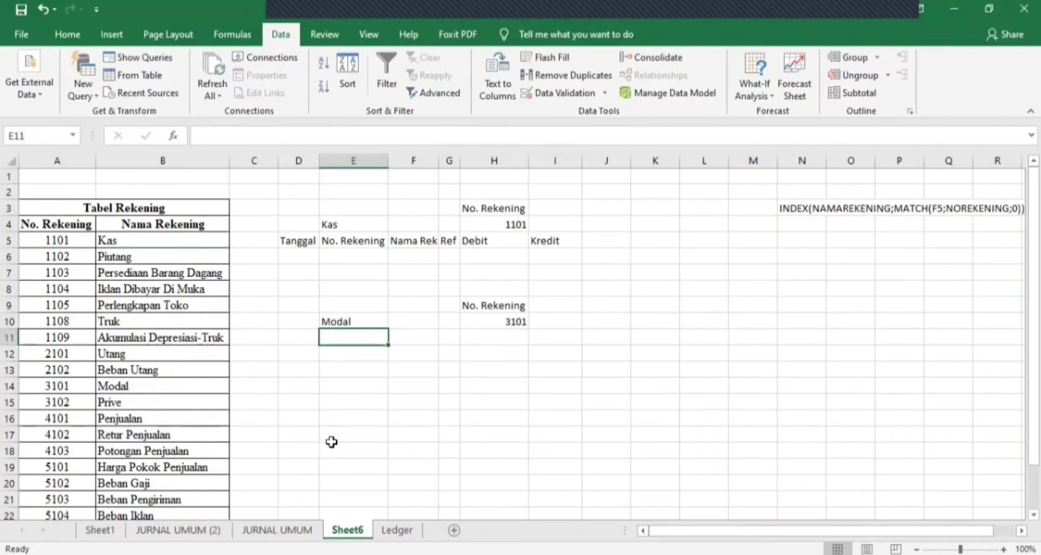
scroll(192, 446, down, 3)
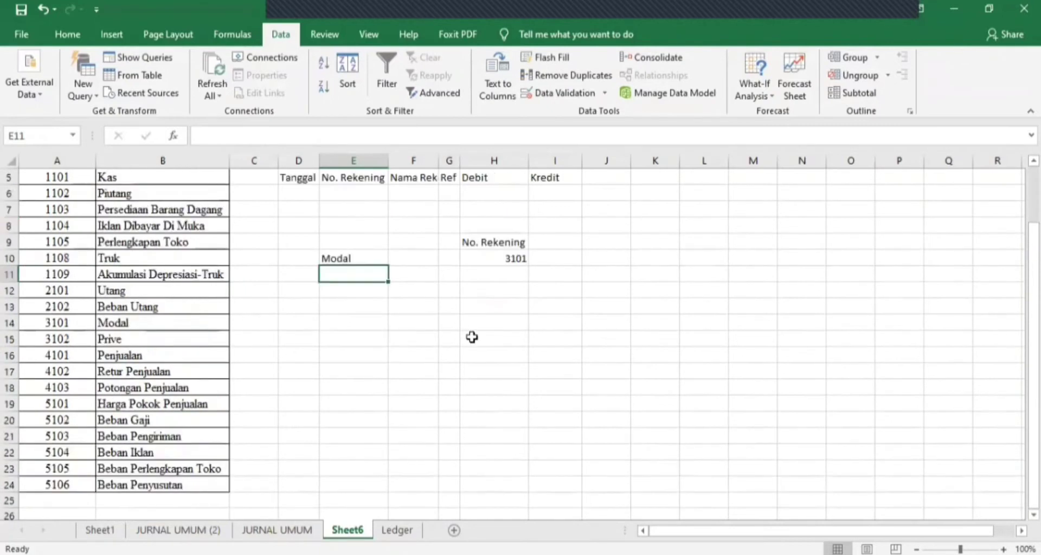
scroll(472, 340, up, 3)
Step: Clear the second lookup example by emptying the formula in E10, the label in H9 and the code in H10
click(353, 324)
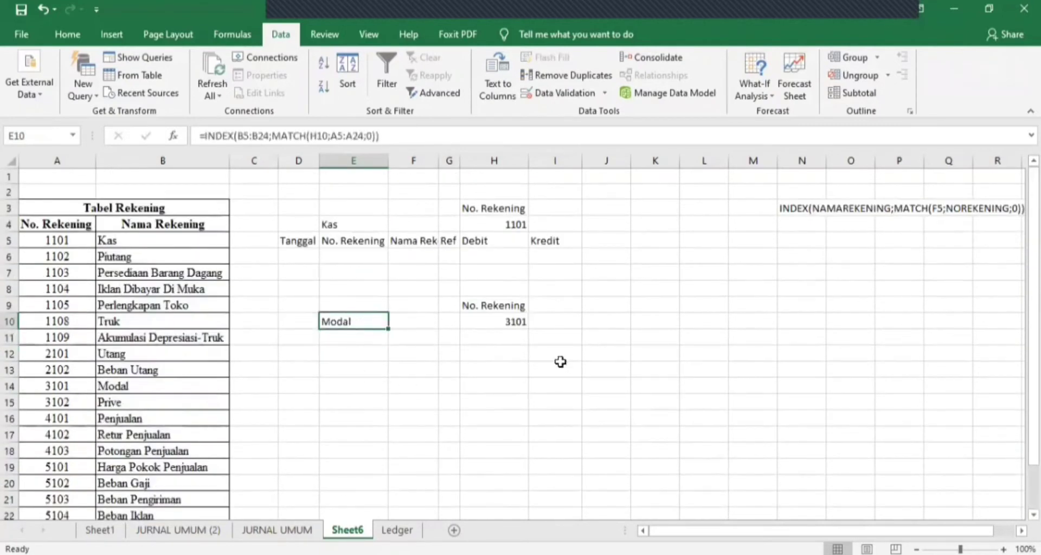
key(BackSpace)
click(524, 304)
click(514, 321)
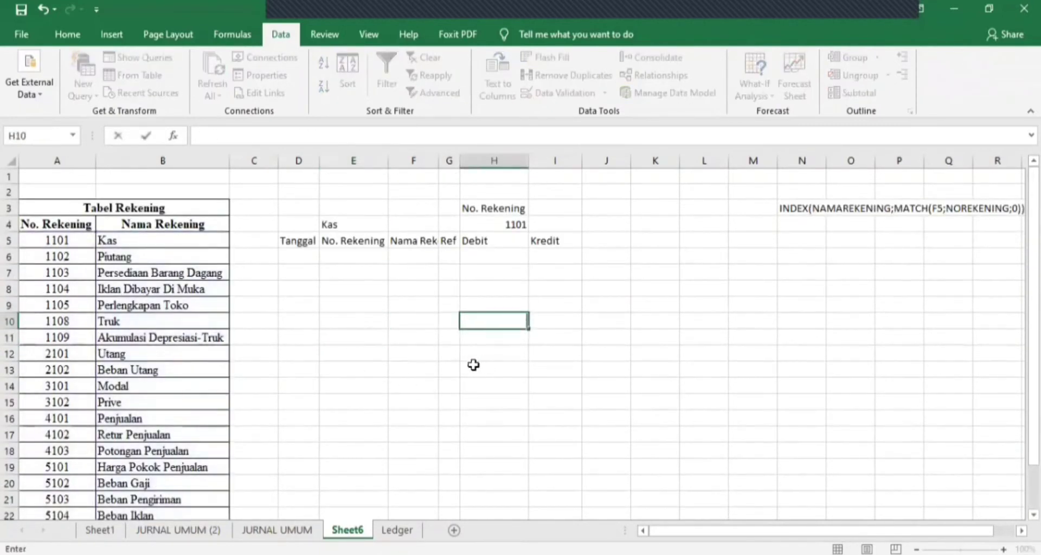
click(355, 320)
click(422, 323)
click(373, 333)
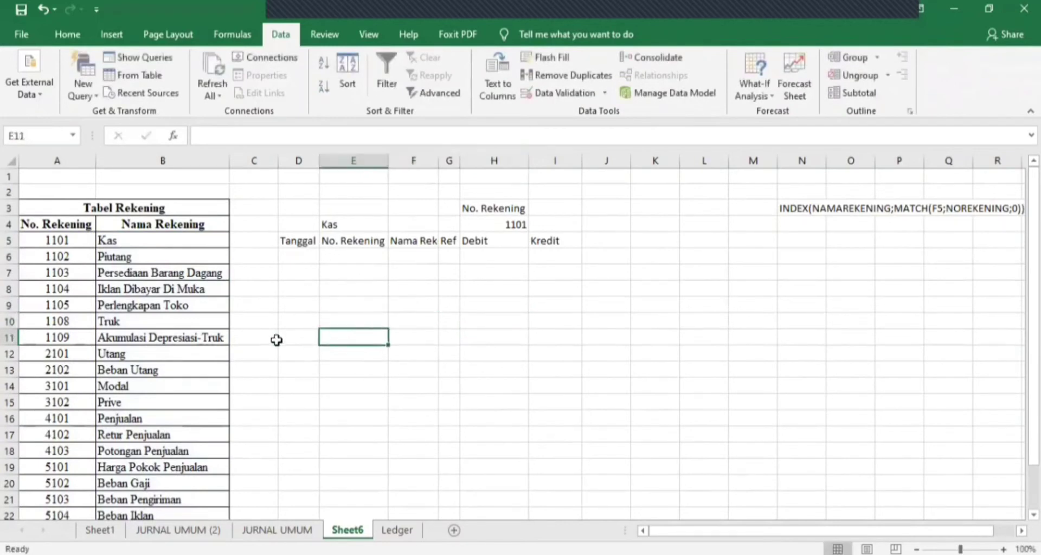
Step: Enter the label No. Rekening in H11 and the account code 4101 in H12
click(493, 333)
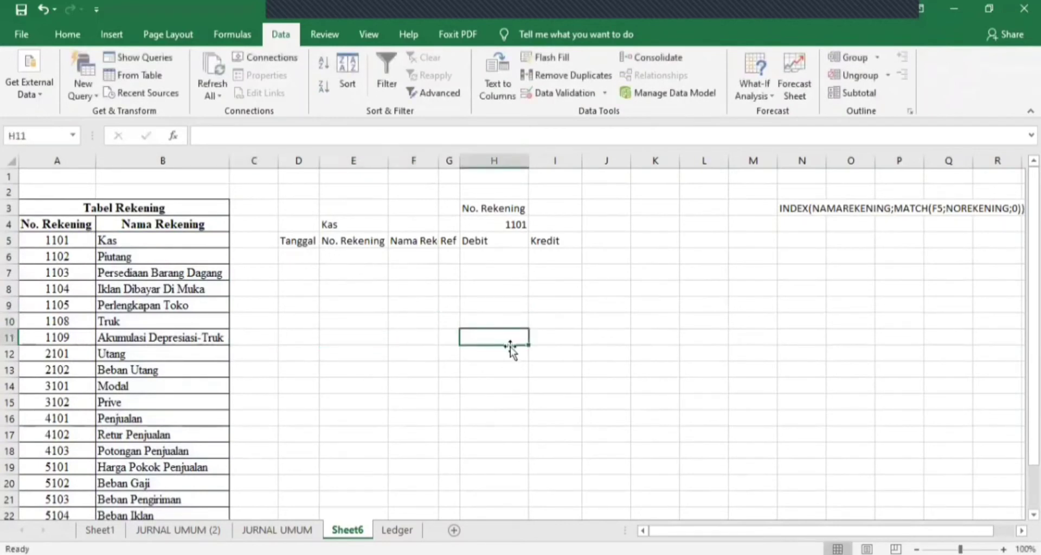
text(No. R)
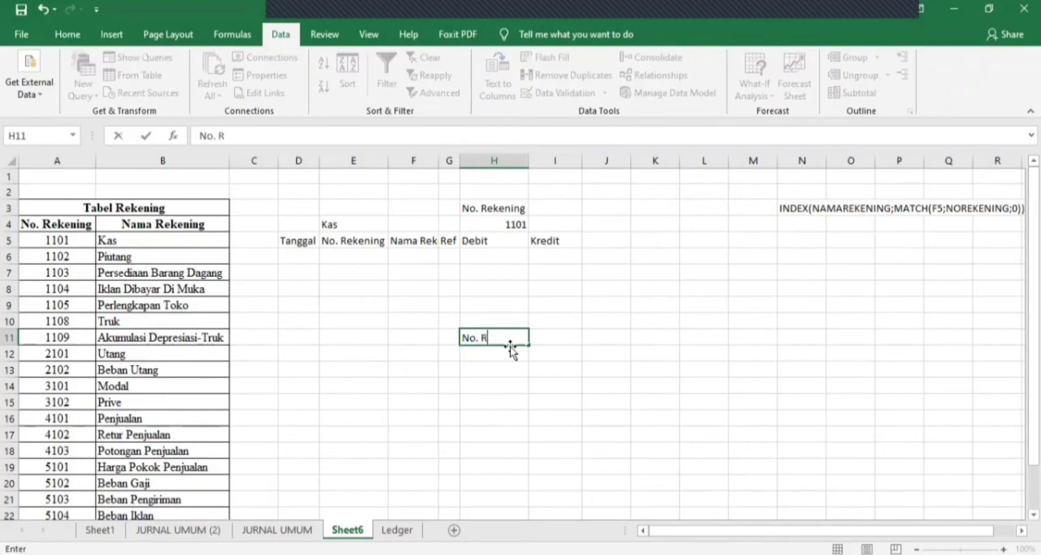
text(ekening)
key(Return)
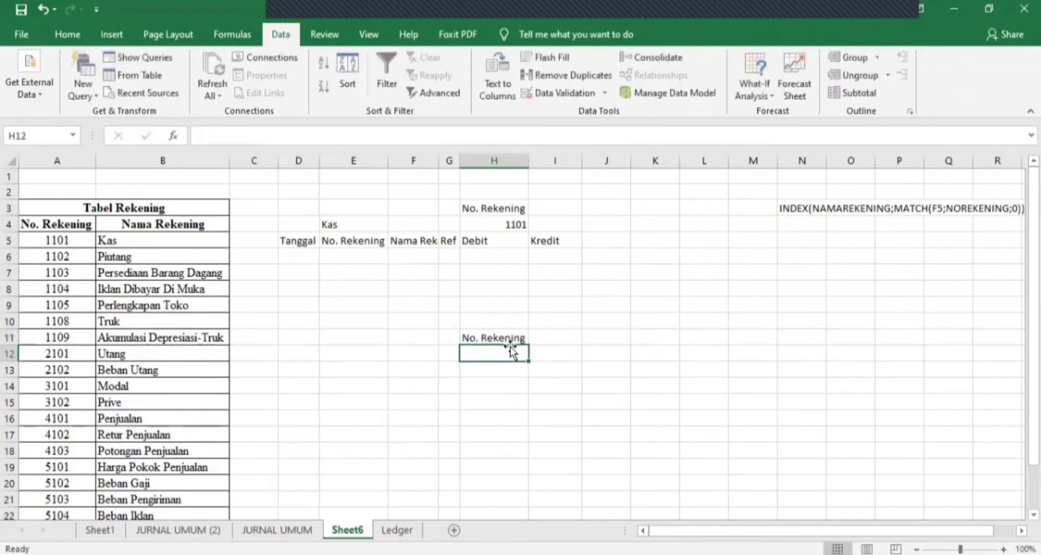
text(4101)
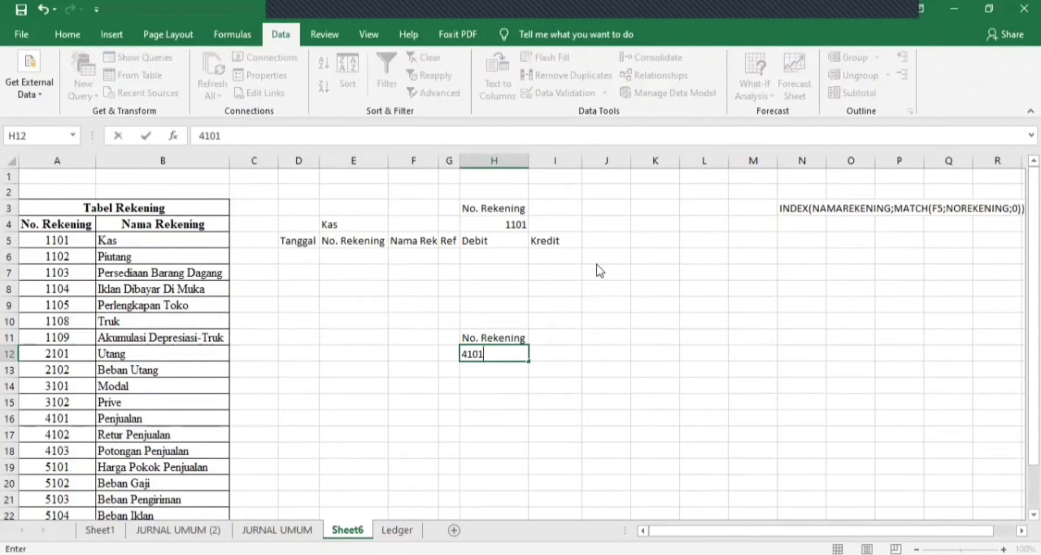
click(347, 355)
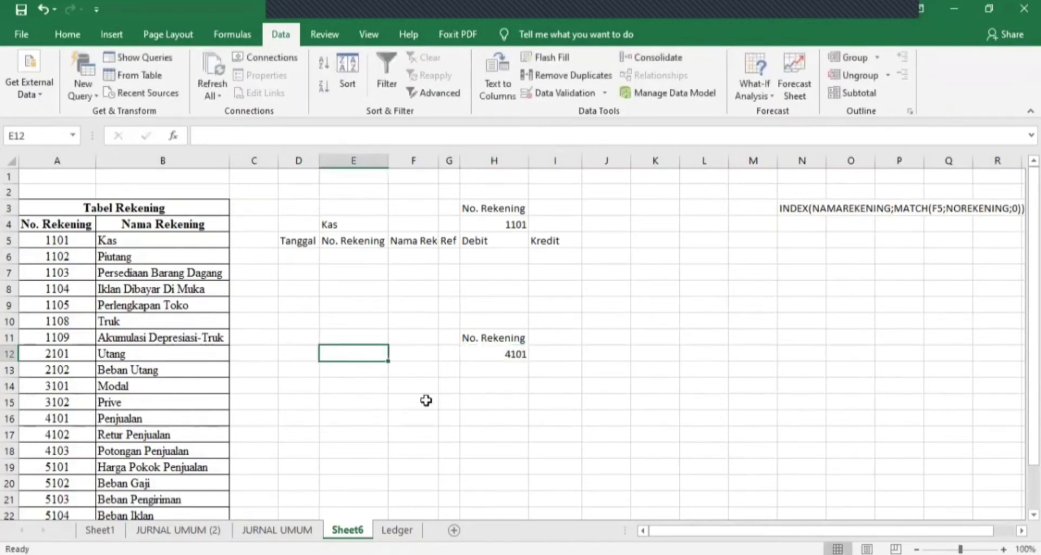
Step: Start an INDEX formula in E12 that uses the account names in B5:B24 as its array
click(427, 401)
click(377, 351)
text(=)
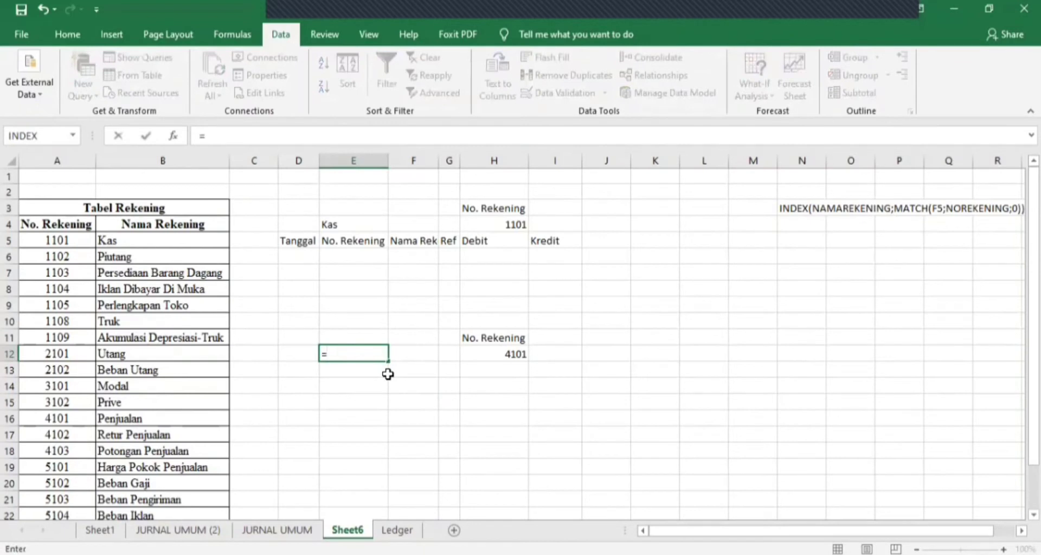
text(INDEX)
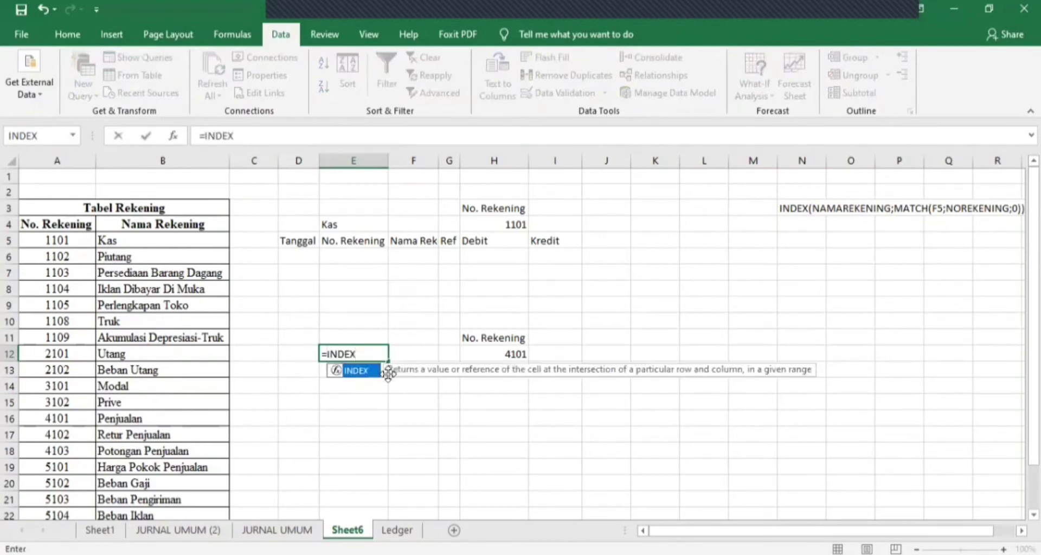
text(()
drag(179, 244, 236, 488)
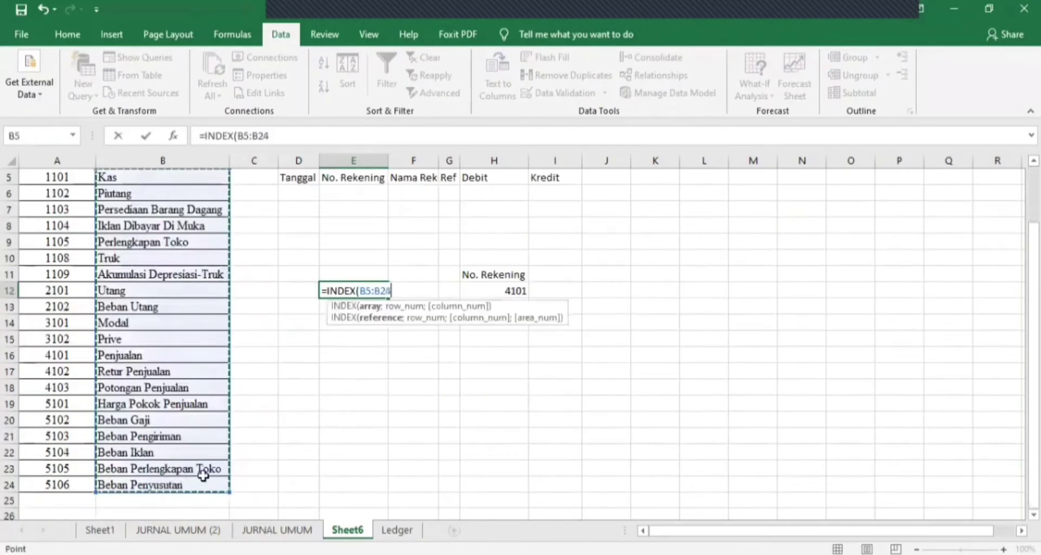
text(;)
scroll(382, 401, up, 2)
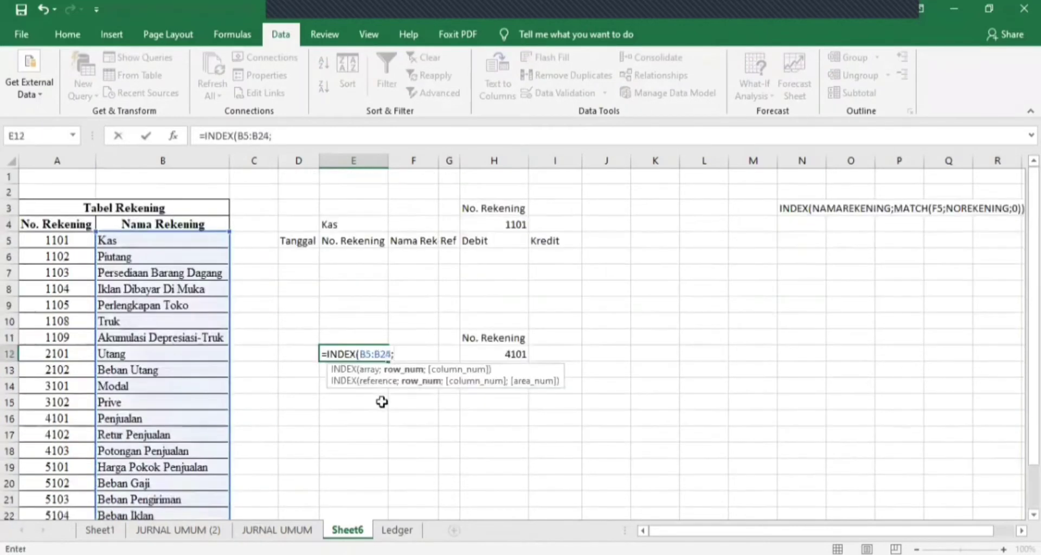
Step: Complete the INDEX formula in E12 with an exact MATCH of H12 against the account codes in A5:A24
text(<S)
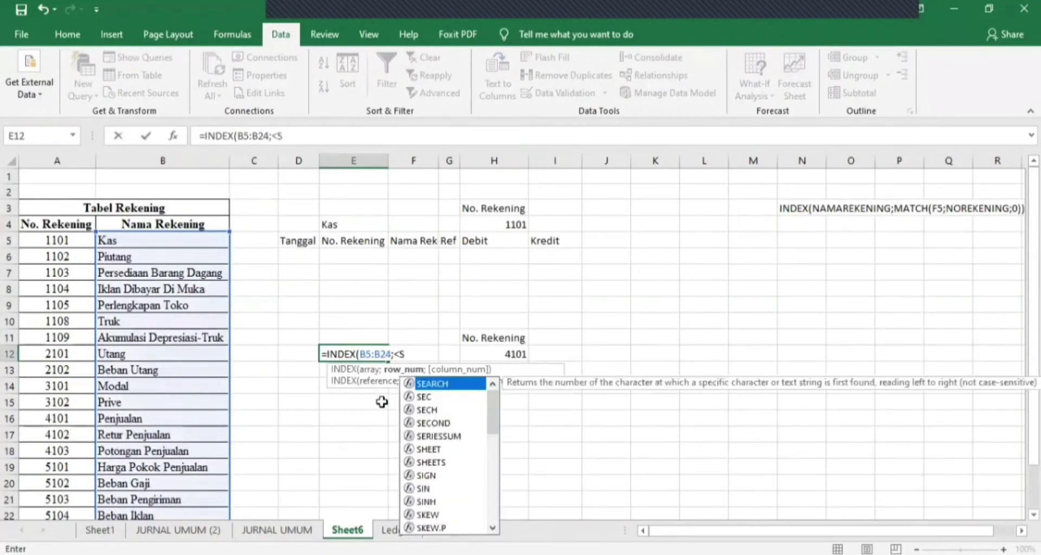
key(BackSpace)
key(BackSpace)
text(MATCH()
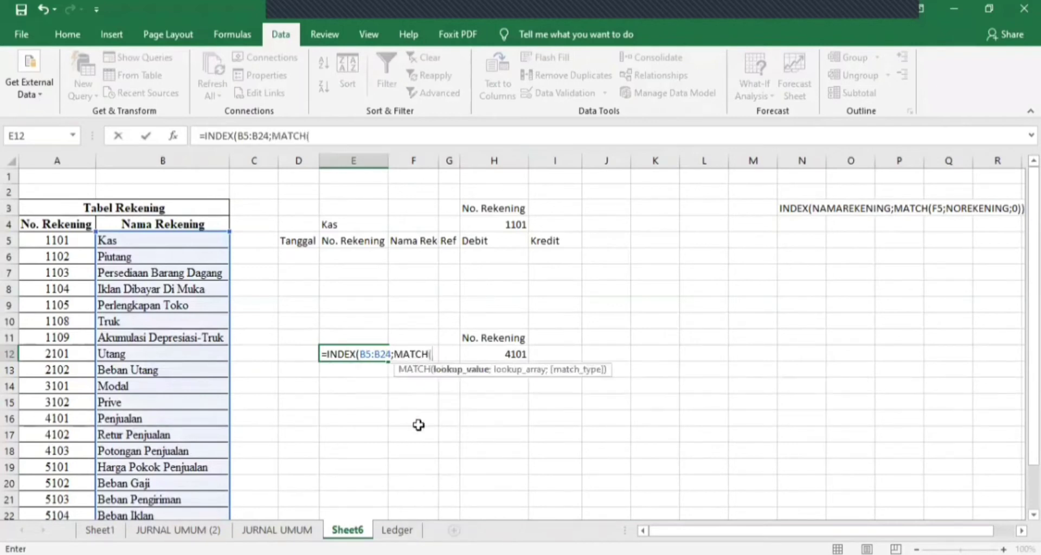
click(509, 355)
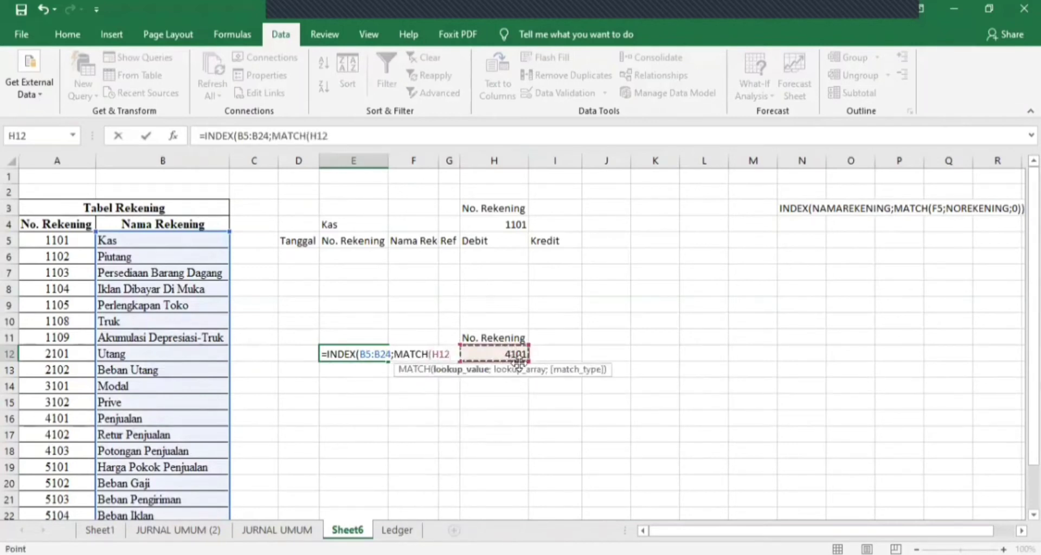
text(;)
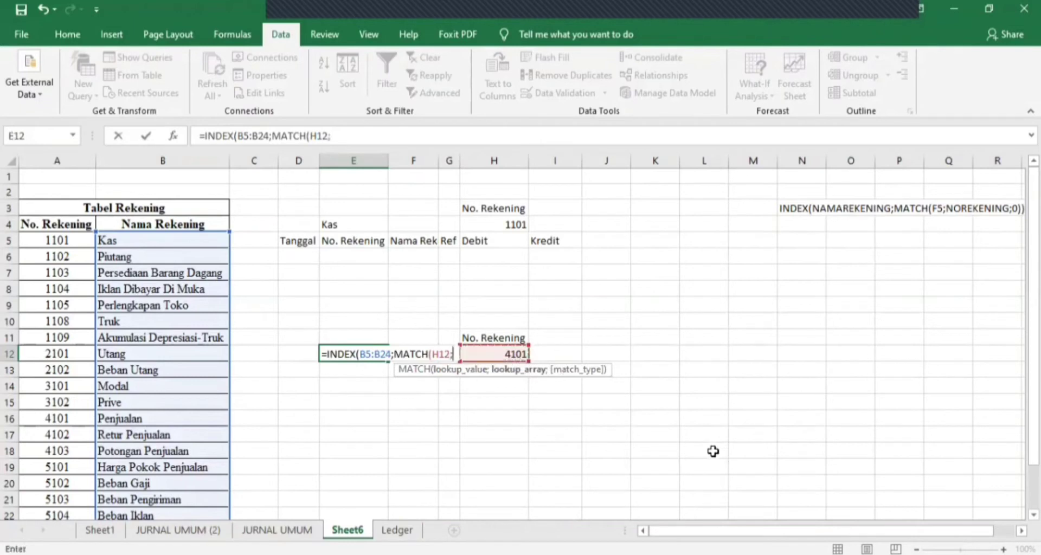
click(83, 242)
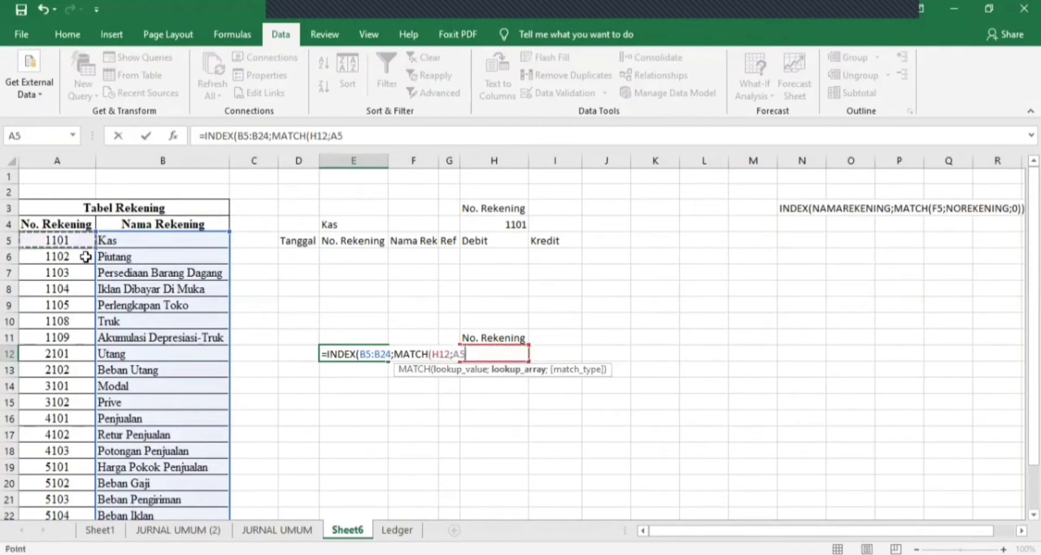
drag(56, 240, 63, 500)
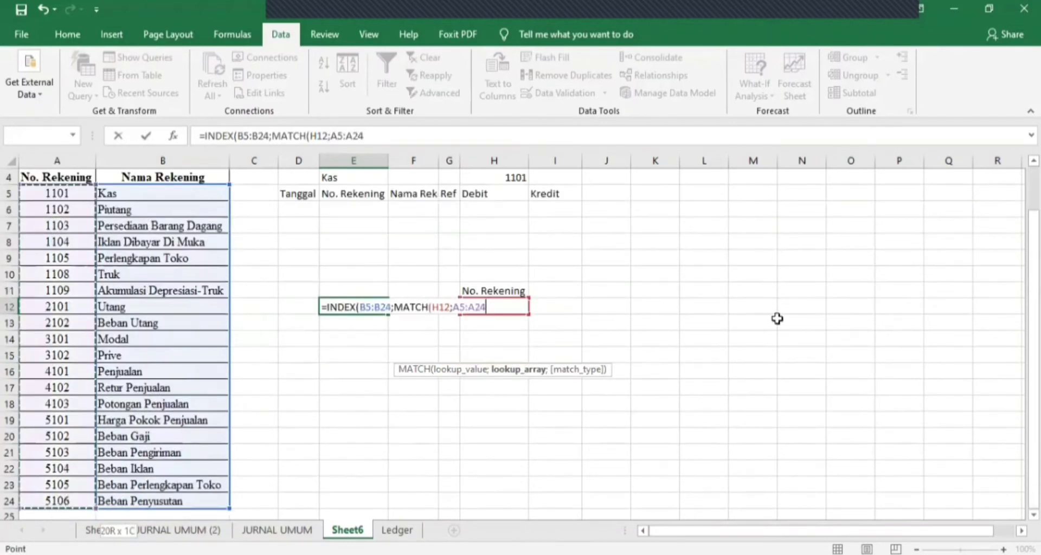
text(')
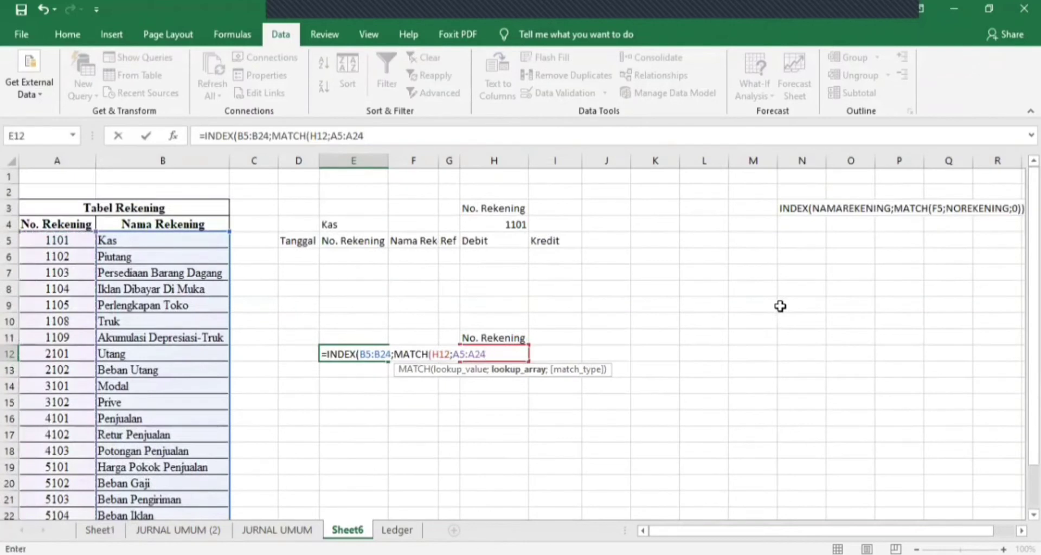
text(;0)
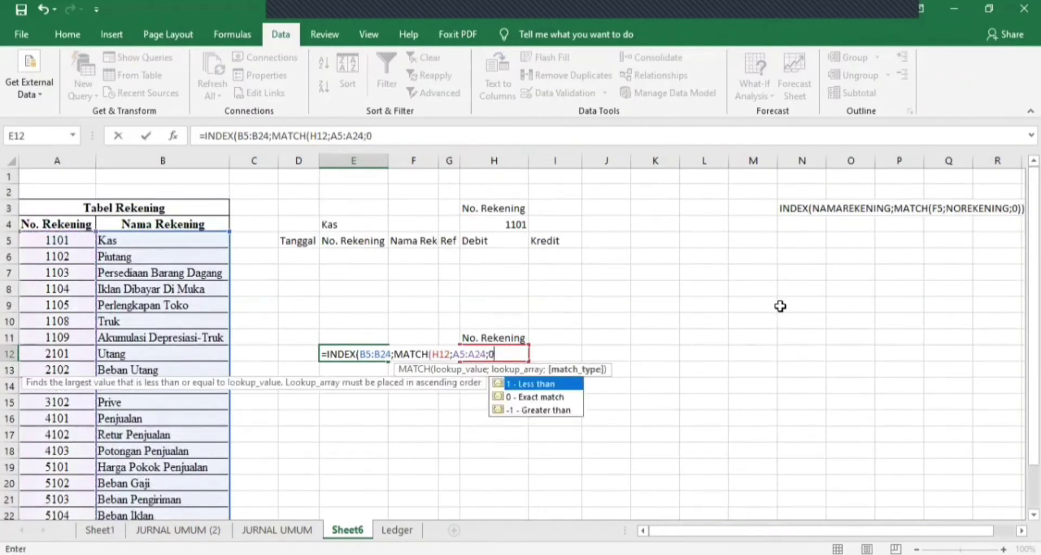
key(Return)
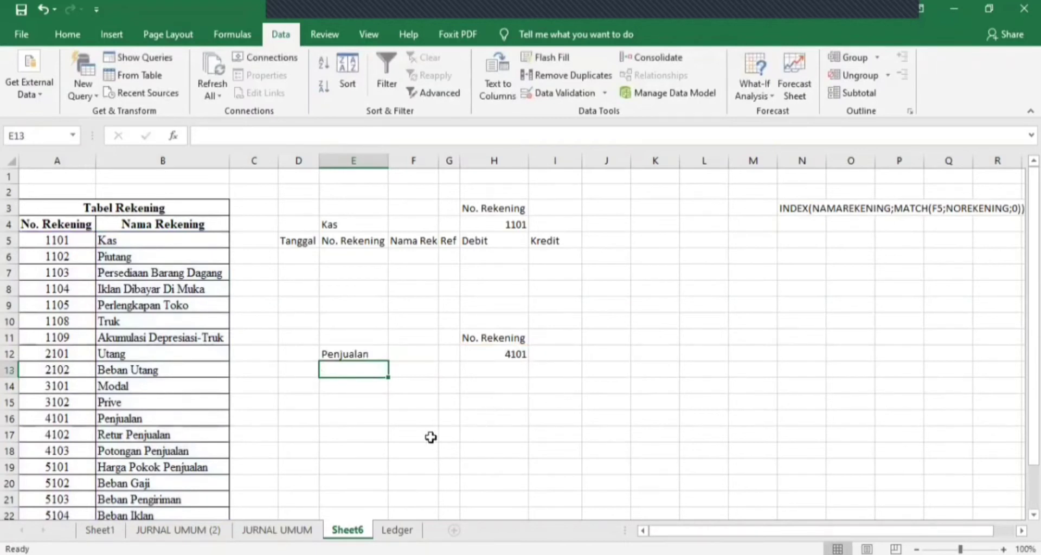
click(308, 380)
click(360, 373)
key(Right)
key(Right)
key(Right)
key(Right)
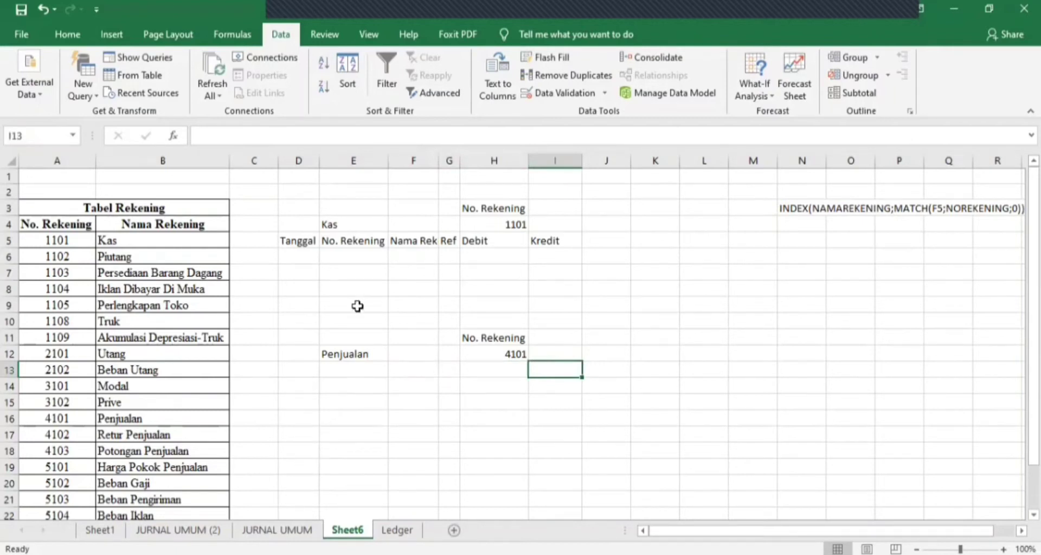
click(313, 365)
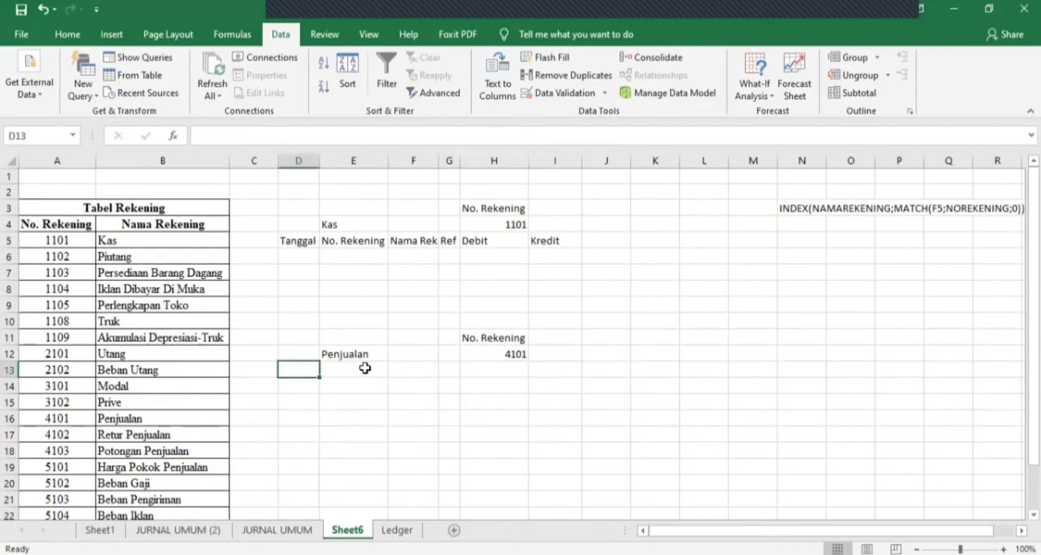
click(365, 367)
click(420, 367)
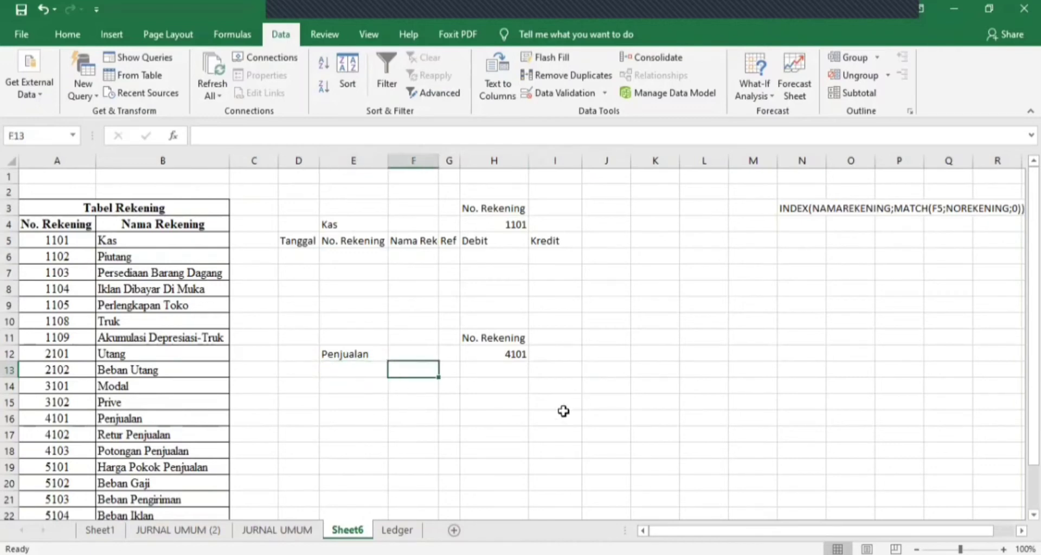
Step: Examine the column headings of the general journal in row 4 of the JURNAL UMUM sheet
click(277, 529)
click(330, 211)
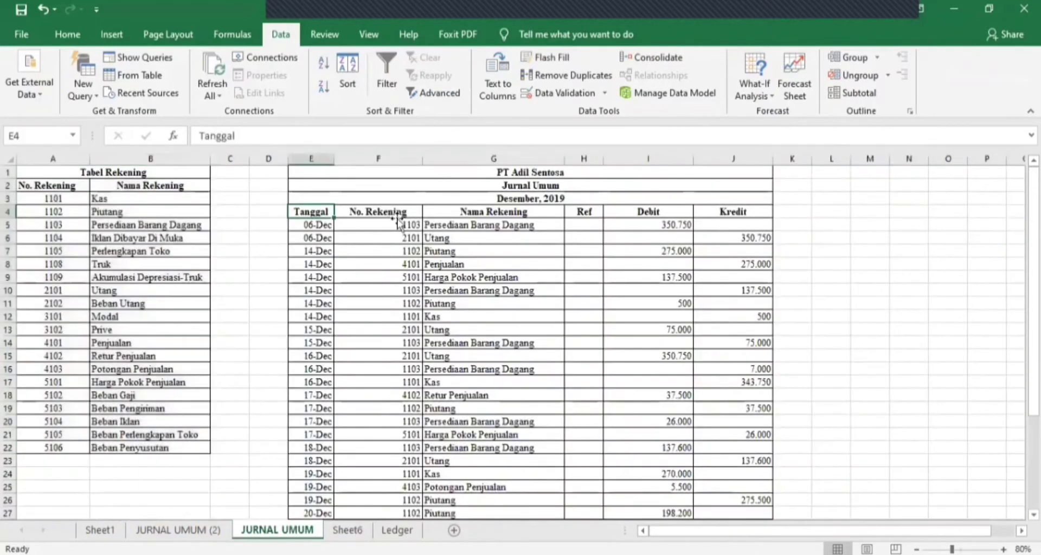
click(398, 216)
click(537, 216)
click(637, 216)
click(754, 222)
click(666, 210)
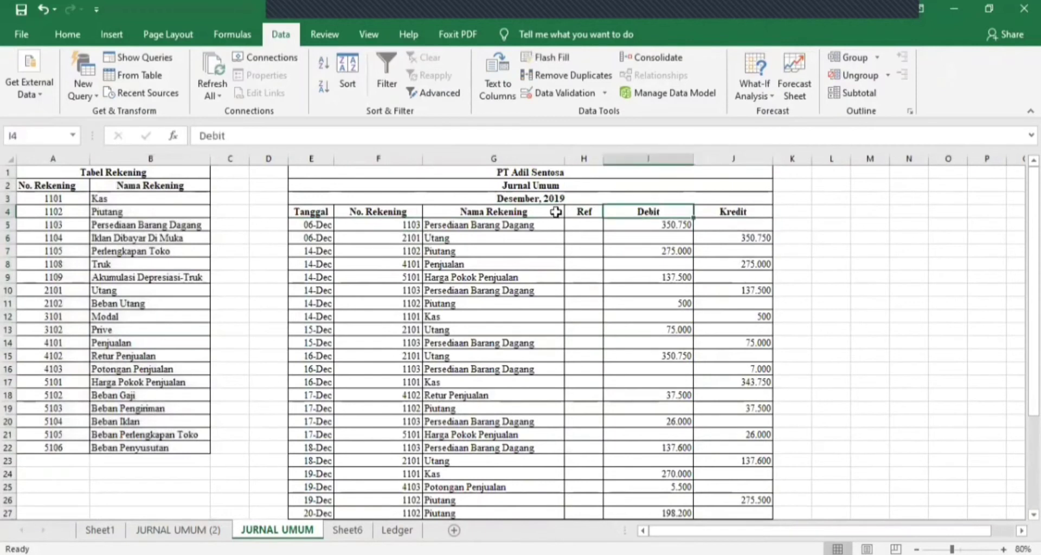
click(509, 212)
click(340, 211)
click(429, 212)
click(634, 211)
click(730, 211)
click(619, 211)
click(324, 199)
click(325, 212)
click(584, 237)
click(831, 238)
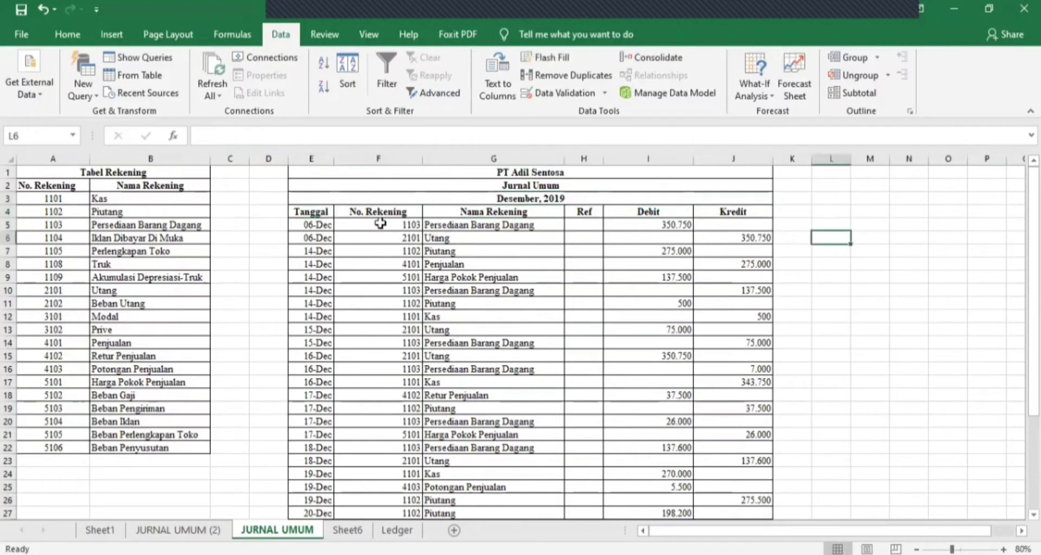
Step: Copy the journal headings Tanggal through Kredit in E4:J4 of JURNAL UMUM to D13 on Sheet6
drag(310, 211, 708, 208)
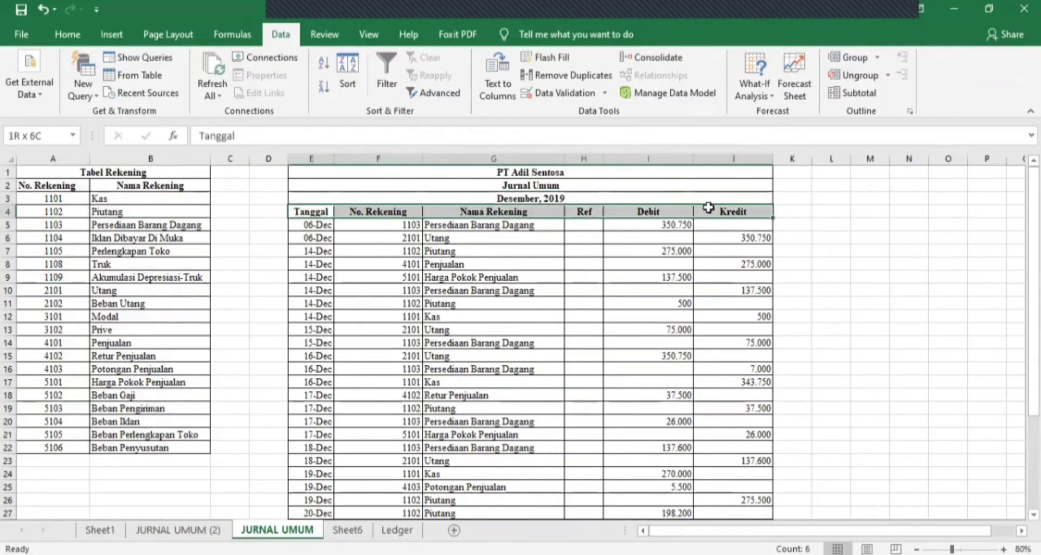
key(ctrl+c)
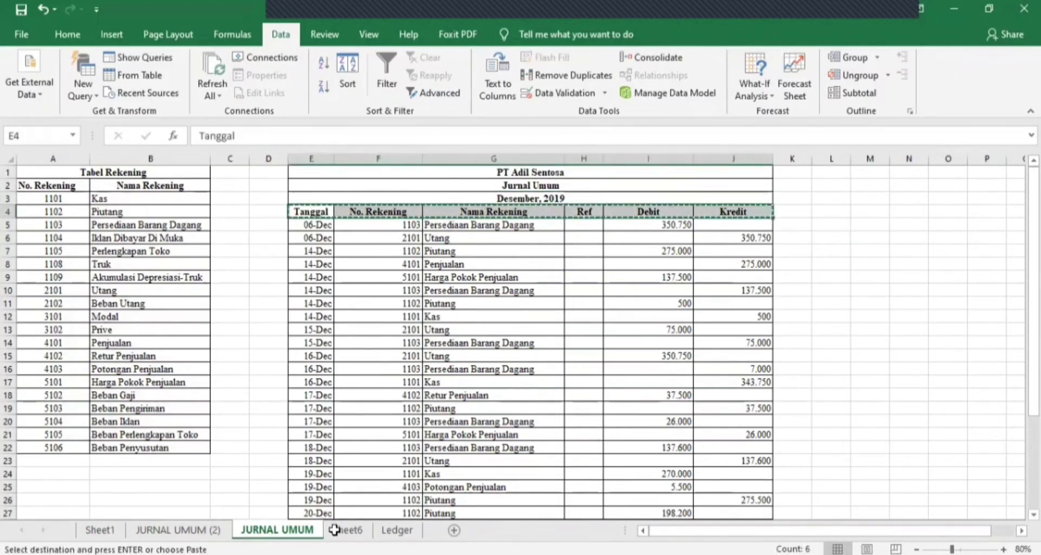
click(334, 530)
click(301, 370)
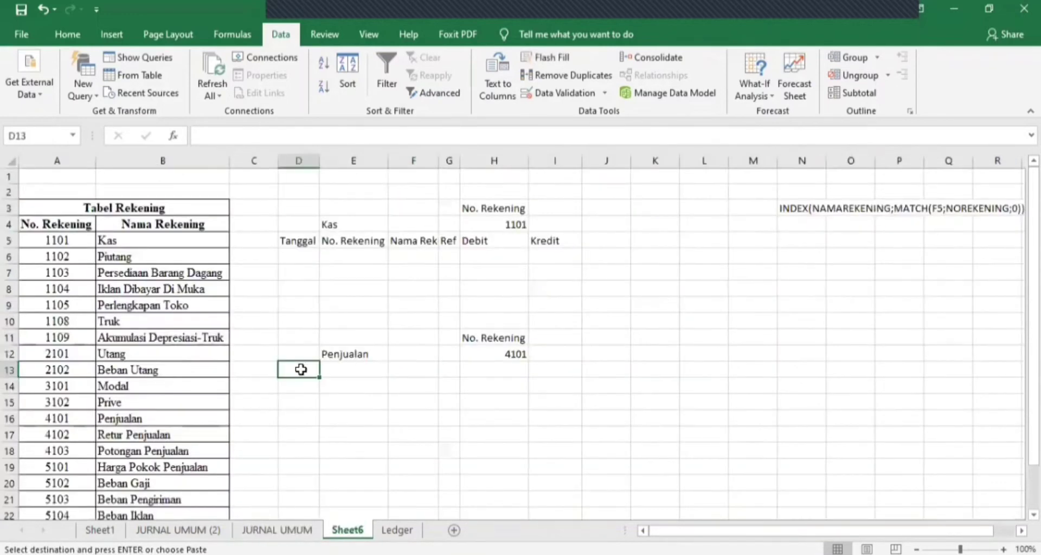
key(ctrl+v)
click(349, 417)
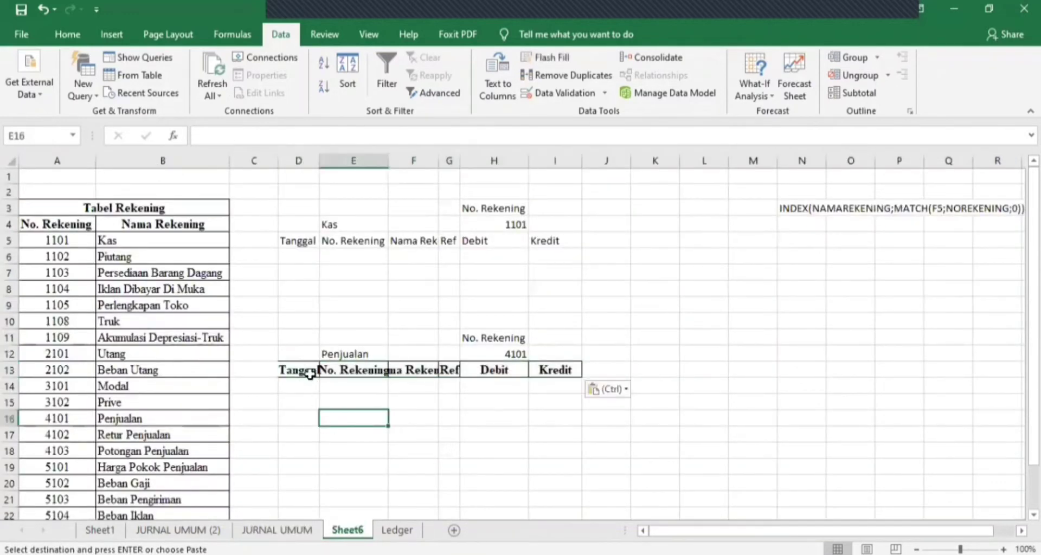
Step: Fit the widths of Sheet6's ledger heading columns D, E, F, G and I to their contents
double_click(321, 159)
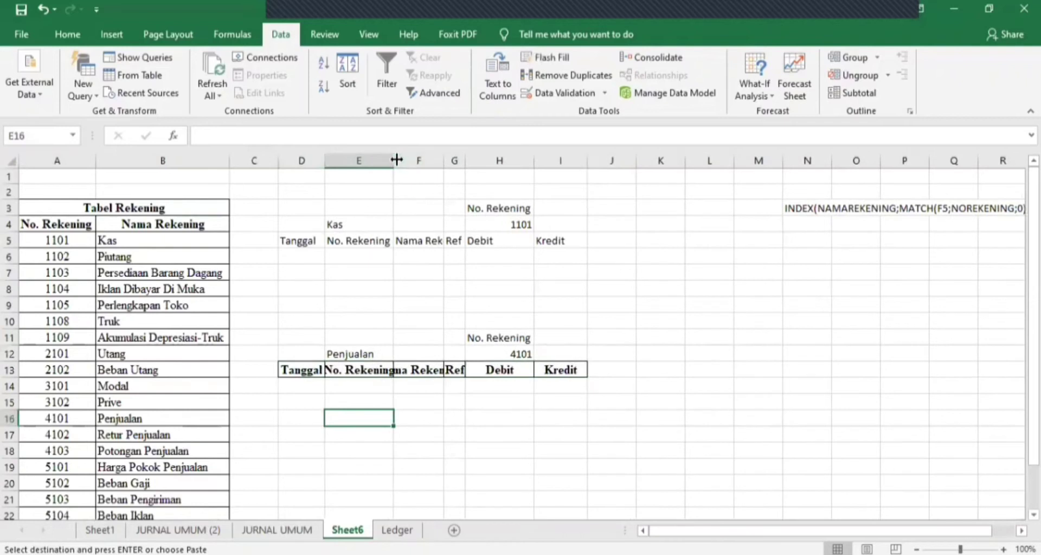
double_click(397, 160)
double_click(451, 159)
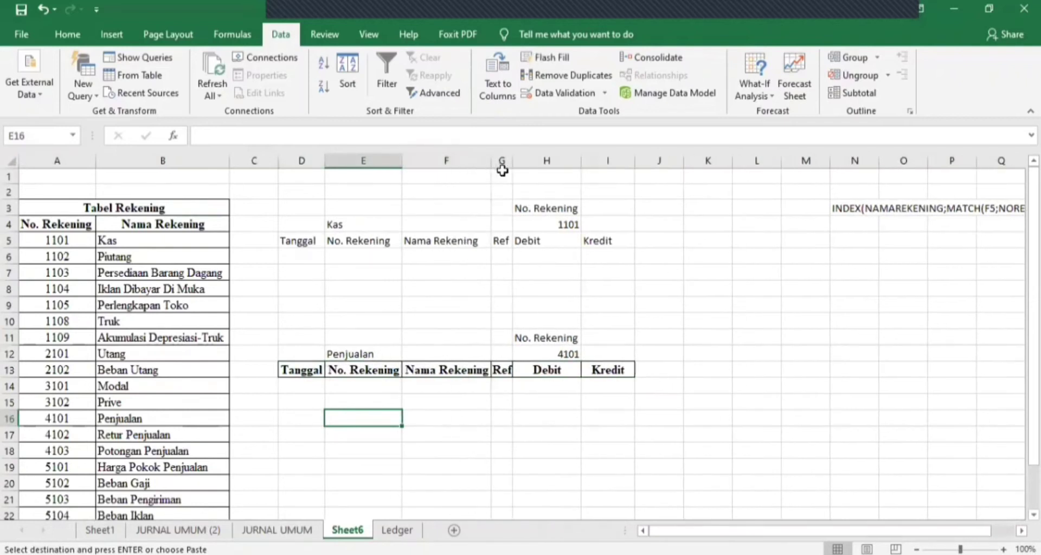
double_click(513, 159)
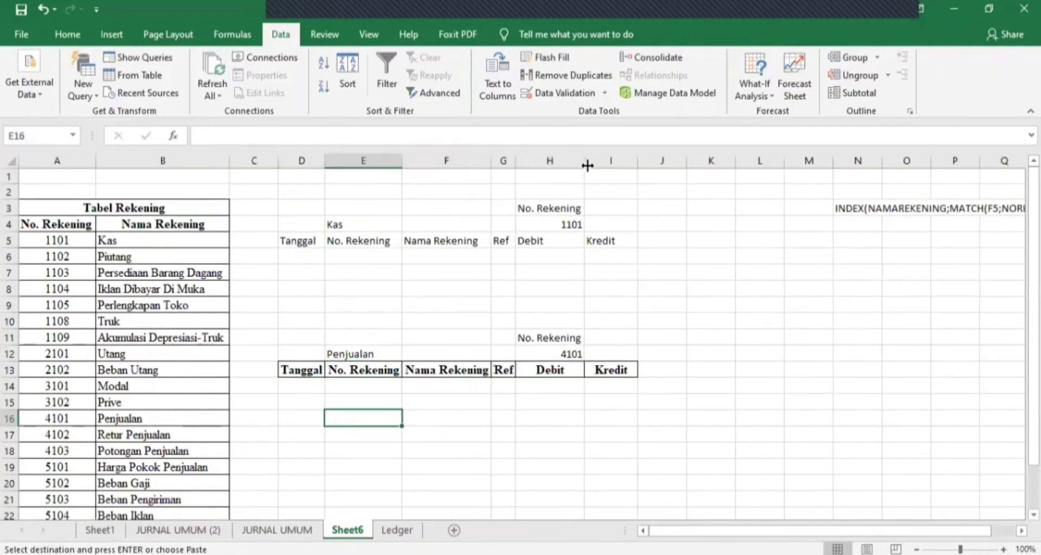
double_click(643, 160)
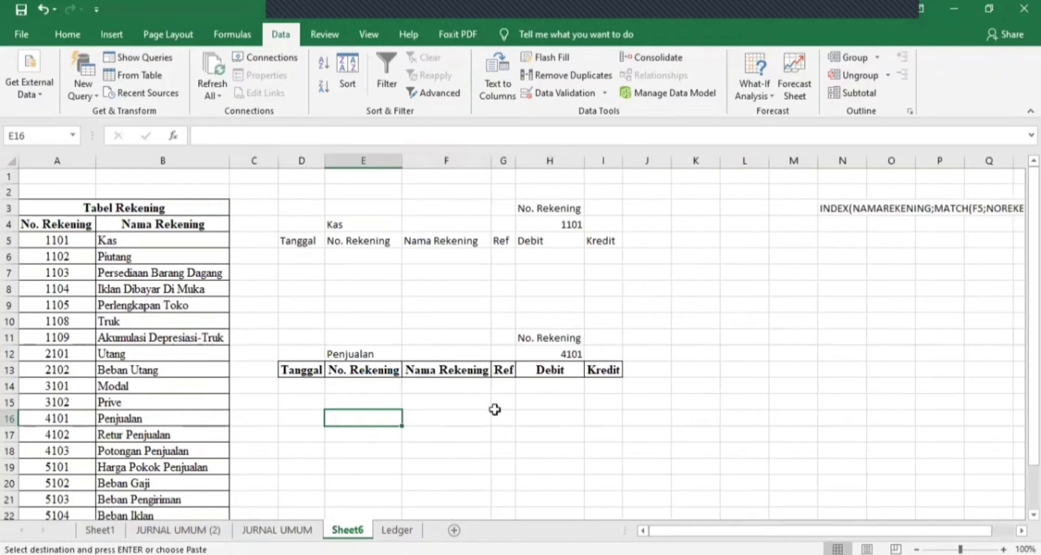
click(446, 434)
Step: Remove the bold formatting and the borders from the pasted headings in D13:I13
drag(302, 369, 633, 362)
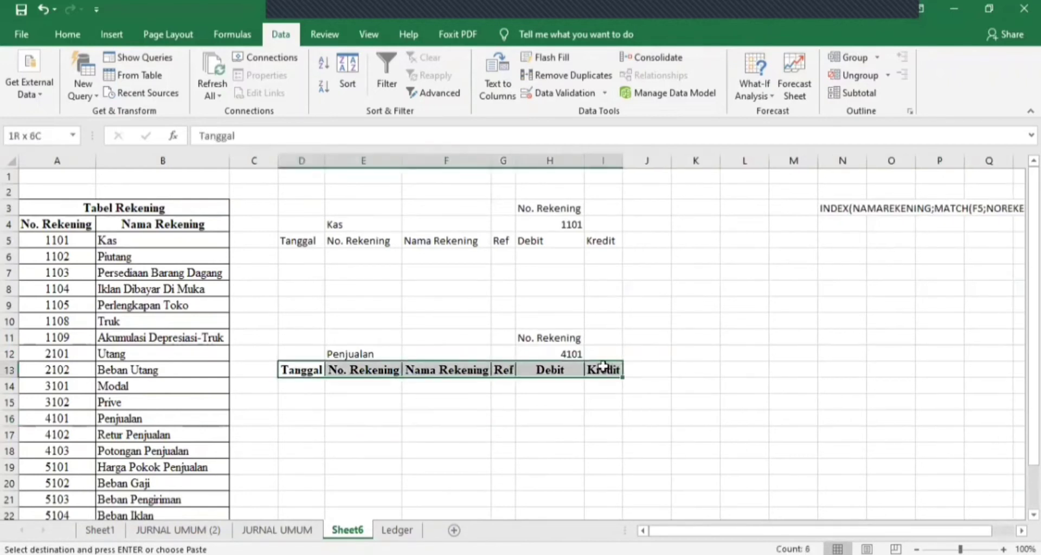
key(Return)
click(67, 34)
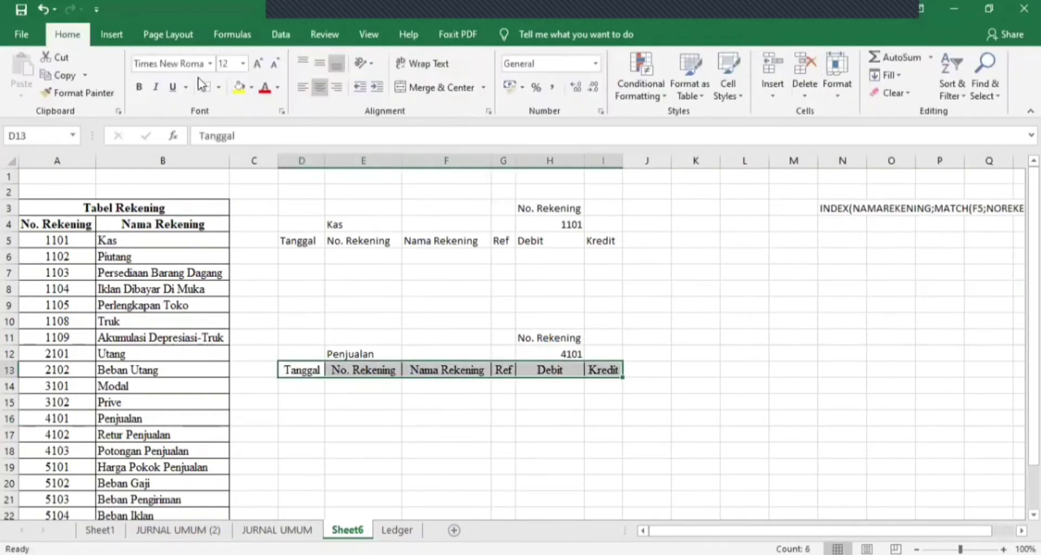
click(428, 446)
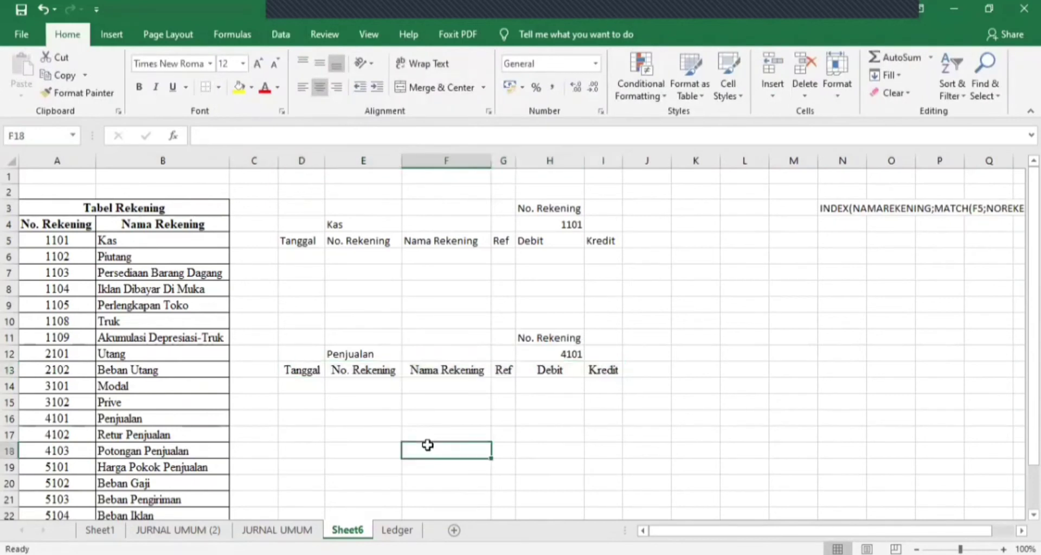
Step: Start an Advanced Filter from E14, clear its suggested list range and have it copy to another location
click(351, 387)
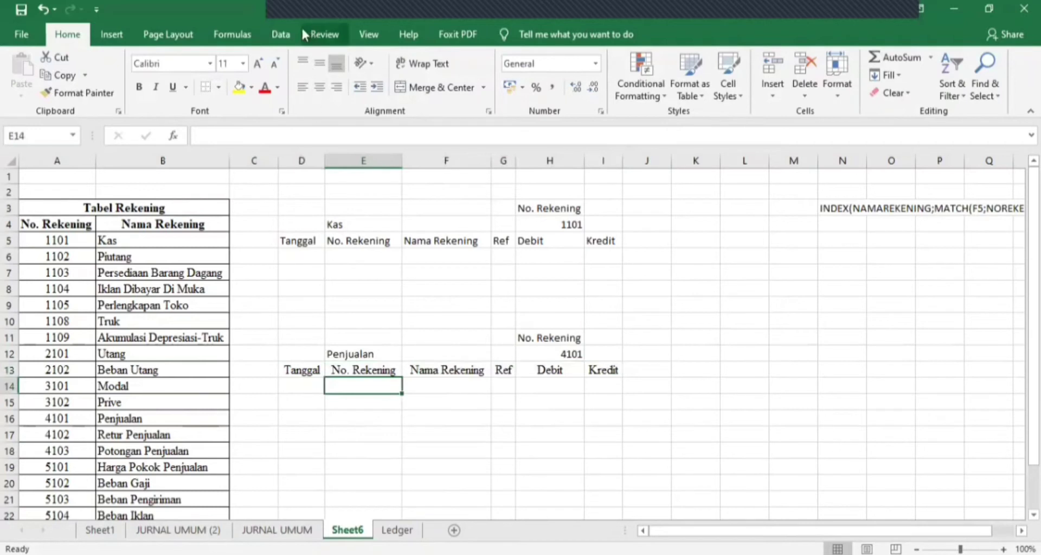
click(355, 382)
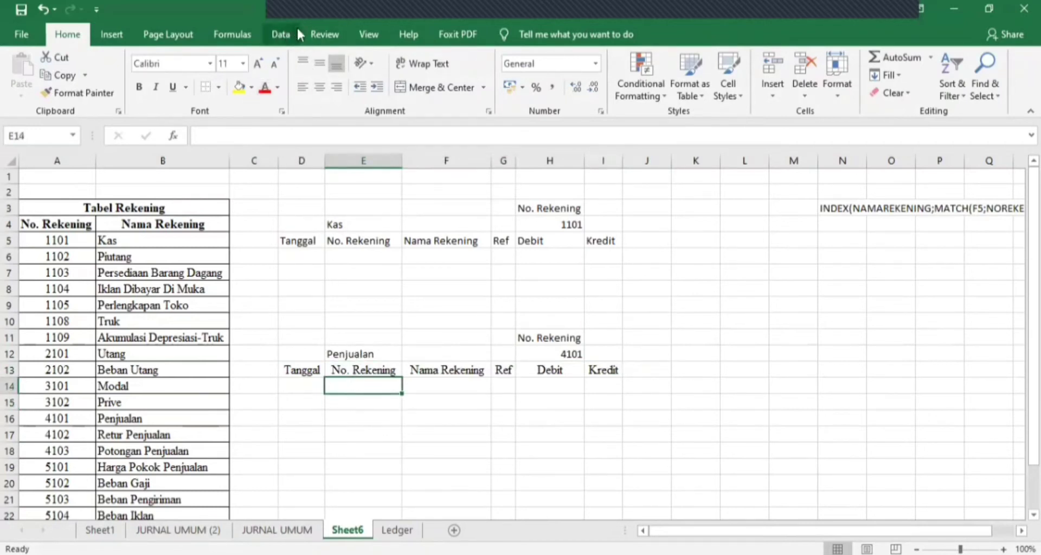
click(281, 35)
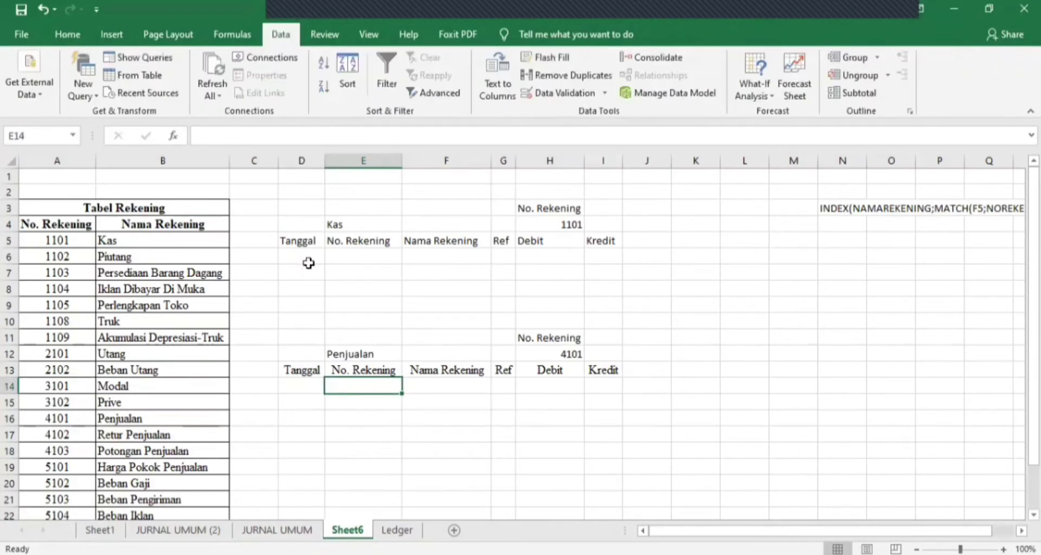
click(433, 93)
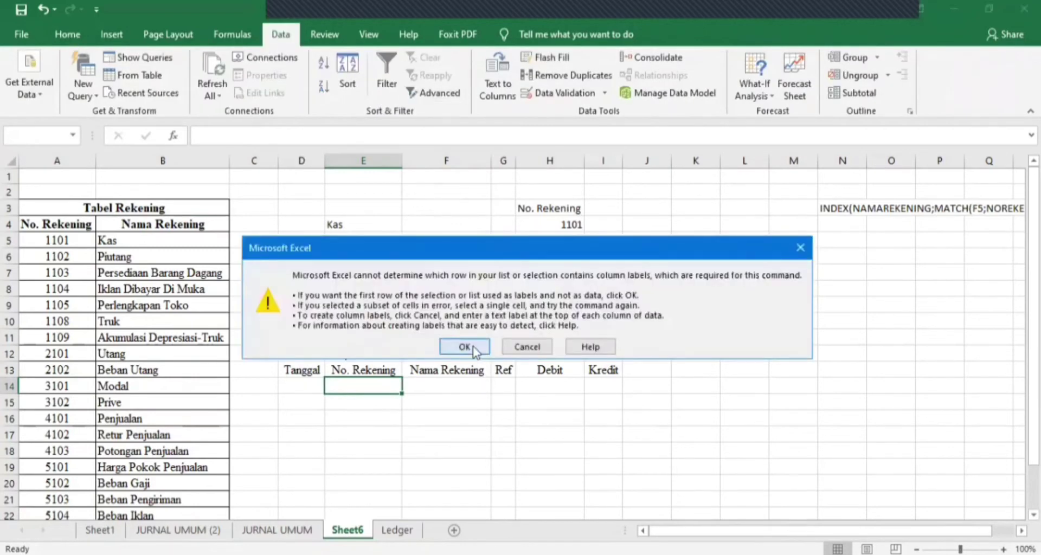
key(Return)
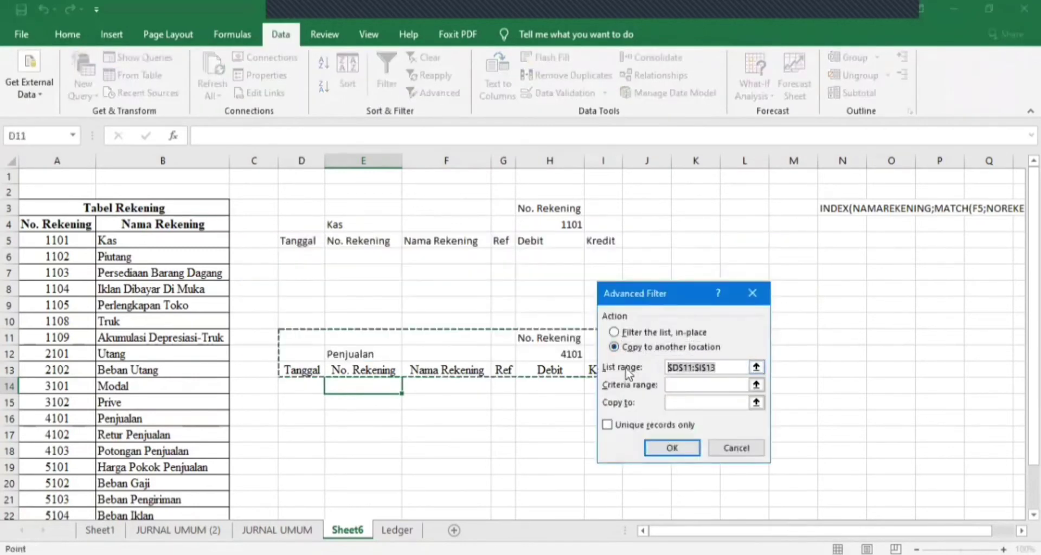
key(BackSpace)
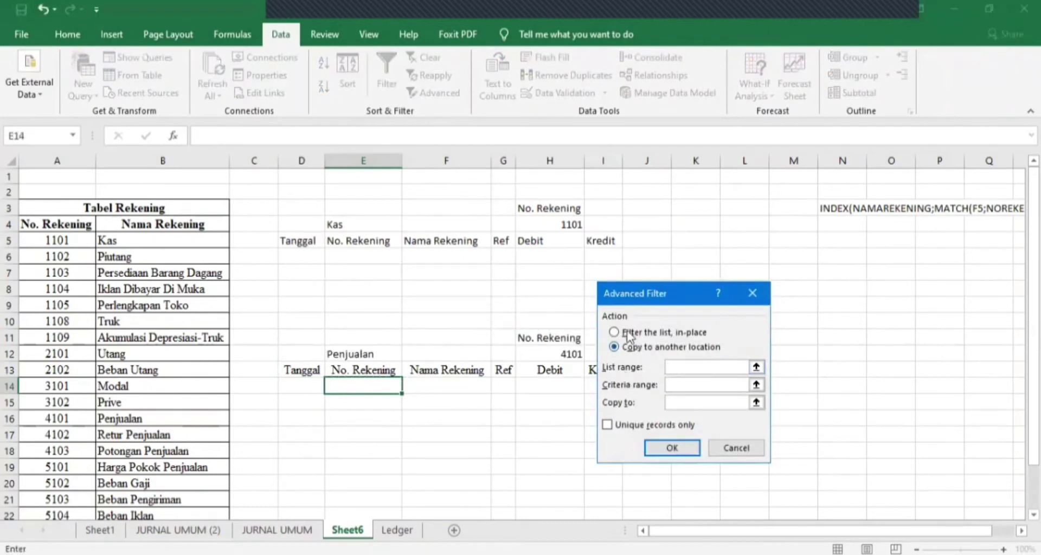
click(634, 346)
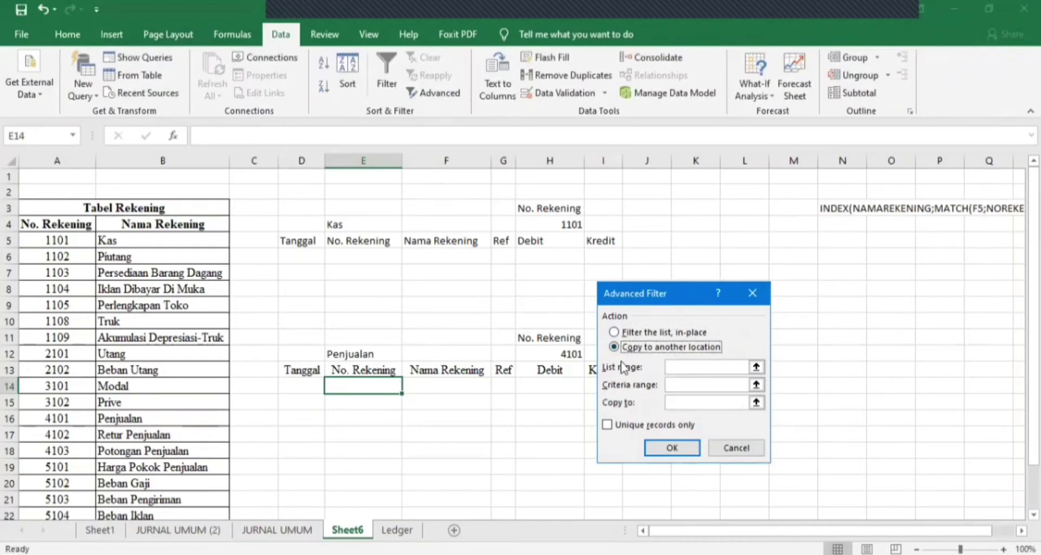
Step: Set the Advanced Filter's list range to E4:J35 on the JURNAL UMUM sheet
click(669, 369)
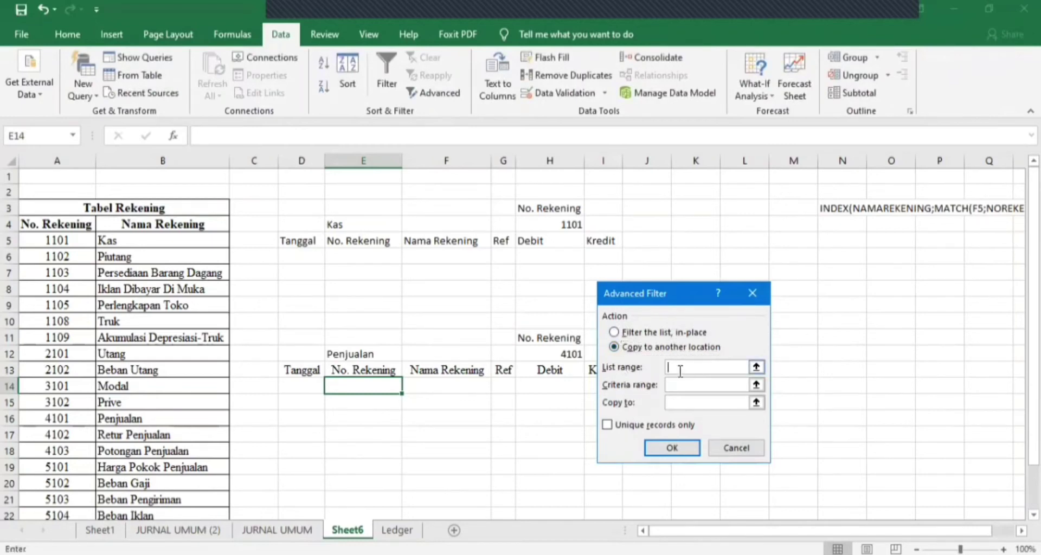
click(277, 529)
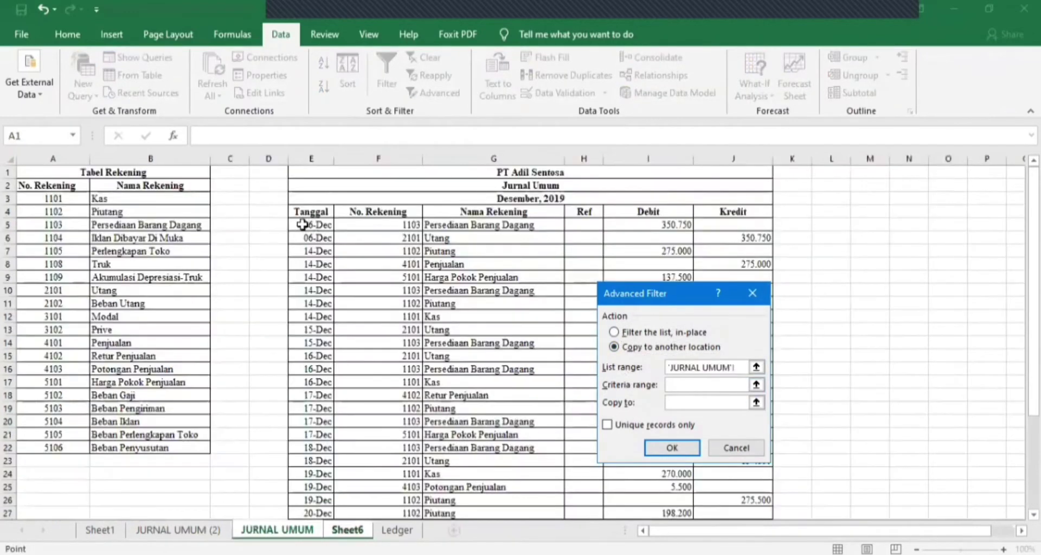
click(307, 212)
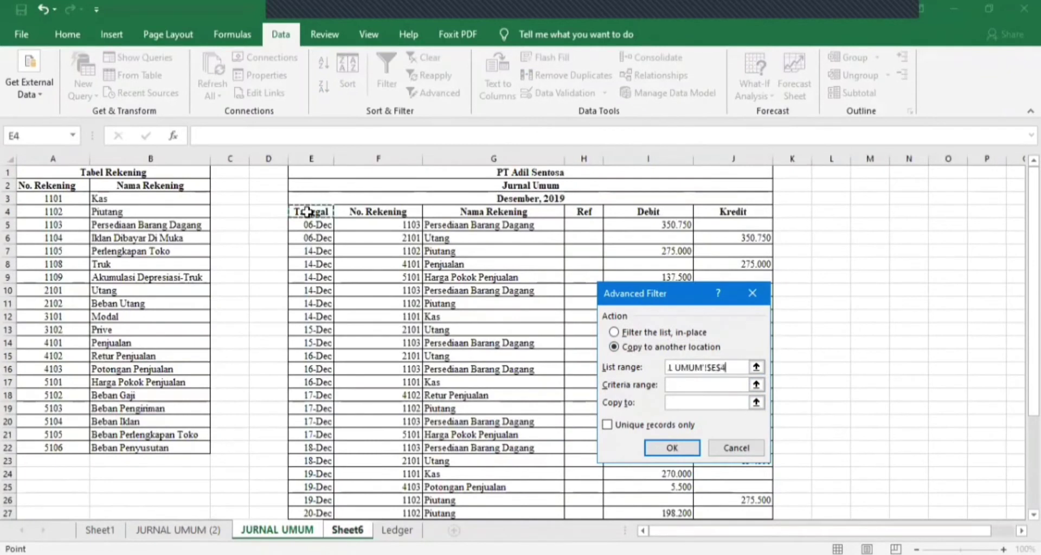
drag(308, 212, 728, 483)
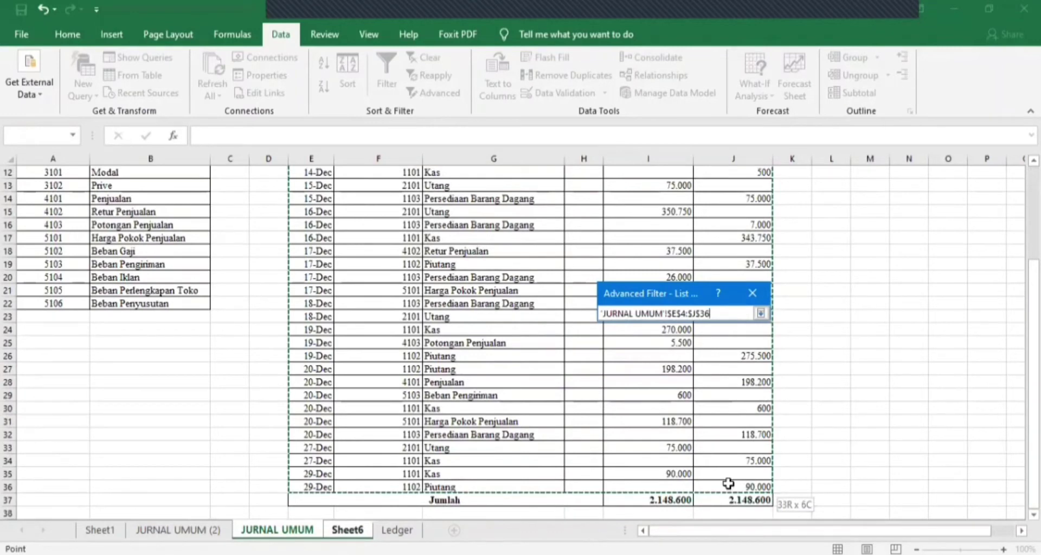
drag(728, 483, 724, 474)
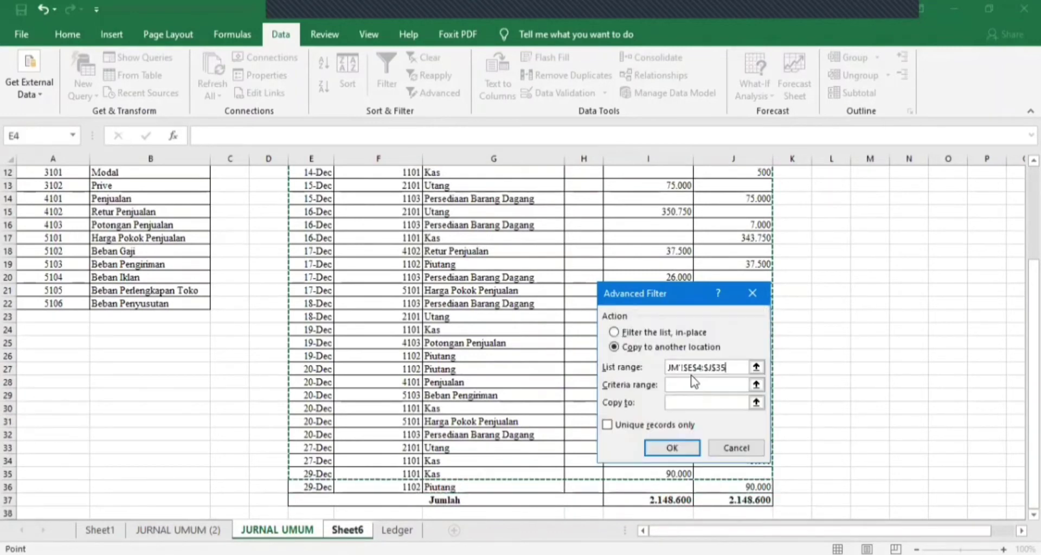
Step: Use H11:H12 on Sheet6 as the criteria range, D13 as the copy destination, and run the filter
key(ctrl+Page_Down)
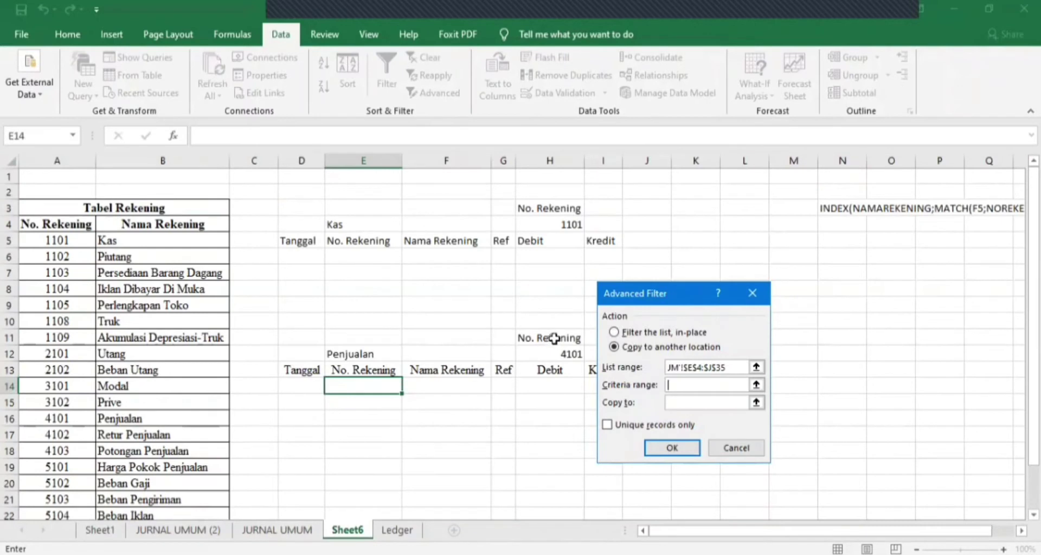
drag(554, 338, 558, 358)
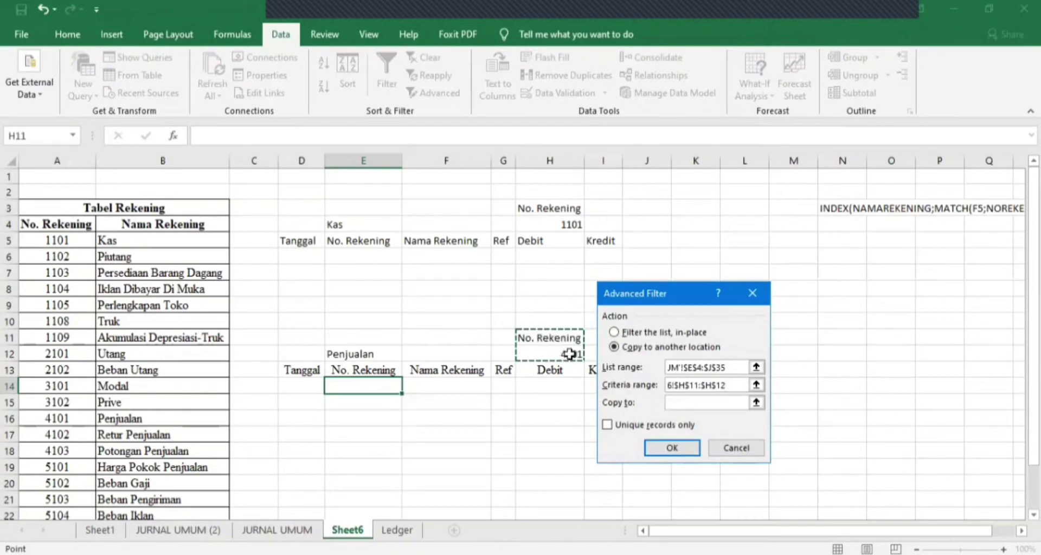
click(705, 402)
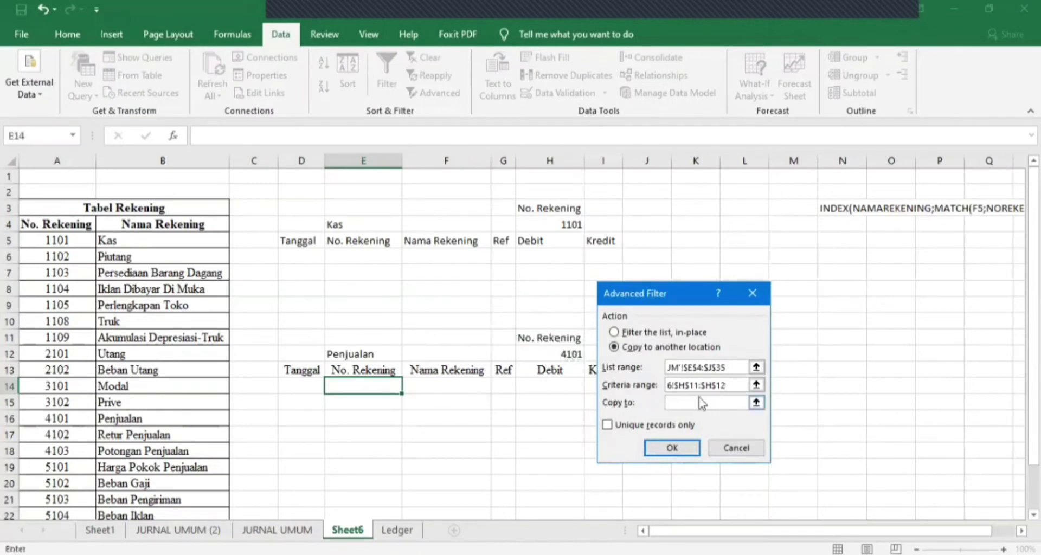
click(298, 369)
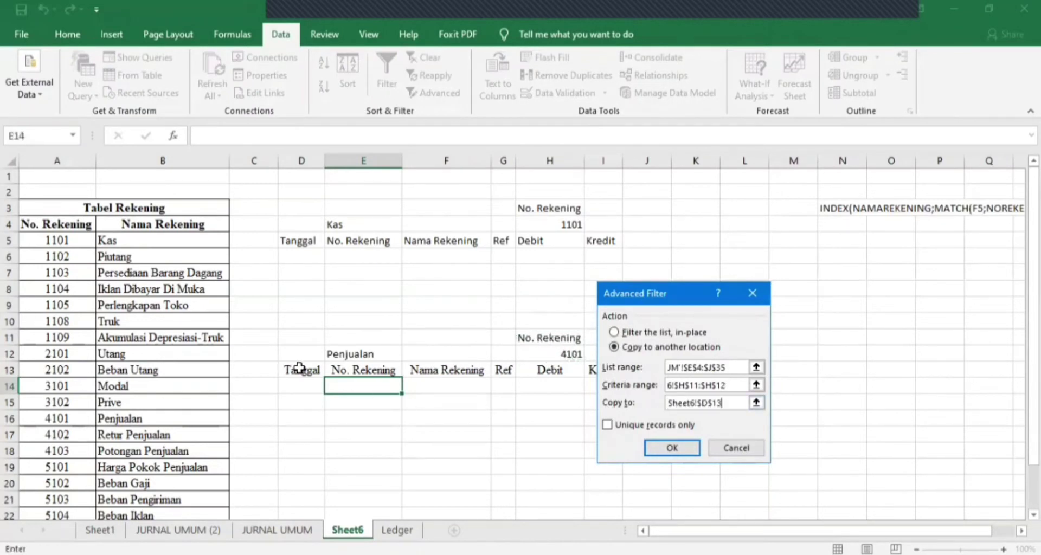
drag(504, 372, 594, 373)
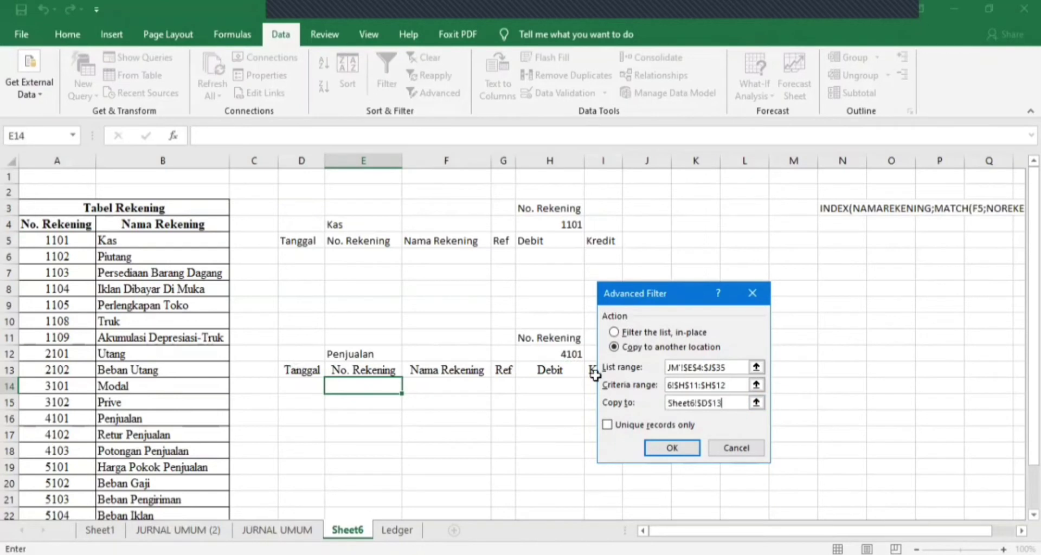
click(671, 448)
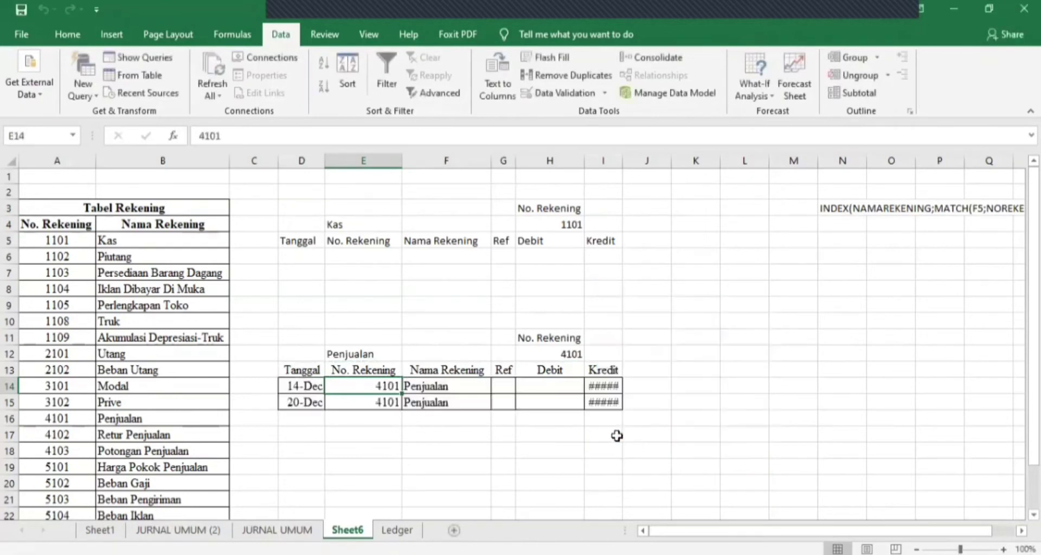
Step: Fit the width of Sheet6's Kredit column I to its contents
double_click(624, 161)
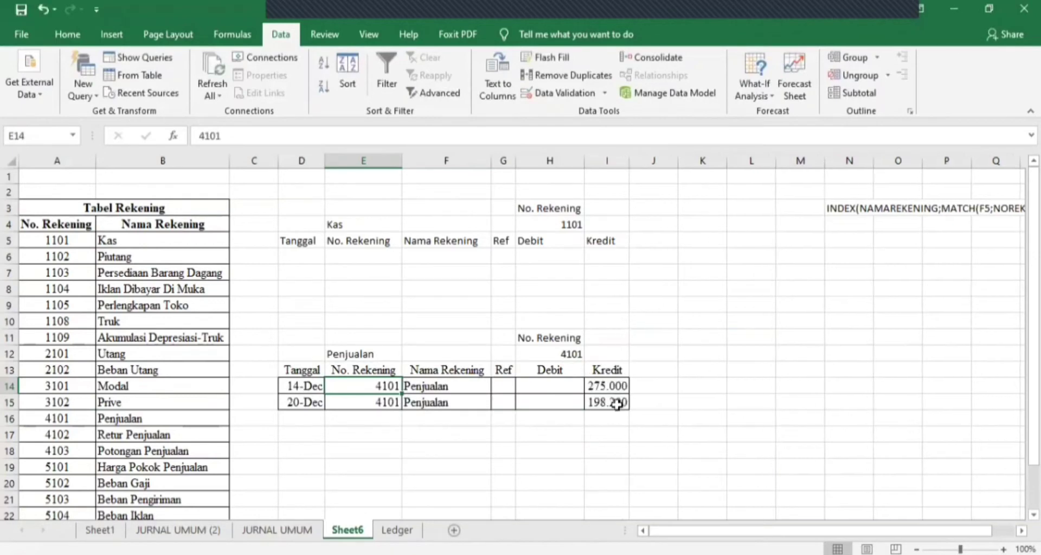
click(594, 402)
click(347, 433)
click(664, 390)
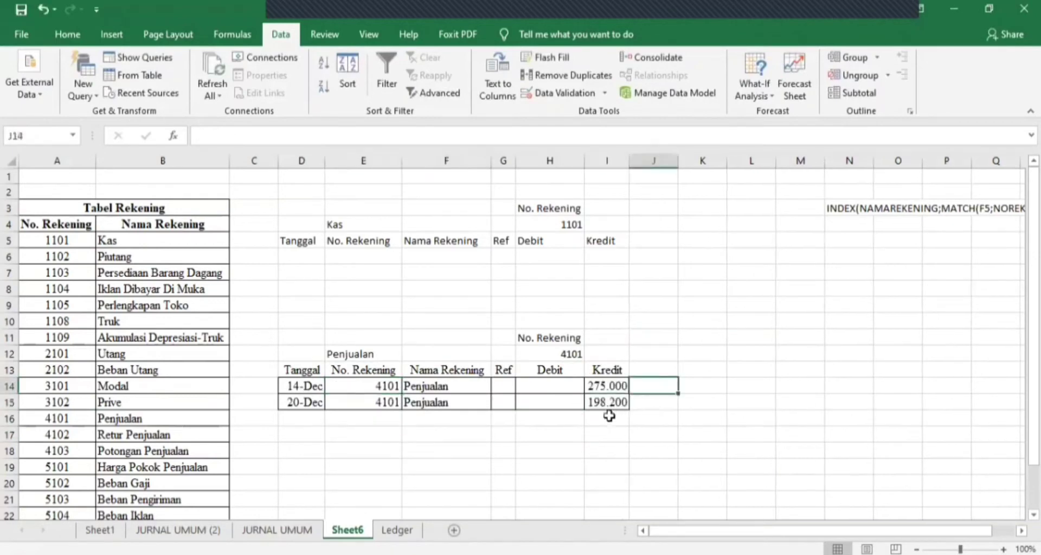
Step: Compare the extracted Penjualan entries and their headings on Sheet6 with the journal on JURNAL UMUM
click(276, 530)
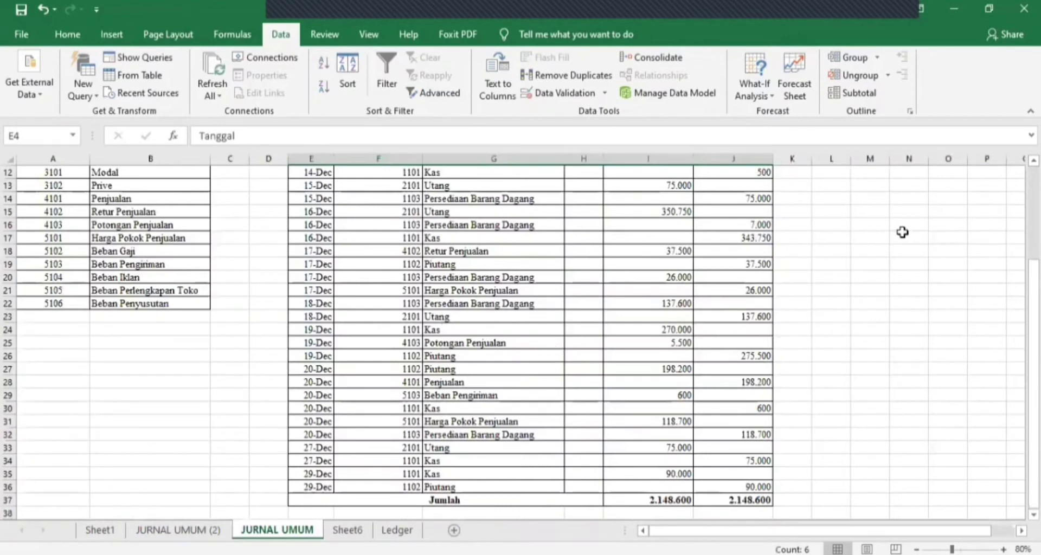
scroll(901, 230, up, 3)
click(909, 395)
key(ctrl+Page_Down)
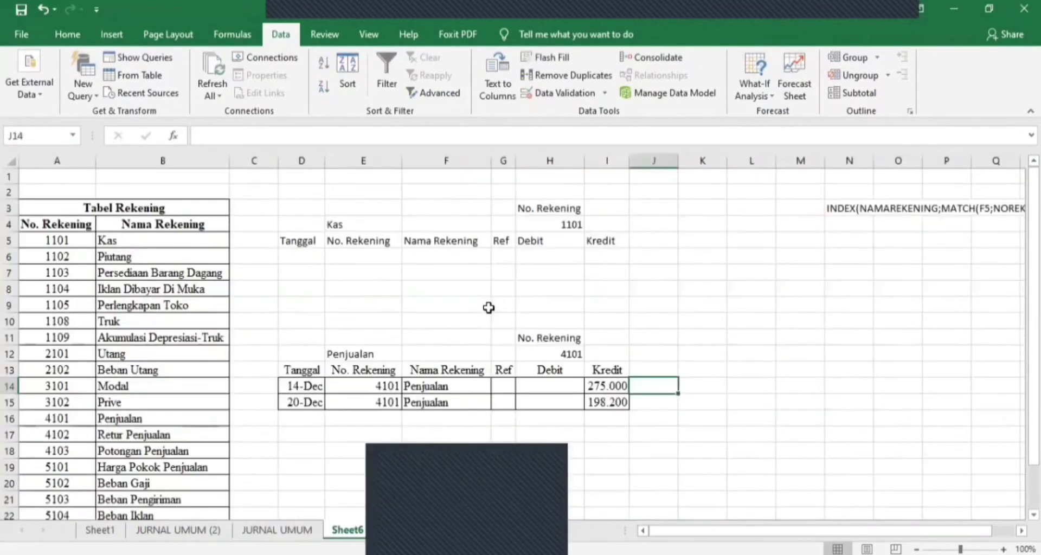
click(458, 465)
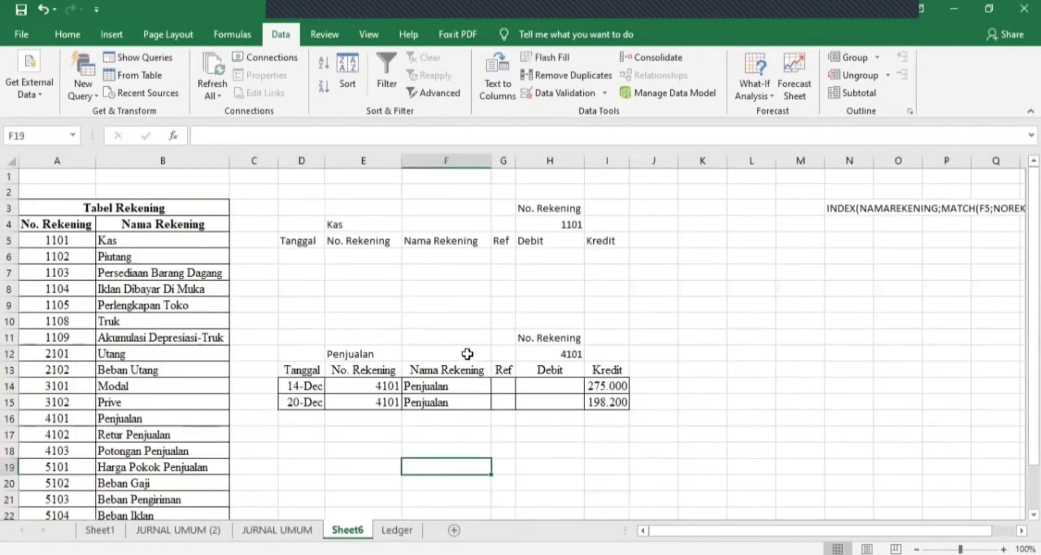
click(391, 369)
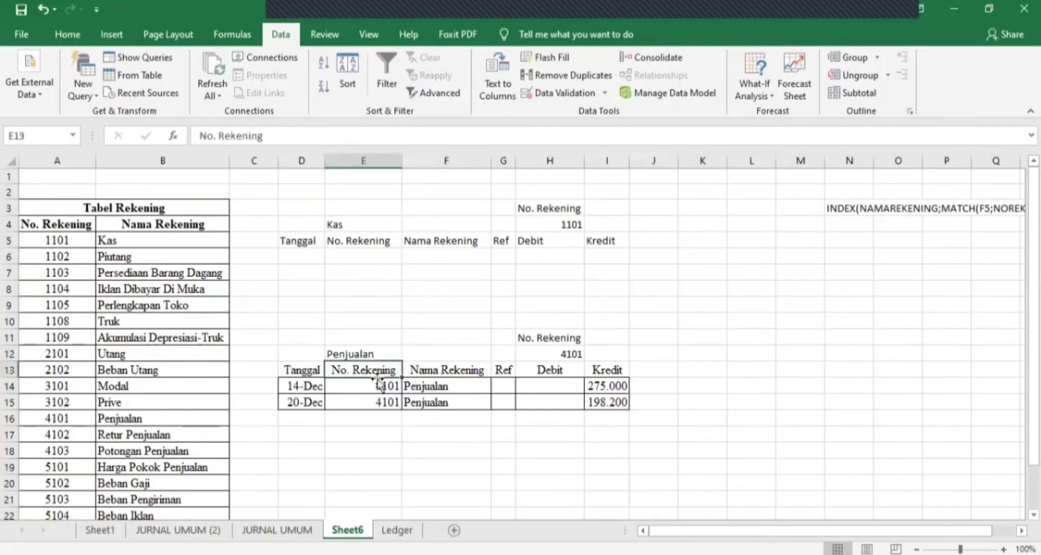
key(ctrl+Page_Up)
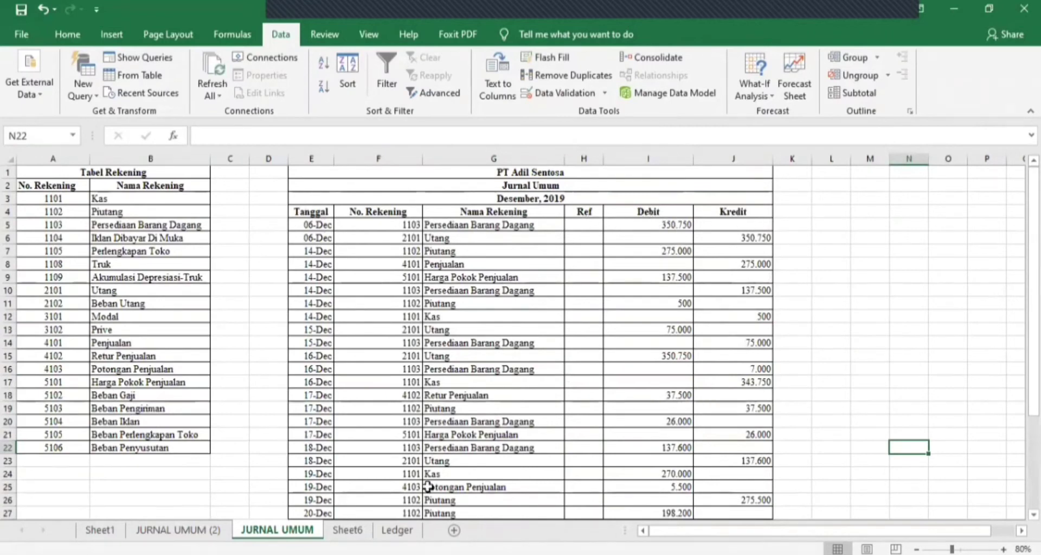
click(347, 530)
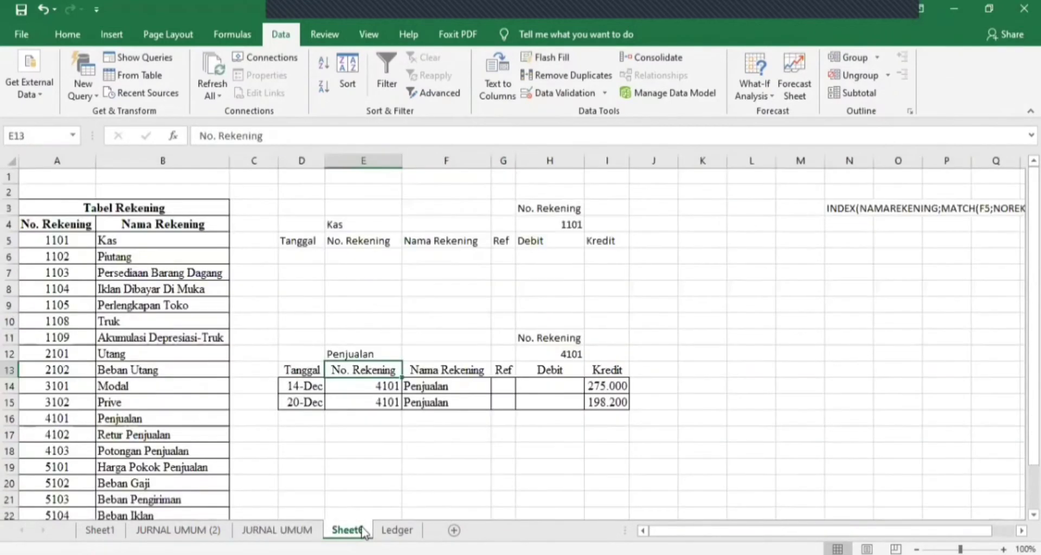
click(291, 369)
click(470, 337)
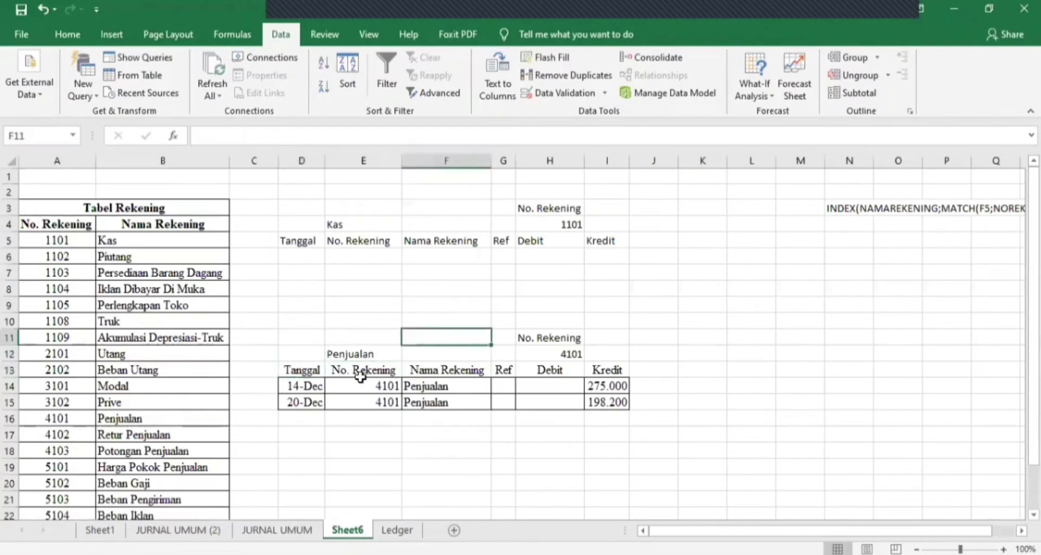
click(293, 370)
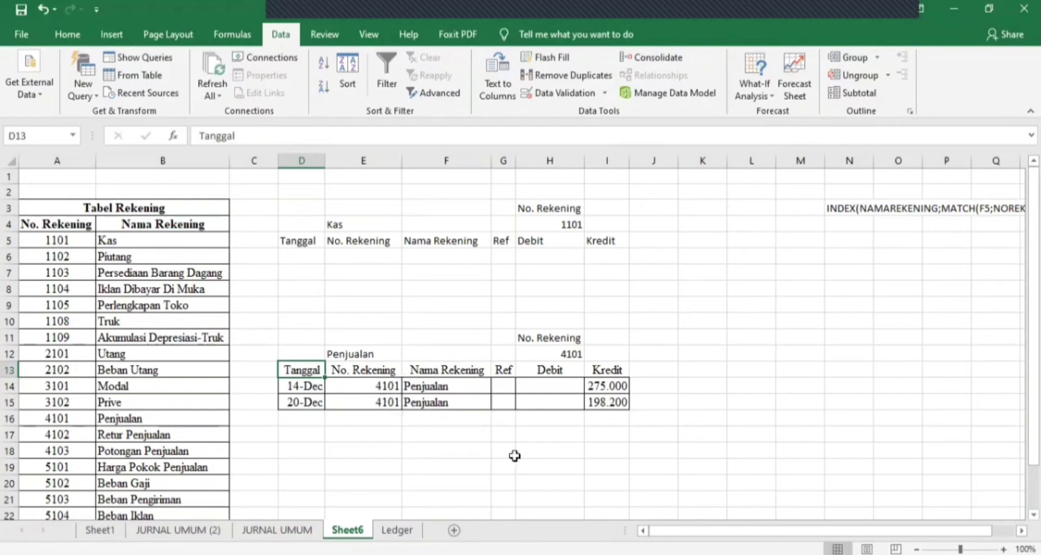
click(410, 435)
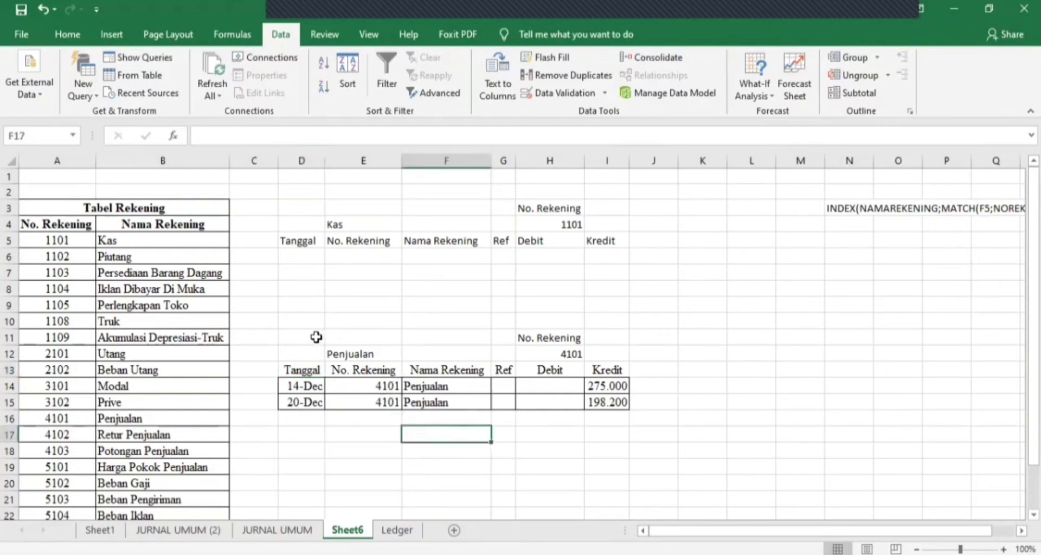
Step: Apply all borders to the Penjualan ledger block D11:I15 on Sheet6
drag(291, 335, 614, 402)
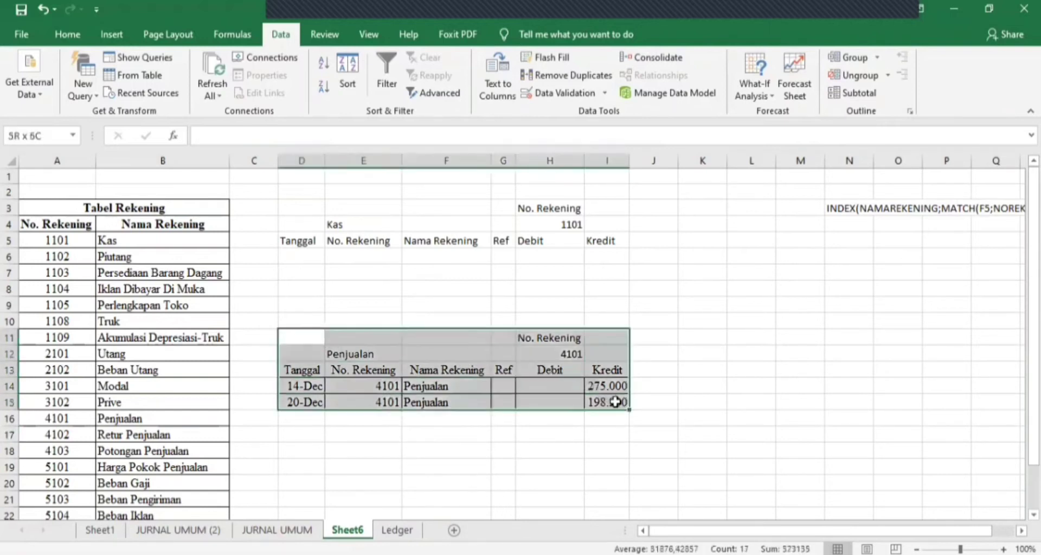
click(75, 33)
click(218, 88)
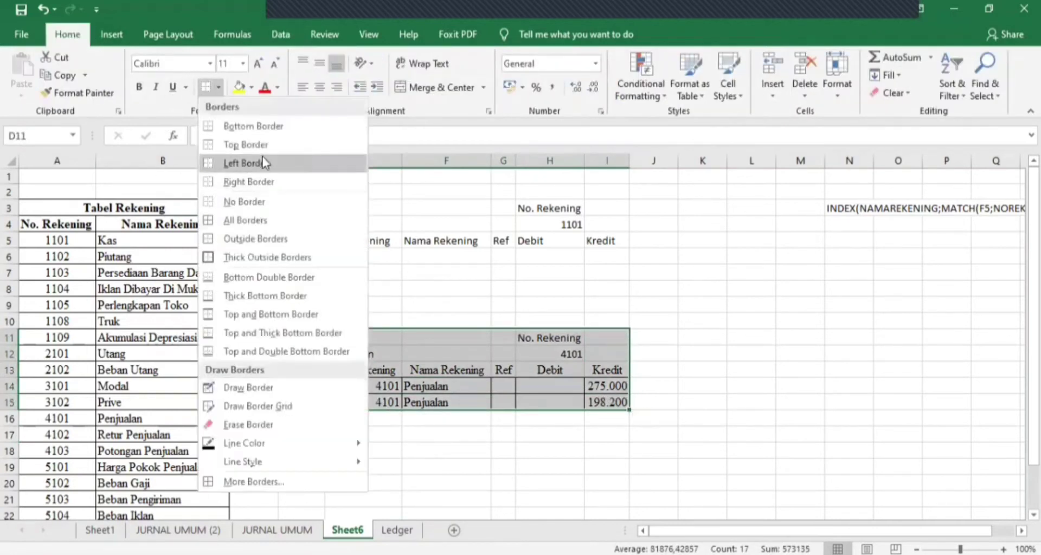
click(264, 220)
Step: Extend the all-borders formatting of the Penjualan ledger to row 16, covering D11:I16
scroll(662, 446, down, 2)
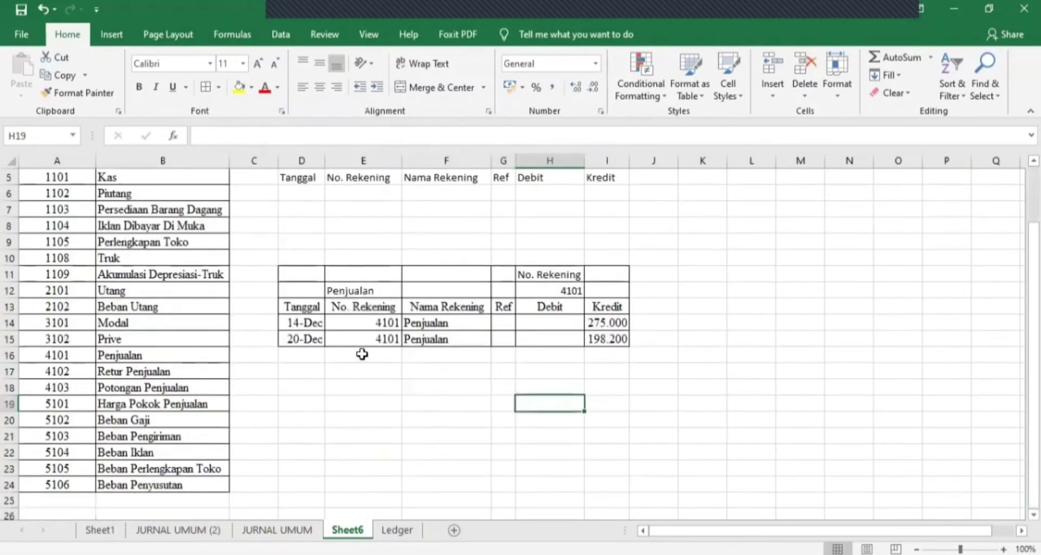
drag(288, 276, 607, 353)
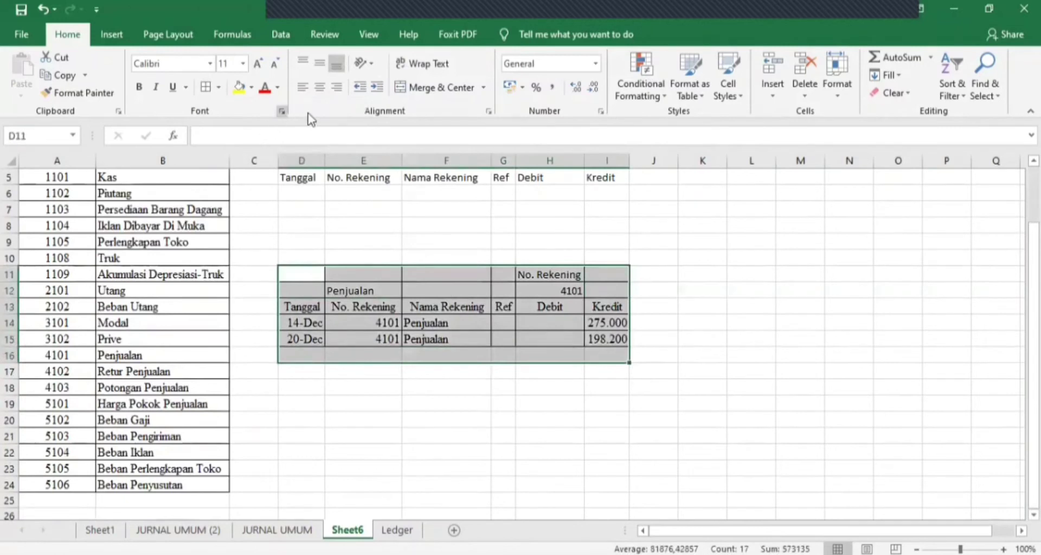
click(507, 397)
Step: Total the Penjualan ledger's Kredit column in I16 with the formula =SUM(I14:I15)
click(602, 376)
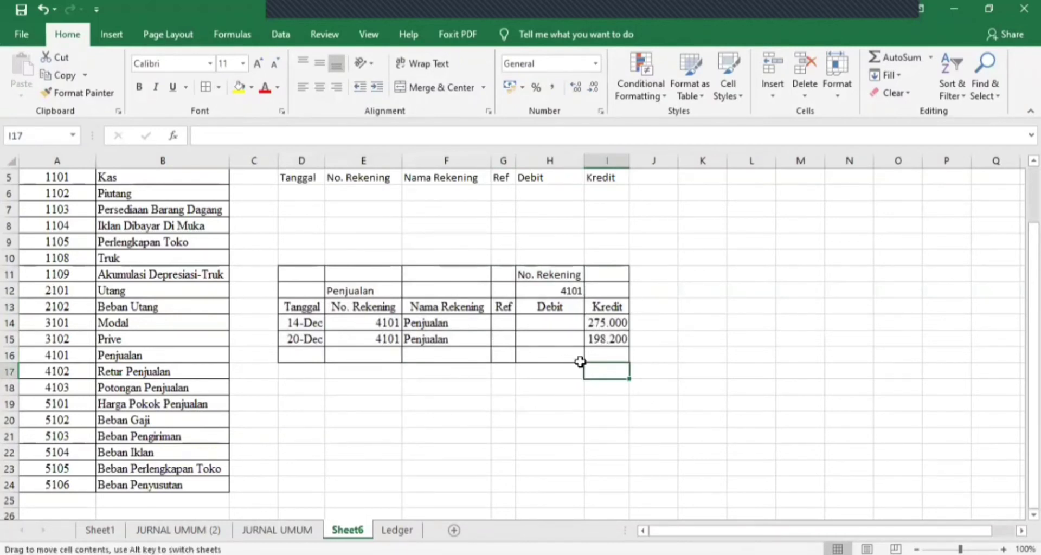
key(Up)
key(Up)
click(599, 358)
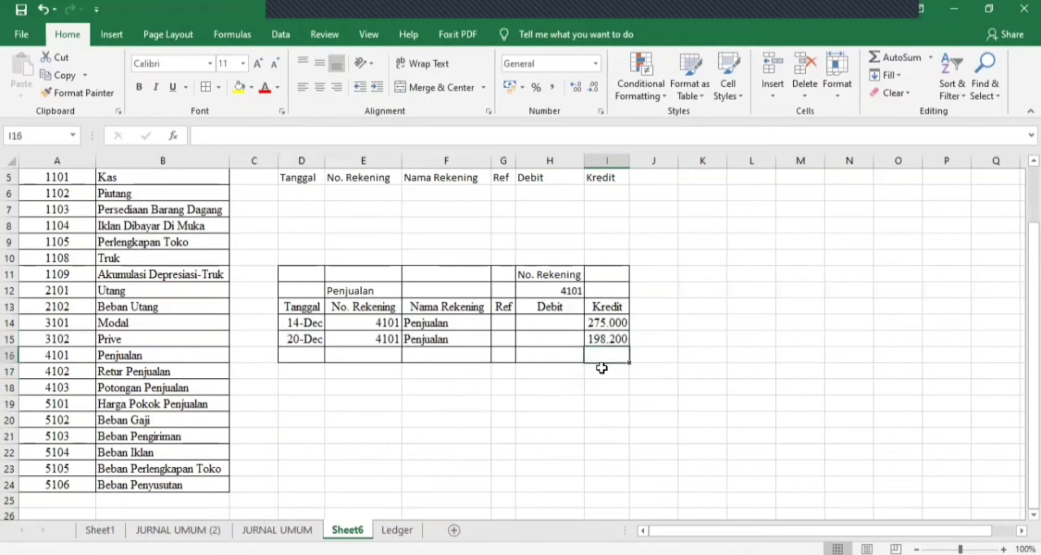
click(322, 133)
text(=)
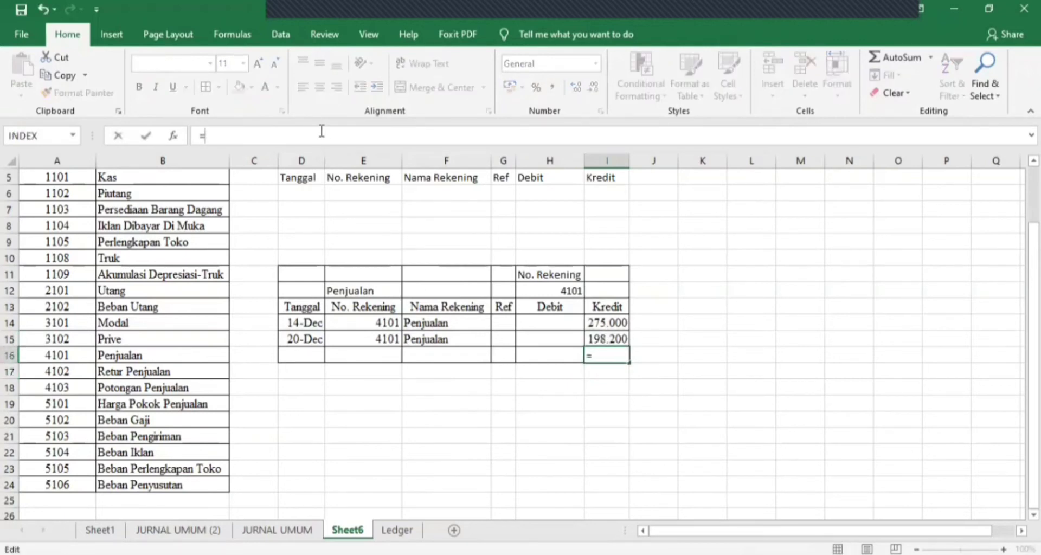
text(SUM()
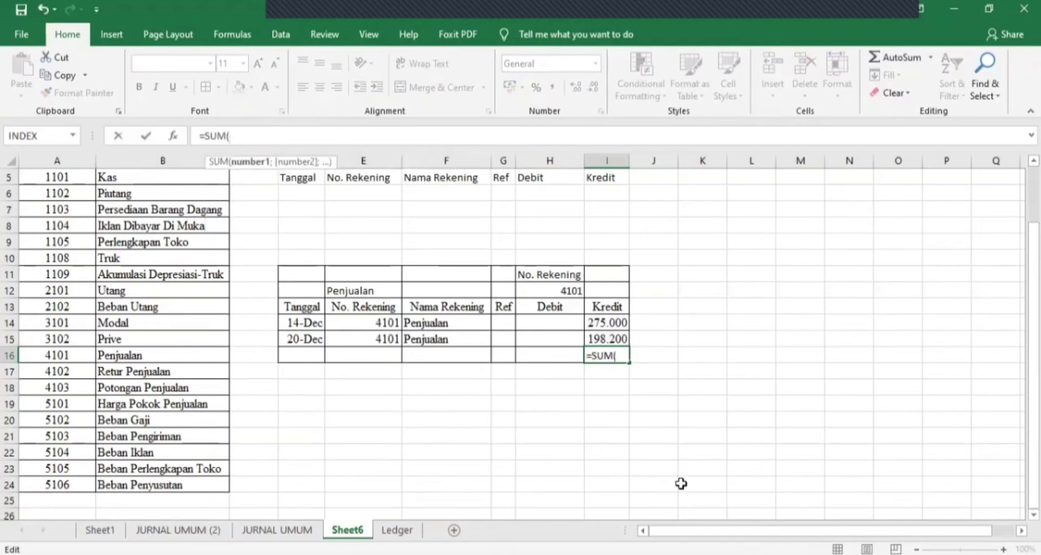
drag(614, 320, 614, 335)
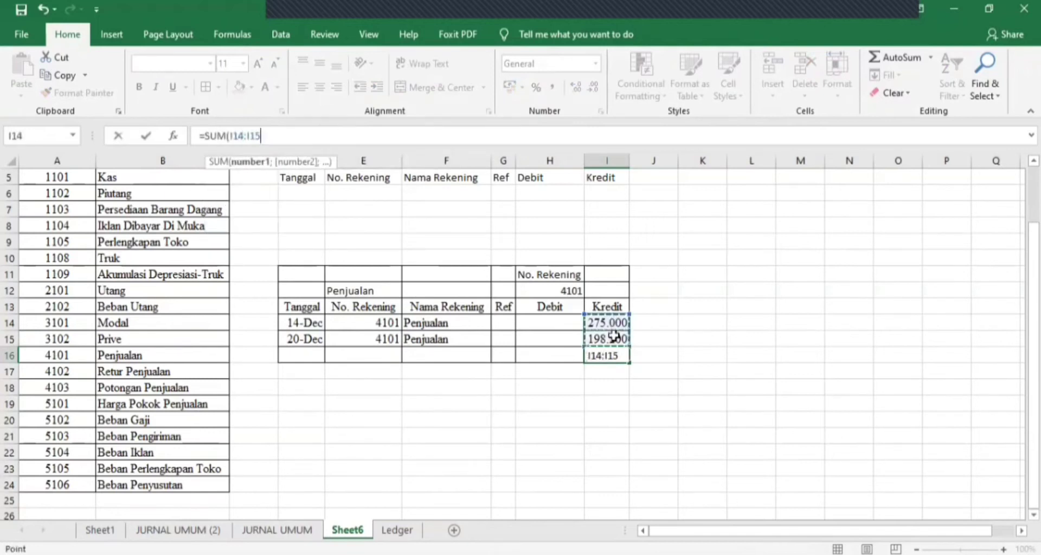
text())
key(Return)
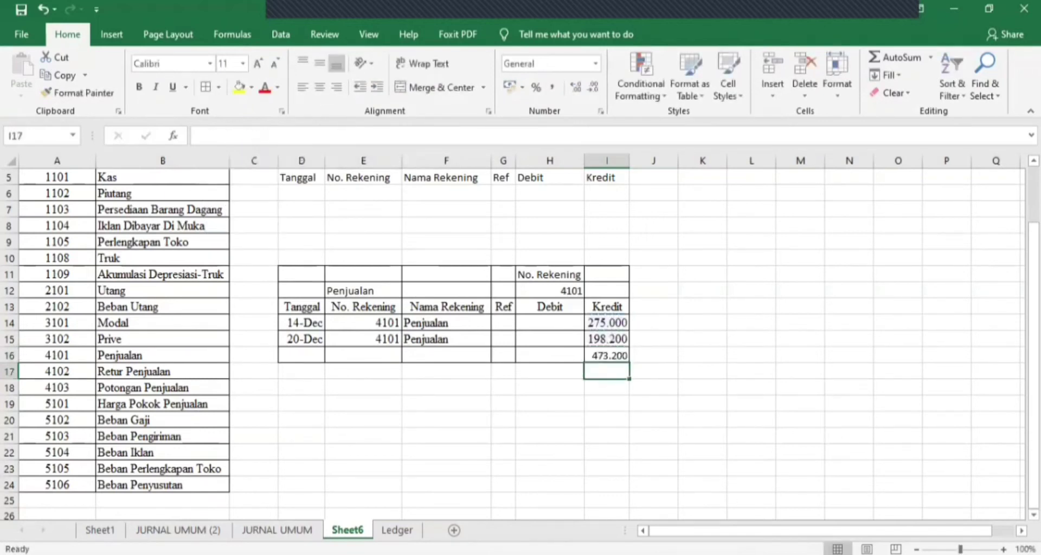
scroll(513, 330, up, 2)
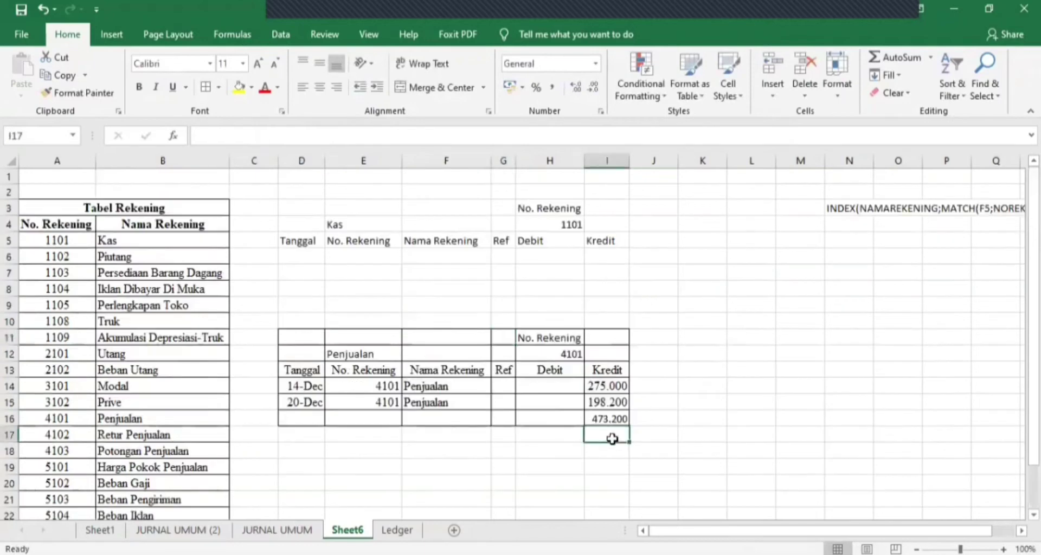
click(306, 351)
scroll(442, 450, down, 2)
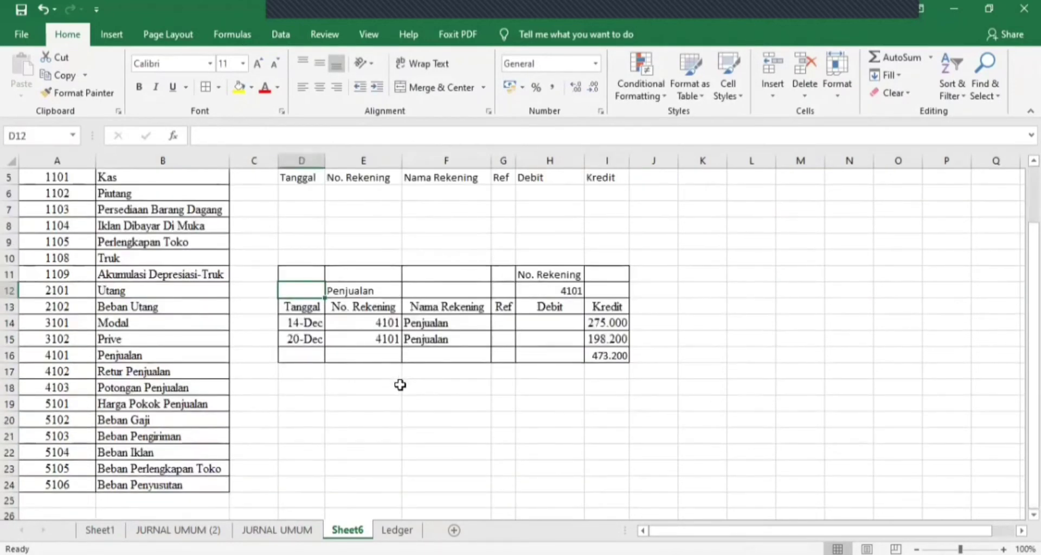
scroll(401, 380, up, 2)
scroll(493, 405, down, 2)
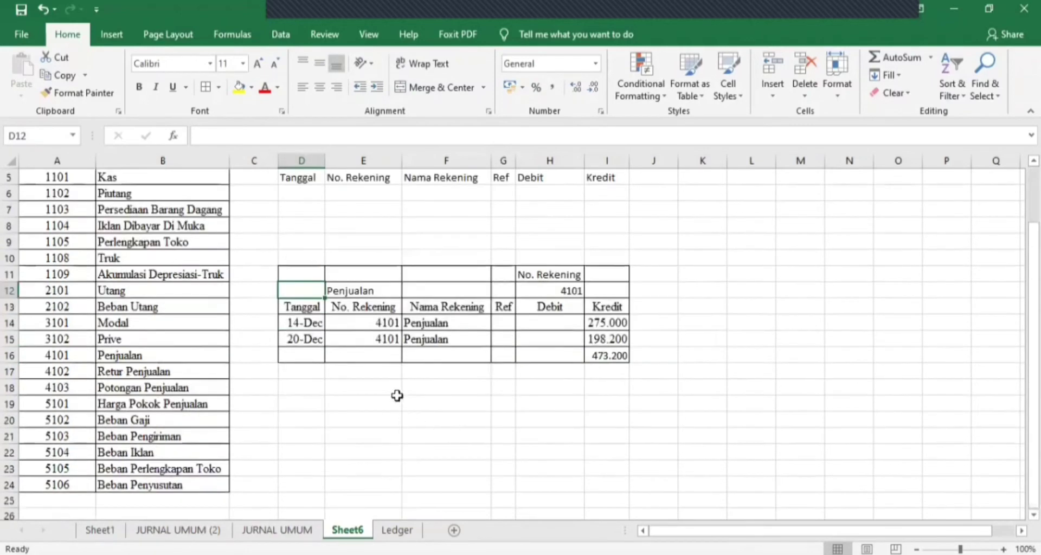
Step: Enter the heading No. Rekening in H18 of Sheet6 and the account number 1101 in H19 beneath it
click(380, 387)
click(418, 420)
click(596, 401)
click(554, 385)
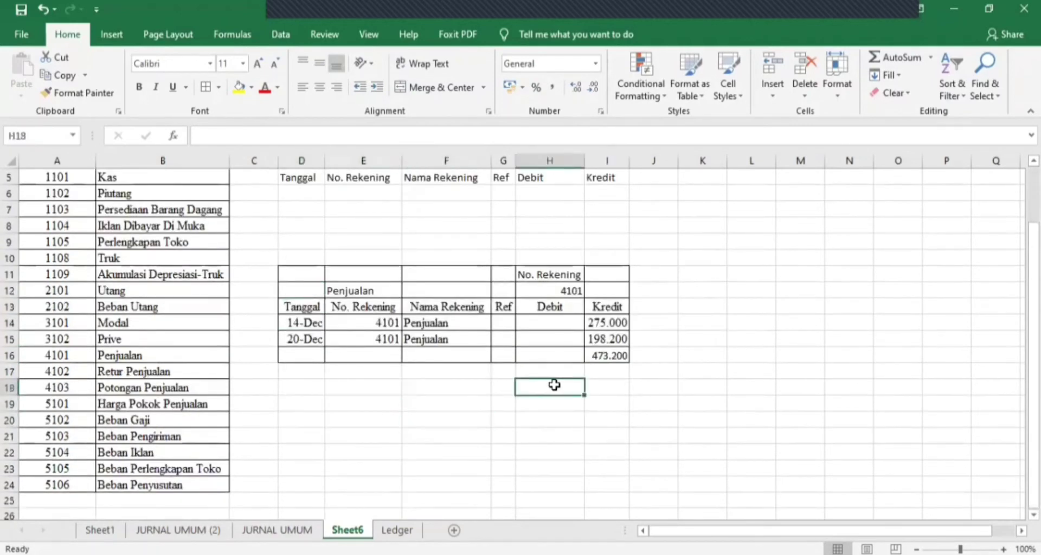
text(No)
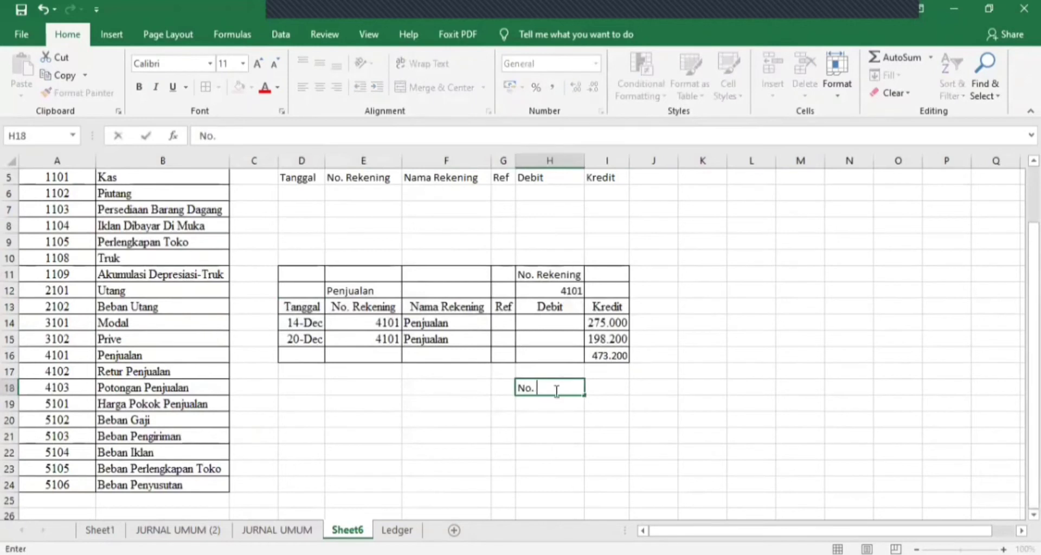
text(. Rekening)
key(Return)
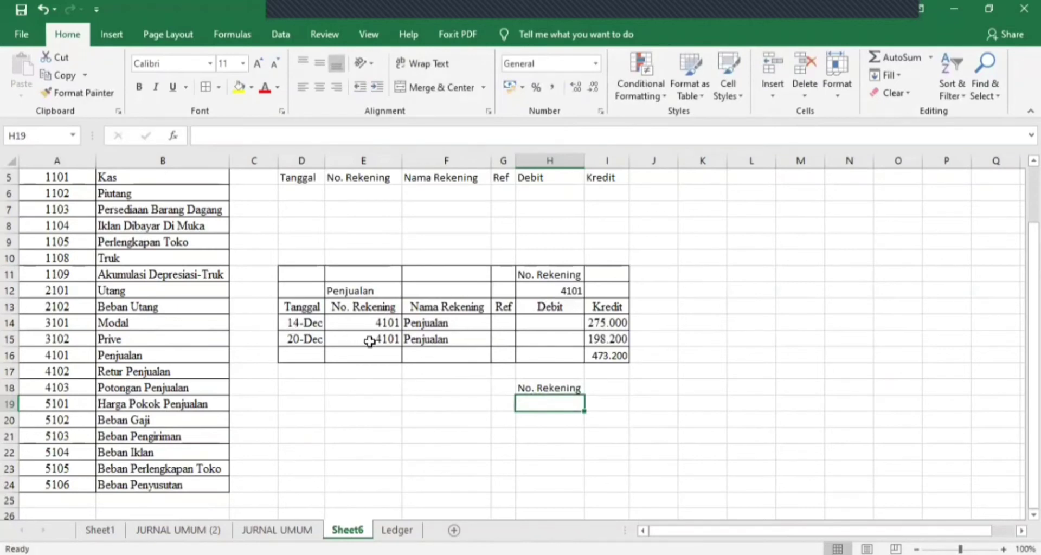
scroll(370, 342, up, 2)
text(1101)
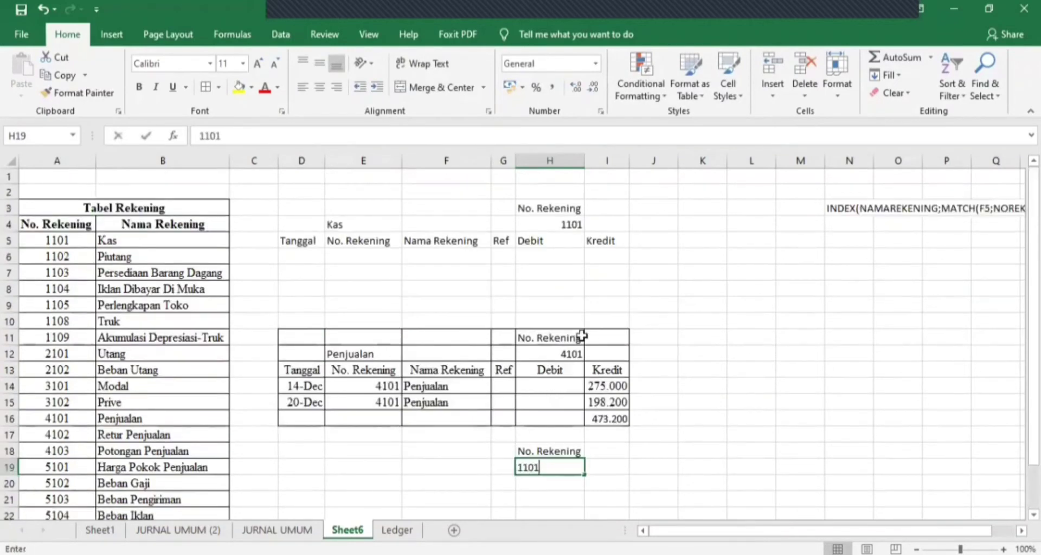
key(Return)
scroll(599, 458, down, 2)
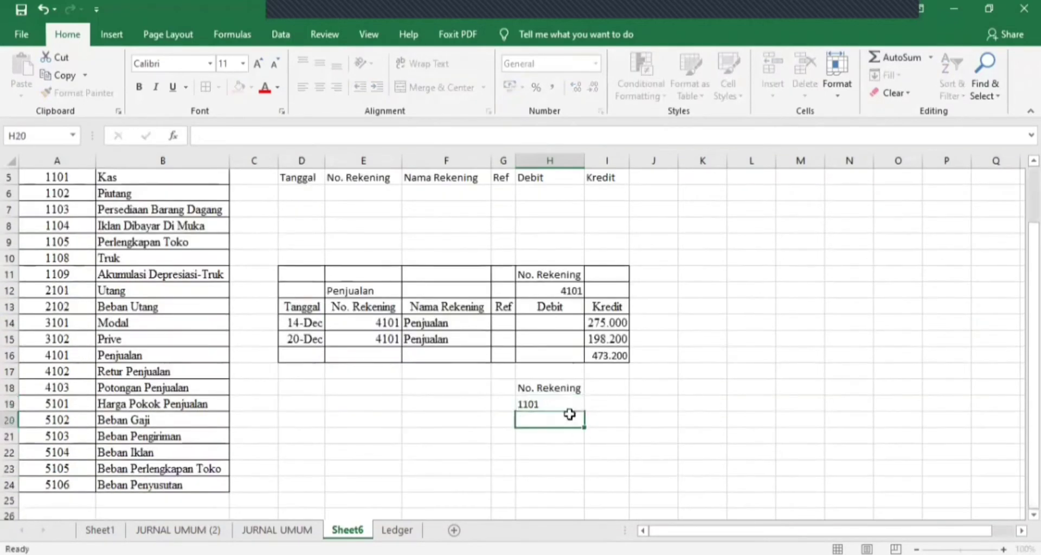
click(421, 414)
click(425, 405)
click(562, 401)
Step: Copy the Penjualan ledger's heading row D13:I13 to row 20, starting at D20
click(302, 308)
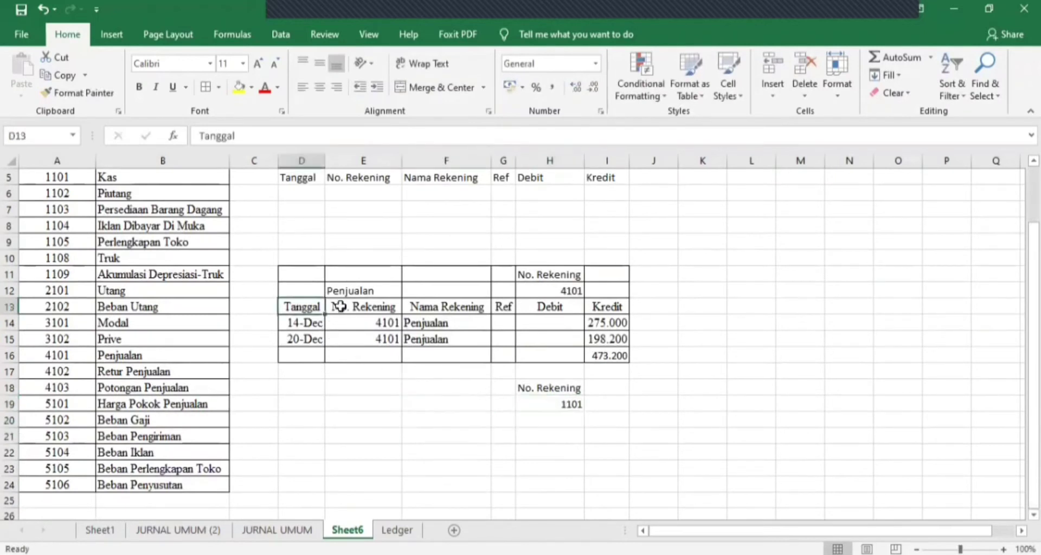
drag(339, 307, 597, 304)
key(ctrl+c)
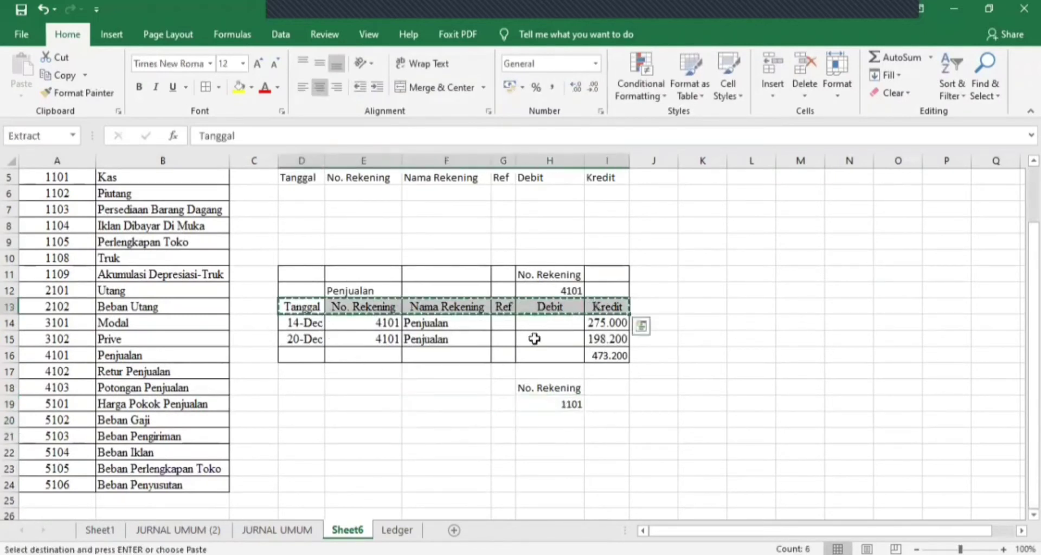
click(317, 417)
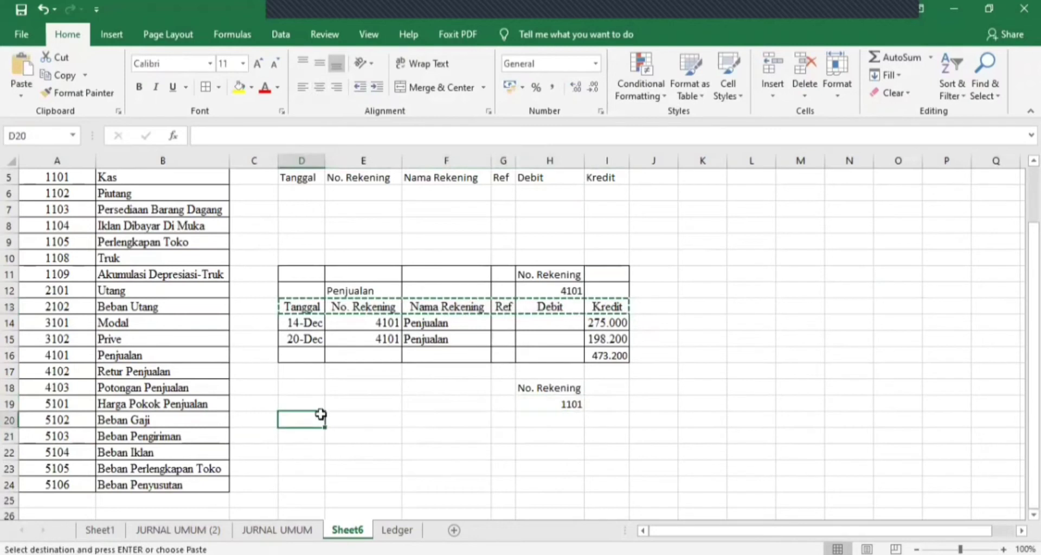
key(ctrl+v)
click(372, 401)
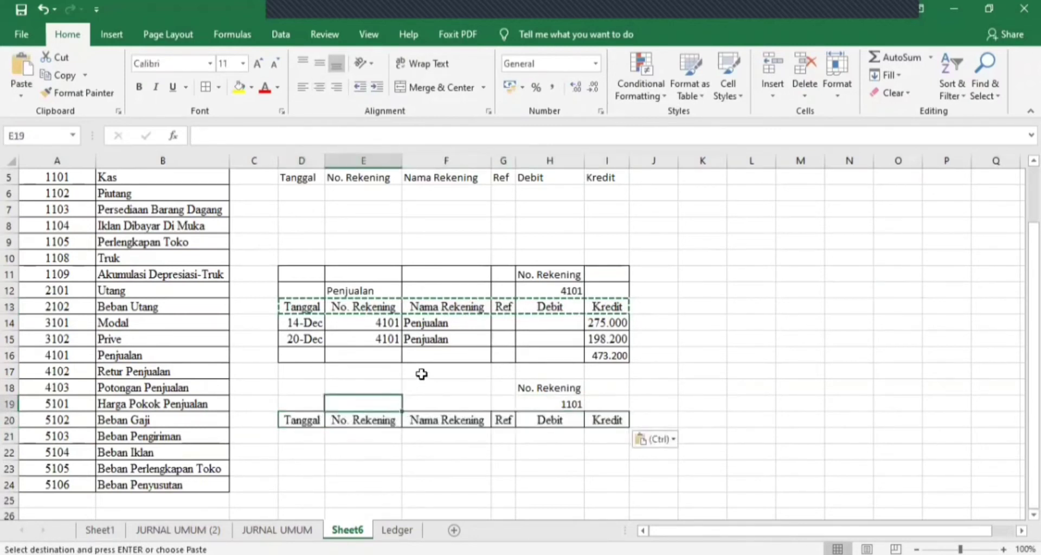
click(292, 421)
key(Escape)
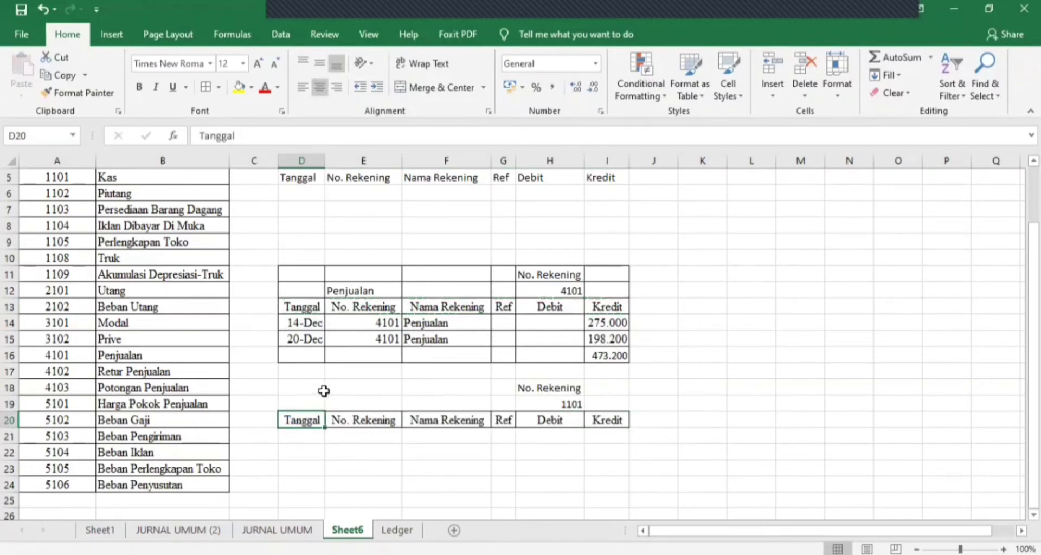
Step: Begin an INDEX formula in E19 with the account names B5:B24 as its array
click(345, 399)
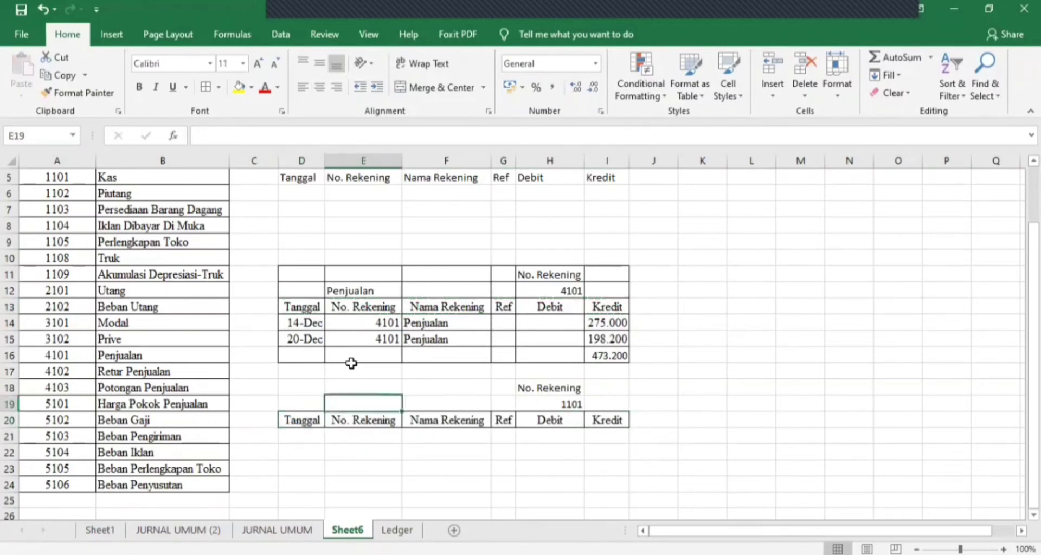
text(=)
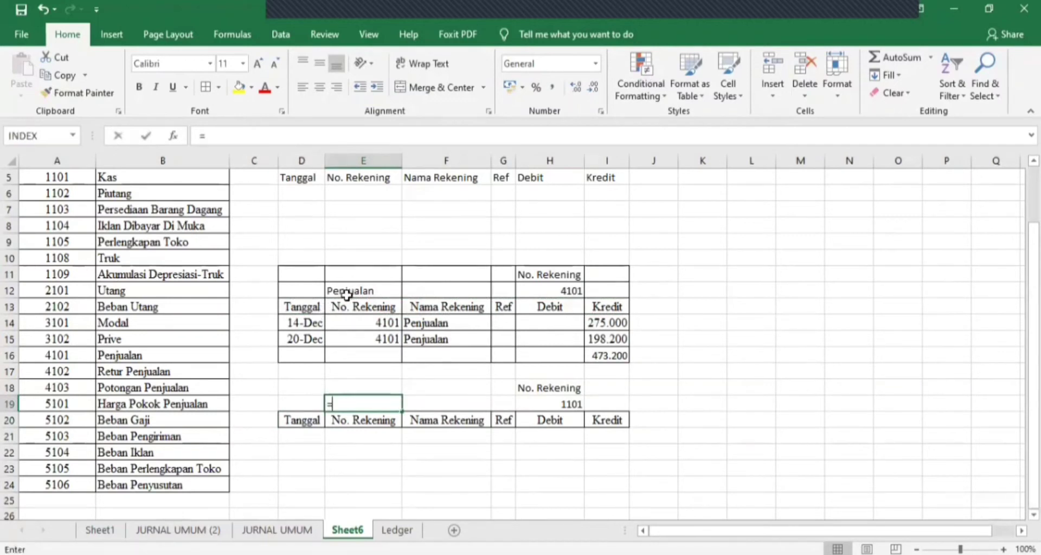
text(INDEX()
scroll(109, 196, up, 2)
click(138, 240)
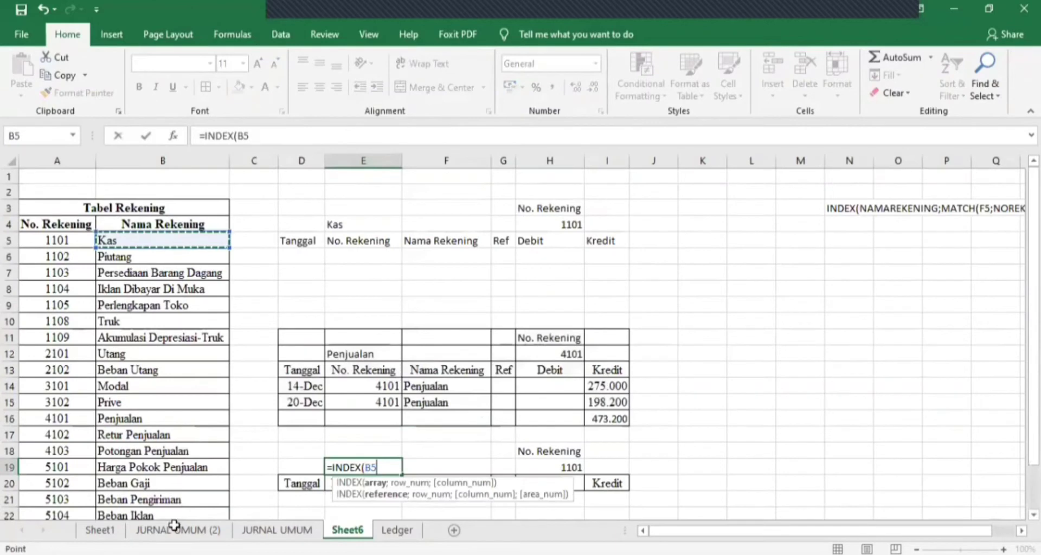
key(ctrl+shift+Down)
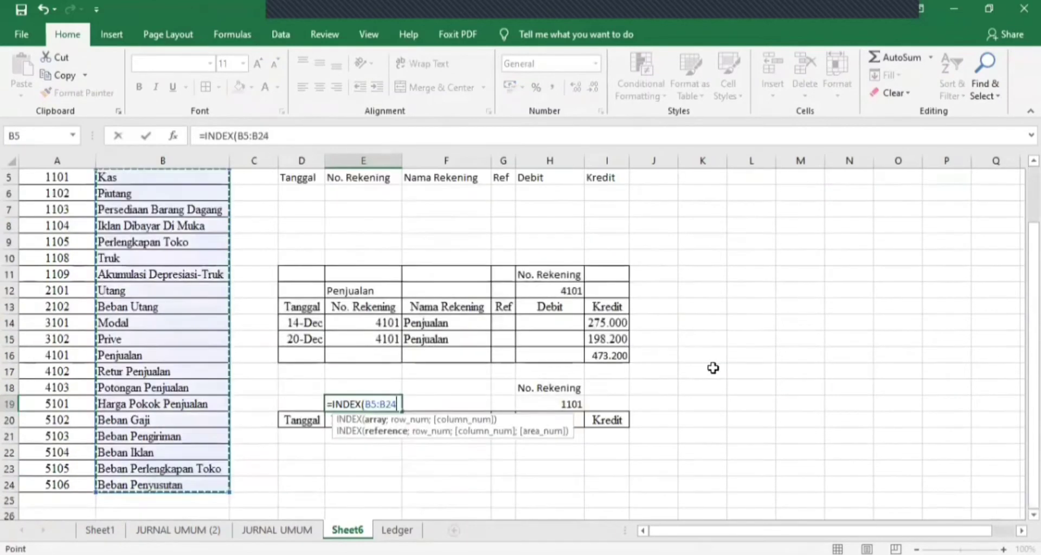
text(;)
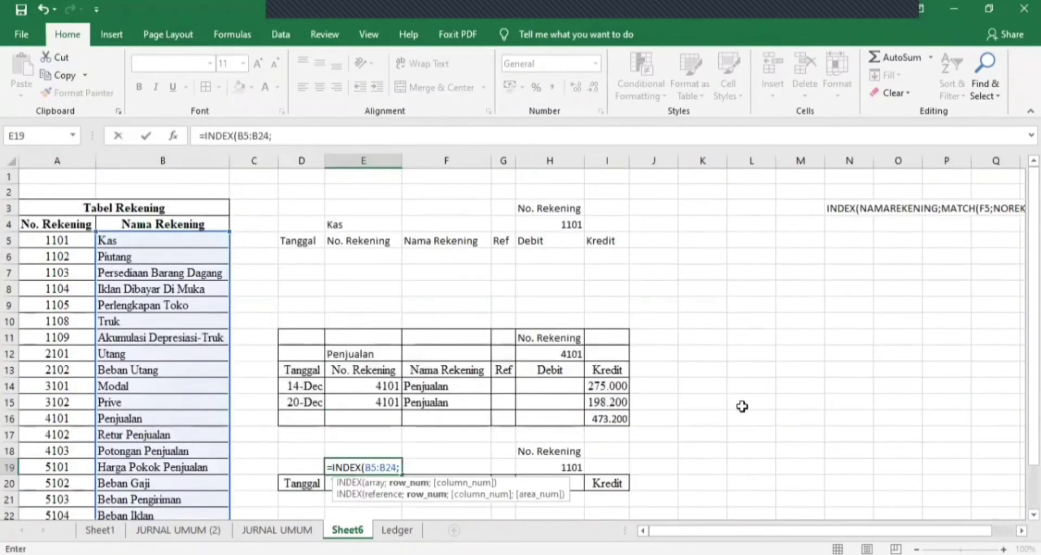
Step: Complete the E19 formula with MATCH(H19;A5:A24;0) as the row number to look up the account name
text(MSTV)
key(BackSpace)
key(BackSpace)
key(BackSpace)
key(BackSpace)
text(ATCH)
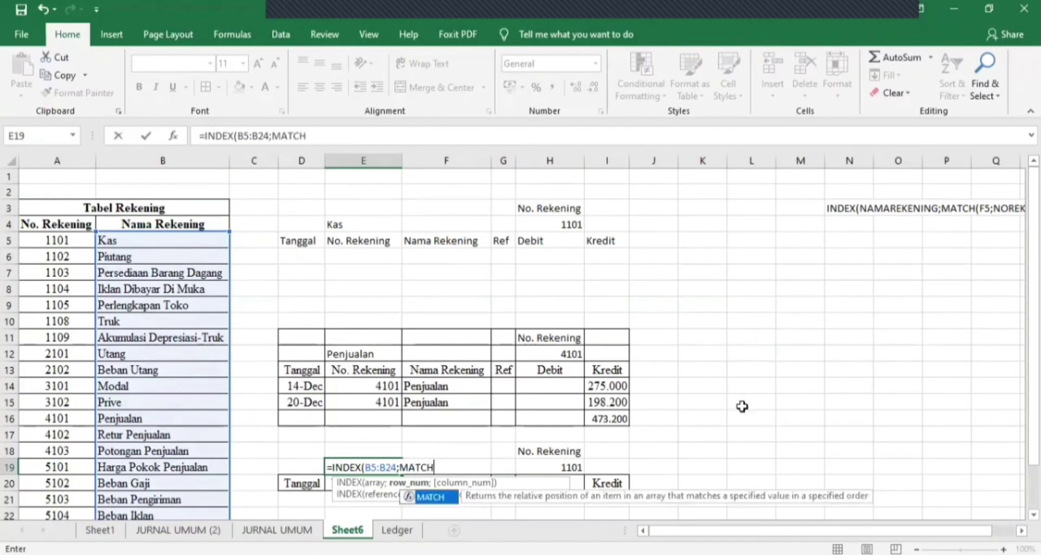
text(()
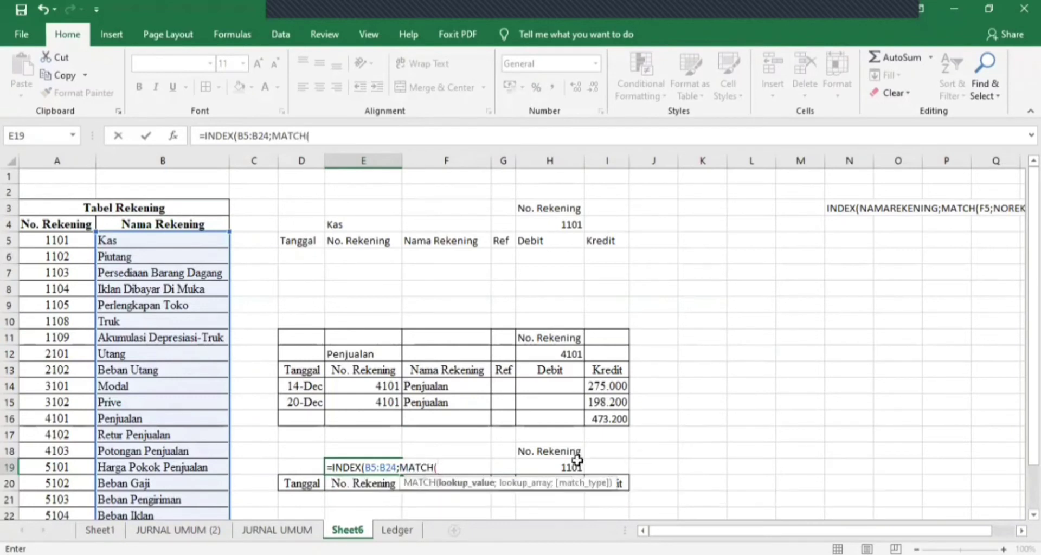
click(574, 467)
text(;)
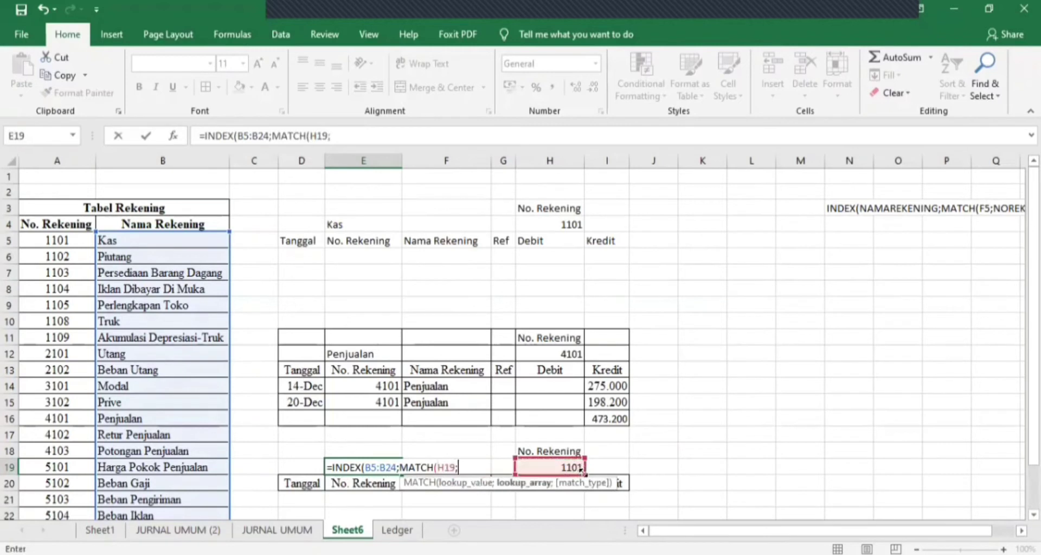
click(63, 241)
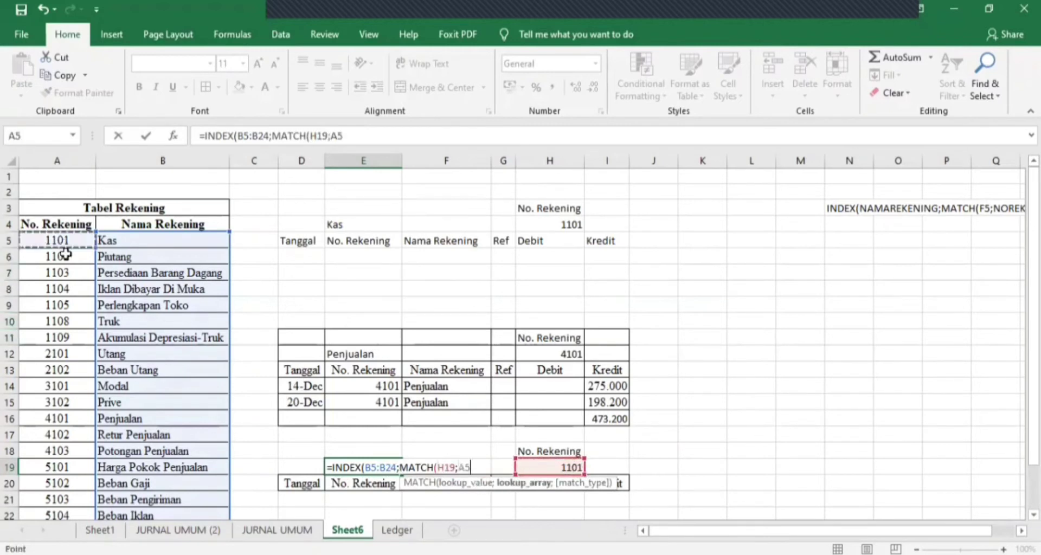
drag(63, 242, 80, 501)
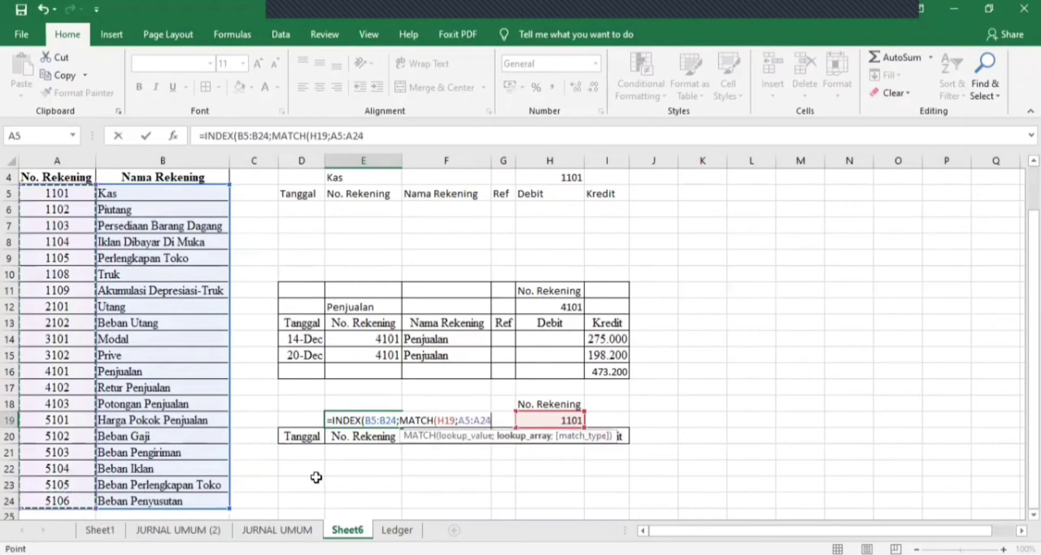
text(;0)
key(Return)
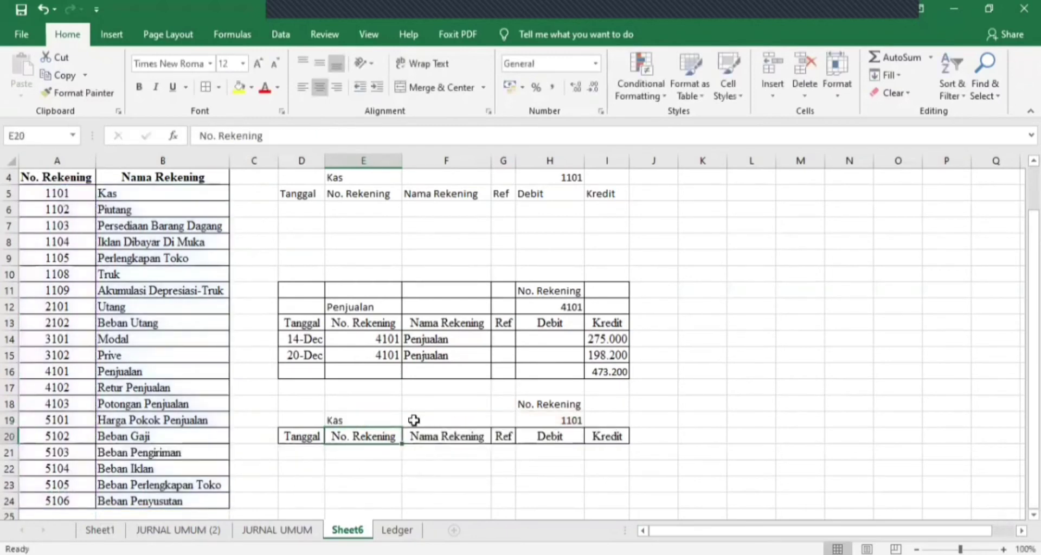
click(359, 418)
Step: Set up an Advanced Filter that copies to another location, with the JURNAL UMUM journal E4:J36 as the list range
scroll(344, 394, down, 3)
click(391, 322)
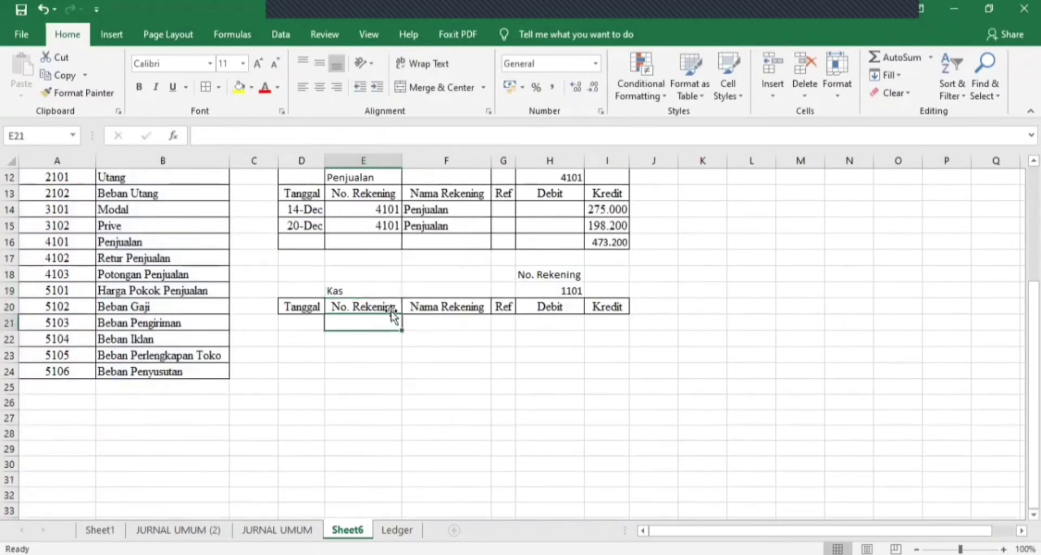
click(286, 34)
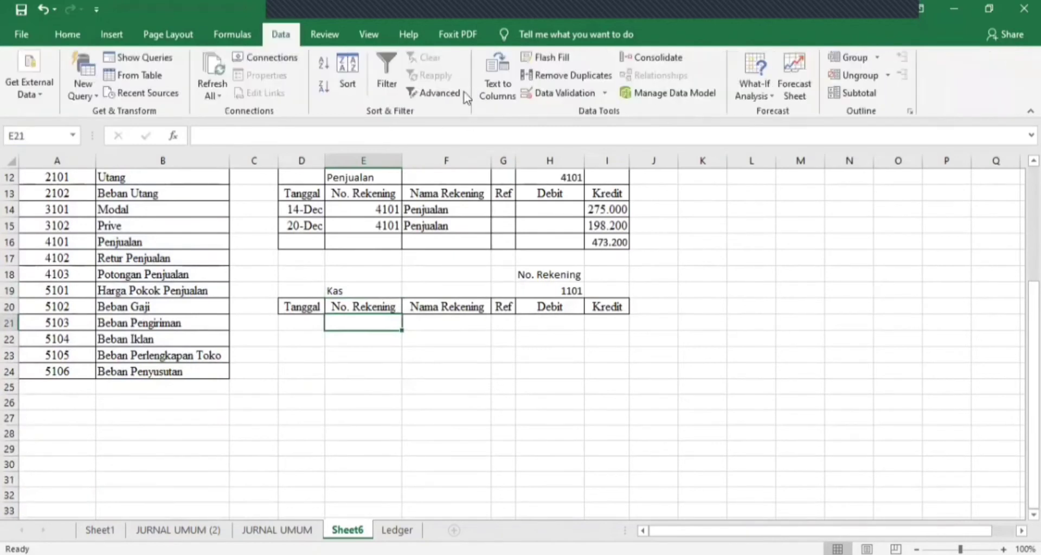
click(434, 93)
click(464, 348)
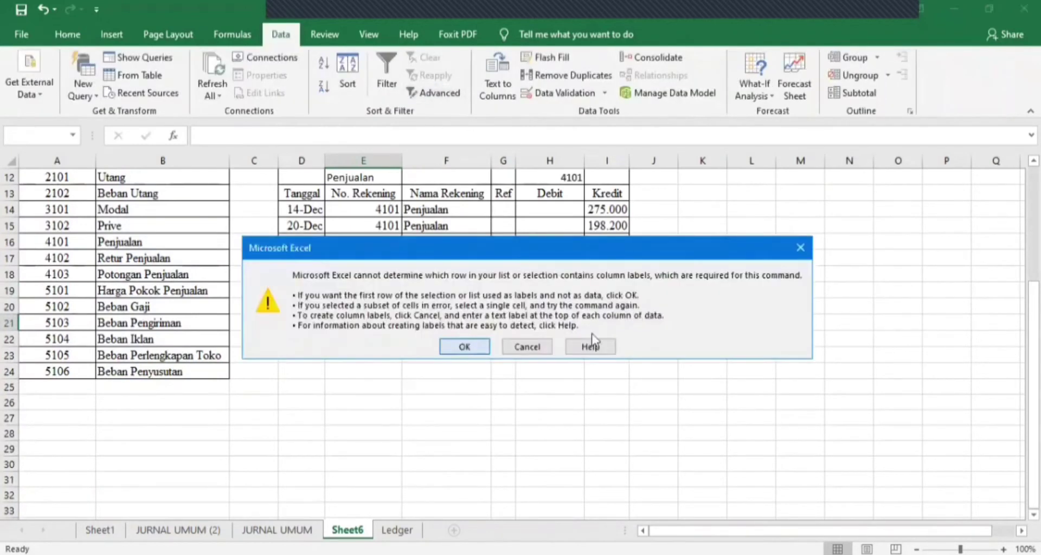
key(Return)
click(614, 347)
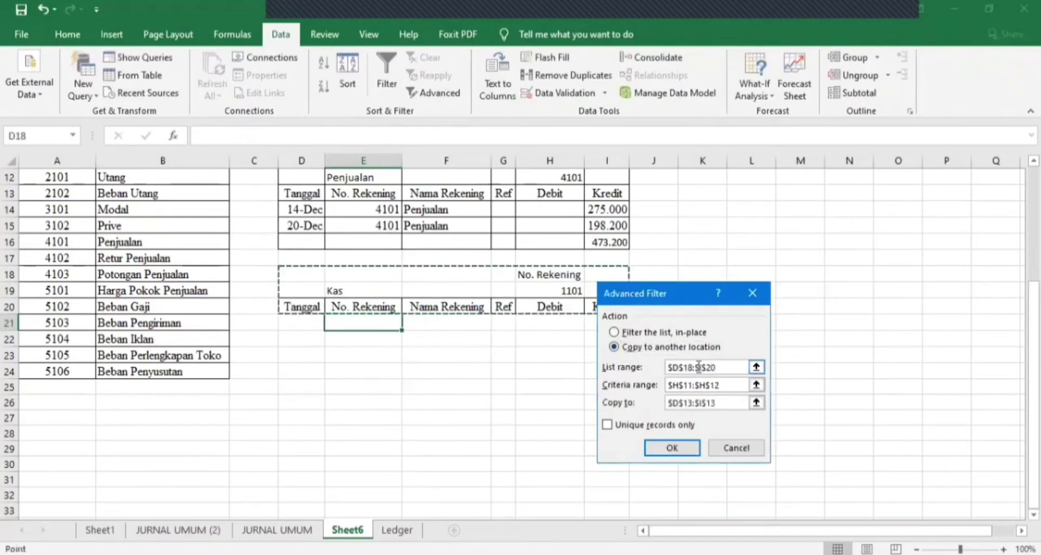
double_click(698, 367)
key(BackSpace)
click(277, 530)
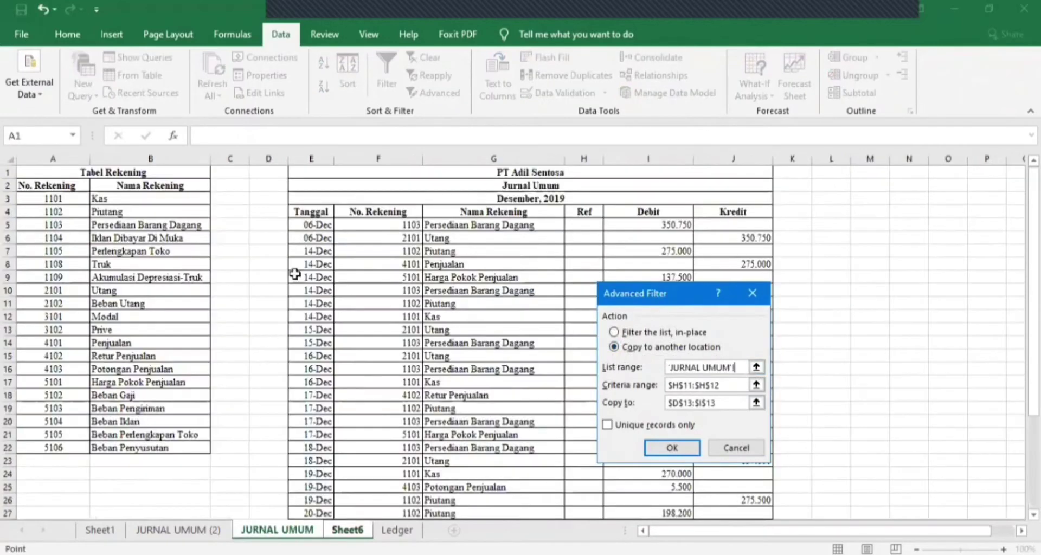
click(321, 210)
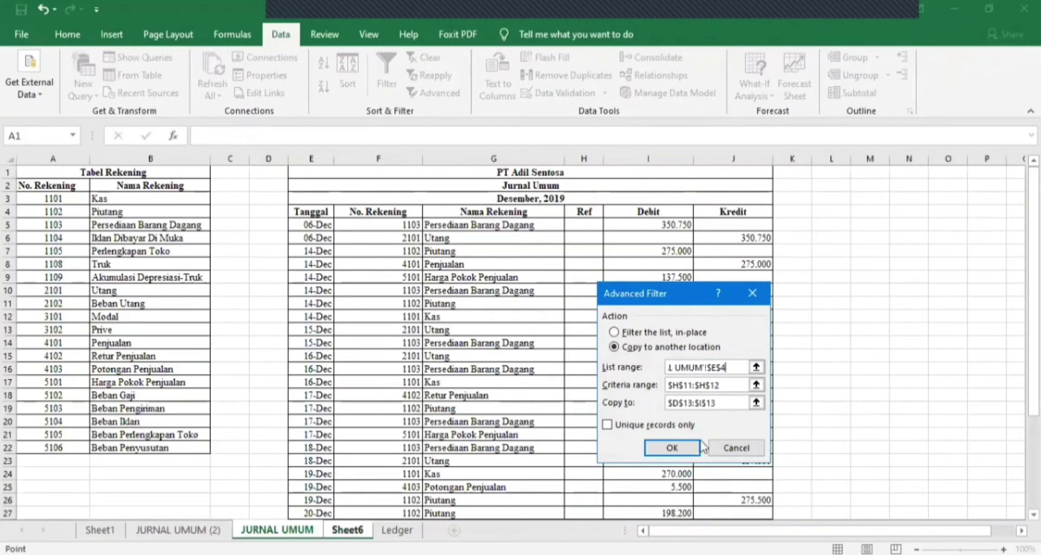
key(ctrl+shift+Right)
key(ctrl+shift+Down)
Step: Set the filter's criteria range to H18:H19 and its copy destination to D20 on Sheet6, and run it
click(720, 384)
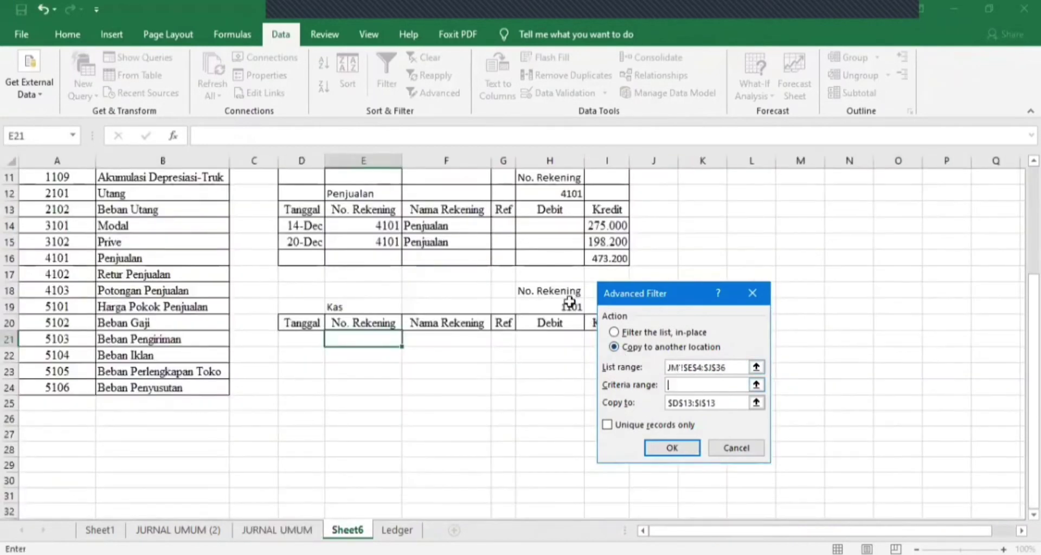
drag(568, 293, 569, 309)
click(717, 402)
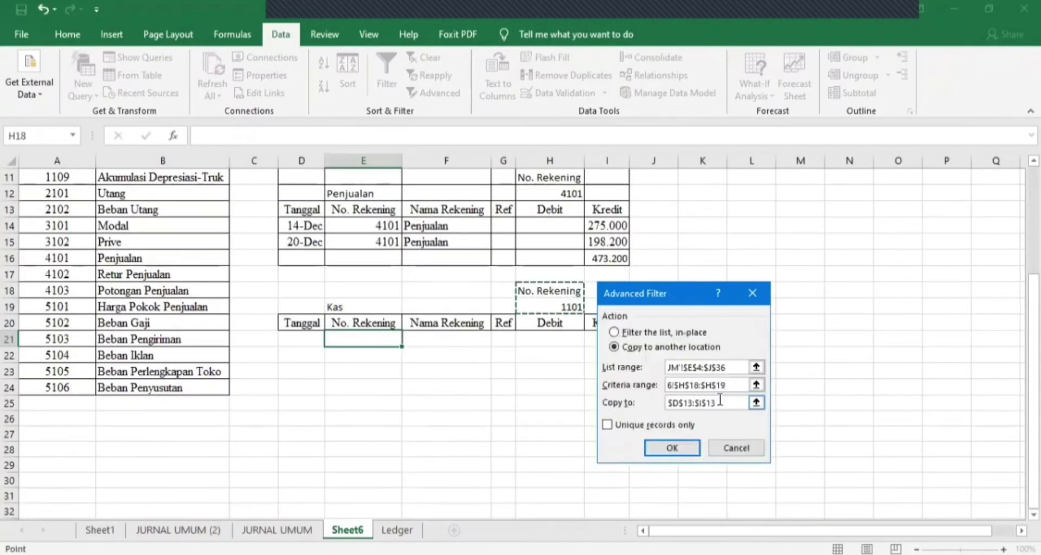
text($)
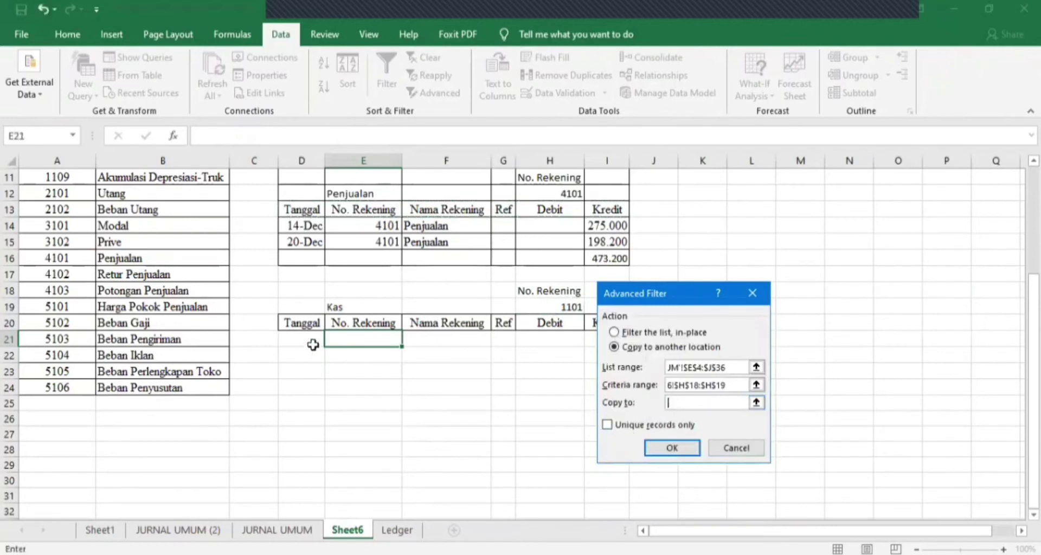
click(290, 324)
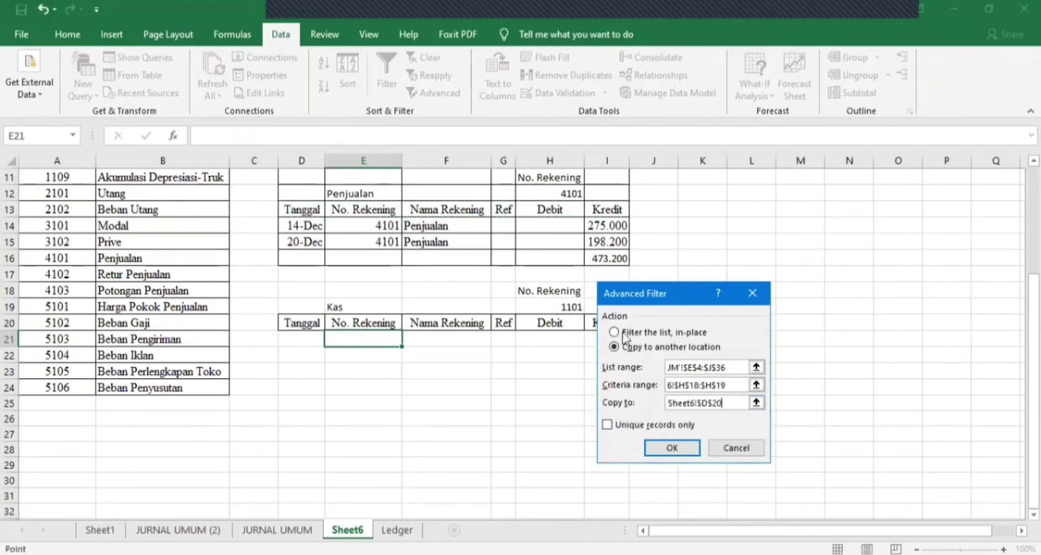
click(672, 448)
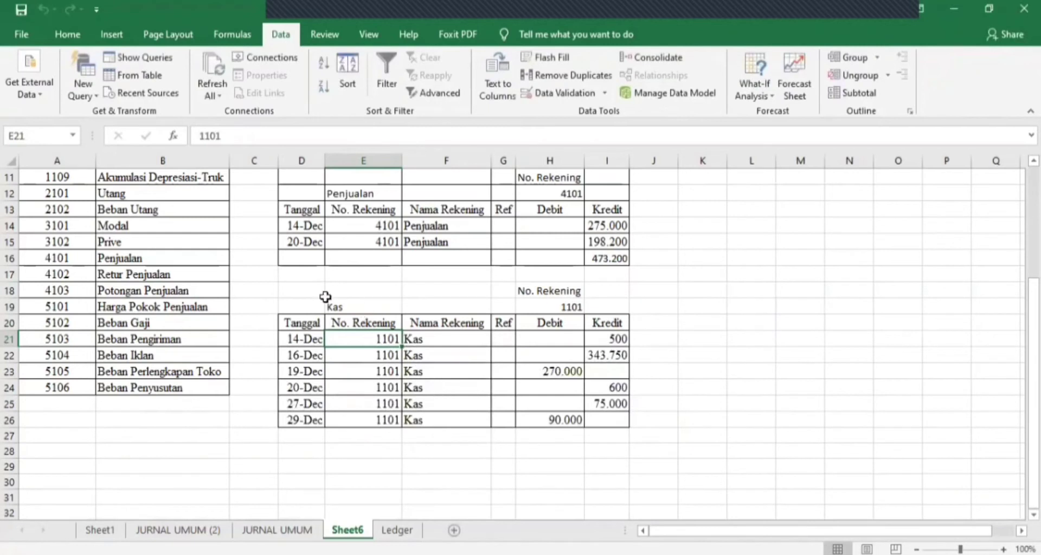
Step: Apply all borders to the Kas ledger block D18:I26 on Sheet6
drag(309, 290, 610, 416)
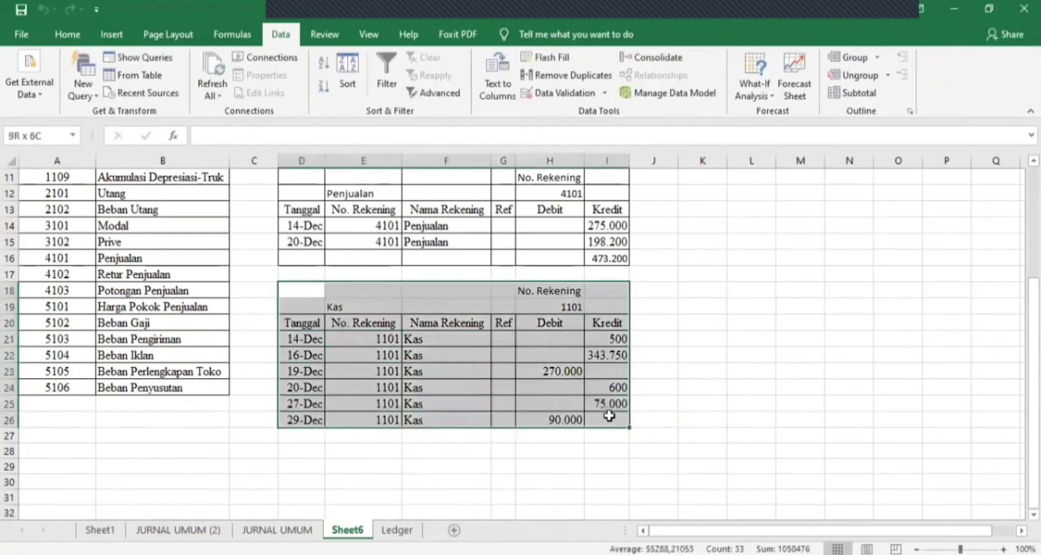
click(67, 34)
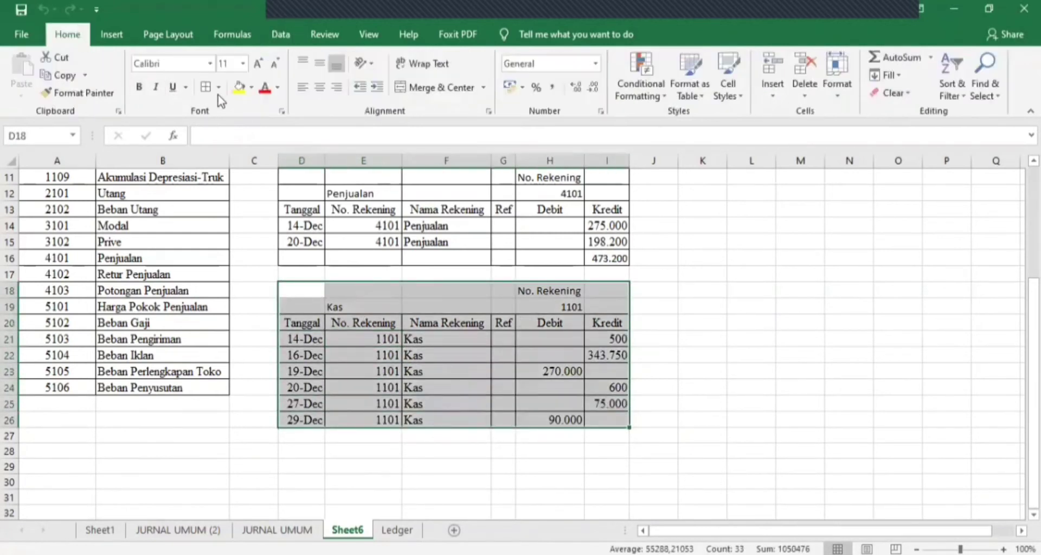
click(206, 87)
click(460, 414)
scroll(564, 434, down, 3)
click(429, 335)
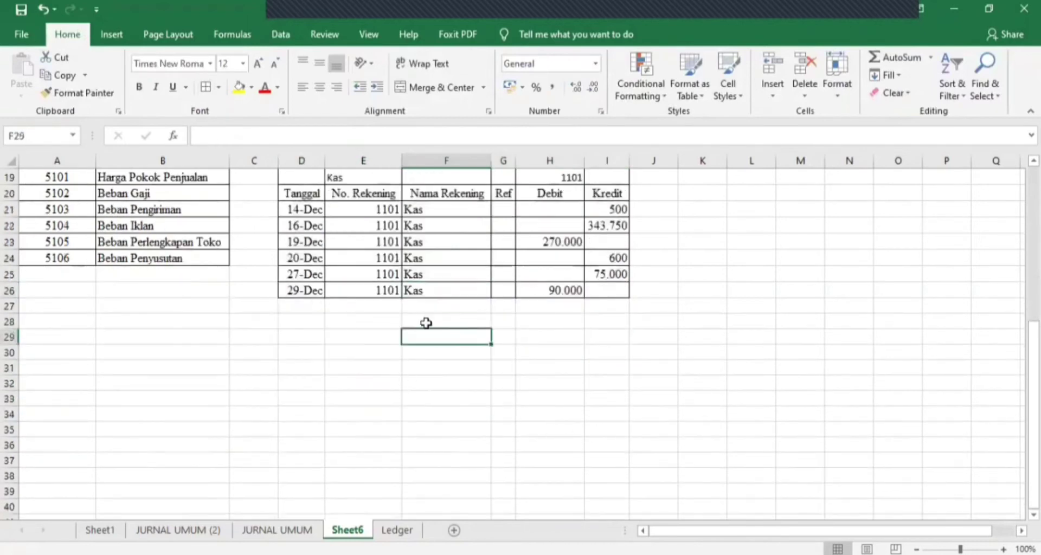
Step: Extend the all-borders formatting of the Kas ledger block through row 27, covering D18:I27
scroll(426, 323, up, 2)
drag(317, 228, 609, 371)
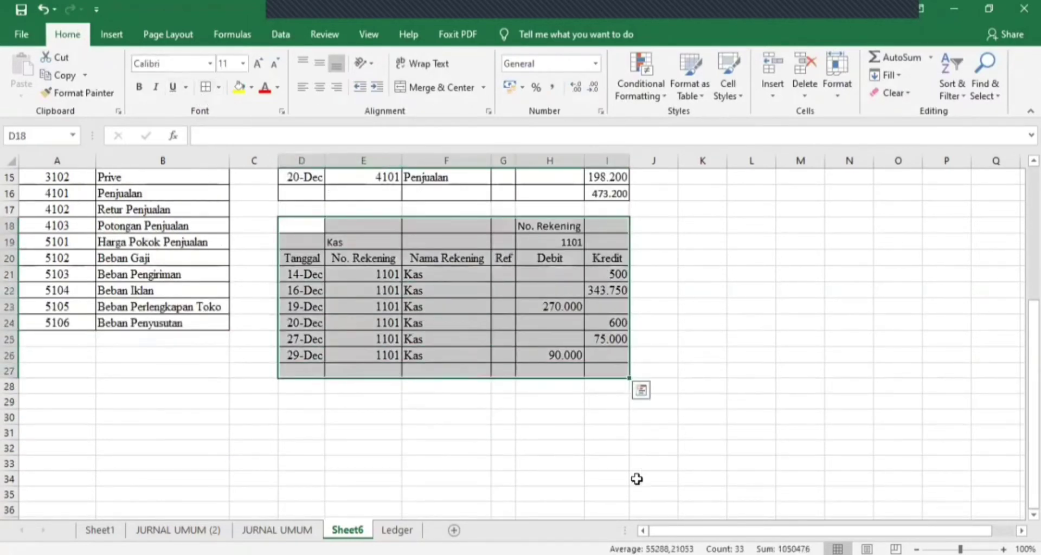
click(552, 386)
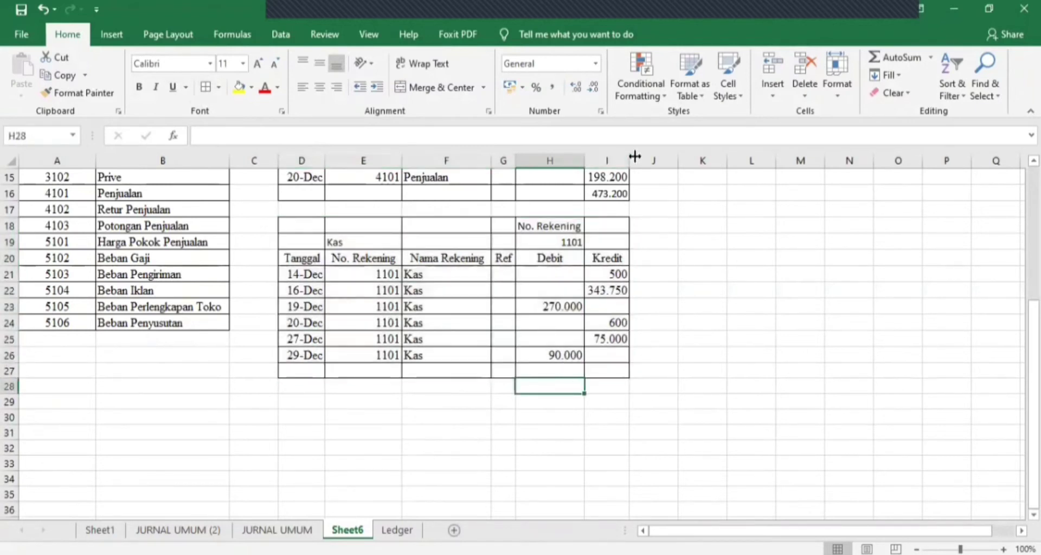
Step: Compute the Kas balance in H27 as debits minus credits with =SUM(H21:H26)-(SUM(I21:I26)), accepting the suggested parenthesis correction
click(542, 370)
text(=)
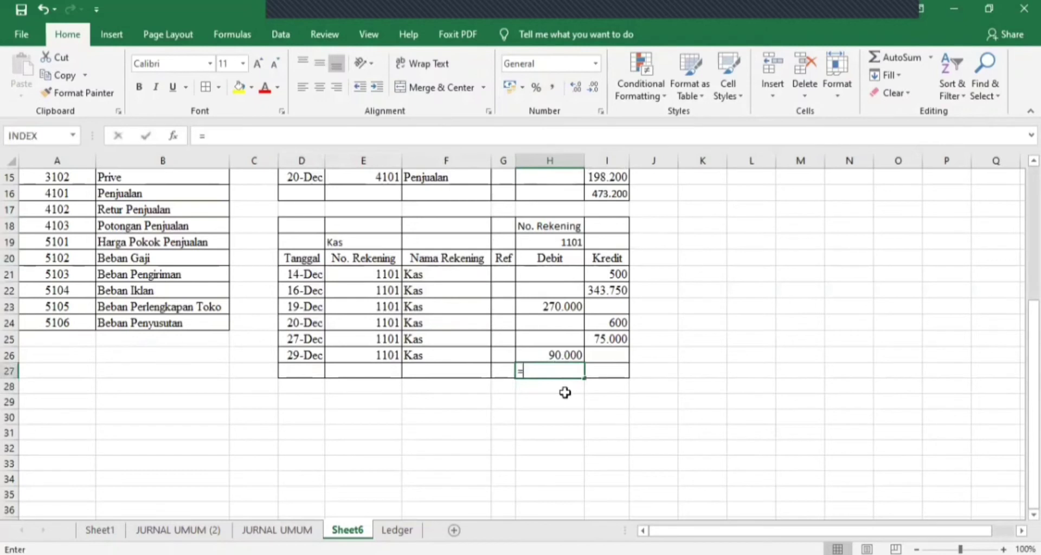
text(SUM()
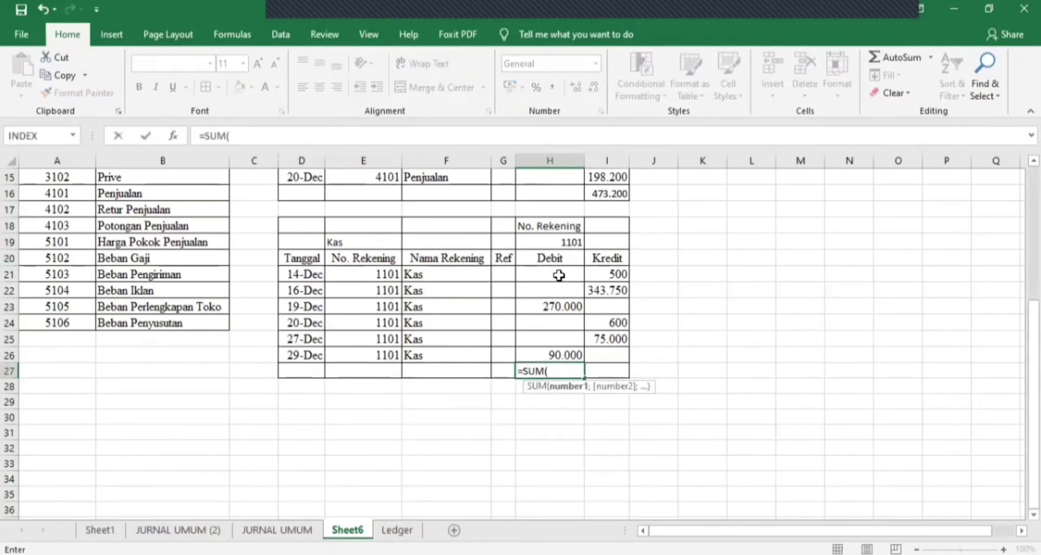
drag(559, 274, 561, 355)
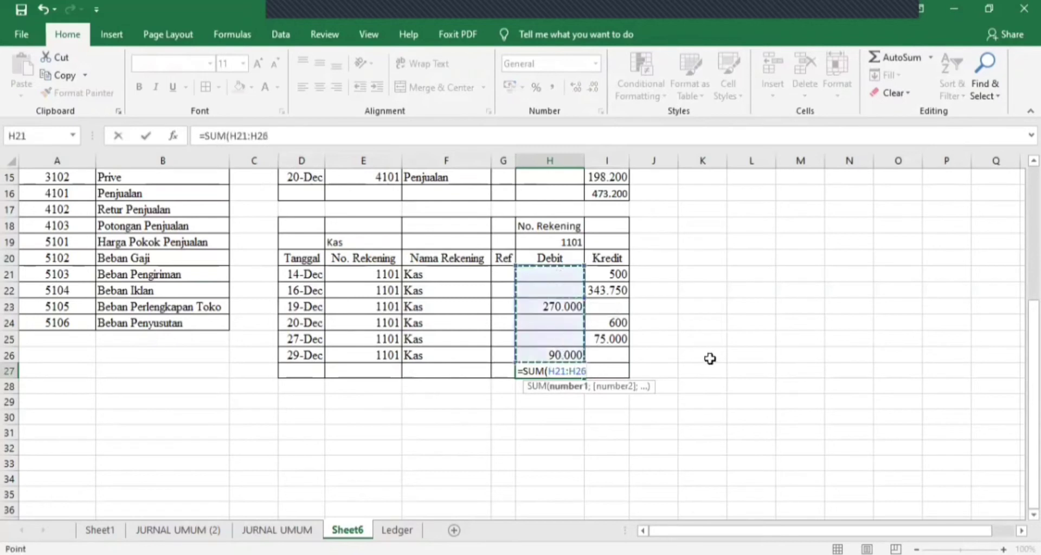
text()-()
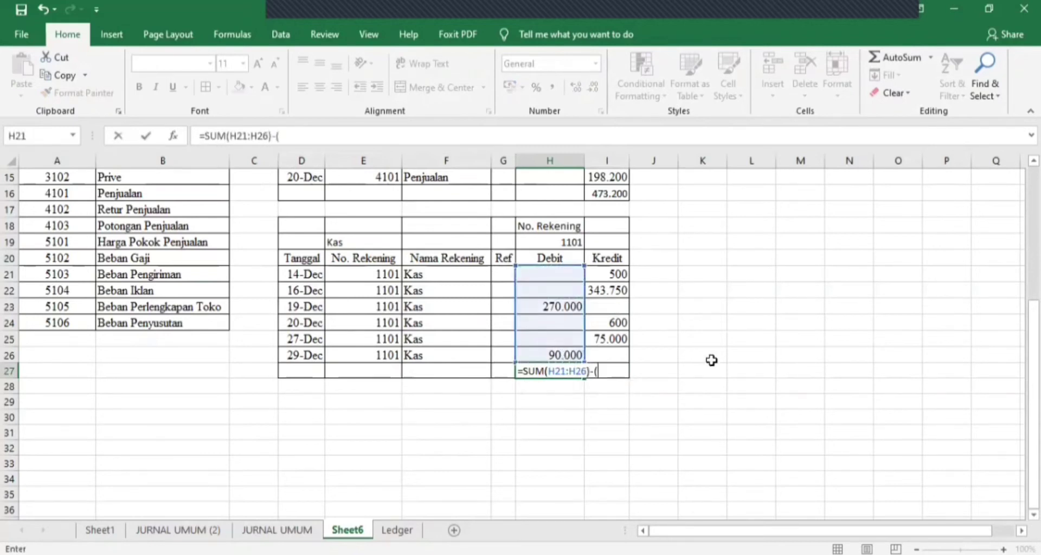
text(SUM)
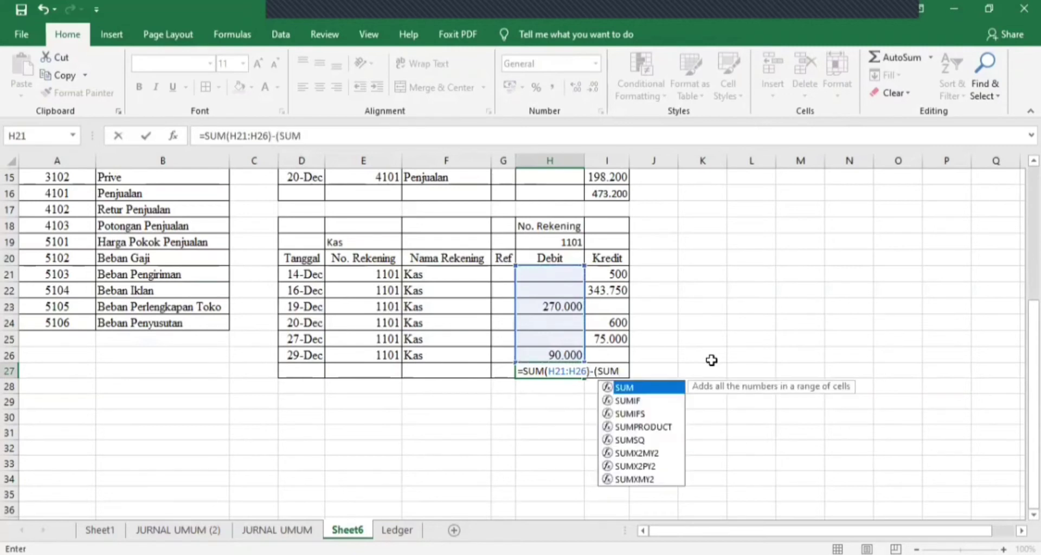
text(()
drag(597, 274, 608, 355)
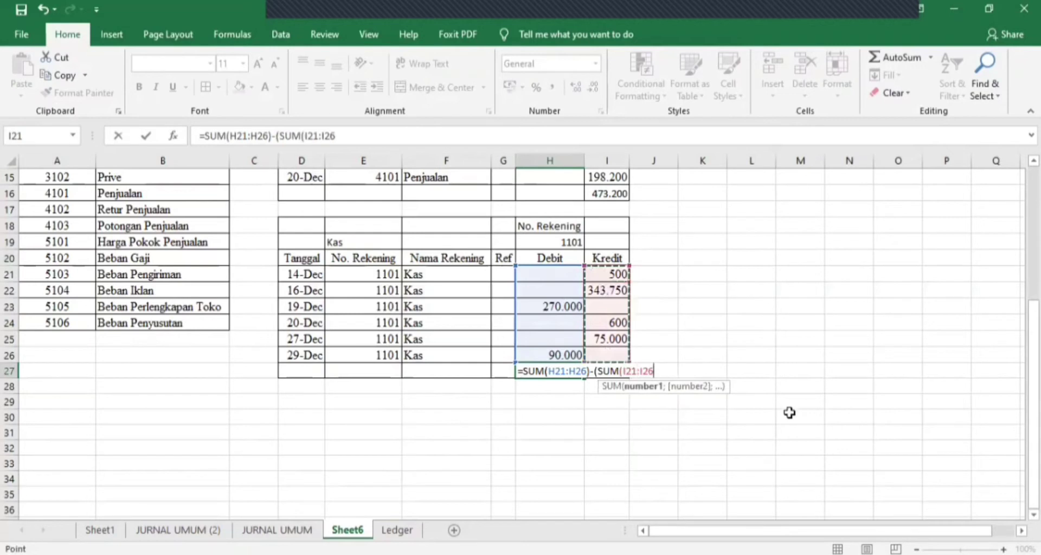
text())))
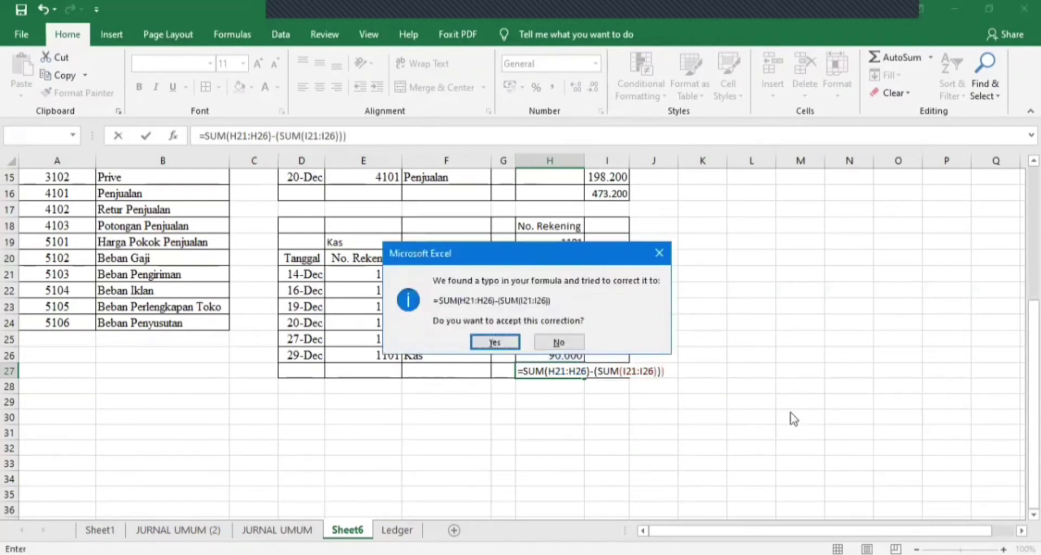
key(Return)
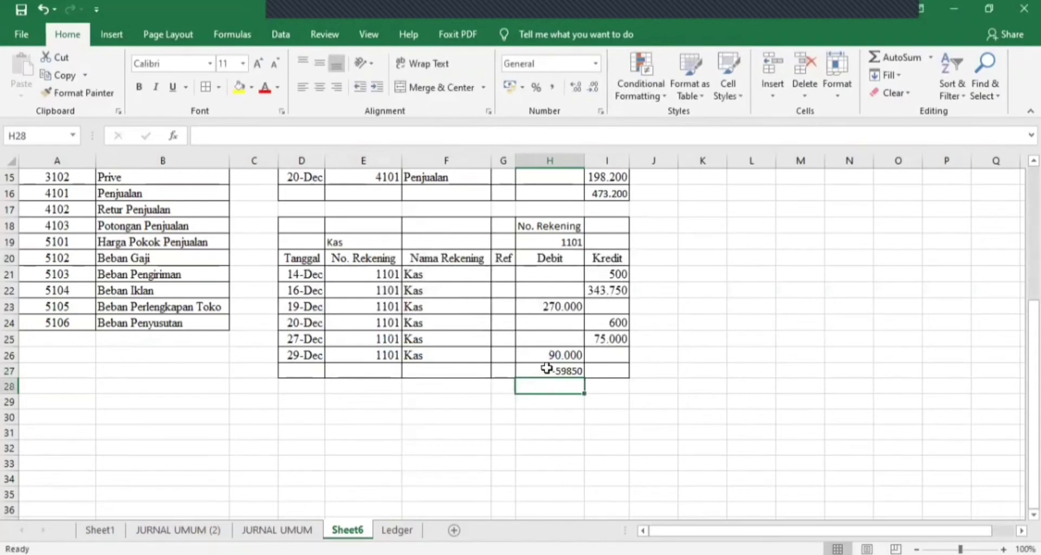
Step: Review the Kas balance formula in H27 and the source journal entries on JURNAL UMUM, returning to Sheet6
scroll(543, 374, up, 2)
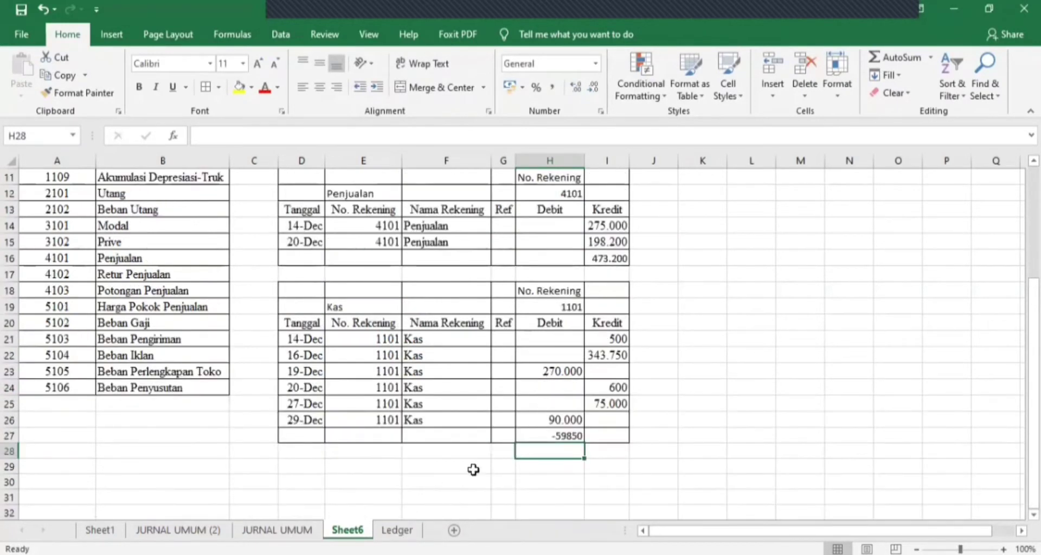
click(536, 434)
click(341, 138)
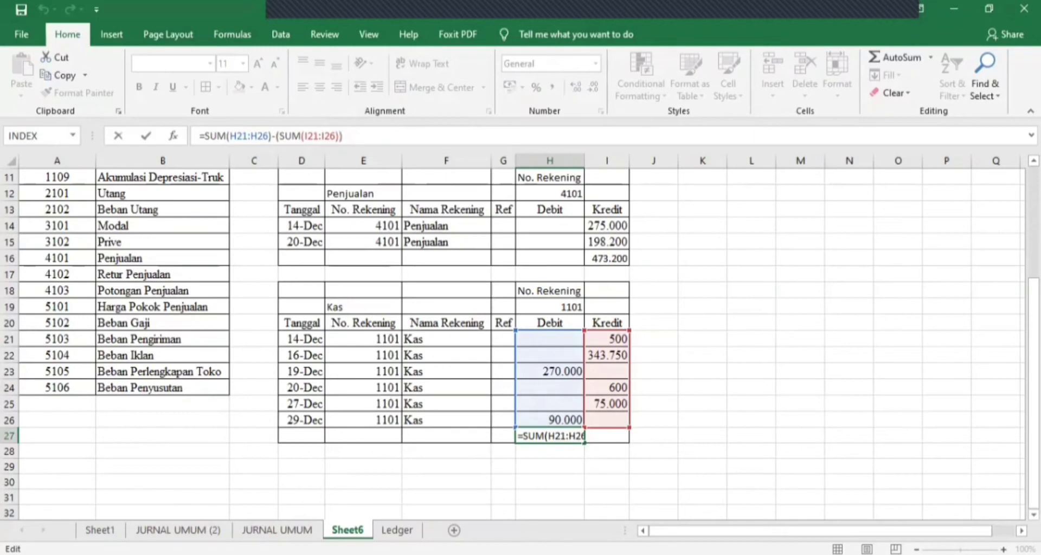
click(277, 530)
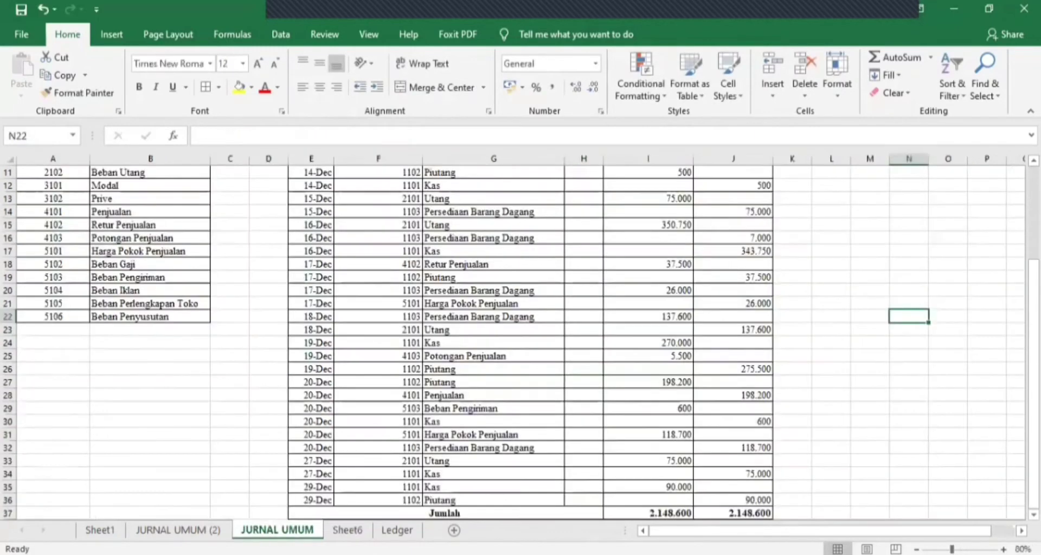
scroll(374, 433, up, 3)
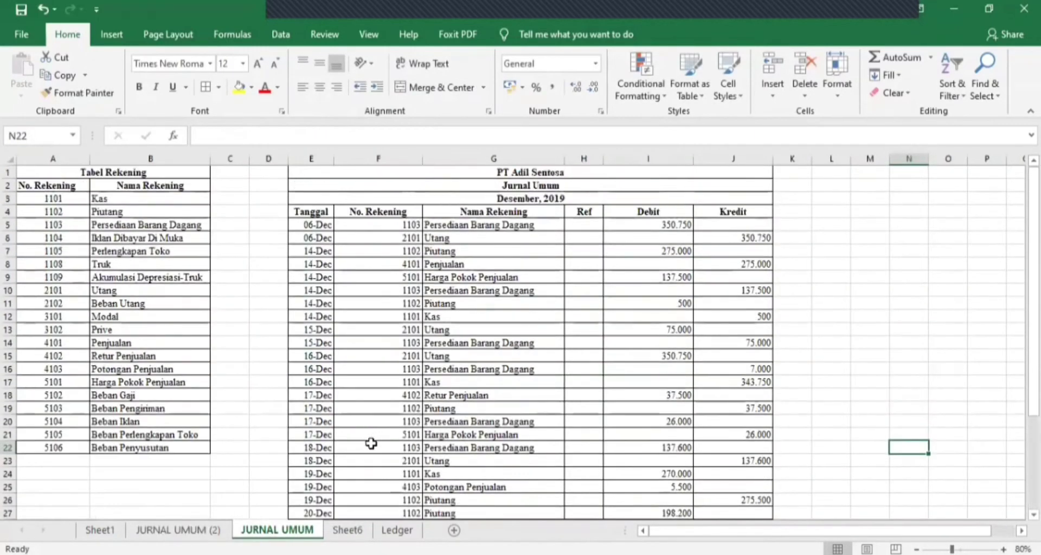
scroll(367, 441, down, 3)
key(ctrl+Page_Down)
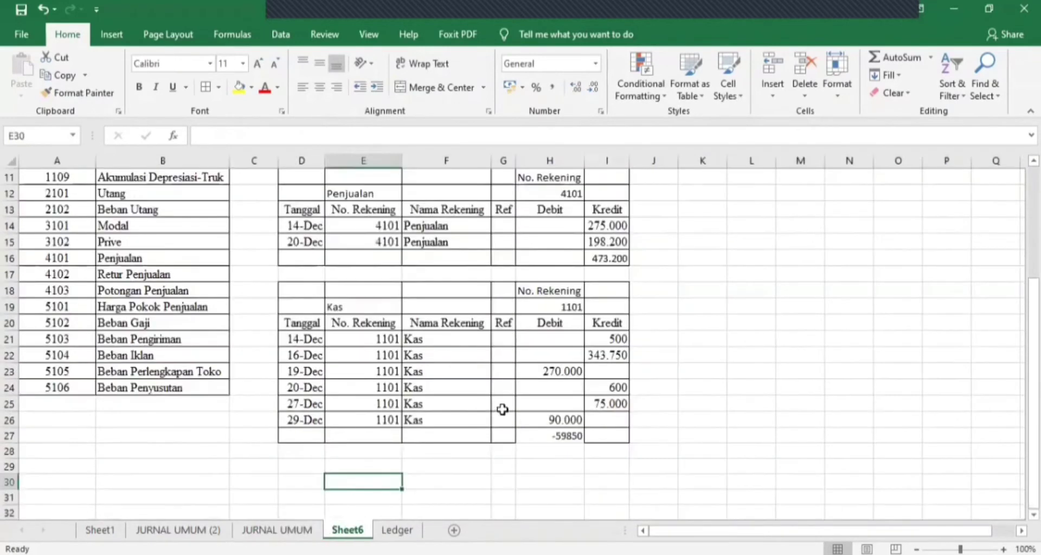
Step: Look over the Penjualan and Kas ledger blocks on Sheet6, from their account name lookups to their balance rows
scroll(500, 411, up, 1)
scroll(586, 453, down, 1)
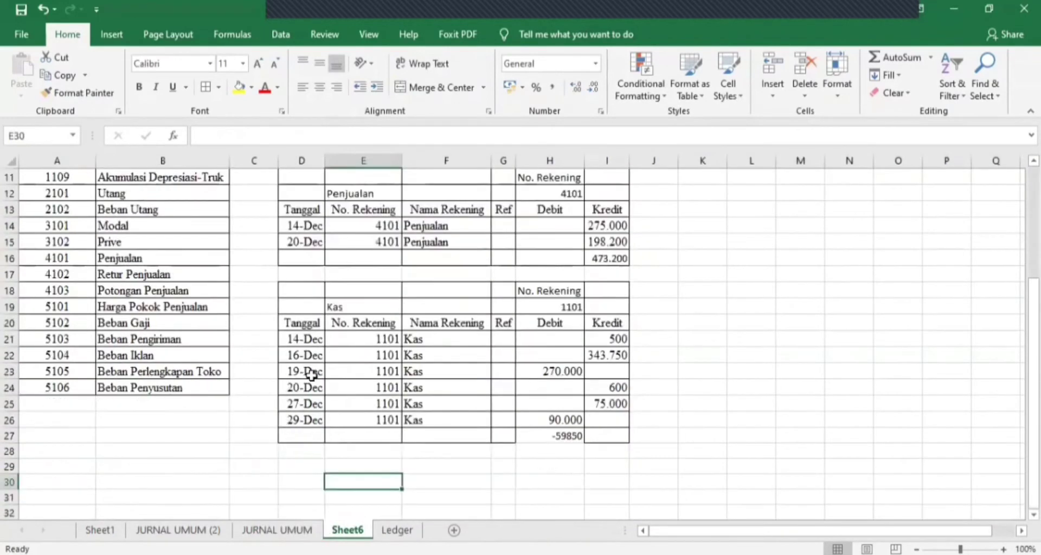
drag(295, 291, 613, 436)
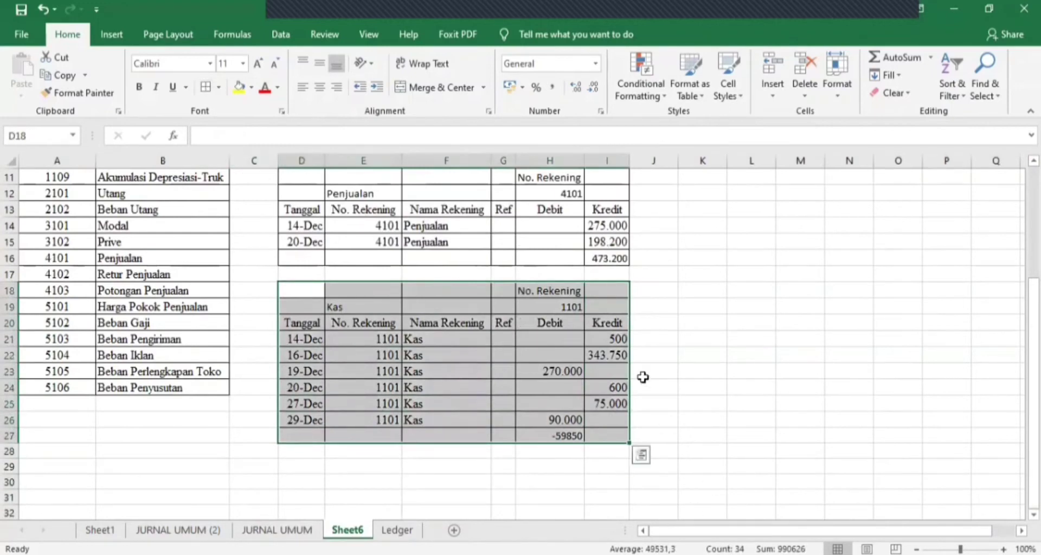
click(643, 357)
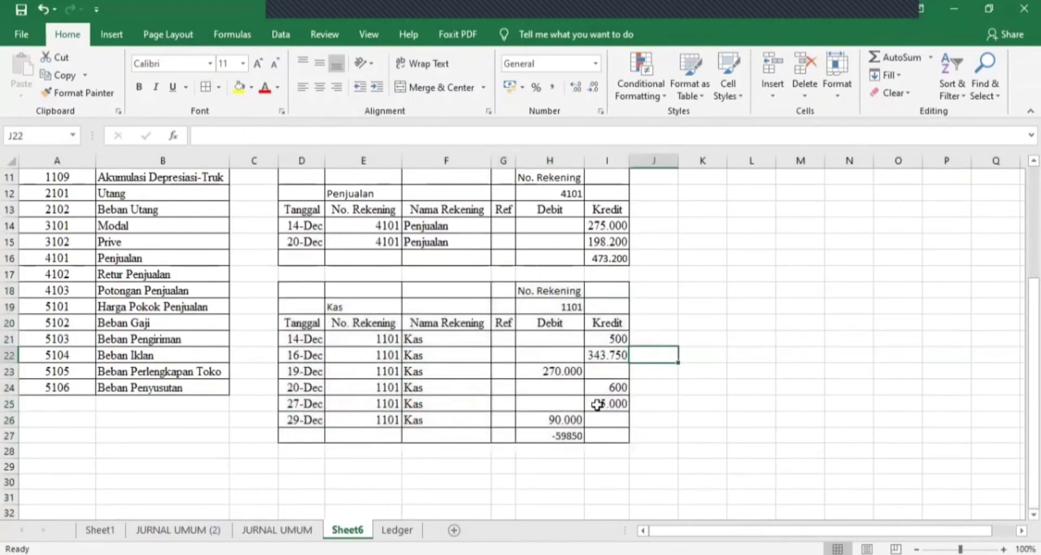
scroll(623, 374, up, 1)
click(653, 325)
scroll(673, 363, up, 1)
scroll(596, 347, down, 2)
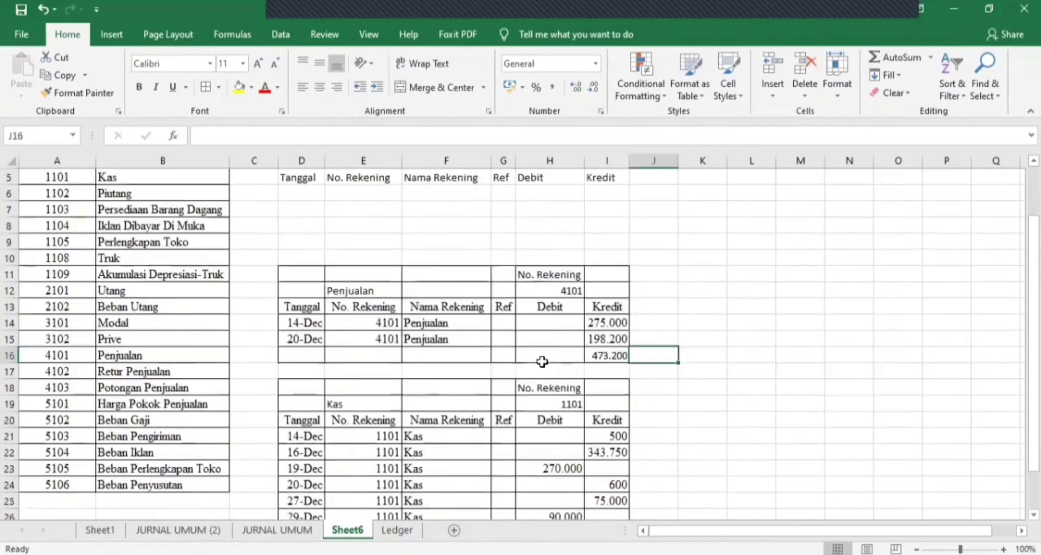
scroll(557, 346, up, 1)
scroll(557, 346, up, 2)
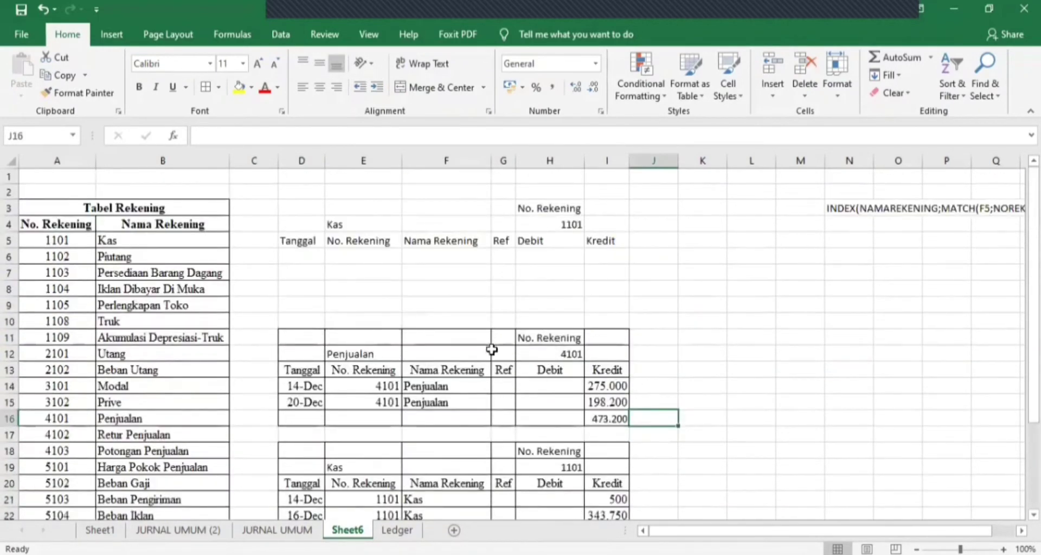
scroll(492, 374, down, 1)
scroll(341, 311, up, 1)
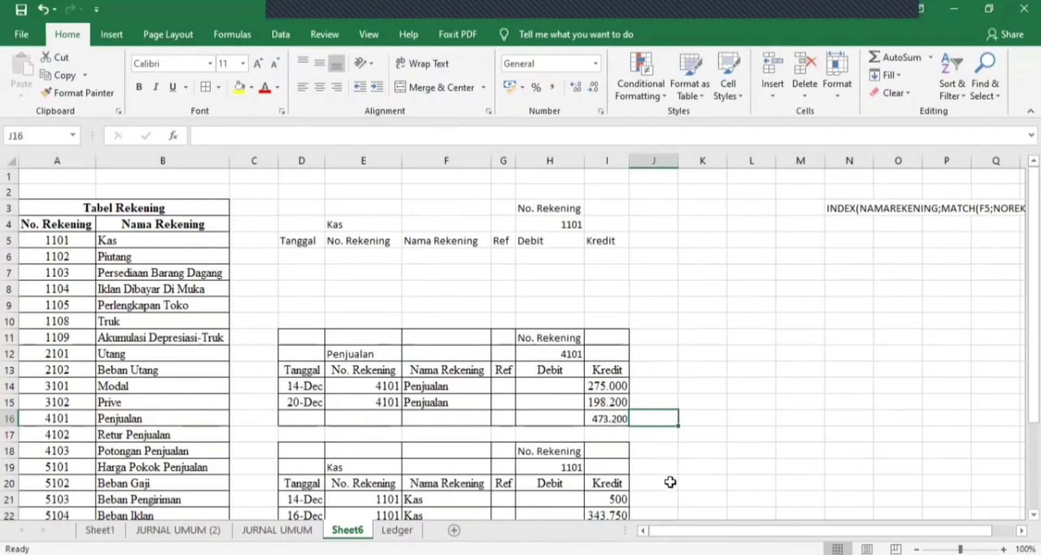
scroll(527, 403, down, 3)
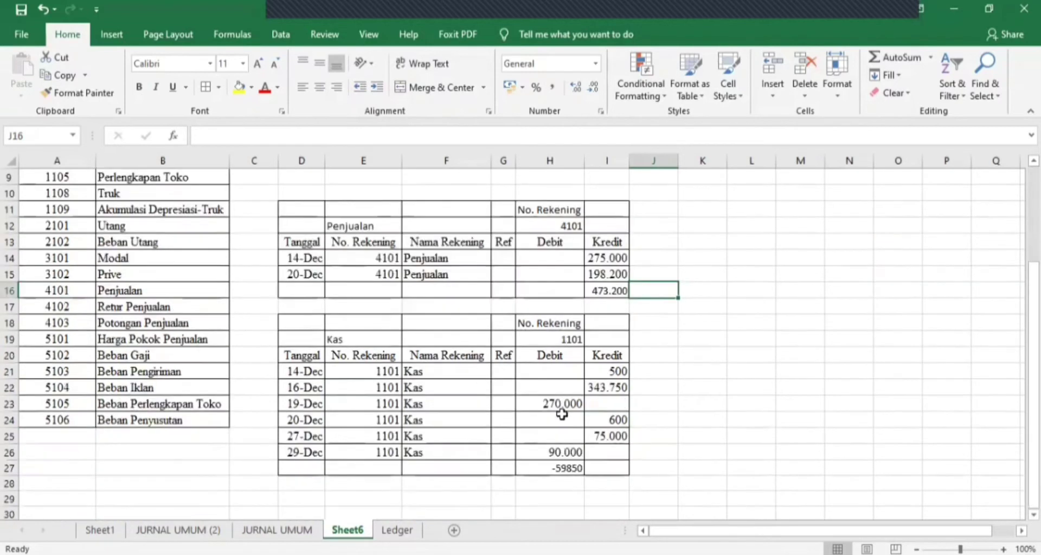
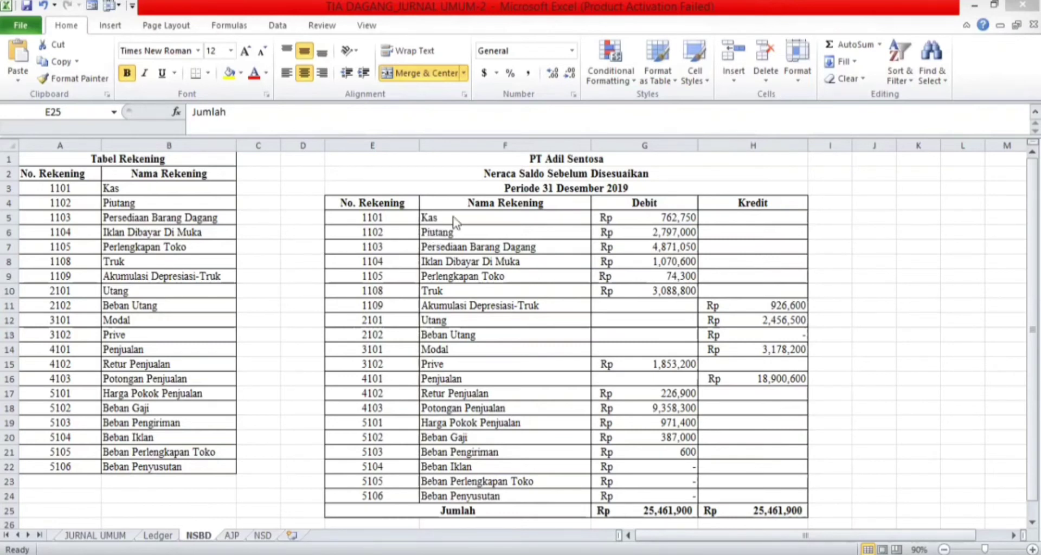
Step: Clear the account names in F5:F24 of the Neraca Saldo Sebelum Disesuaikan table on the NSBD sheet
drag(454, 221, 465, 496)
key(Delete)
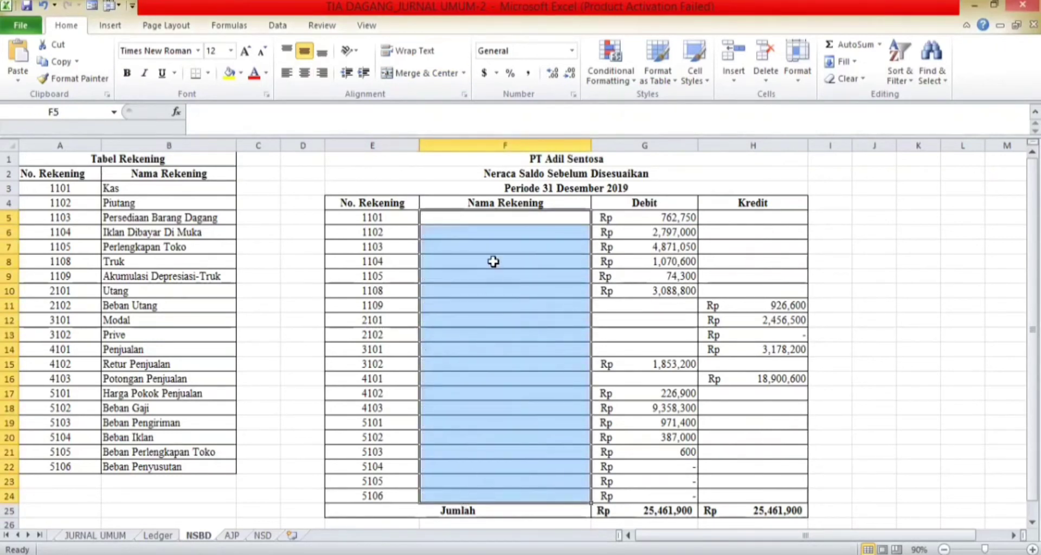
click(487, 223)
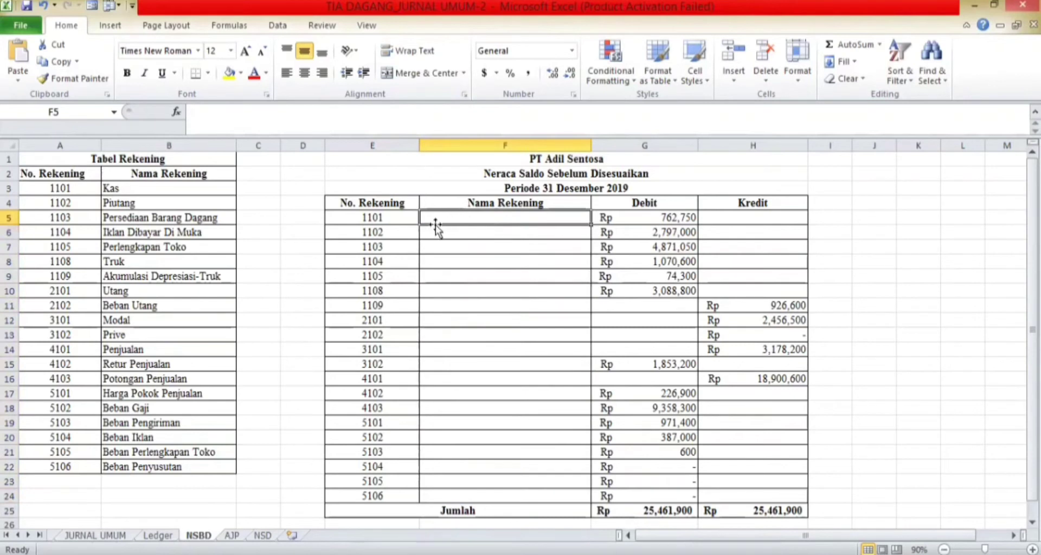
Step: Begin an INDEX formula in F5 for the Kas account name, using the absolute range $A$3:$B$22 of Tabel Rekening as its array
click(404, 221)
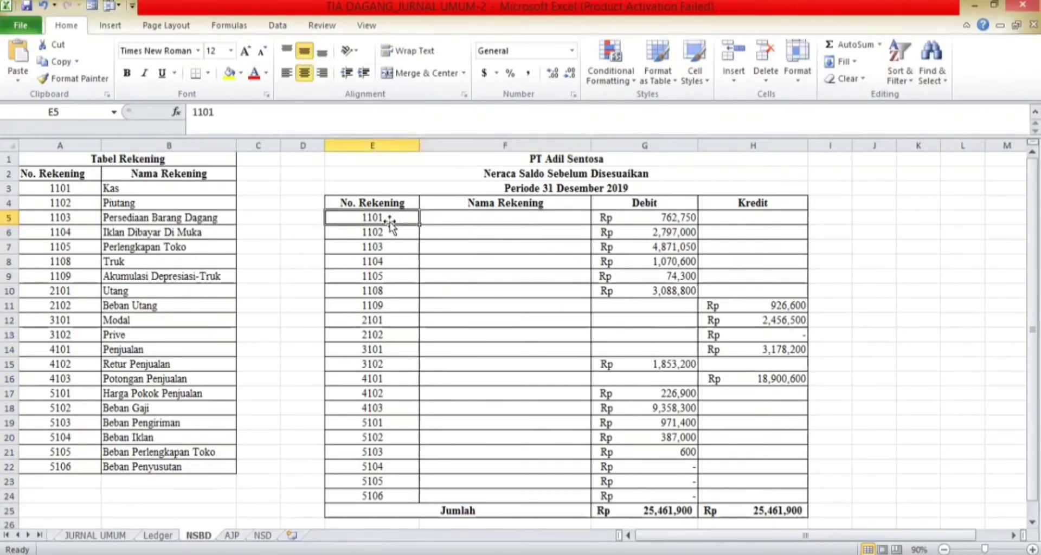
click(438, 220)
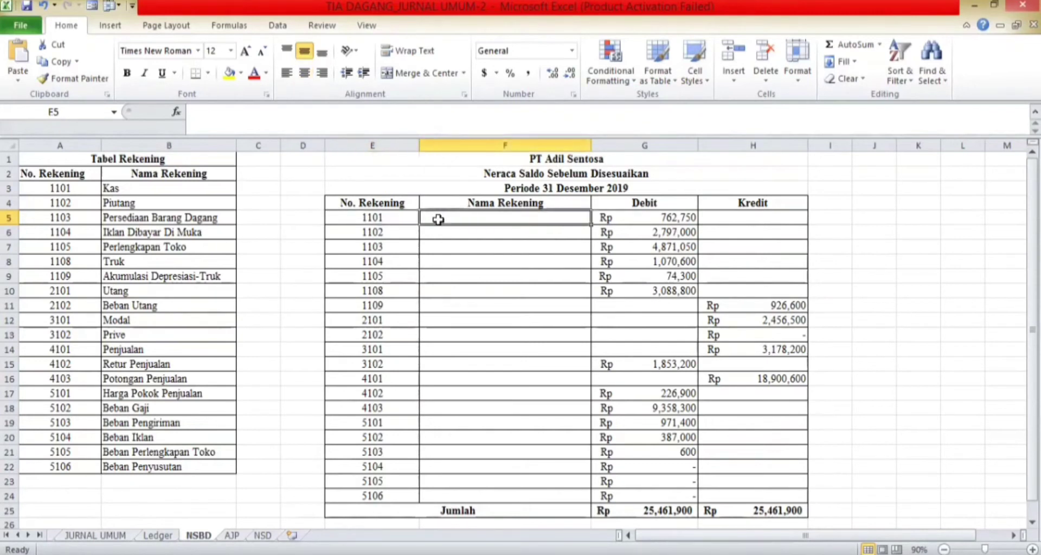
text(=i)
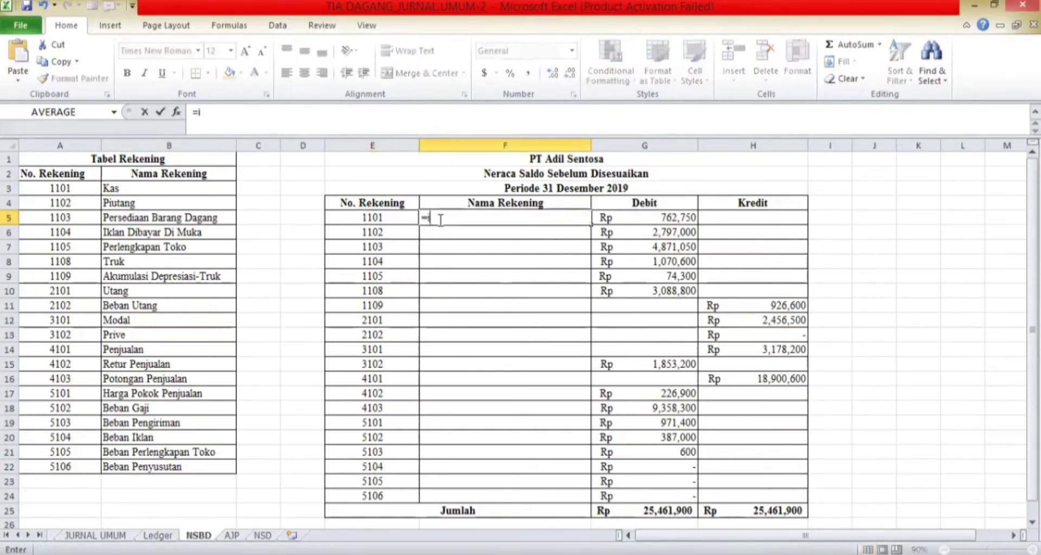
text(n)
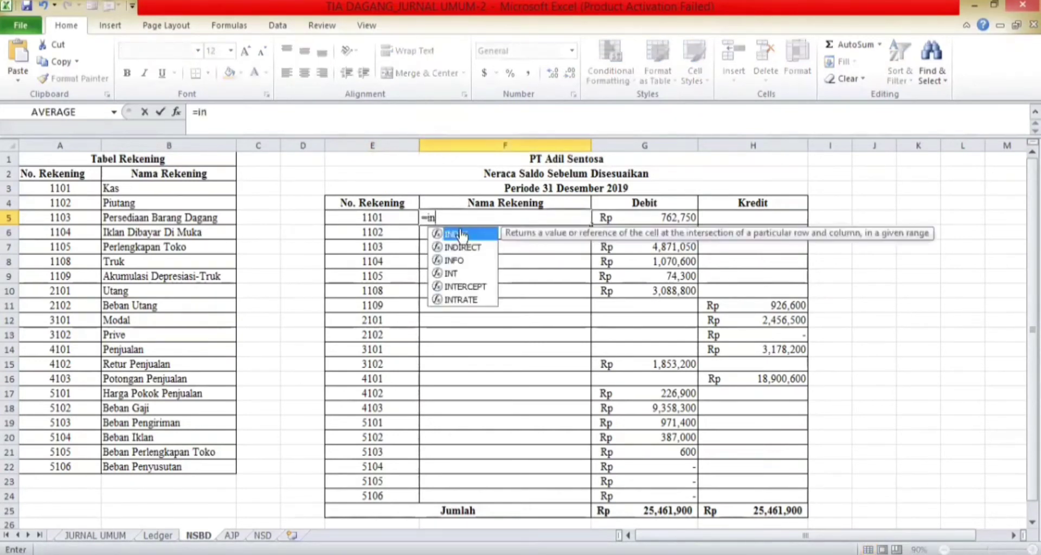
double_click(451, 235)
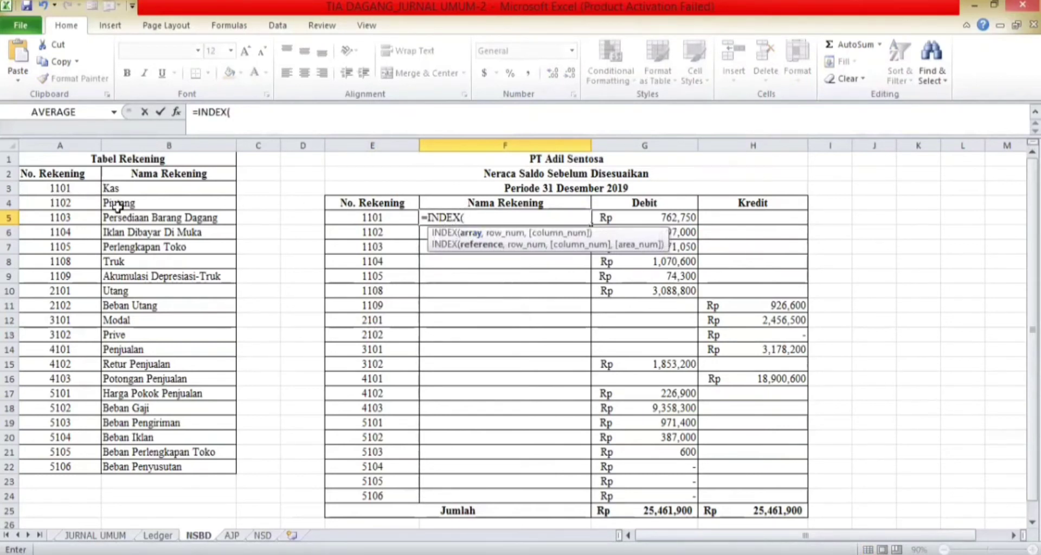
click(58, 192)
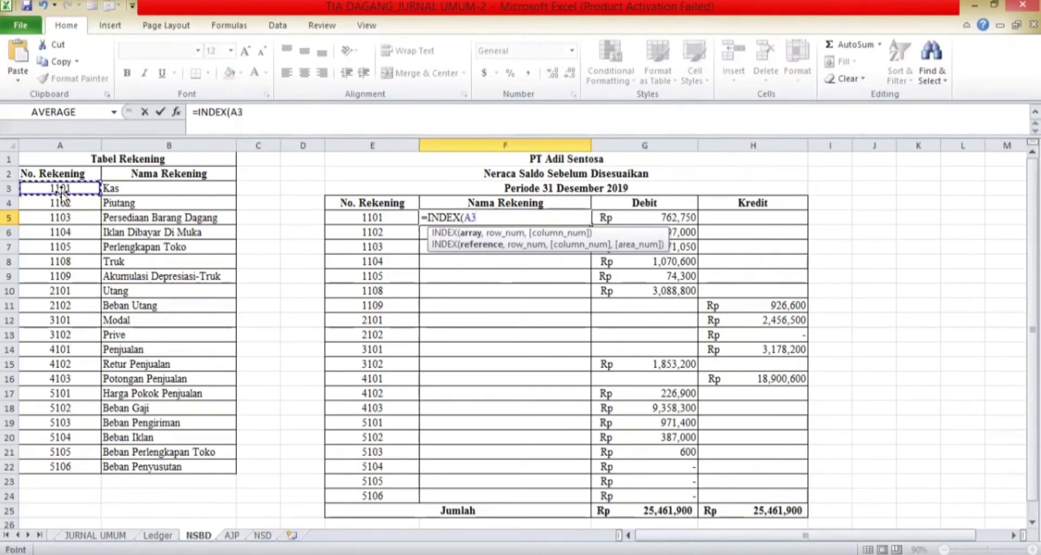
drag(57, 189, 133, 194)
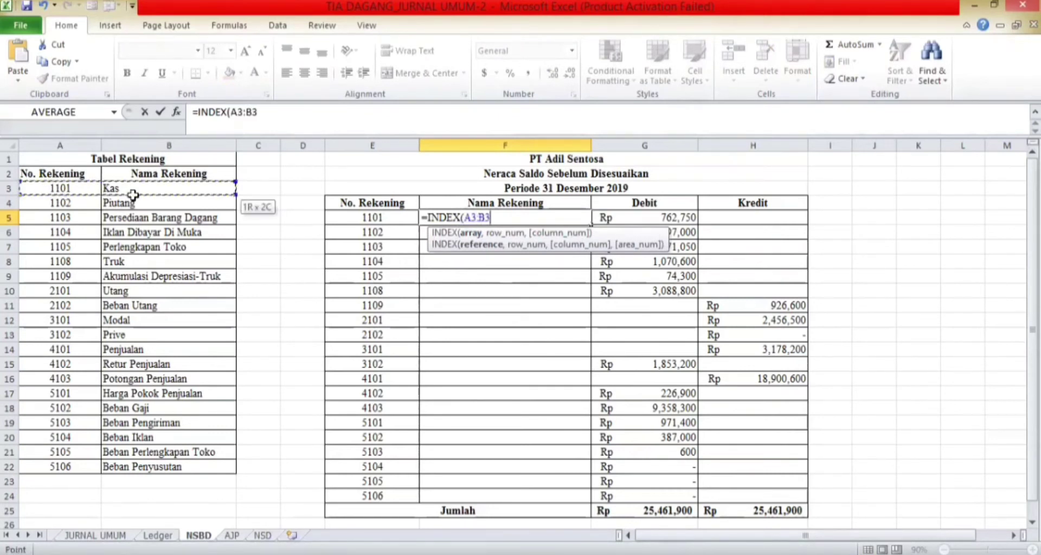
drag(182, 457, 183, 468)
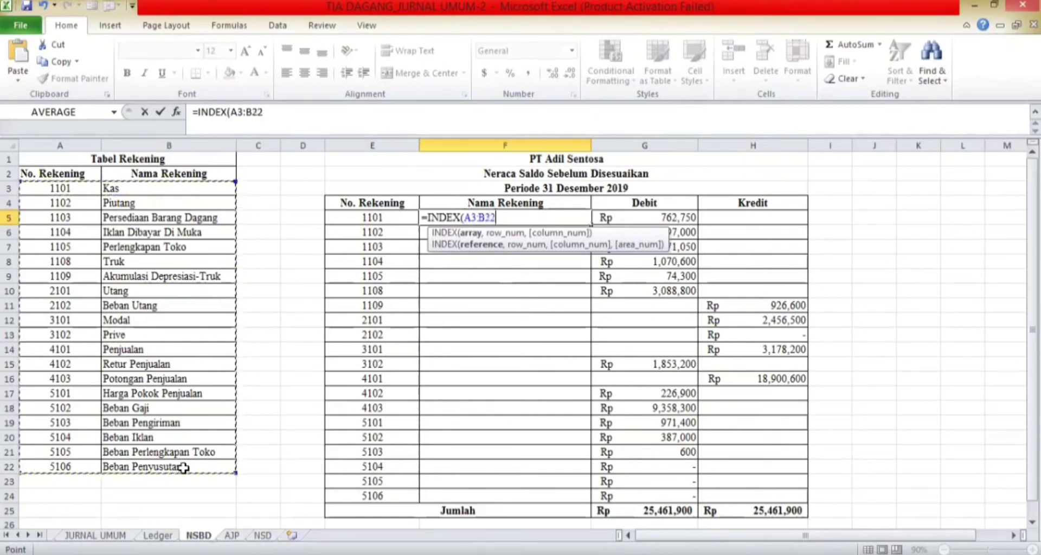
key(F4)
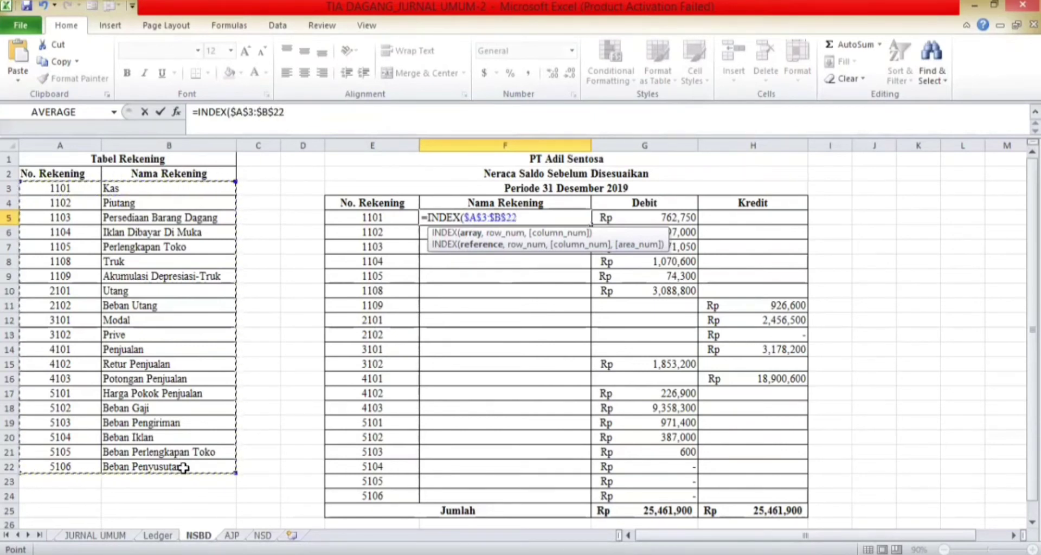
text(,)
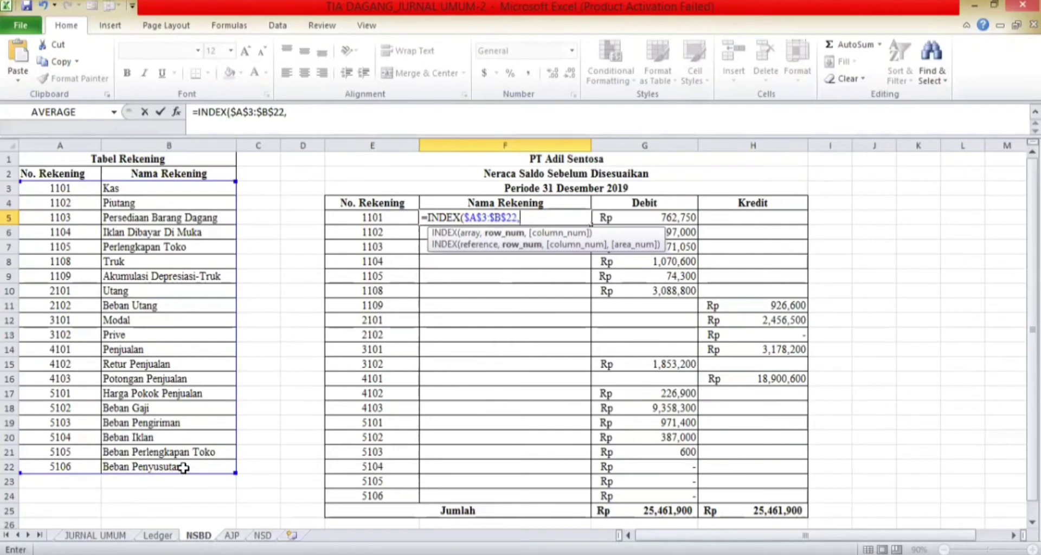
Step: Complete the F5 formula with MATCH(E5,$A$3:$A$22,0) as the row number and 2 as the column number
text(mat)
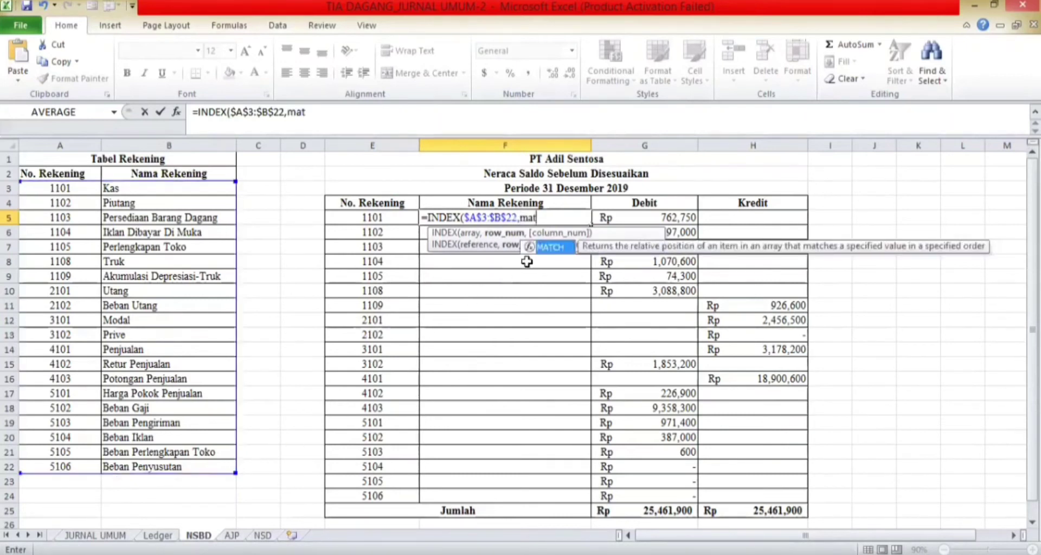
double_click(553, 247)
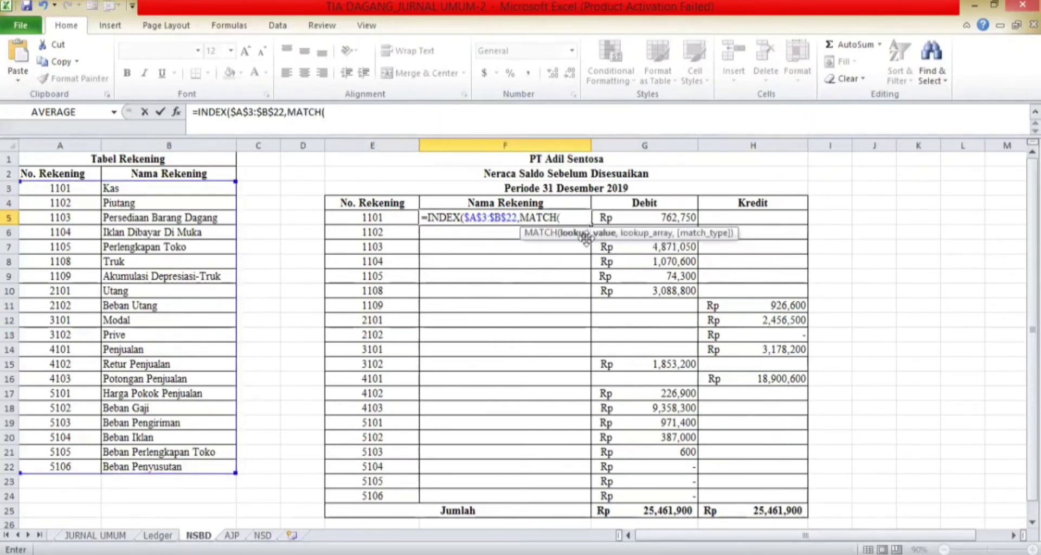
click(382, 218)
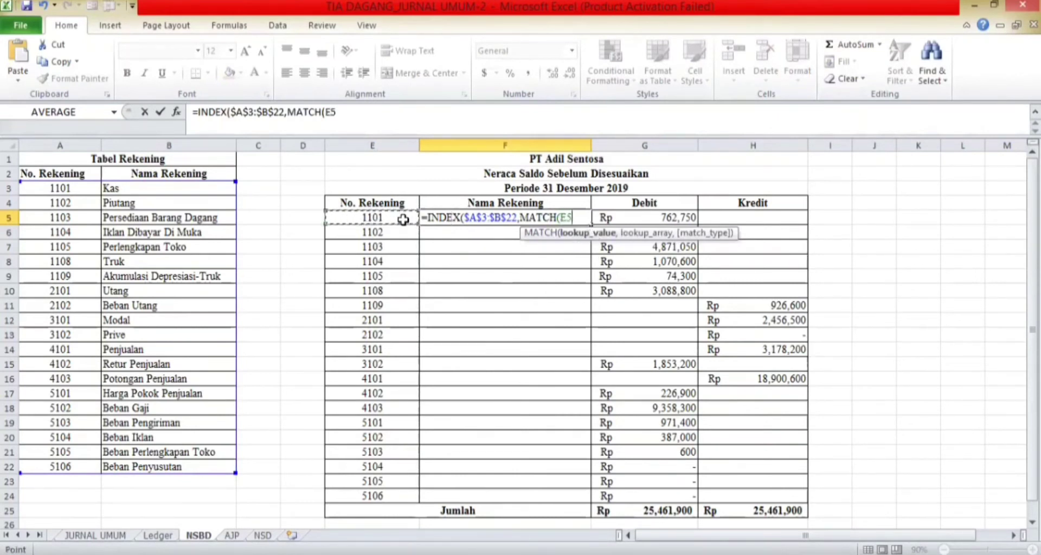
text(,)
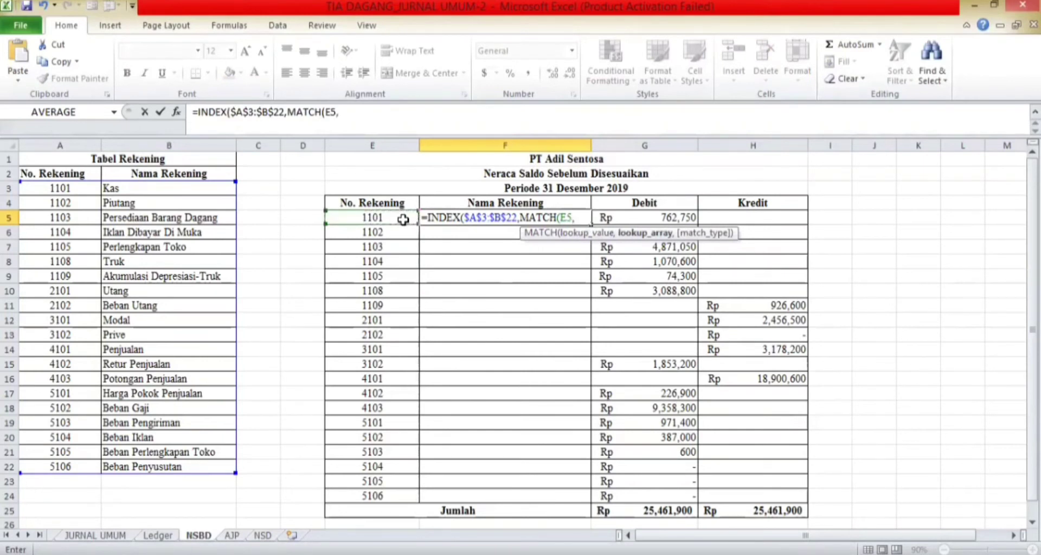
click(66, 189)
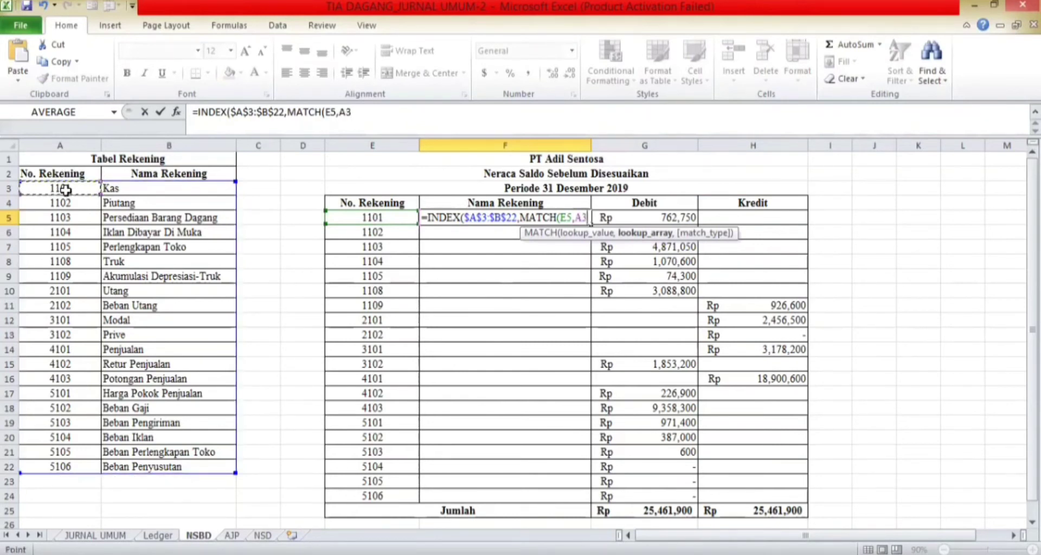
drag(71, 190, 66, 465)
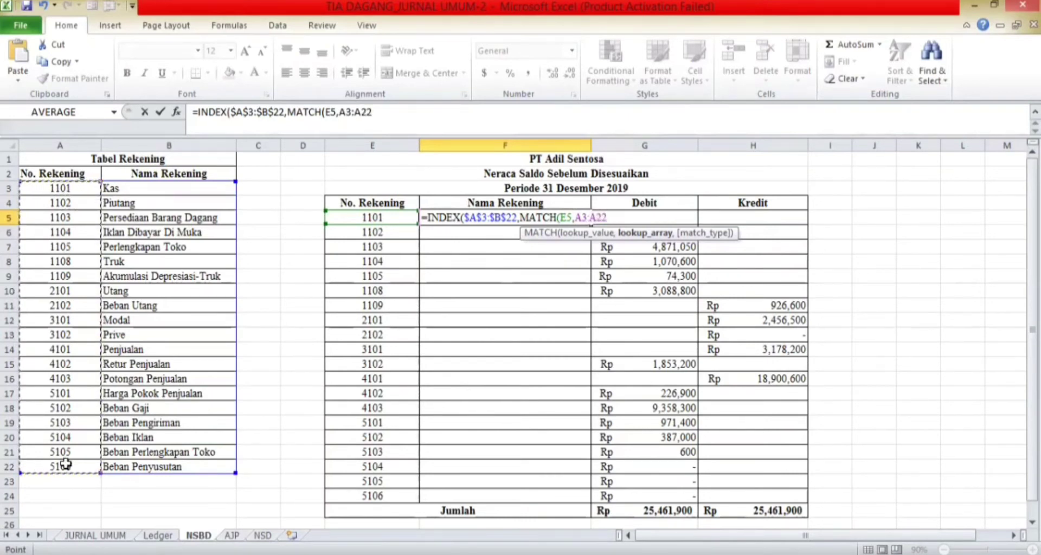
key(F4)
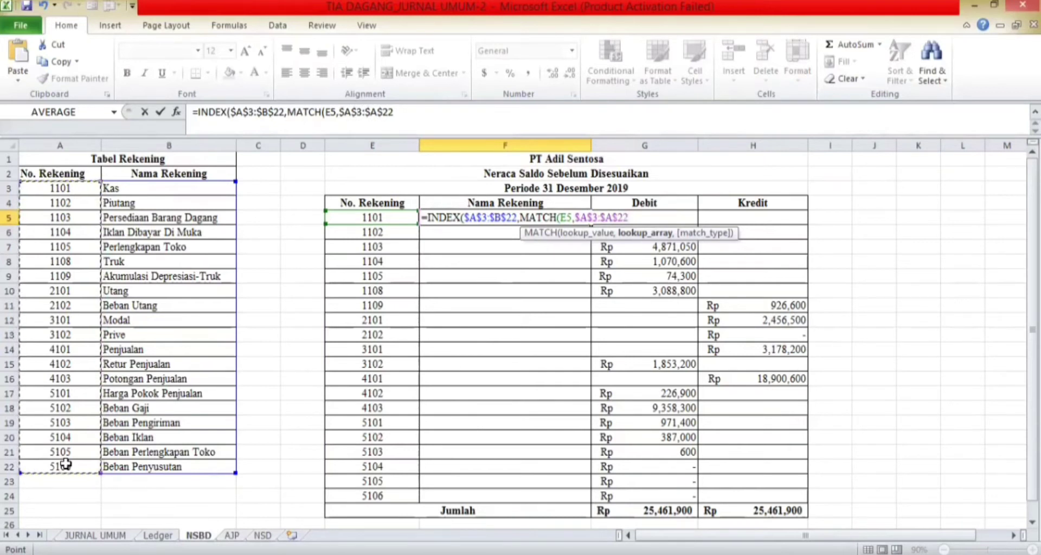
text(,)
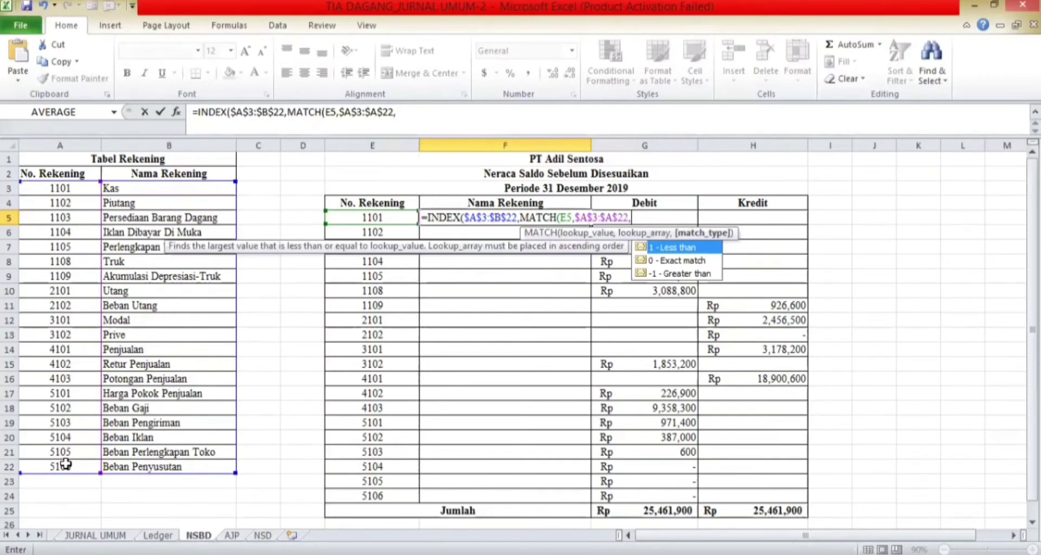
text(0))
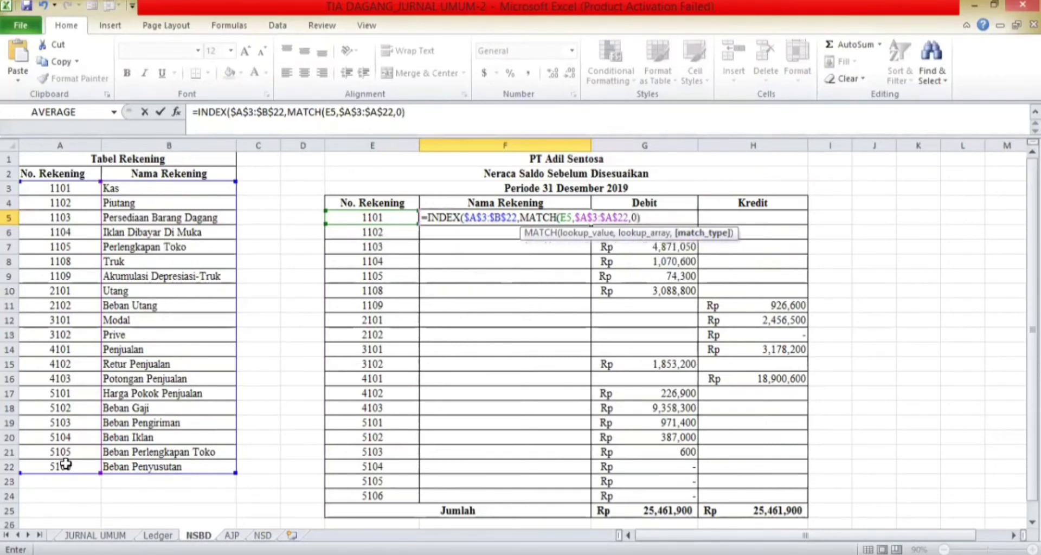
text(,)
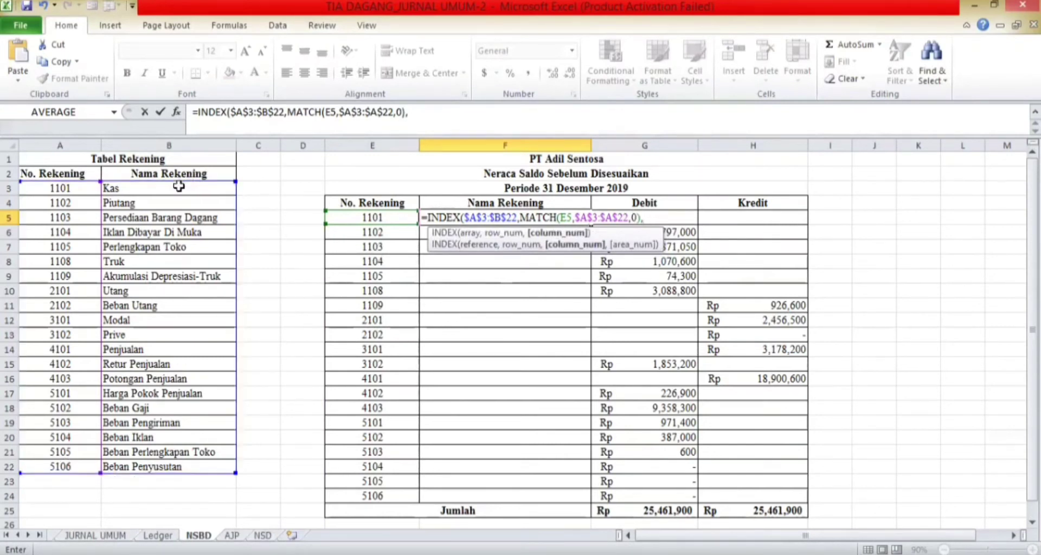
click(419, 116)
text(2))
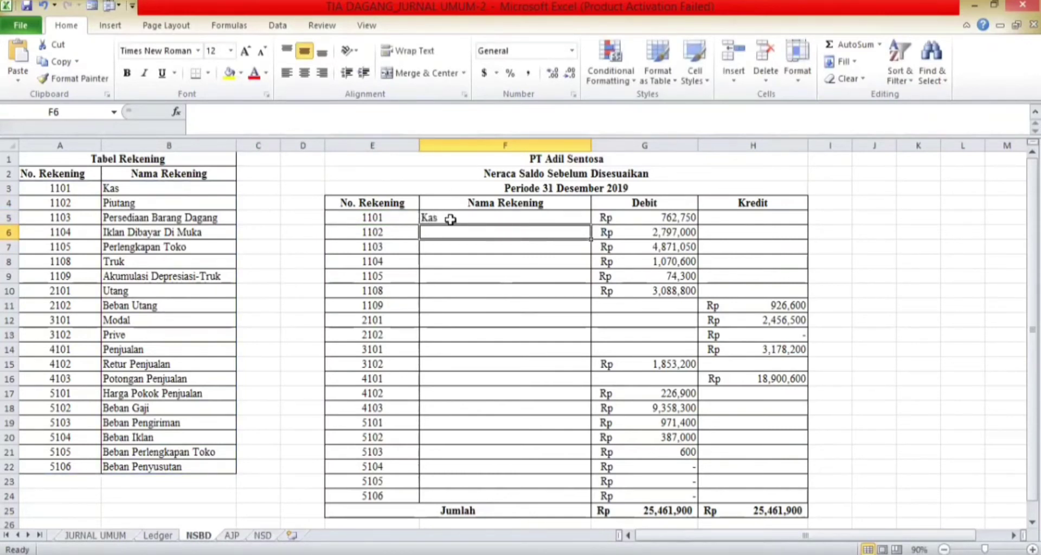
Step: Fill the INDEX/MATCH formula from F5 down to F24 for all account numbers in the trial balance
click(448, 219)
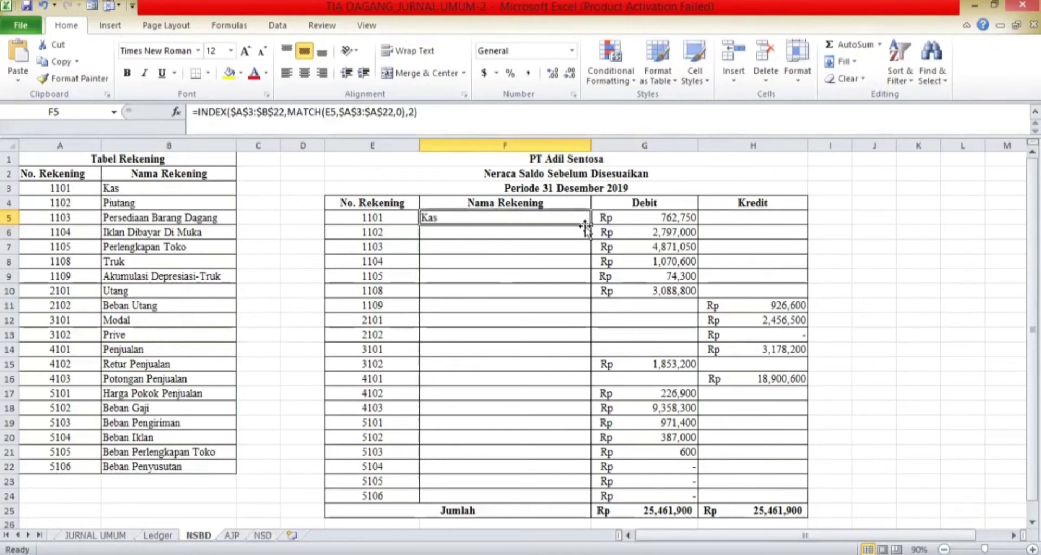
drag(591, 225, 583, 495)
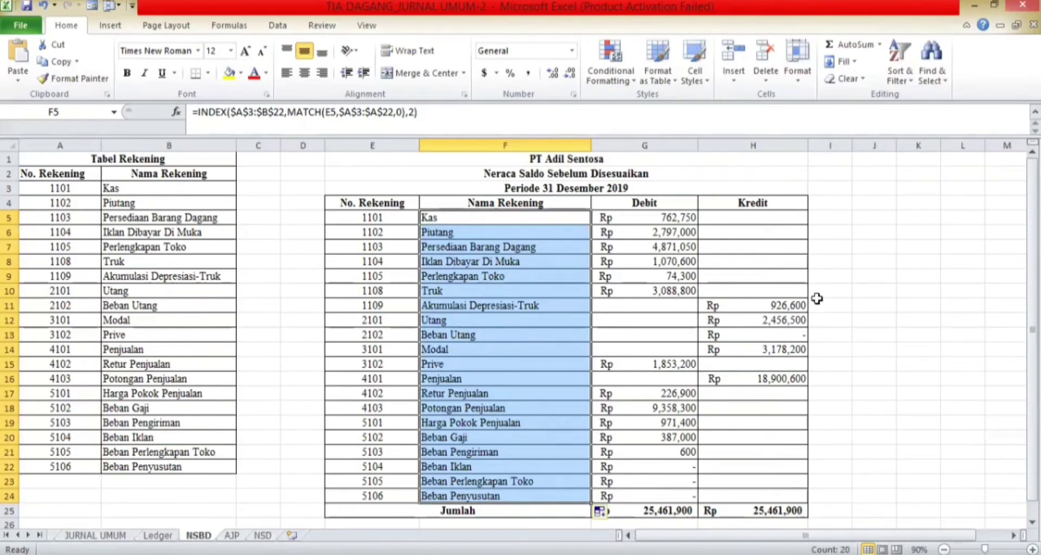
click(866, 272)
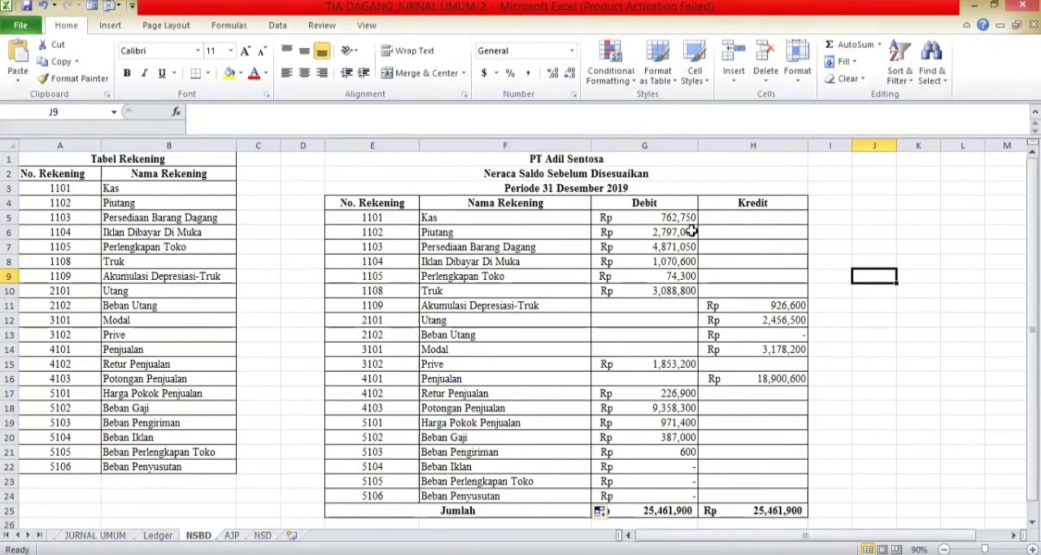
Step: Replace the Kas debit amount in G5 with a link to the Kas ledger balance, =Ledger!I15
click(653, 219)
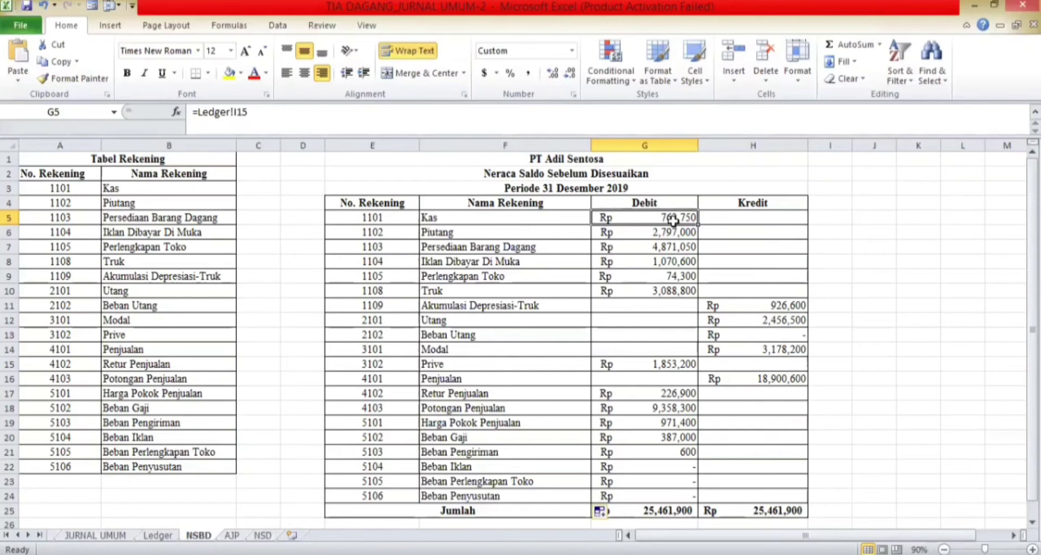
key(Delete)
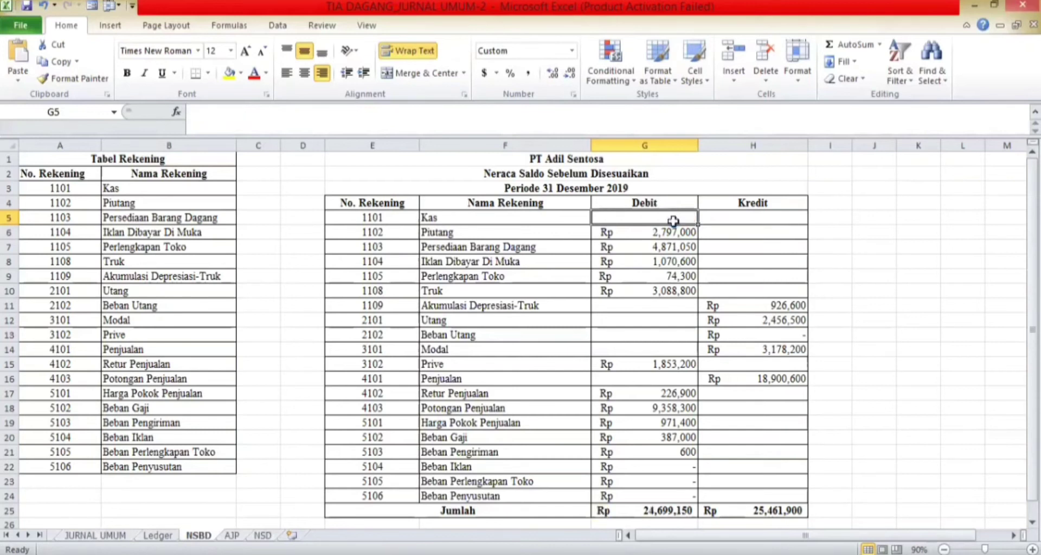
text(=)
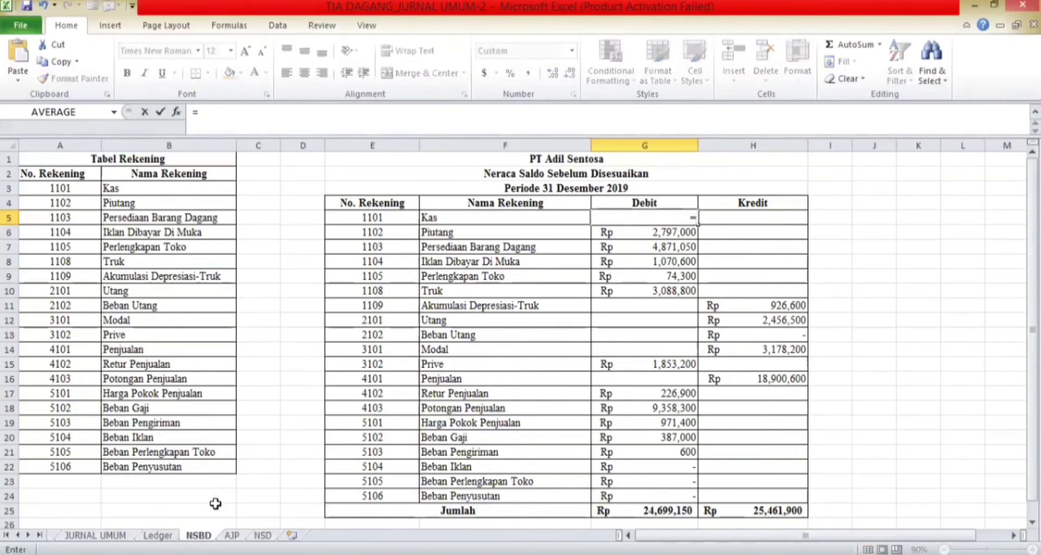
click(157, 535)
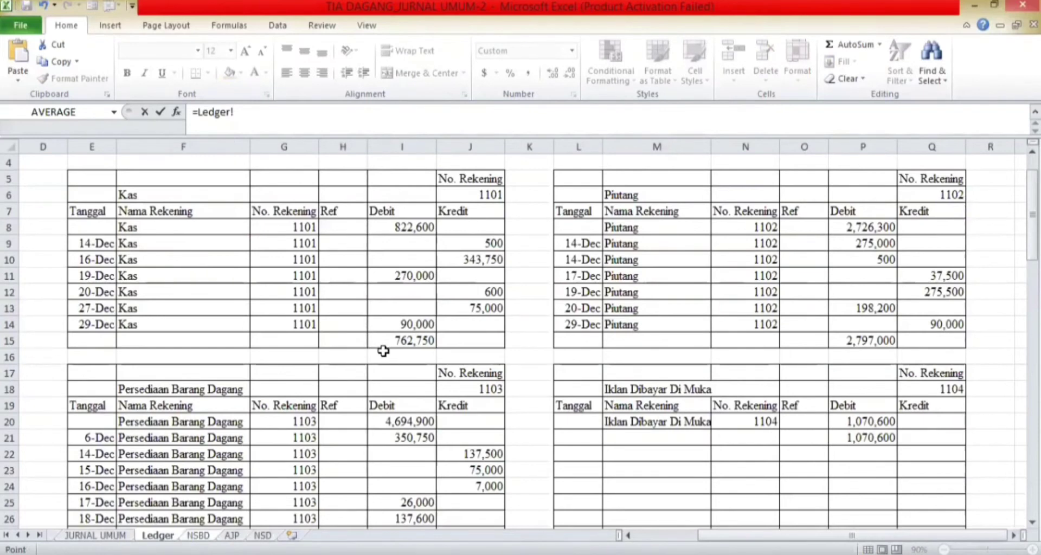
click(416, 342)
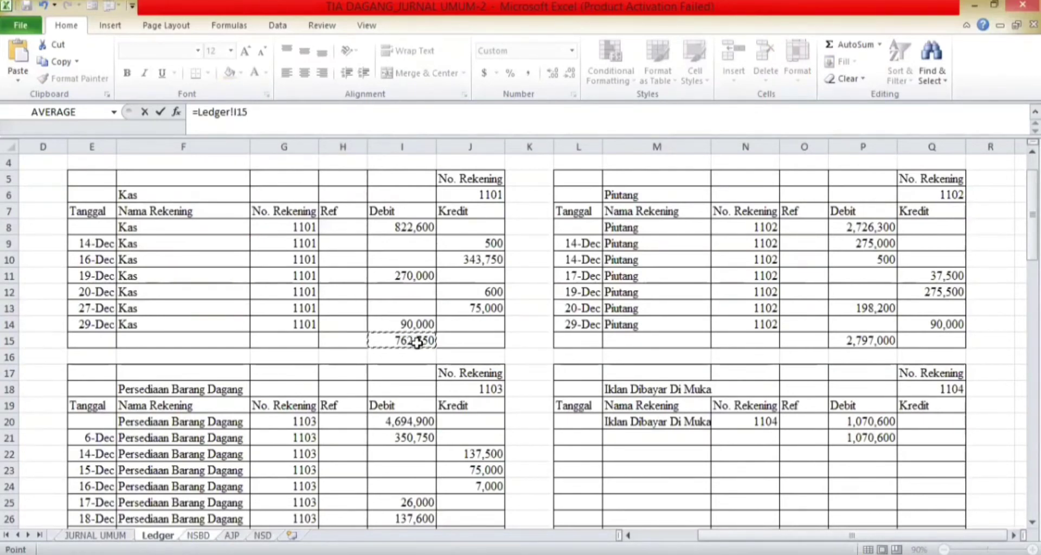
key(Return)
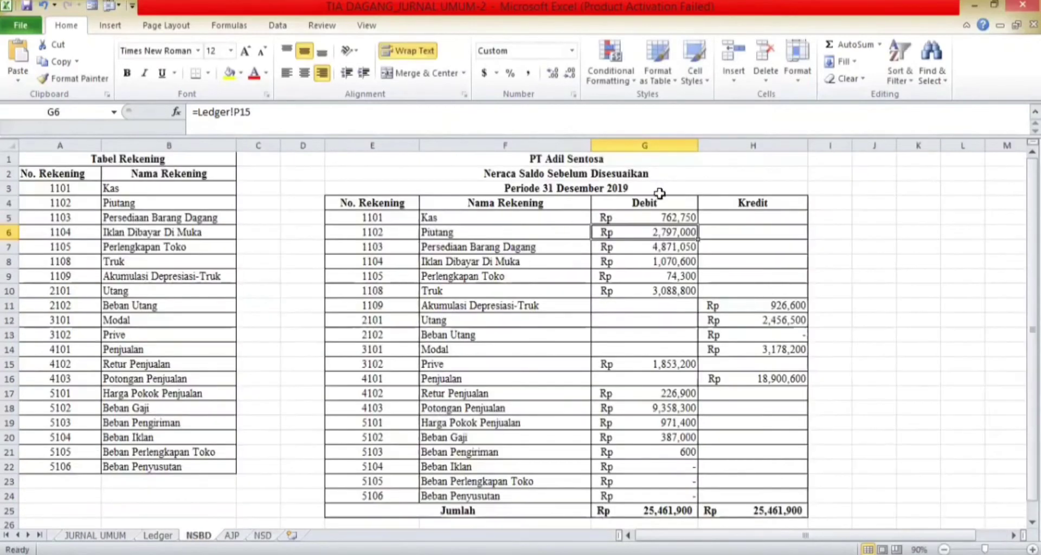
Step: Replace the Piutang debit amount in G6 with a link to the Piutang ledger balance, =Ledger!P15
key(Delete)
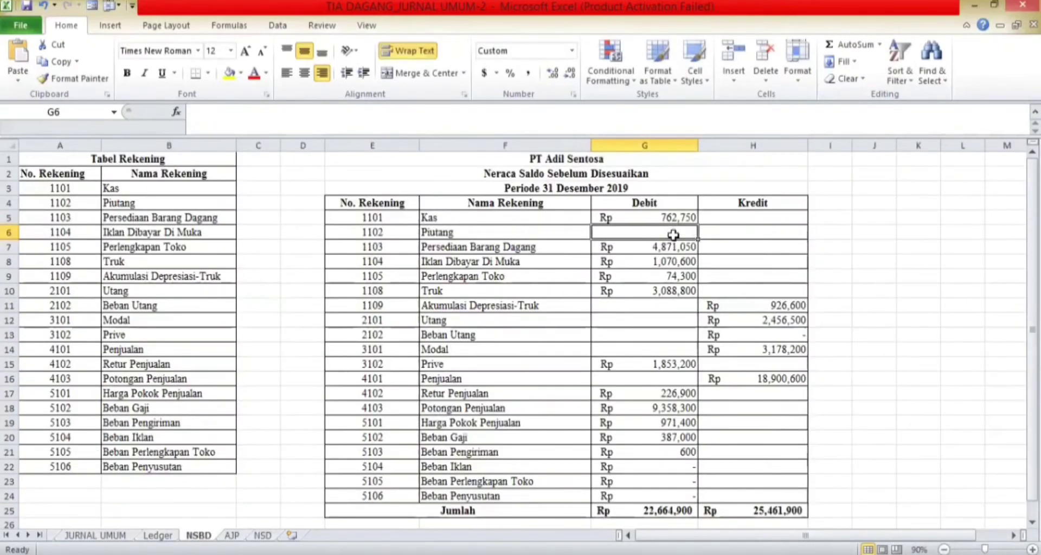
text(=)
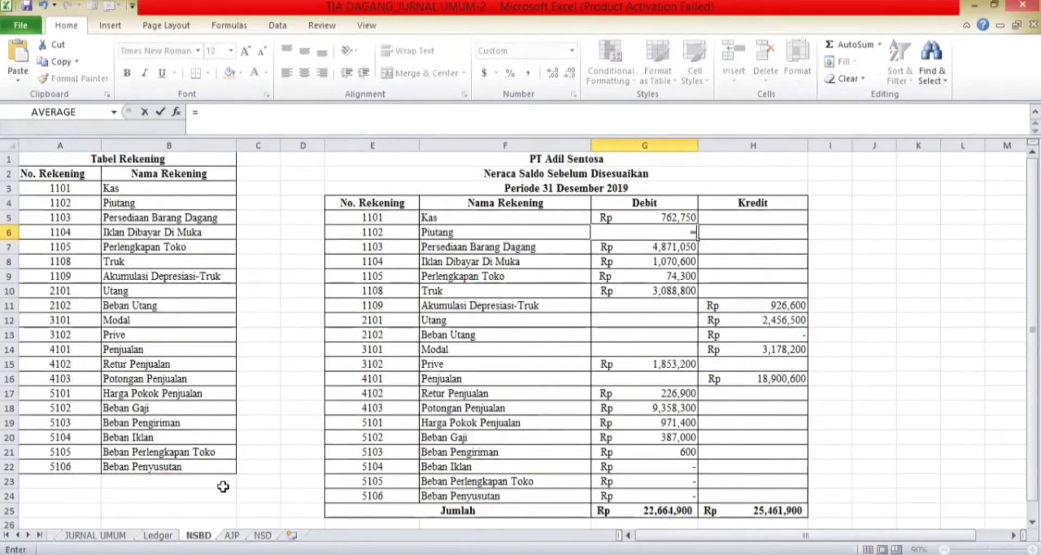
click(157, 535)
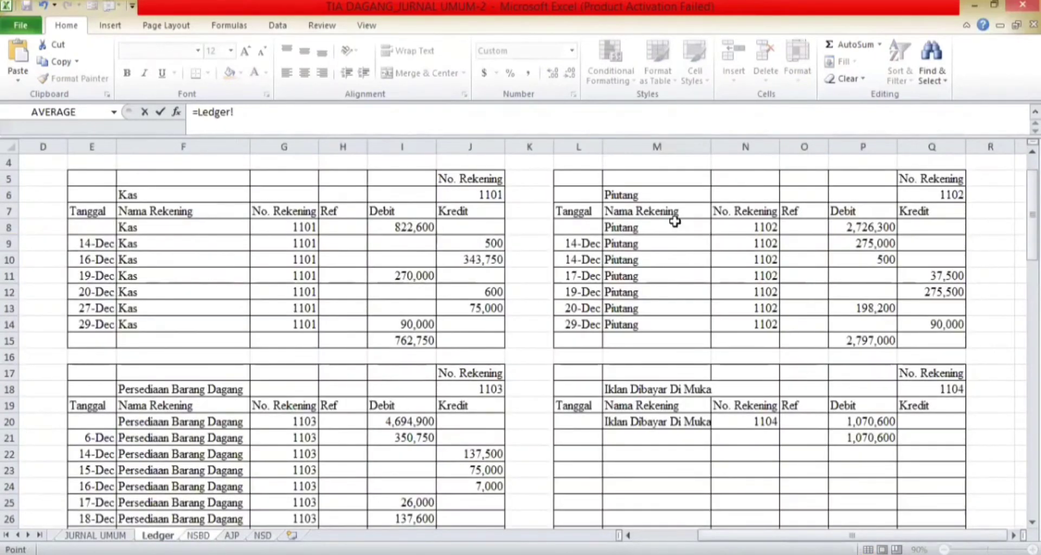
click(865, 343)
key(Return)
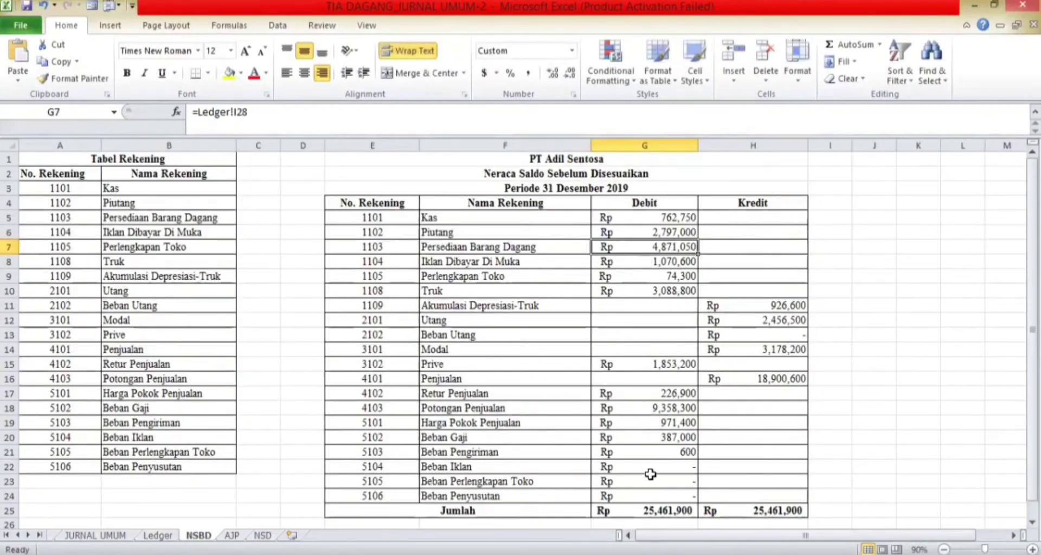
Step: Clear the debit total in G25 and enter a SUM formula that references only G5
scroll(653, 485, down, 1)
click(656, 496)
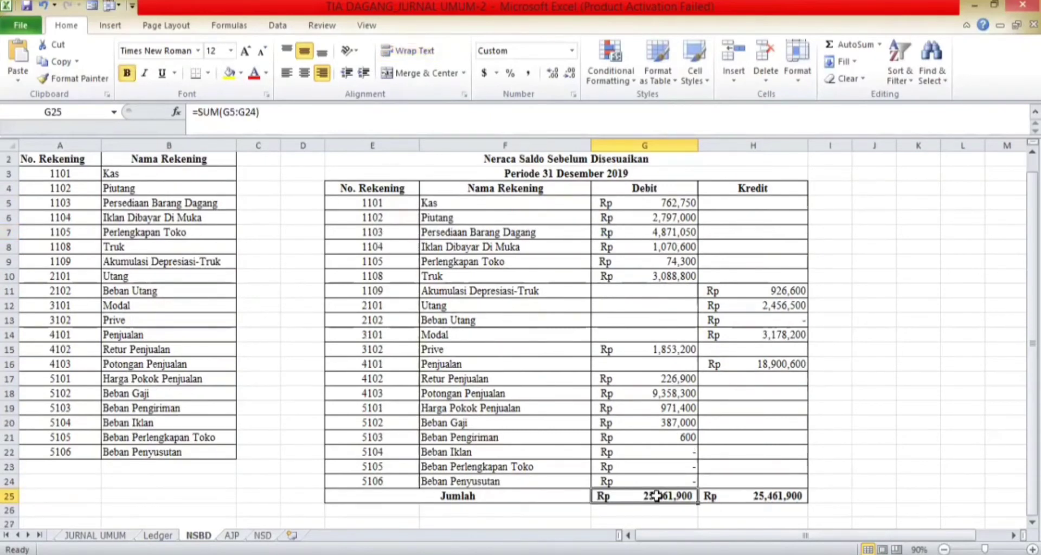
key(Delete)
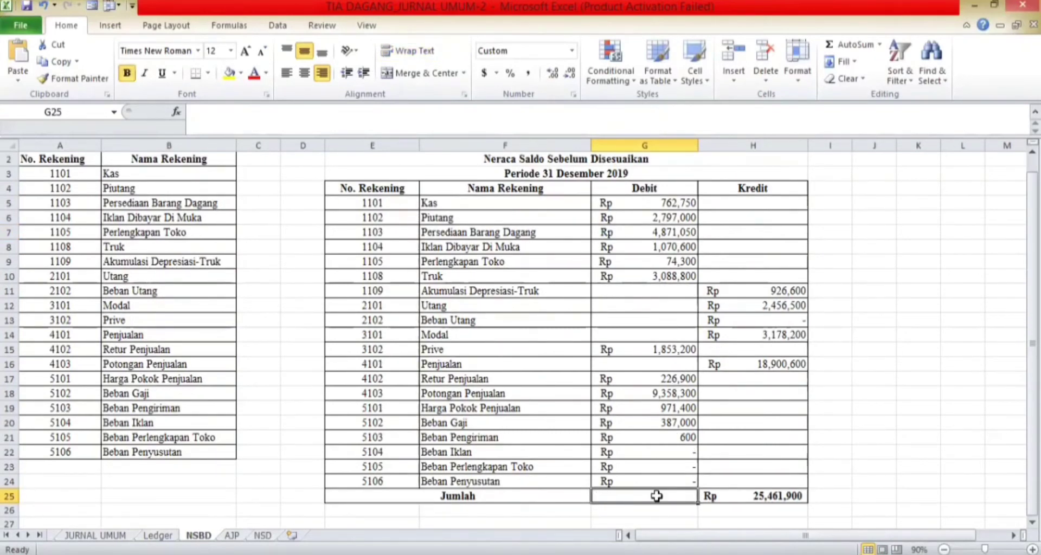
text(=)
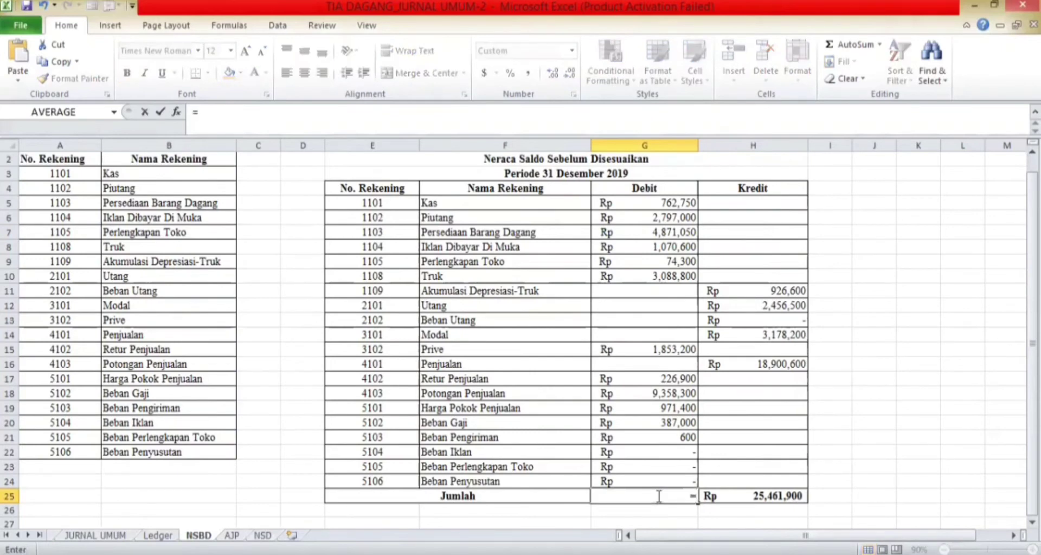
text(sum)
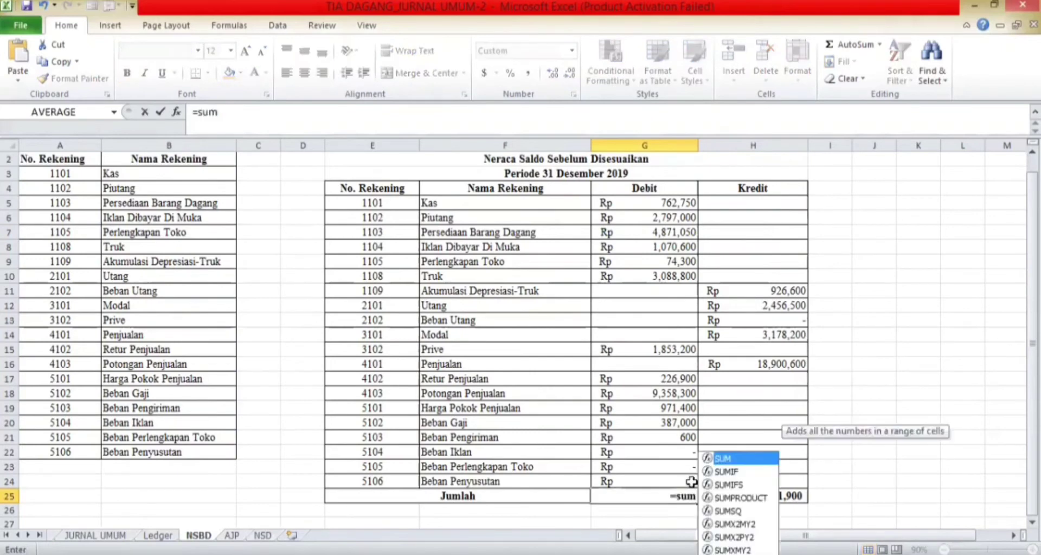
double_click(722, 455)
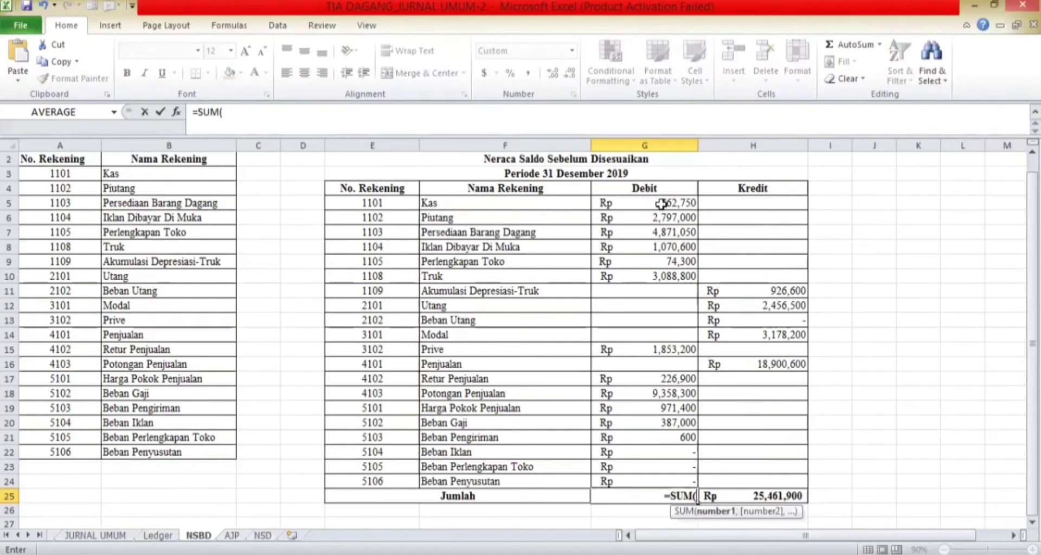
click(661, 204)
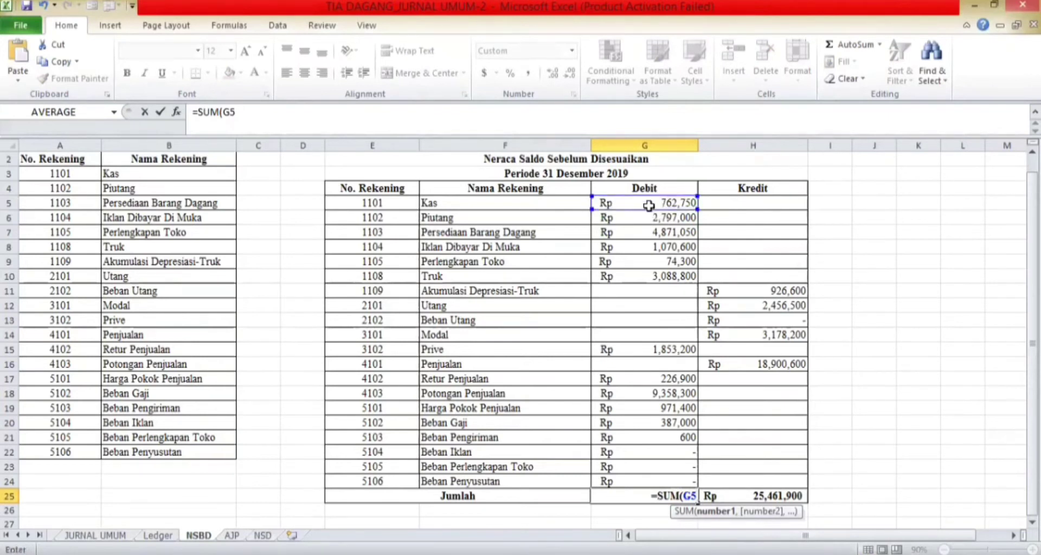
click(649, 205)
Step: Total the trial balance's debit column in G25 with =SUM(G5:G24)
click(670, 494)
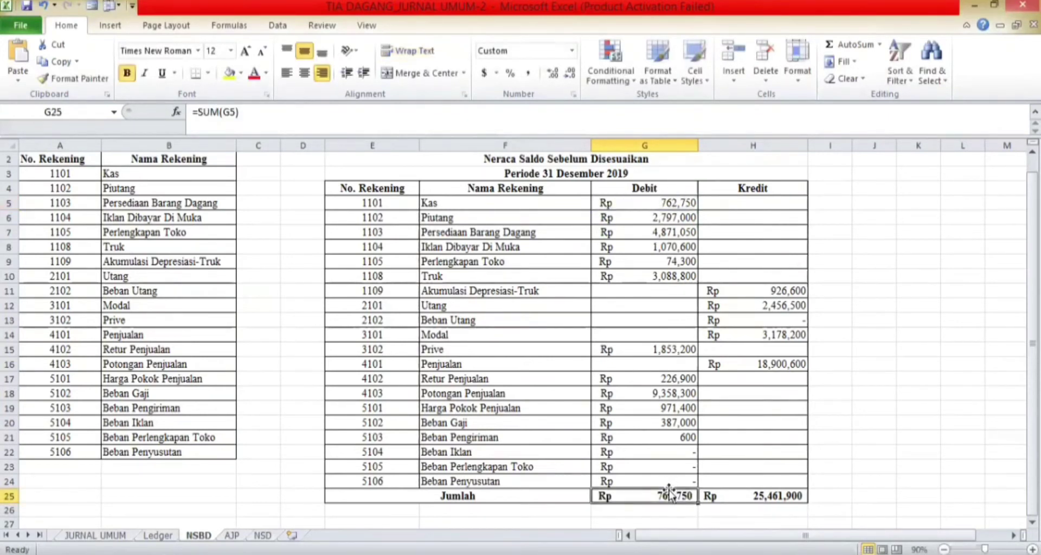
text(=)
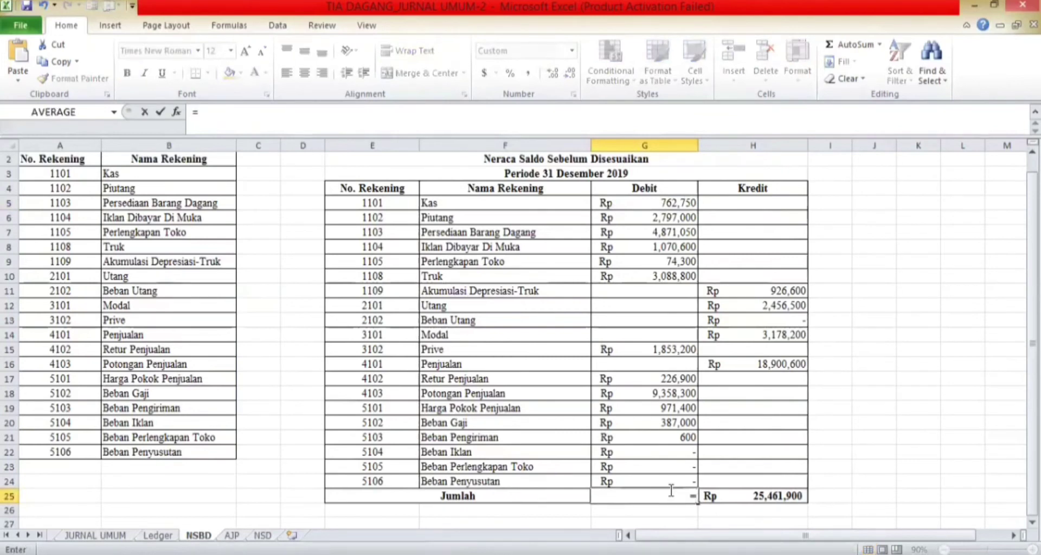
text(sum)
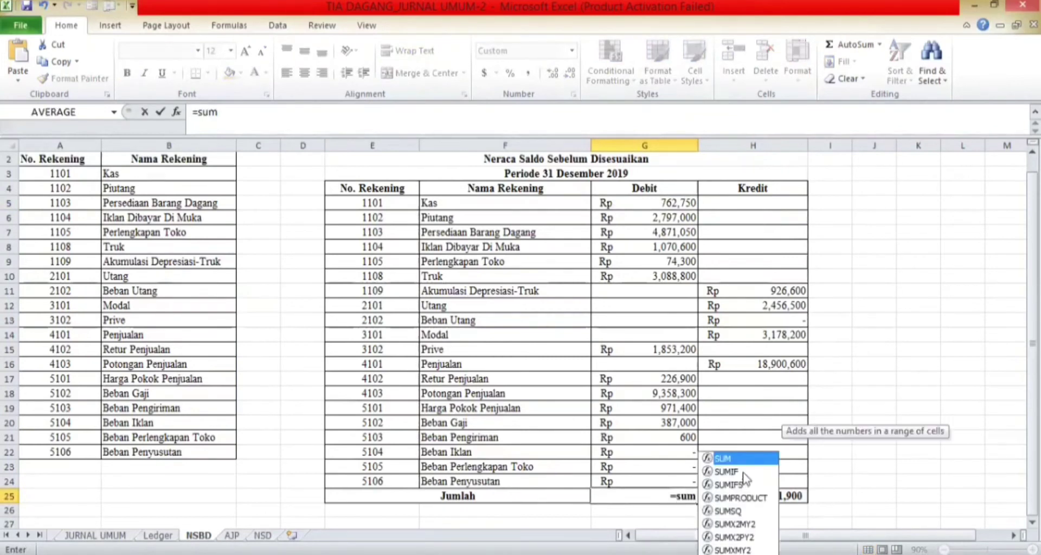
double_click(735, 461)
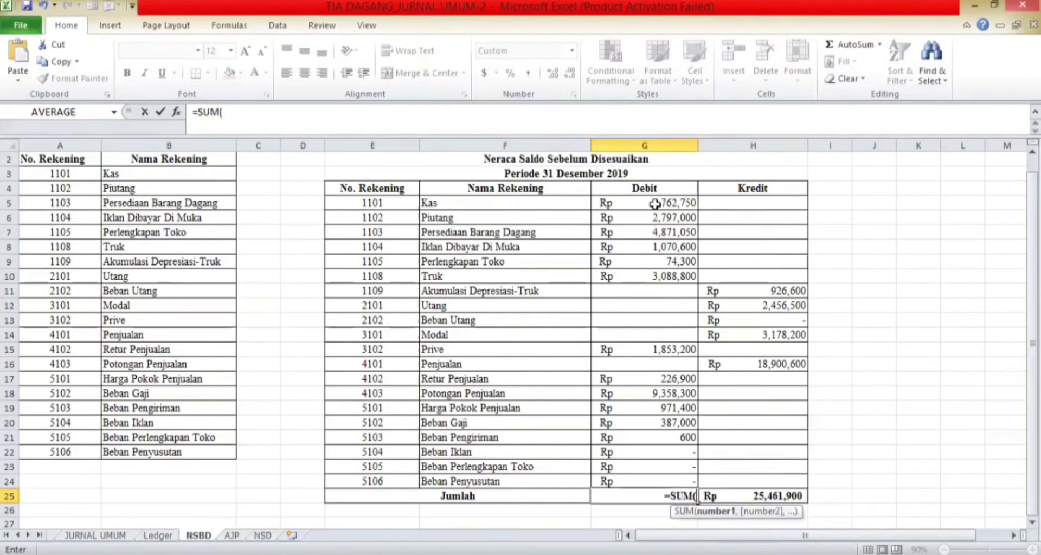
drag(658, 204, 658, 479)
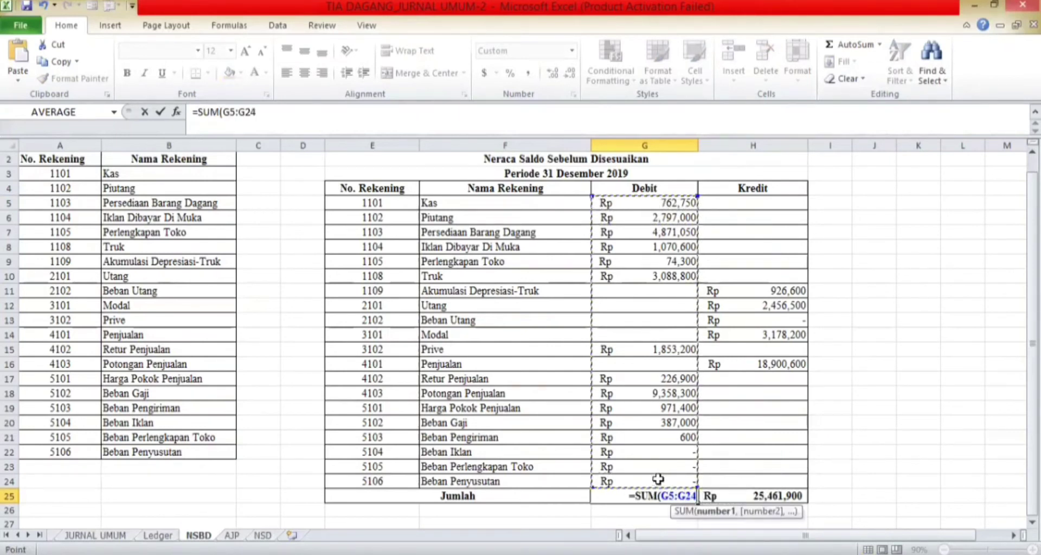
key(Return)
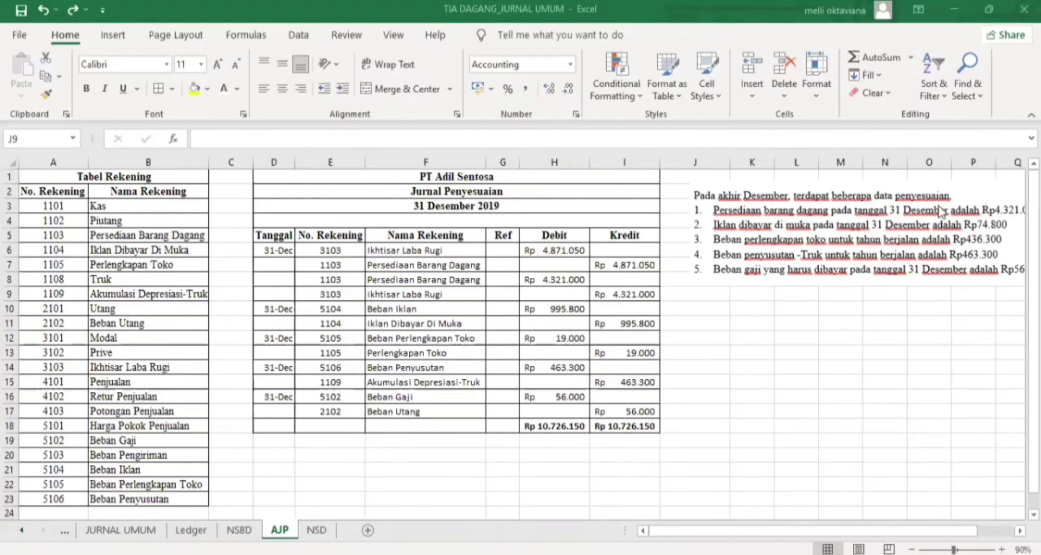
Step: Shift the adjustment data picture closer to the adjusting journal and clear the first four entry rows, D6:I9
drag(939, 211, 916, 212)
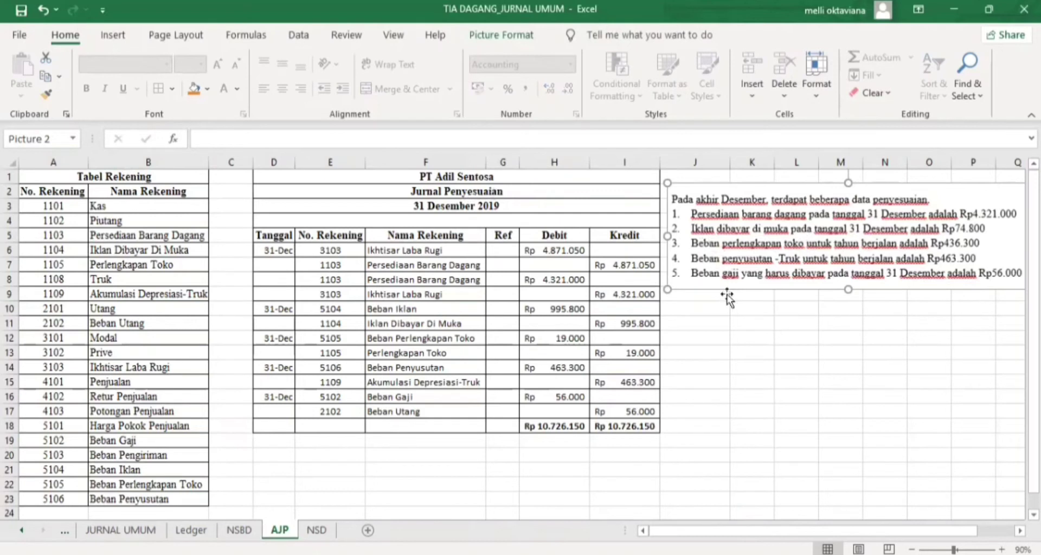
click(715, 304)
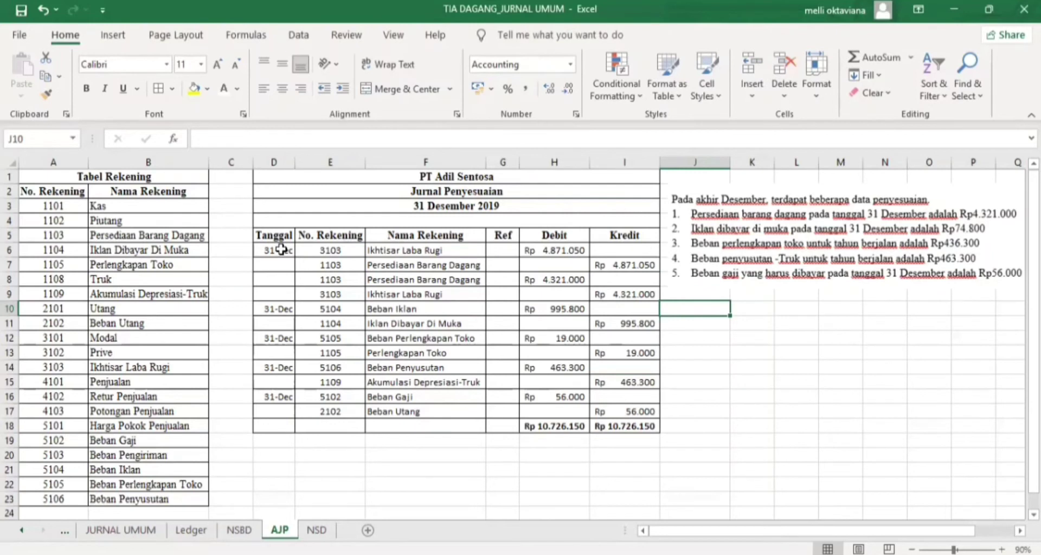
drag(281, 249, 611, 293)
right_click(611, 293)
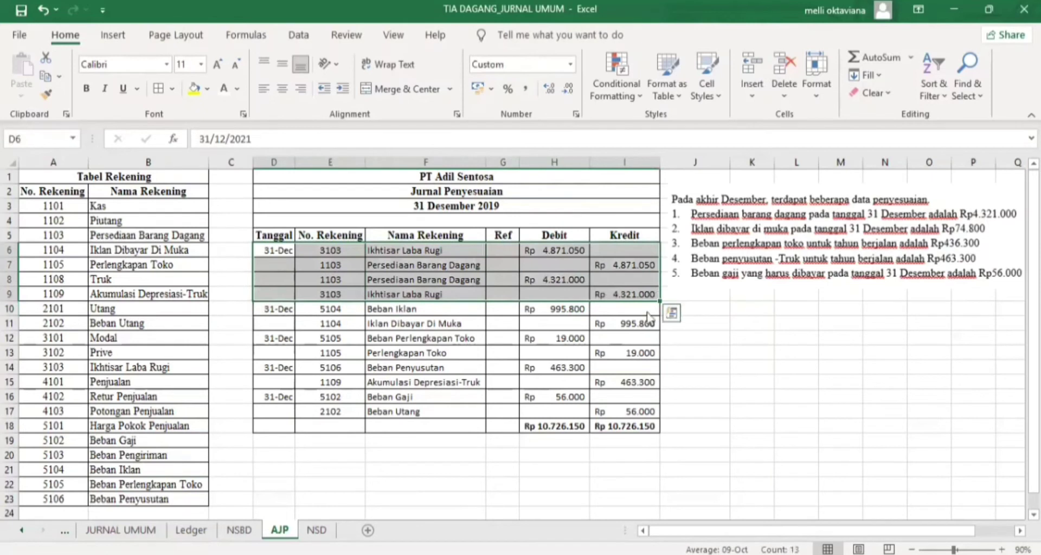
click(671, 342)
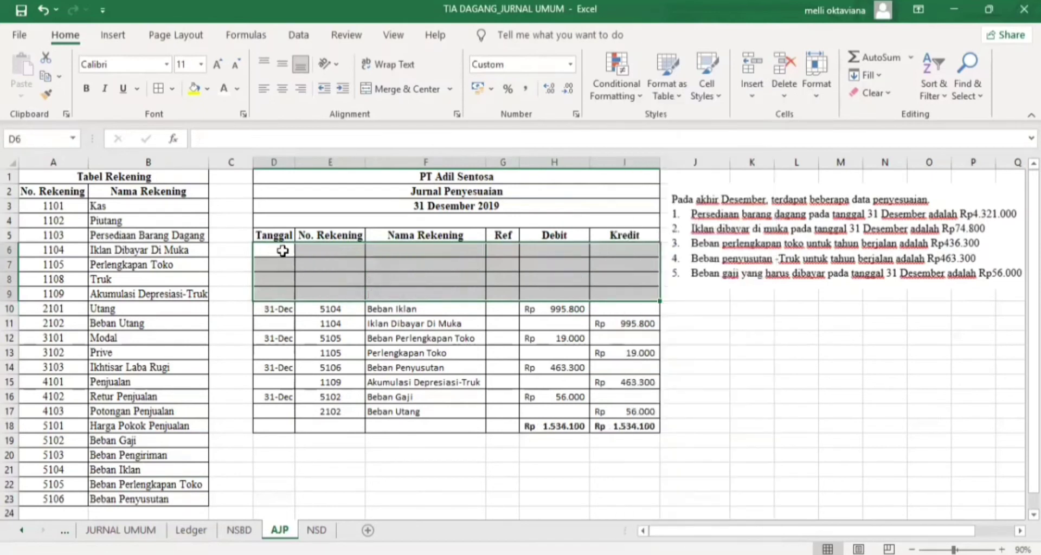
Step: Enter the date 31/12 in D6 for the first adjusting entry
click(282, 251)
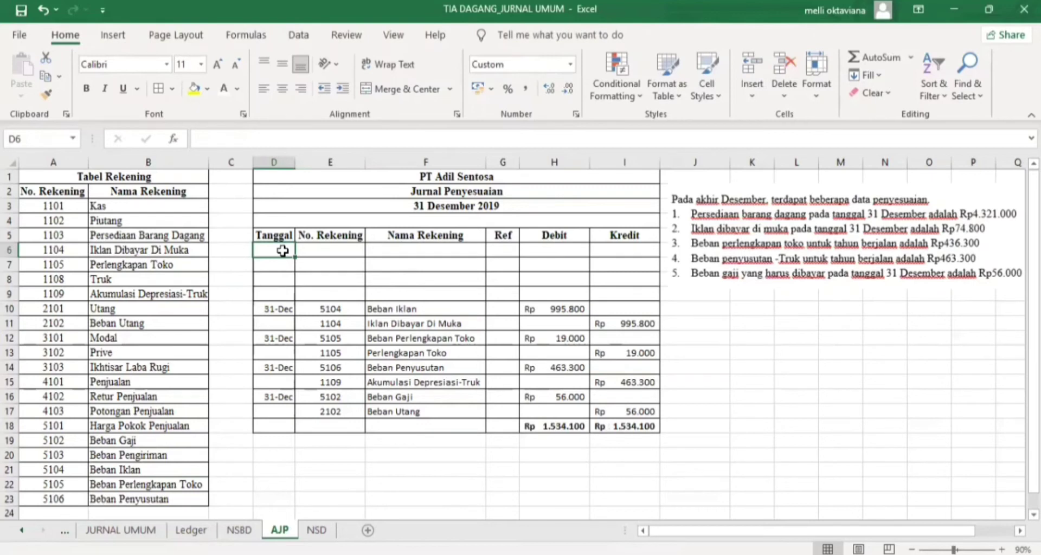
text(31/)
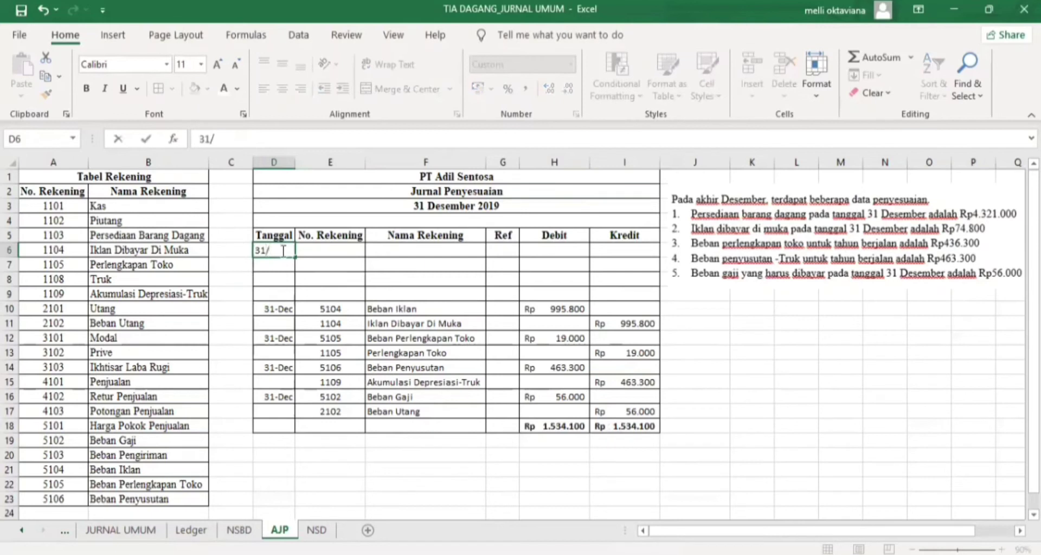
text(12)
key(Tab)
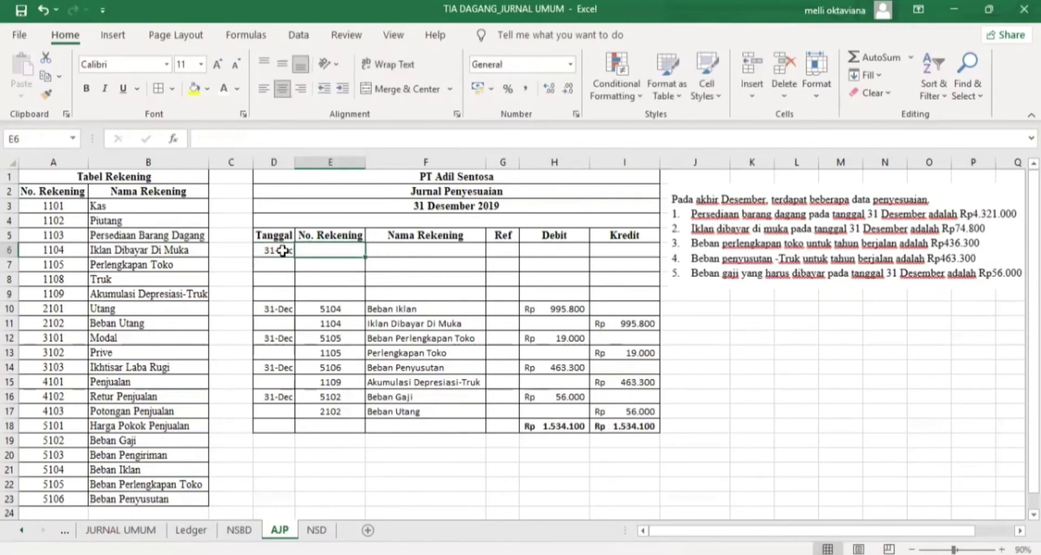
Step: Start an INDEX formula in F6 with the account names B3:B23 as its array
key(Tab)
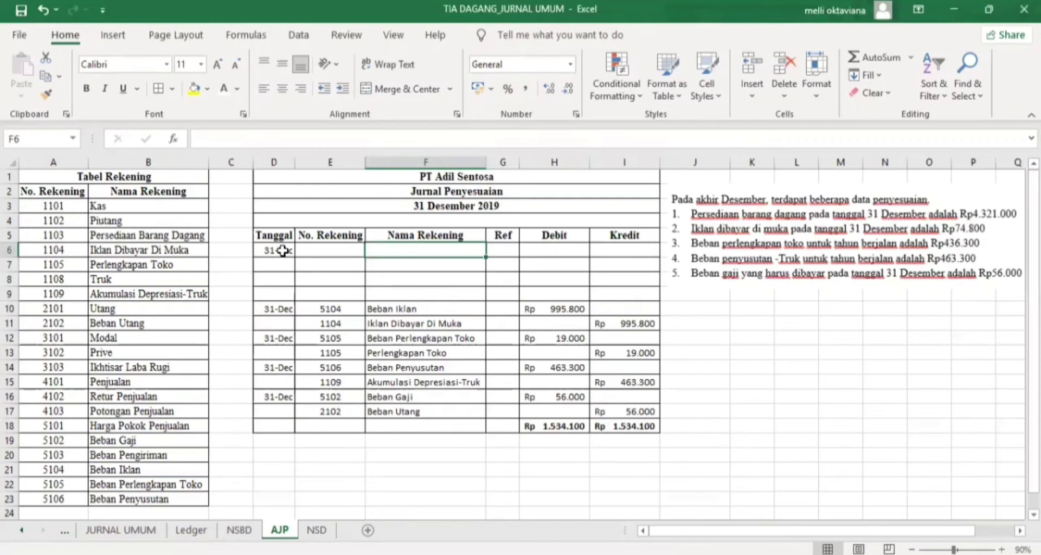
text(=)
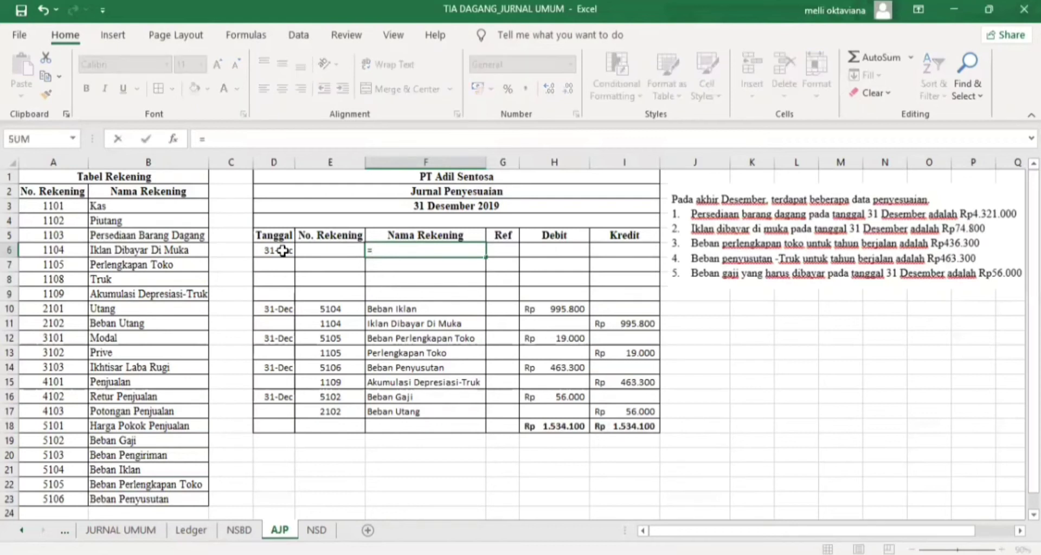
text(INDEX()
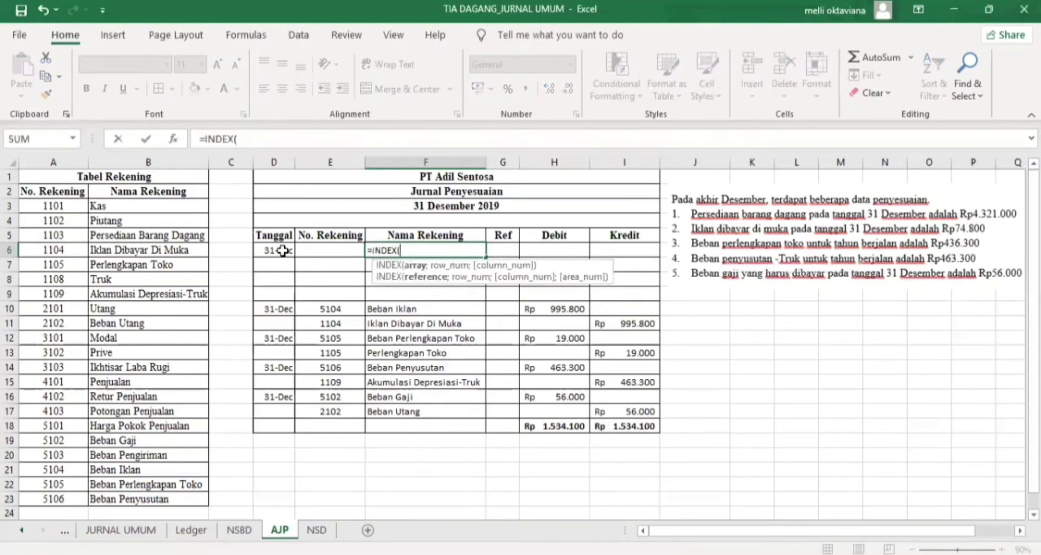
click(112, 203)
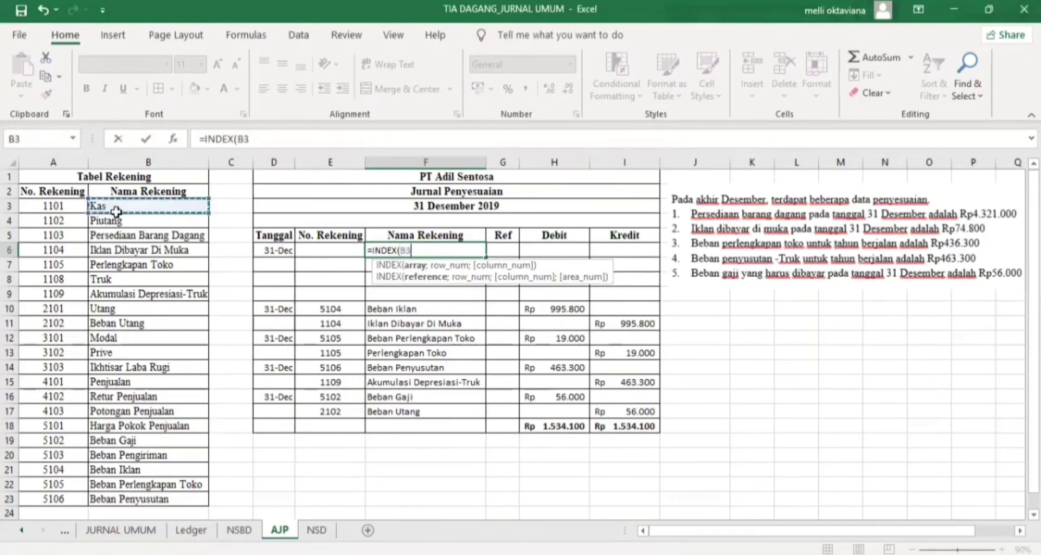
shift+click(140, 500)
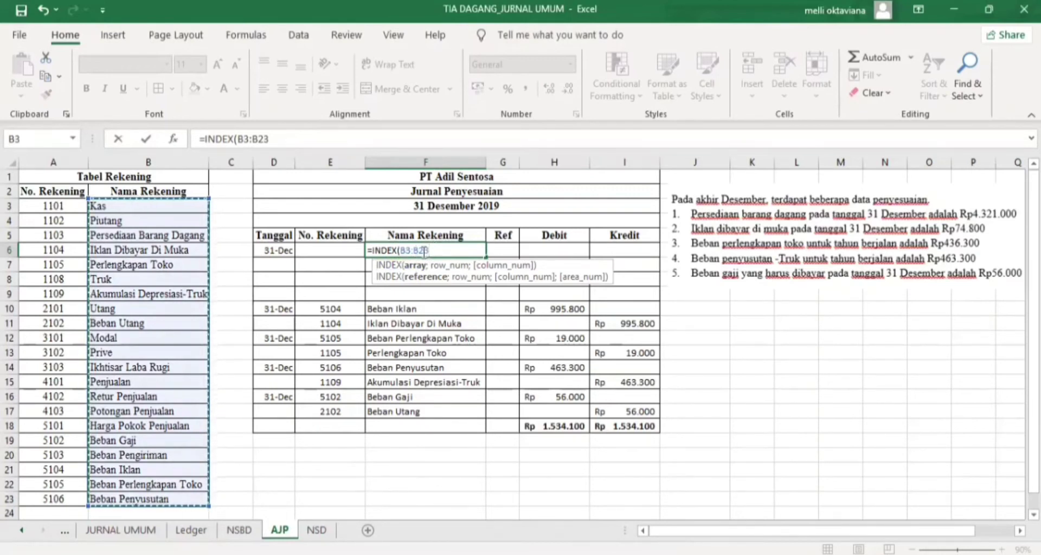
Step: Make the INDEX array in the F6 formula absolute as $B$3:$B$23
click(402, 250)
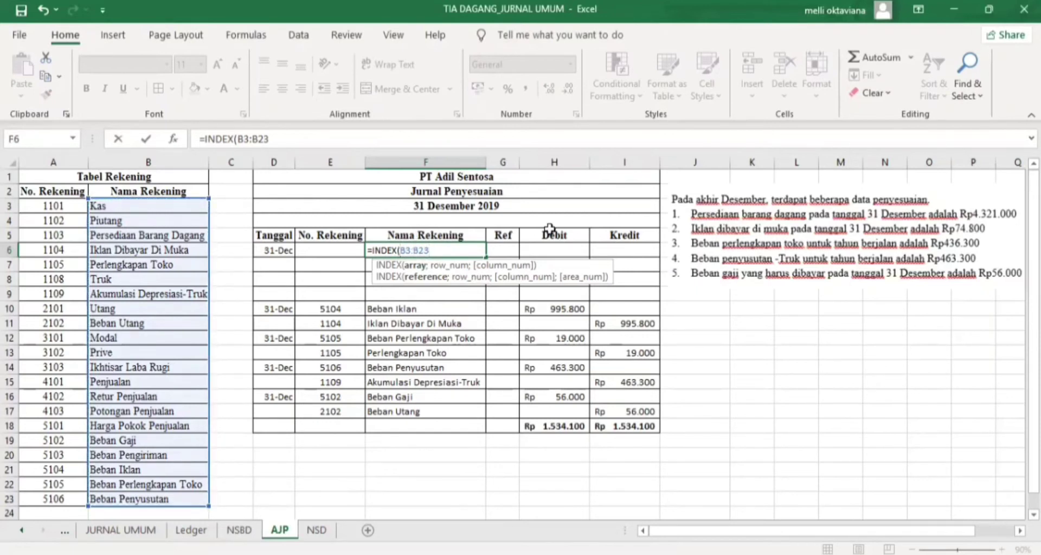
text($)
click(411, 250)
text($)
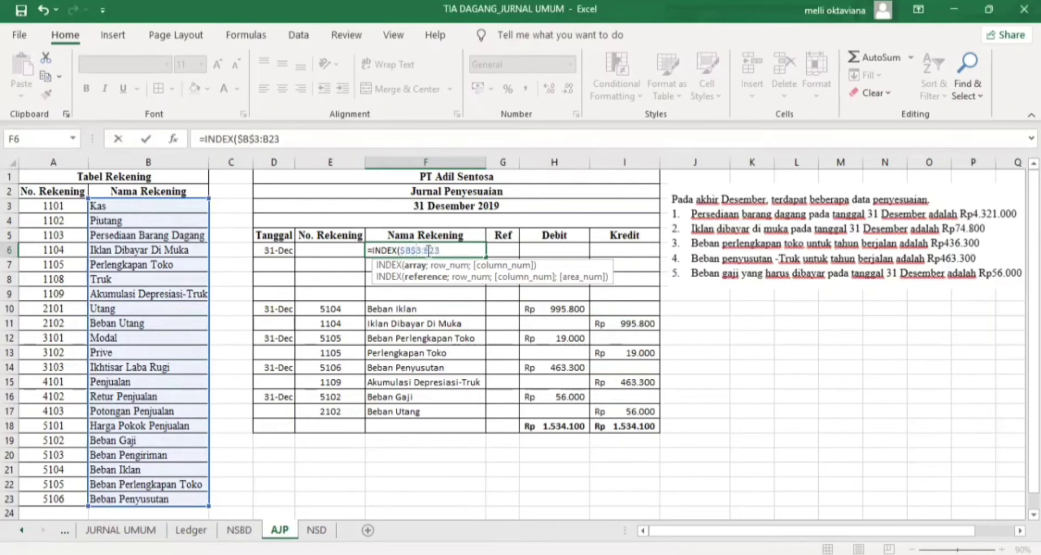
click(425, 250)
text($)
click(434, 250)
text($23)
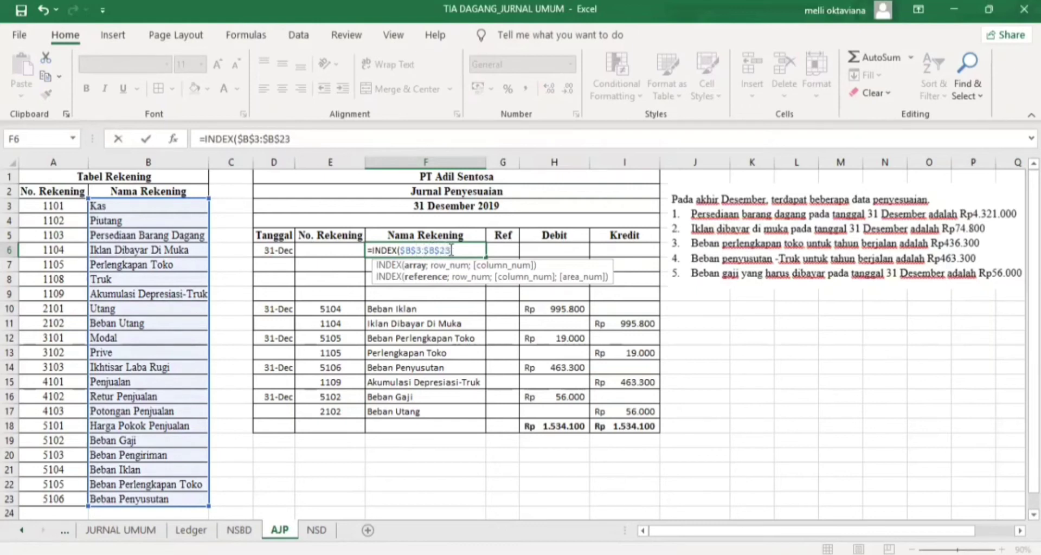
Step: Add a MATCH function as the row argument in the F6 formula, looking up E6 in the account numbers A3:A23
text(;M)
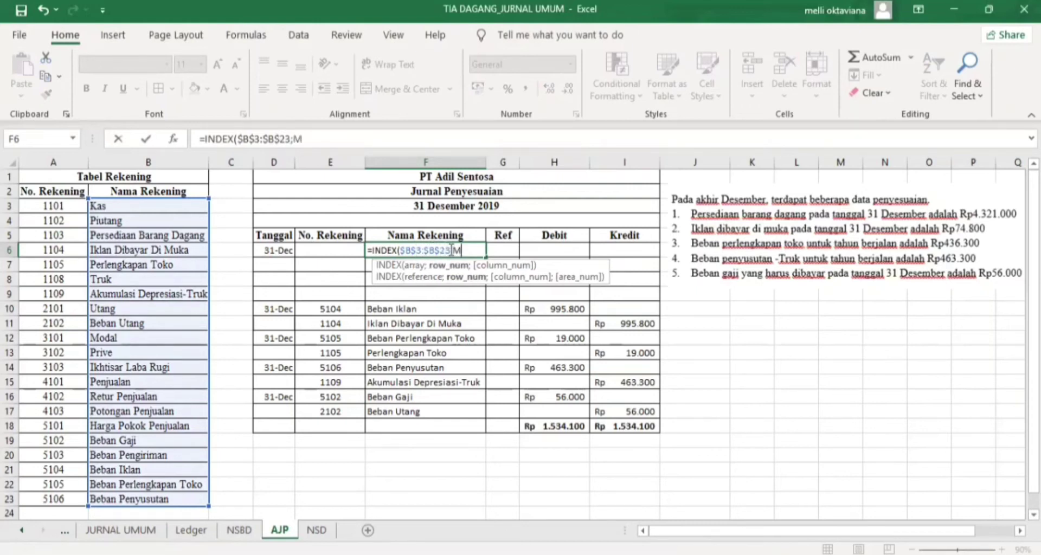
text(ATCH)
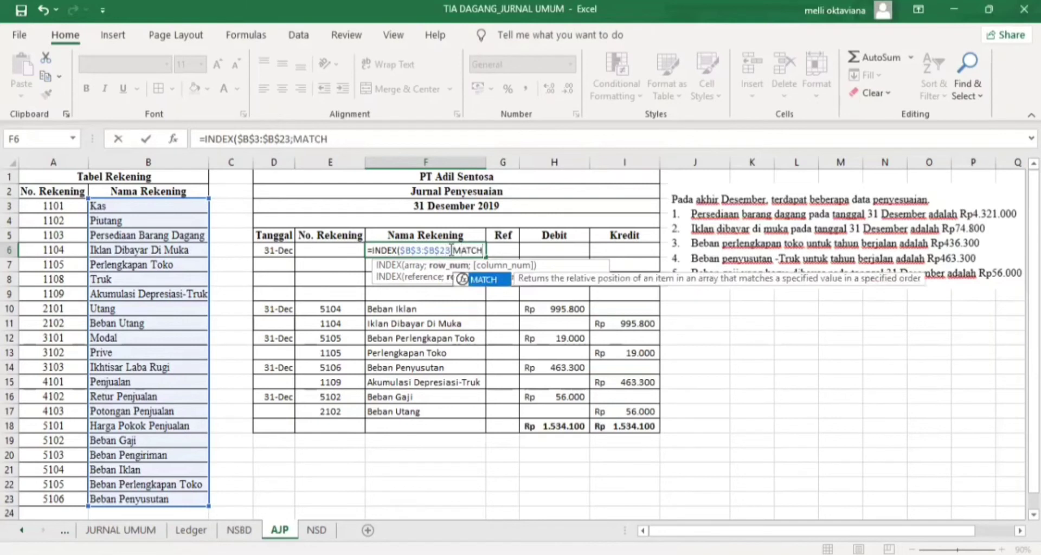
text(()
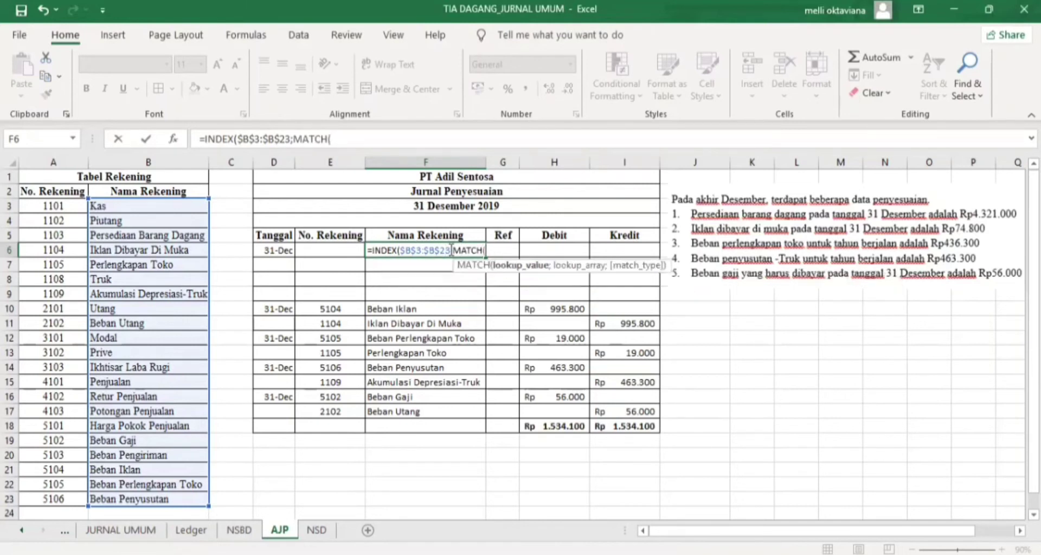
click(323, 249)
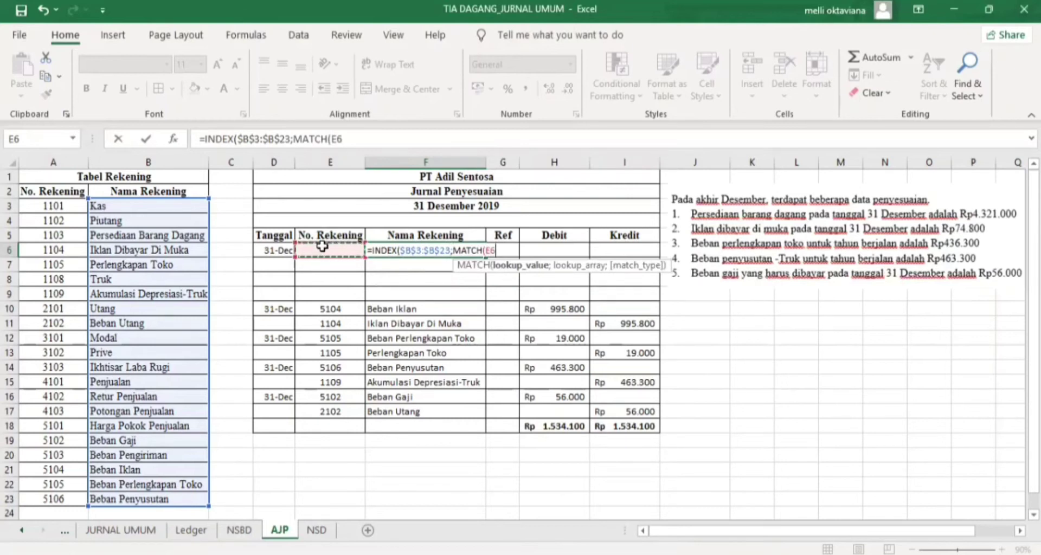
text(;)
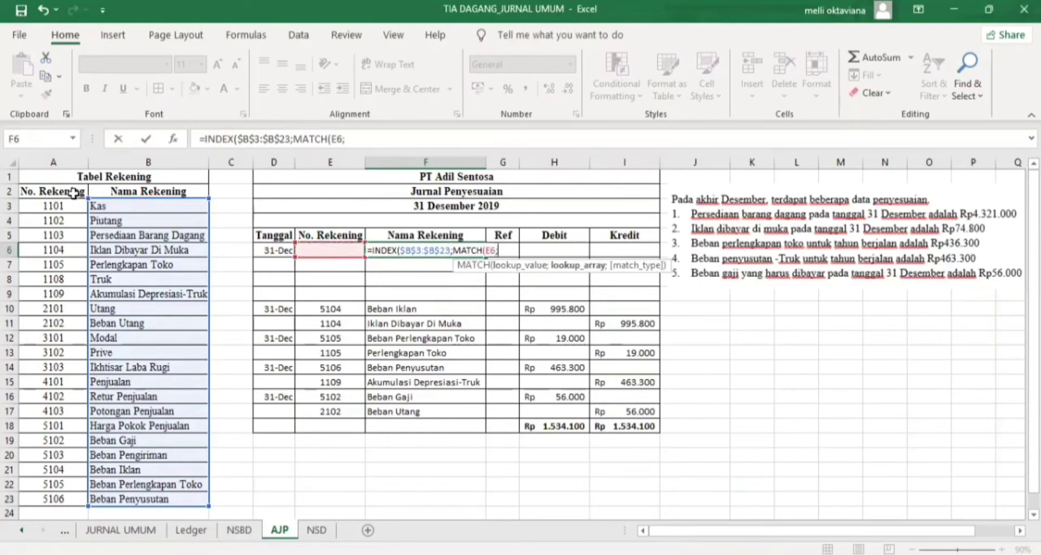
click(54, 206)
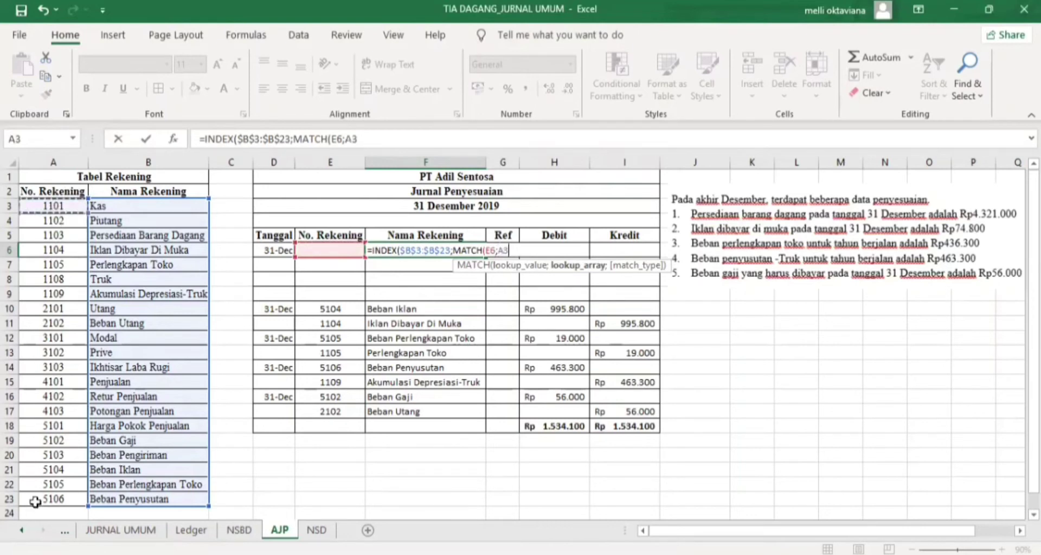
key(ctrl+shift+Down)
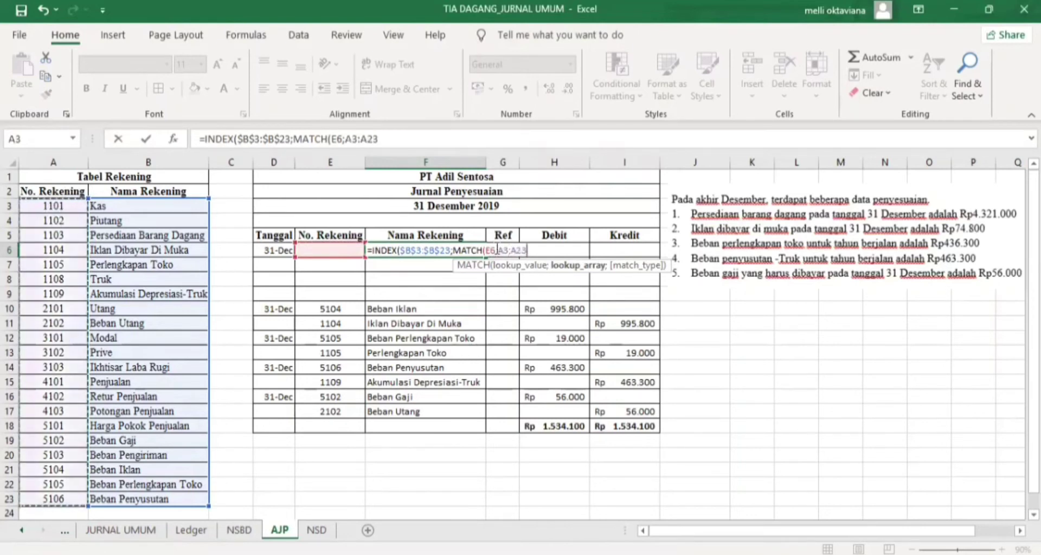
Step: Make the MATCH lookup array in the F6 formula absolute as $A$3:$A$23
click(500, 250)
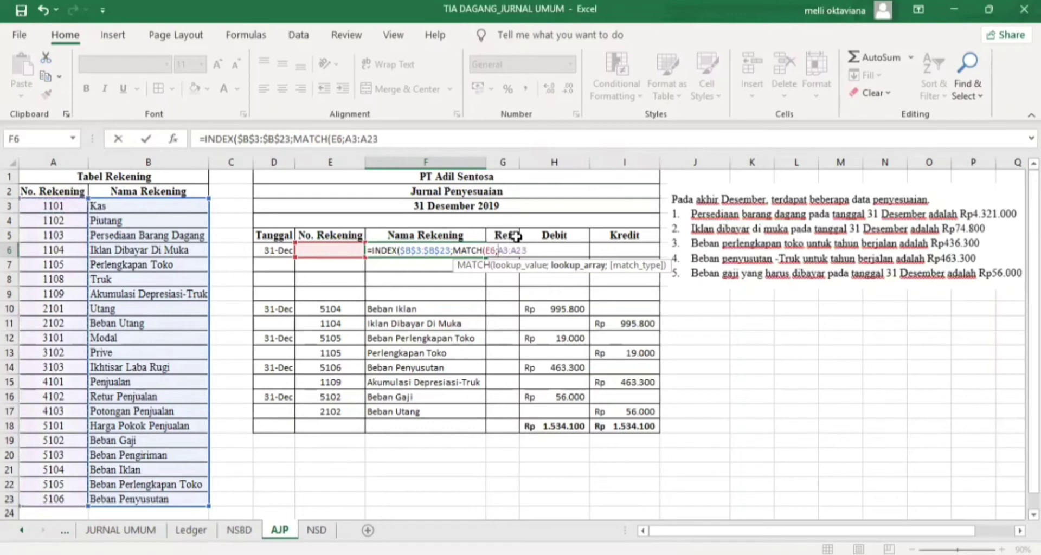
text($)
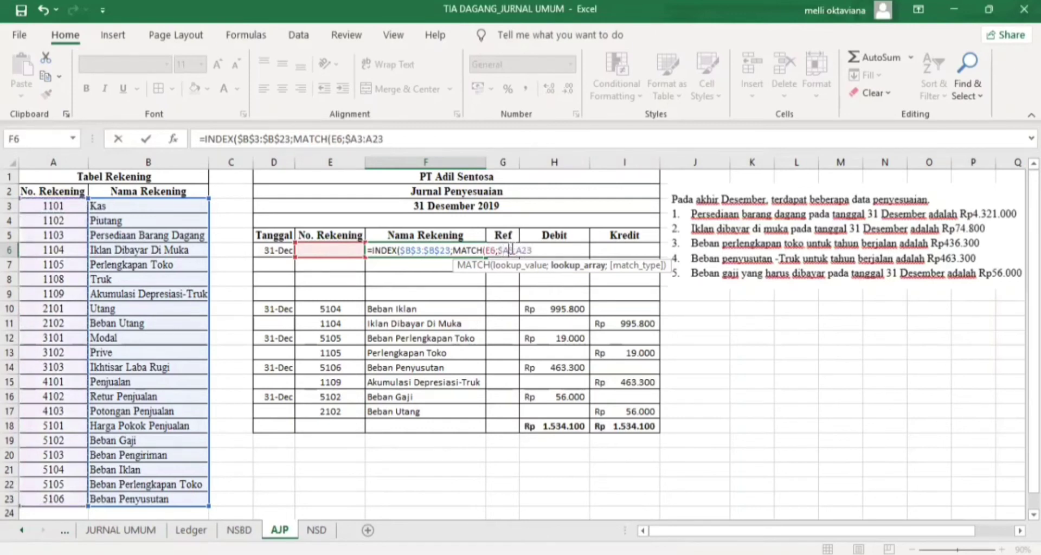
click(509, 250)
text($)
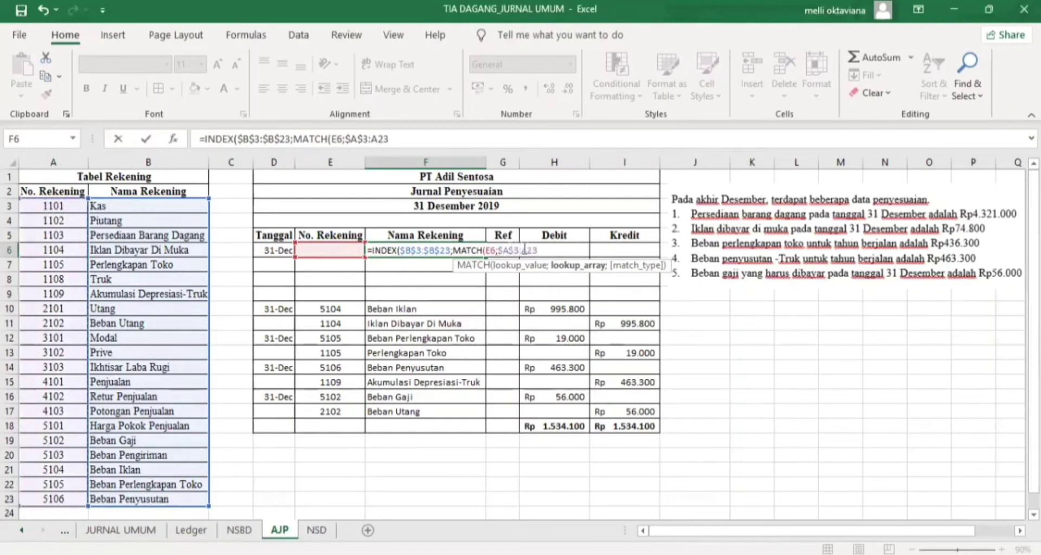
click(522, 250)
text($)
click(532, 250)
text($A$)
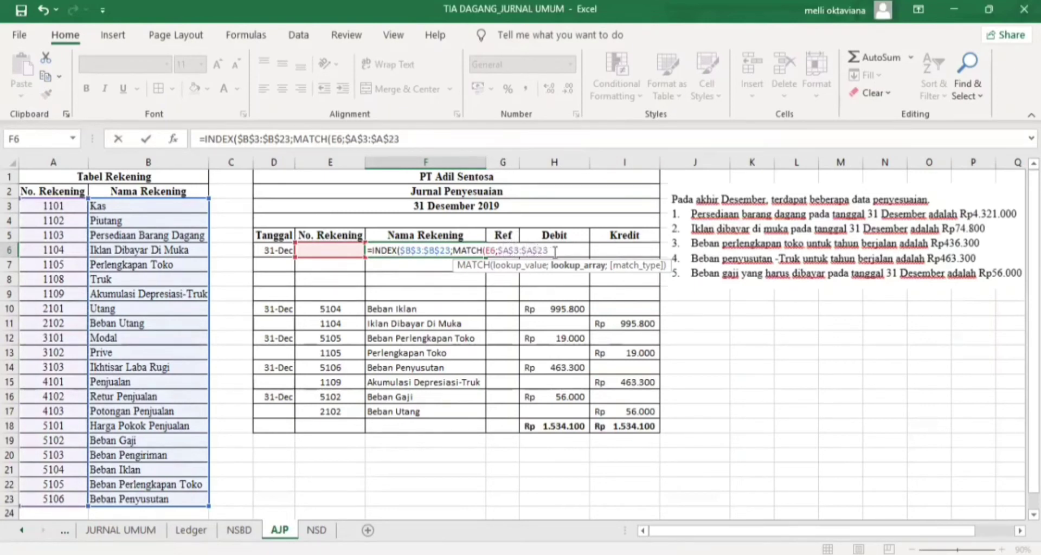
Step: Complete the F6 formula with match type 0 for an exact match and fill it down to F9
click(556, 250)
text(;0)
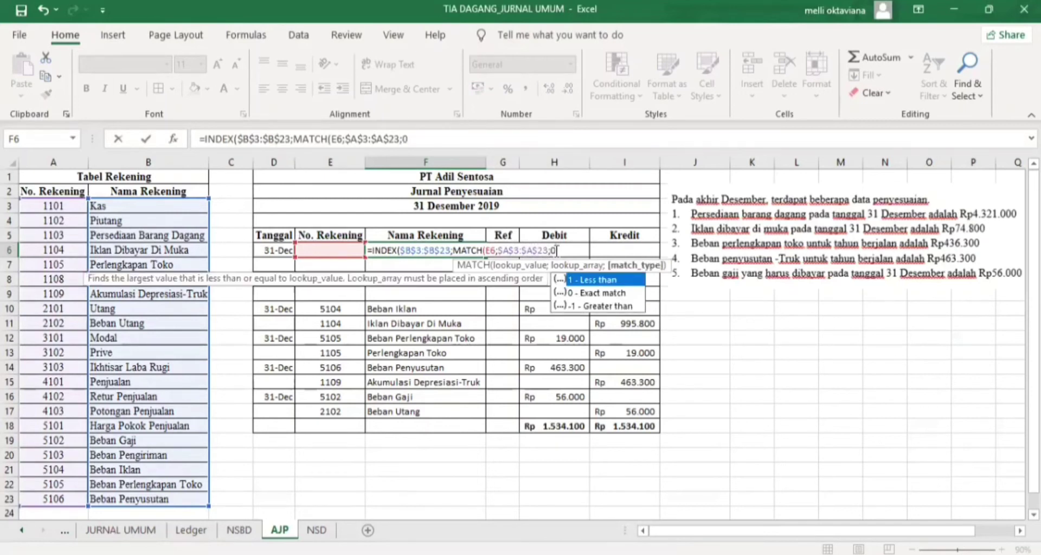
text()))
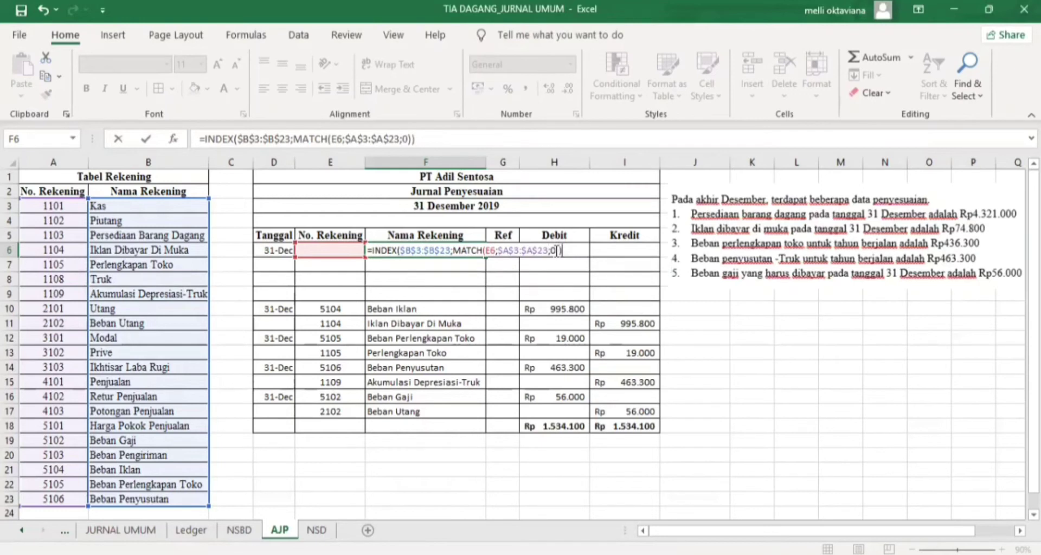
key(Return)
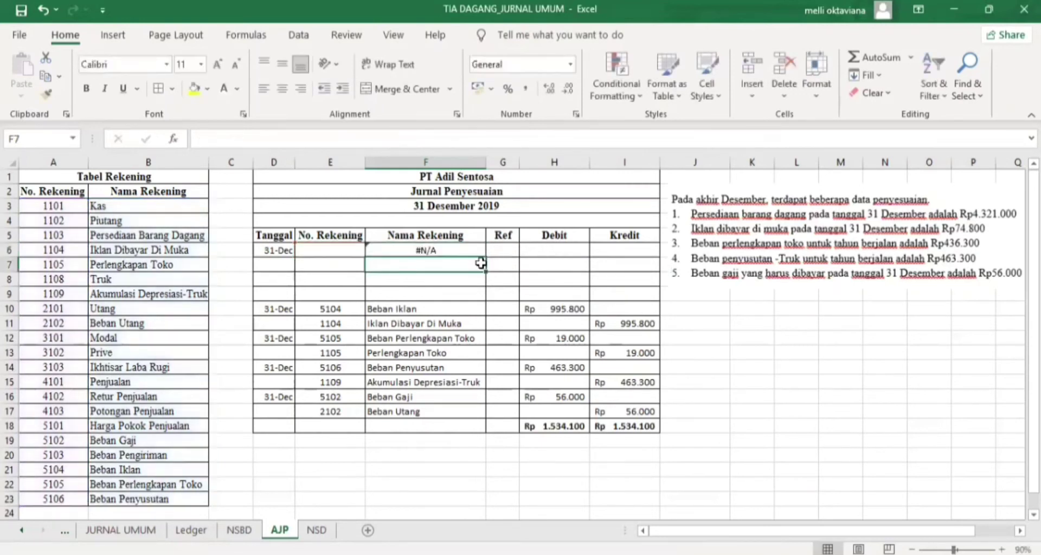
click(465, 247)
drag(485, 257, 482, 295)
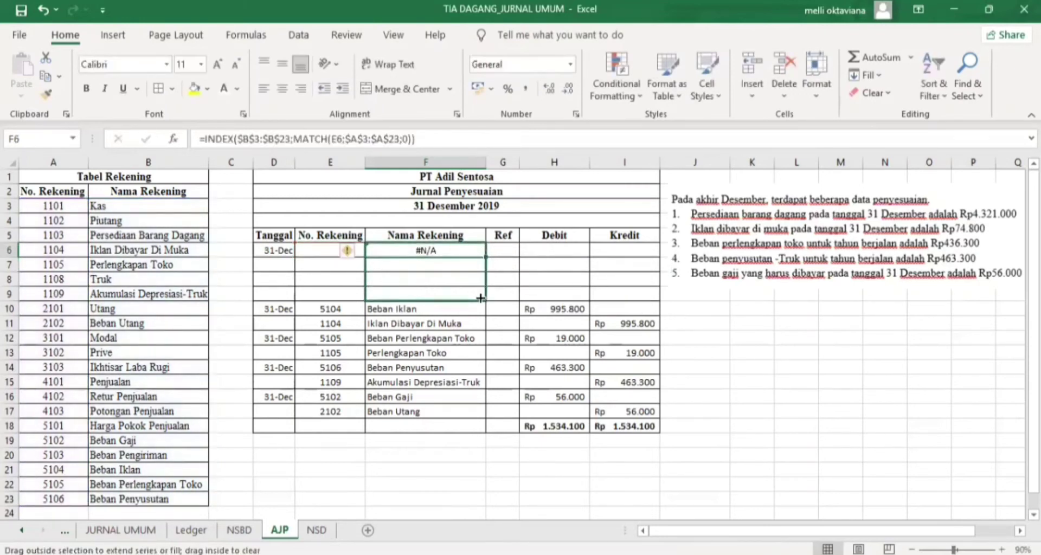
Step: Enter account number 3103 in E6 and link its debit in H6 to the merchandise inventory balance, =NSBD!G7
click(348, 246)
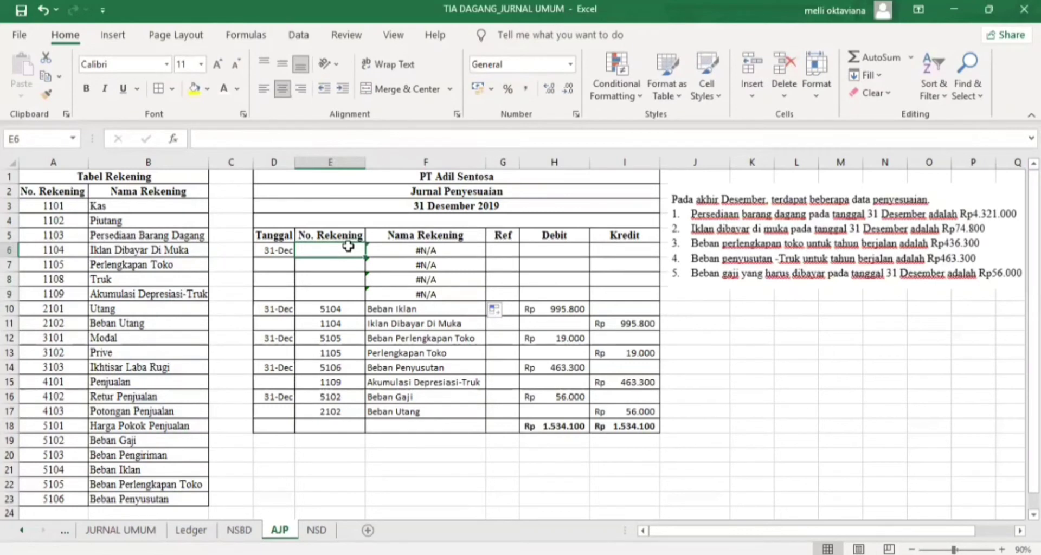
text(3103)
key(Tab)
key(Tab)
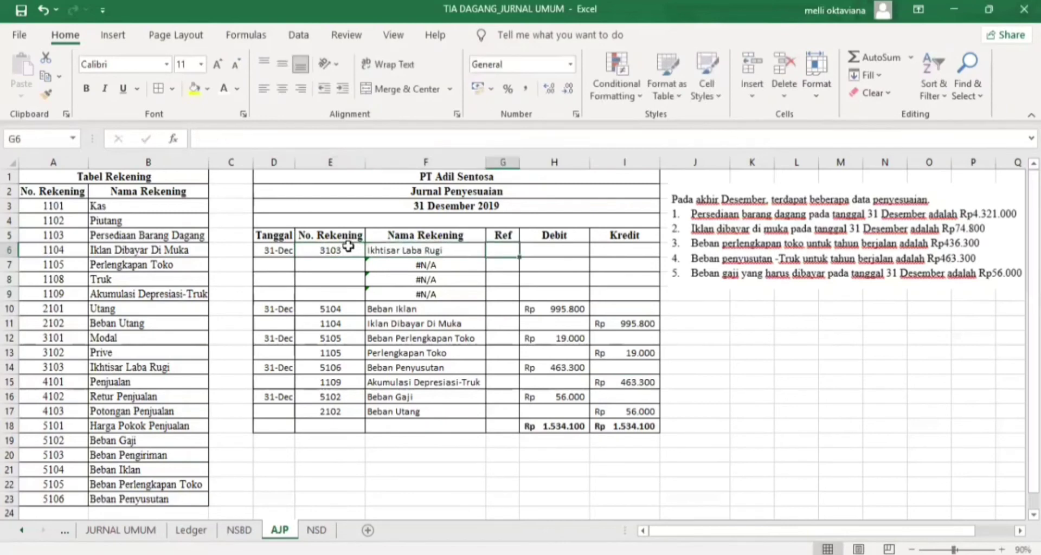
key(Tab)
text(=)
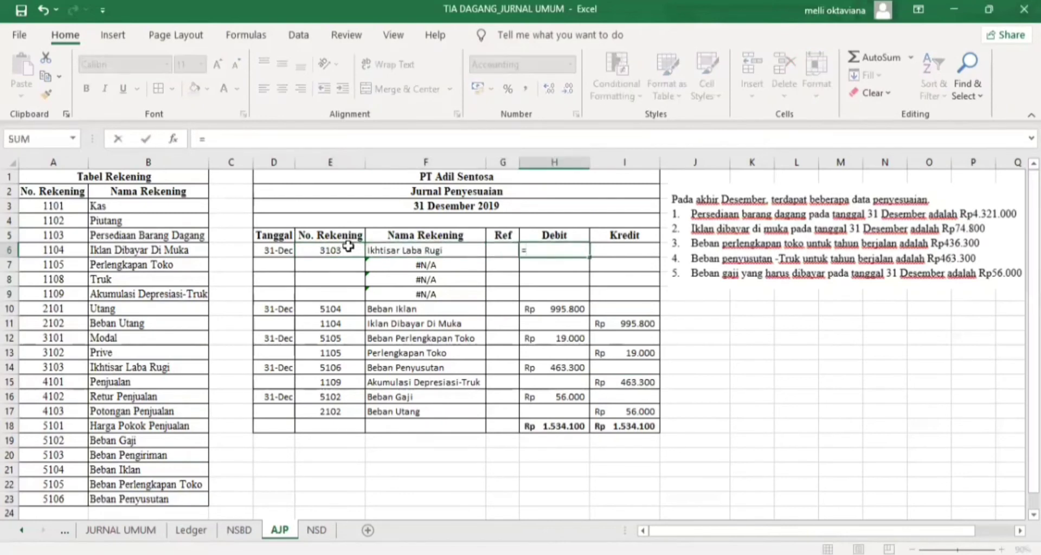
click(242, 531)
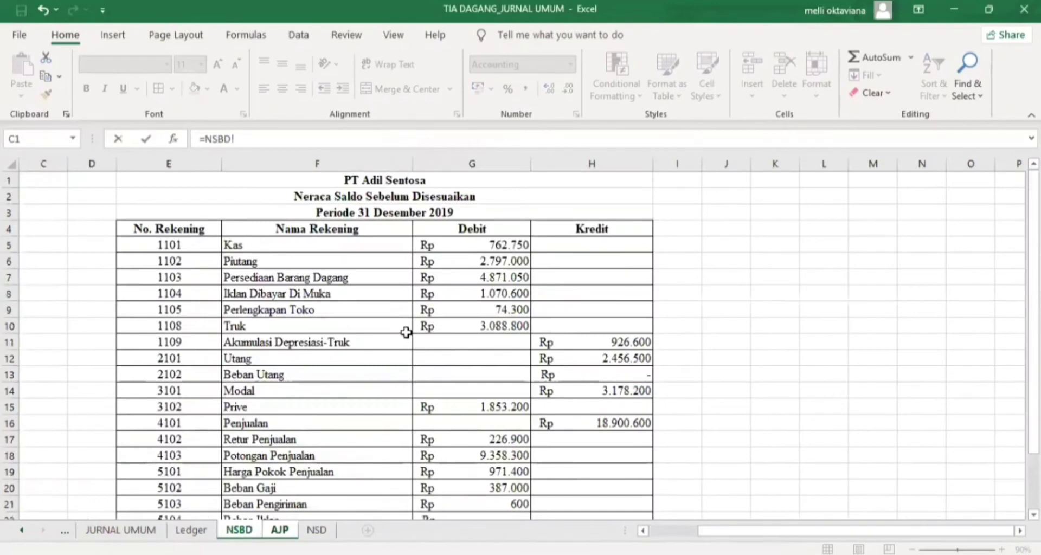
click(460, 274)
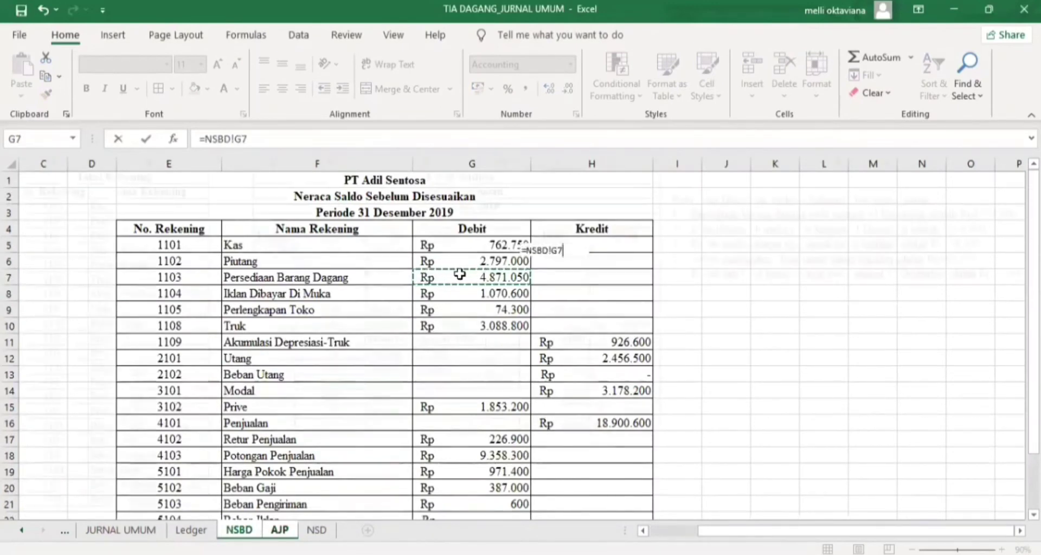
key(Return)
Step: Enter account number 1103 in E7 and set its credit in I7 to =H6
click(327, 263)
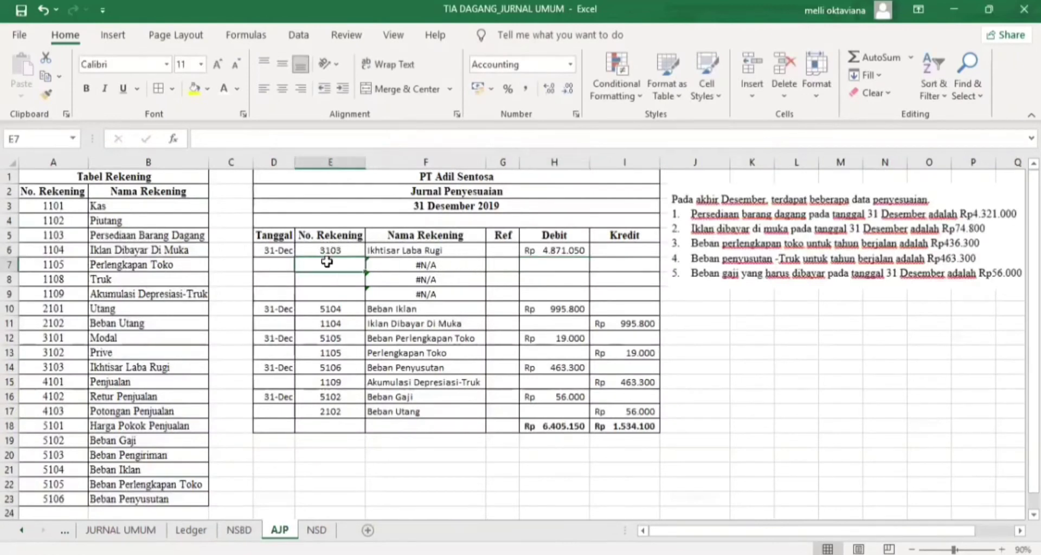
text(1103)
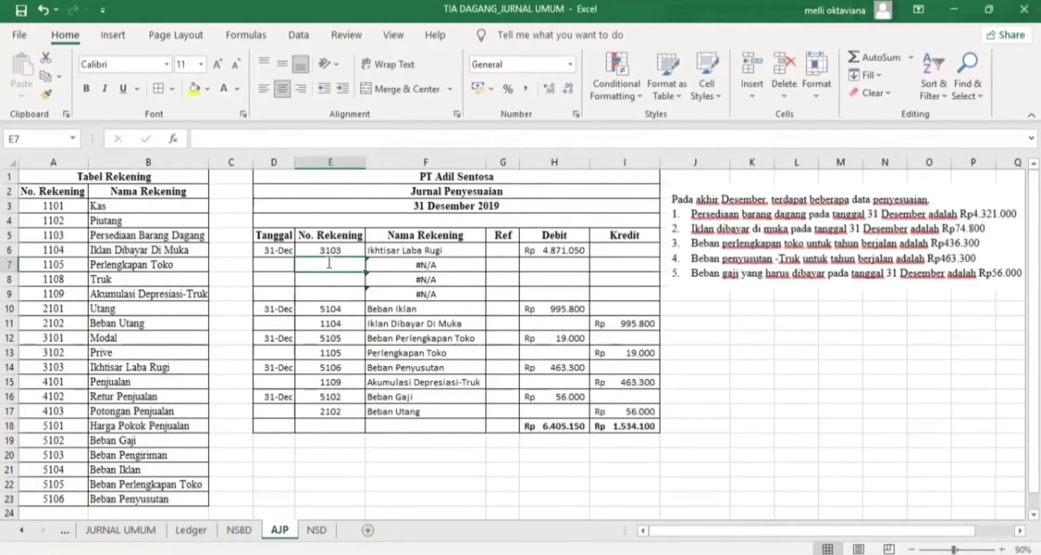
key(Tab)
key(Tab)
key(Tab)
key(Tab)
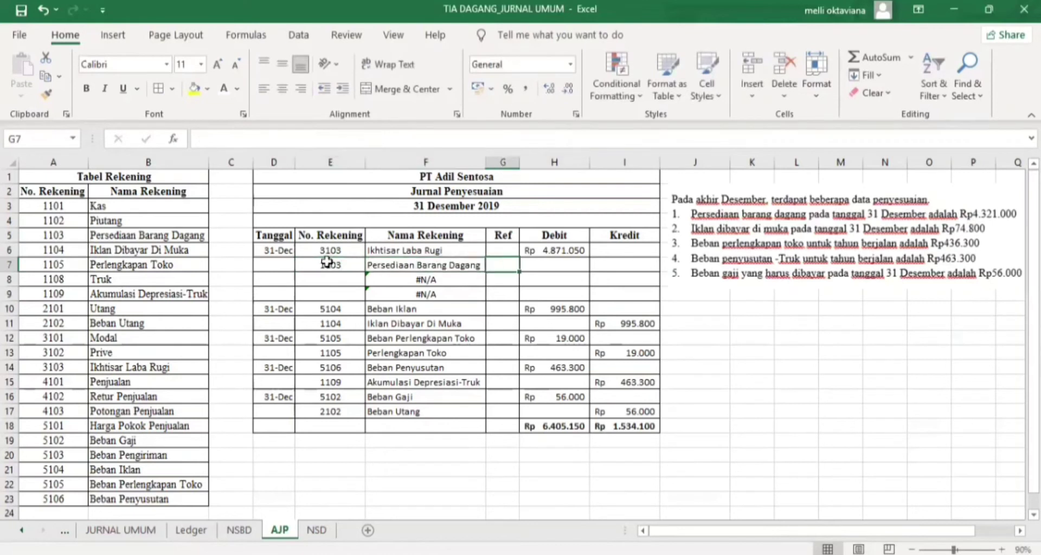
text(=)
key(Left)
key(Up)
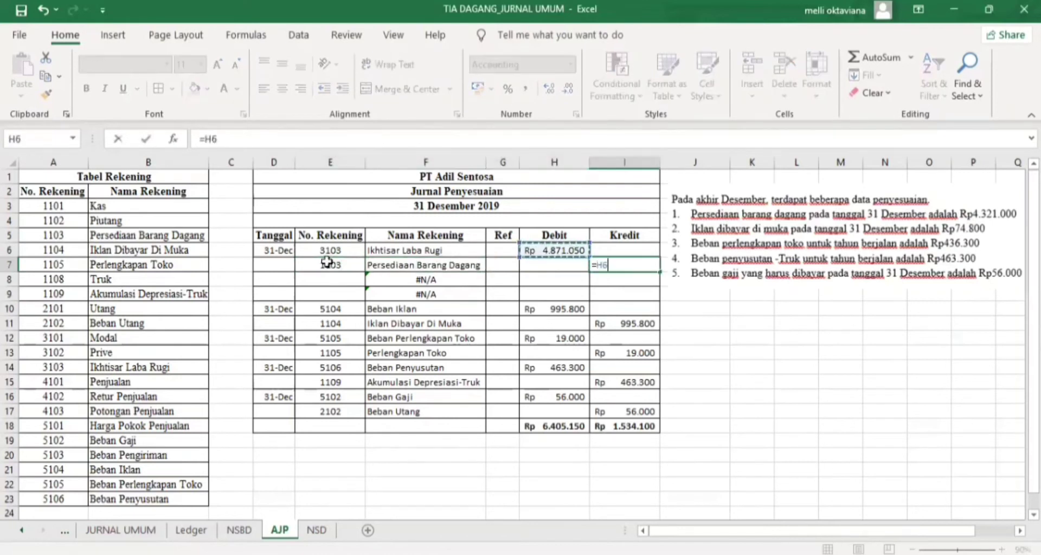
key(Return)
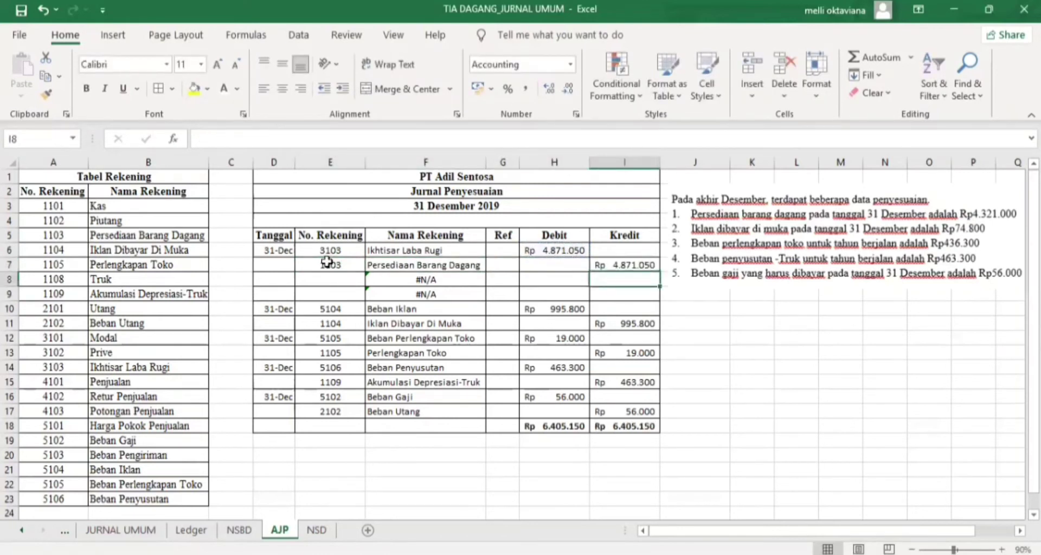
Step: Enter account number 1103 in E8 with a debit of 4321000 in H8
key(Left)
key(Left)
key(Left)
key(Left)
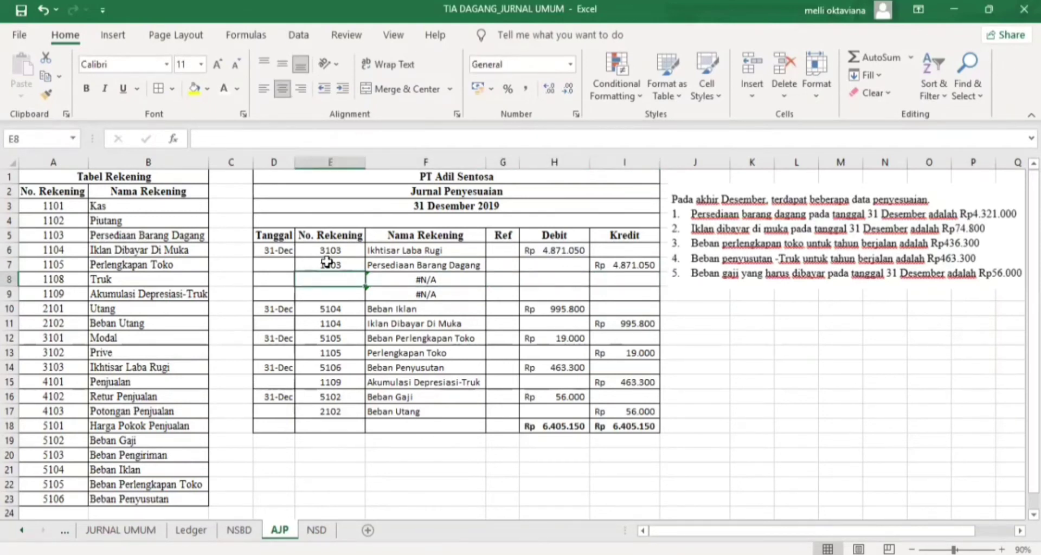
text(1103)
key(Tab)
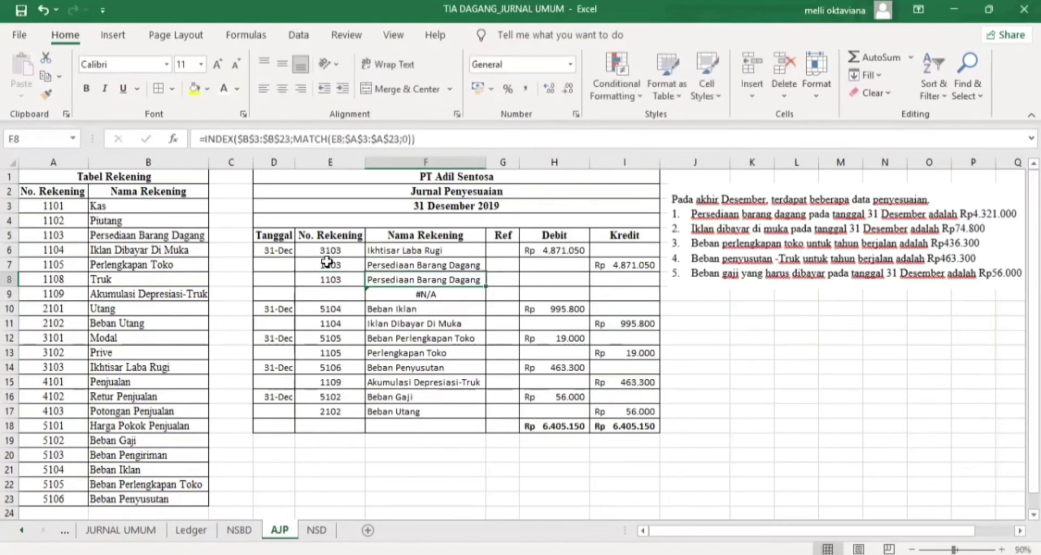
key(Right)
key(Right)
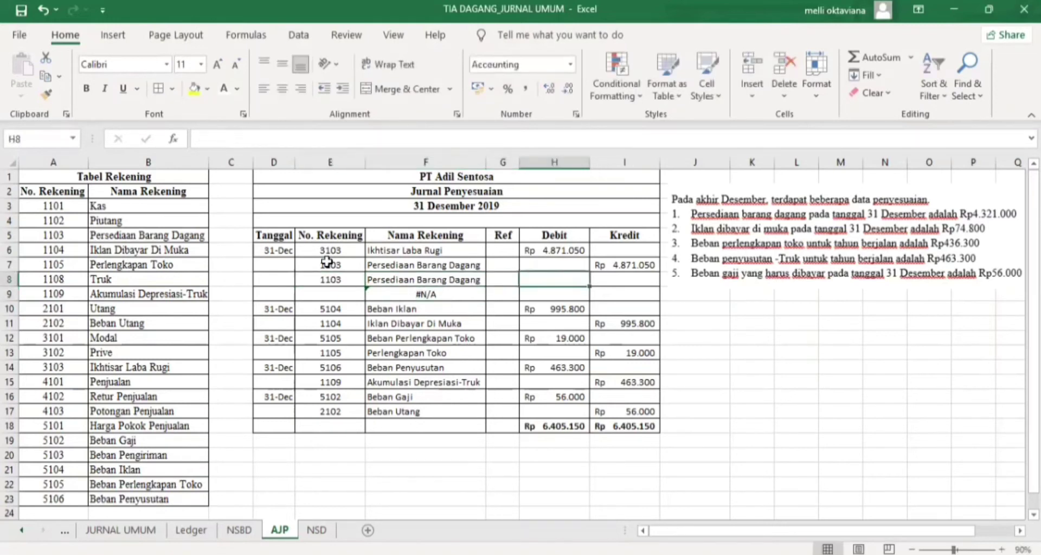
text(43210000)
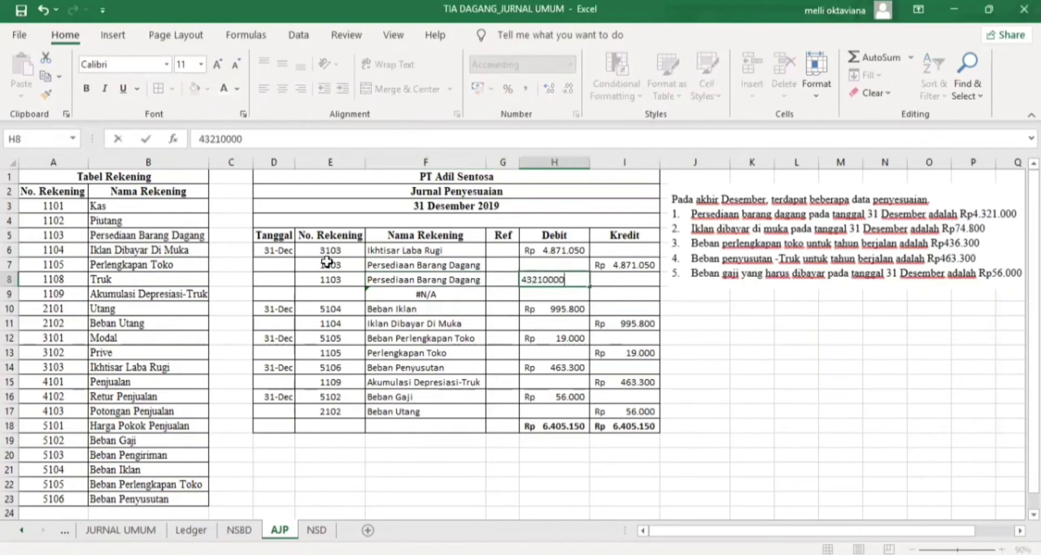
key(Return)
Step: Enter account number 3103 in E9 and set its credit in I9 to =H8
key(Left)
key(Left)
key(Left)
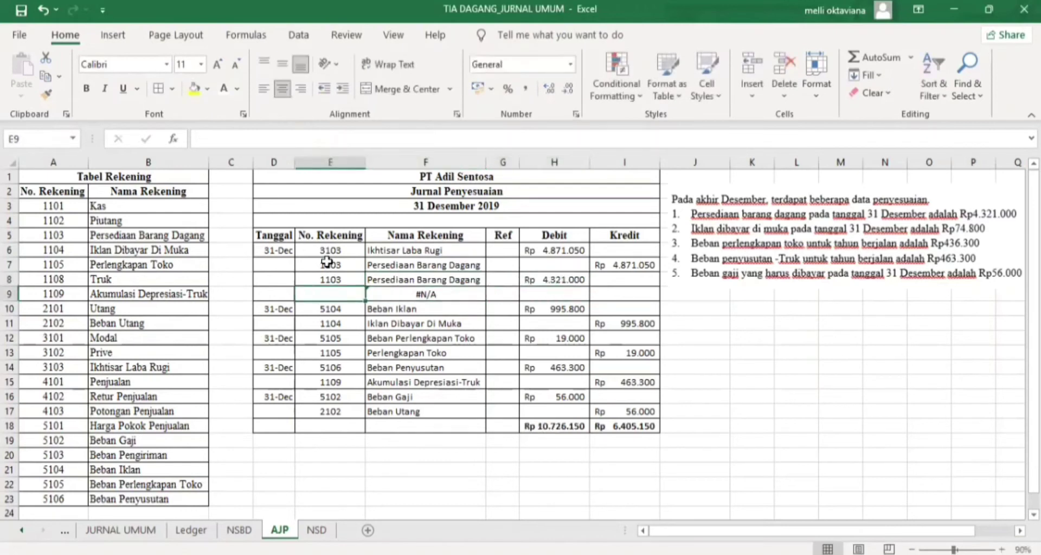
text(3103)
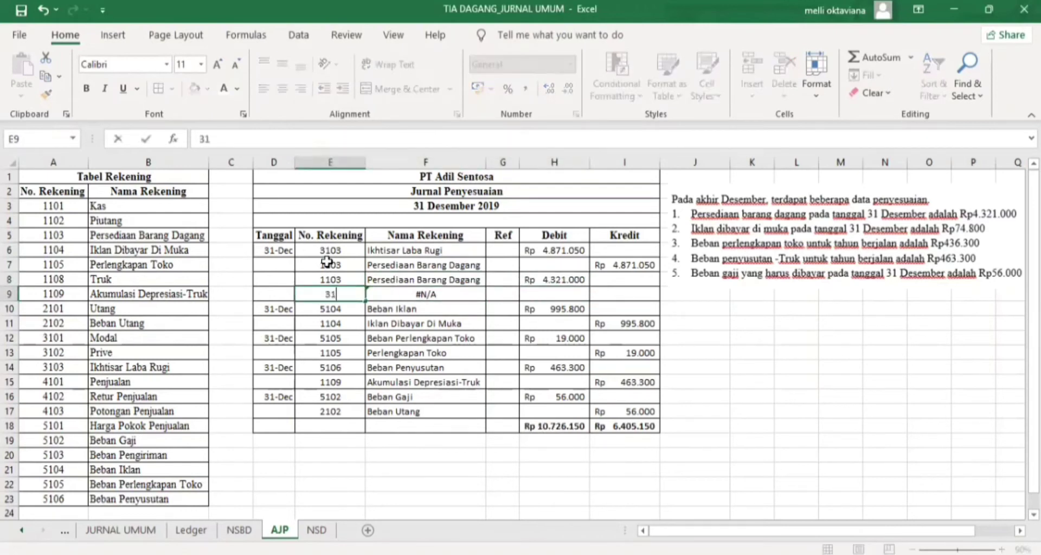
key(Right)
key(Right)
key(Right)
key(Right)
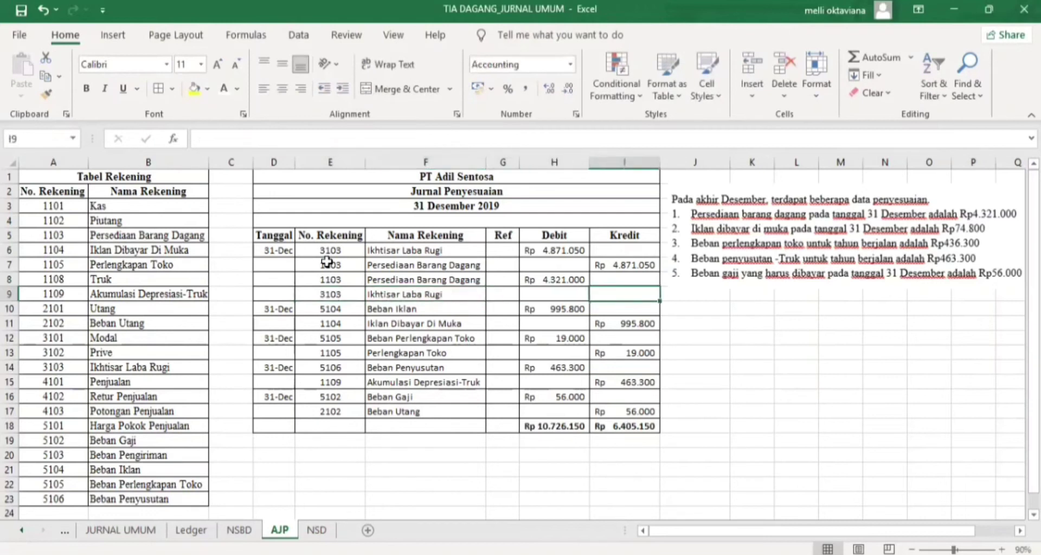
text(=H8)
key(Return)
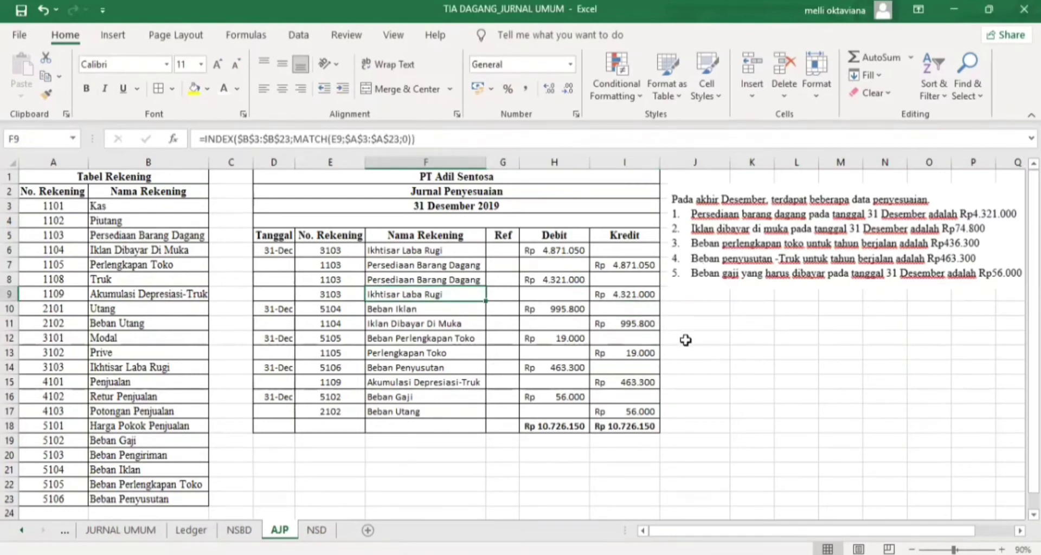
Step: Clear the account names in E5:E25 of the adjusted trial balance on the NSD sheet
click(687, 421)
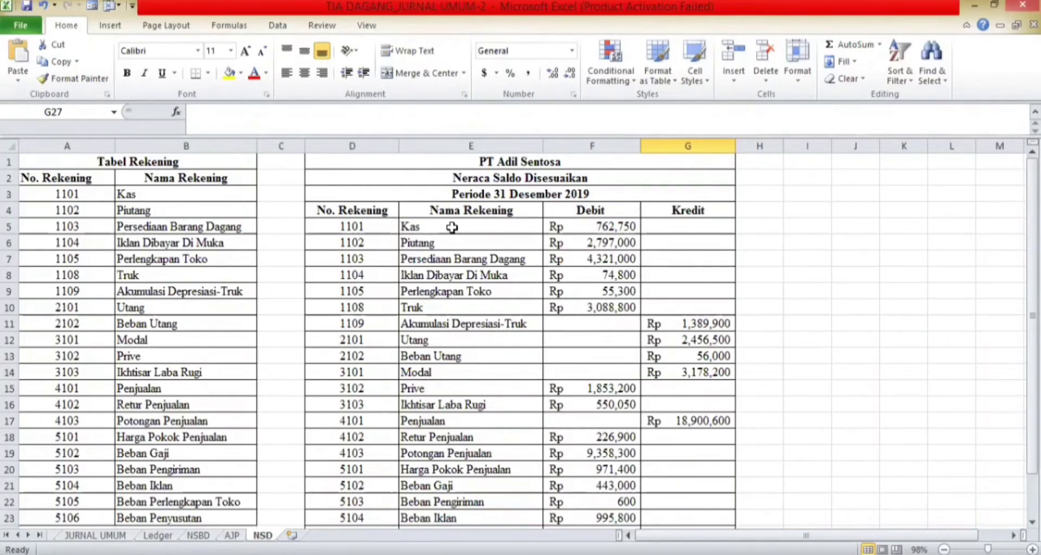
drag(452, 227, 433, 487)
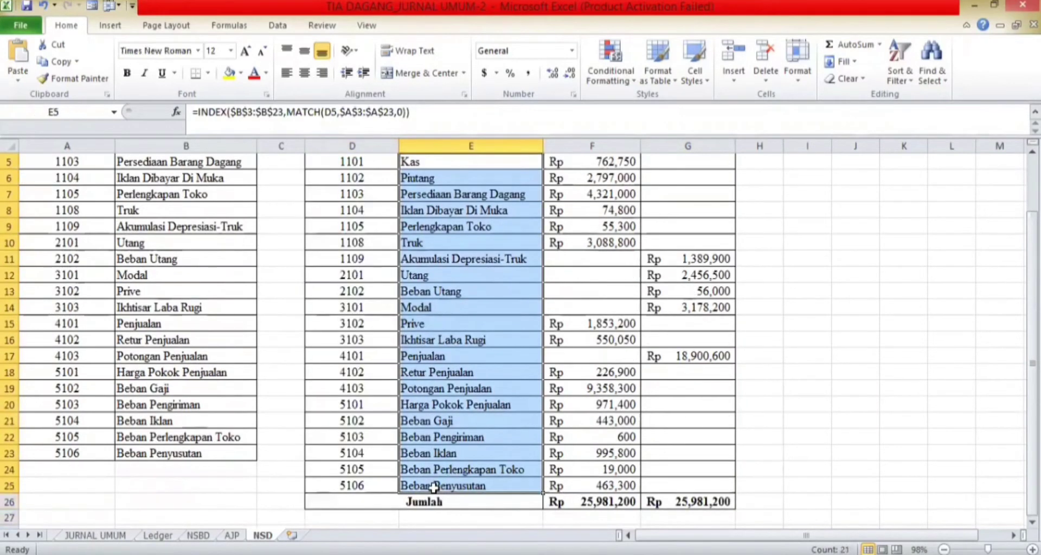
key(Delete)
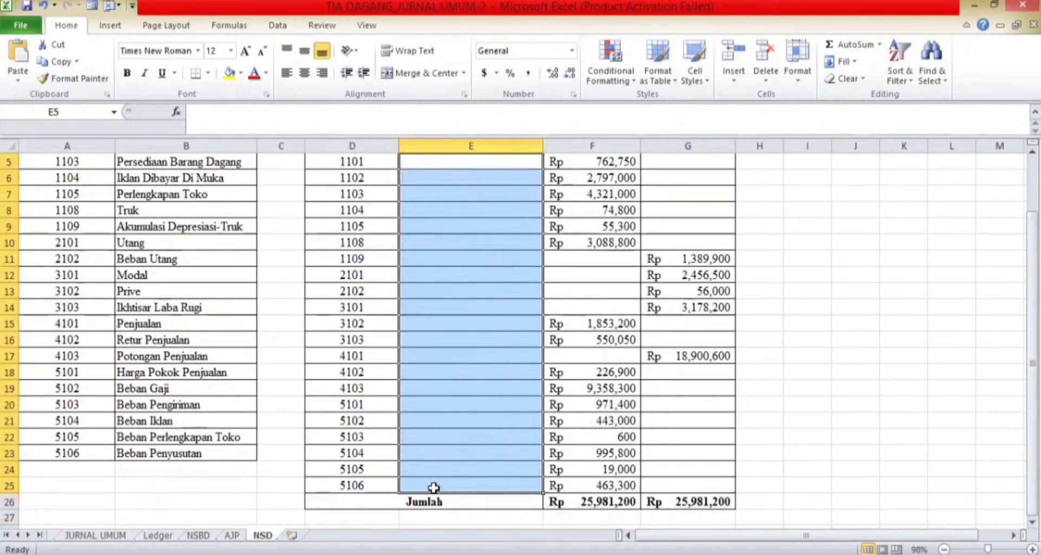
Step: Begin an INDEX formula in E5 with the absolute account-name range $B$3:$B$23 and a MATCH function as its row number
scroll(442, 379, up, 2)
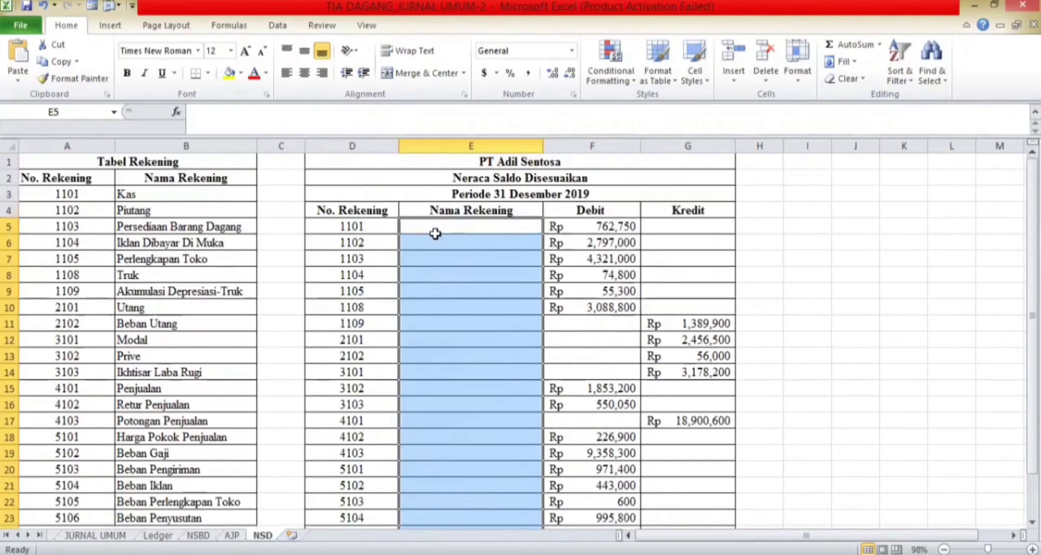
click(431, 232)
text(=)
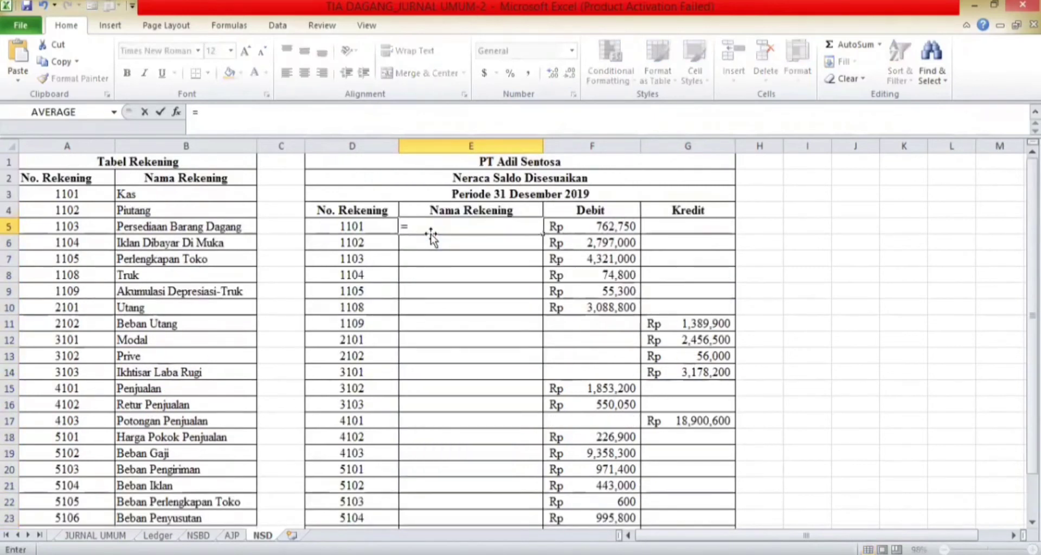
text(in)
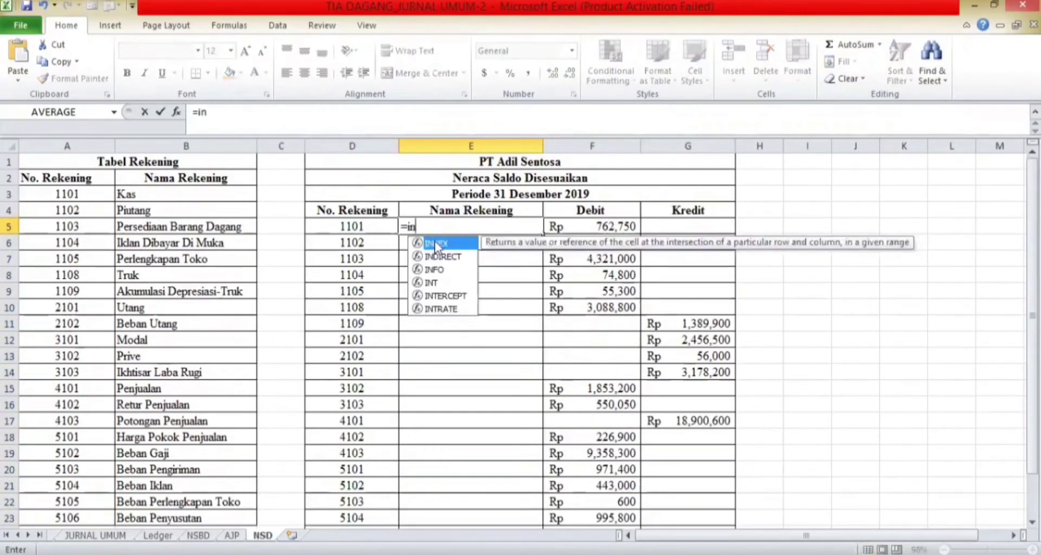
double_click(437, 244)
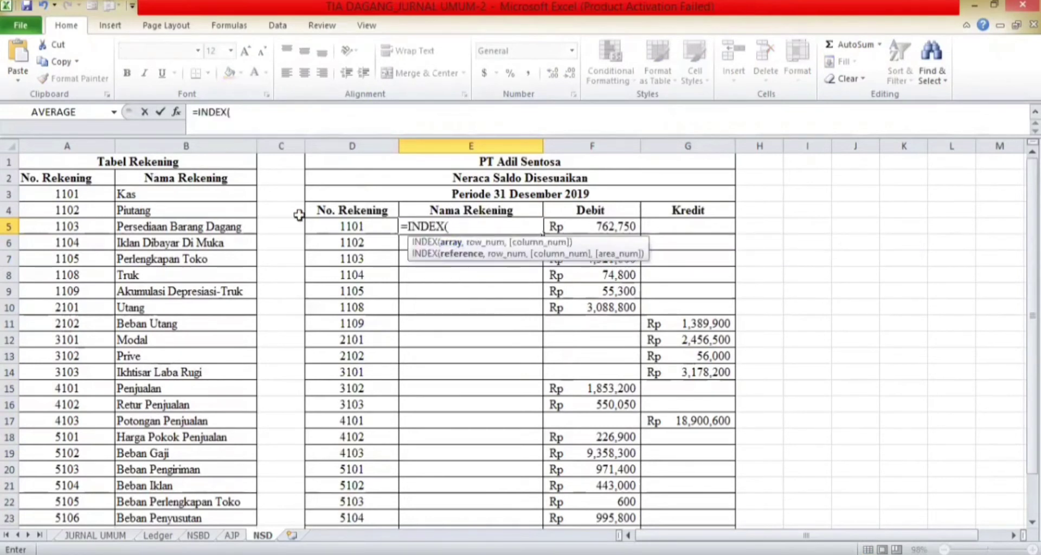
click(167, 193)
drag(166, 194, 162, 212)
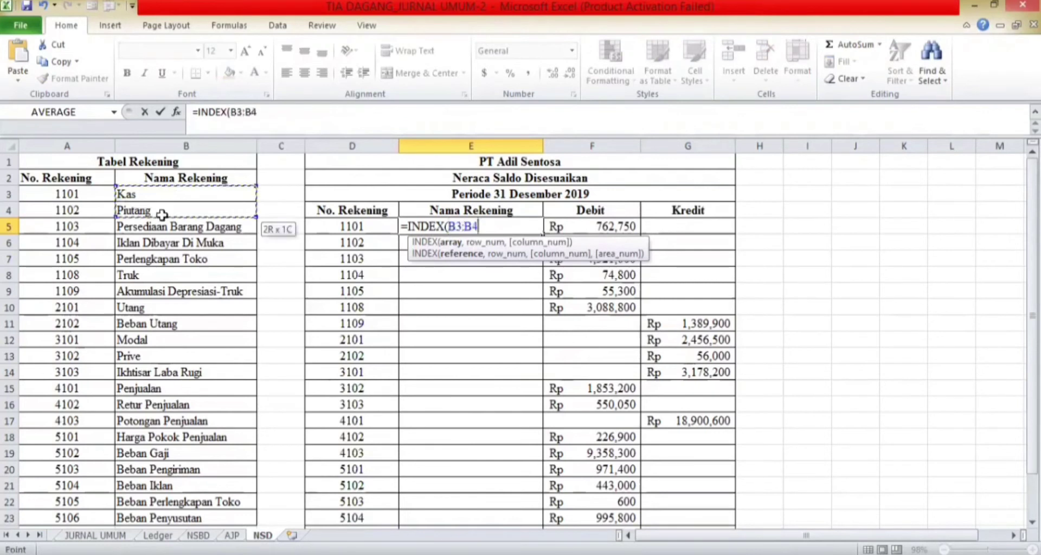
mouse_move(147, 503)
mouse_down()
mouse_move(147, 521)
mouse_move(158, 503)
mouse_up()
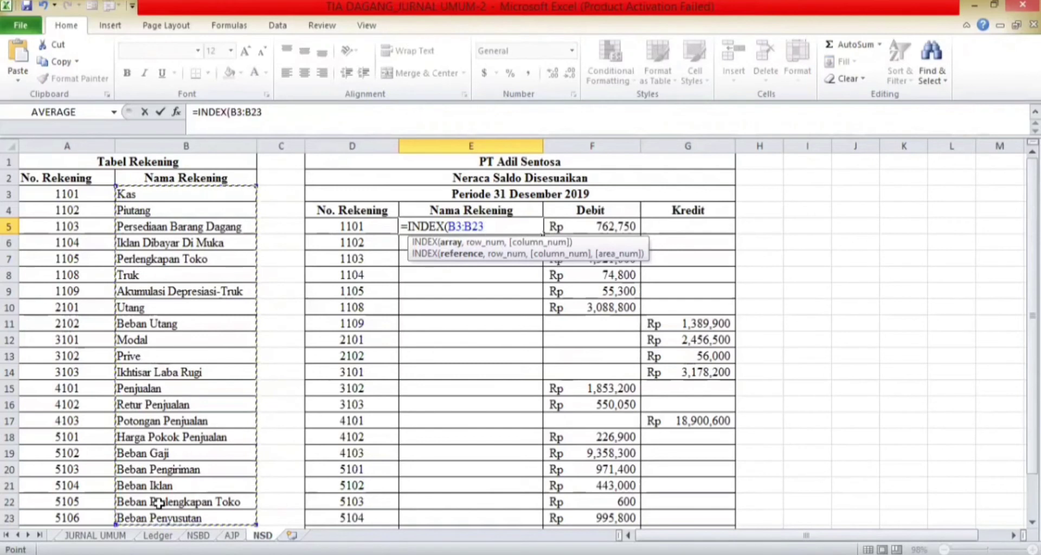
key(F4)
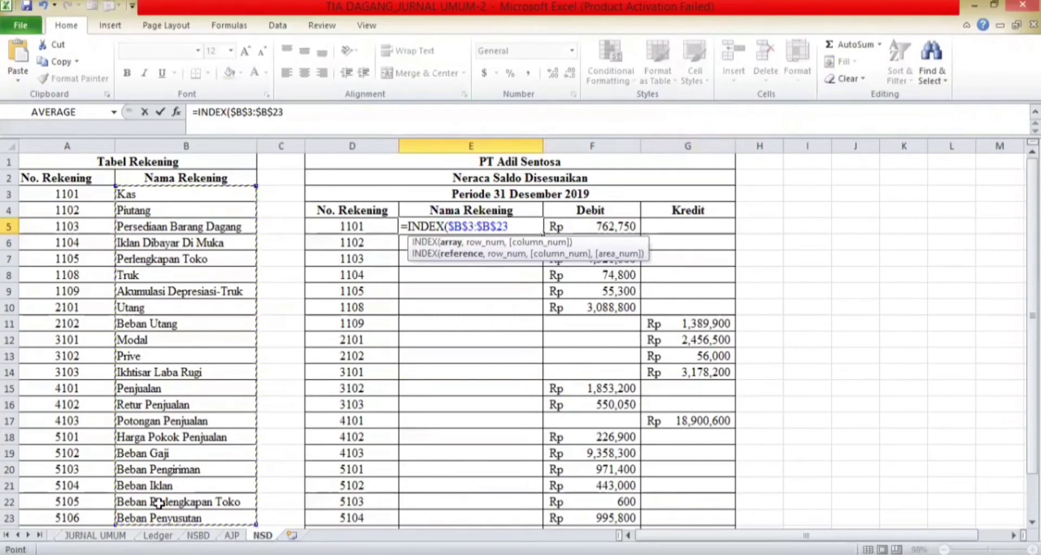
text(,)
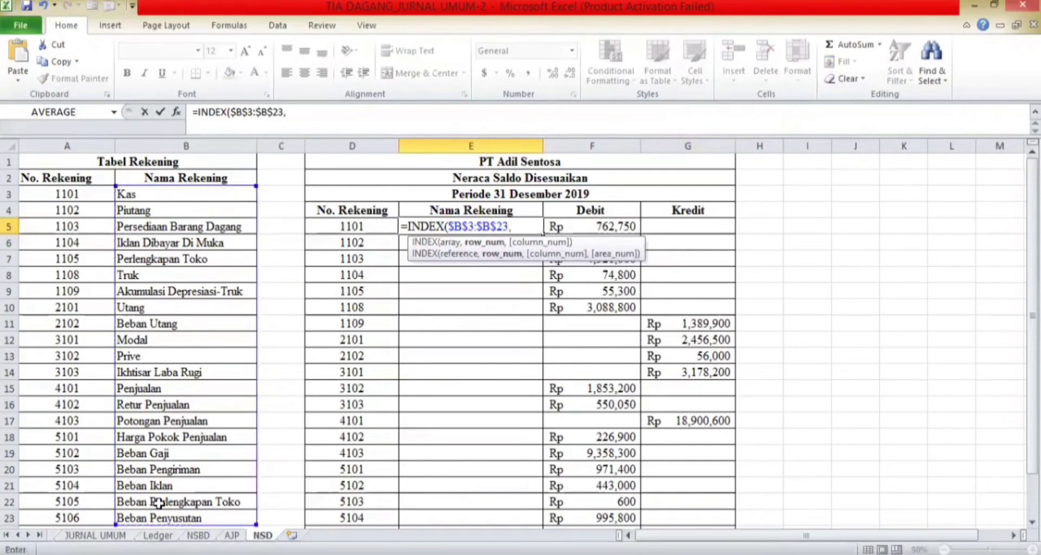
text(mat)
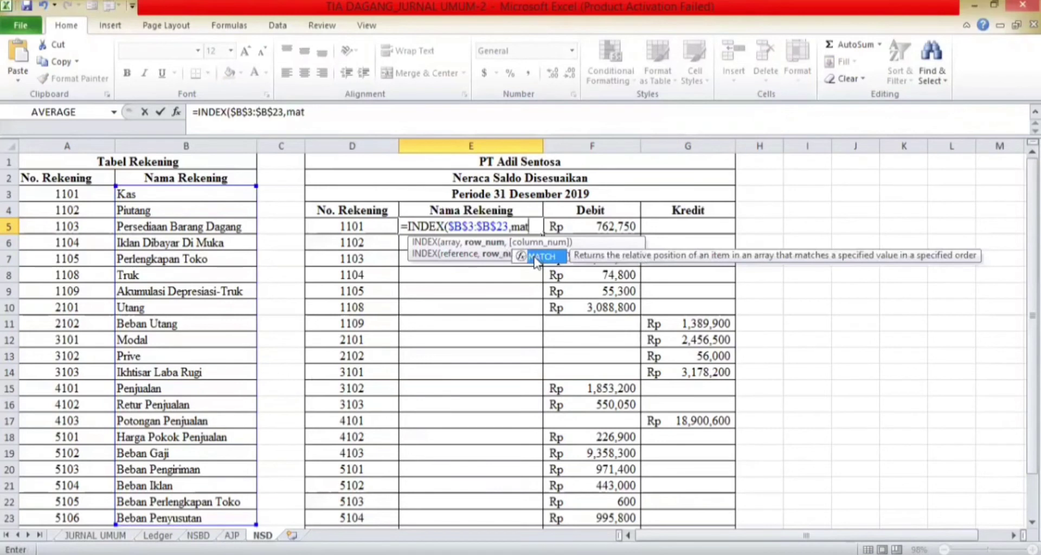
Step: Complete the INDEX formula in E5 with MATCH(D5,$A$3:$A$23,0) as the row number, and fill it down through E25
double_click(533, 256)
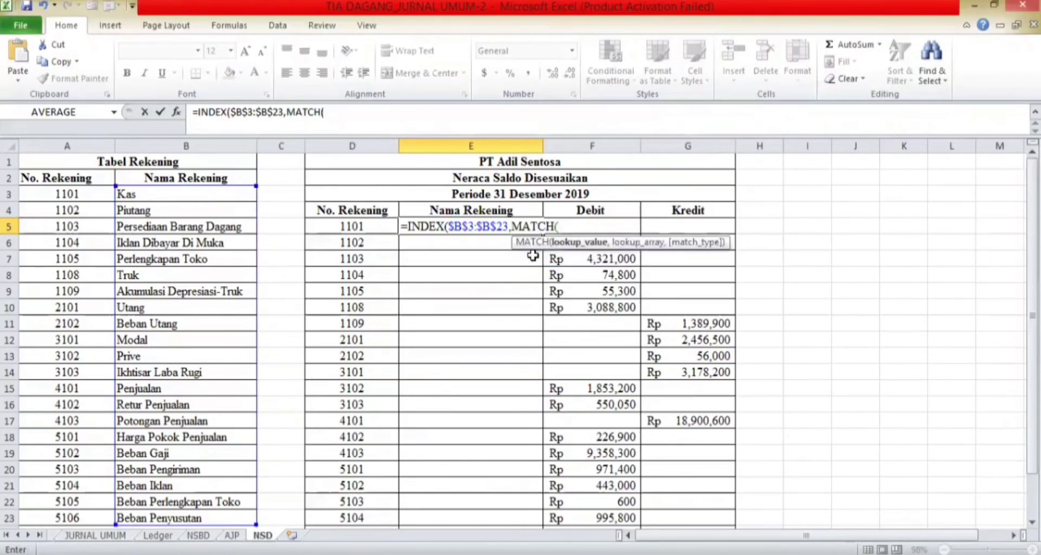
click(379, 229)
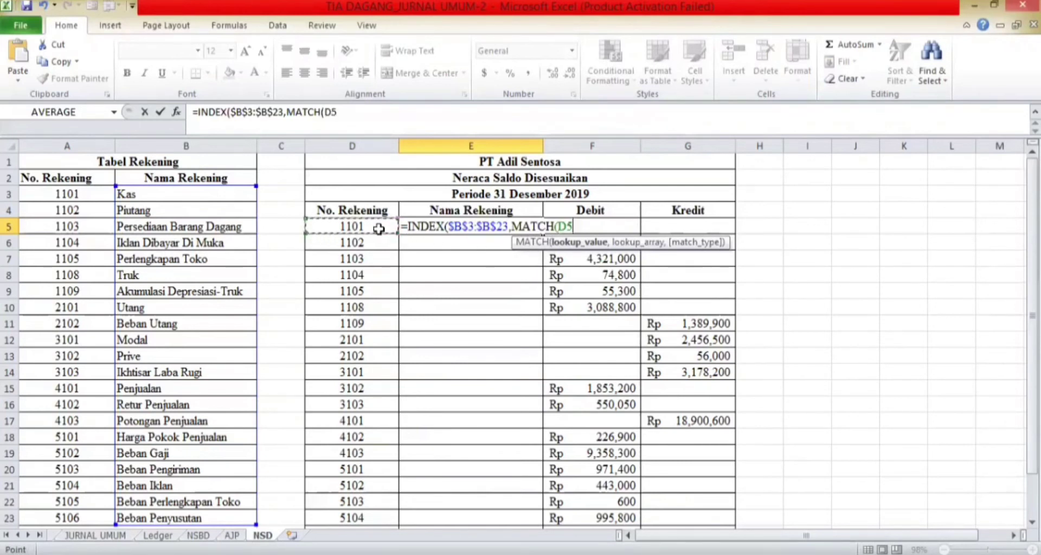
text(,)
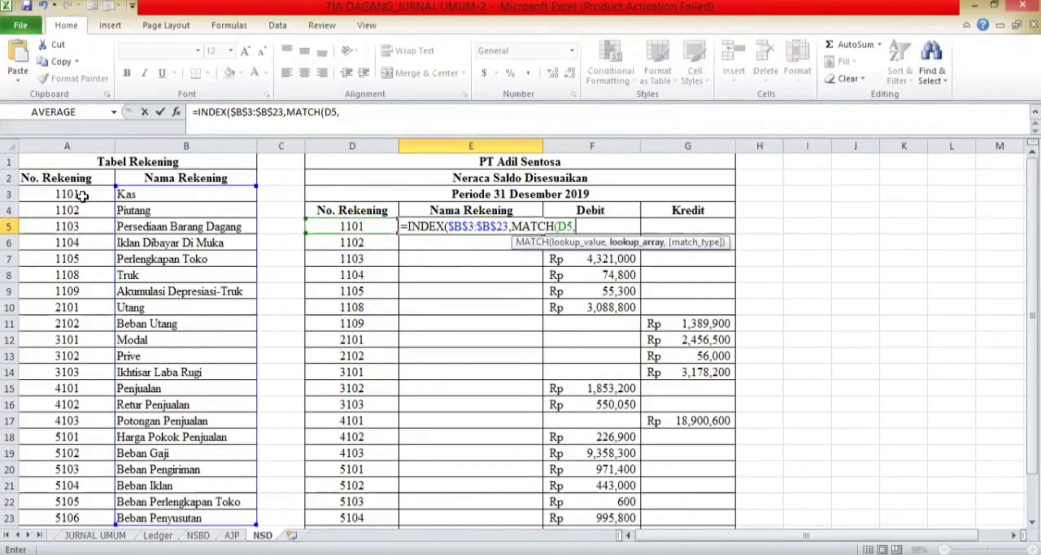
click(62, 194)
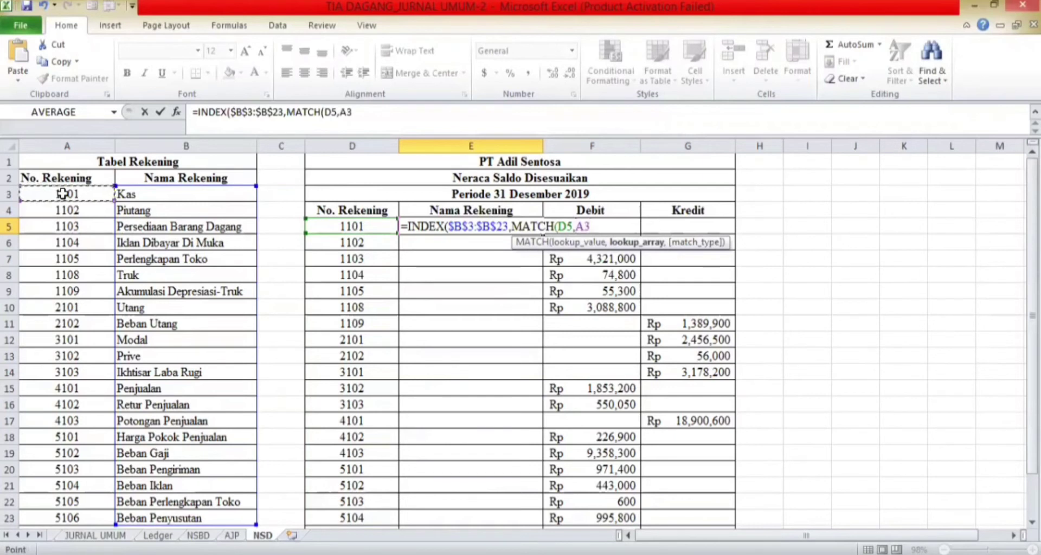
drag(62, 194, 64, 213)
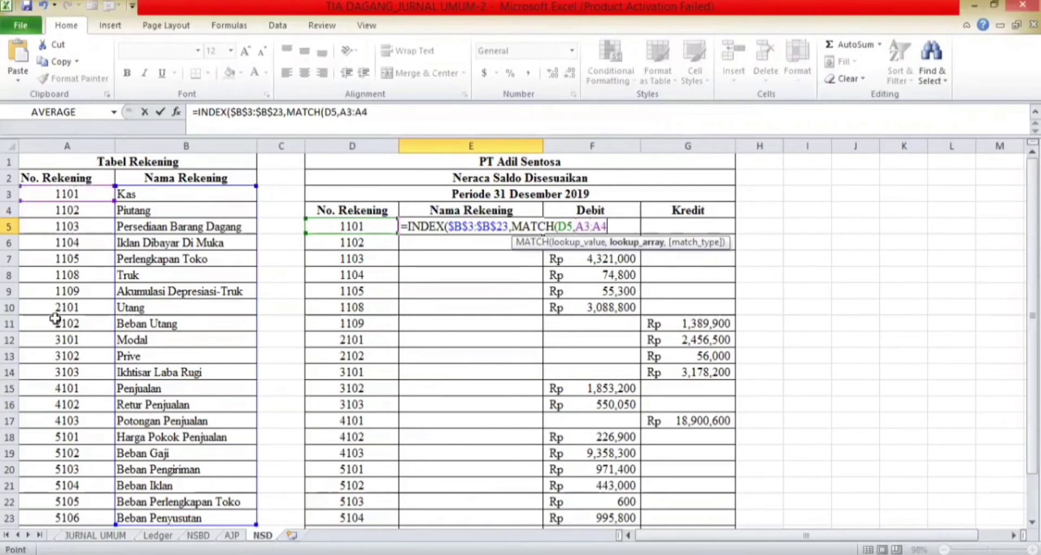
shift+click(53, 518)
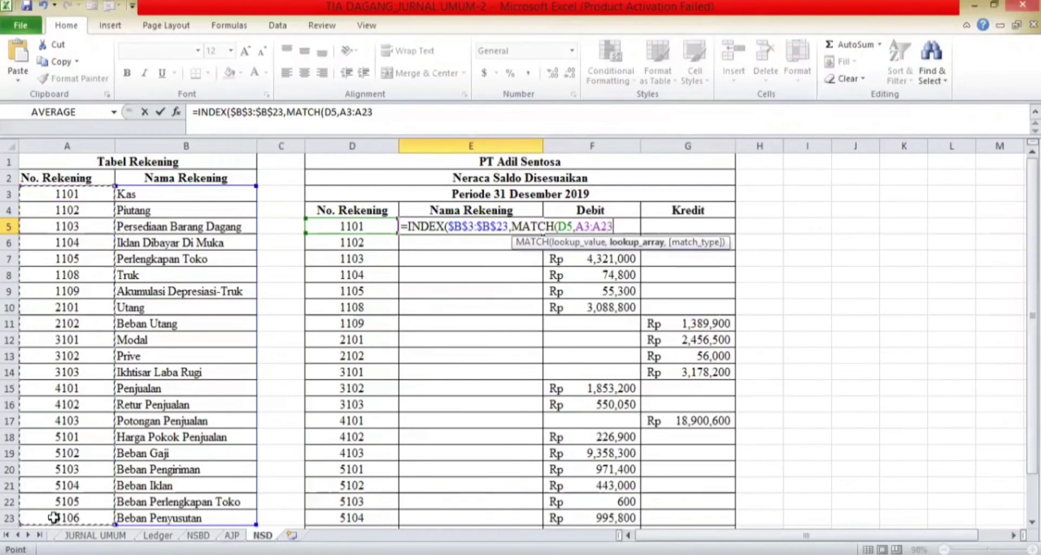
key(F4)
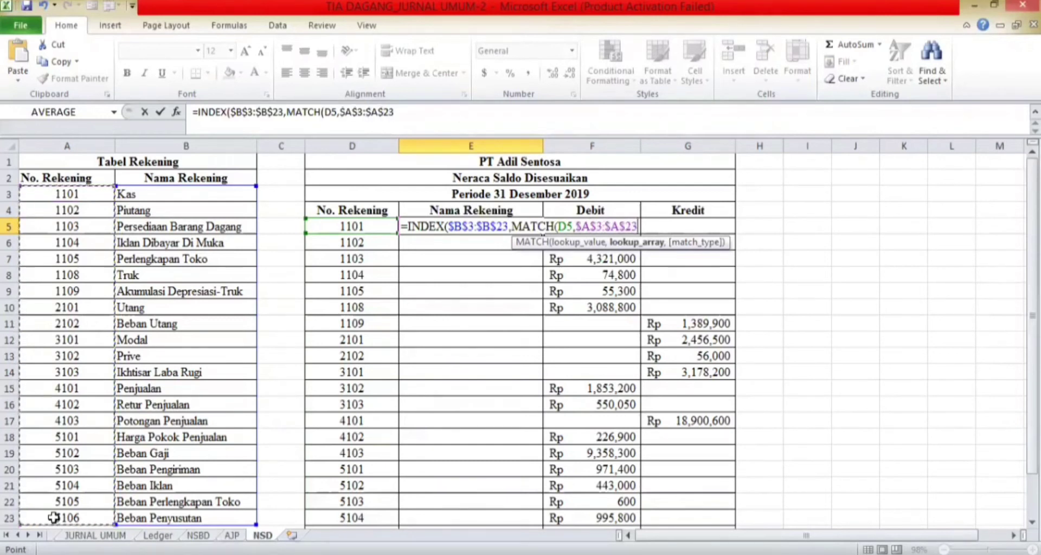
text(,)
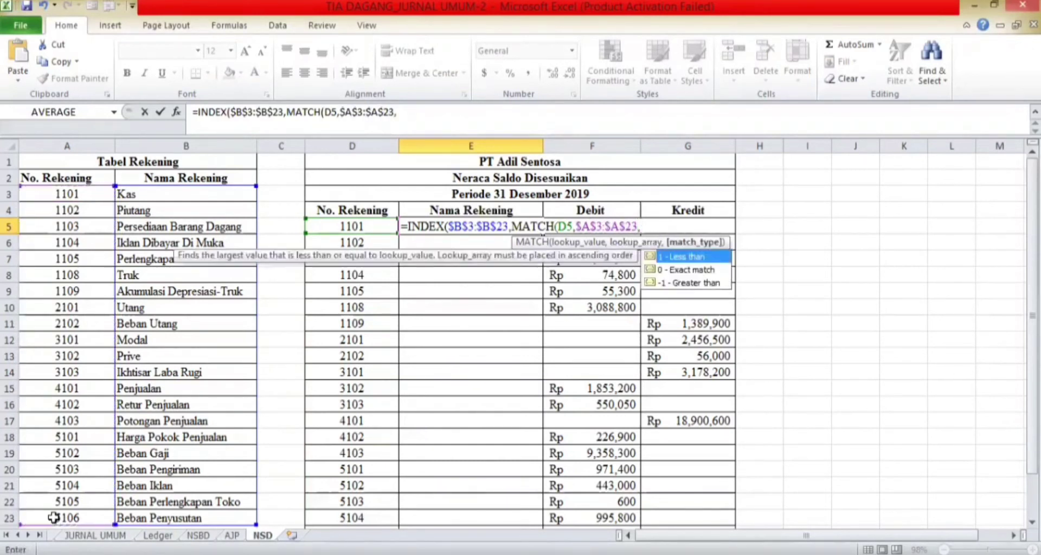
text(0)))
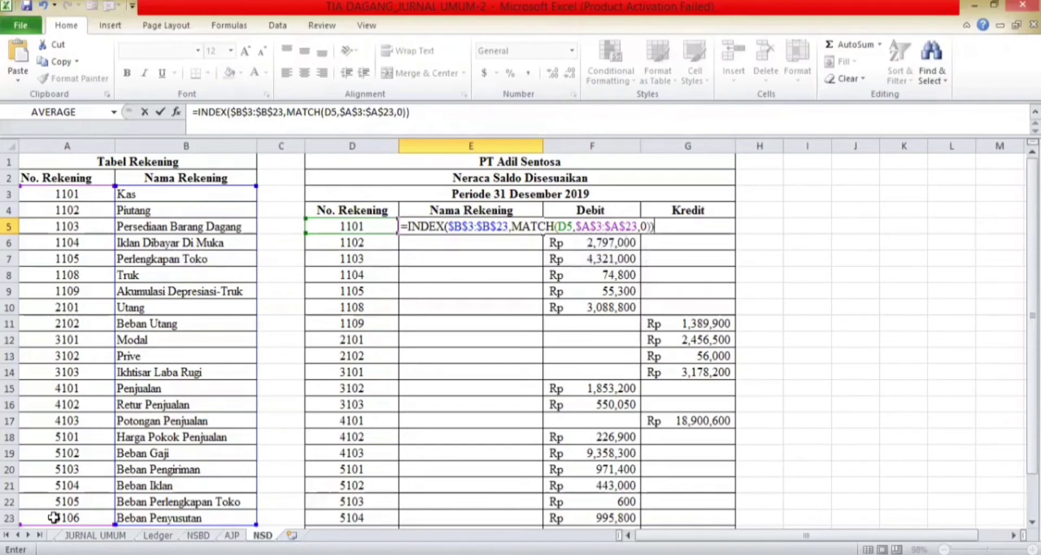
key(Return)
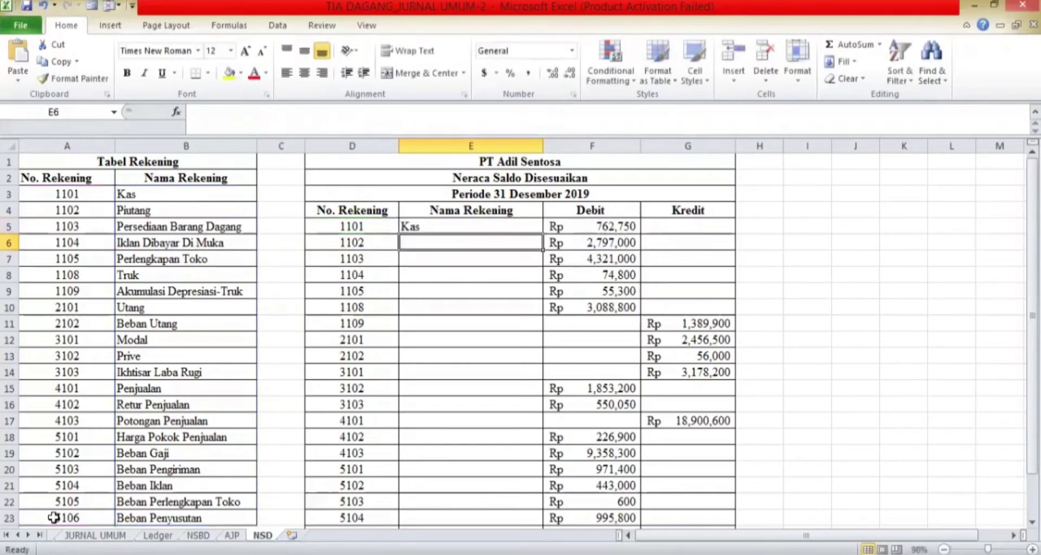
click(478, 226)
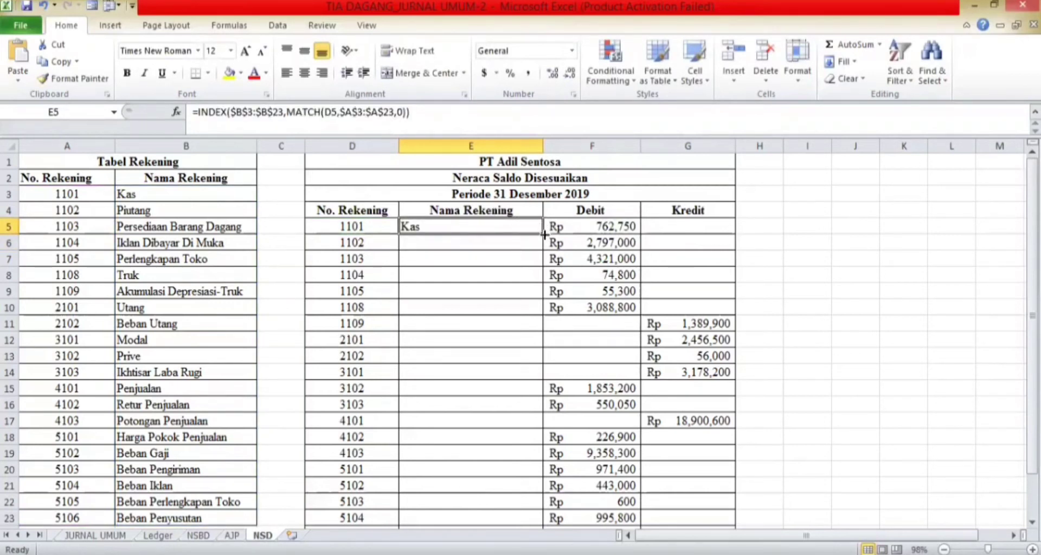
drag(544, 234, 508, 508)
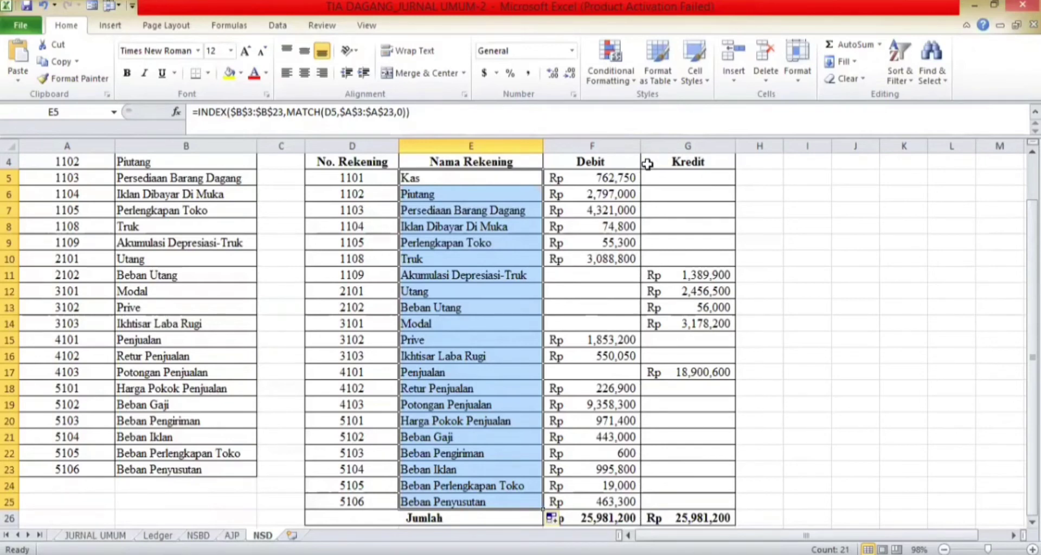
Step: Clear the Iklan Dibayar Di Muka debit in F8 and re-enter it as =NSBD!G8-AJP!J11
click(613, 226)
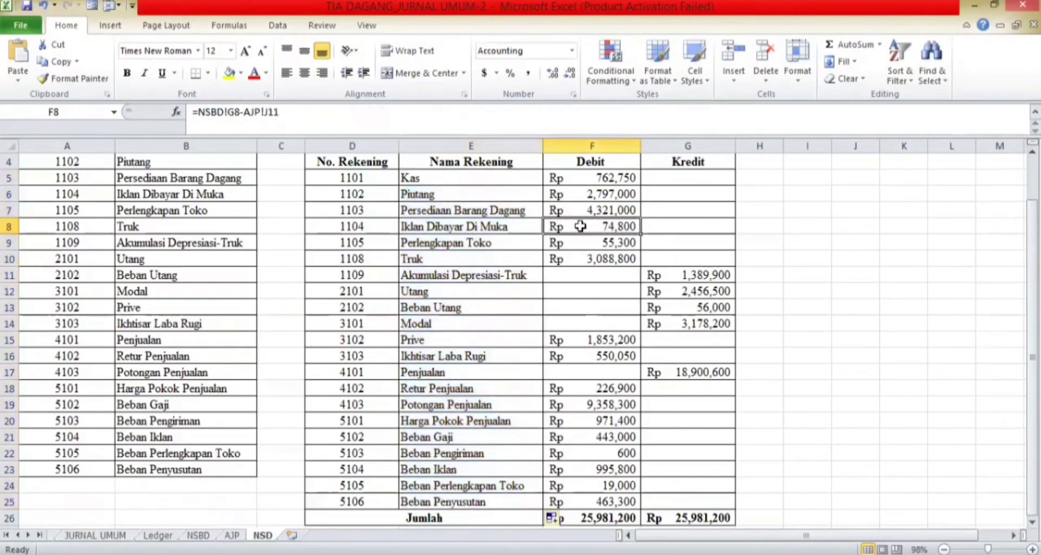
key(Delete)
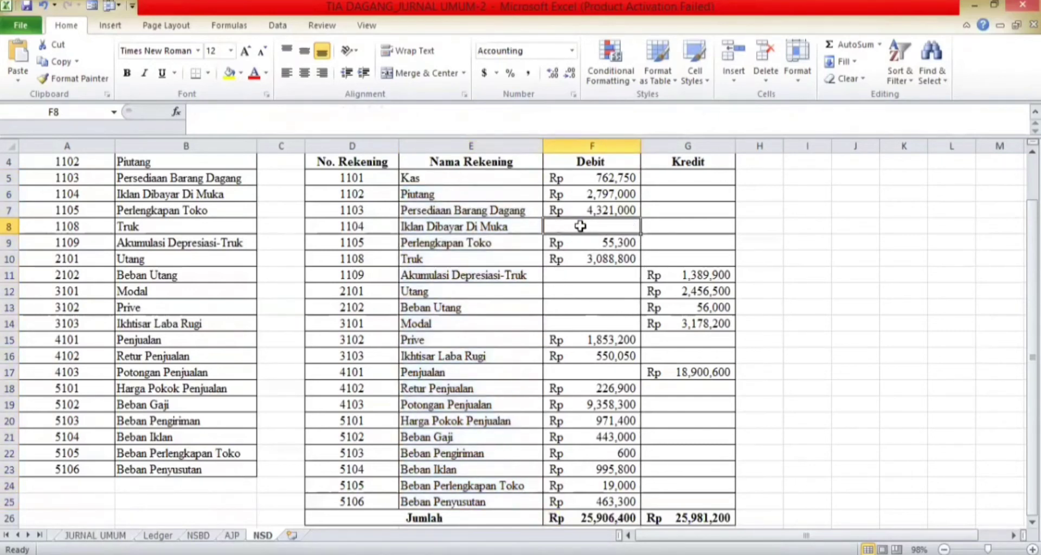
text(=)
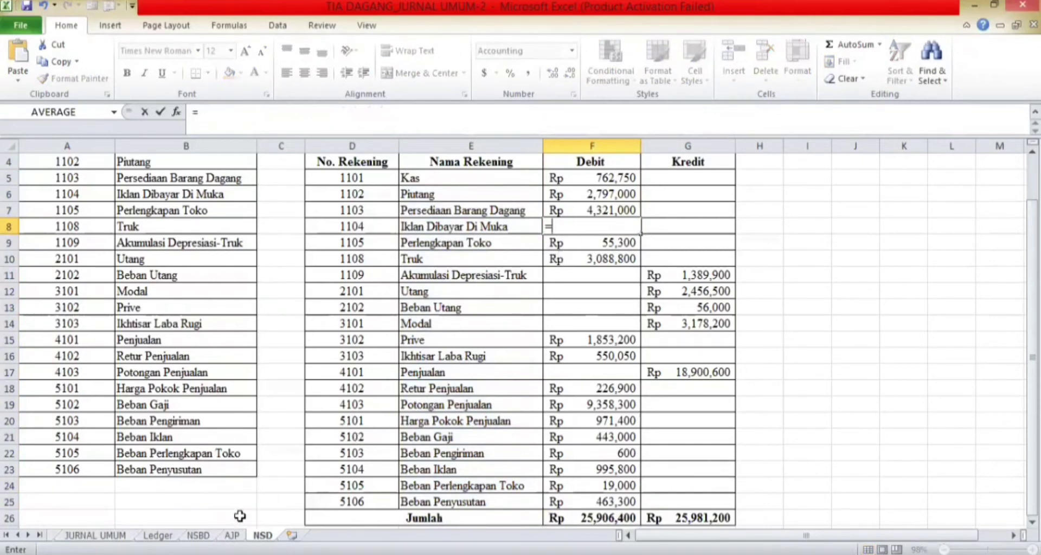
click(198, 535)
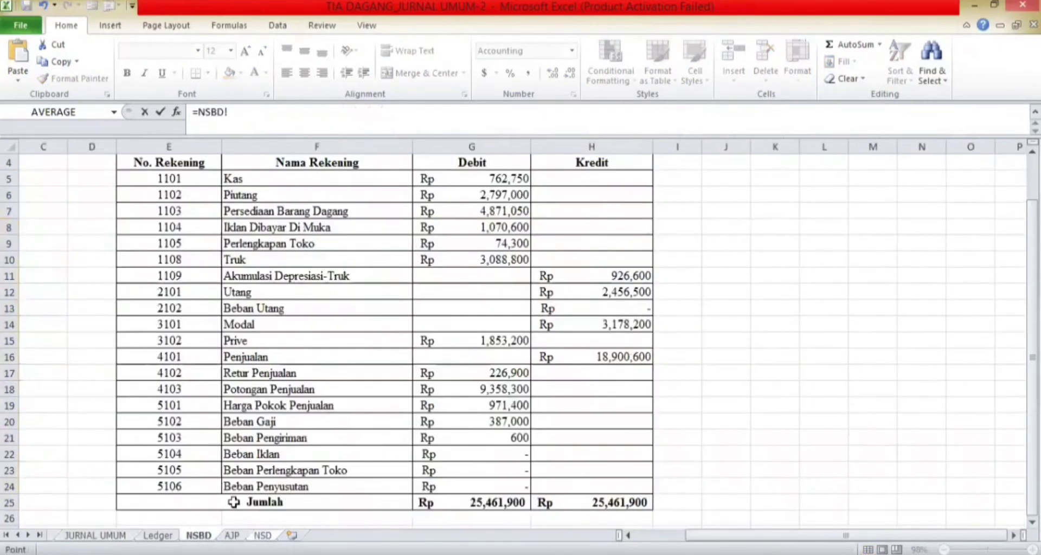
click(454, 230)
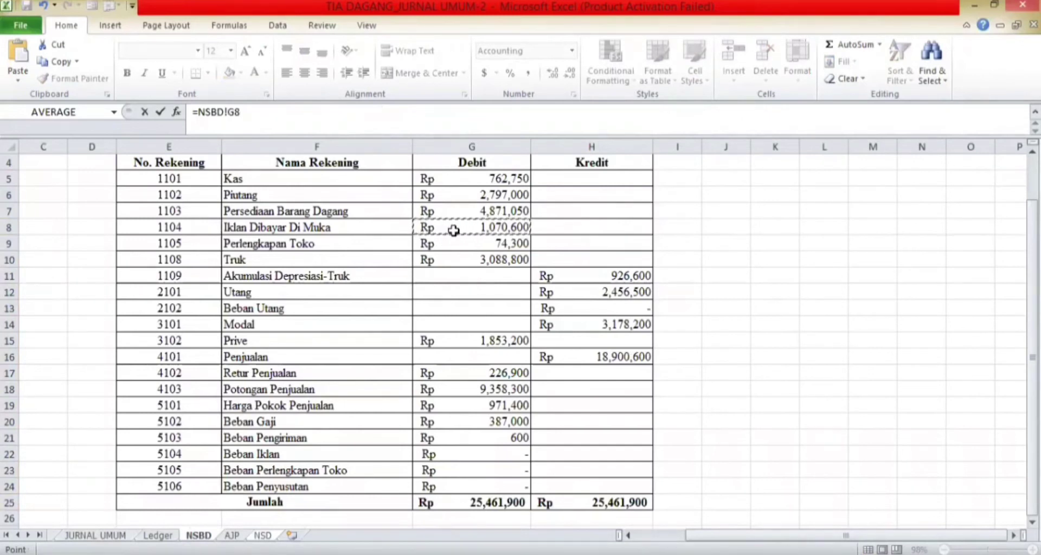
text(-)
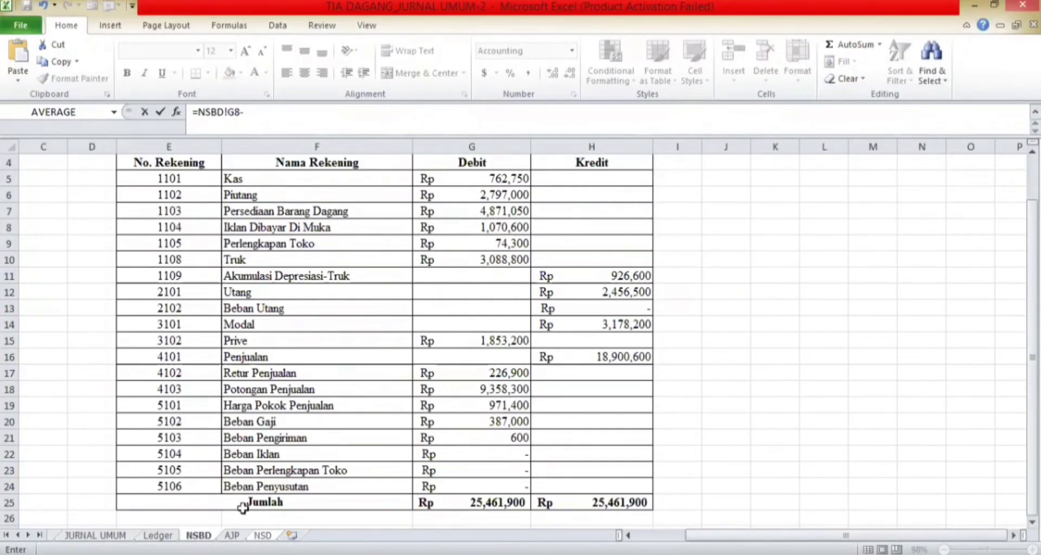
click(232, 535)
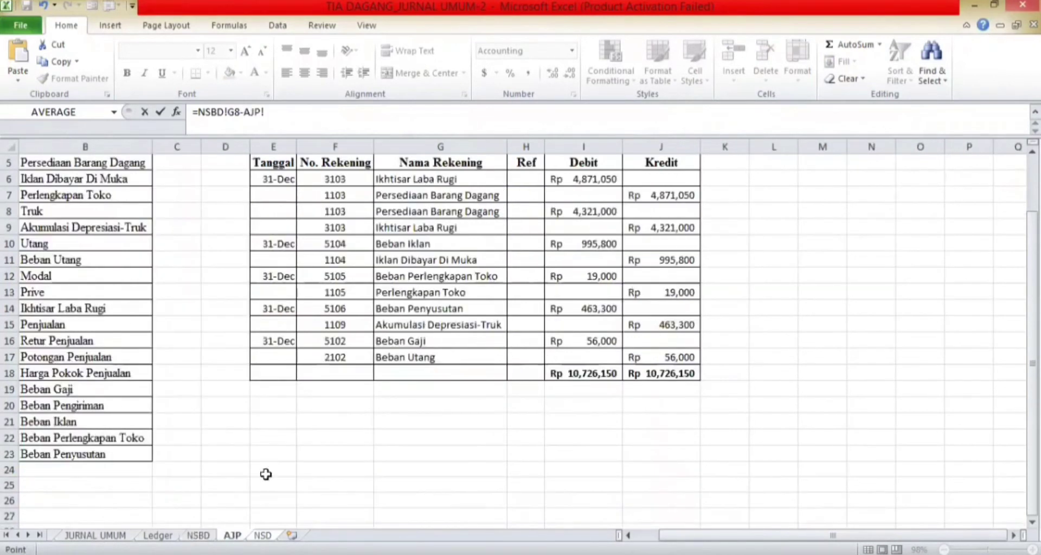
click(646, 263)
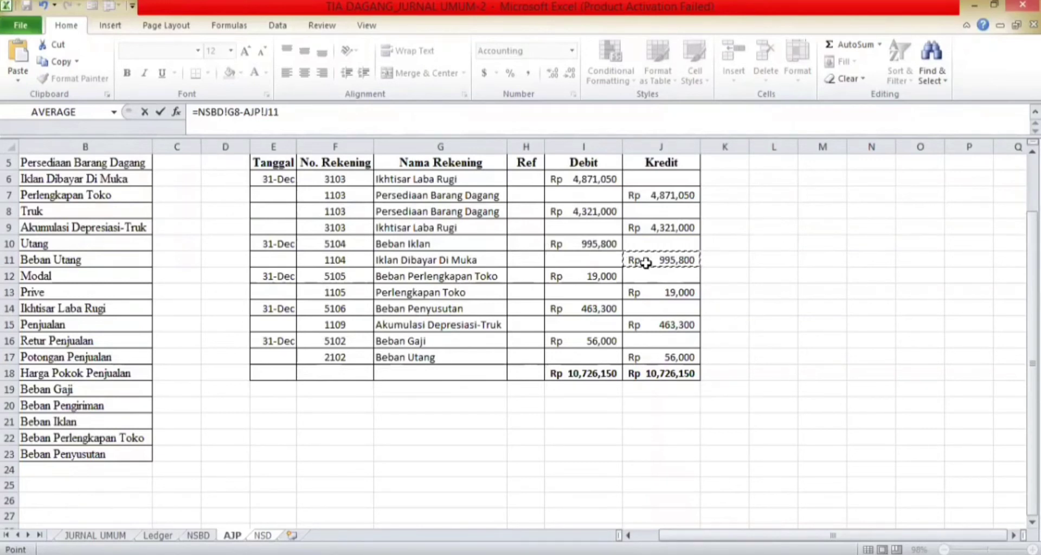
key(Return)
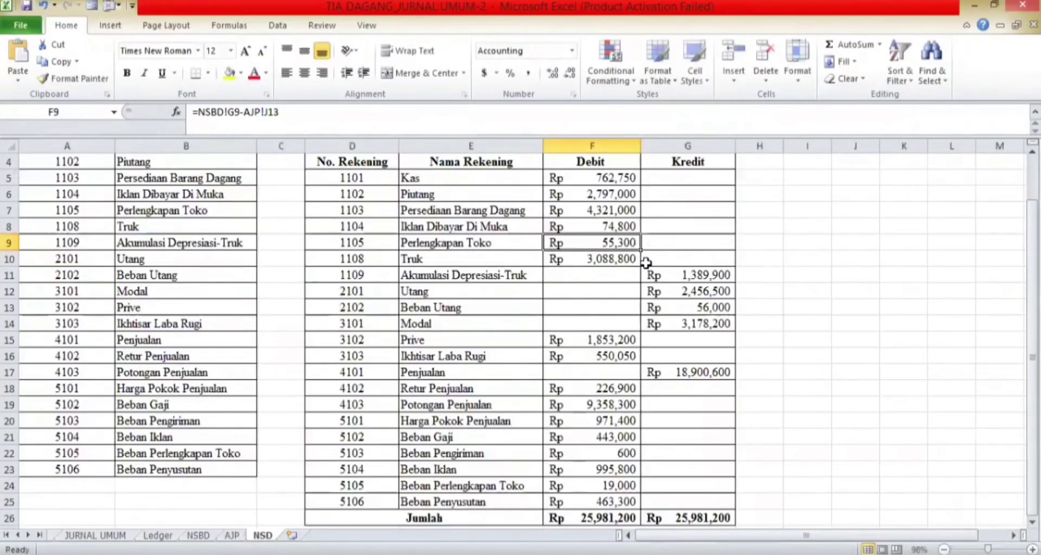
click(577, 226)
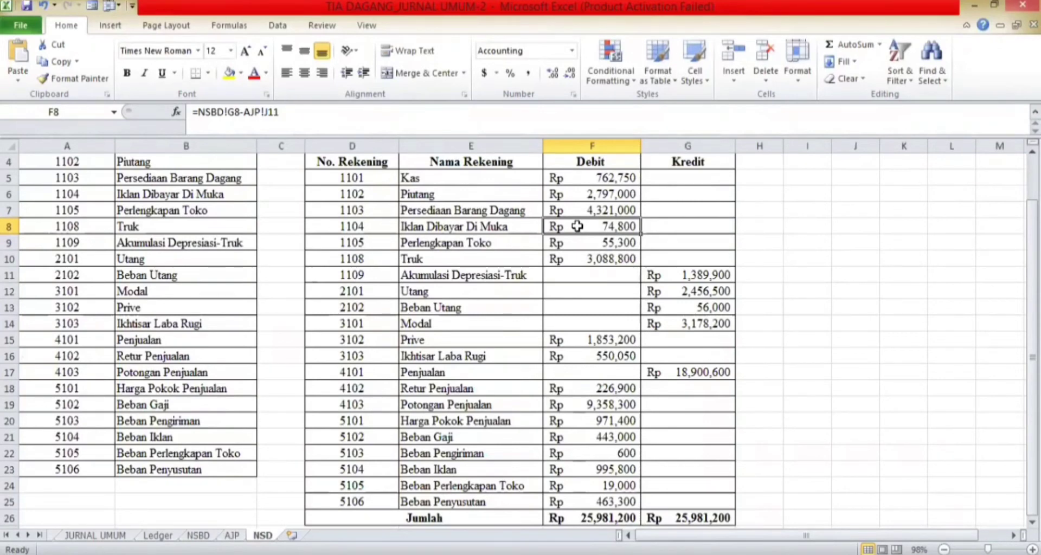
Step: Clear the Debit total in F26 and re-enter it as =SUM(F5:F25)
click(576, 520)
key(Delete)
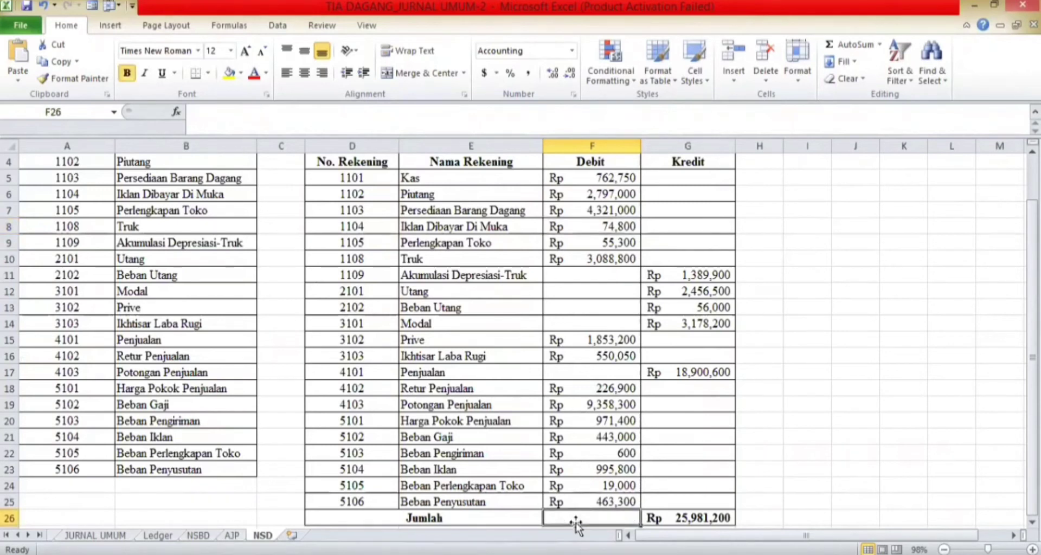
text(=)
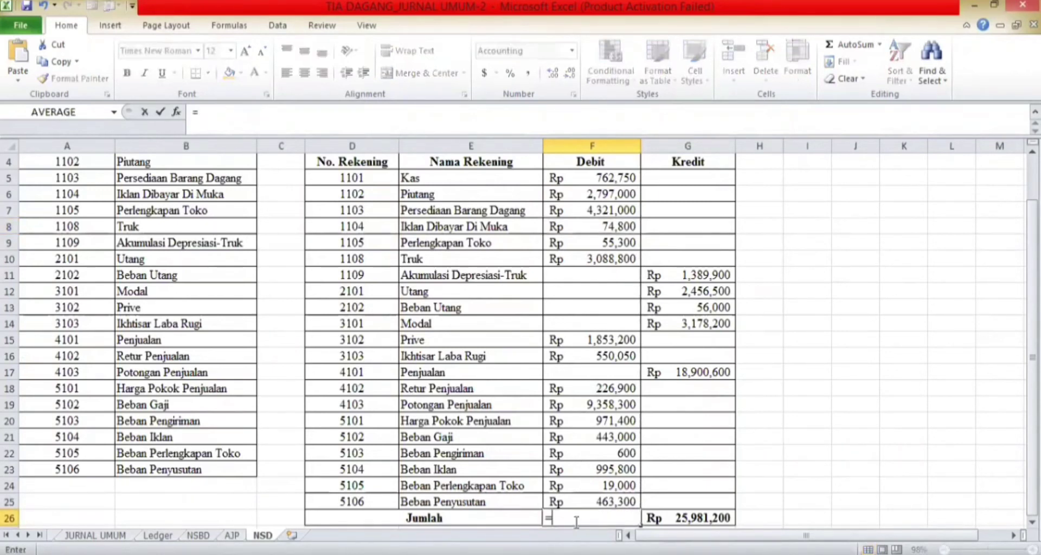
text(sum)
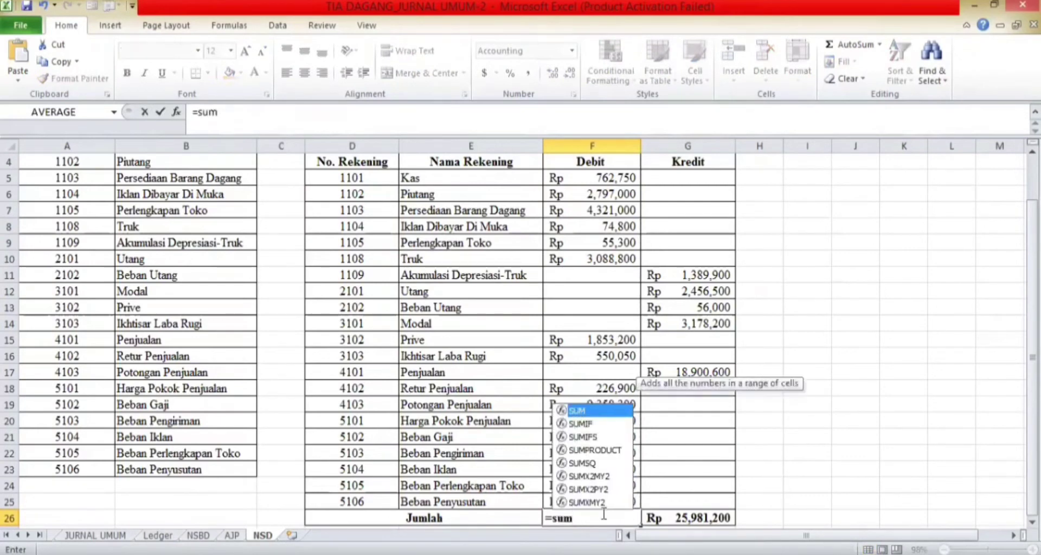
key(Tab)
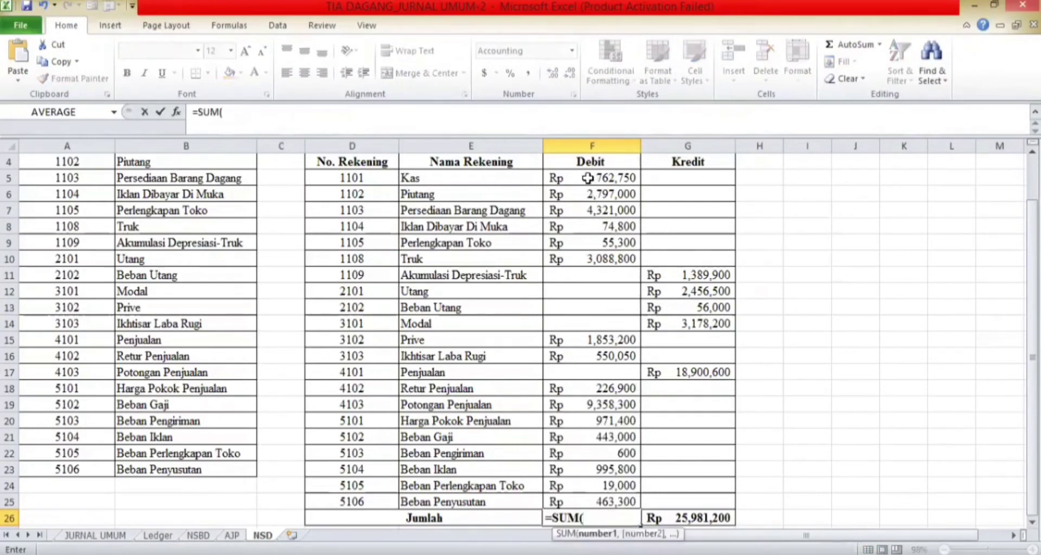
drag(591, 185, 594, 511)
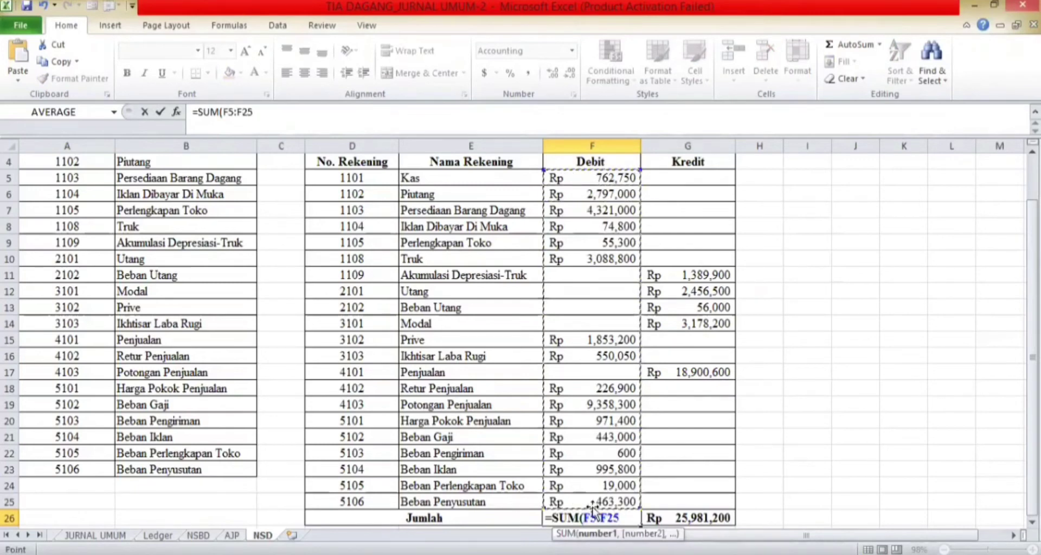
text())
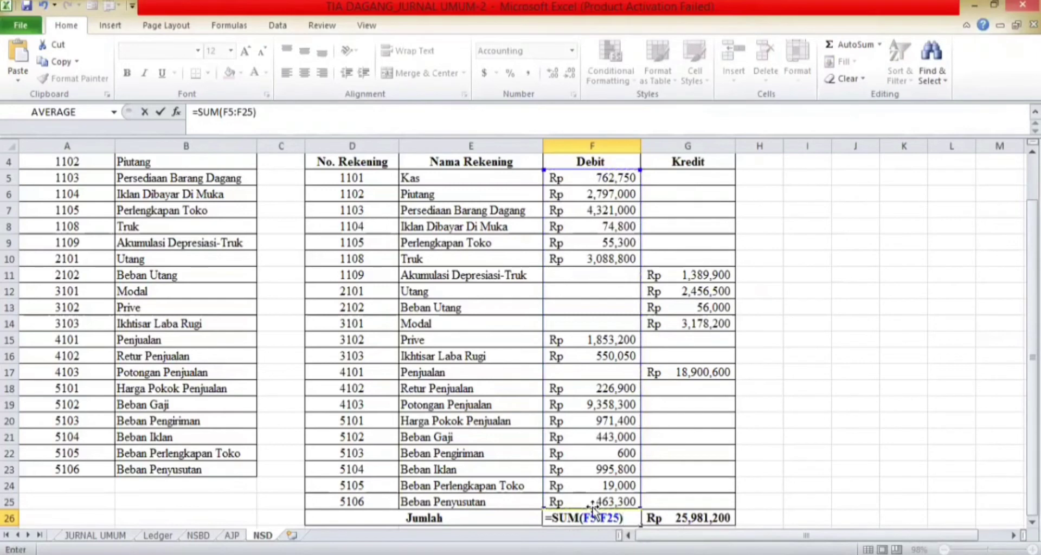
key(Return)
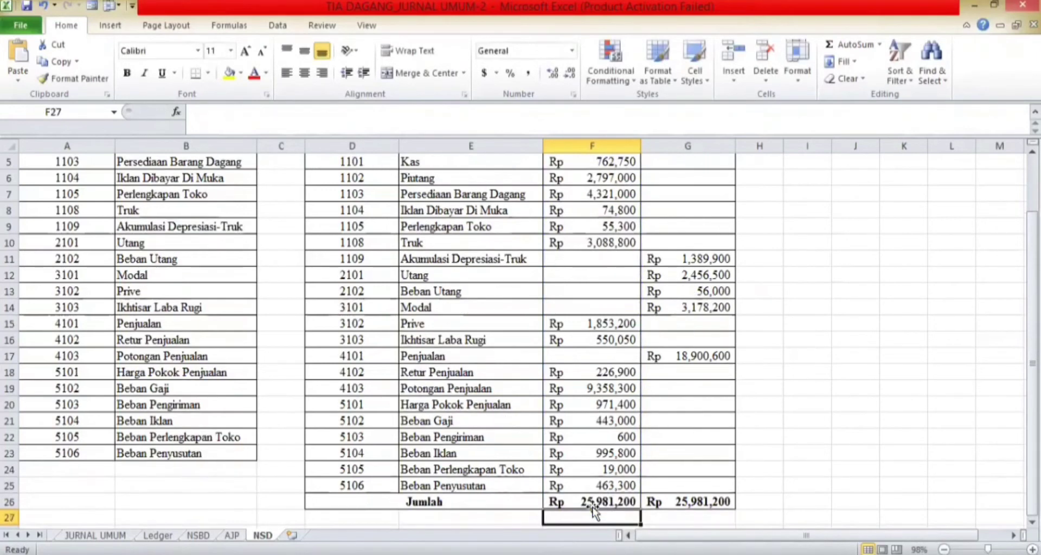
Step: Clear the Kredit total in G26 and re-enter it as =SUM(G11:G17)
click(667, 503)
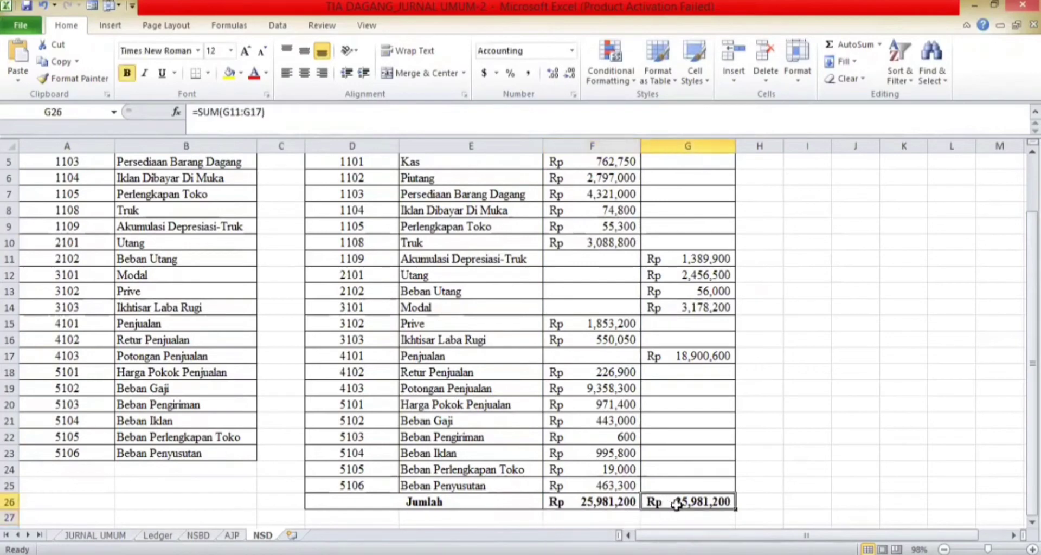
key(Delete)
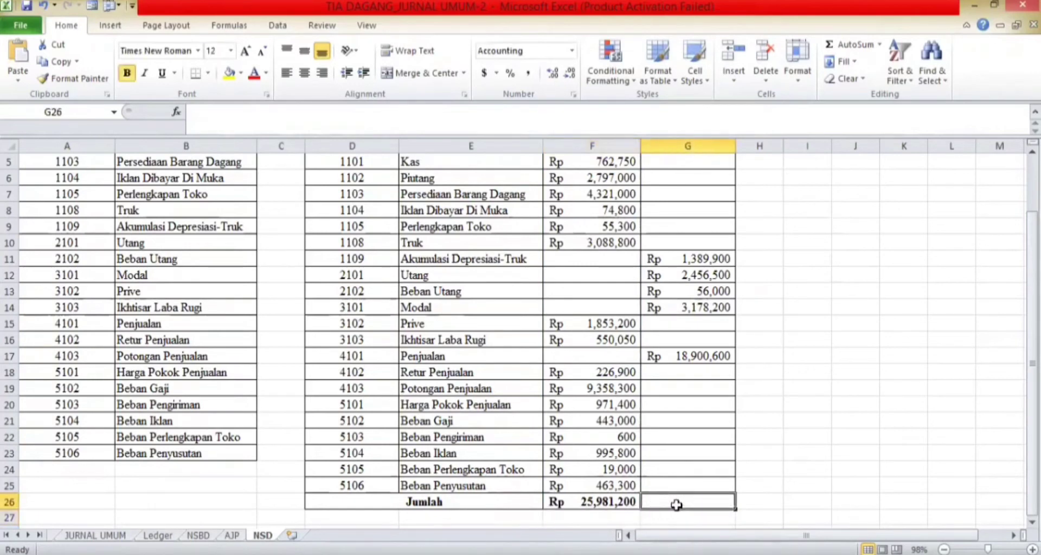
text(=)
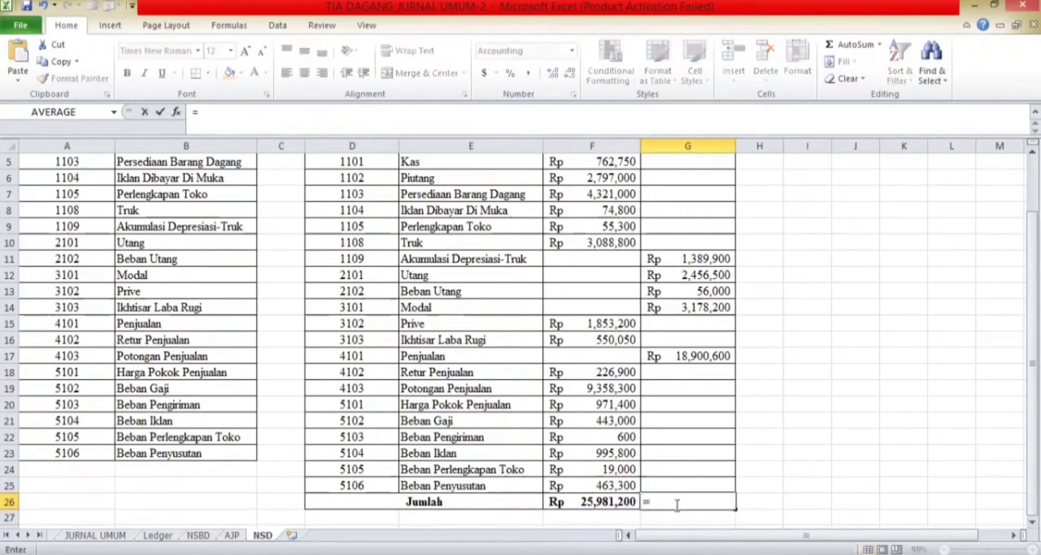
text(sum)
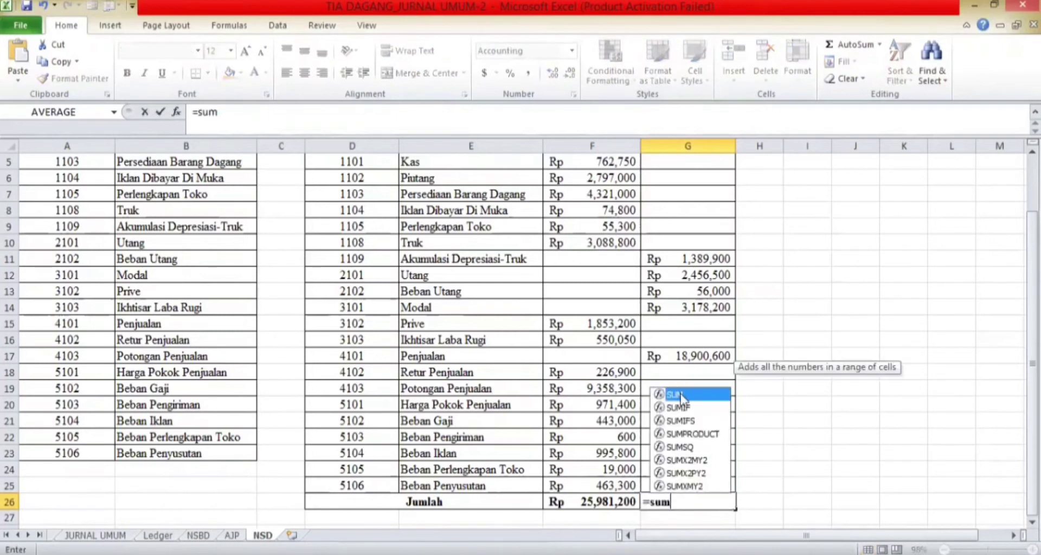
double_click(682, 397)
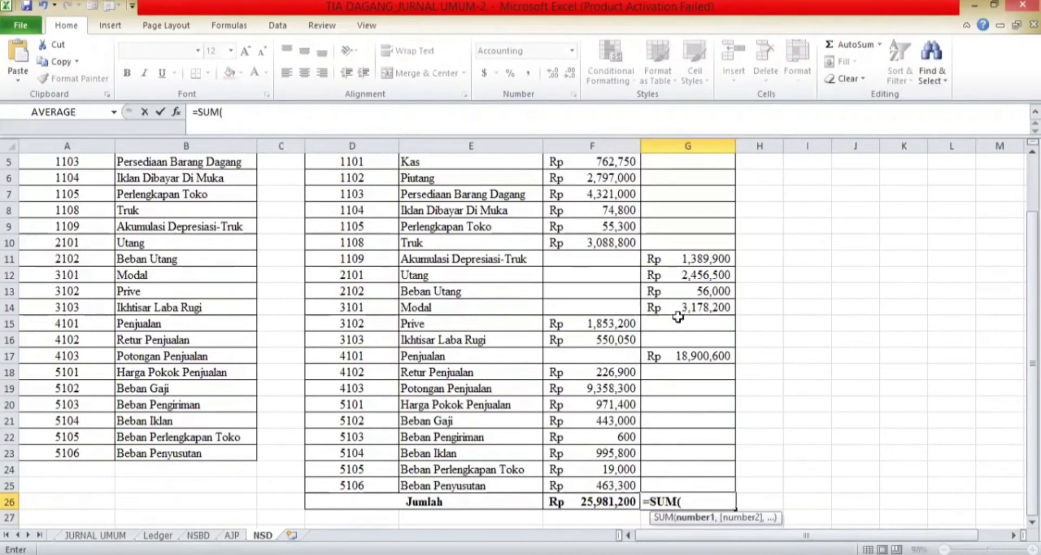
click(669, 260)
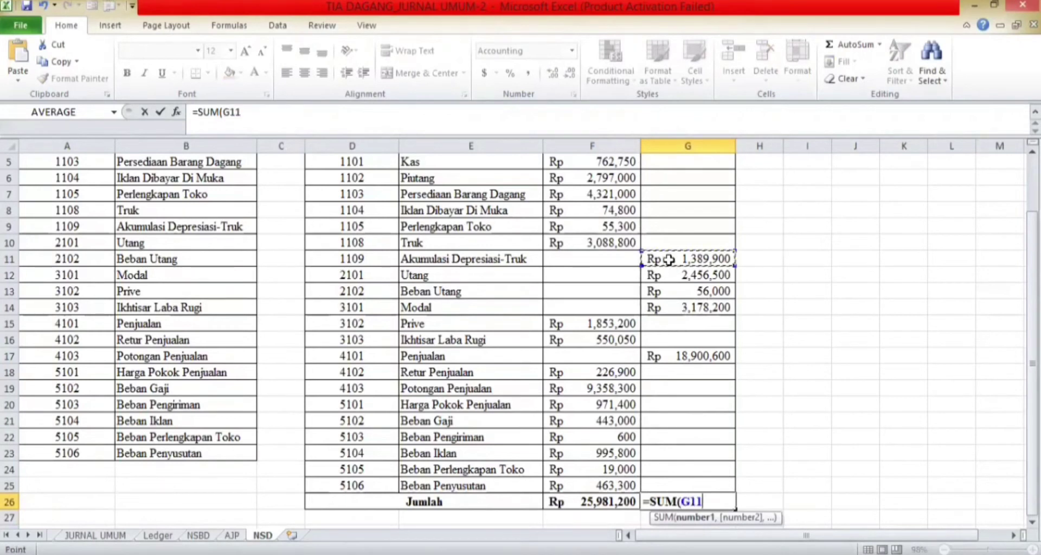
shift+click(669, 356)
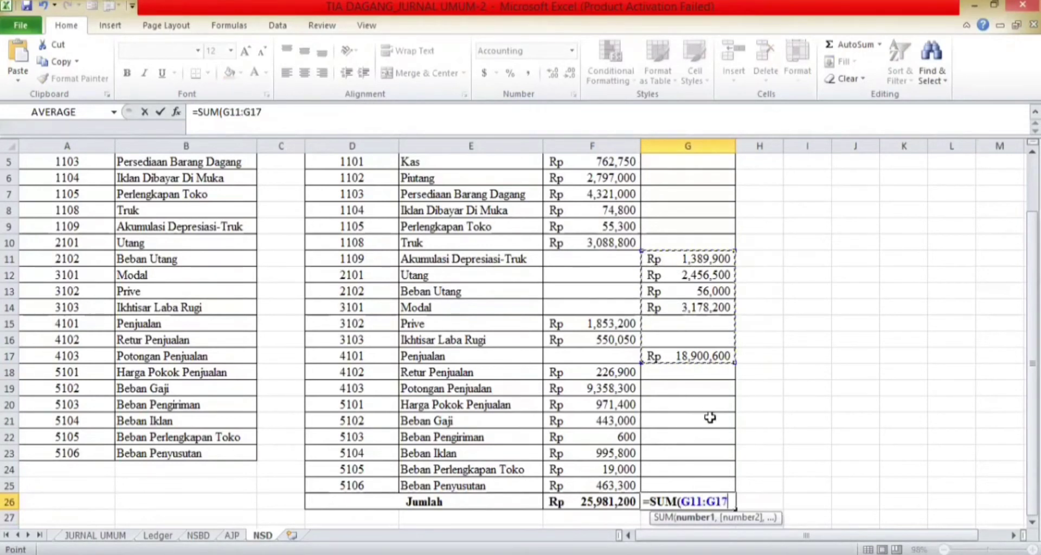
text())
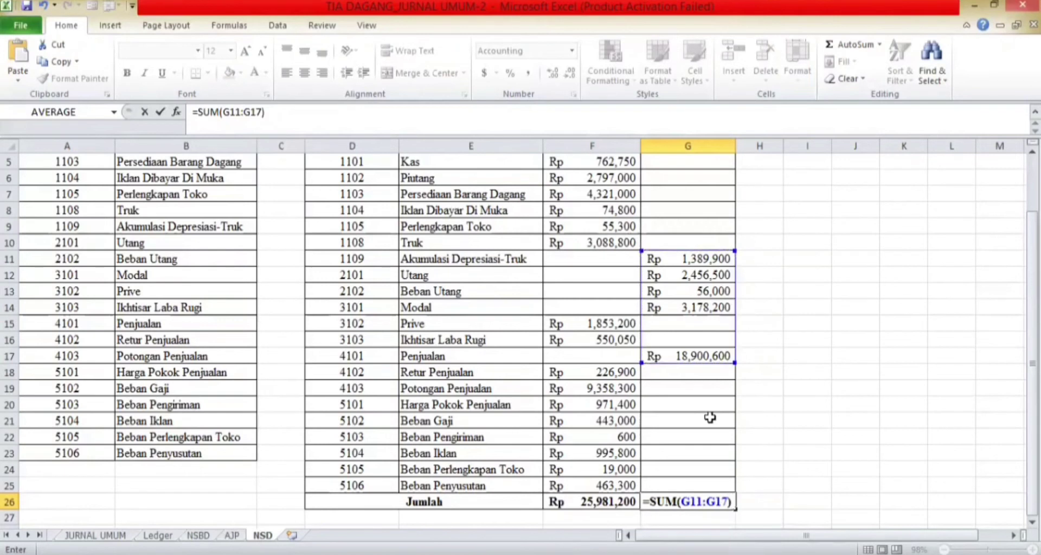
key(Return)
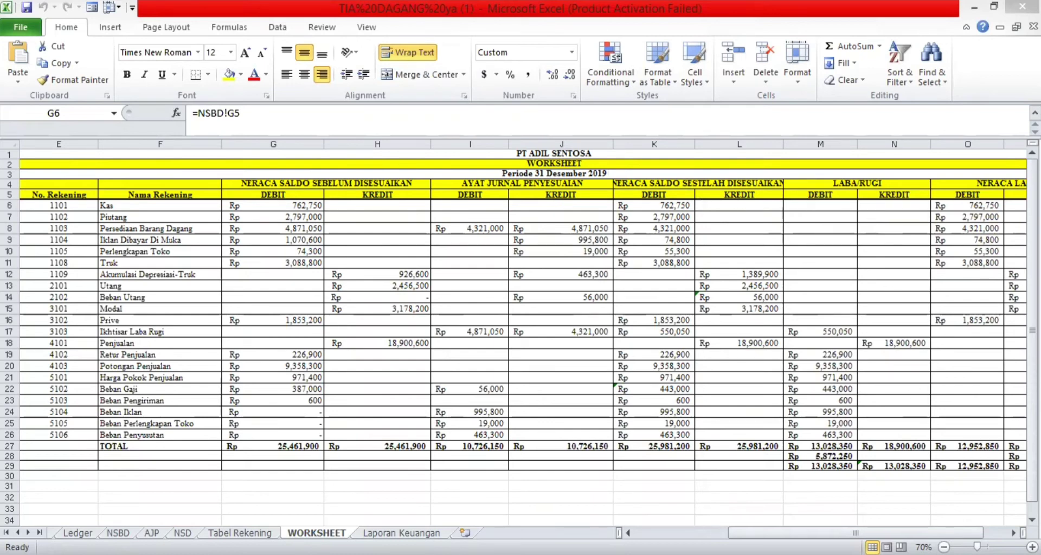
Step: Clear the Nama Rekening account names in F6:F26 on the WORKSHEET sheet
scroll(522, 331, right, 1)
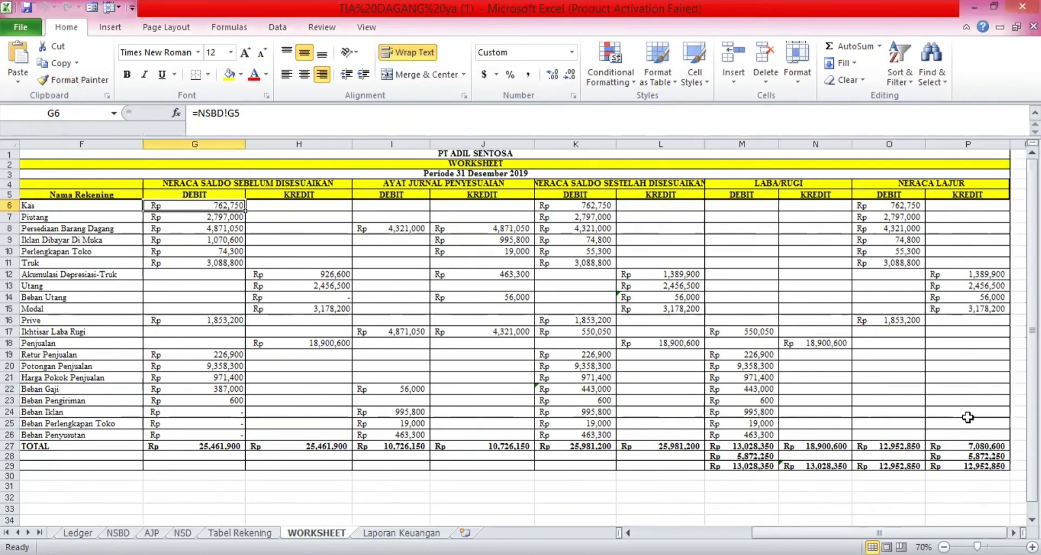
scroll(471, 426, left, 1)
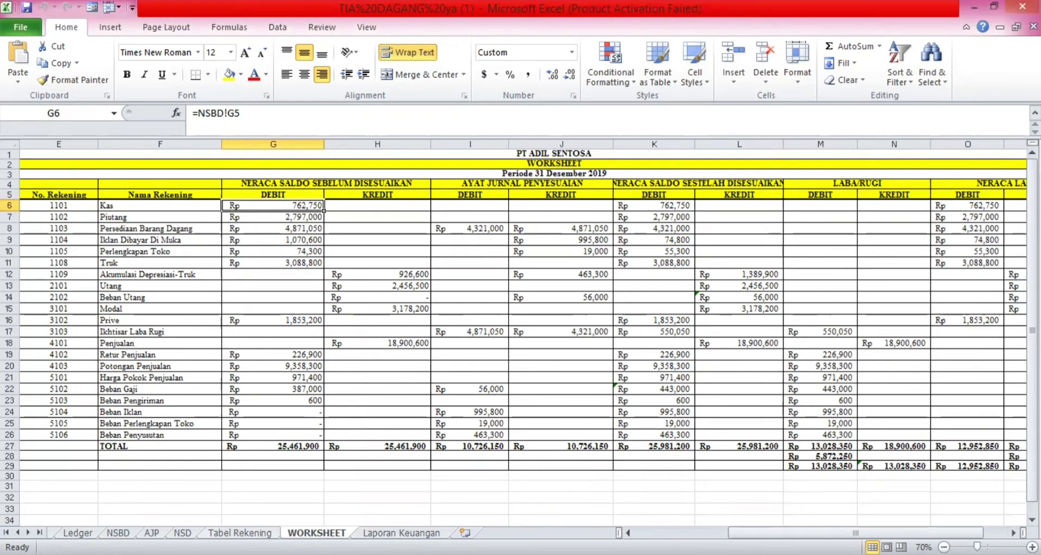
click(119, 207)
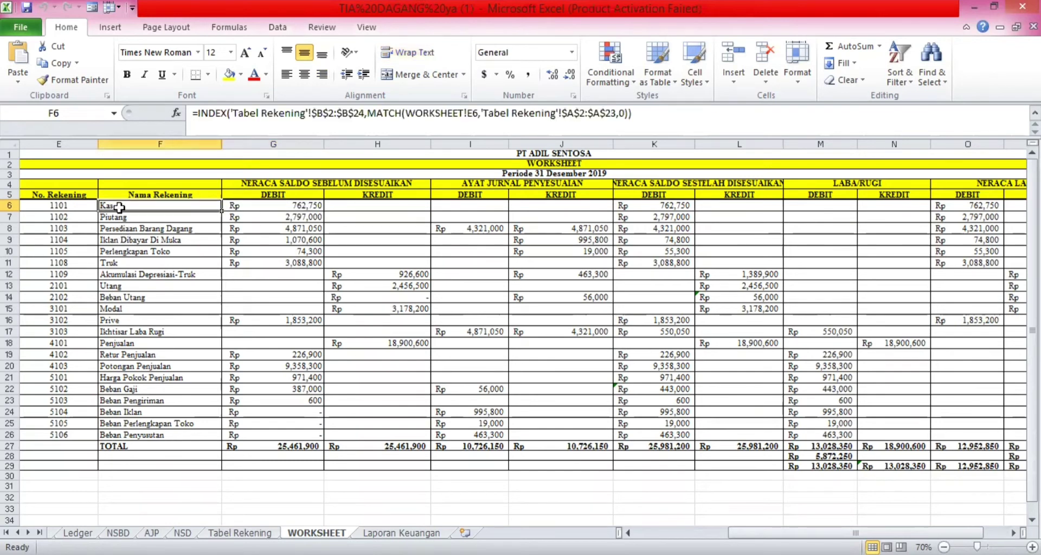
key(shift+Down)
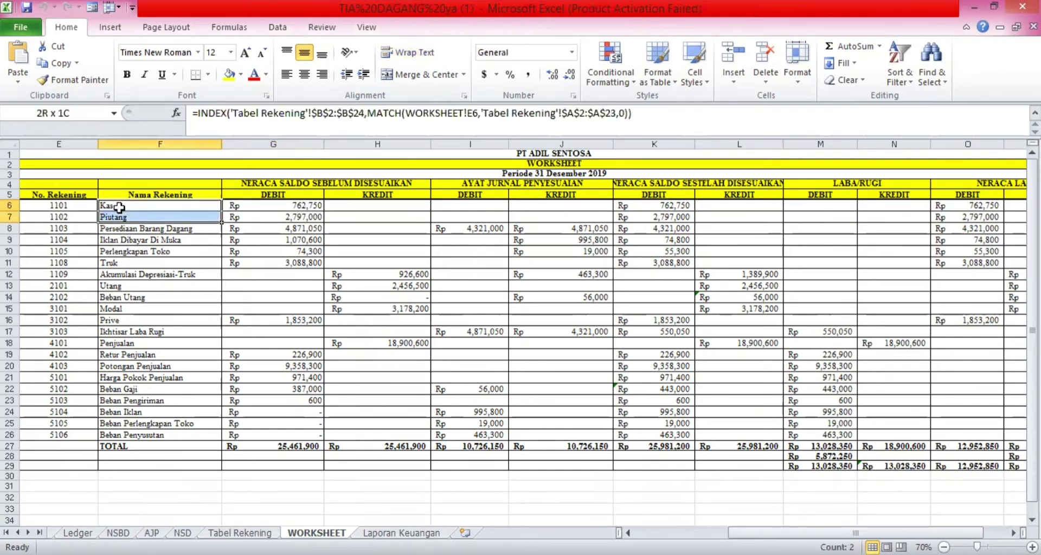
key(shift+Down)
key(shift+Down)
key(shift+Down)
key(shift+Down)
key(shift+Down)
key(shift+Down)
key(shift+Down)
key(shift+Down)
key(shift+Down)
key(shift+Down)
key(shift+Down)
key(shift+Down)
key(shift+Down)
key(shift+Down)
key(shift+Down)
key(shift+Down)
key(shift+Down)
key(shift+Down)
key(shift+Down)
key(shift+Down)
key(shift+Up)
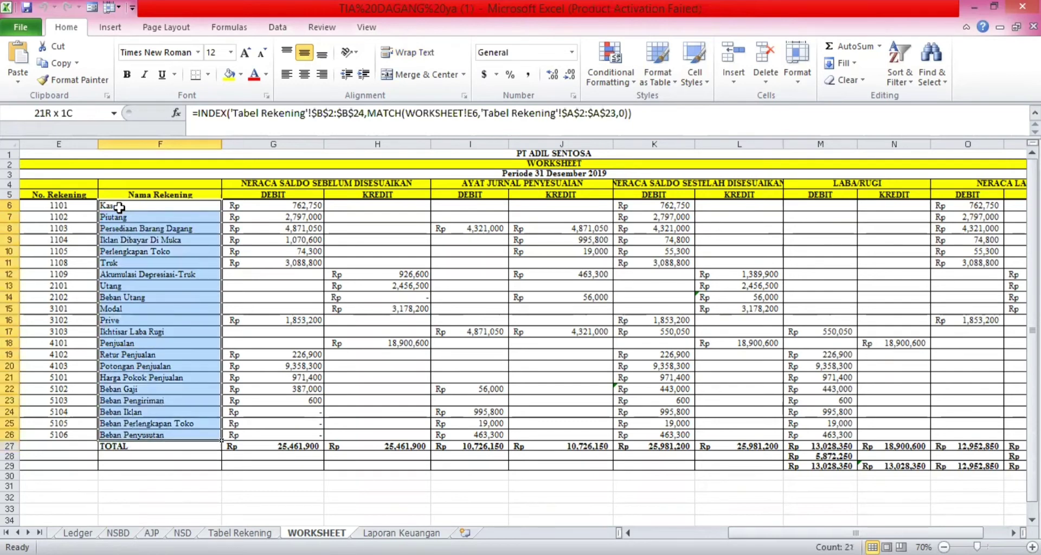
key(Delete)
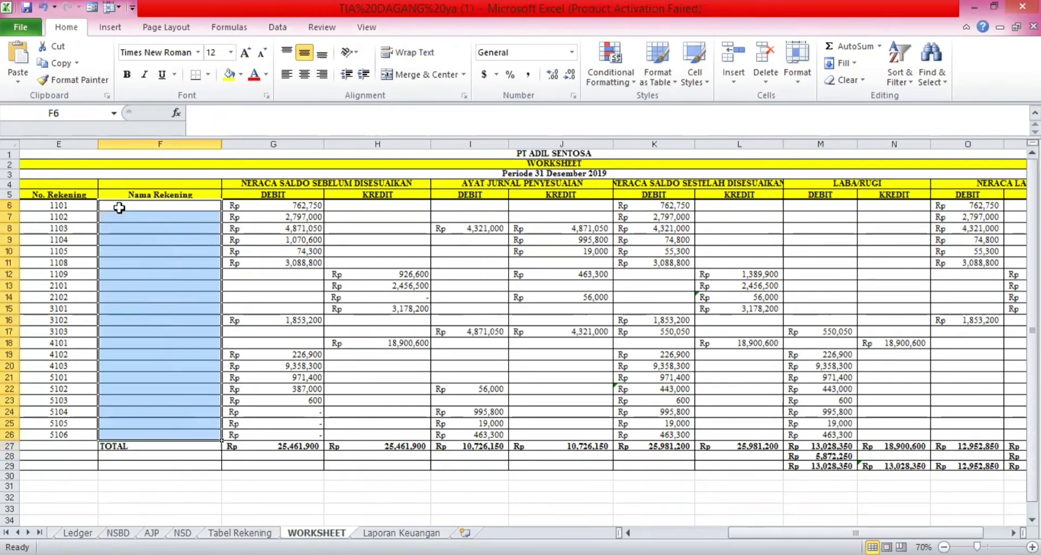
Step: Start an INDEX formula in F6 of WORKSHEET with the absolute range 'Tabel Rekening'!$B$2:$B$23 as its array
click(111, 206)
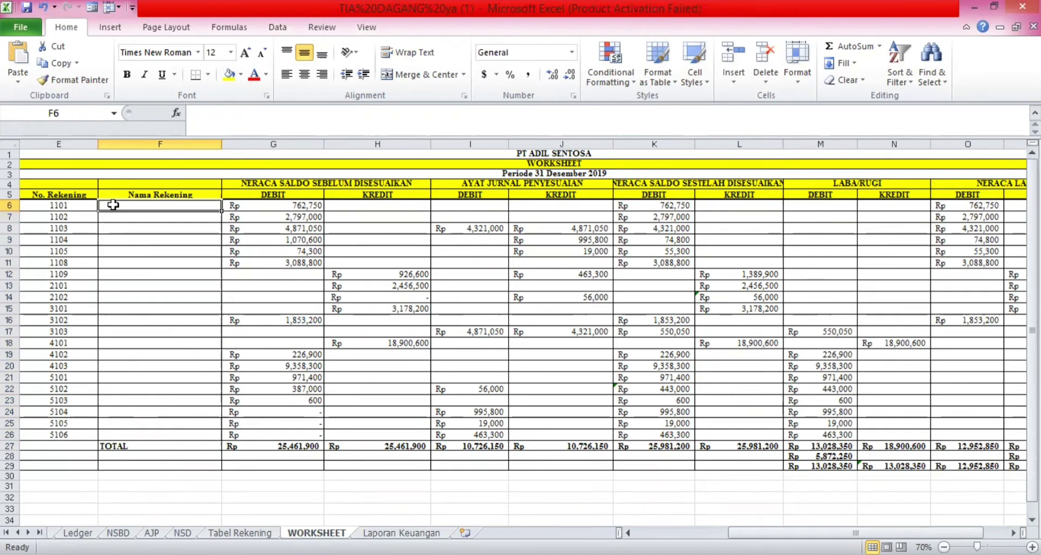
text(=I)
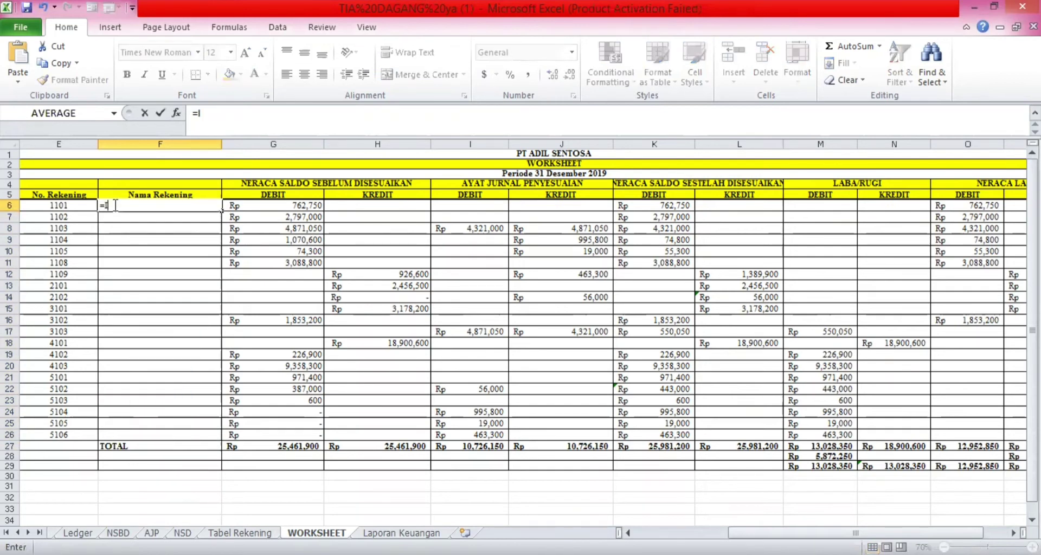
text(N)
double_click(133, 222)
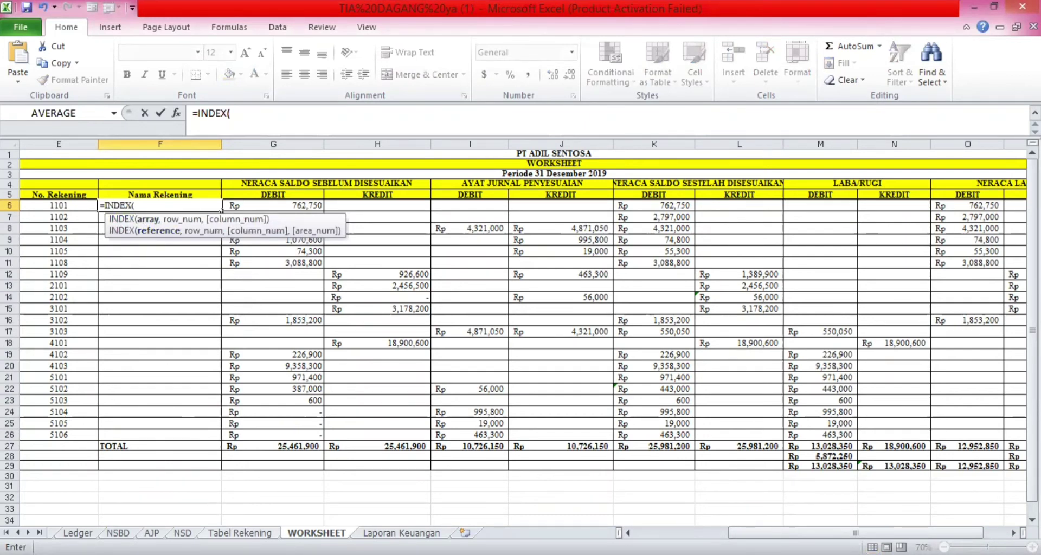
click(240, 533)
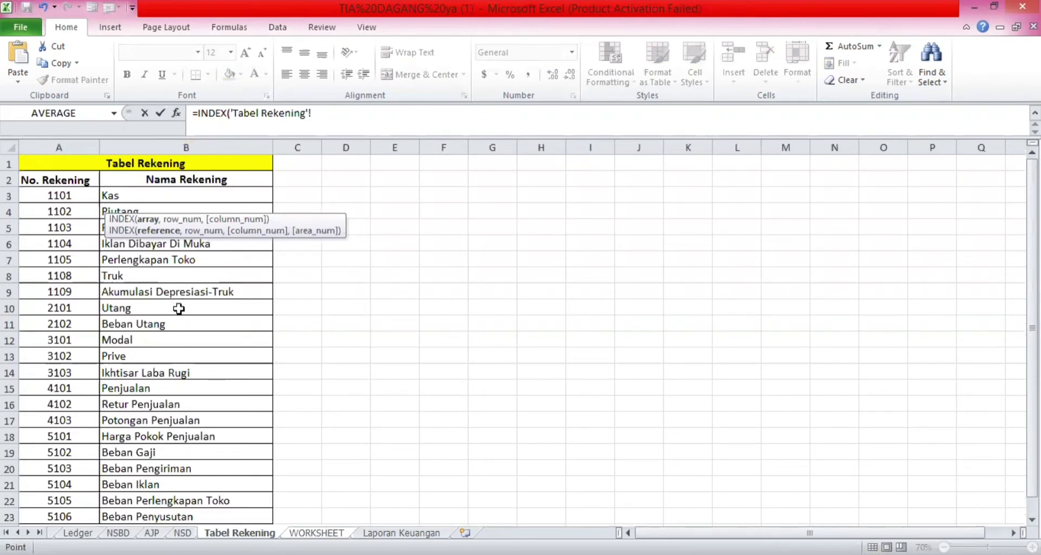
click(134, 178)
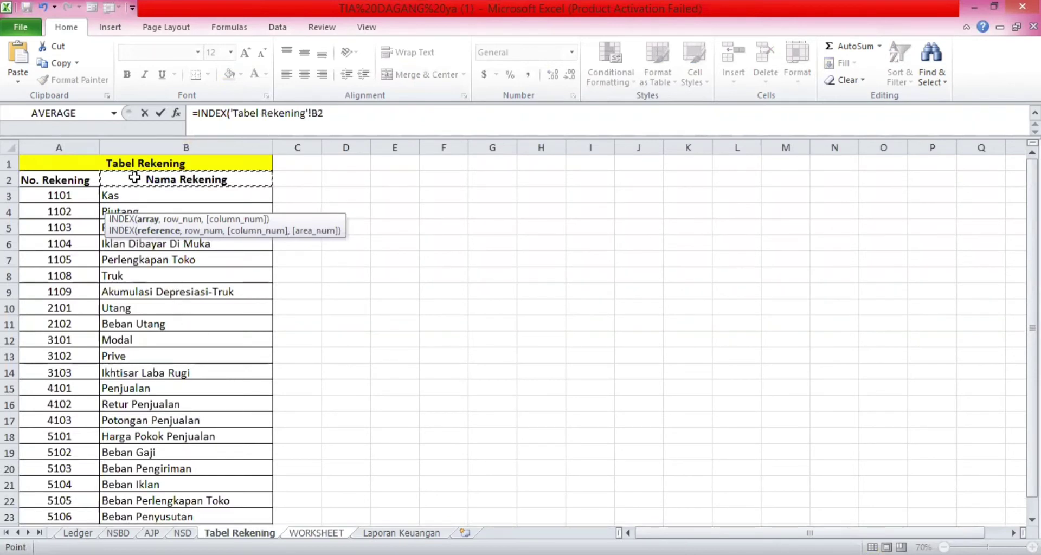
drag(134, 177, 150, 514)
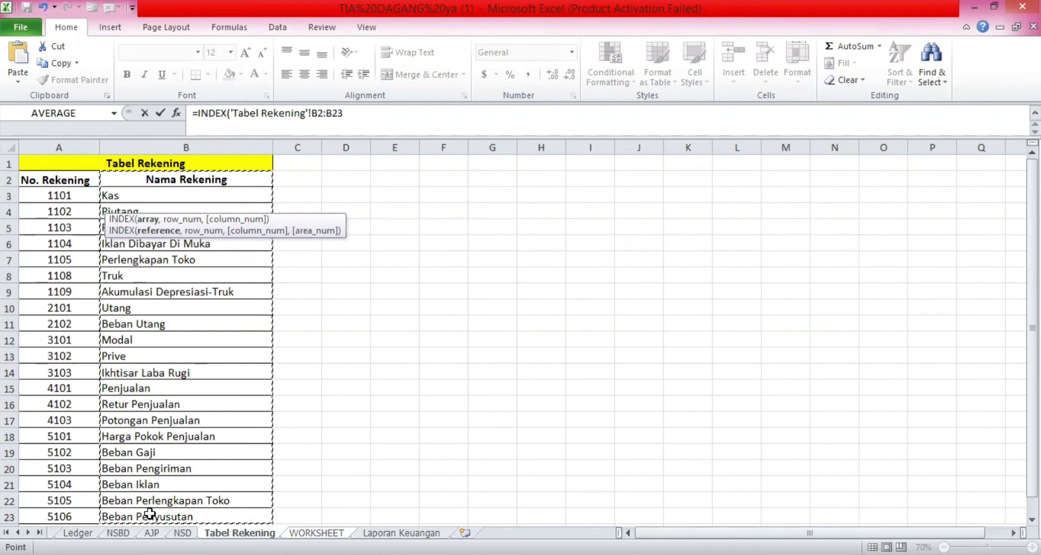
key(F4)
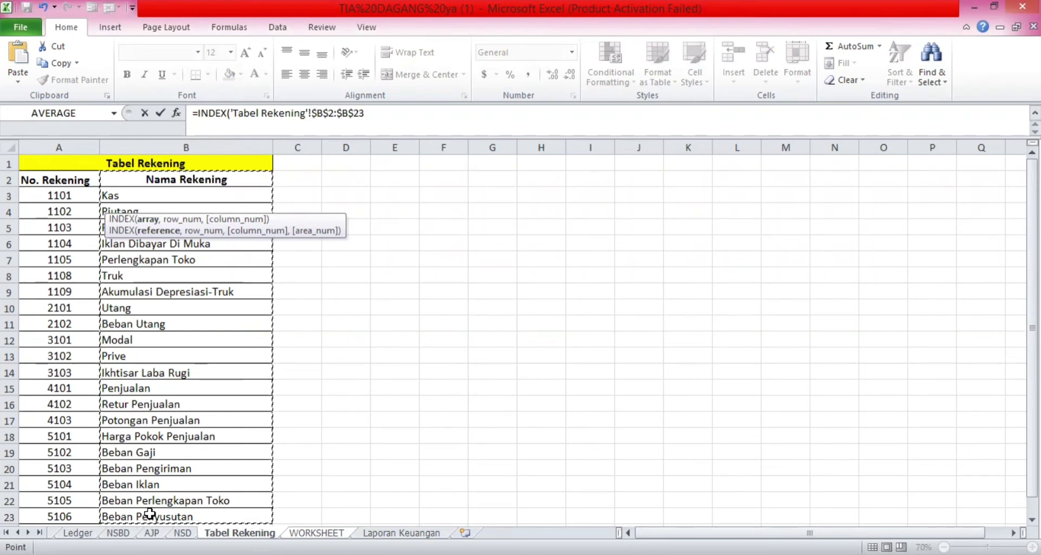
text(,)
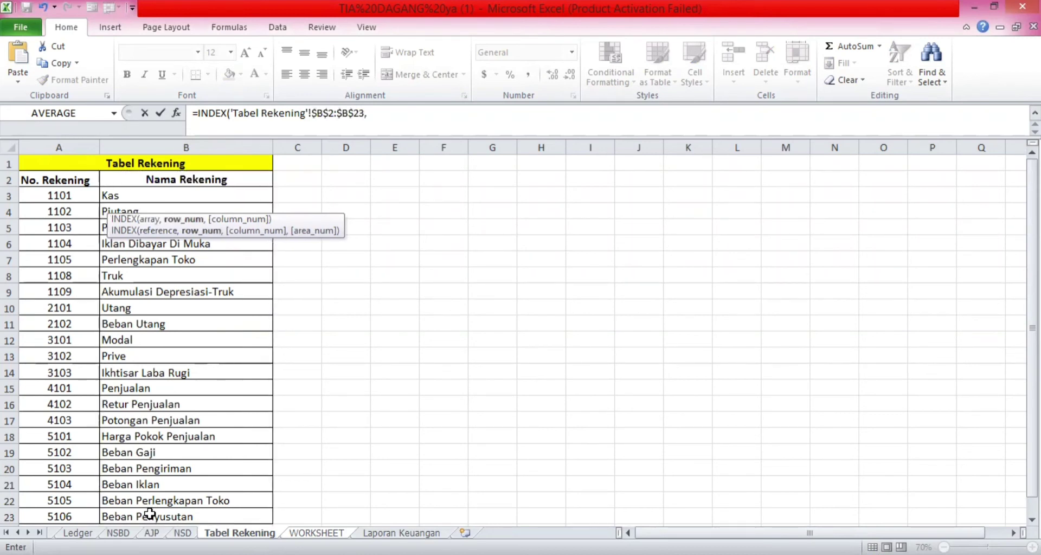
Step: Nest a MATCH function as the INDEX row number, with WORKSHEET!E6 as its lookup value
text(MATCH)
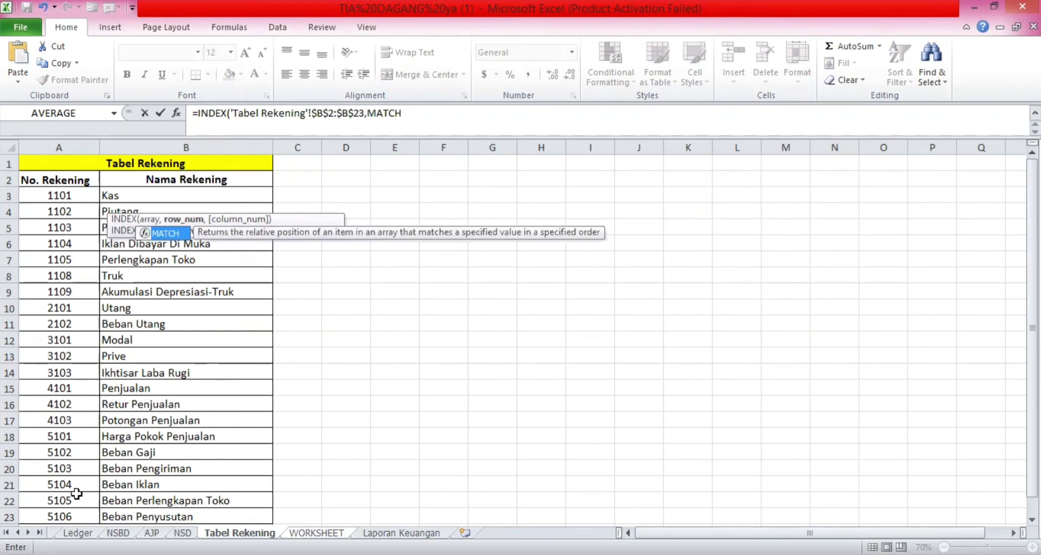
double_click(168, 235)
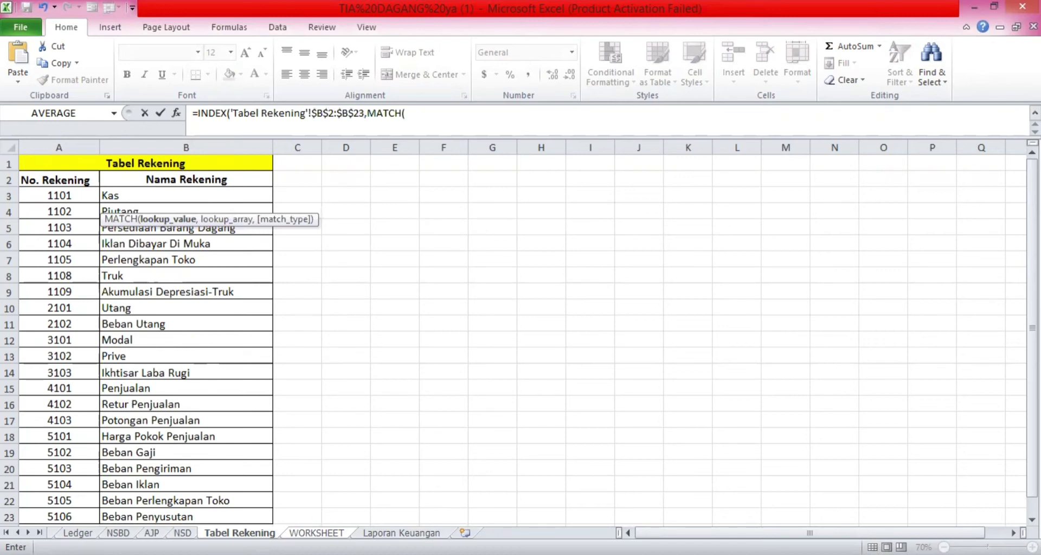
click(316, 533)
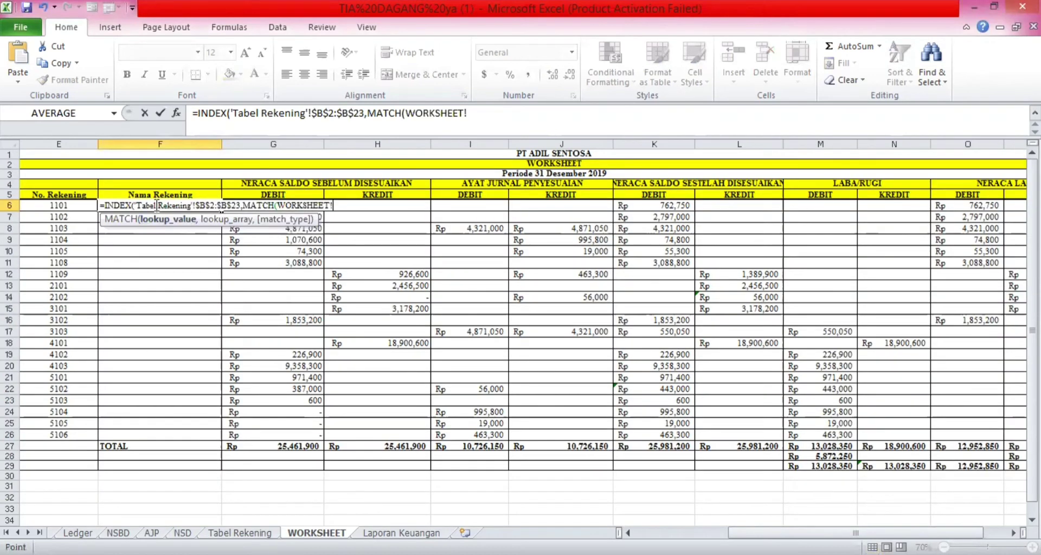
key(BackSpace)
key(BackSpace)
click(482, 121)
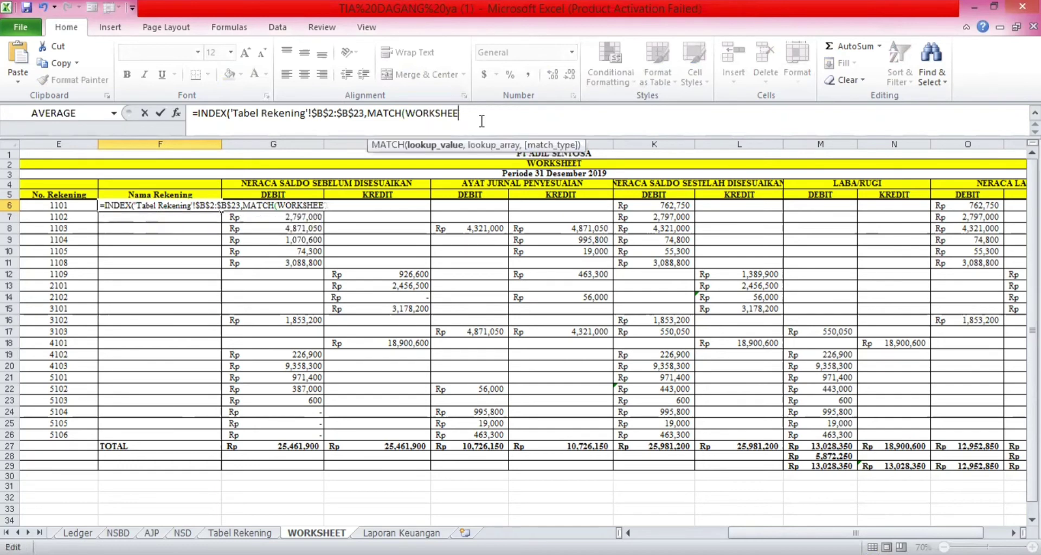
key(BackSpace)
key(BackSpace)
key(BackSpace)
key(BackSpace)
key(BackSpace)
key(BackSpace)
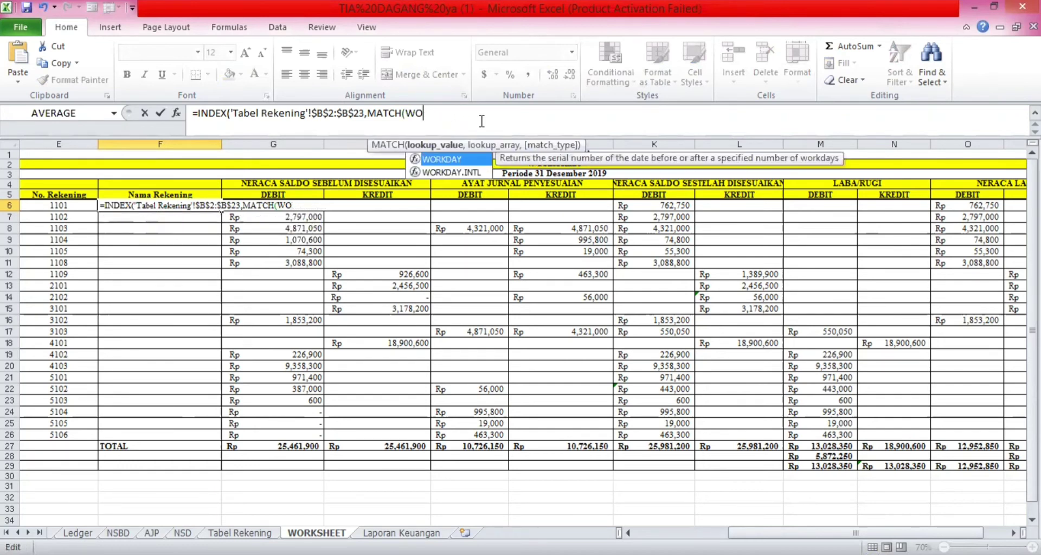
key(BackSpace)
key(BackSpace)
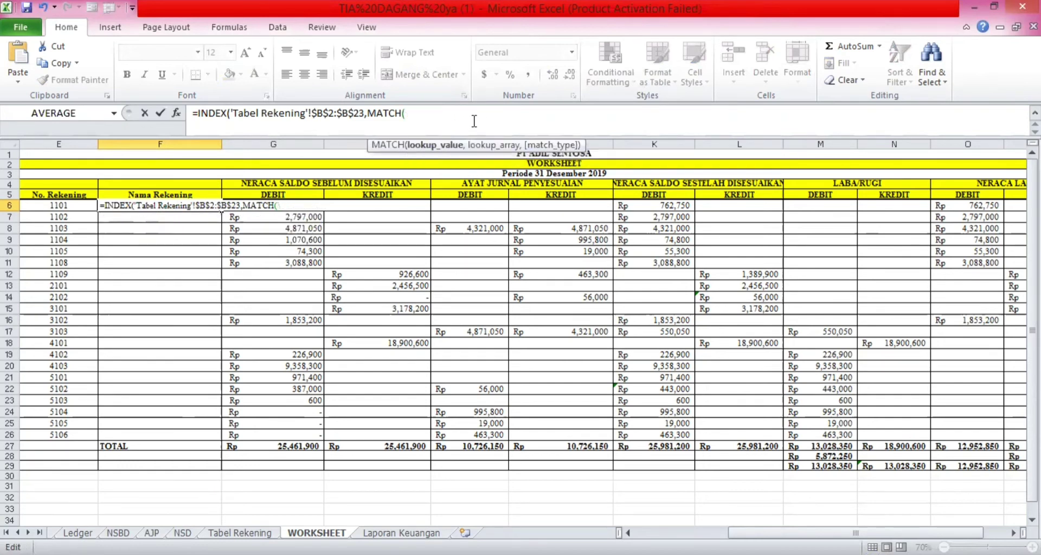
click(84, 207)
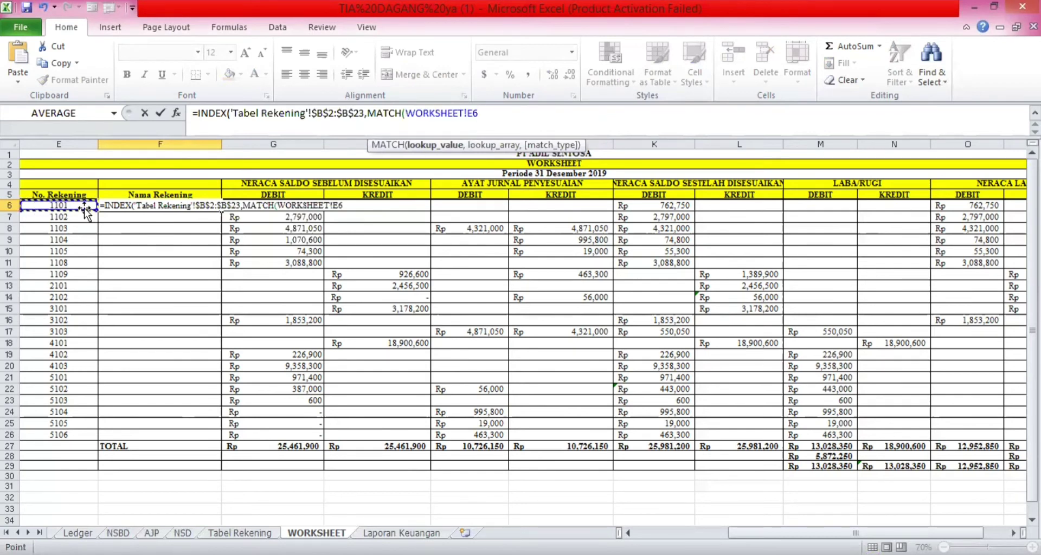
text(,)
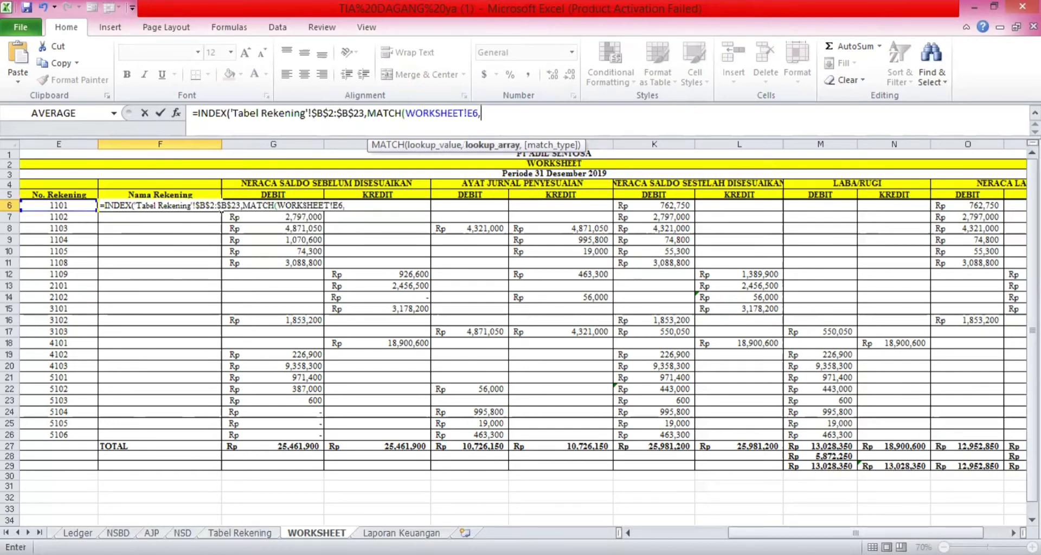
Step: Complete the F6 formula with 'Tabel Rekening'!$A$2:$A$23 as the MATCH lookup array and 0 (exact match) as the match type
click(239, 533)
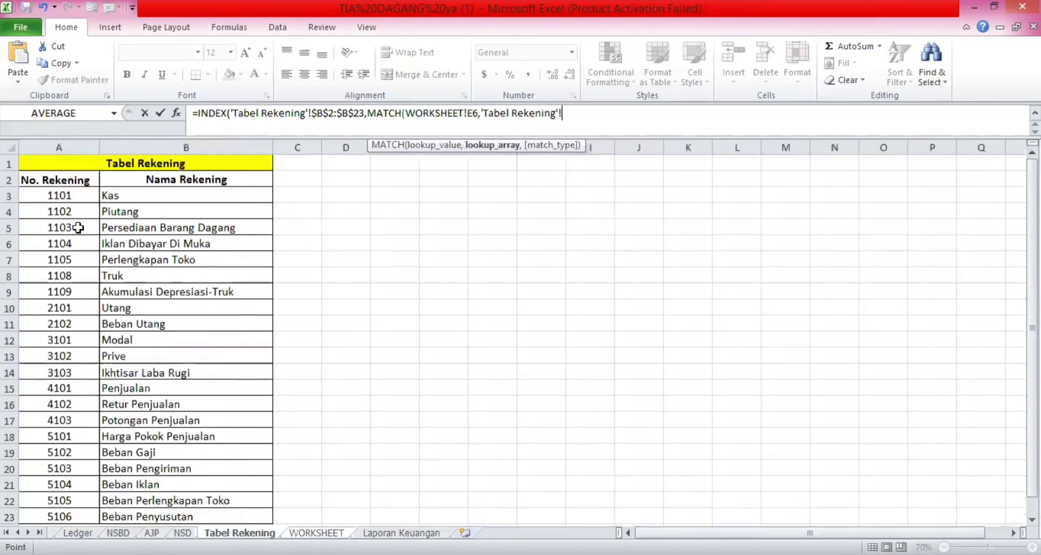
click(61, 198)
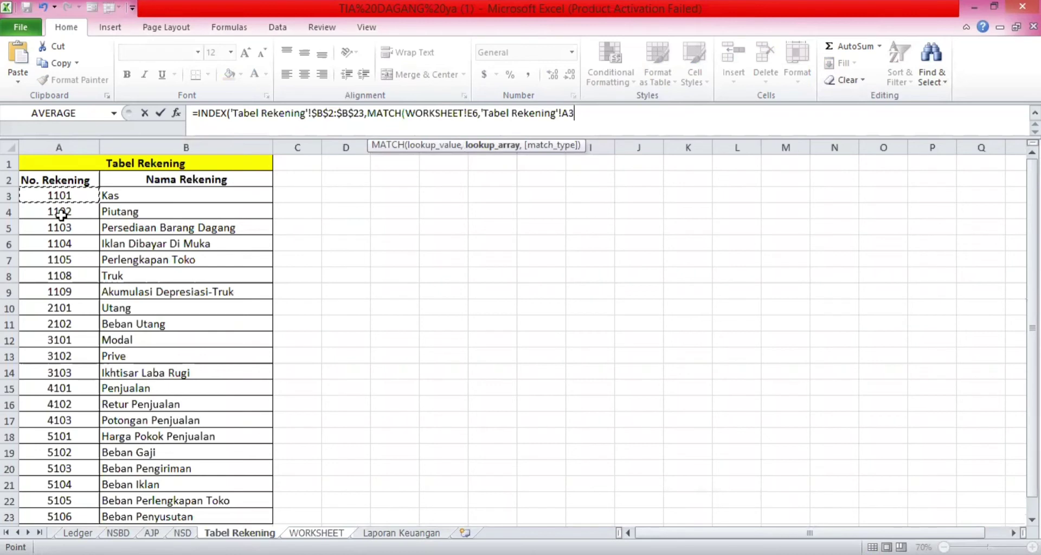
drag(42, 177, 44, 195)
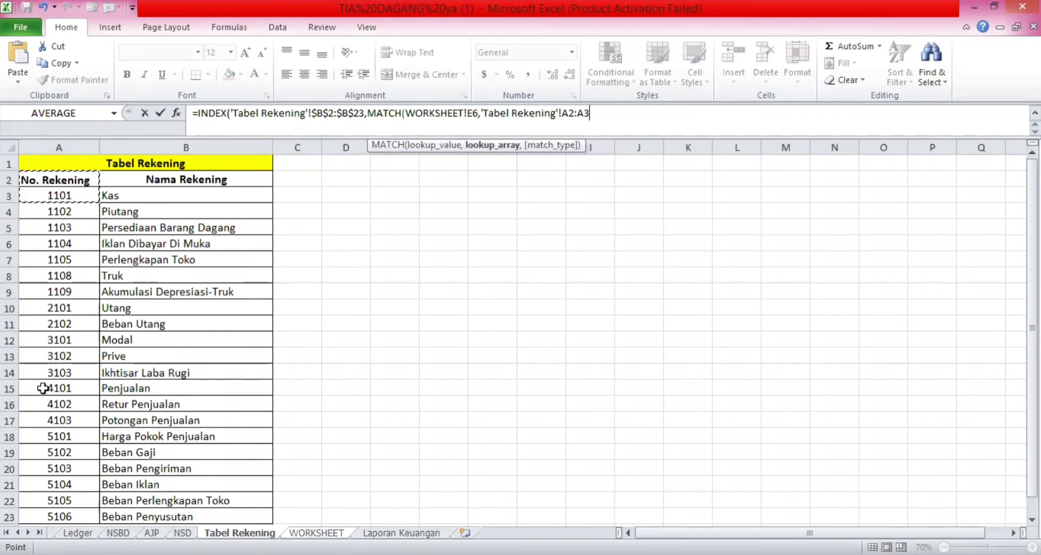
shift+click(38, 518)
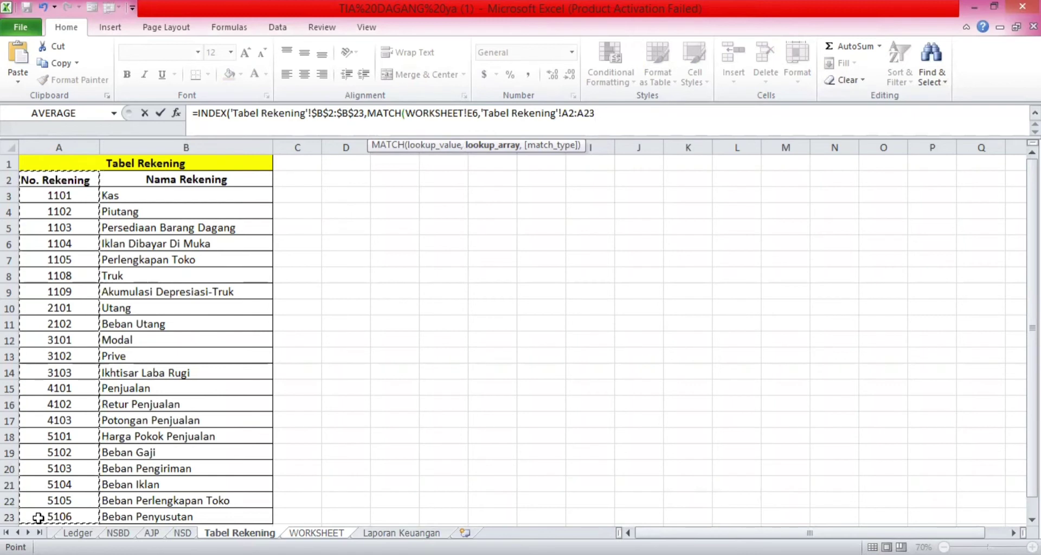
key(F4)
text(,0)
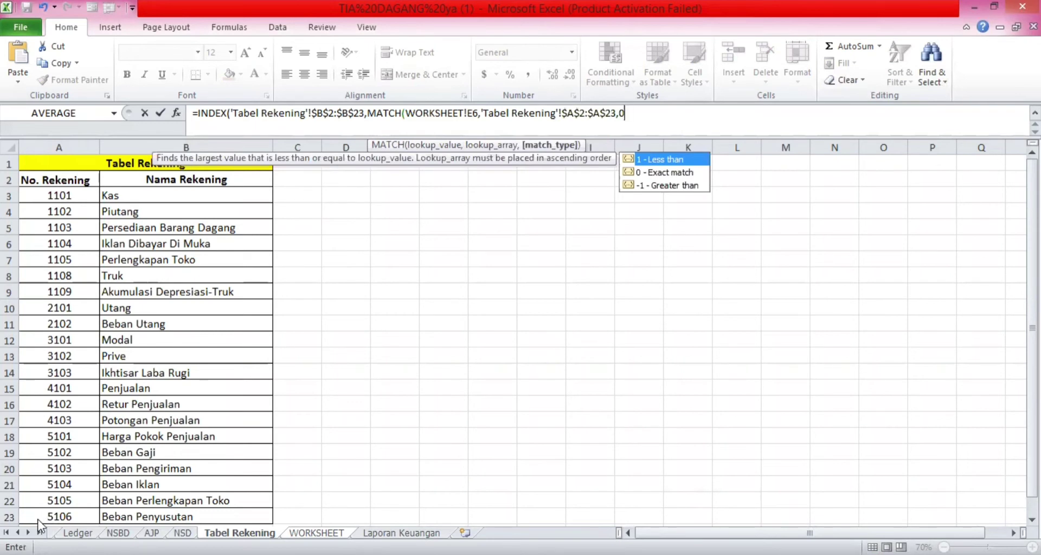
text()))
key(Return)
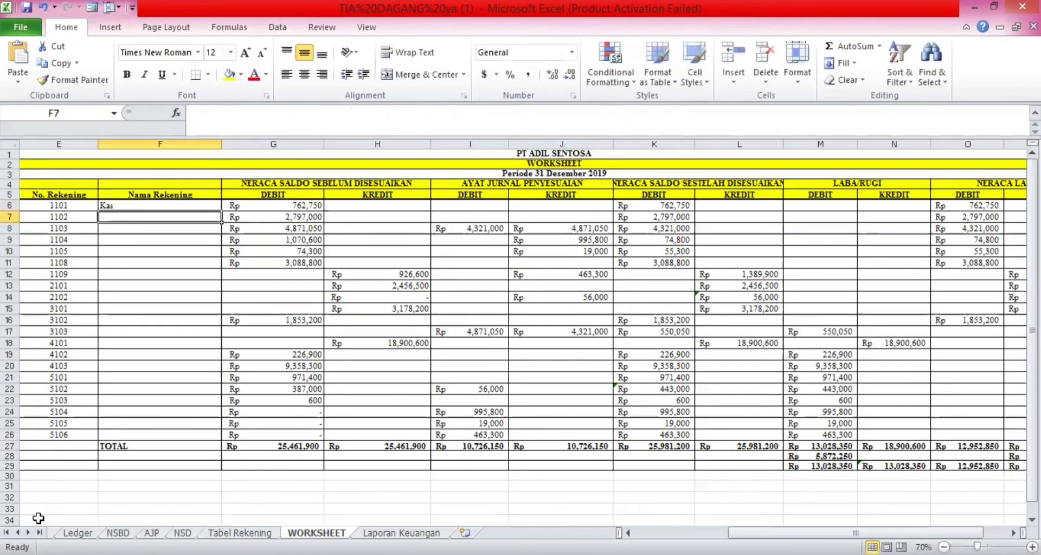
Step: Fill the INDEX/MATCH account-name formula from F6 down to F26 in the Nama Rekening column
click(168, 207)
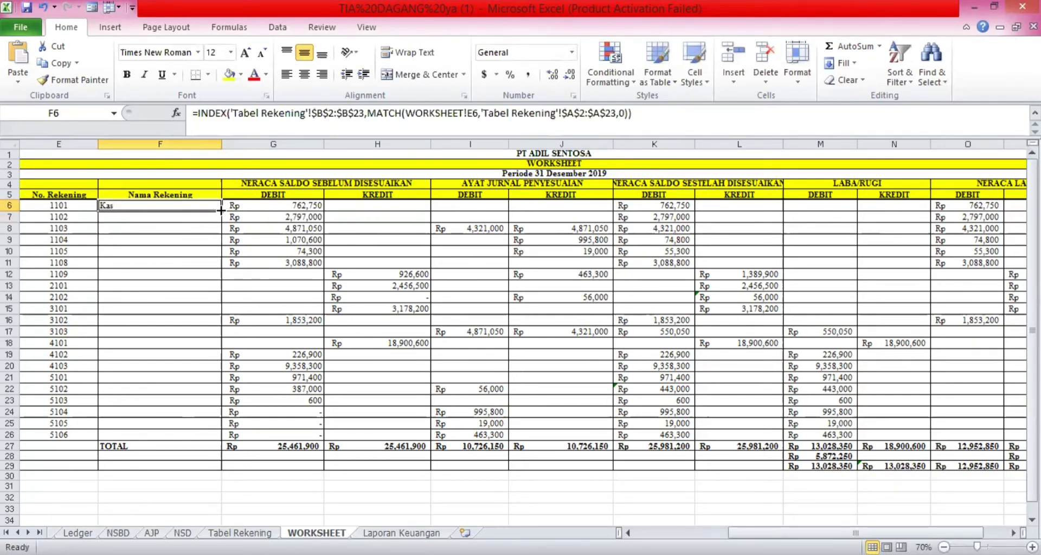
drag(222, 211, 210, 433)
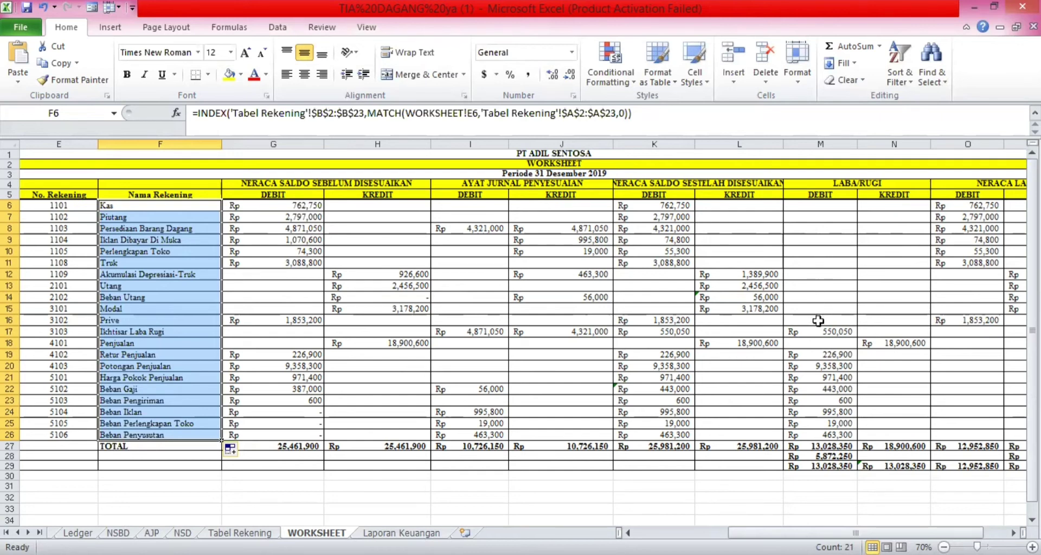
click(813, 364)
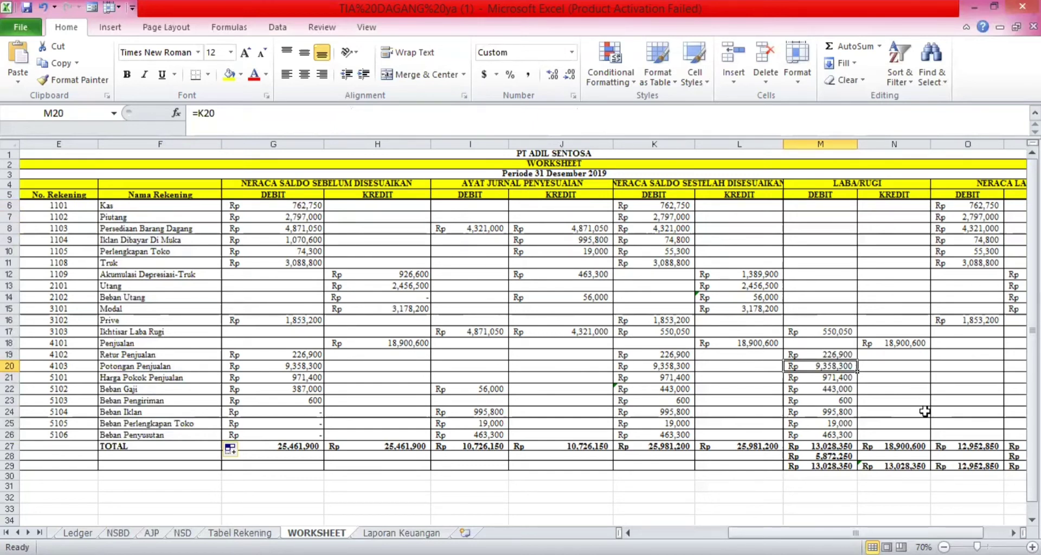
scroll(970, 515, right, 1)
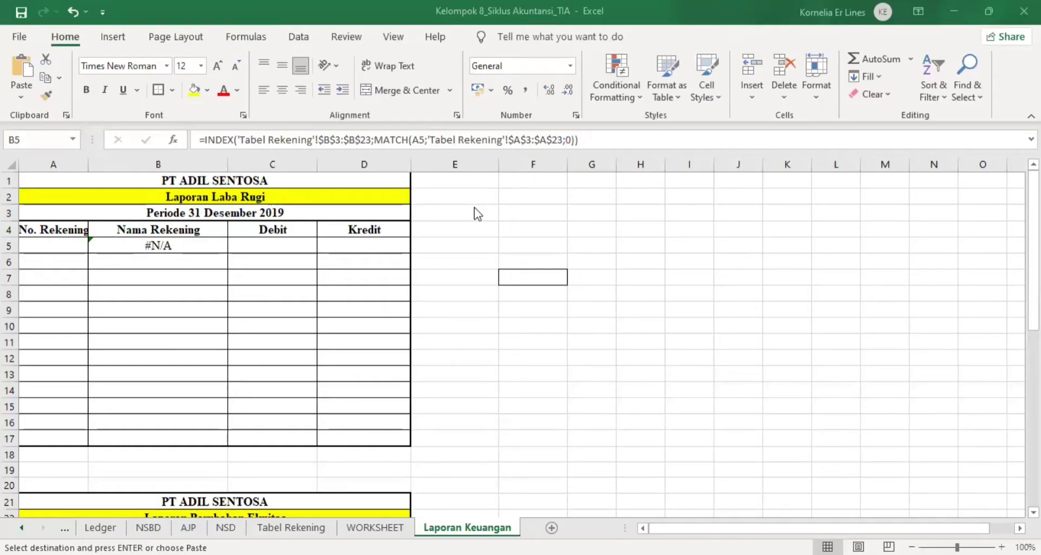
Step: Examine the Laporan Laba Rugi title rows, column headers and the B5 lookup formula on the Laporan Keuangan sheet
click(467, 210)
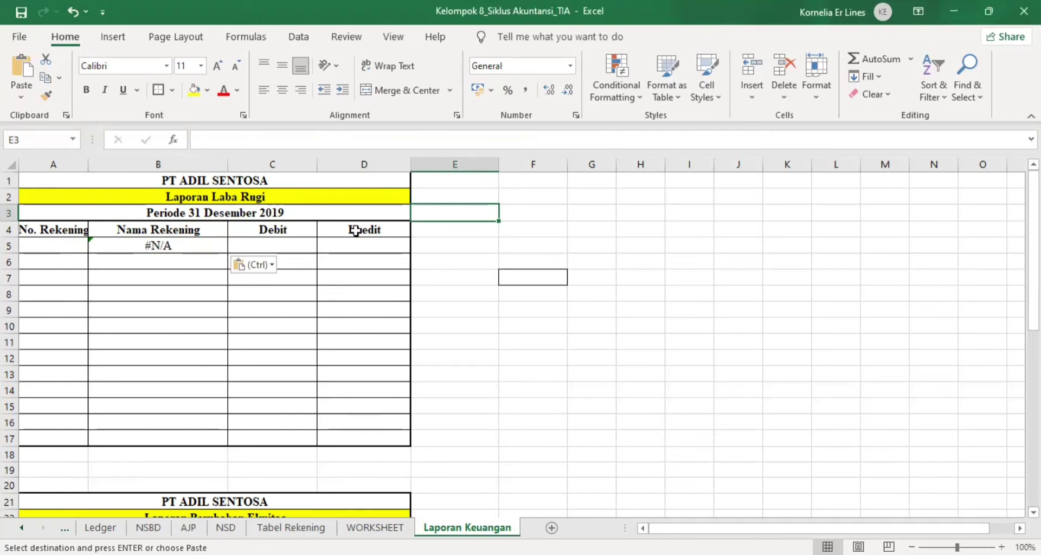
click(161, 182)
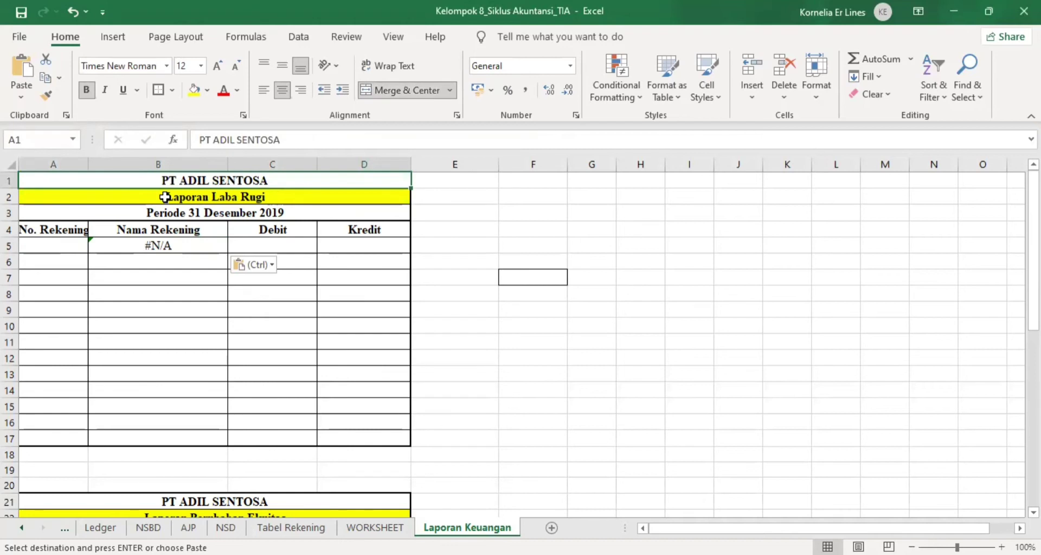
click(165, 196)
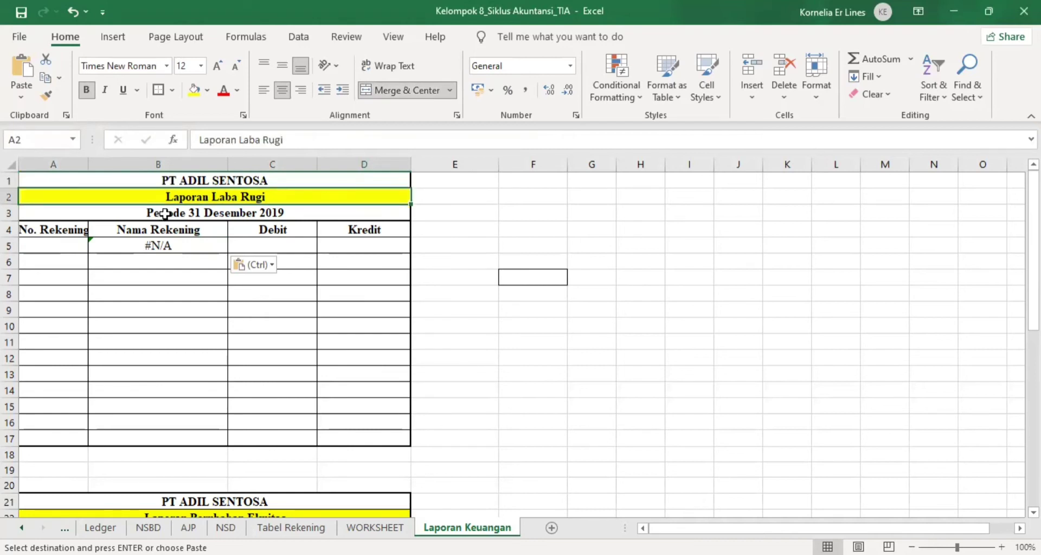
click(165, 213)
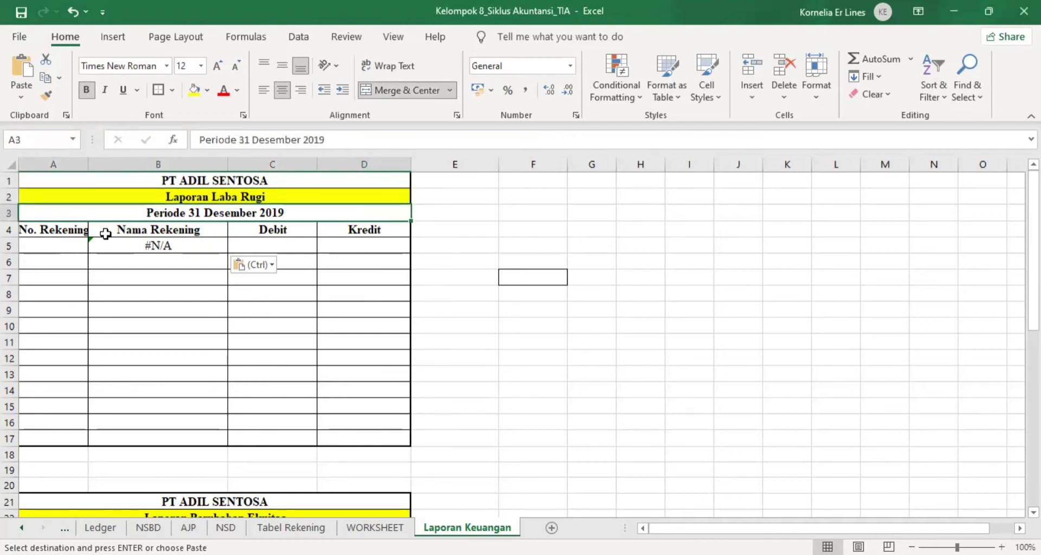
click(71, 229)
click(116, 229)
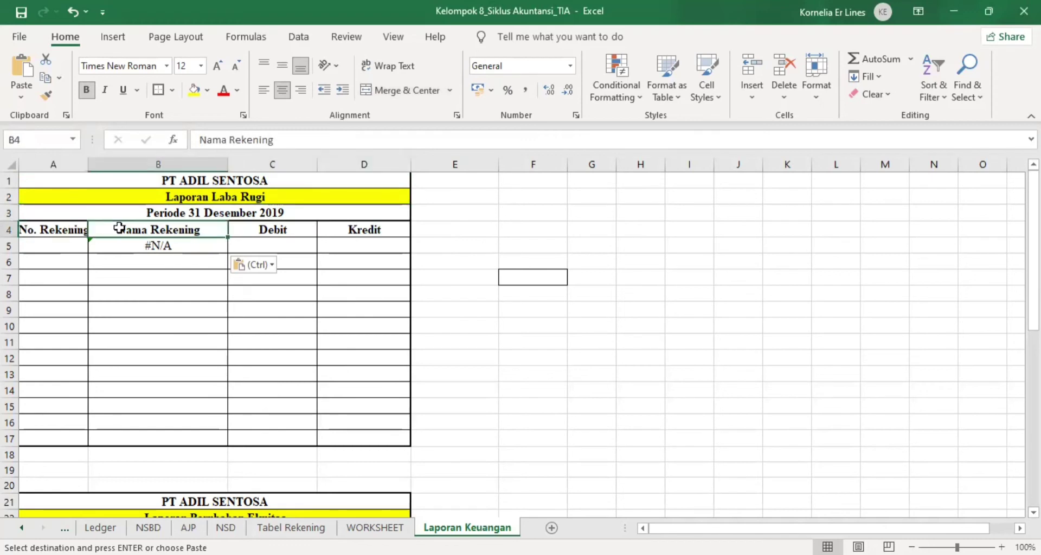
click(276, 229)
click(355, 231)
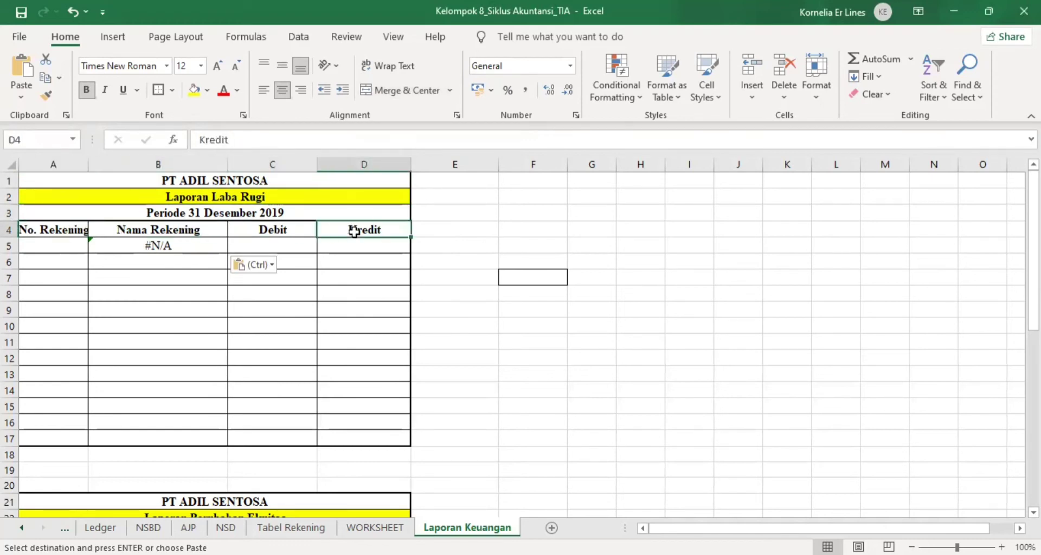
click(183, 249)
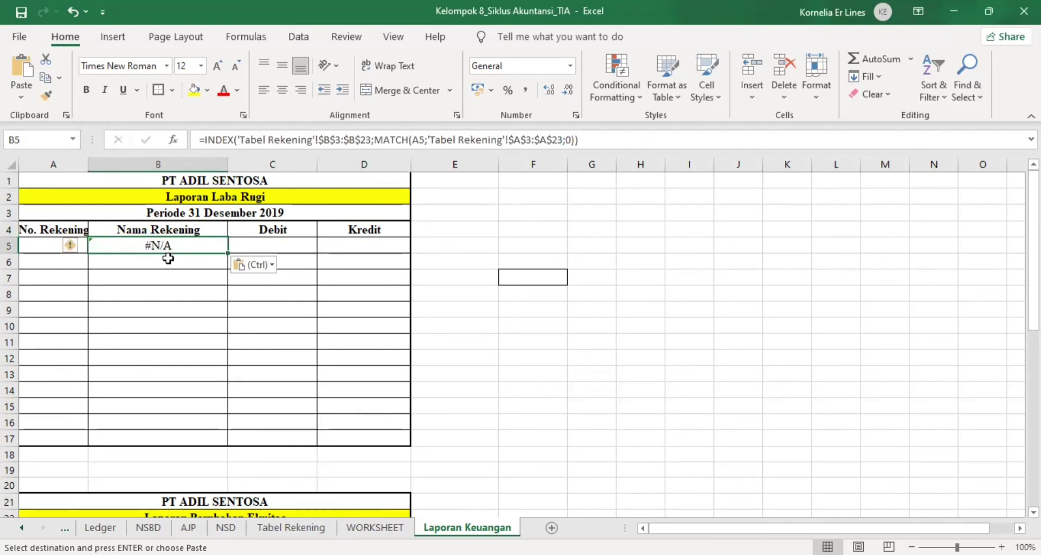
Step: Link the No. Rekening cell A5 of Laporan Laba Rugi to 'Tabel Rekening'!A14, the Ikhtisar Laba Rugi account number
click(41, 249)
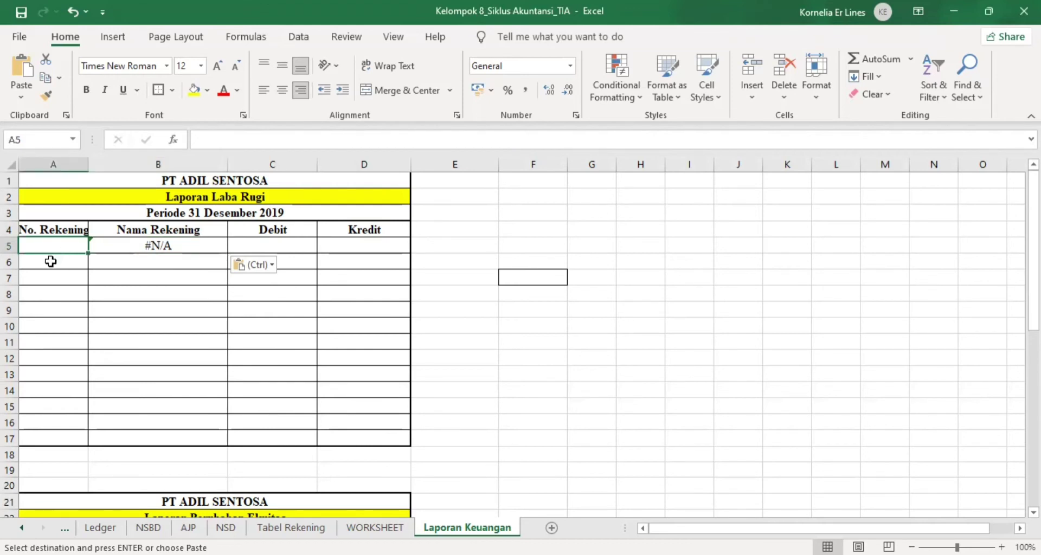
text(=)
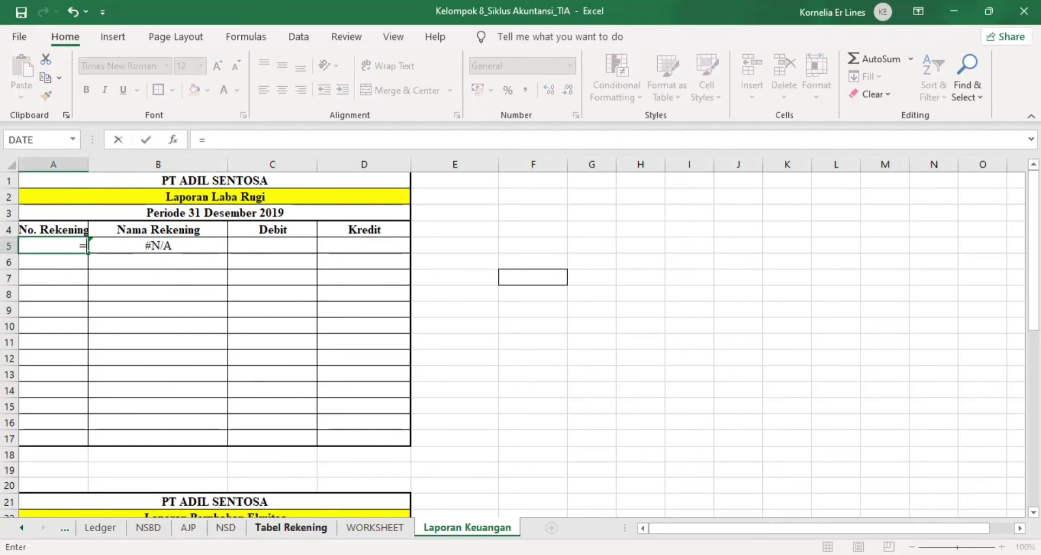
click(308, 529)
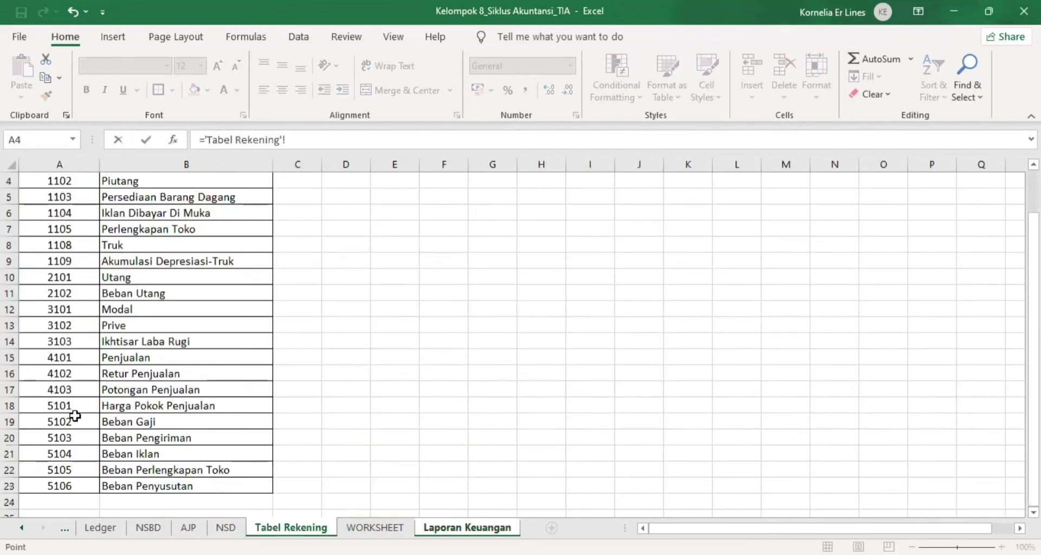
click(70, 342)
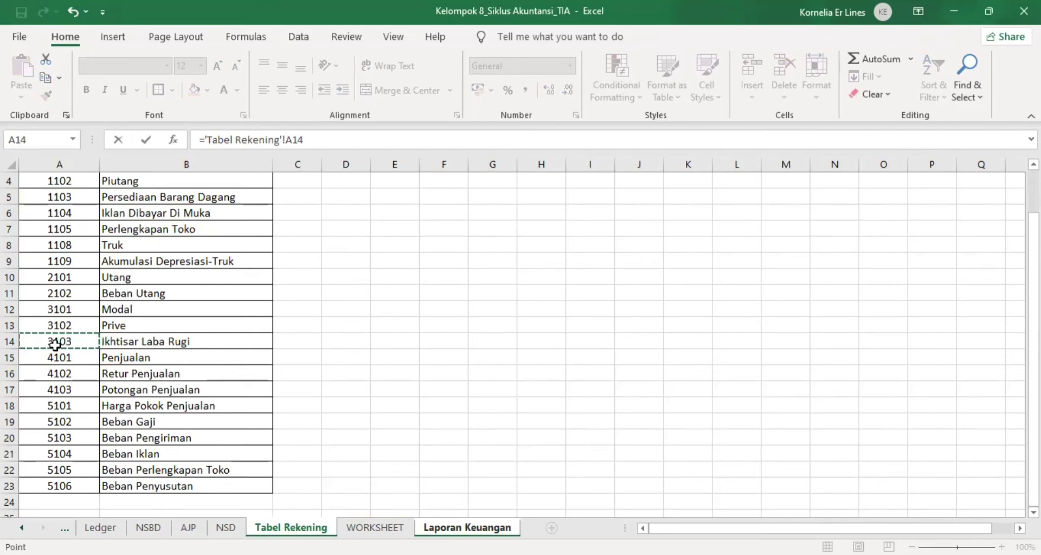
key(Return)
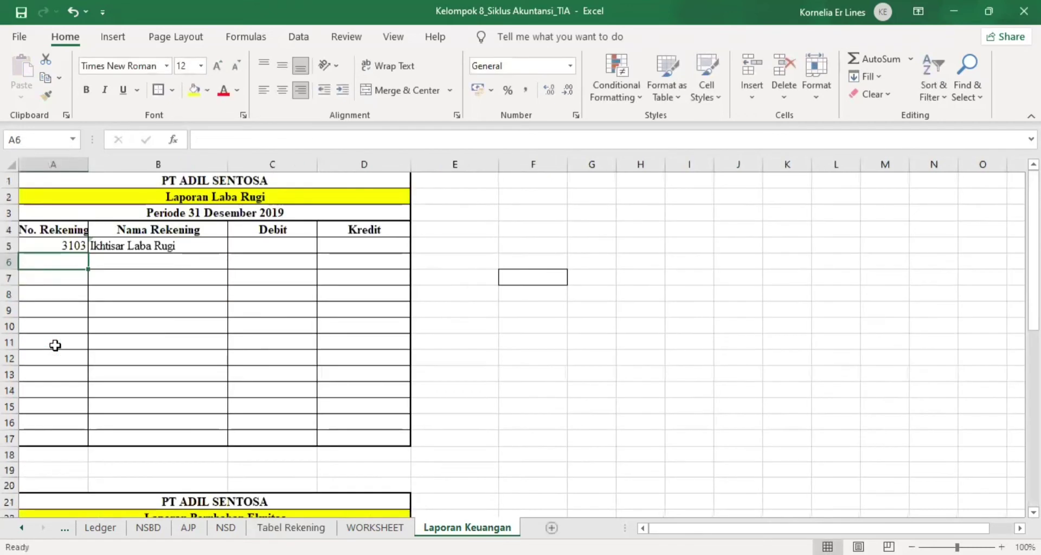
Step: Fill the account number in A5 and the account-name lookup in B5 down to row 8
click(52, 249)
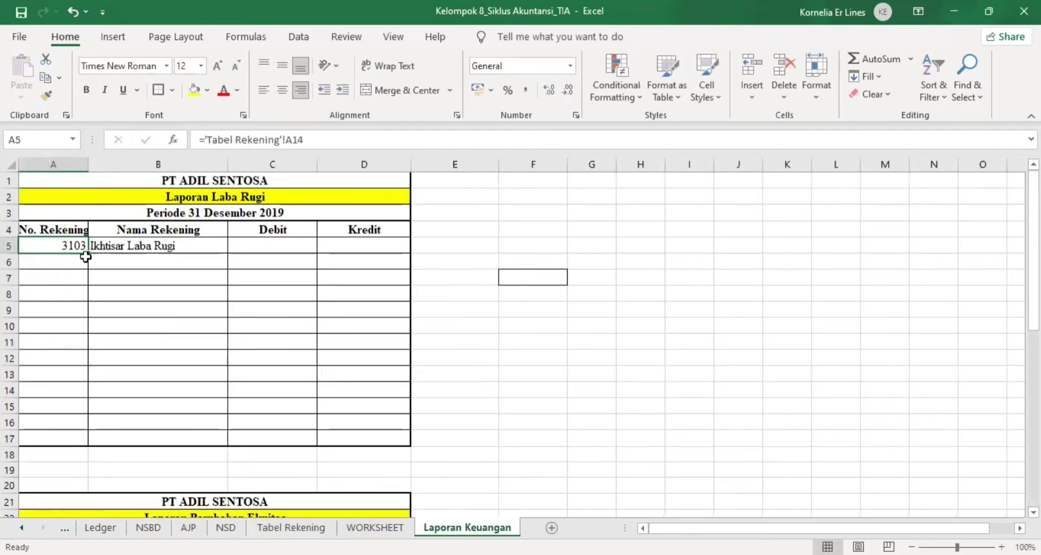
drag(87, 256, 94, 299)
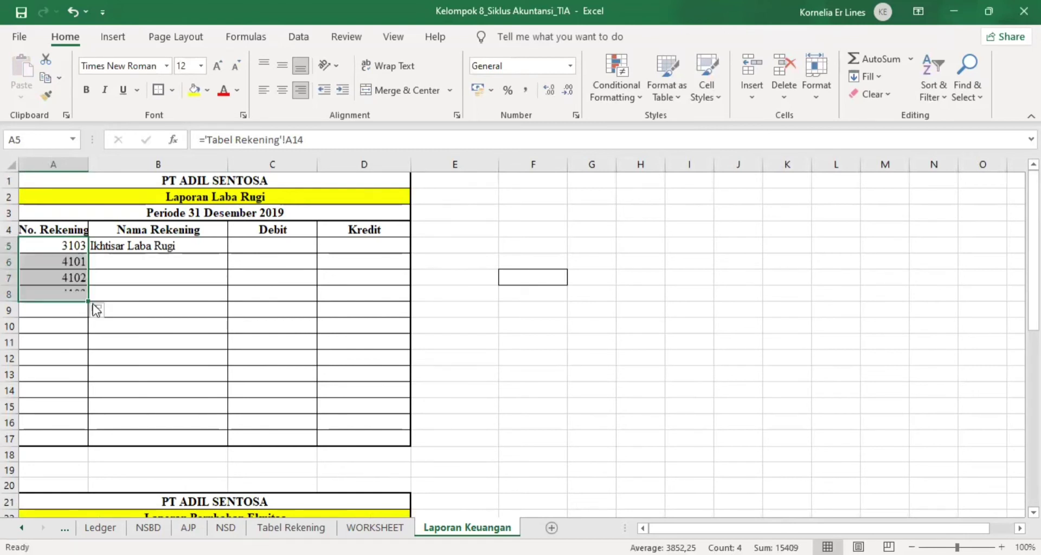
click(119, 247)
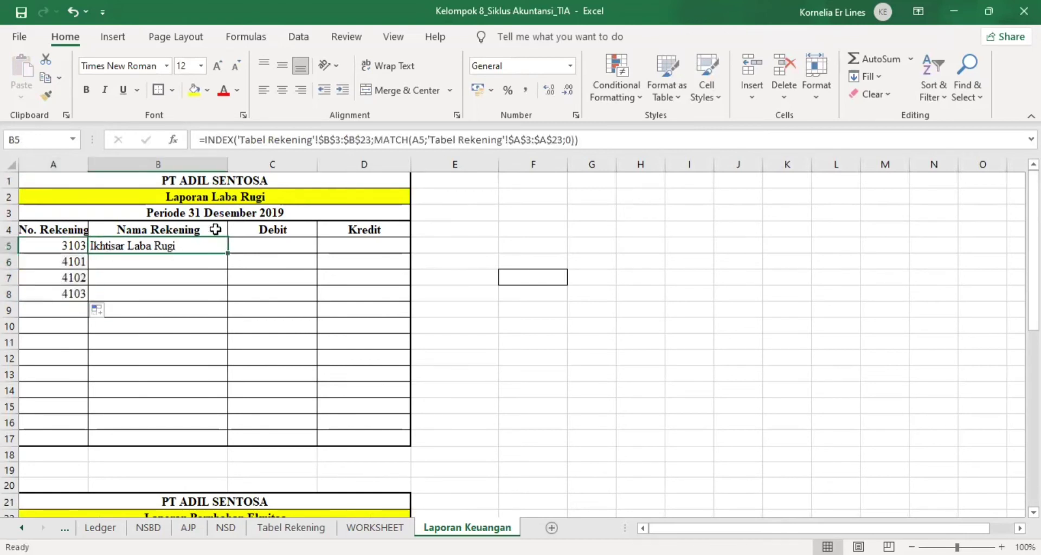
drag(226, 256, 228, 300)
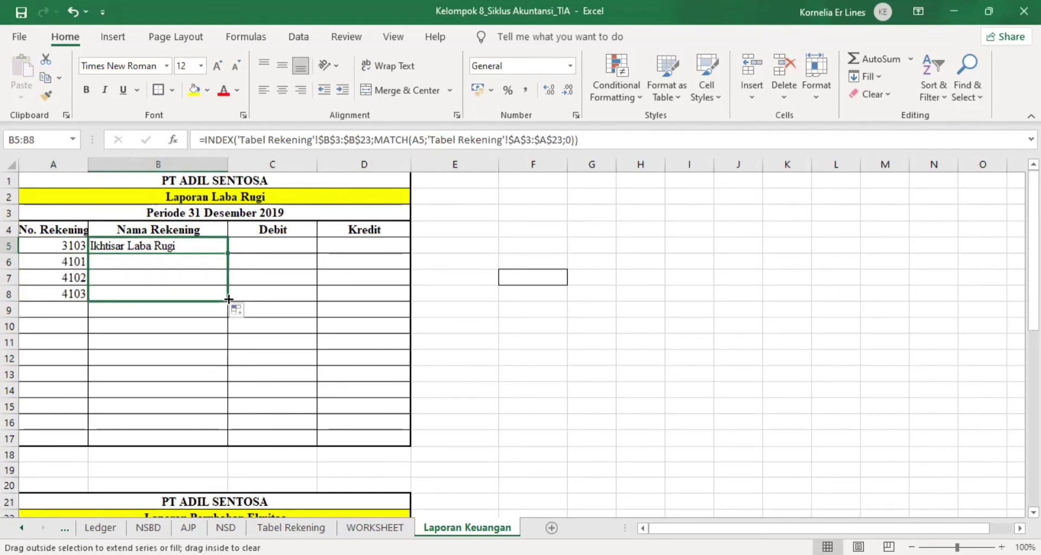
Step: Extend the account number and account-name formulas from row 8 to row 9 of Laporan Laba Rugi
click(81, 295)
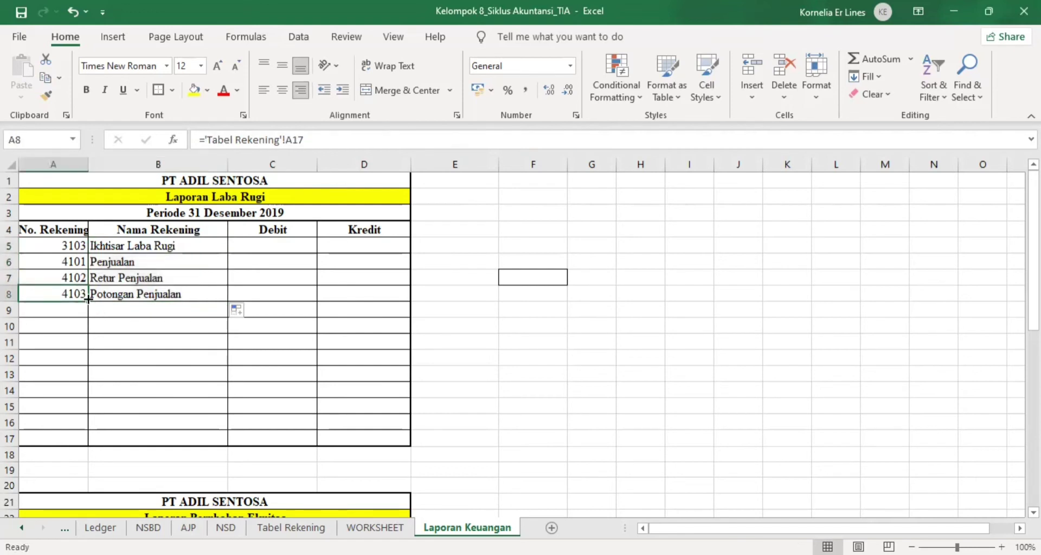
drag(88, 299, 88, 316)
click(162, 298)
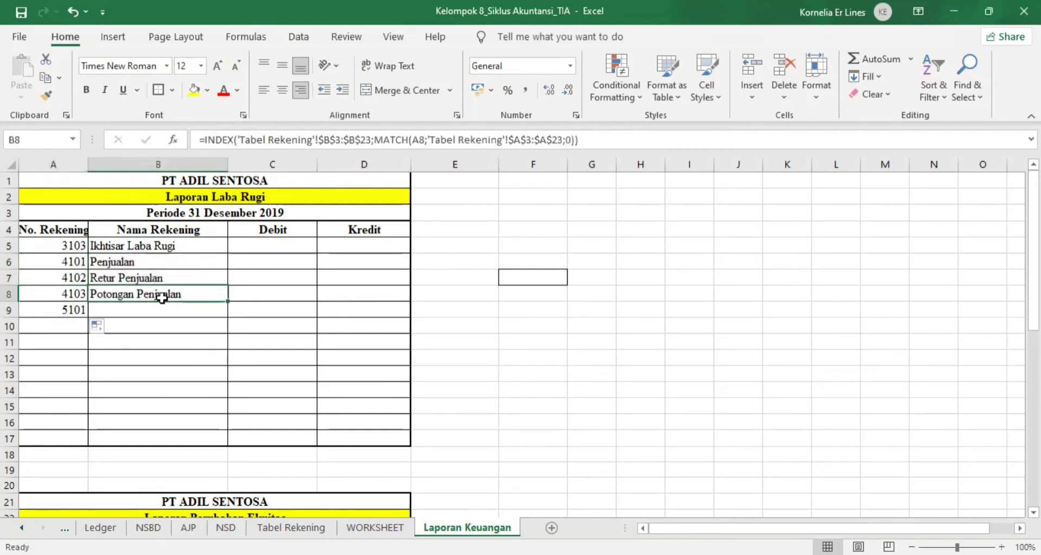
drag(228, 302, 230, 322)
click(185, 323)
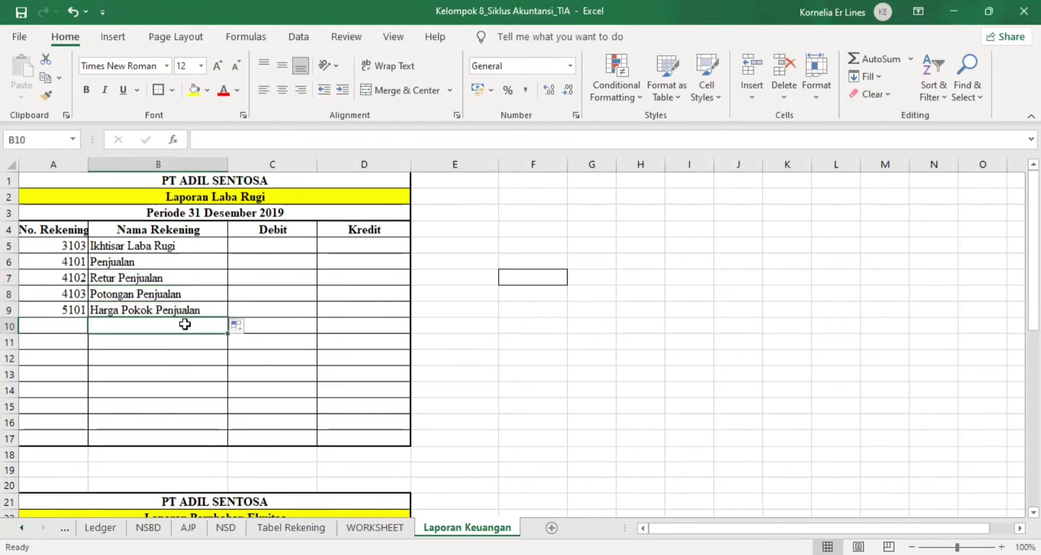
click(272, 250)
click(273, 266)
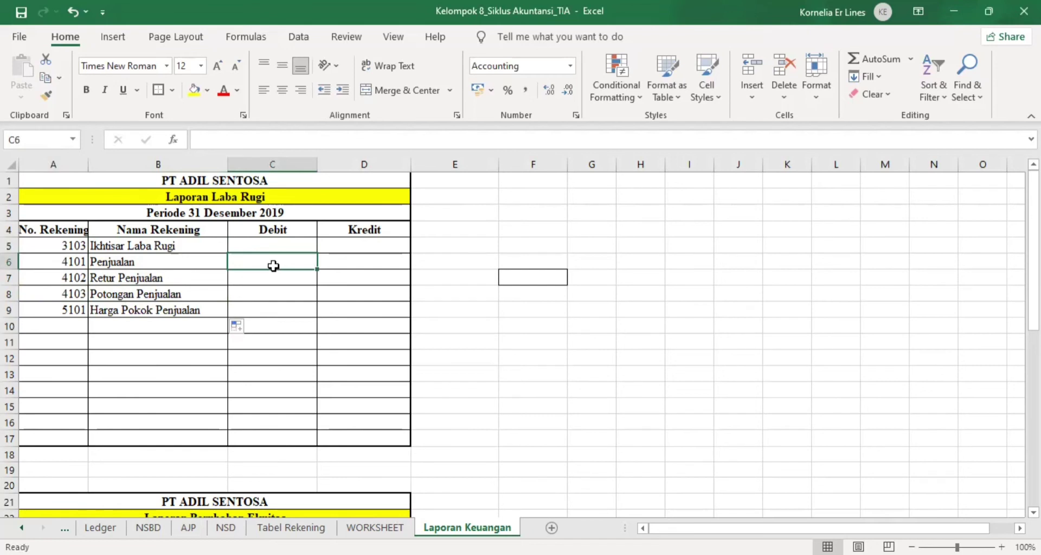
text(=)
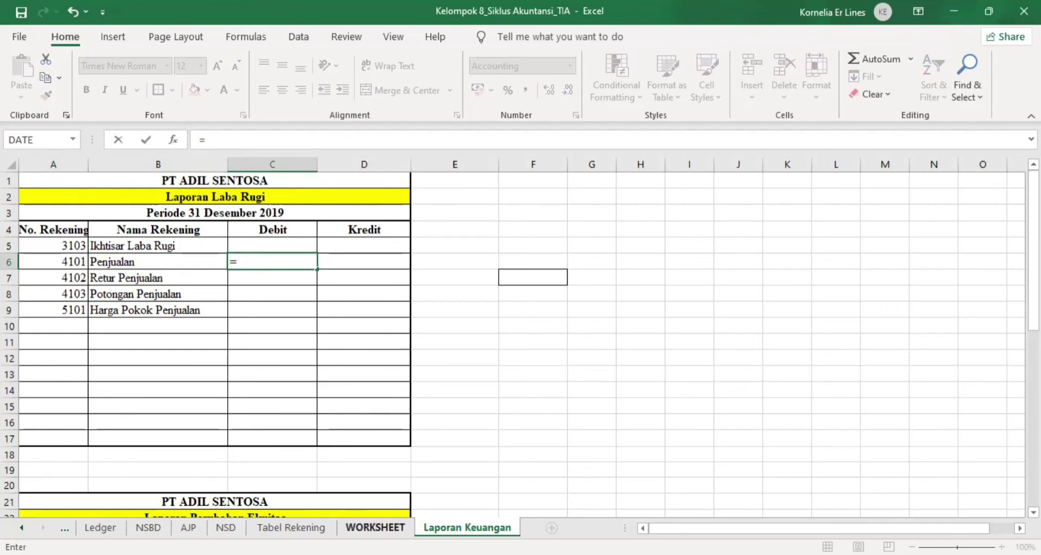
key(BackSpace)
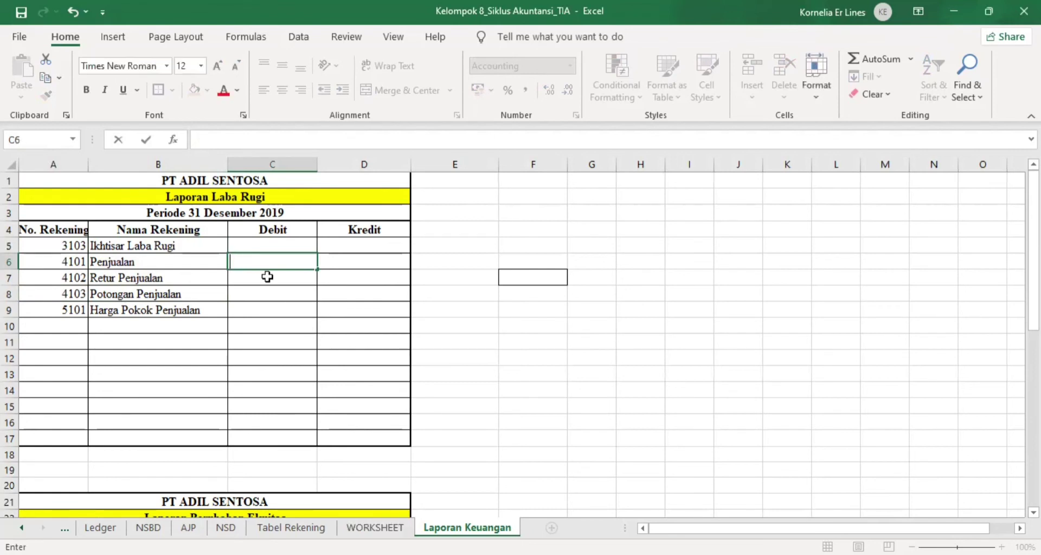
Step: Link the Debit cell C5 for Ikhtisar Laba Rugi to its LABA/RUGI debit amount, WORKSHEET!M17
click(271, 249)
text(=)
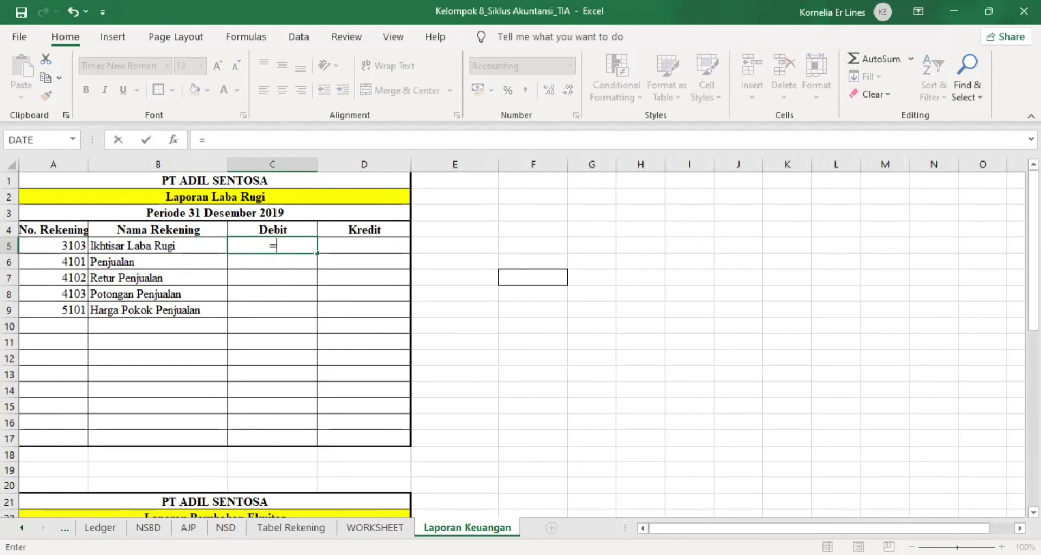
click(375, 528)
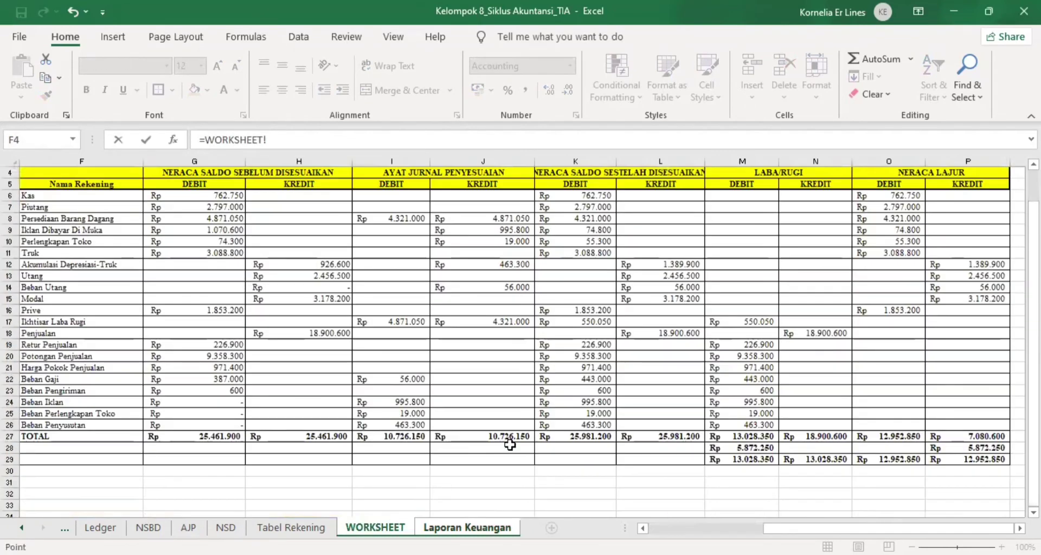
click(723, 320)
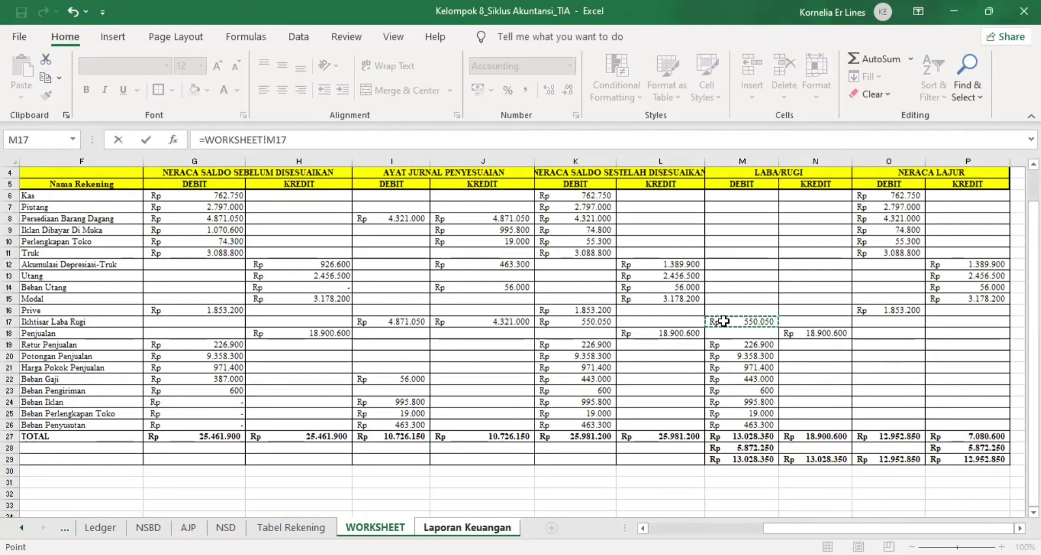
key(Return)
Step: Fill the C5 debit link down to C9 and clear the Penjualan debit cell C6
click(275, 245)
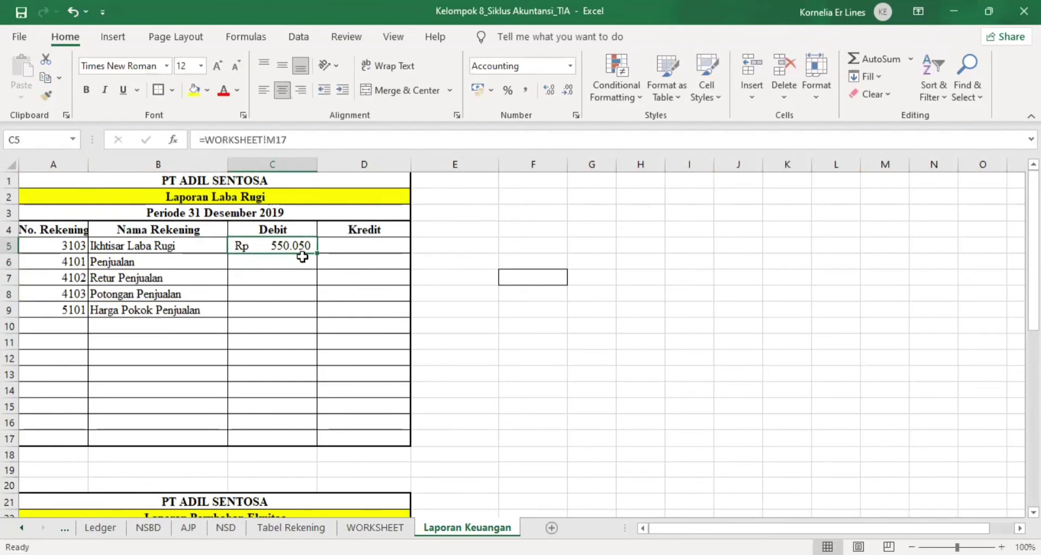
drag(317, 254, 320, 313)
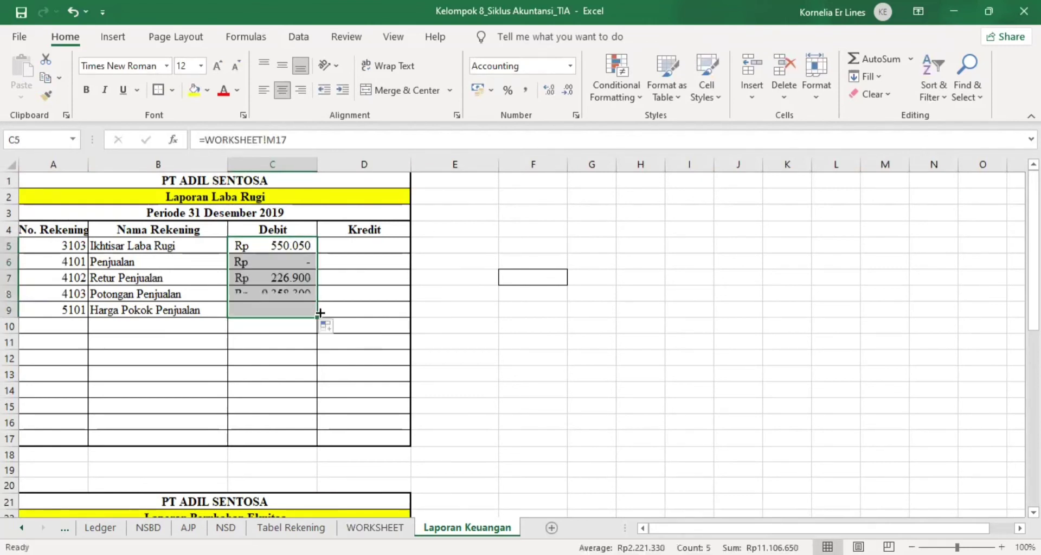
click(284, 264)
key(Delete)
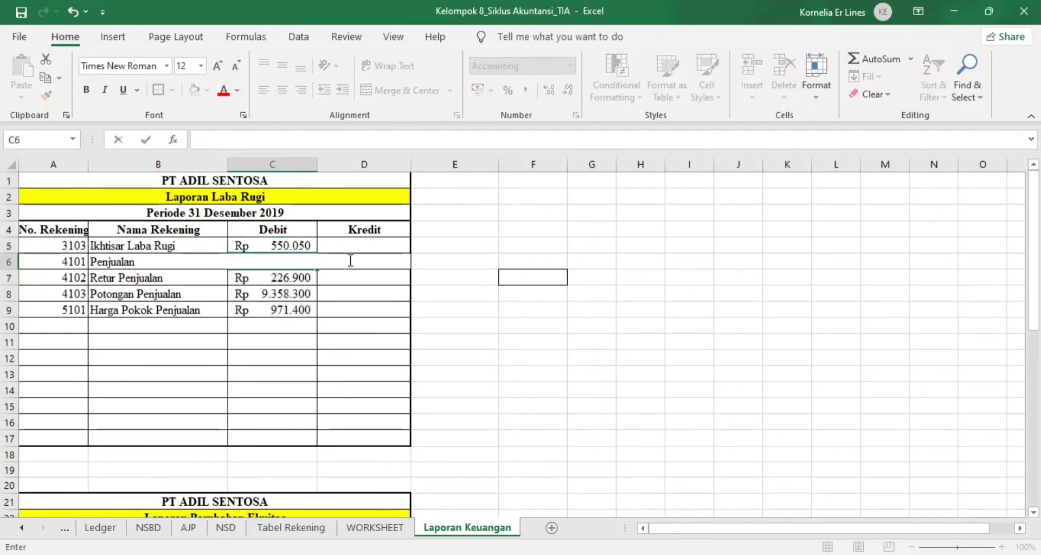
Step: Link the Kredit cell D6 for Penjualan to its LABA/RUGI credit amount, WORKSHEET!N18
click(356, 293)
click(369, 256)
text(=)
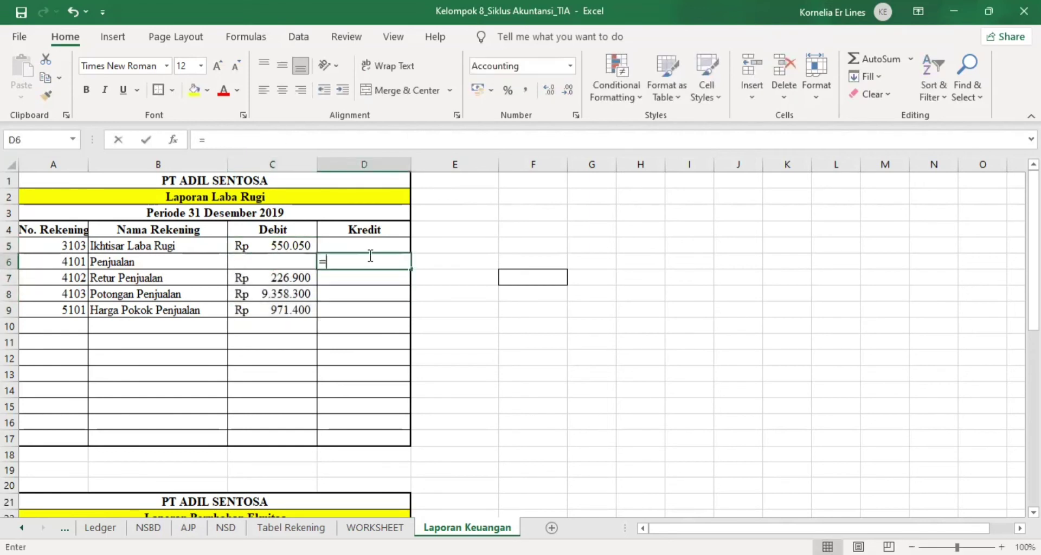
click(375, 528)
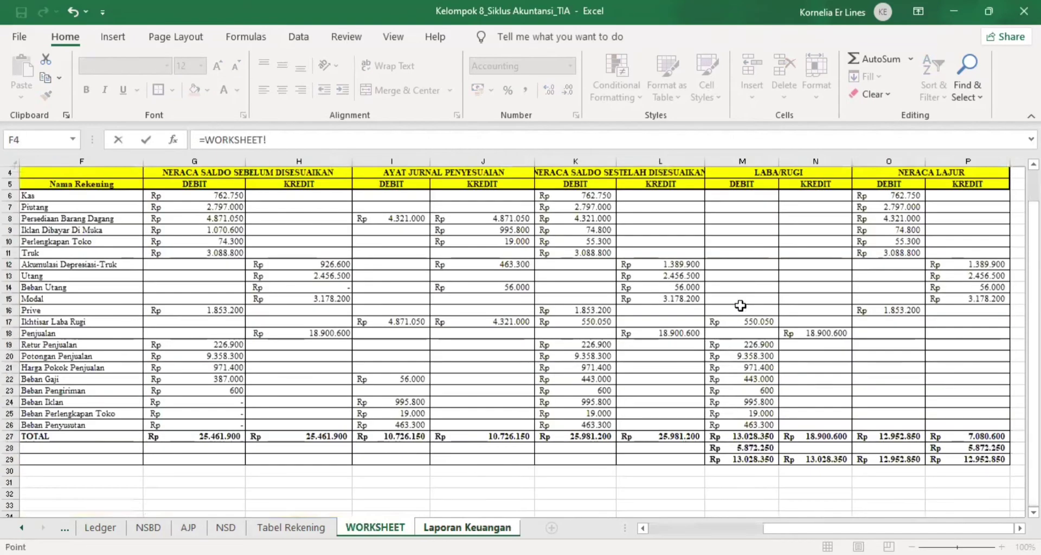
scroll(858, 339, up, 1)
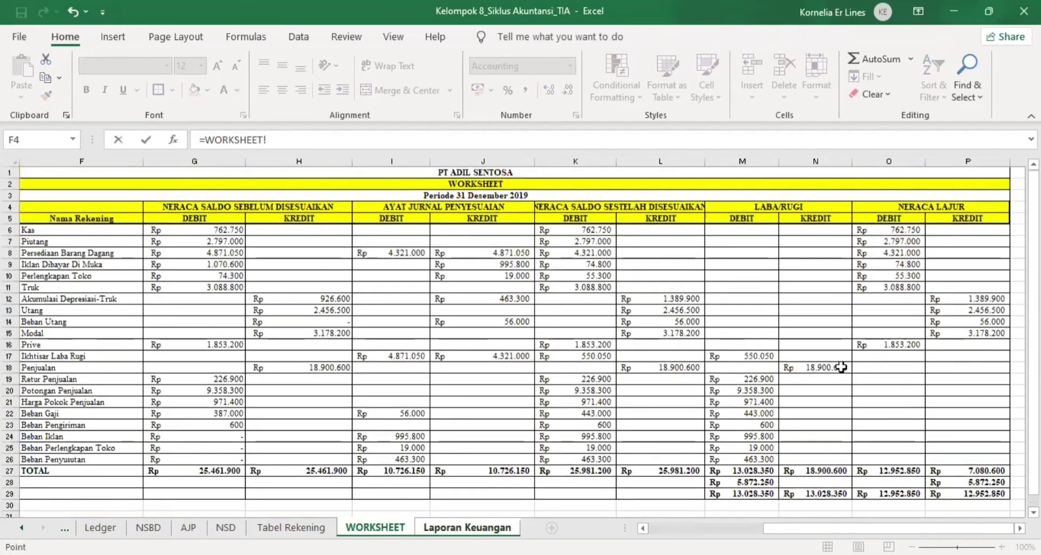
click(809, 370)
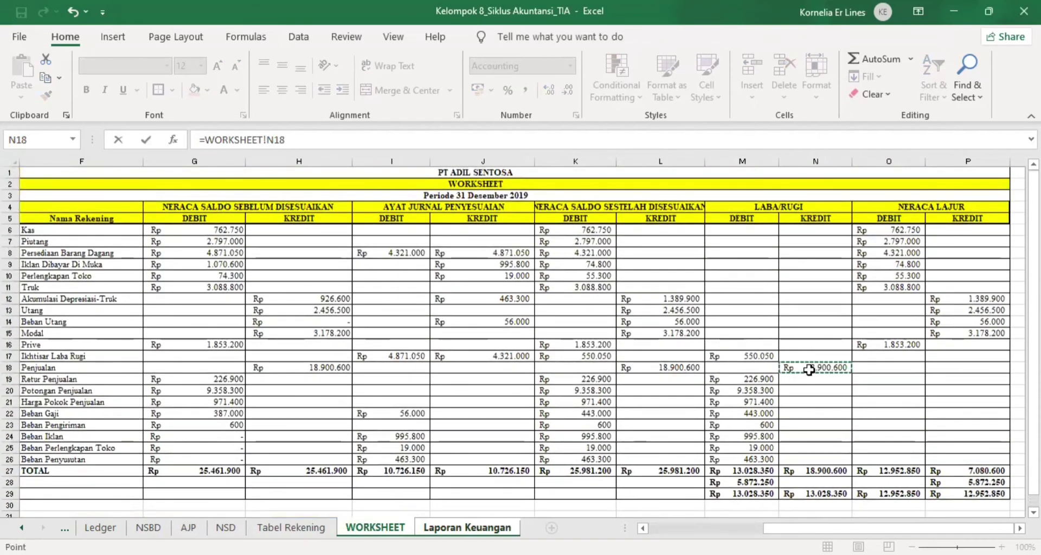
key(Return)
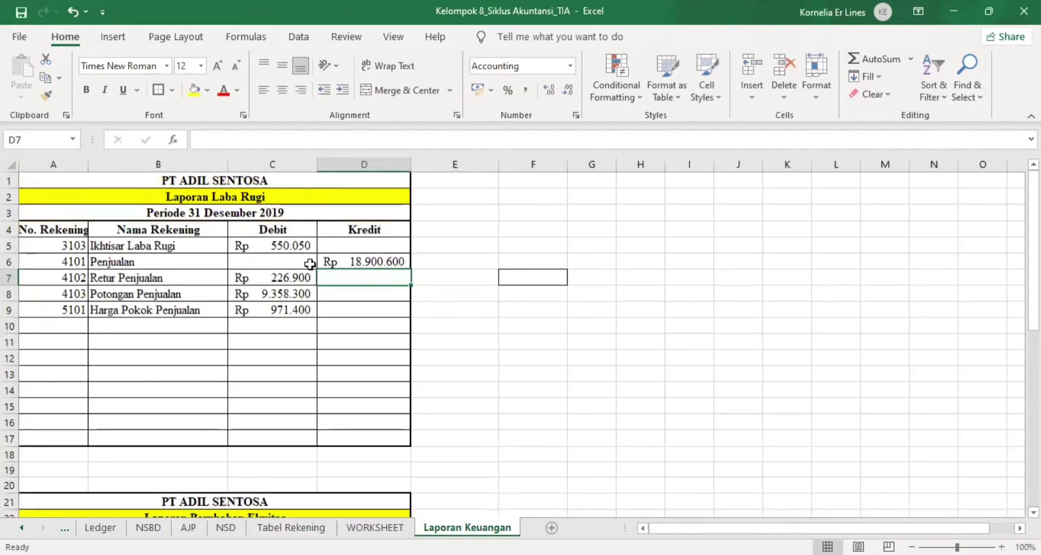
Step: Enter the label "Laba Bruto" in B10, below Harga Pokok Penjualan
click(122, 327)
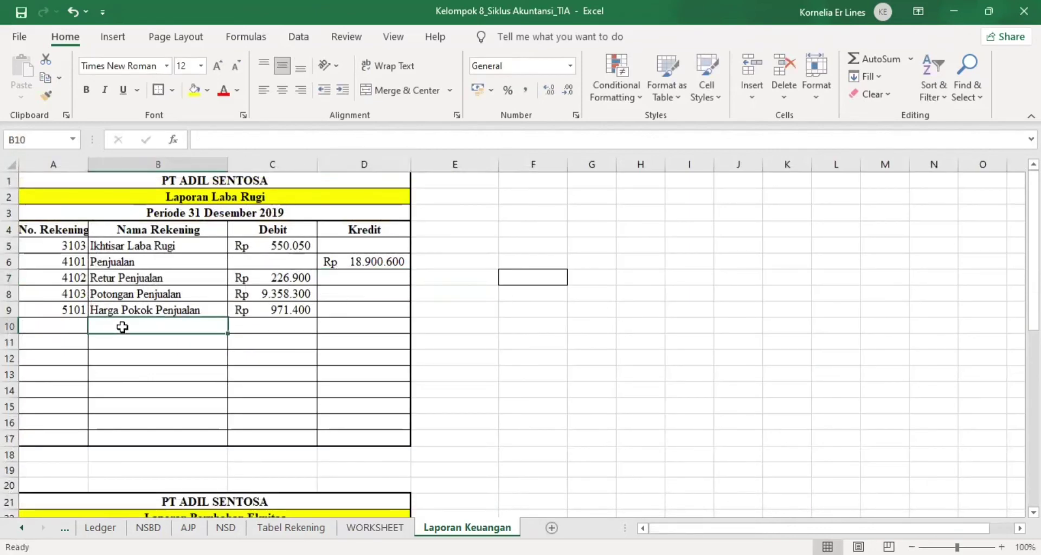
text(L)
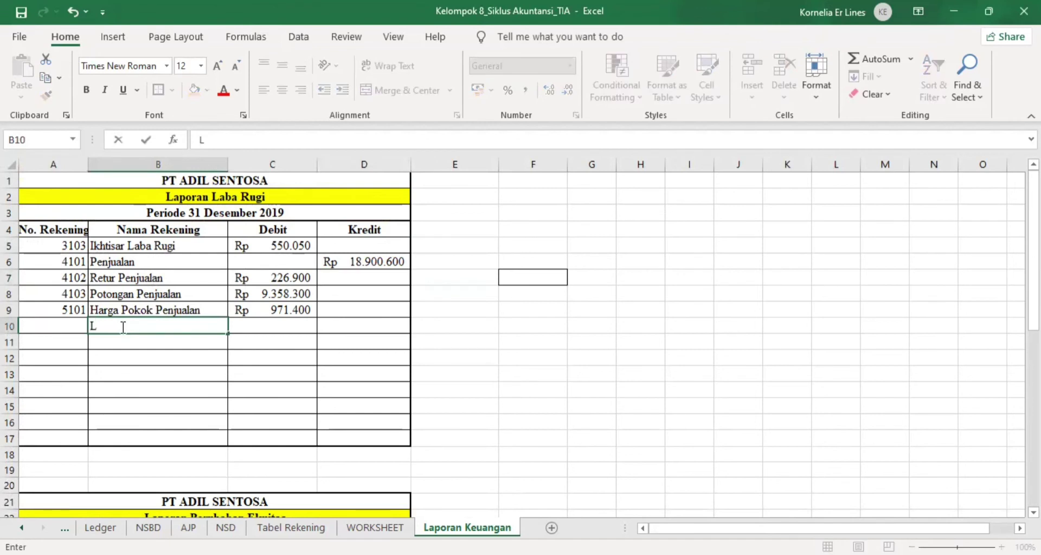
text(aba Bruto)
Step: Calculate Laba Bruto in D10 with =D6-C7-C8-C9, subtracting returns, discounts and cost of goods sold from Penjualan
click(367, 329)
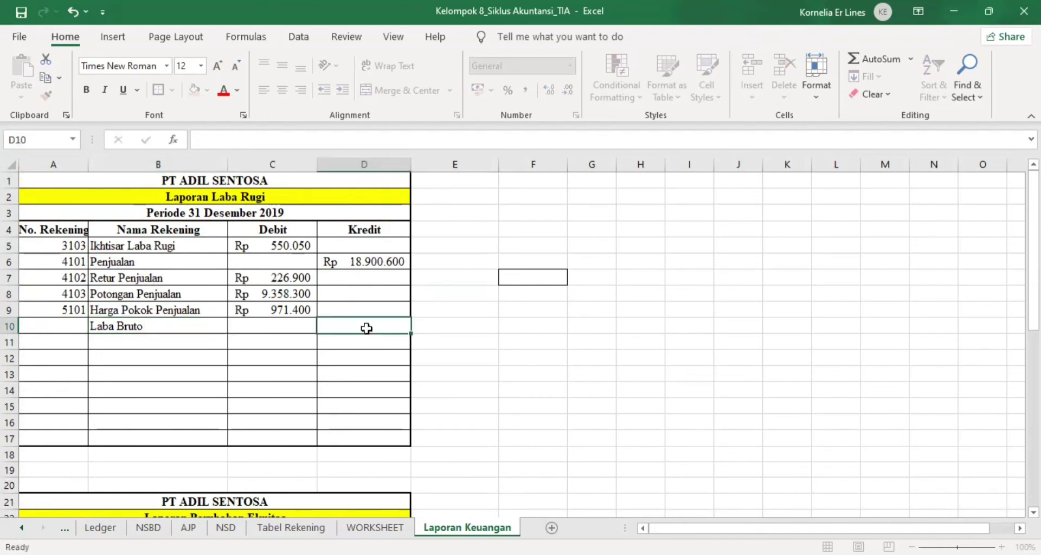
text(=)
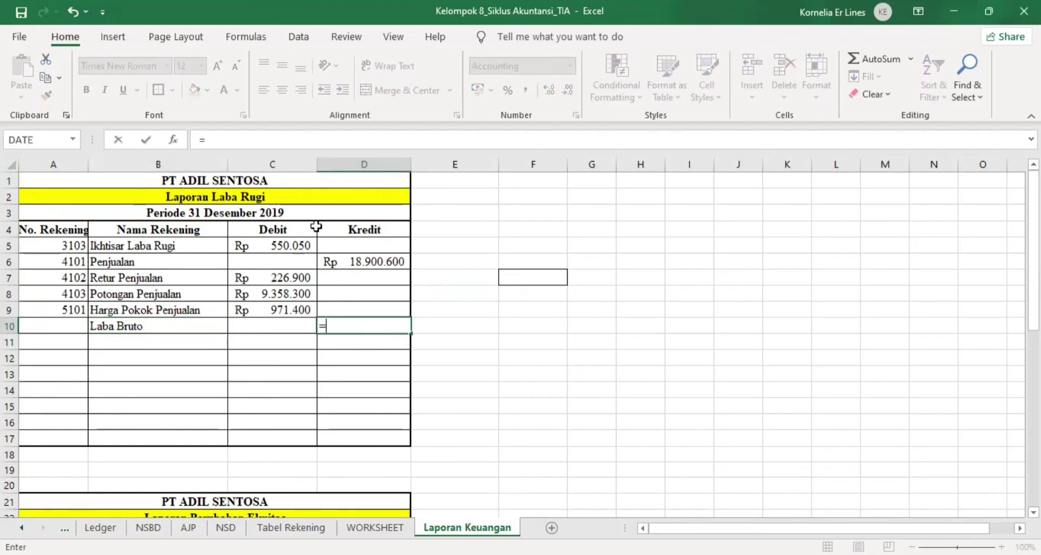
click(351, 261)
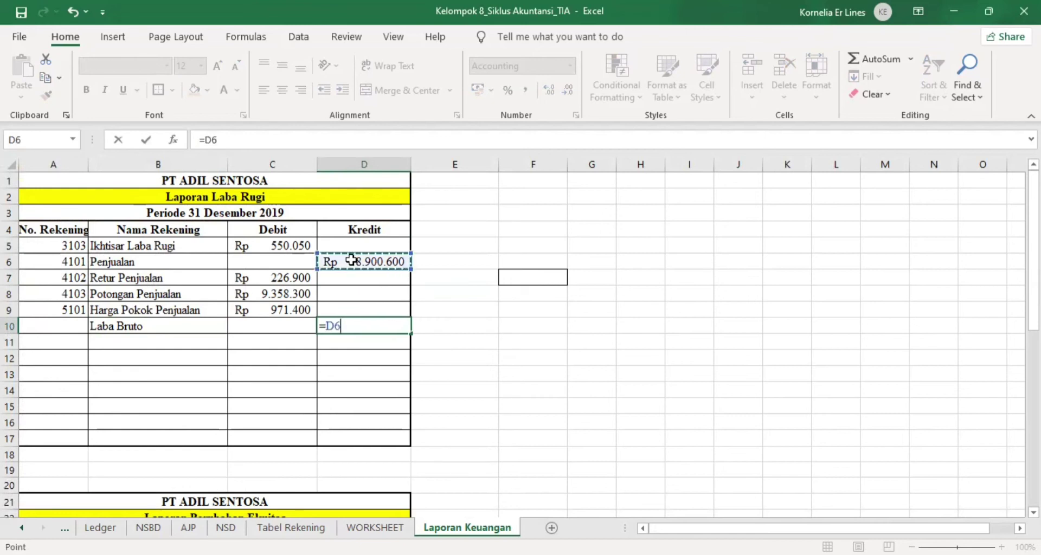
text(-)
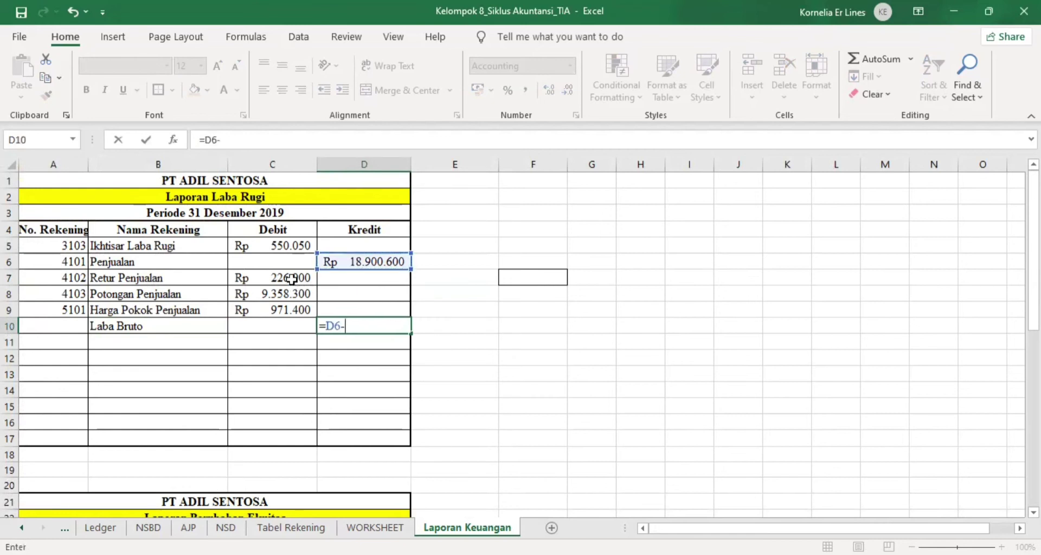
click(293, 280)
text(-)
click(274, 294)
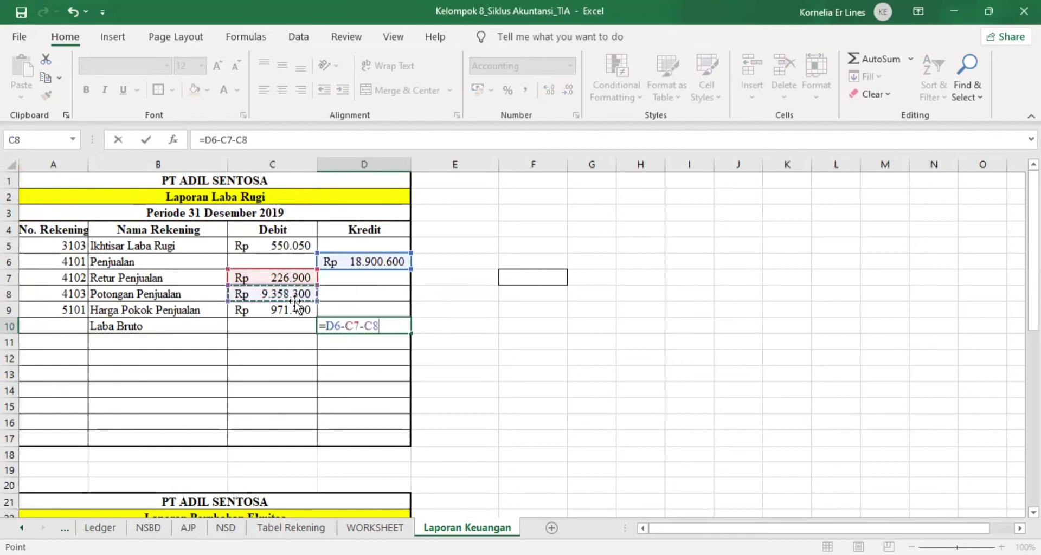
text(-)
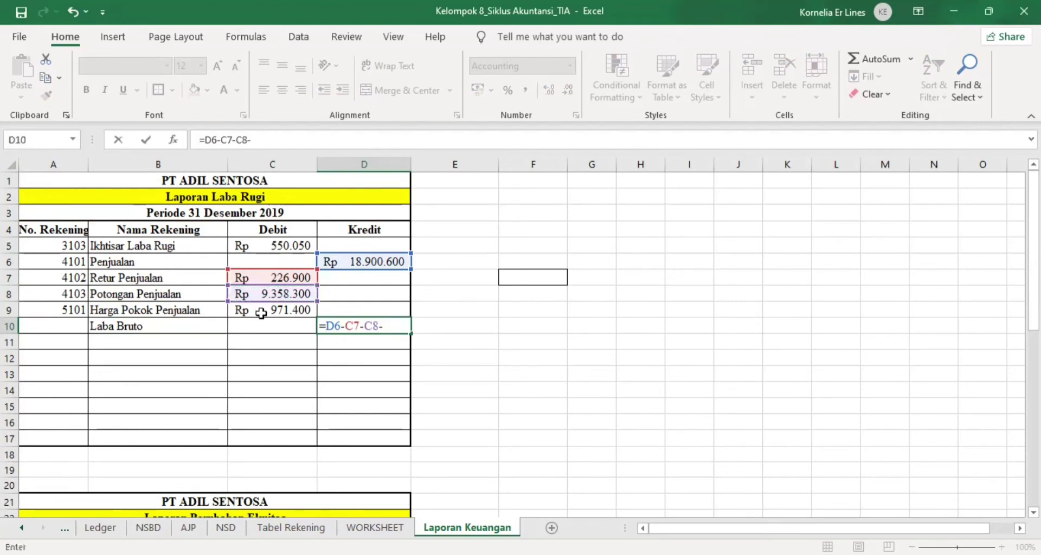
click(261, 313)
key(Return)
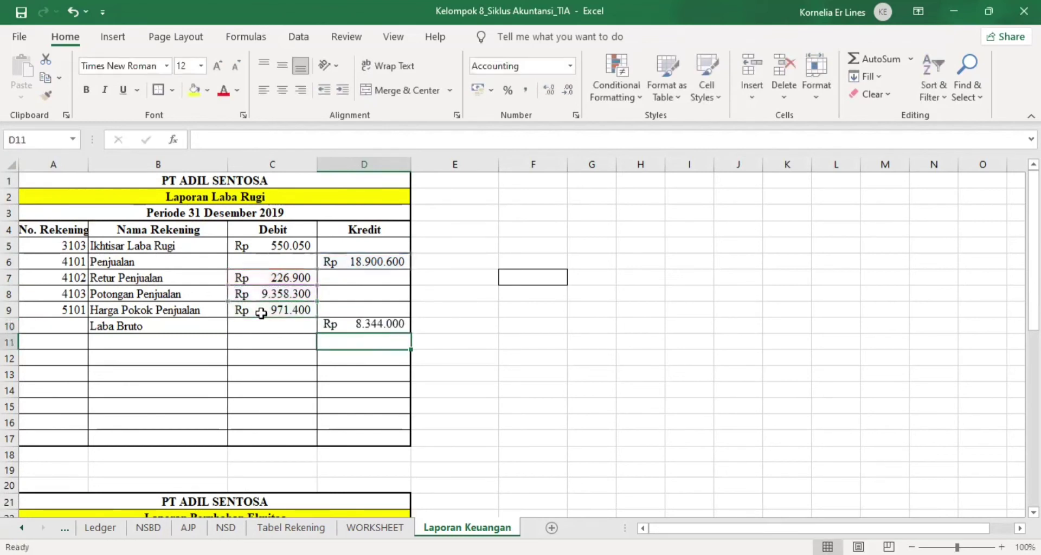
Step: Link A11 to the Beban Gaji account number in 'Tabel Rekening'!A19 and fill it down to A15
click(59, 342)
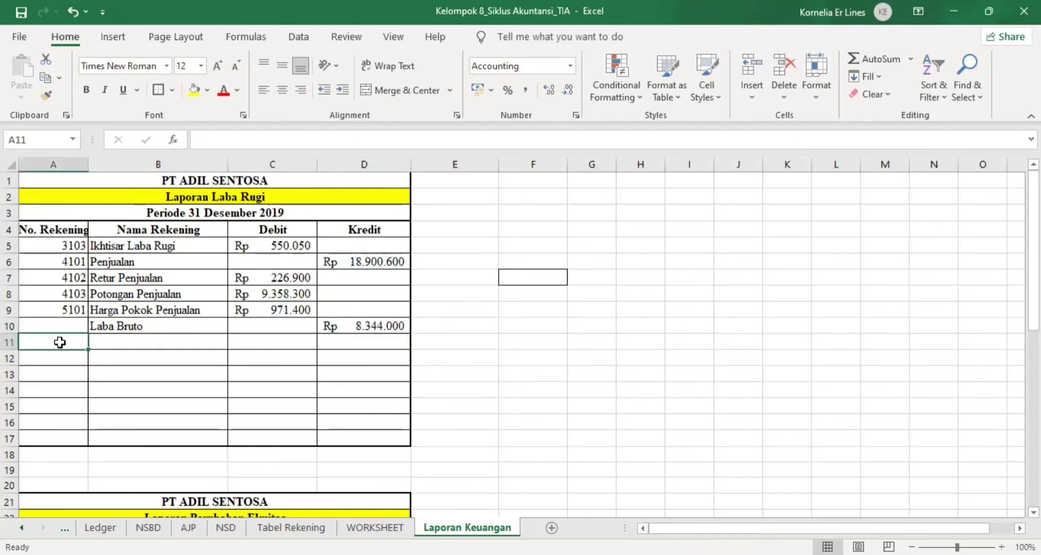
text(=)
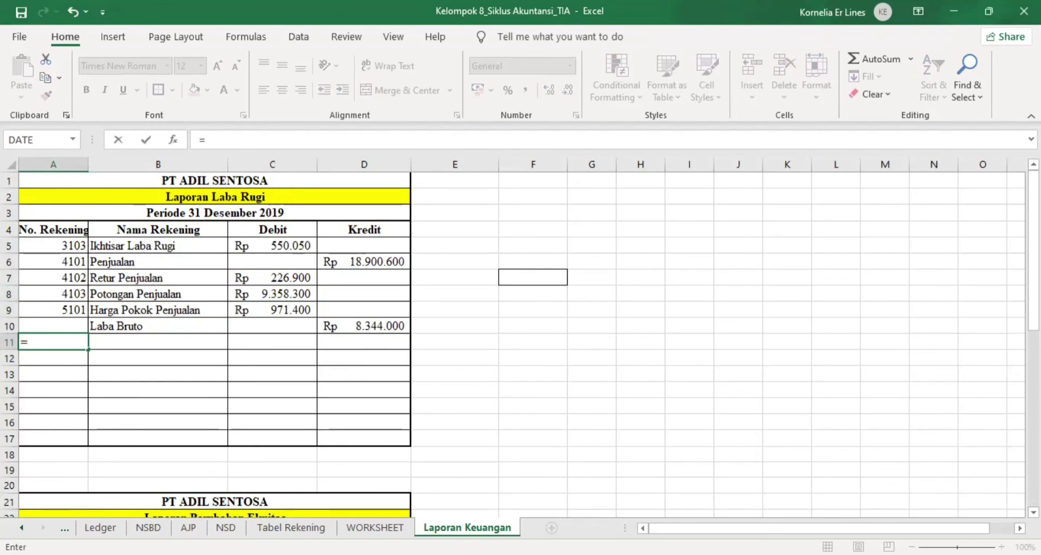
click(291, 528)
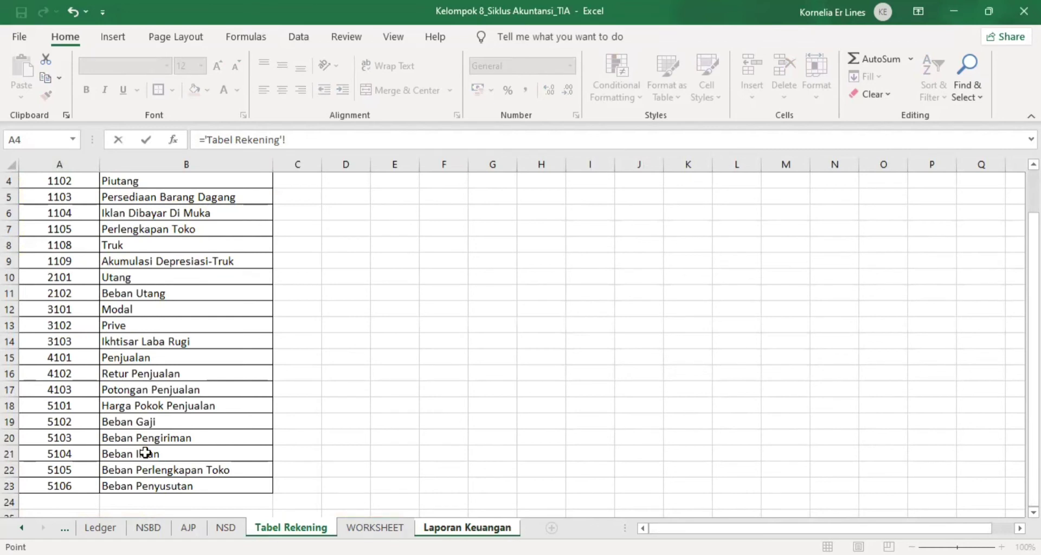
click(63, 421)
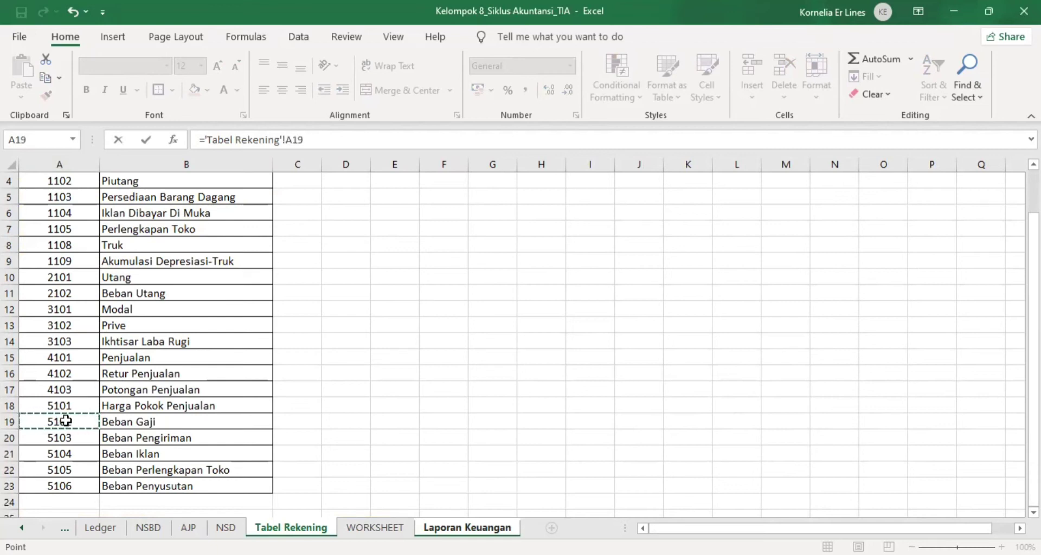
key(Return)
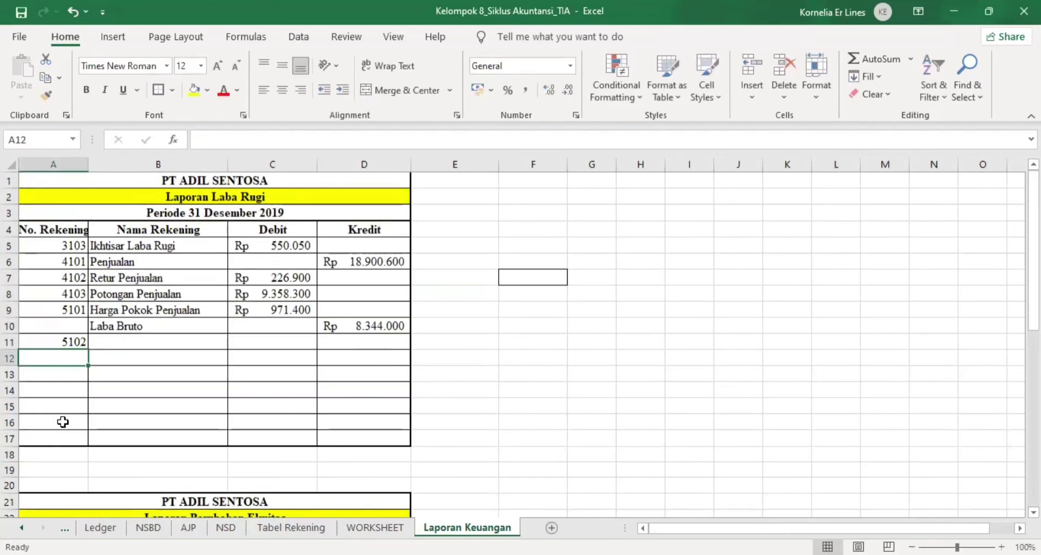
click(63, 344)
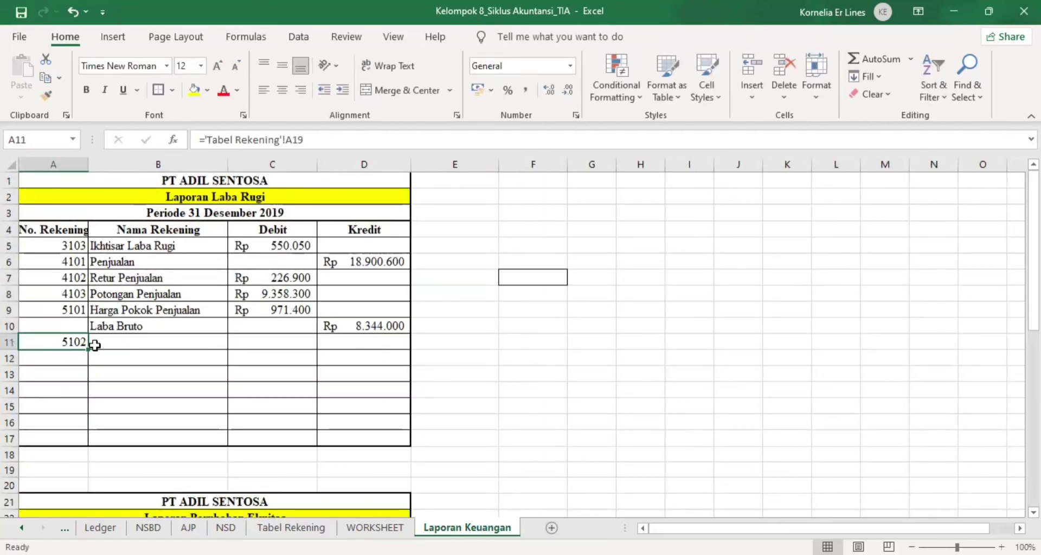
drag(87, 349, 87, 414)
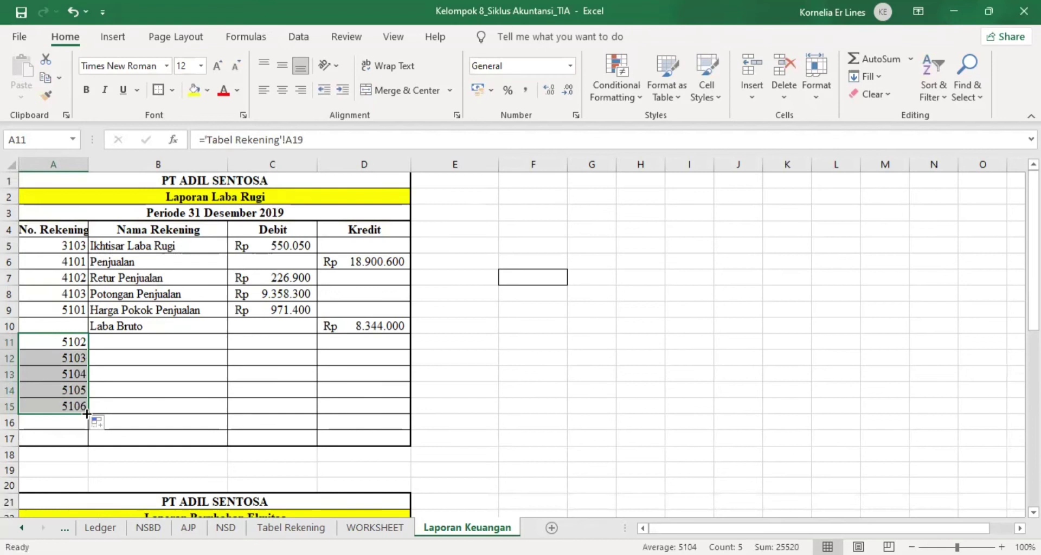
Step: Copy the account-name lookup from B9 to B11 and fill it down to B15
click(127, 343)
click(155, 306)
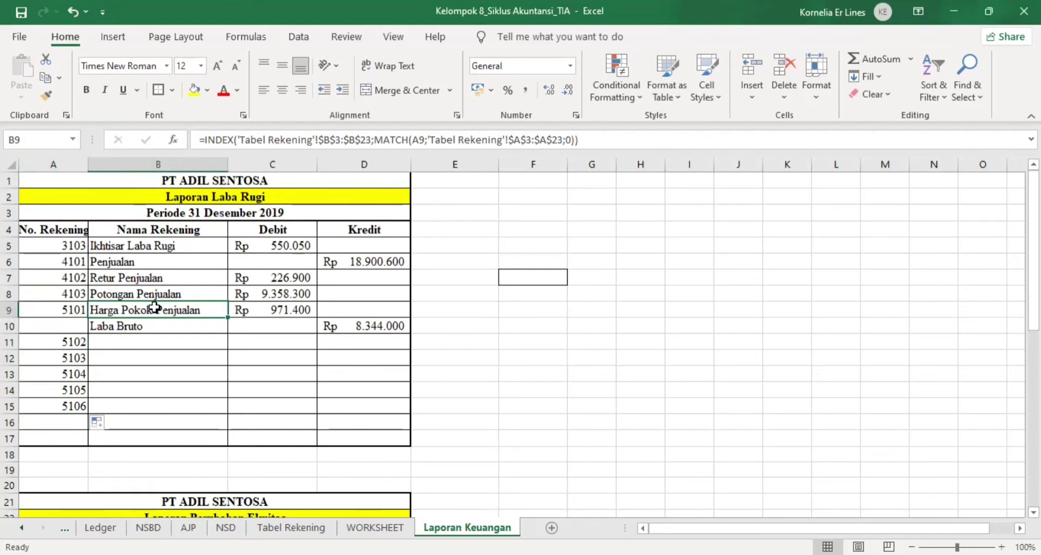
right_click(155, 307)
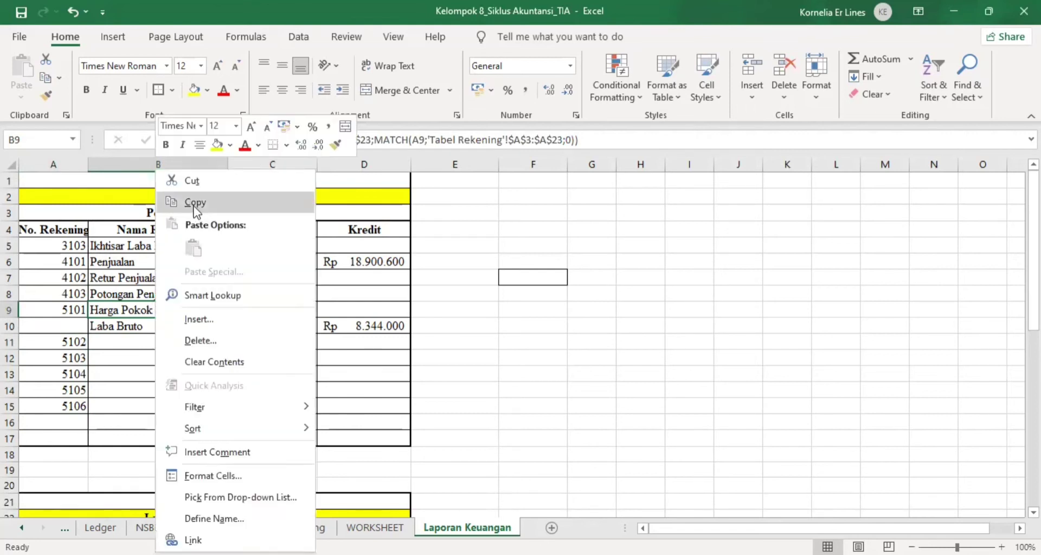
click(195, 203)
click(160, 342)
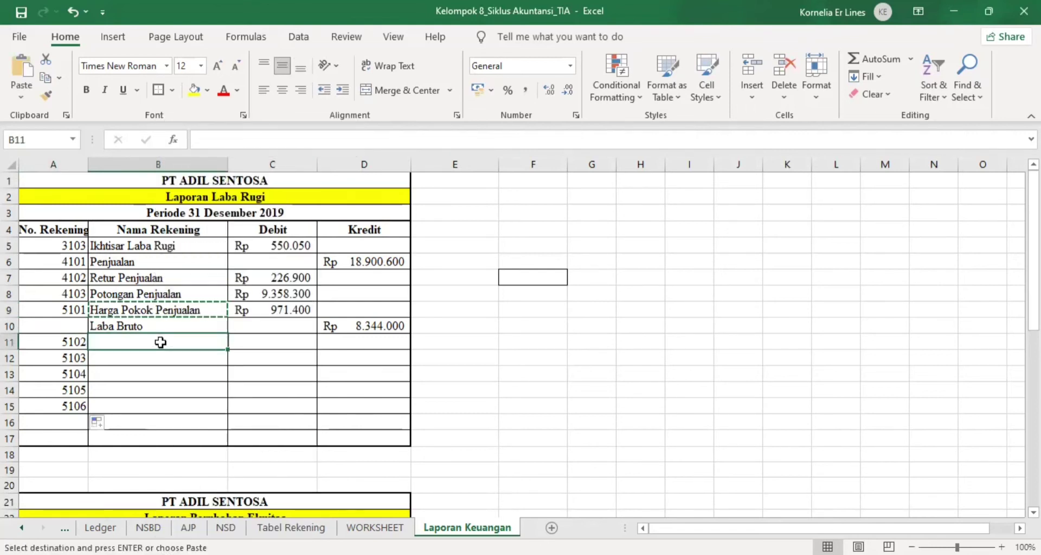
key(ctrl+v)
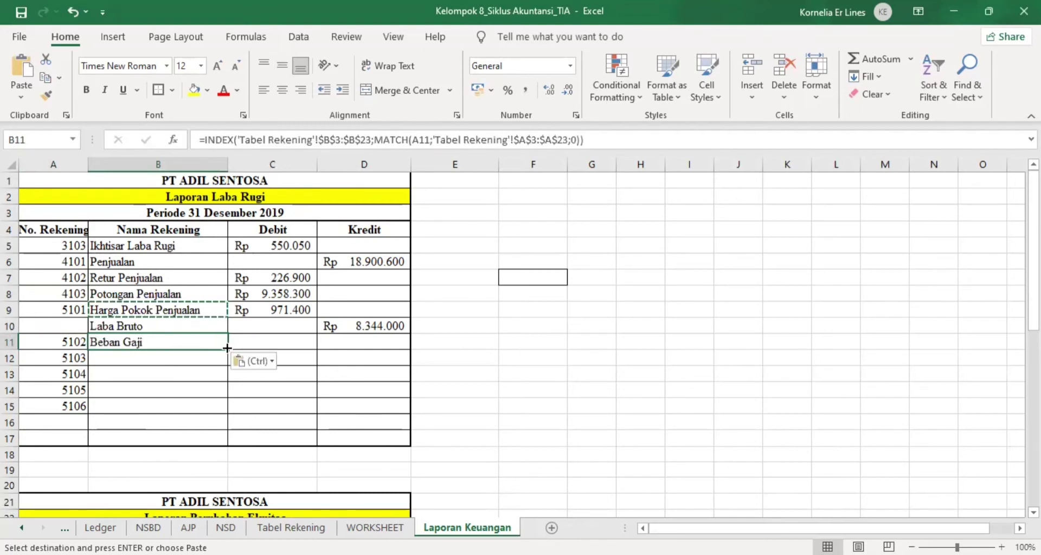
drag(227, 349, 236, 423)
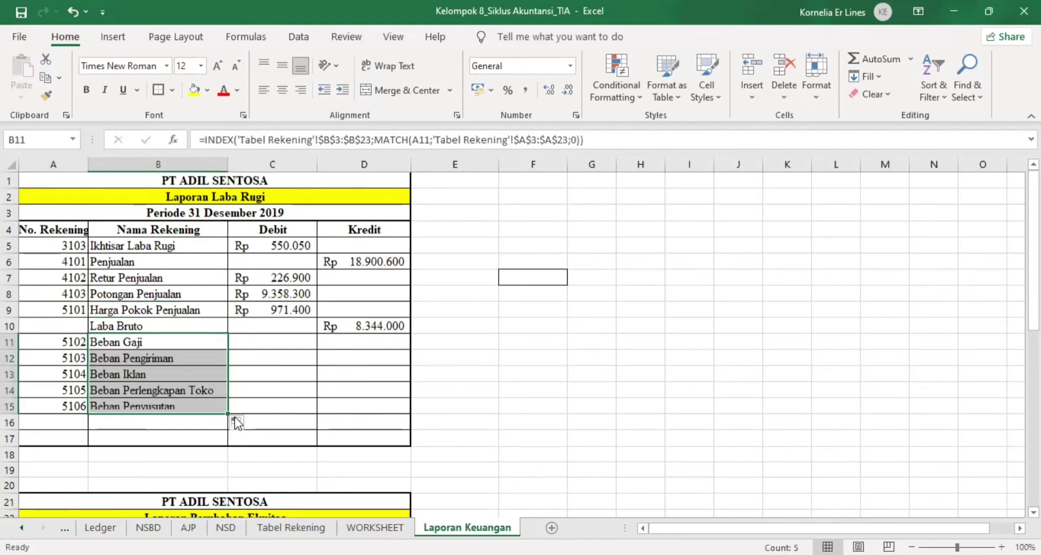
Step: Link C11 to the Beban Gaji debit amount in WORKSHEET!M22 and fill it down to C15
click(269, 344)
text(=)
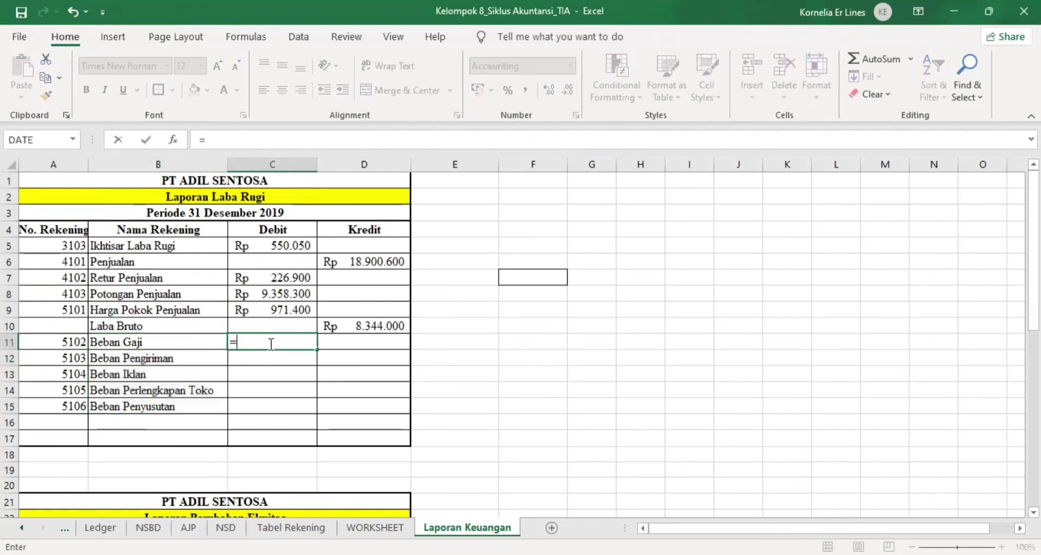
click(399, 530)
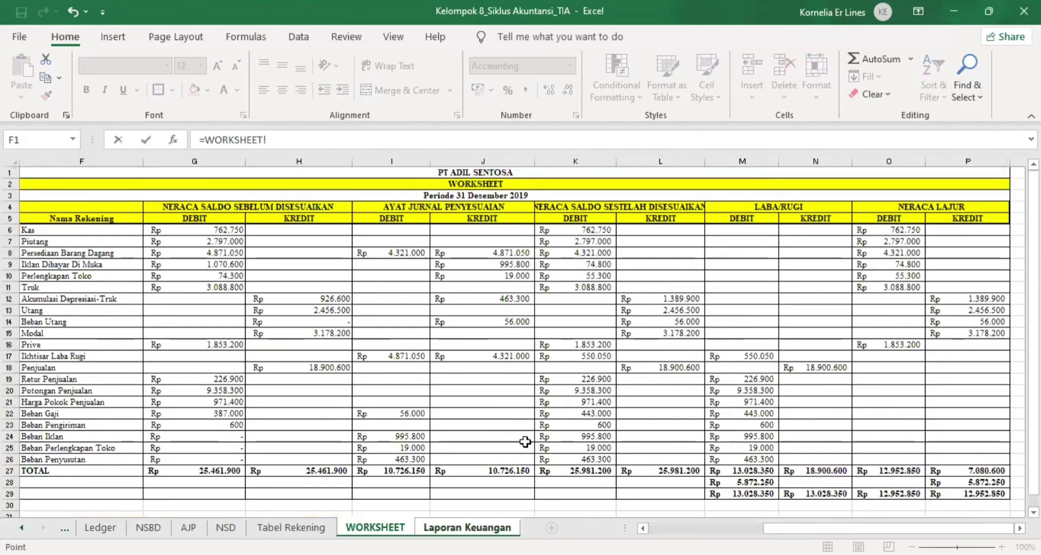
click(737, 415)
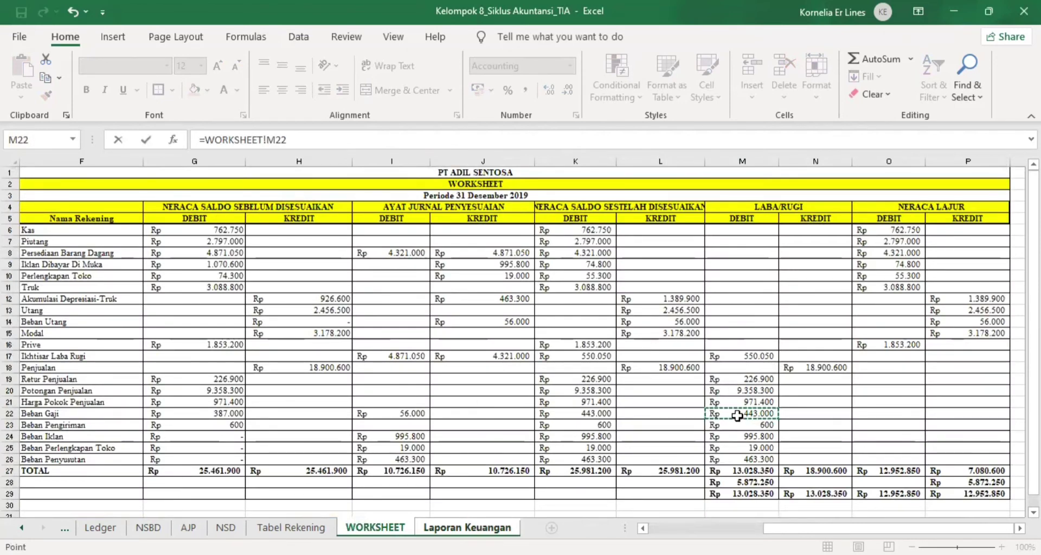
key(Return)
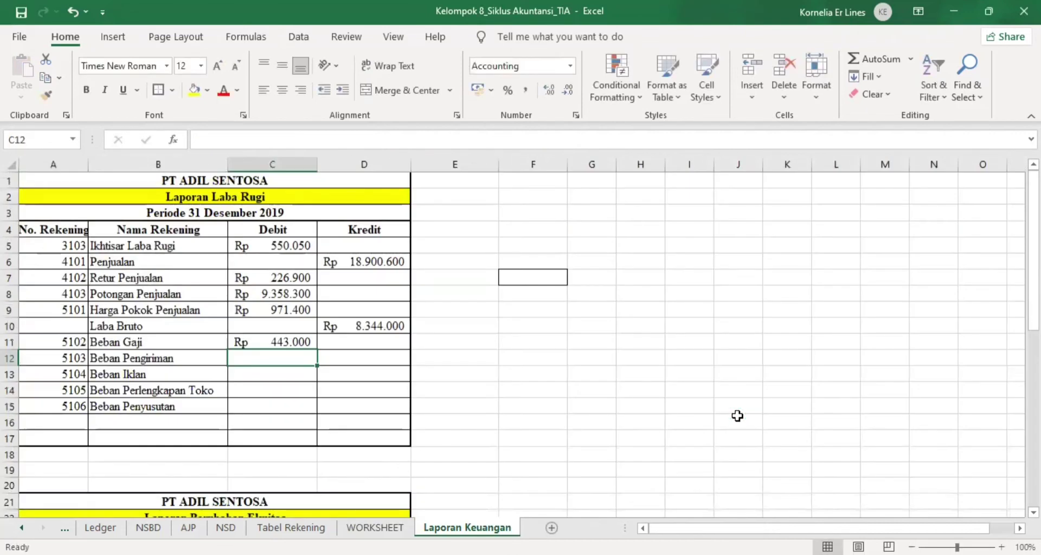
click(263, 342)
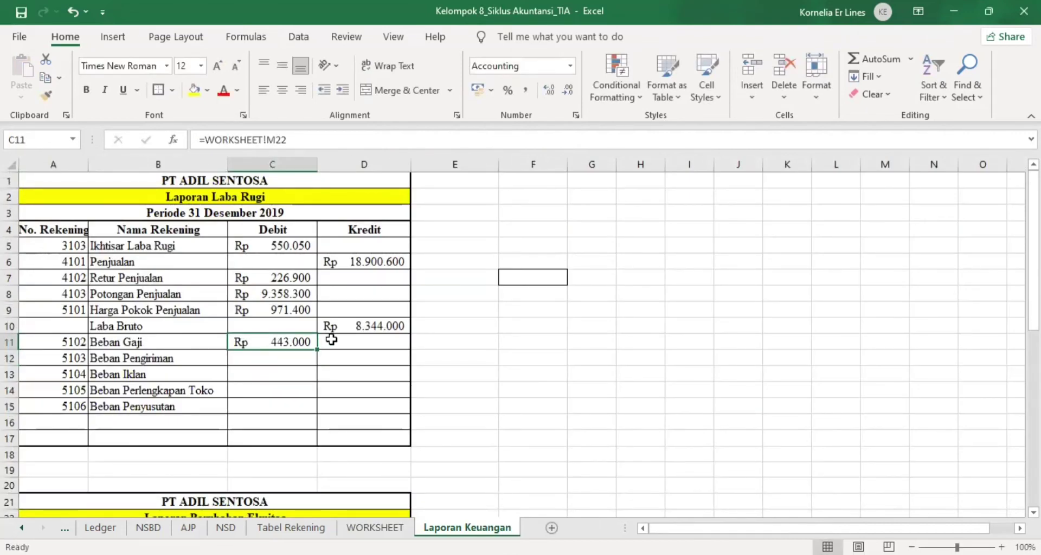
drag(316, 350, 316, 413)
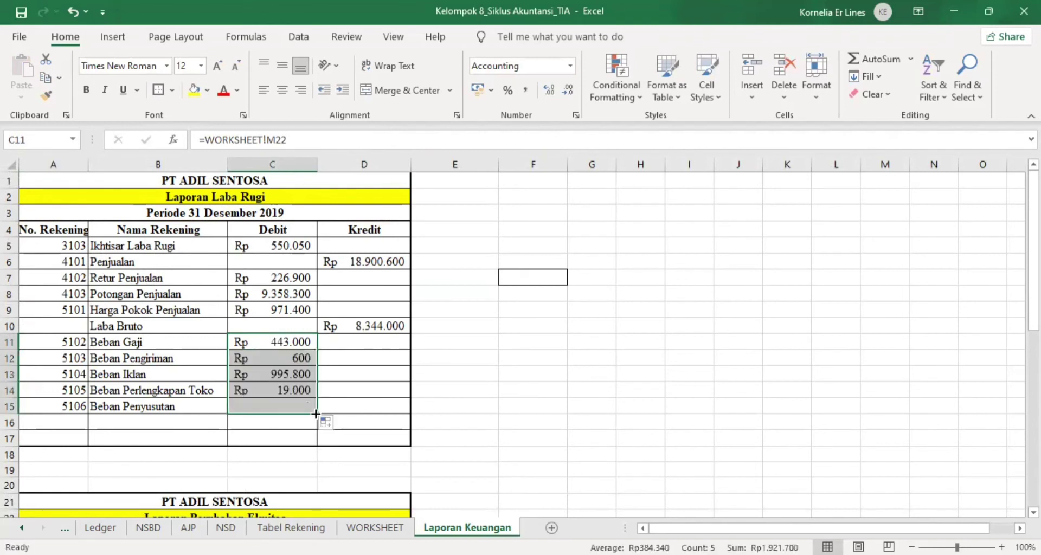
Step: Add a "Total Beban" label in B16 and sum the expense amounts C11:C15 in C16
click(146, 424)
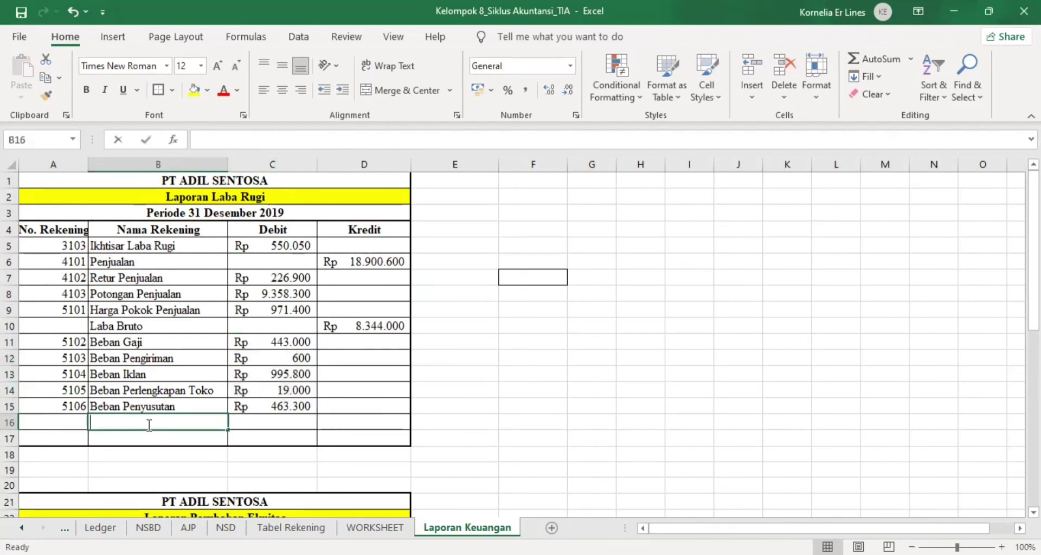
text(Total Beban)
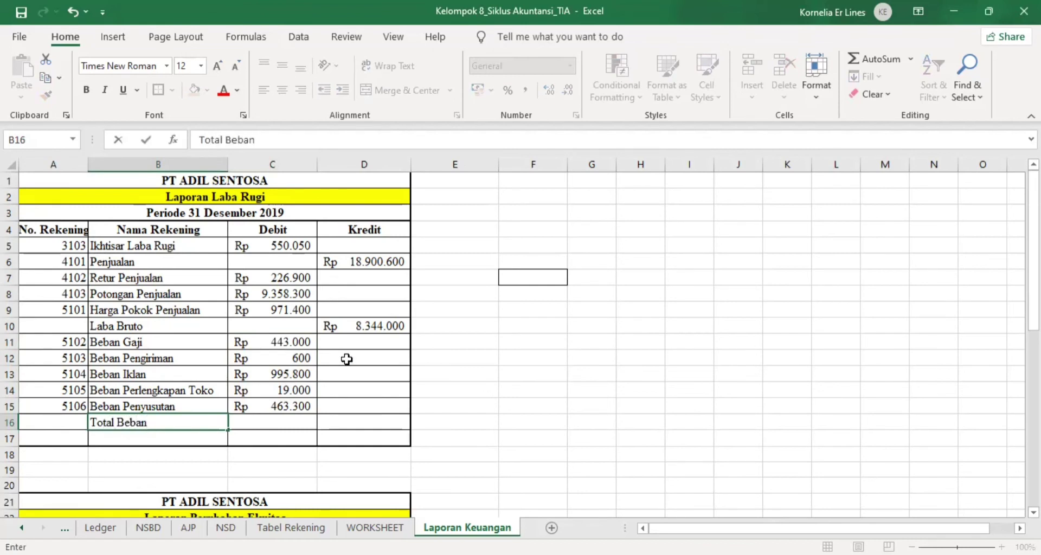
click(289, 422)
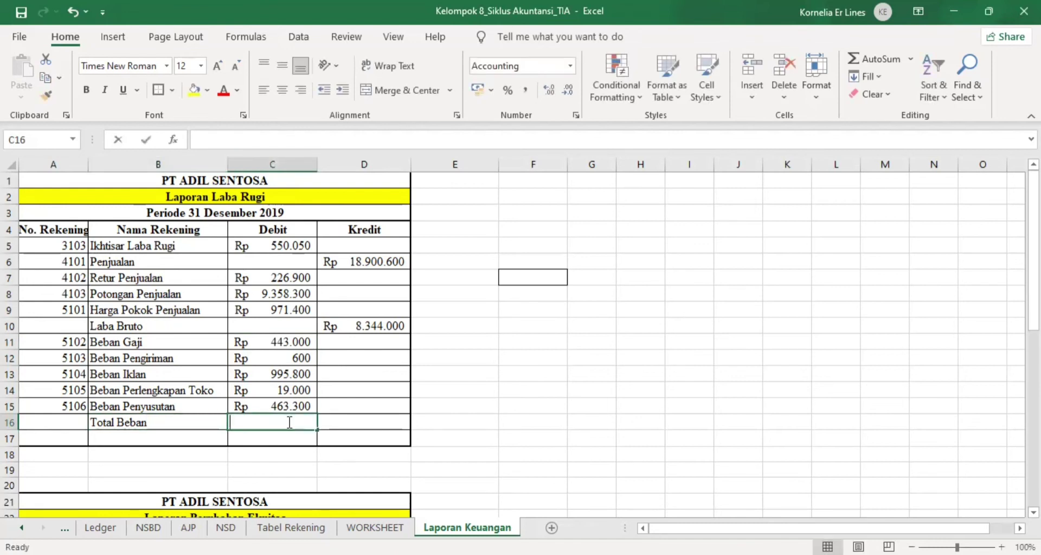
text(=)
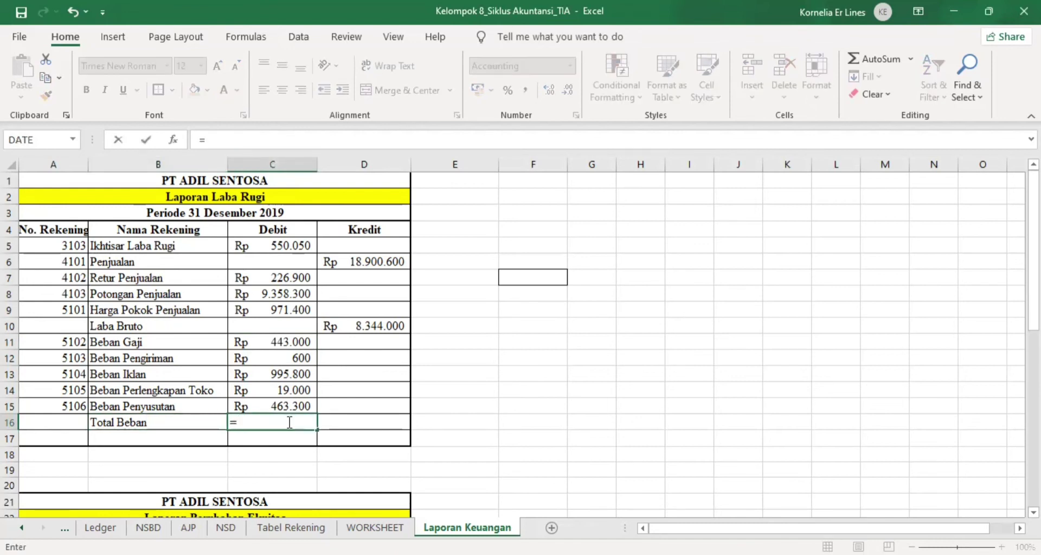
text(sum()
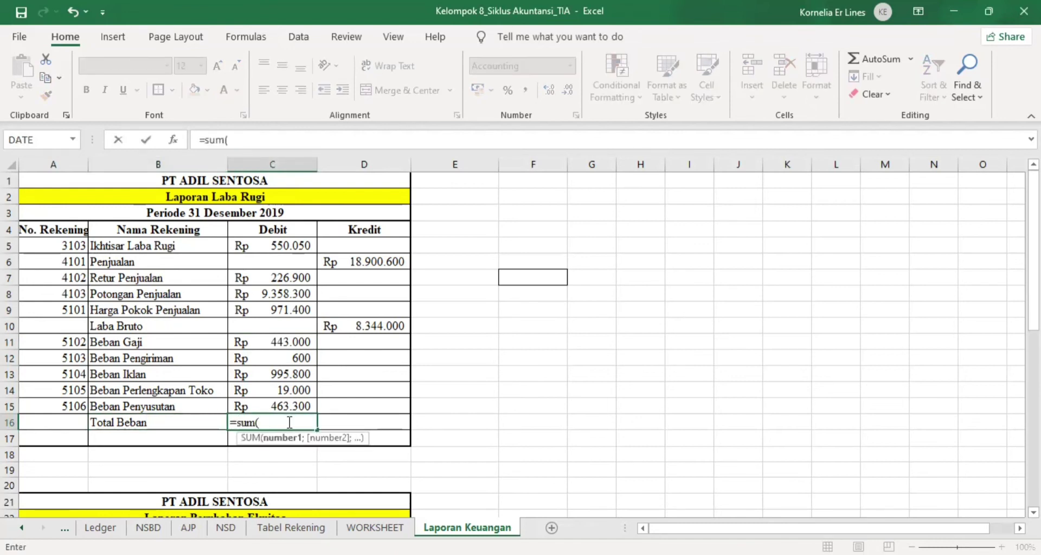
click(275, 340)
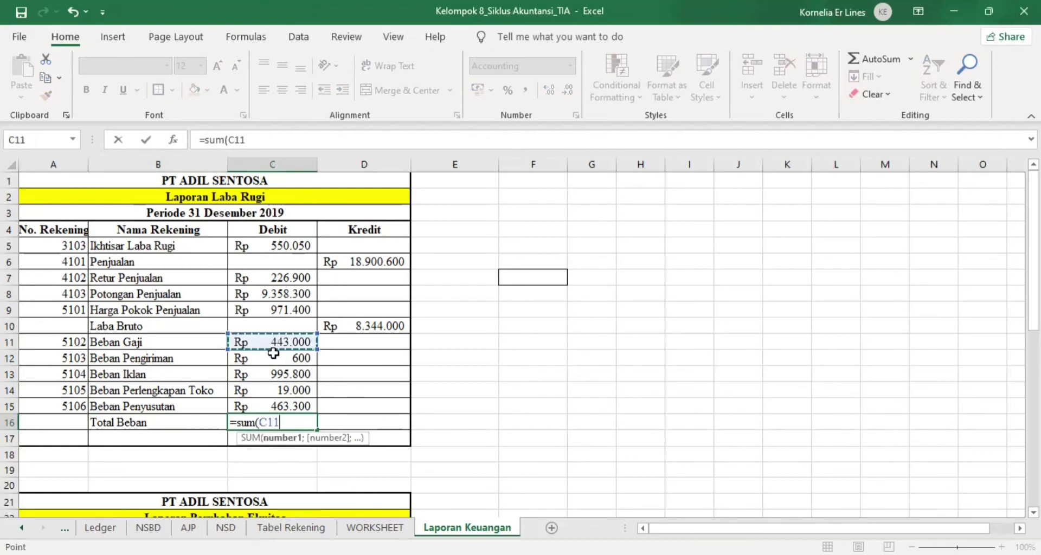
drag(286, 382, 288, 407)
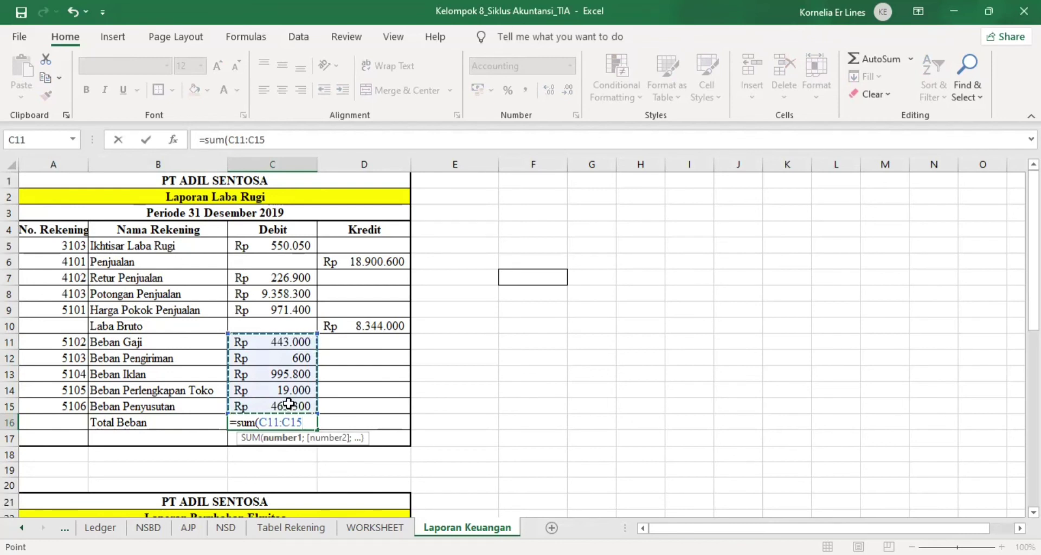
key(Return)
Step: Enter the label "Laba Bersih" in B17, below Total Beban
click(152, 439)
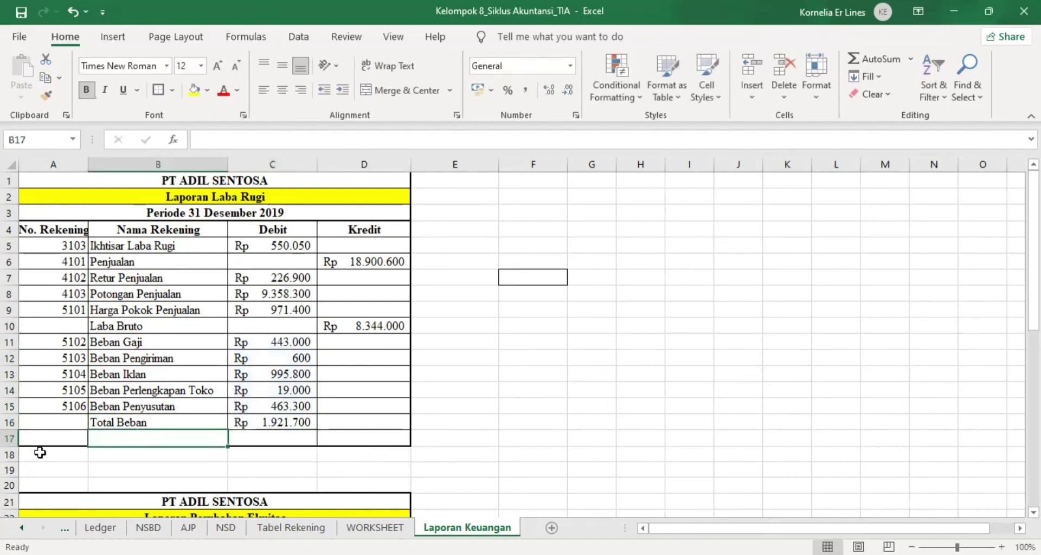
text(Laba B)
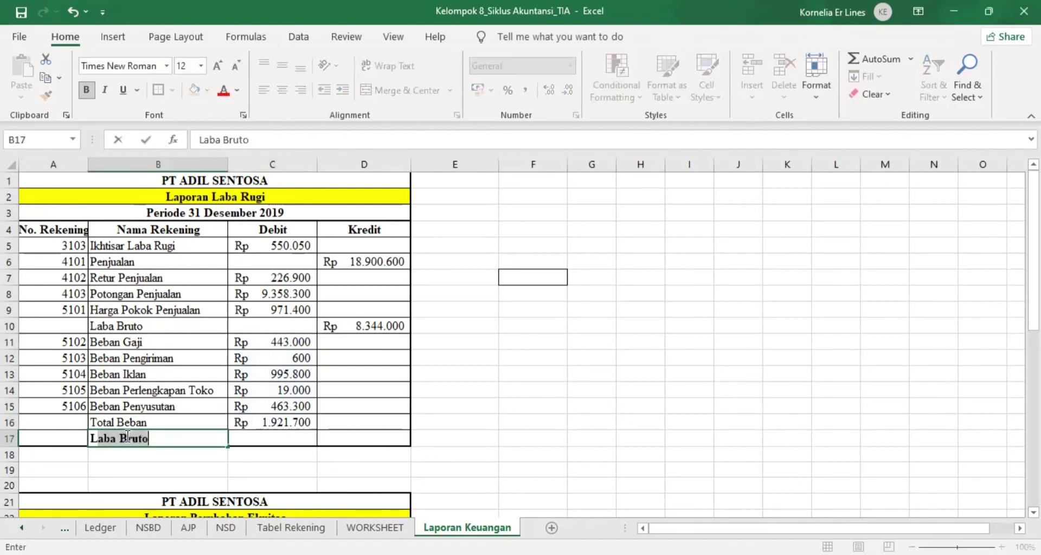
text(ersih)
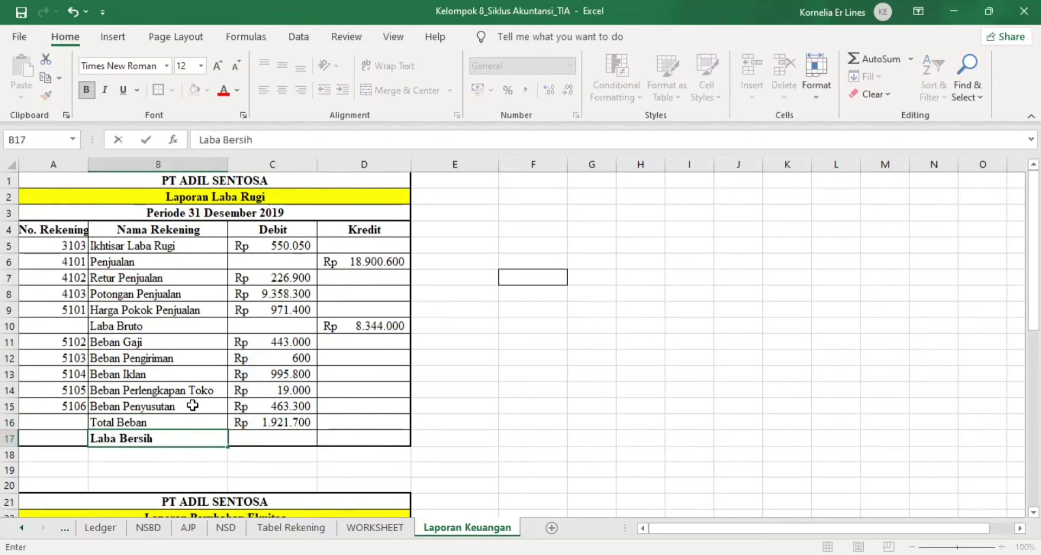
Step: Calculate Laba Bersih in D17 with =D10-C5-C16, subtracting Ikhtisar Laba Rugi and Total Beban from Laba Bruto
click(370, 436)
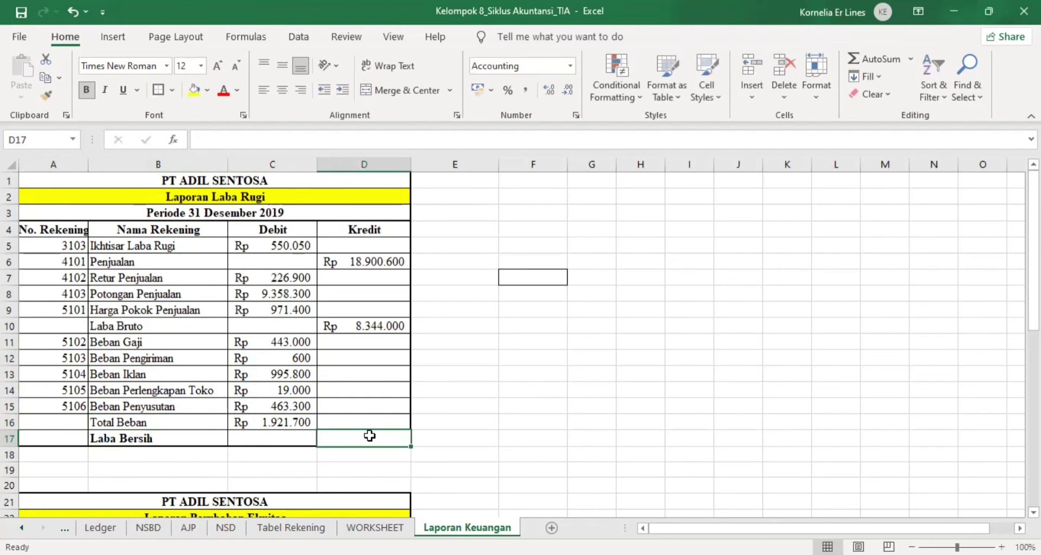
text(=)
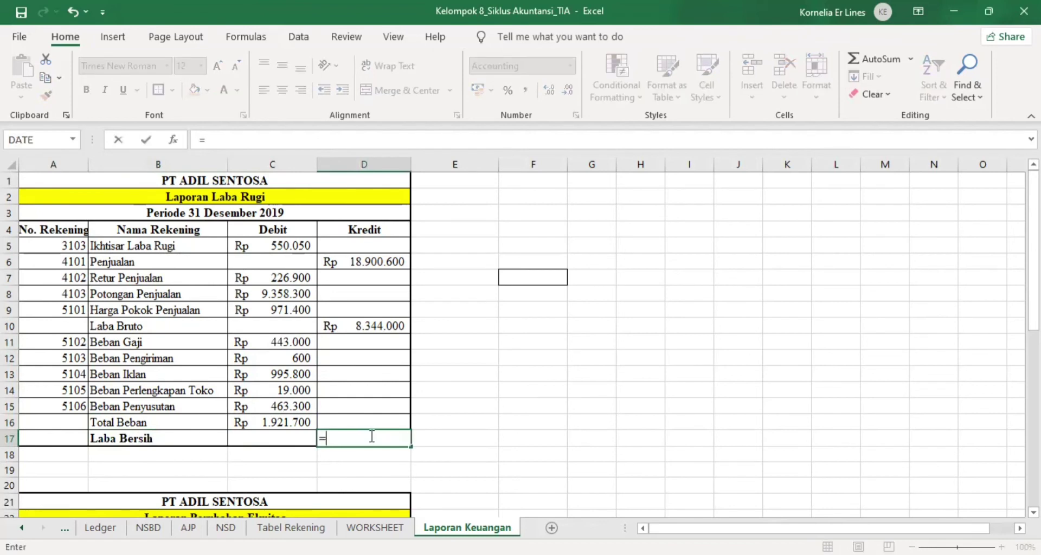
click(362, 327)
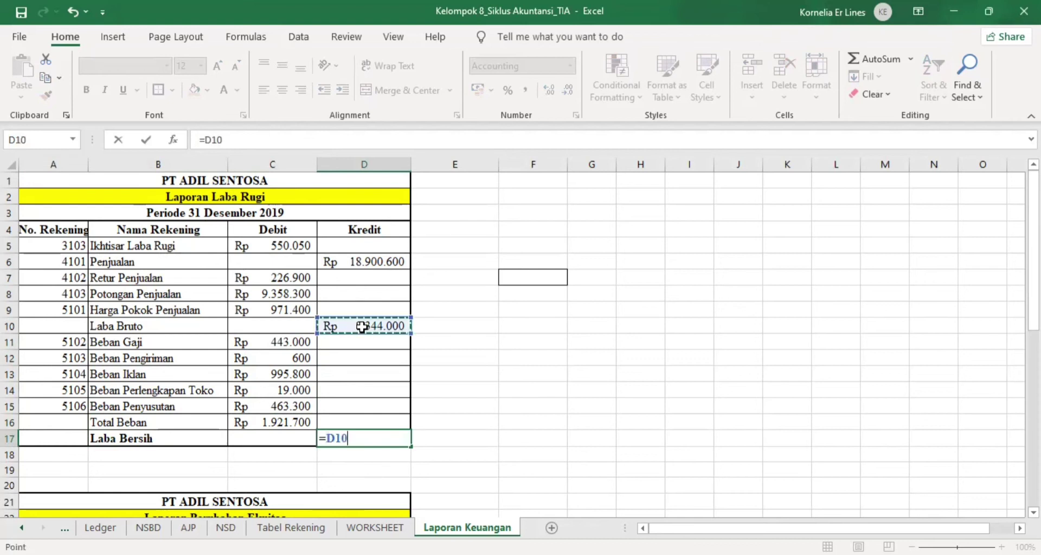
text(-)
click(258, 247)
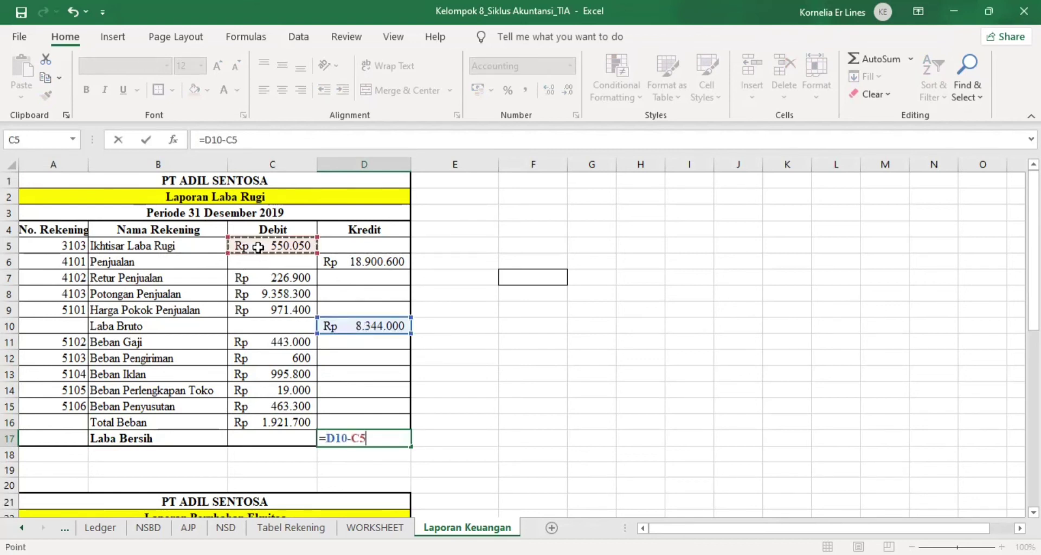
text(-)
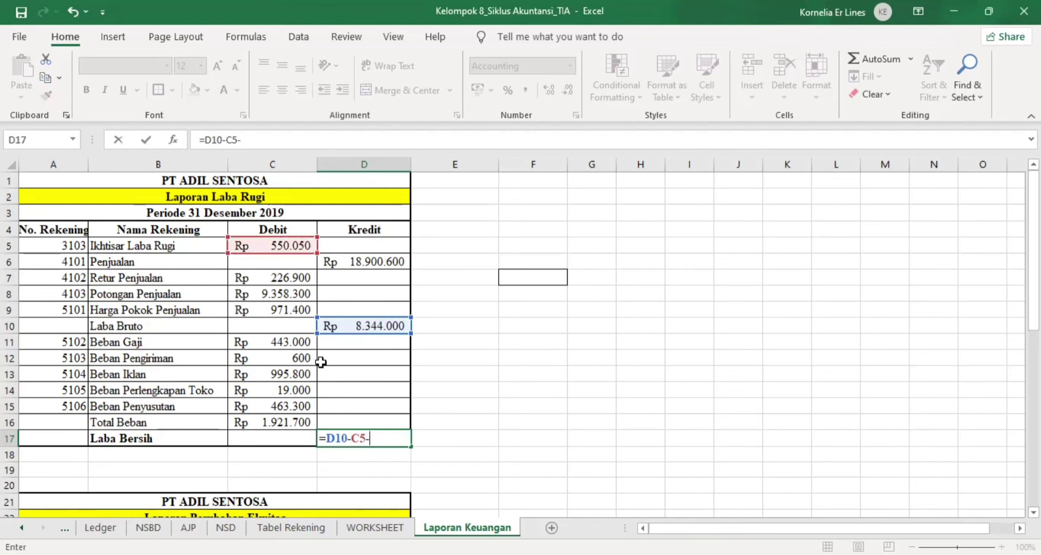
click(293, 420)
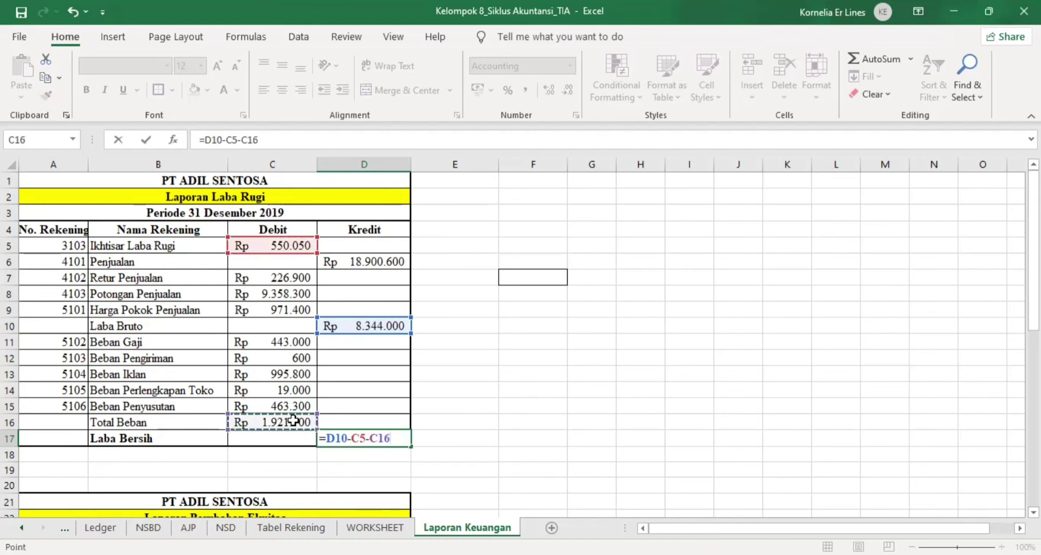
key(Return)
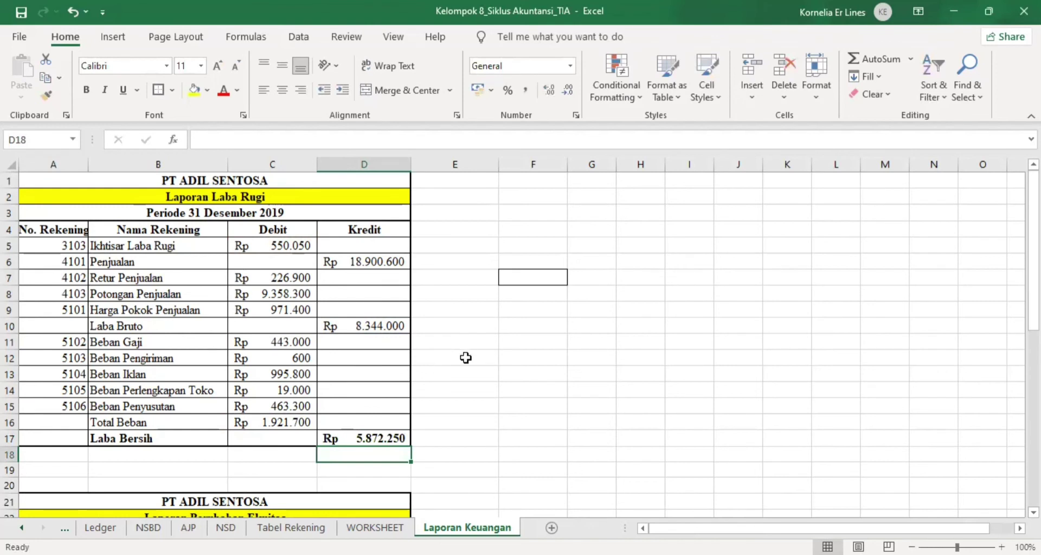
click(353, 436)
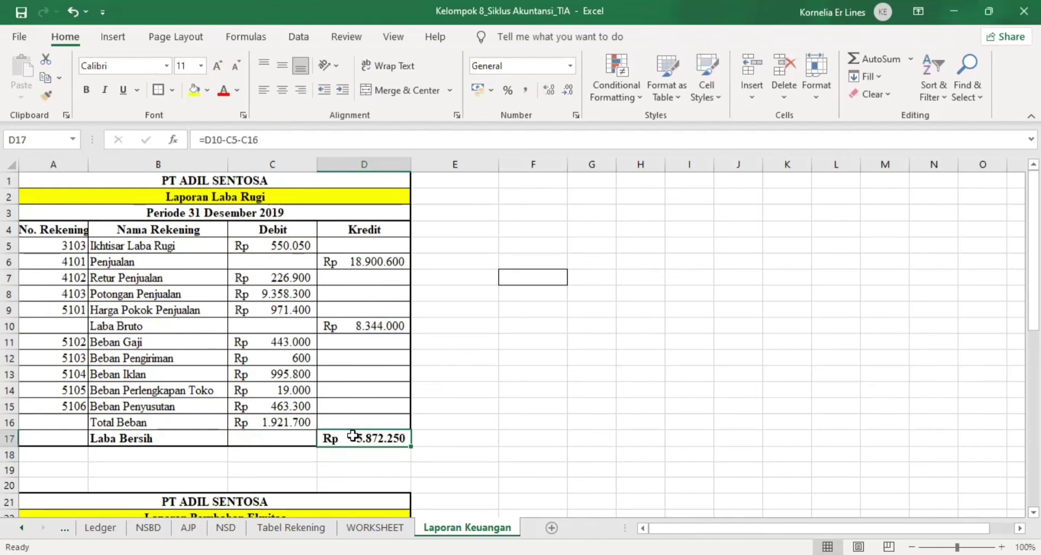
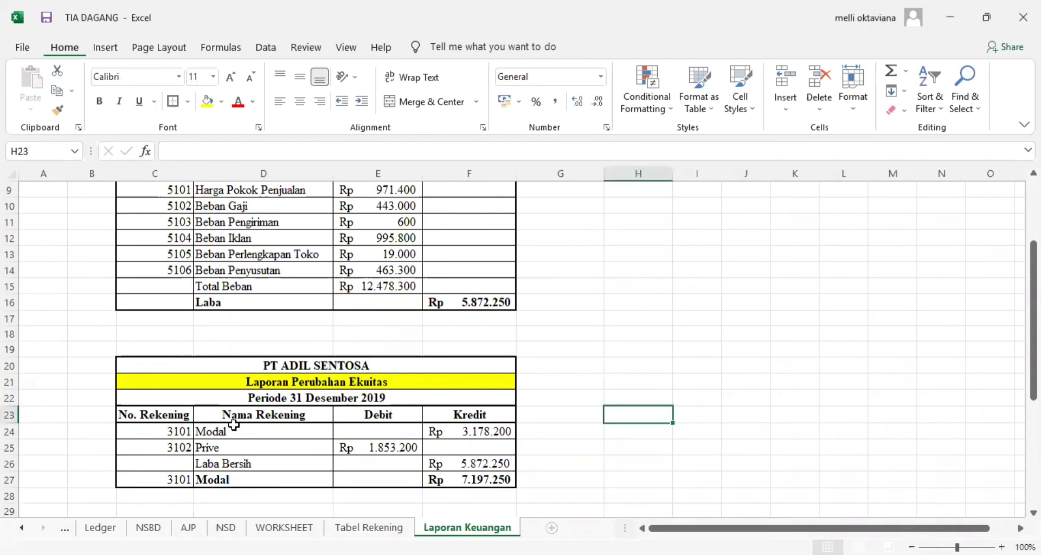
Step: Clear the contents of C24:F27 in the Laporan Perubahan Ekuitas table of the TIA DAGANG workbook
drag(178, 431, 452, 472)
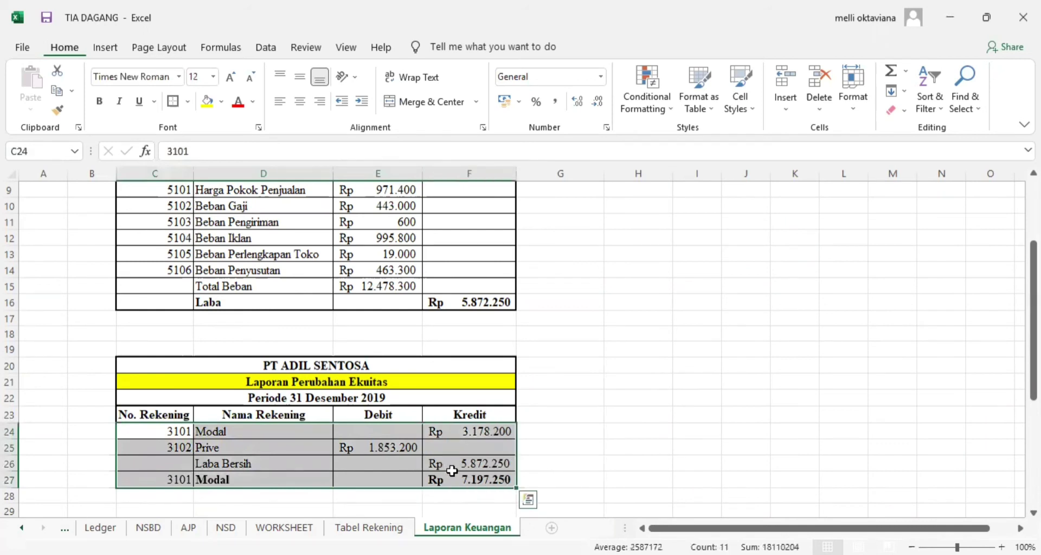
right_click(451, 472)
click(525, 311)
click(573, 376)
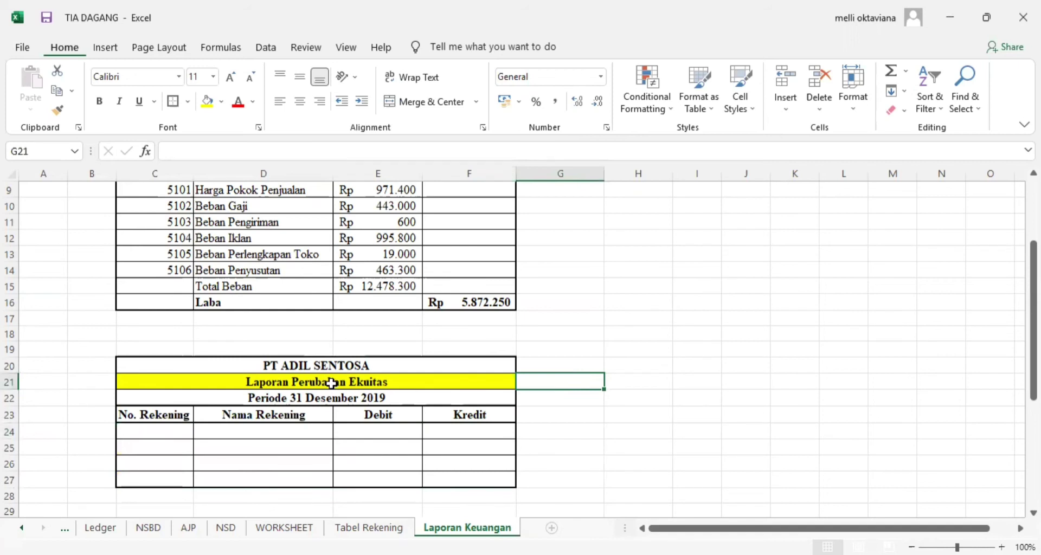
Step: Review the title rows and column headings of the Laporan Perubahan Ekuitas table
click(388, 364)
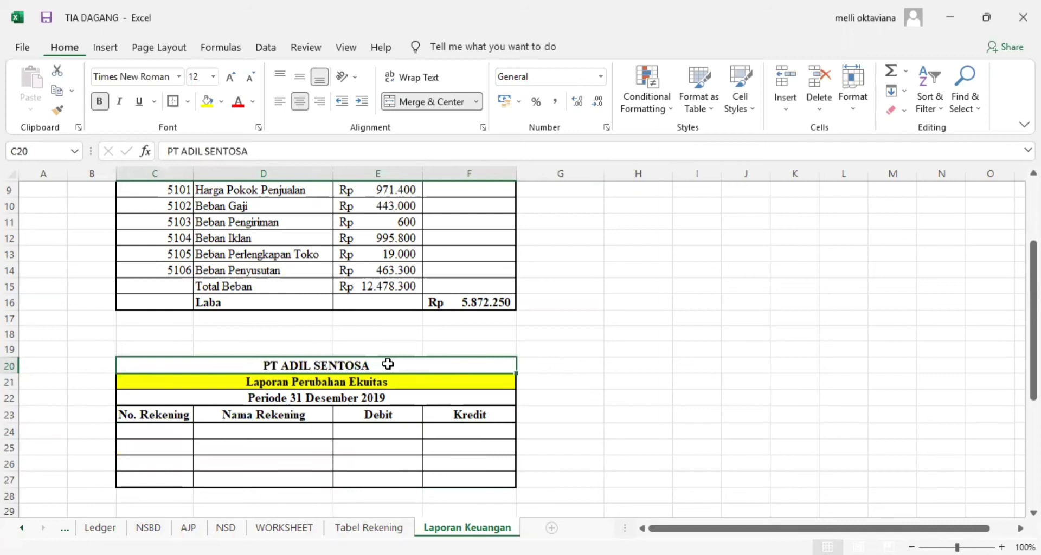
key(Down)
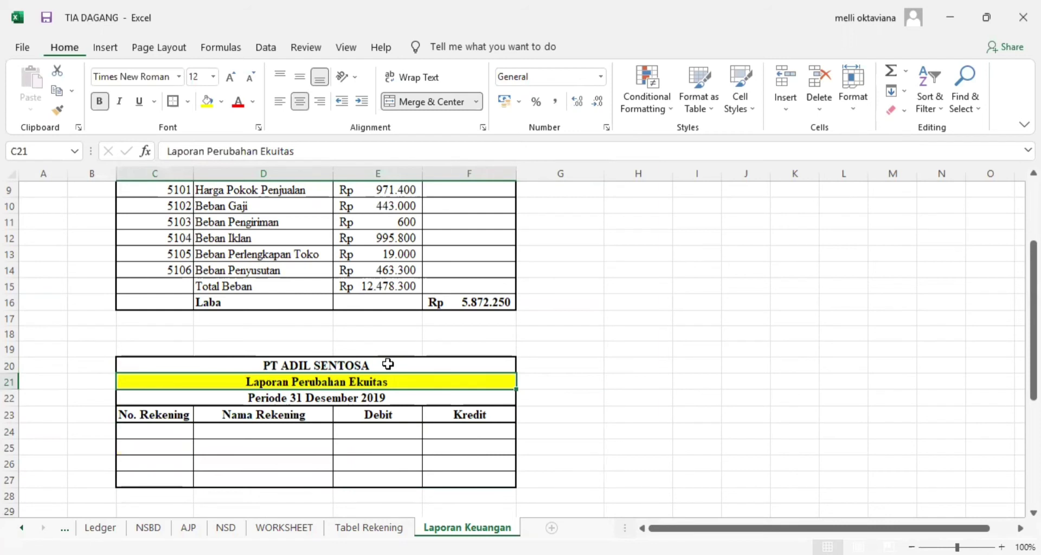
key(Down)
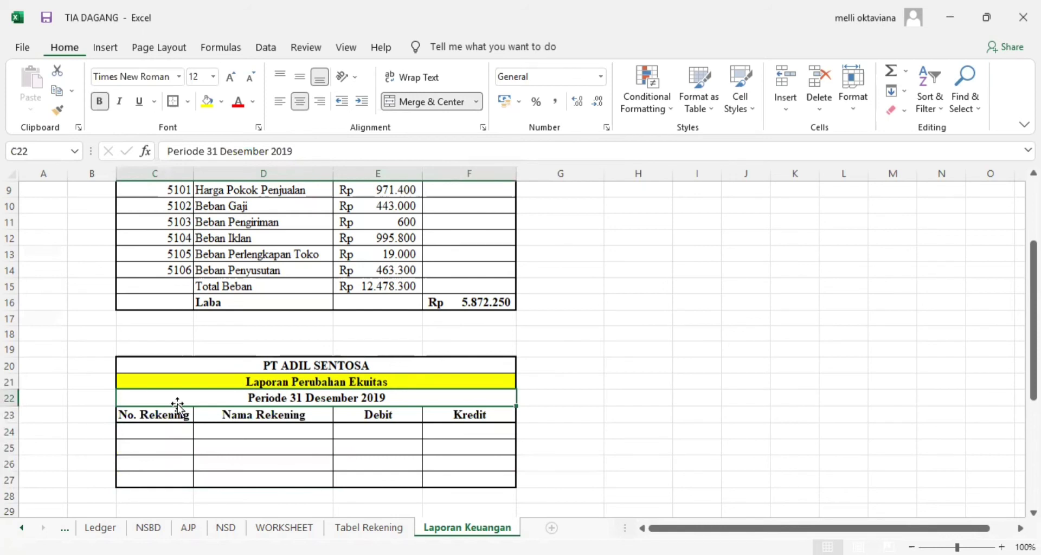
click(167, 415)
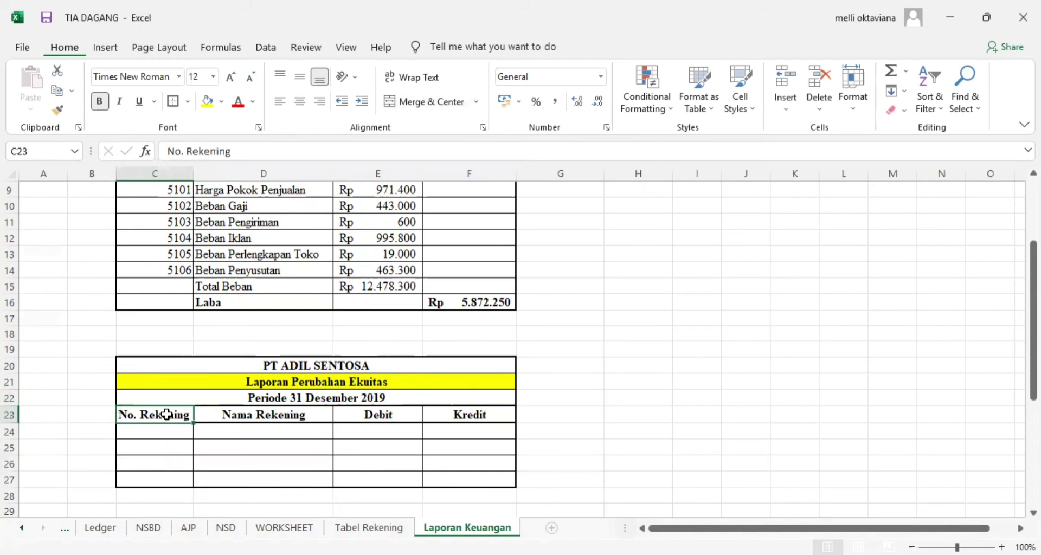
key(Right)
key(Right)
key(Right)
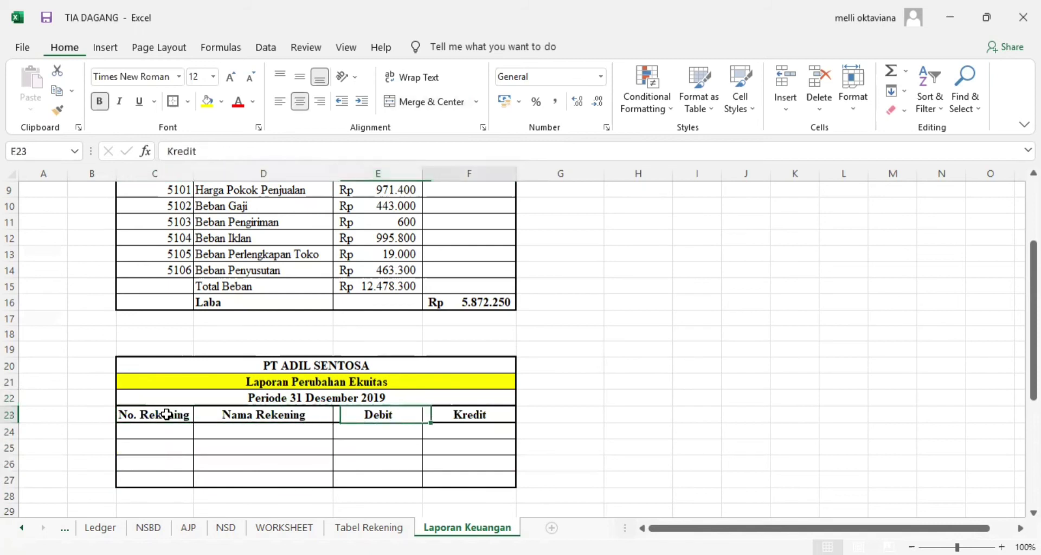
Step: Start an INDEX formula in D24 of the Laporan Perubahan Ekuitas, using B2:B23 of Tabel Rekening as the array
click(219, 429)
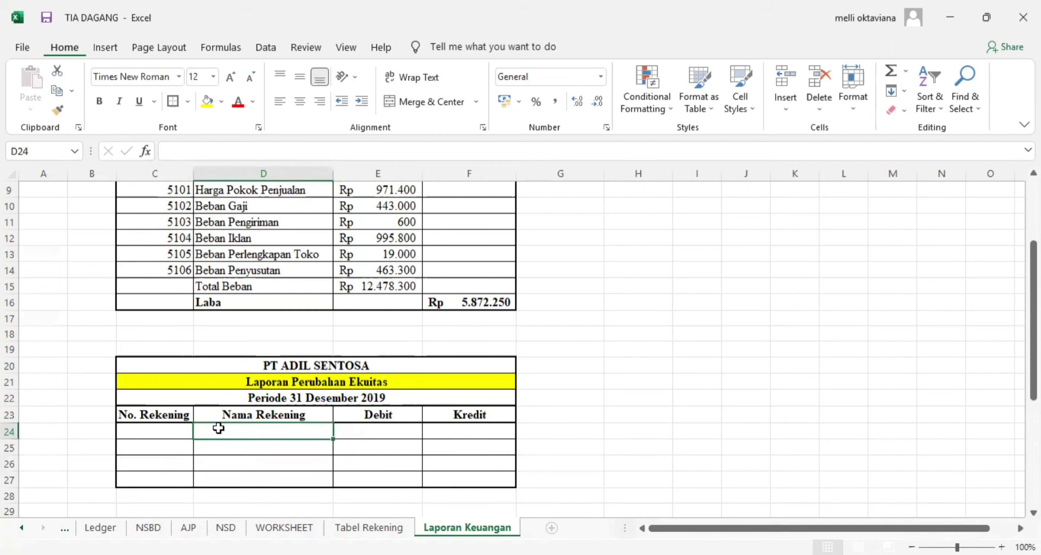
text(=)
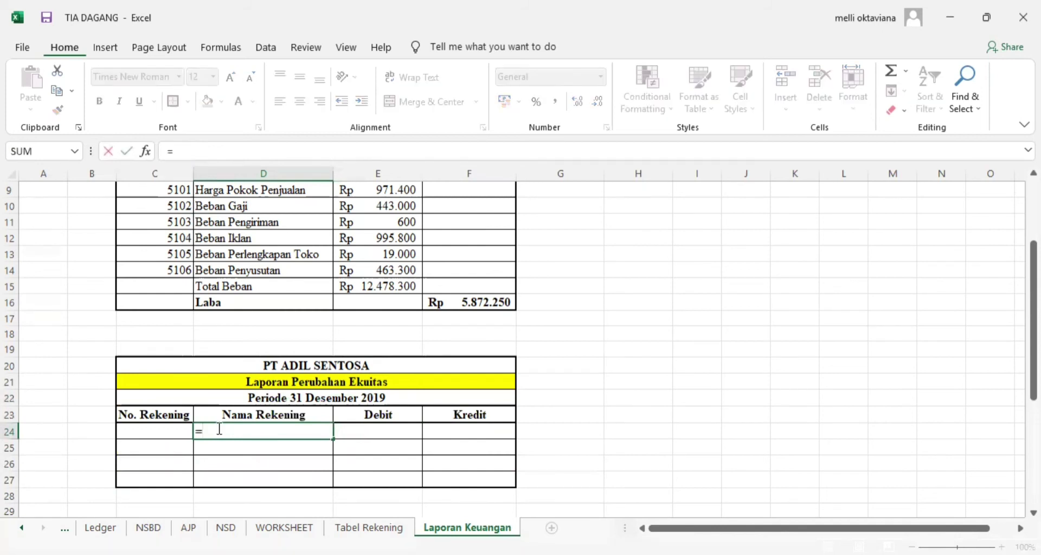
text(INDEX()
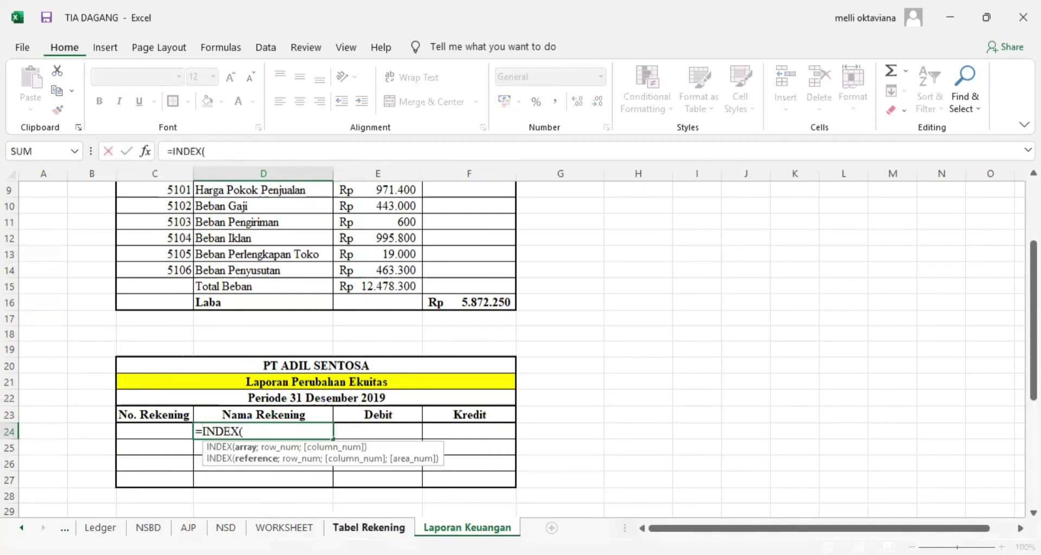
click(368, 528)
click(160, 243)
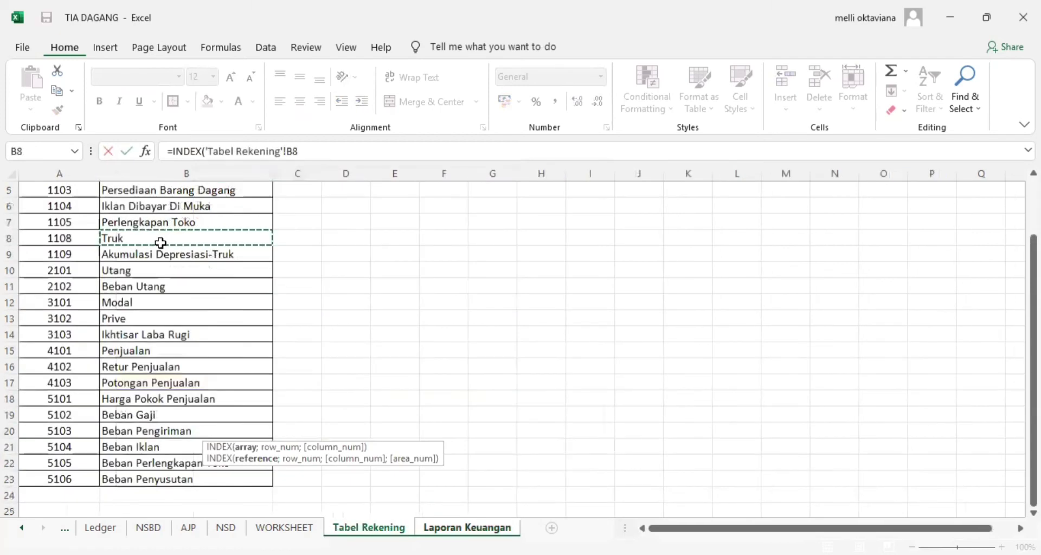
key(Up)
key(Up)
key(Up)
key(Up)
key(Up)
key(Up)
key(Up)
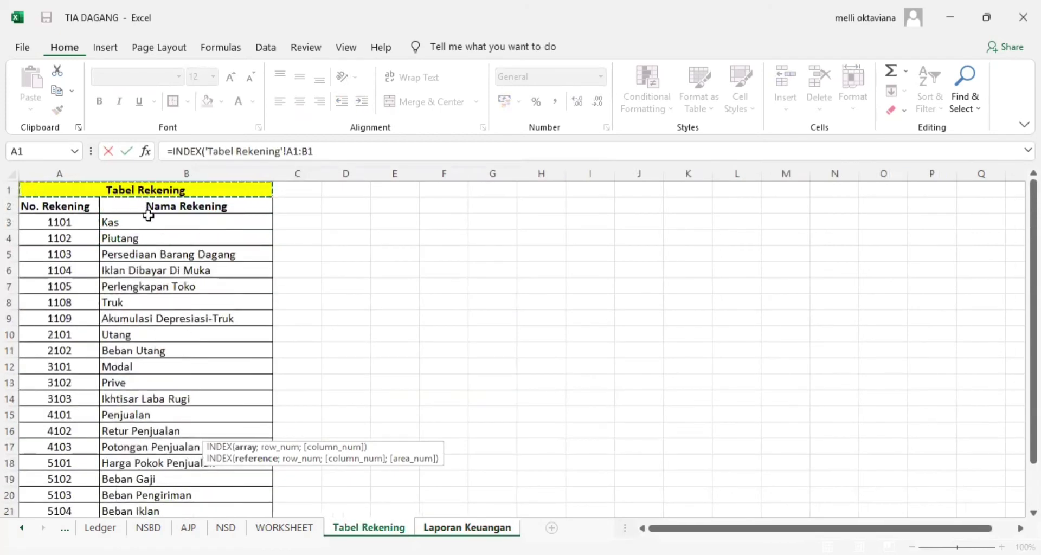
click(148, 218)
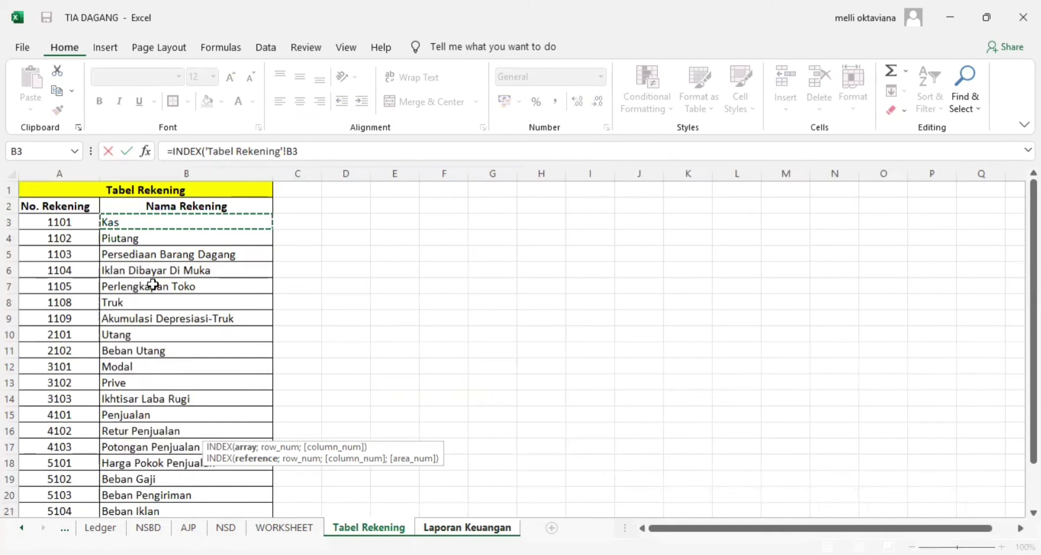
shift+click(161, 449)
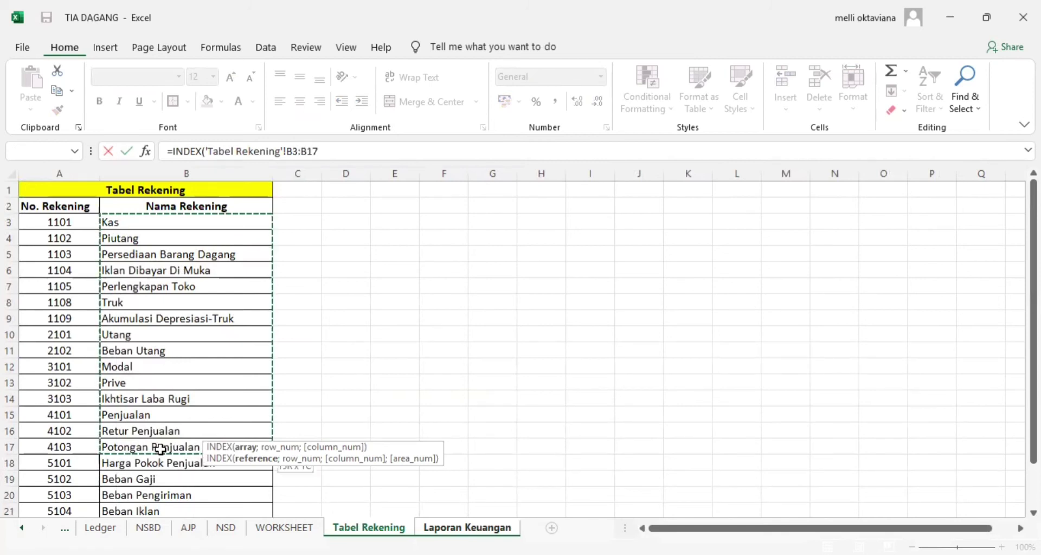
click(138, 207)
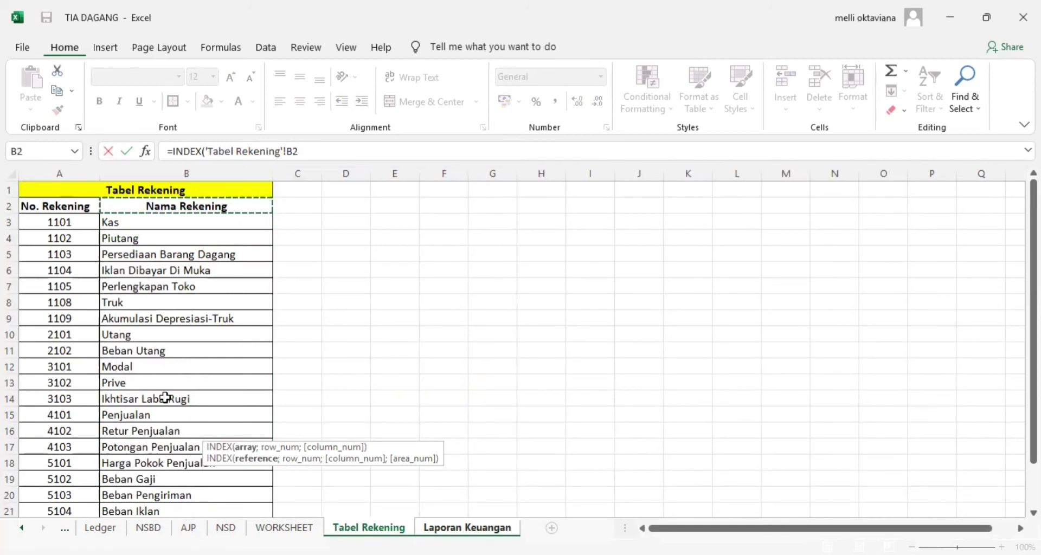
drag(165, 398, 174, 479)
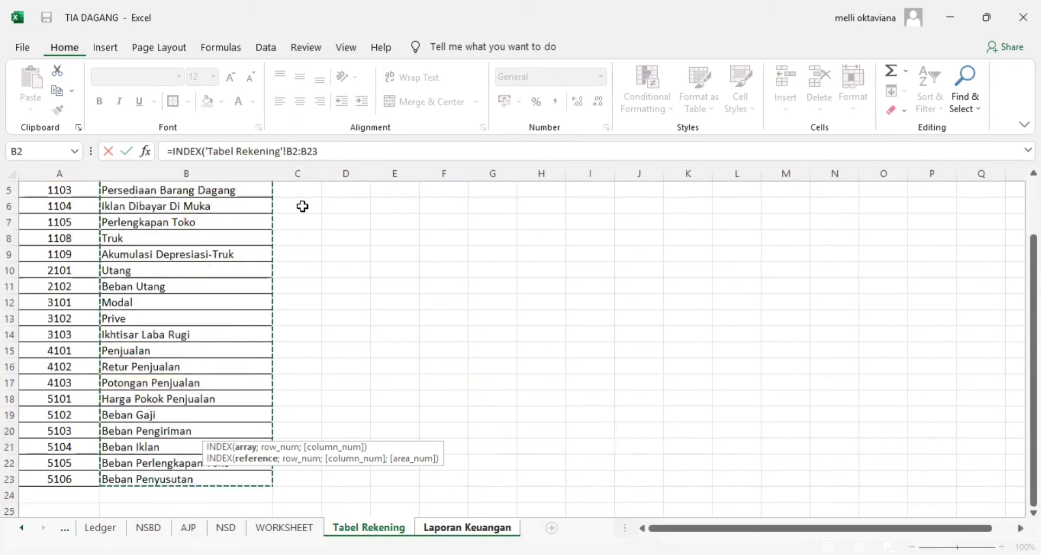
Step: Make the INDEX array reference absolute as $B$2:$B$23 and proceed to the row number argument
click(290, 150)
text($)
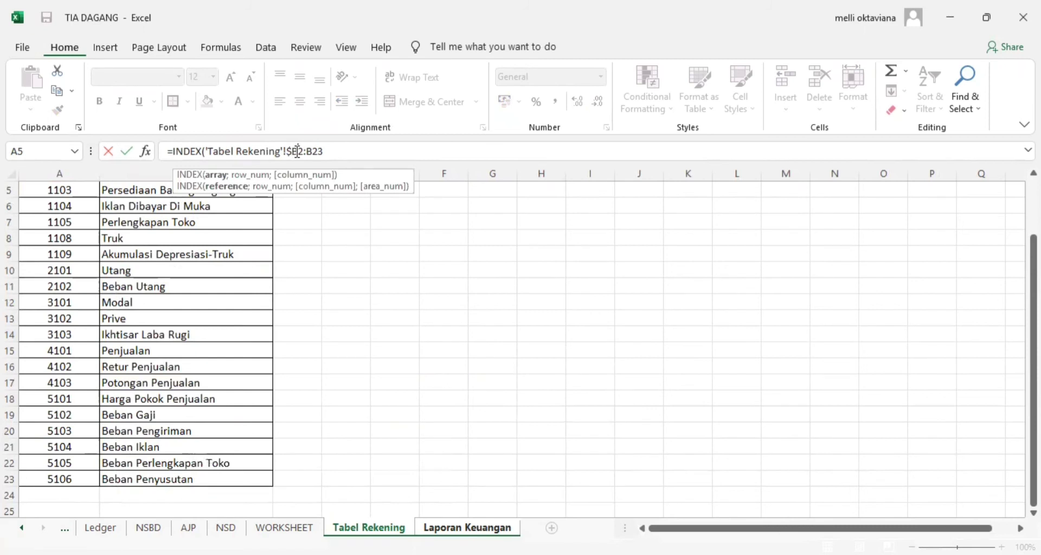
click(299, 151)
text($)
click(314, 151)
text($)
click(325, 151)
text($23;)
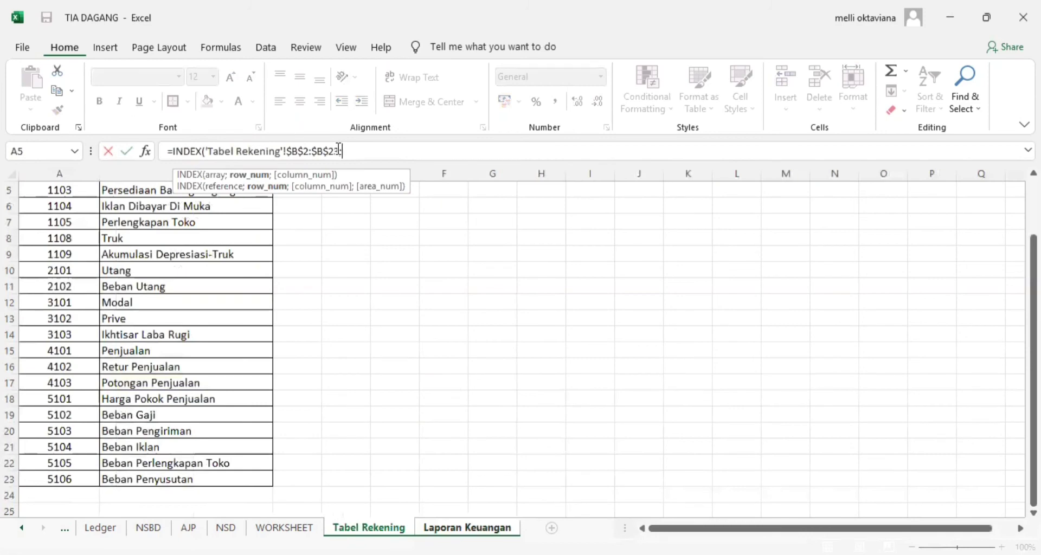
Step: Nest a MATCH function as the row number, with C24 of Laporan Keuangan as the lookup value
text(MATCH)
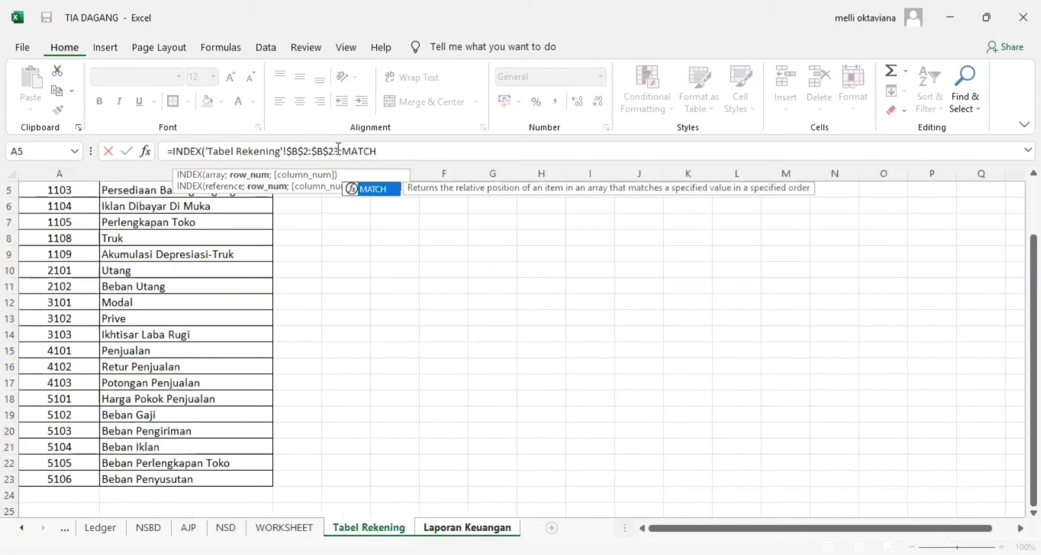
text(()
click(433, 528)
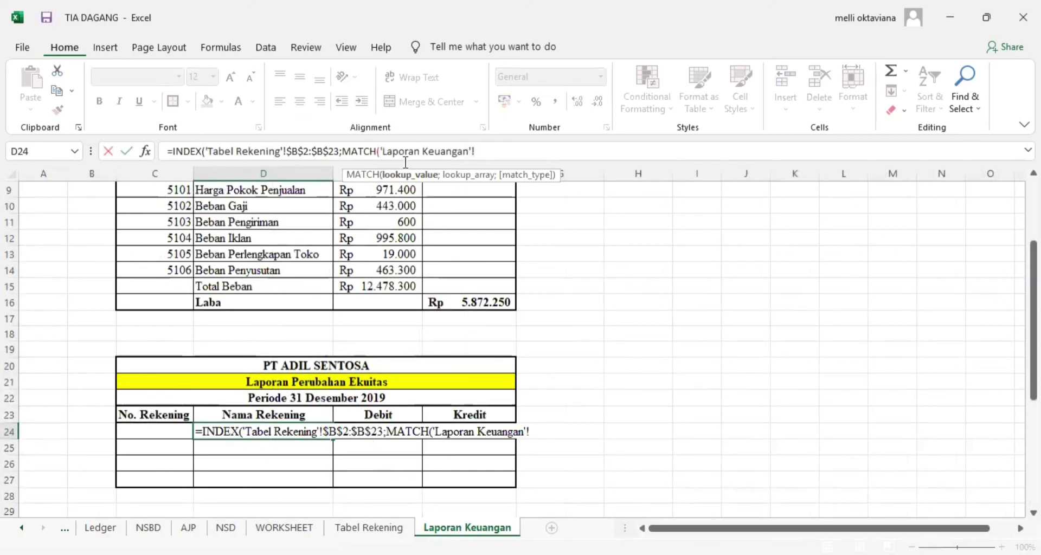
shift+click(383, 152)
key(BackSpace)
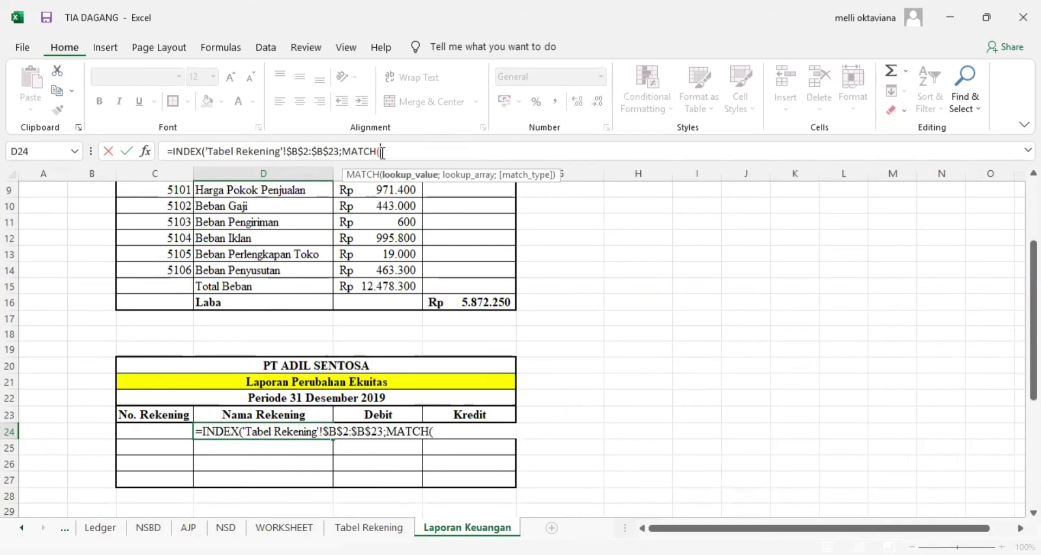
click(166, 430)
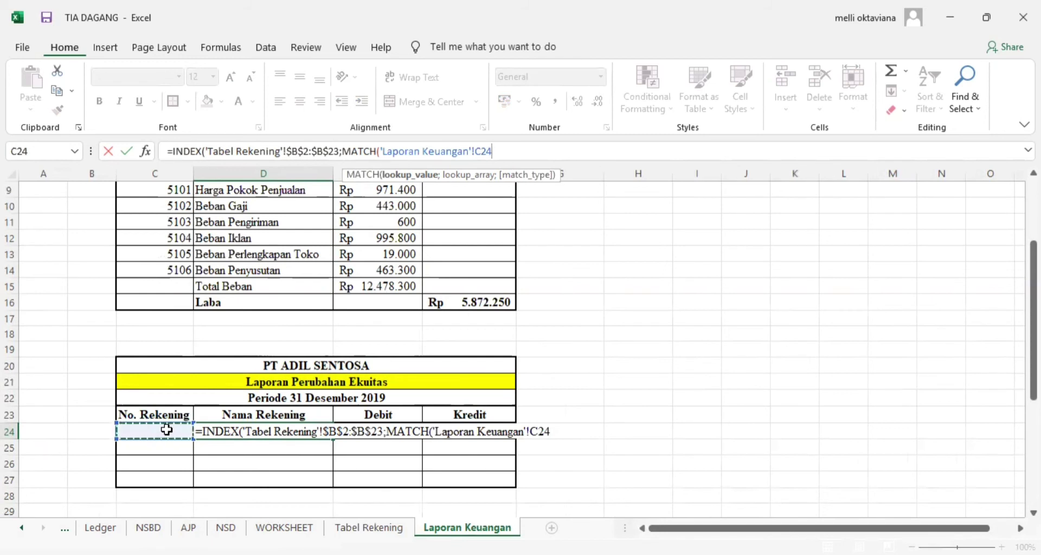
text(;)
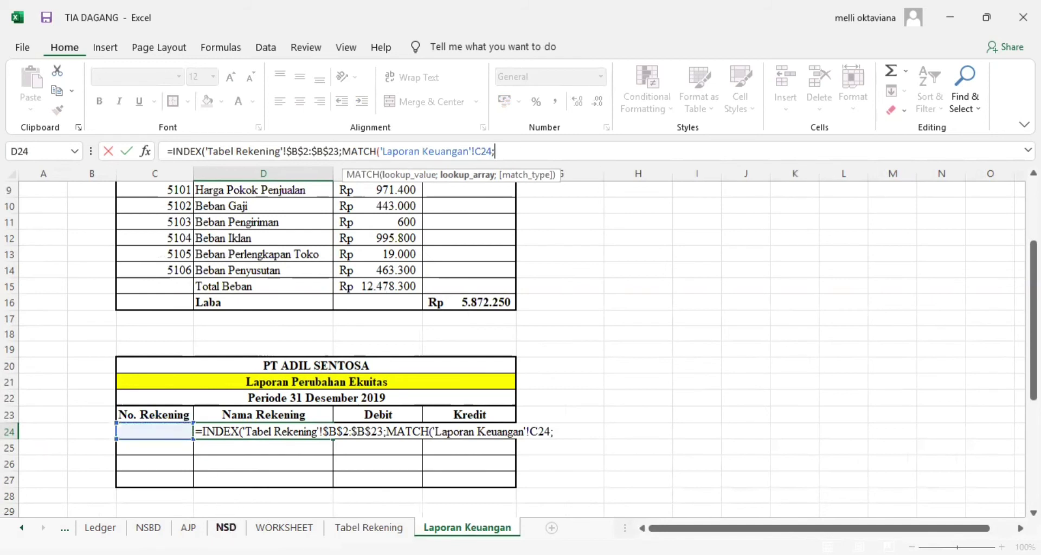
Step: Set the MATCH lookup array to the account numbers in A2:A23 of Tabel Rekening
click(369, 528)
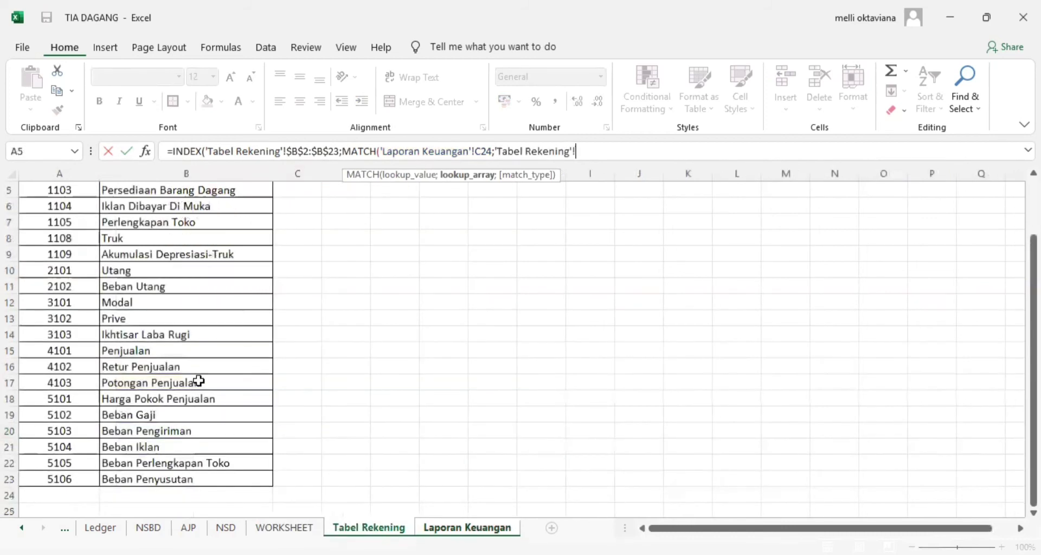
click(80, 253)
key(Up)
key(Up)
key(Up)
key(Up)
key(Up)
key(Up)
key(Up)
key(Up)
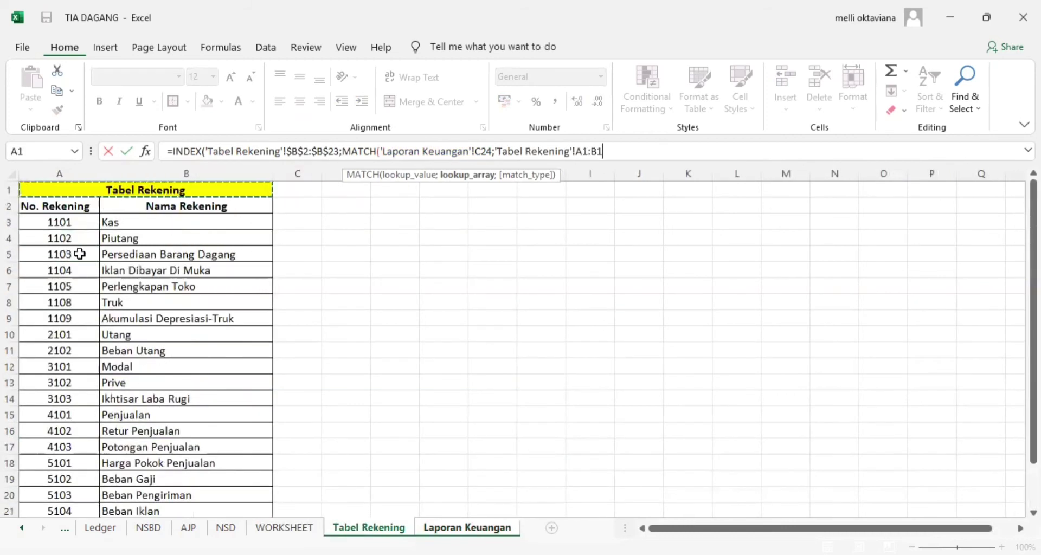
drag(64, 212, 60, 487)
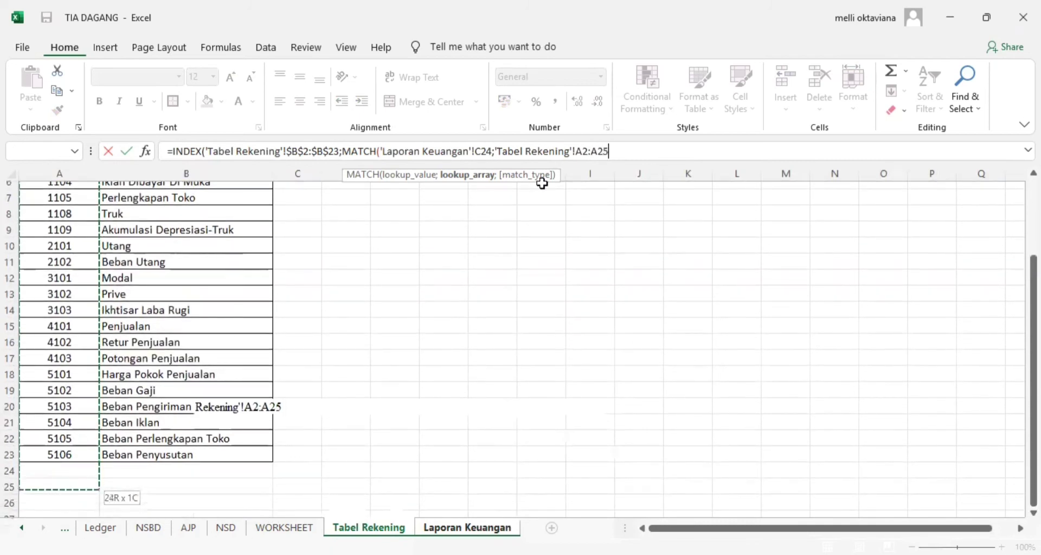
key(shift+Up)
key(shift+Up)
Step: Make the MATCH lookup array reference absolute as $A$2:$A$23
click(579, 151)
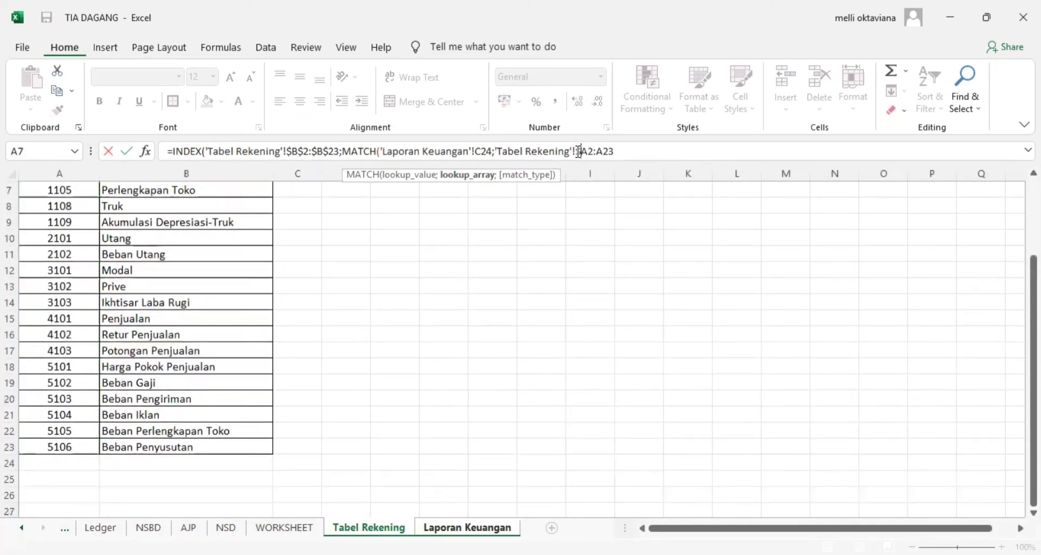
click(588, 151)
text($A$)
click(604, 151)
text($A$)
click(614, 152)
text($A$)
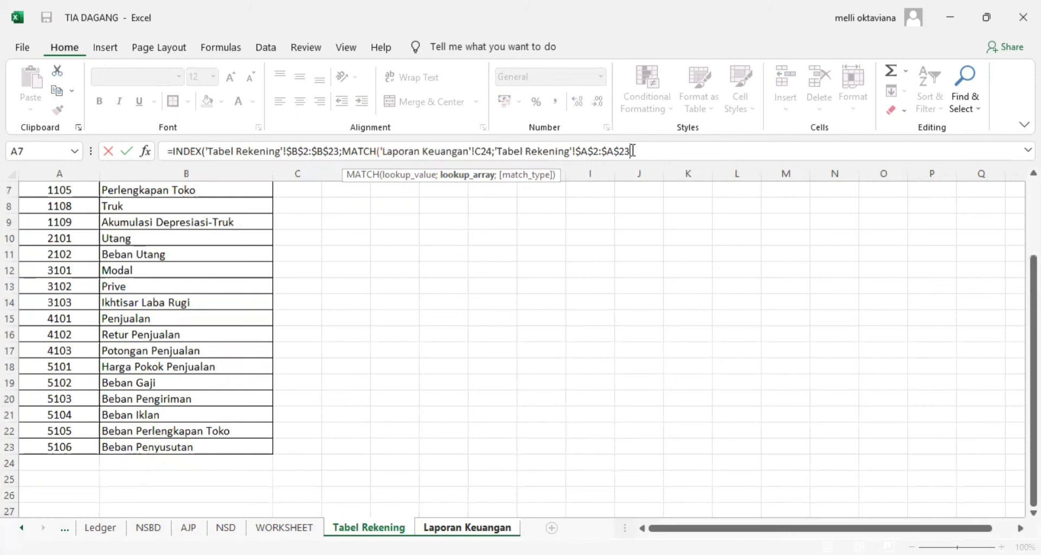
Step: Set the match type to 0 for an exact match and complete the D24 formula, accepting the closing-parenthesis correction
key(End)
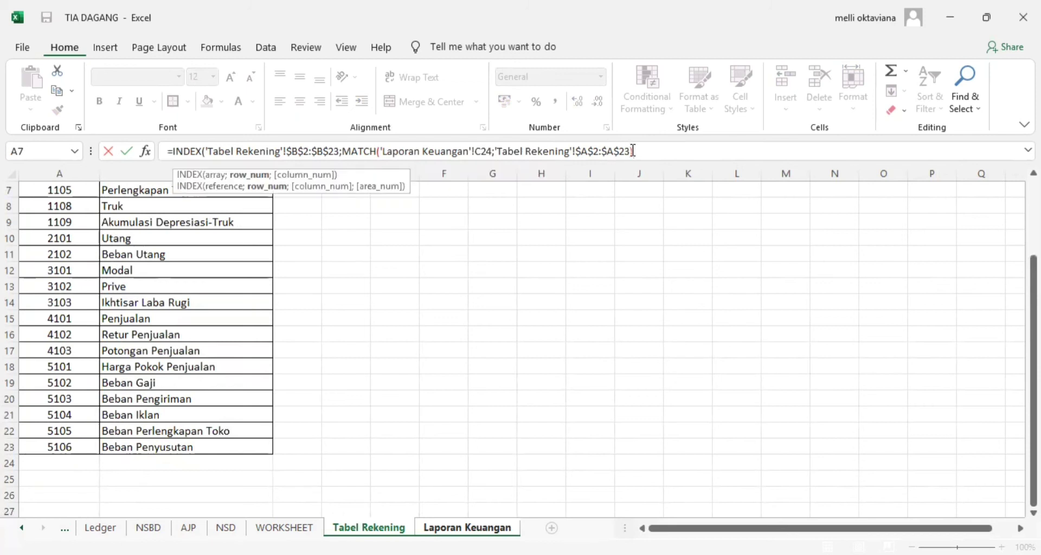
key(BackSpace)
text(;)
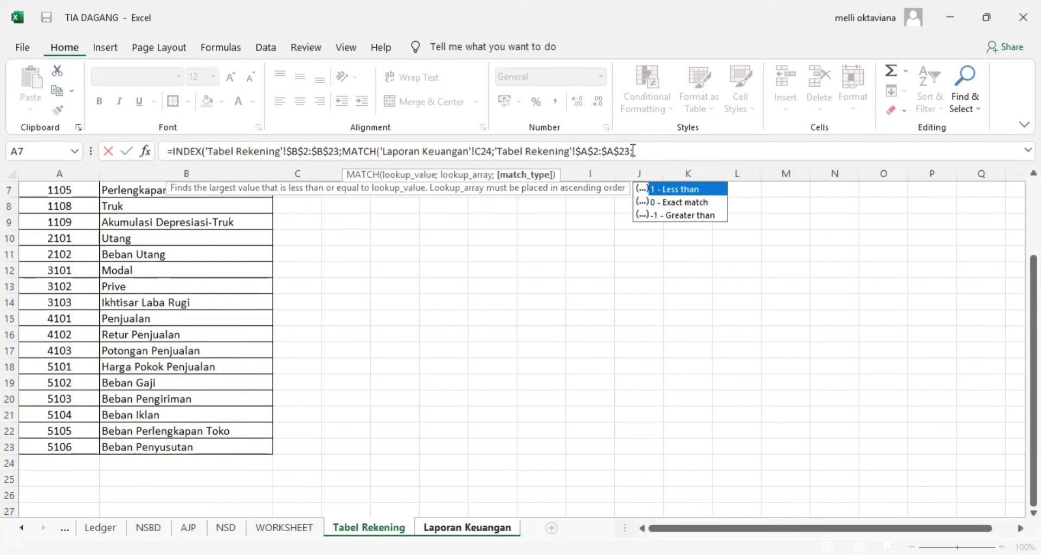
text(0)
text())
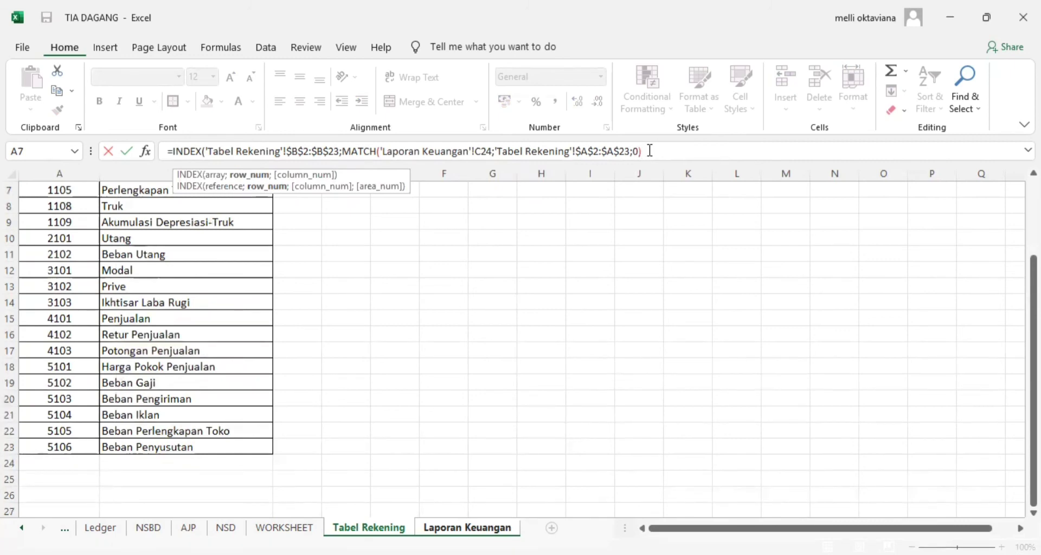
key(Return)
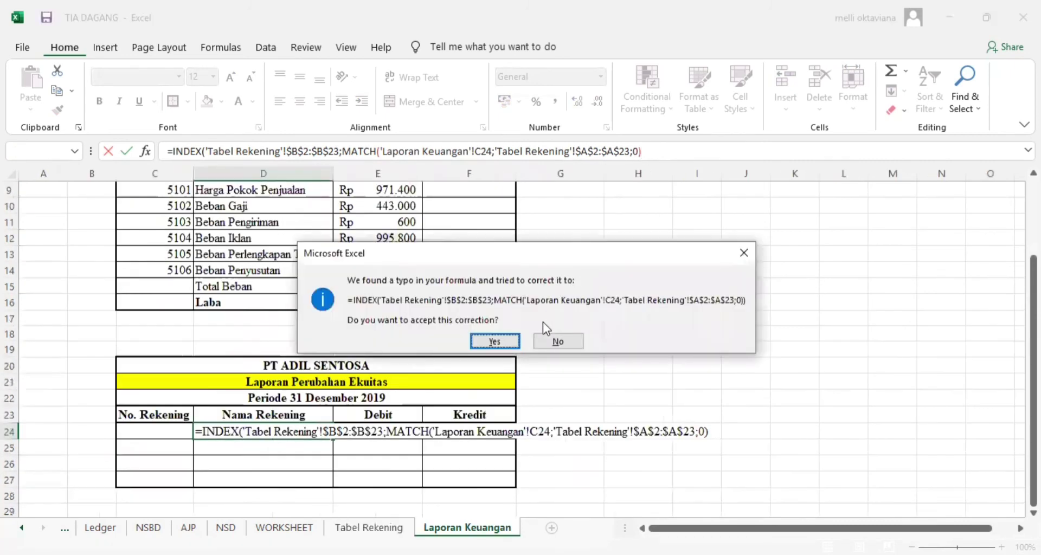
click(494, 341)
Step: Look up Modal's code in Tabel Rekening and enter 3101 as the No. Rekening in C24 of Laporan Keuangan
click(174, 431)
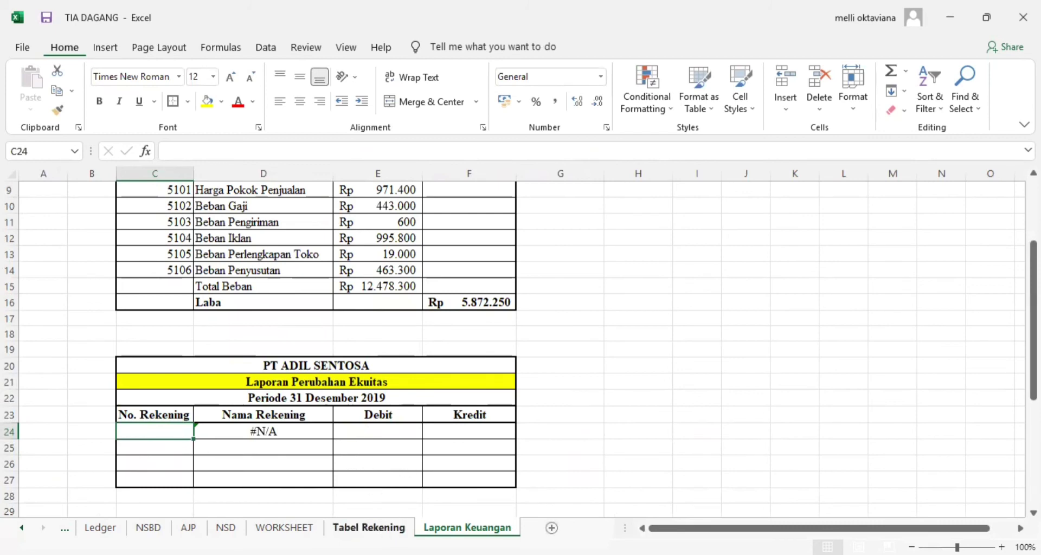
click(306, 530)
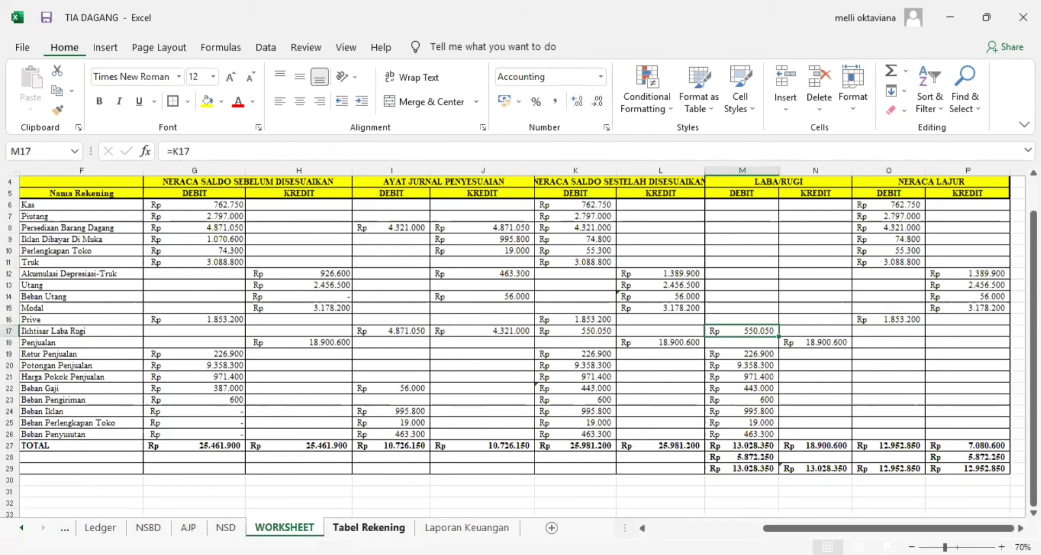
click(369, 528)
click(286, 379)
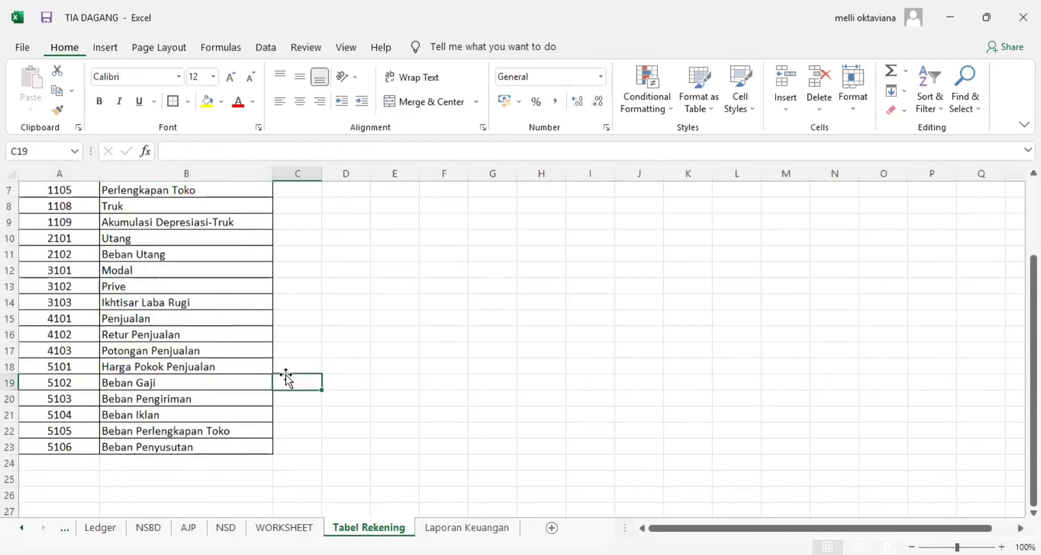
key(Up)
key(Up)
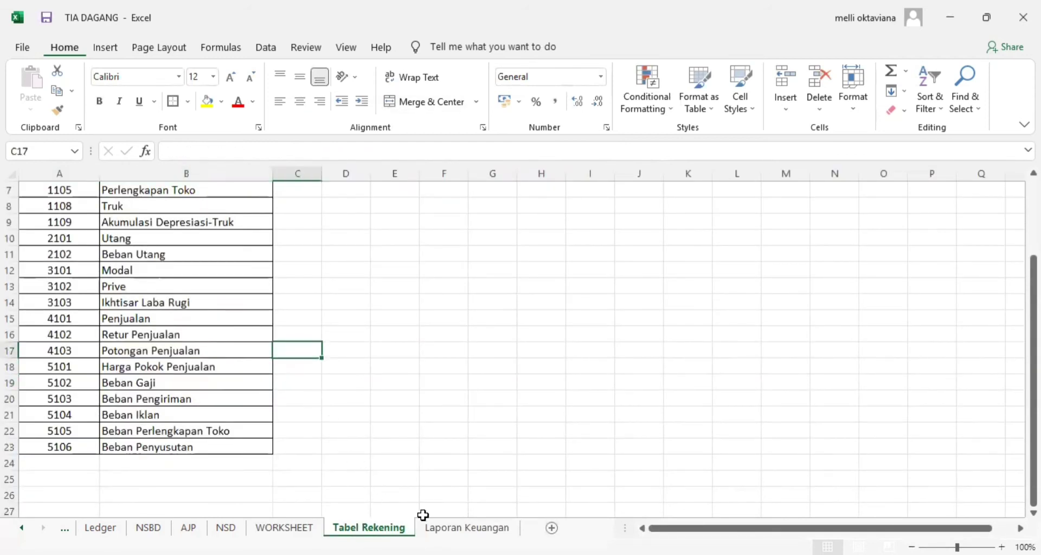
click(432, 528)
text(3)
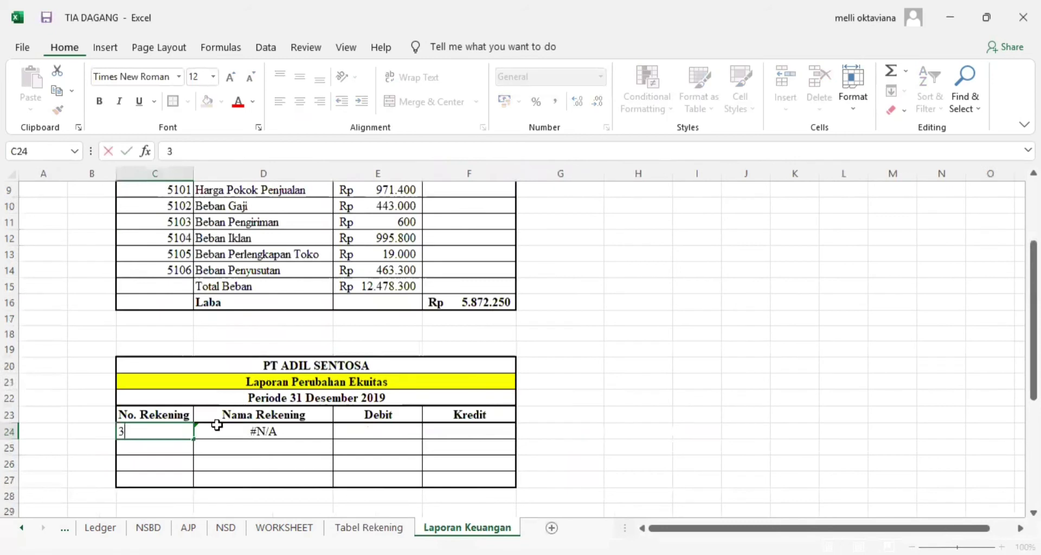
text(101)
key(Return)
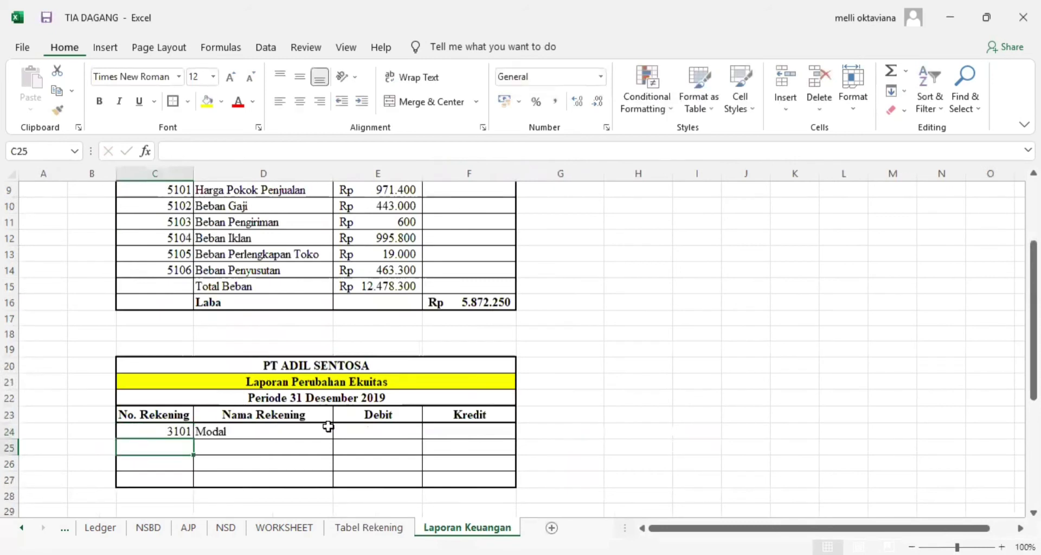
Step: Link Modal's Kredit amount in F24 of Laporan Keuangan to cell L15 of the WORKSHEET sheet
click(445, 427)
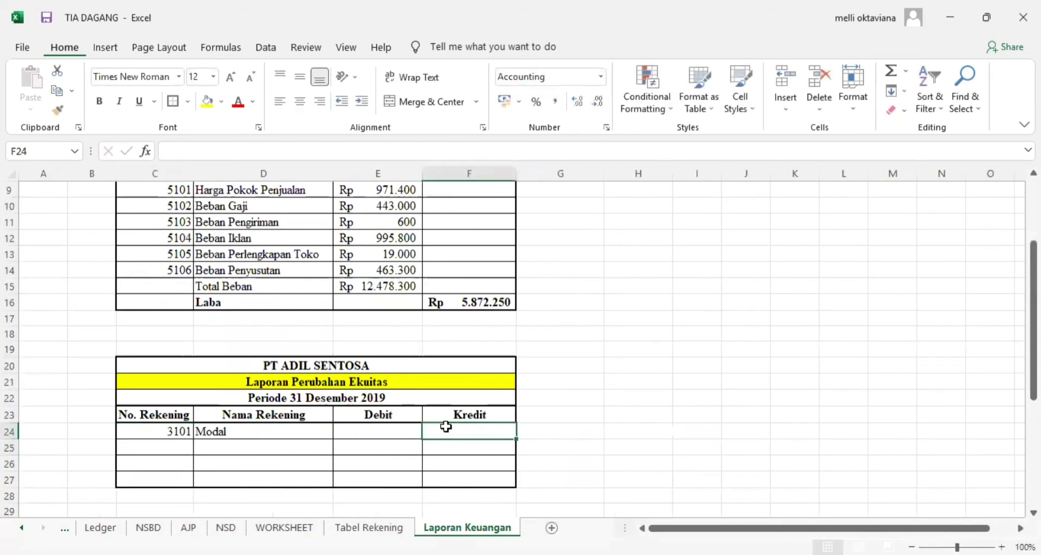
text(=)
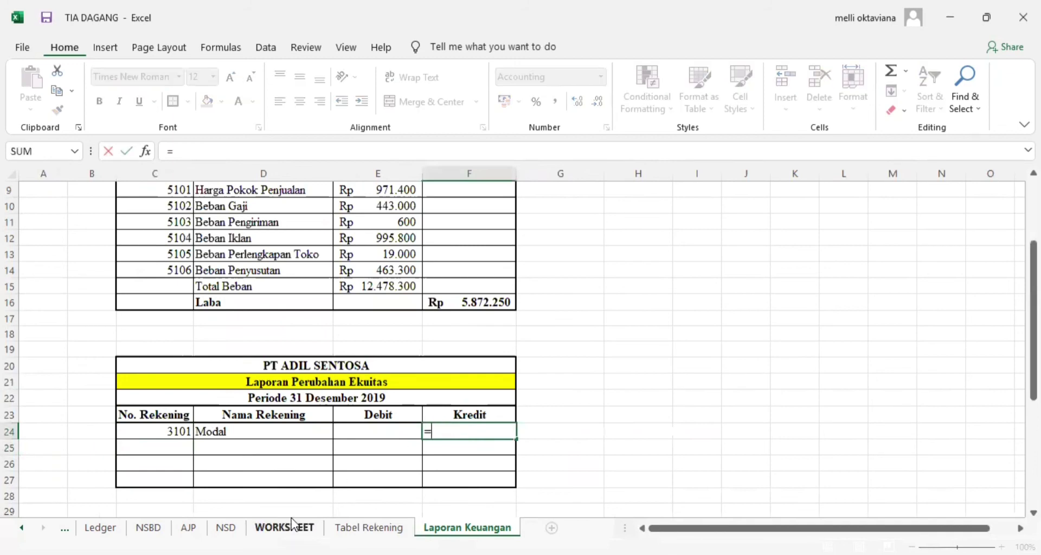
click(294, 528)
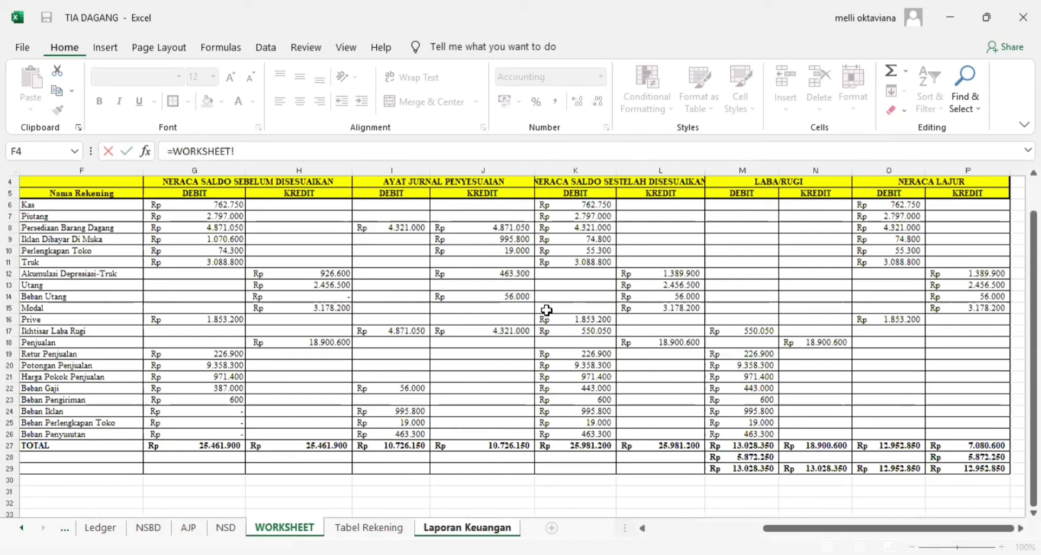
click(643, 307)
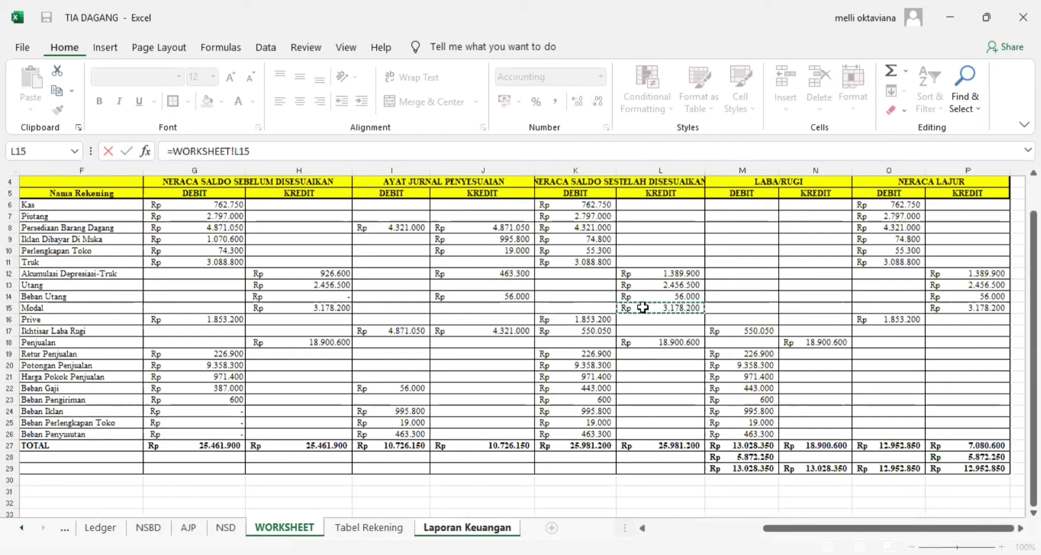
key(Return)
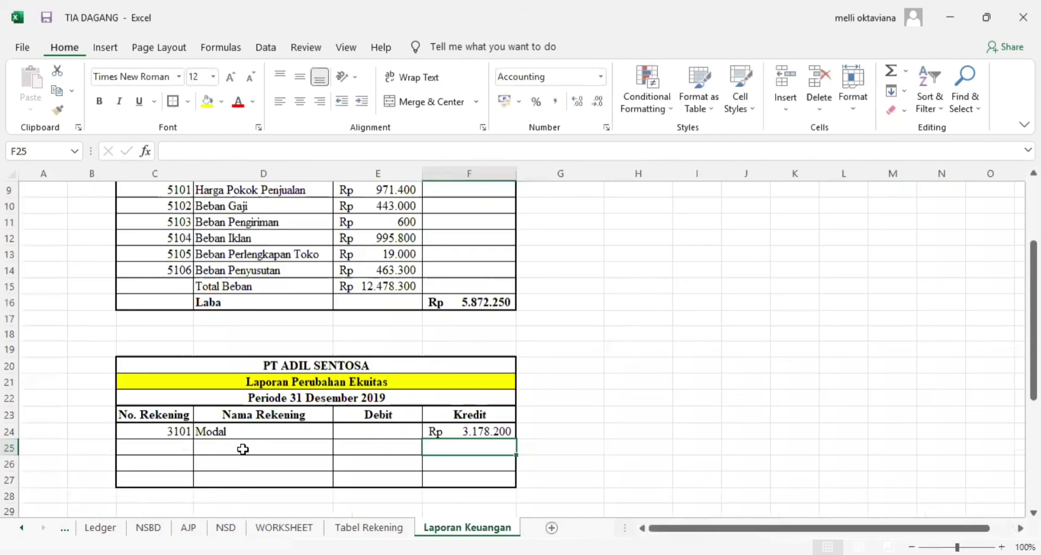
Step: Look up Prive's code in Tabel Rekening, enter 3102 in C25, and fill the D24 account-name formula down to D26
click(171, 451)
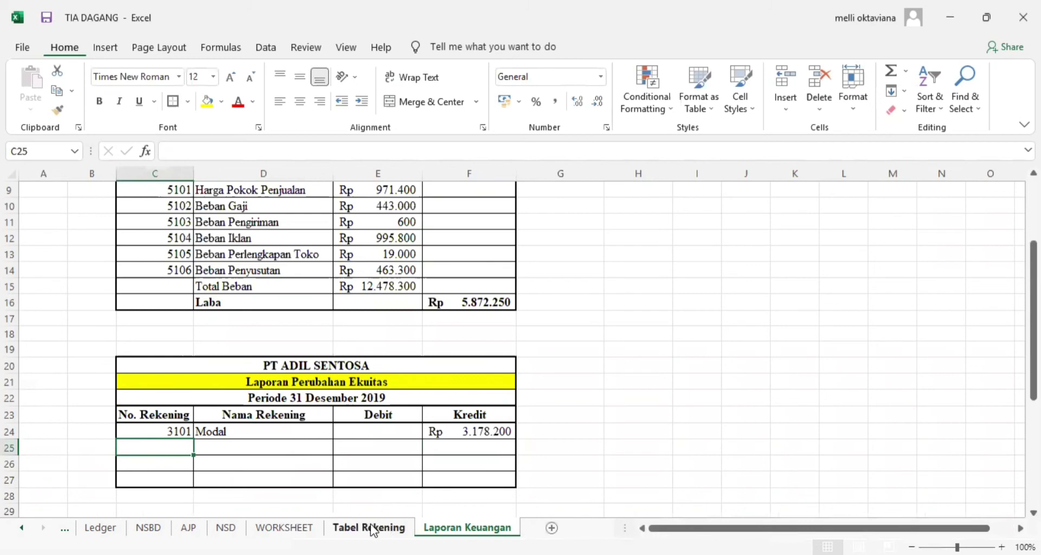
click(341, 528)
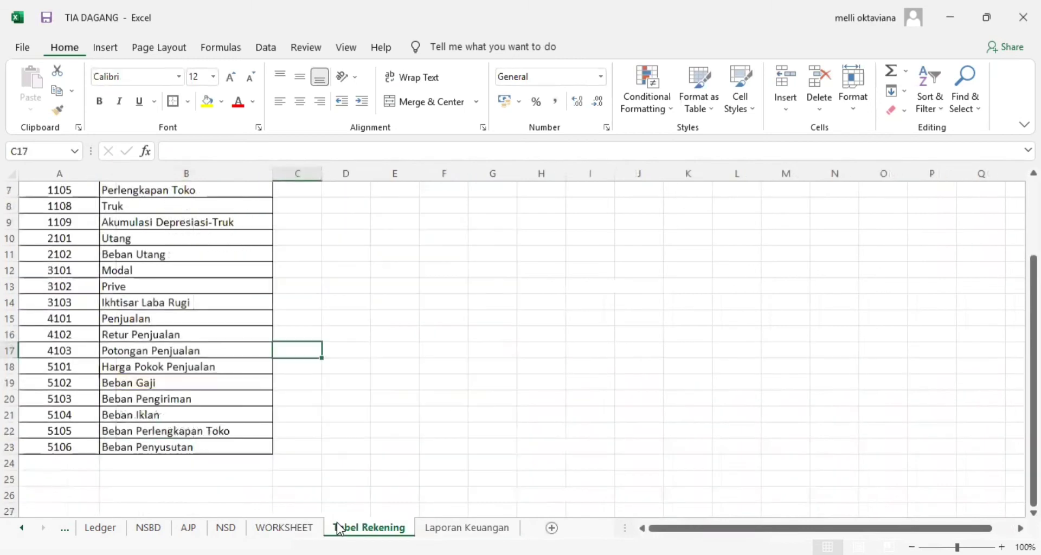
click(466, 528)
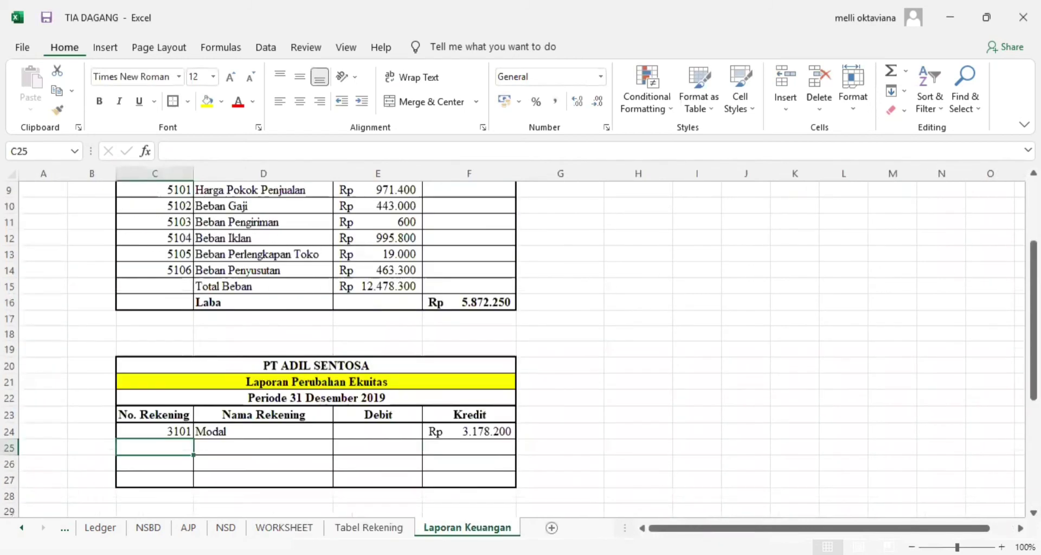
text(3102)
key(Tab)
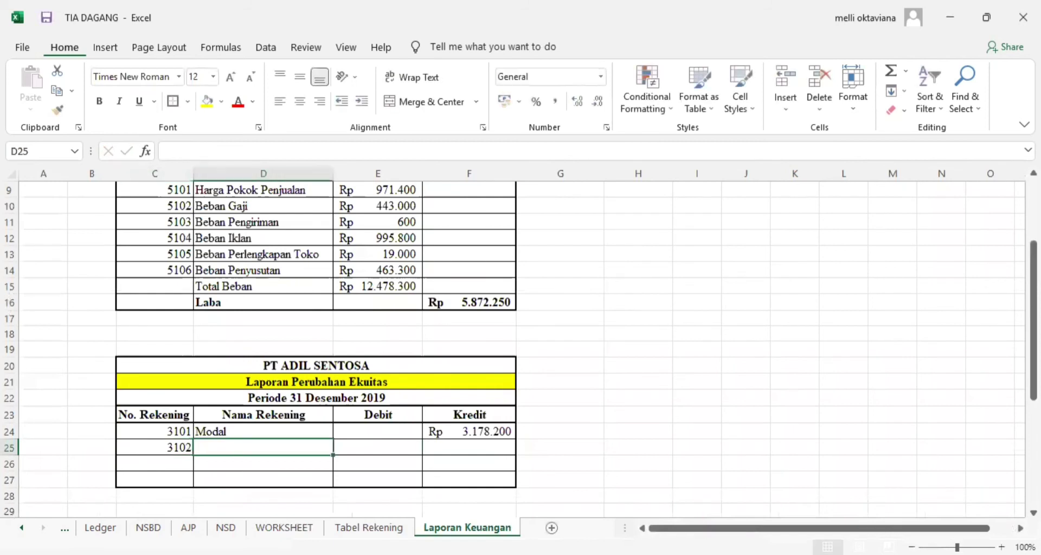
click(270, 431)
drag(334, 442, 330, 465)
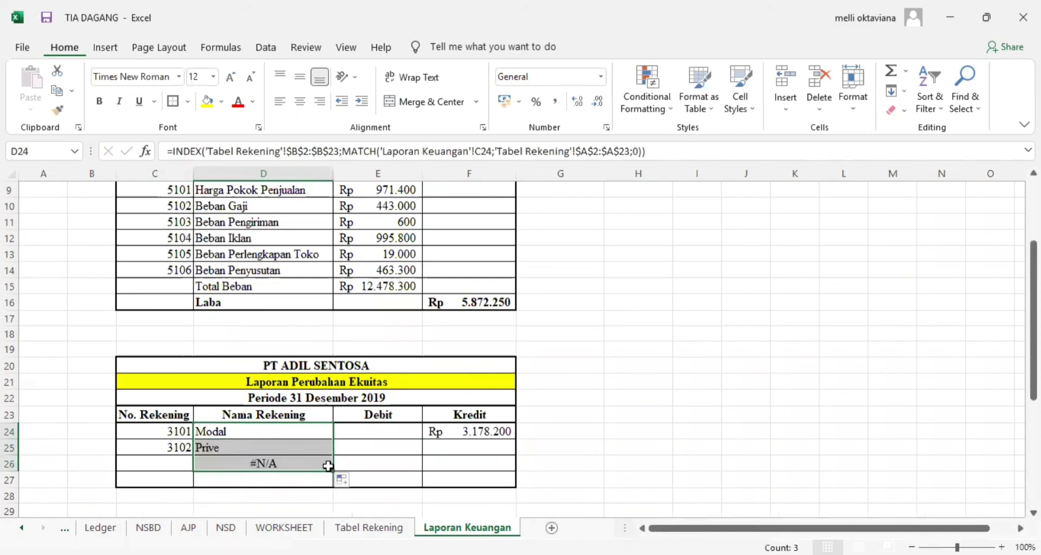
Step: Link Prive's Debit amount in E25 to its adjusted trial balance debit in K16 of the WORKSHEET sheet
click(354, 446)
text(=)
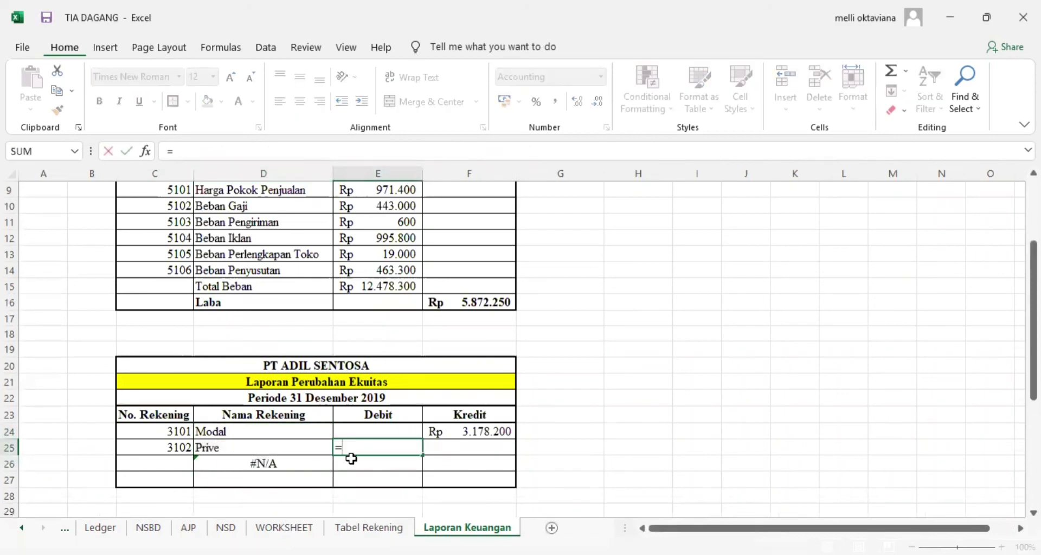
click(284, 528)
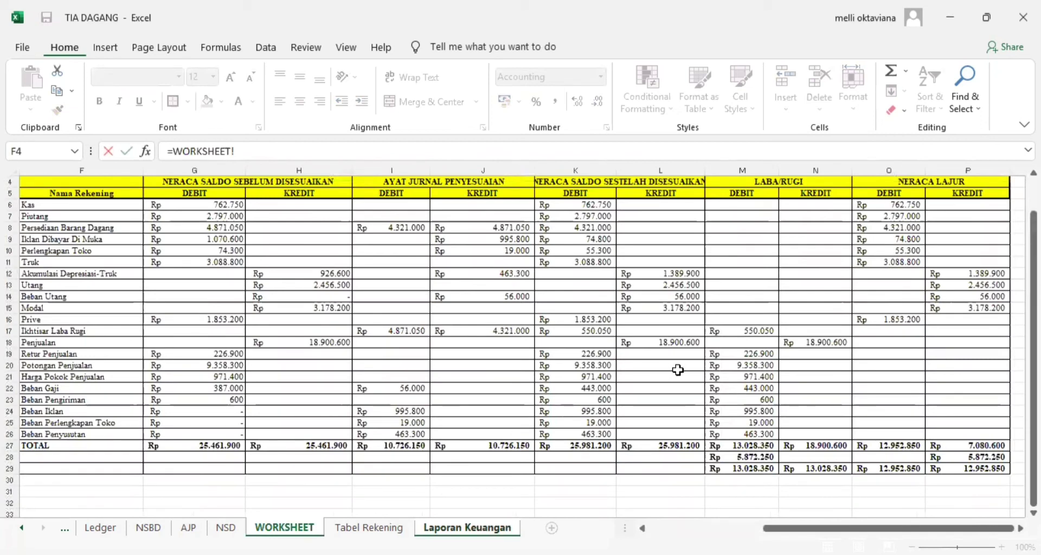
click(597, 318)
key(Return)
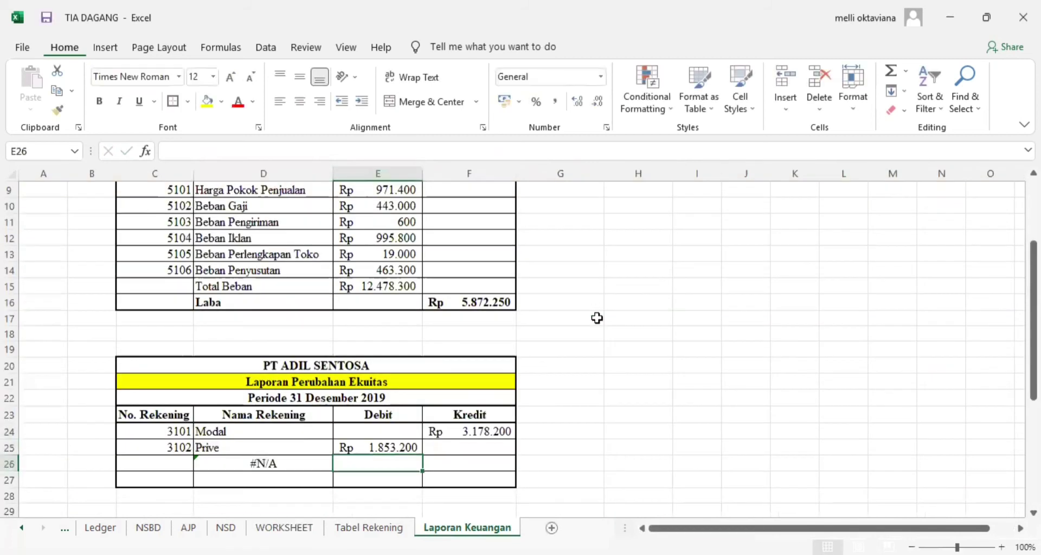
Step: Replace the lookup formula in D26 with the label Laba Bersih
key(Left)
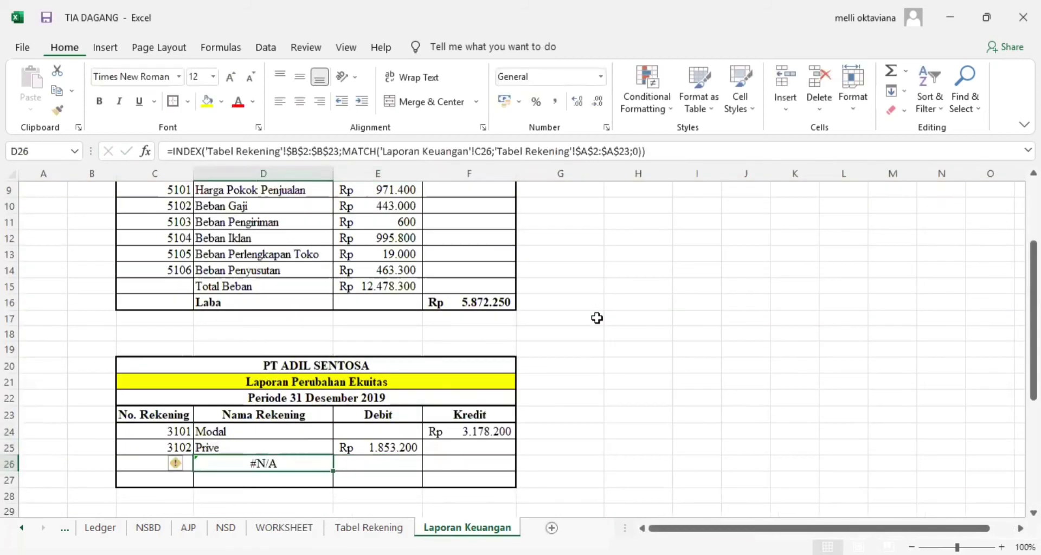
key(Left)
key(Right)
text(Laba)
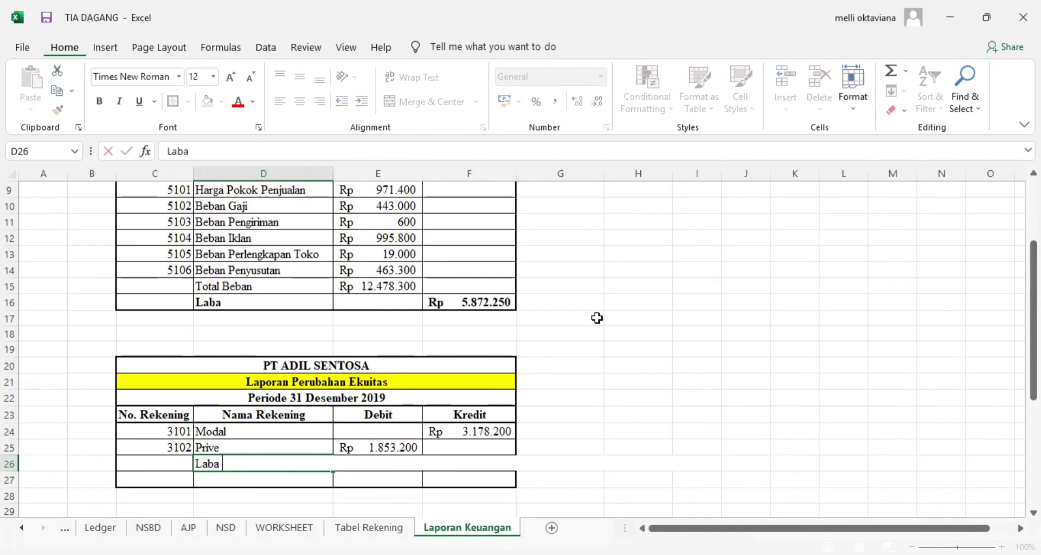
text( Bers)
key(BackSpace)
text(sih)
Step: Link the Laba Bersih Kredit amount in F26 to the Laba amount in F16
key(Right)
key(Right)
text(=)
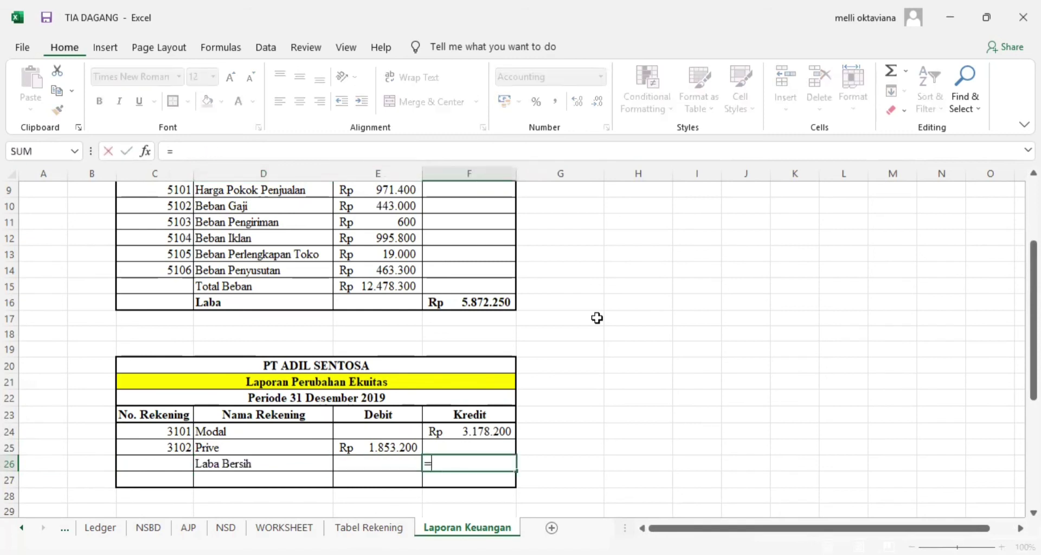
click(496, 298)
key(Return)
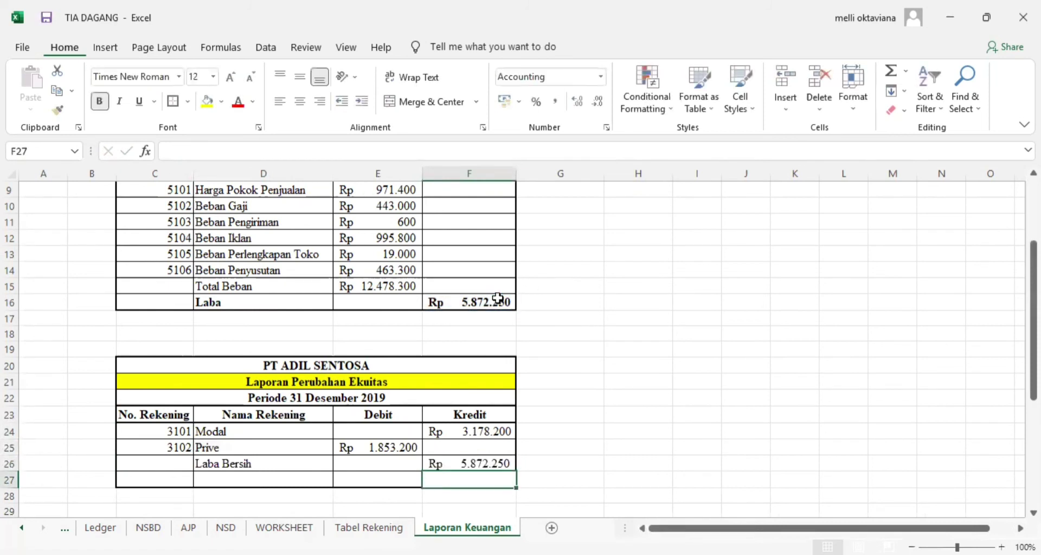
Step: Enter 3101 as the No. Rekening in C27 and copy the account-name formula from D25 into D27
key(Left)
key(Left)
key(Left)
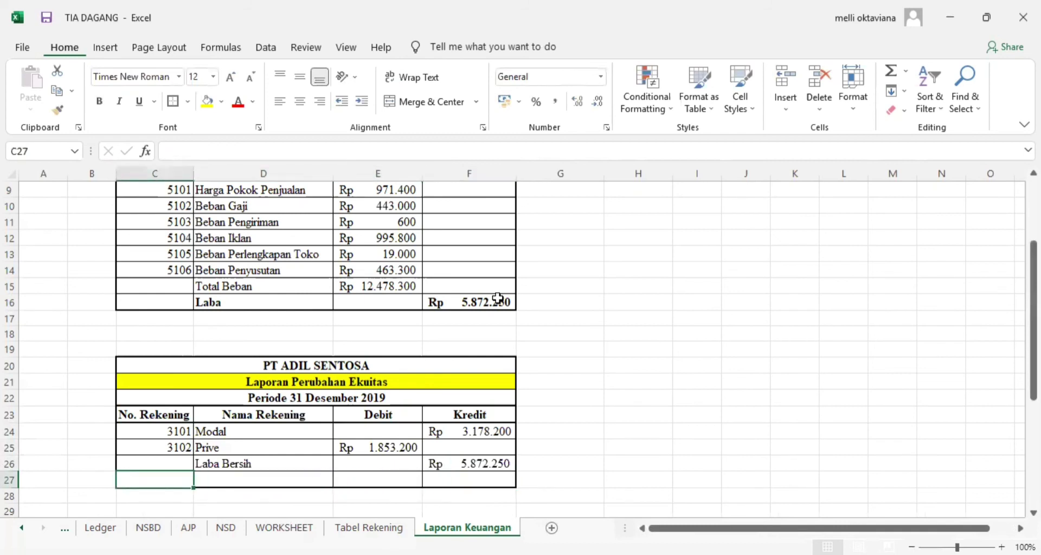
text(3101)
key(Tab)
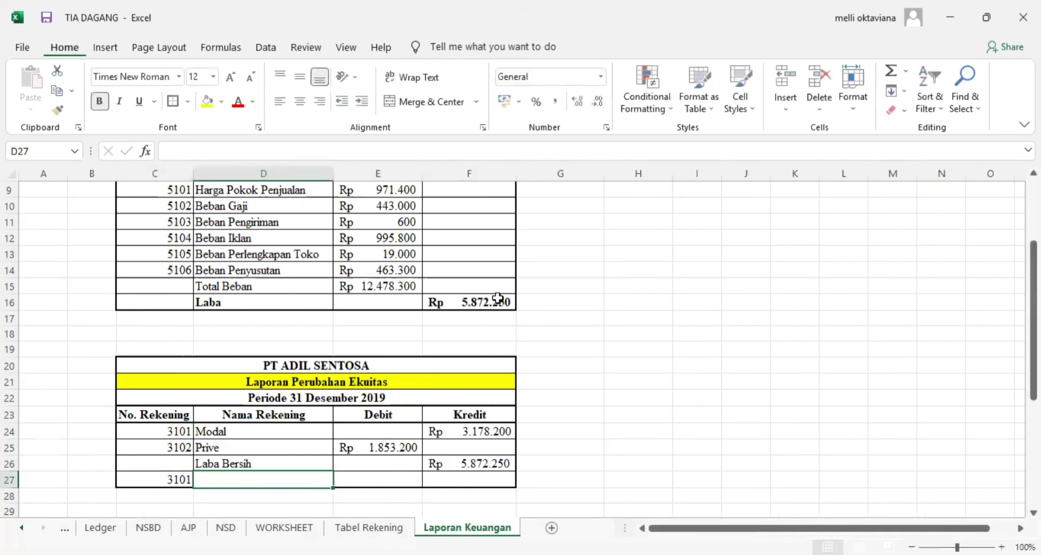
key(Up)
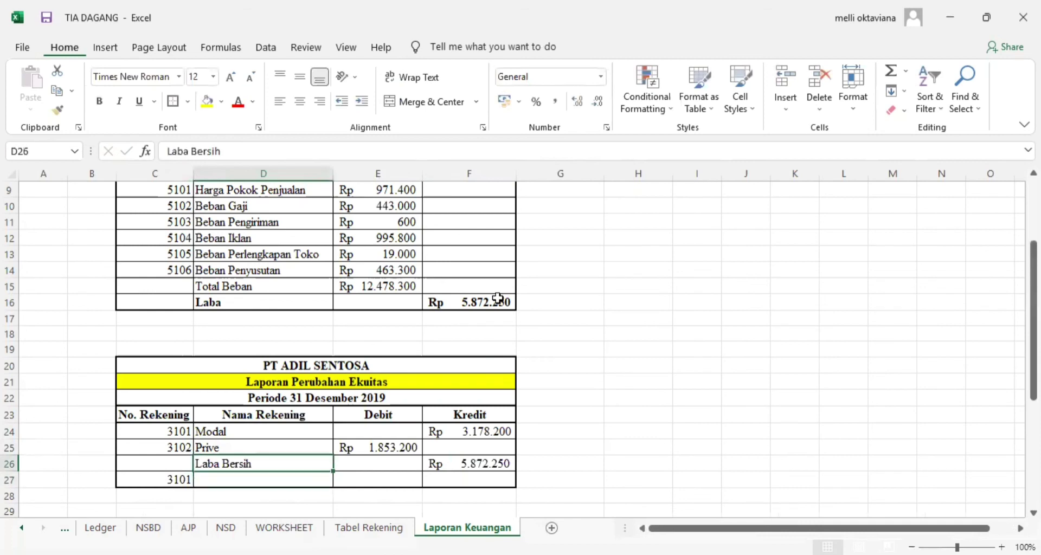
key(Up)
key(ctrl+c)
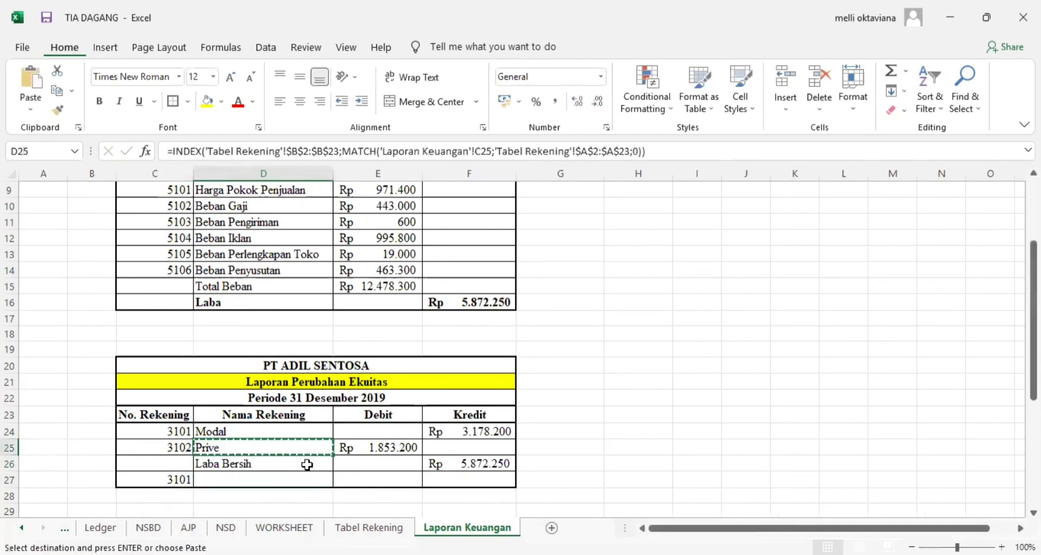
click(286, 481)
key(ctrl+v)
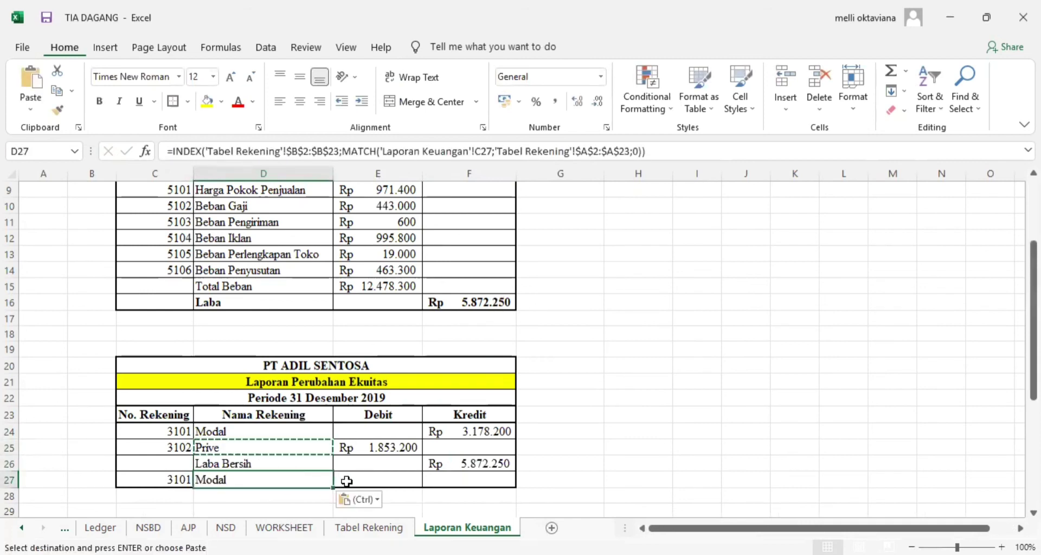
Step: Calculate the ending Modal in F27 with the formula =F24-E25+F26
click(363, 483)
click(457, 479)
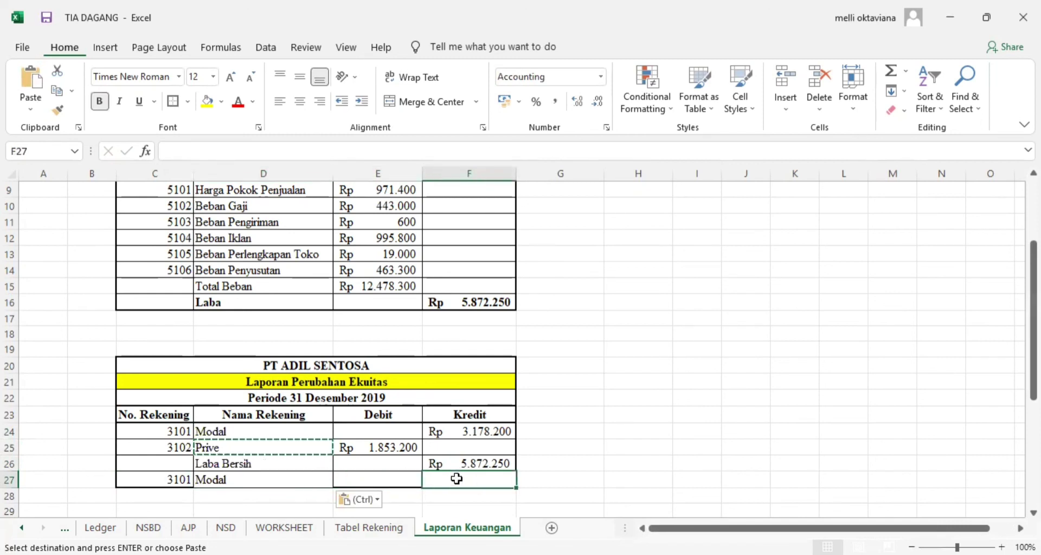
text(=)
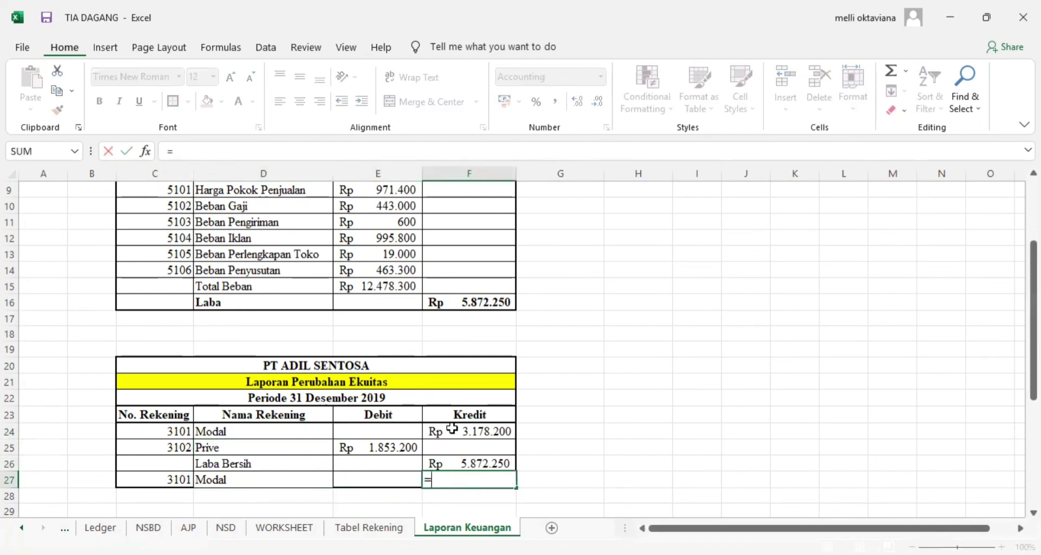
click(452, 430)
text(+)
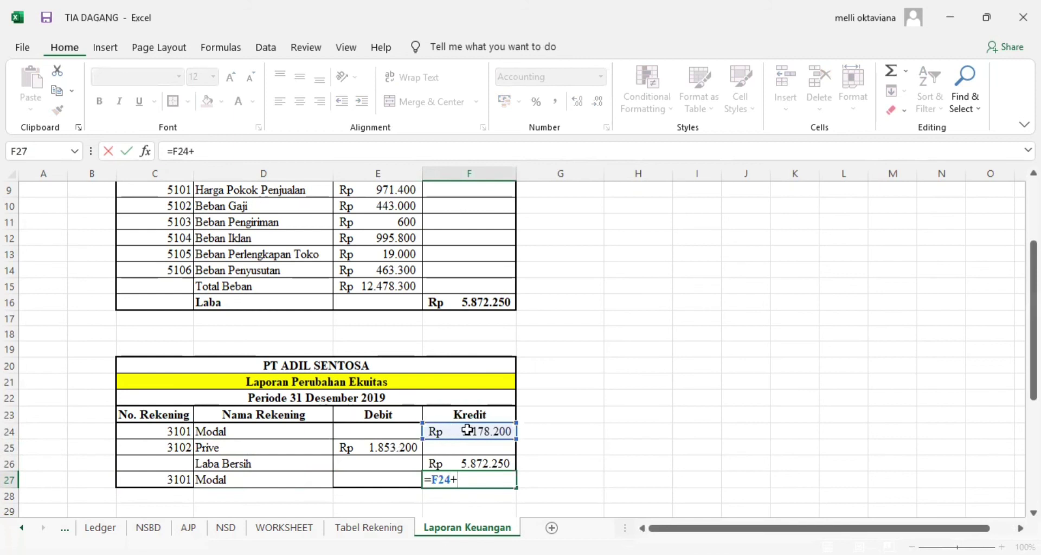
key(BackSpace)
text(-)
click(400, 443)
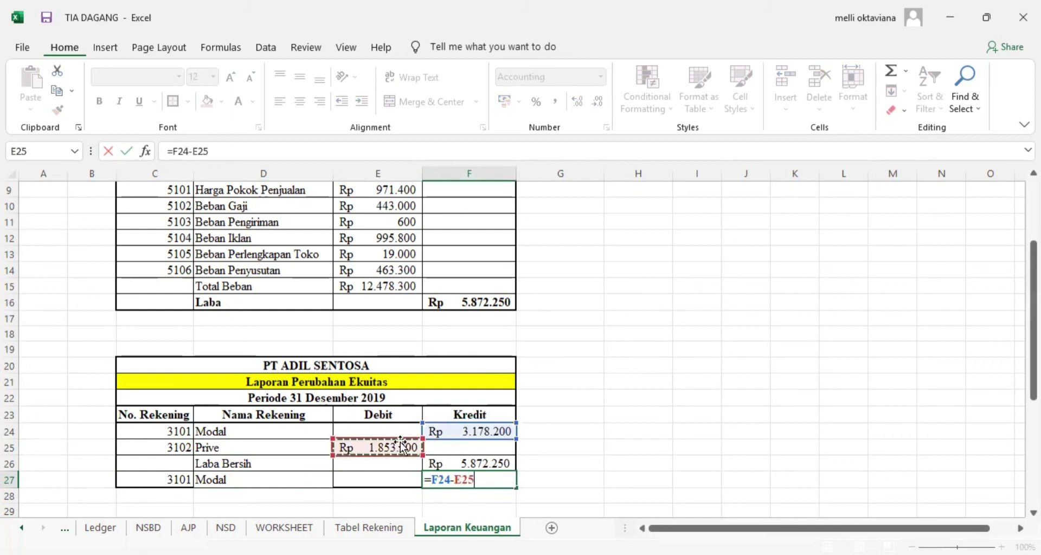
text(+)
click(444, 464)
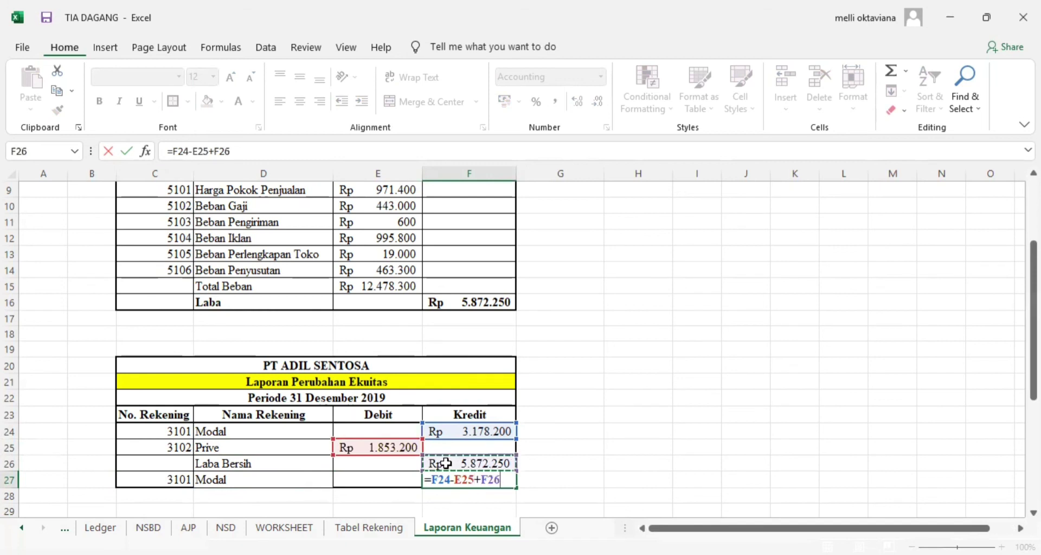
key(Return)
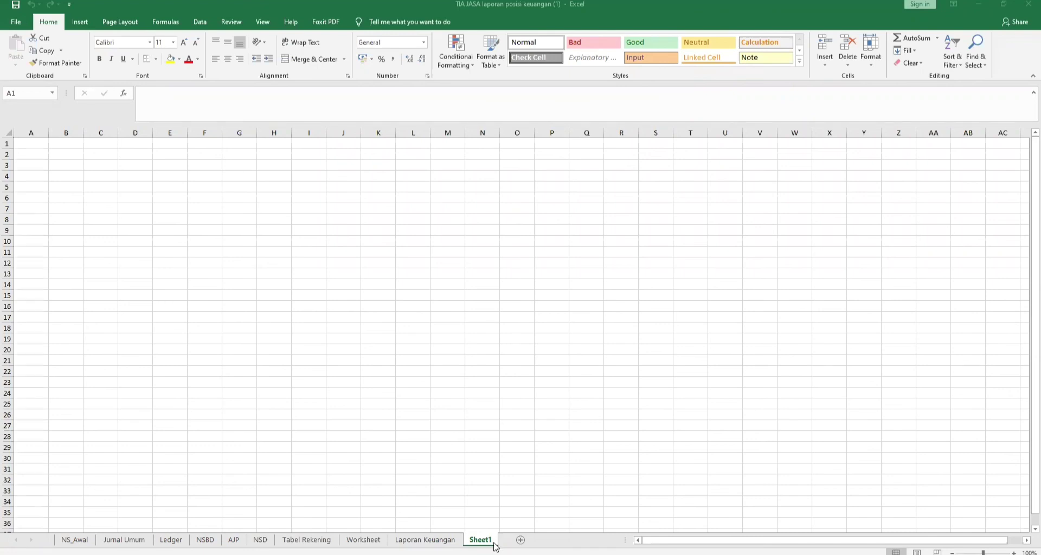
Step: In the TIA JASA laporan posisi keuangan (1) workbook, rename Sheet1 as Laporan Posisi Keuangan
double_click(476, 542)
text(L)
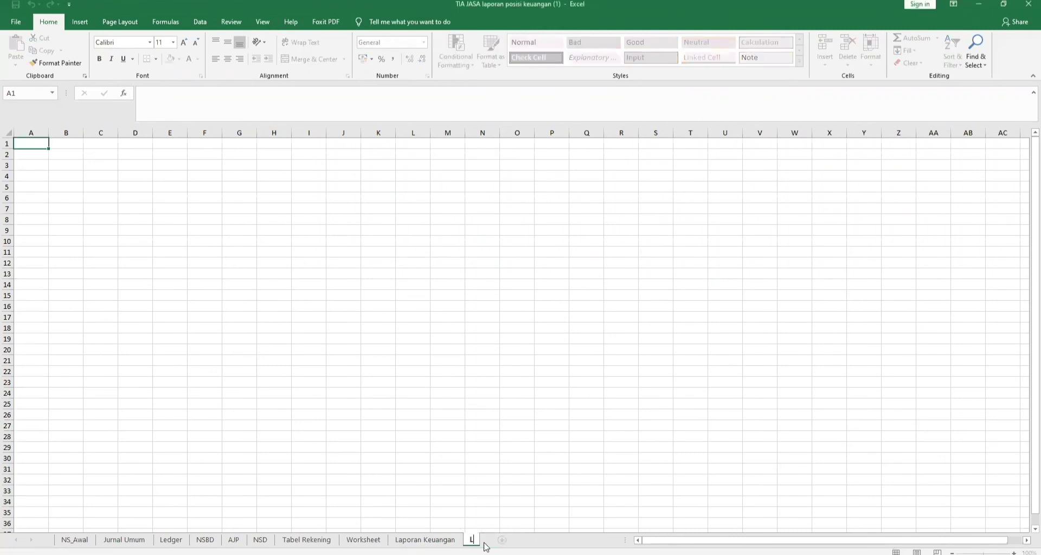
text(aporan Posis)
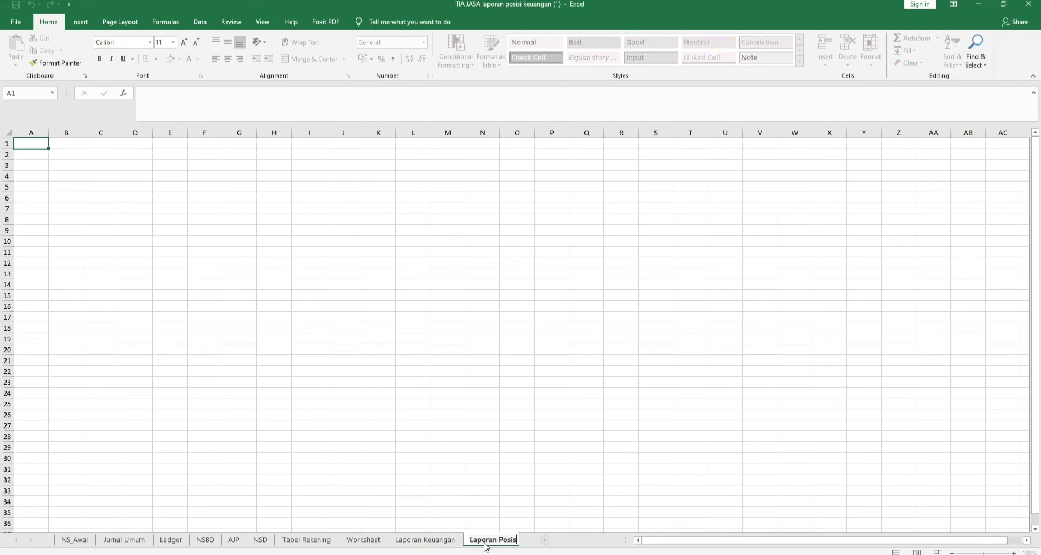
text(i Keuangan)
Step: Consult the Laporan Keuangan sheet for the layout and enter Konsultan Rosebud in A1 of the Laporan Posisi Keuangan sheet
click(445, 540)
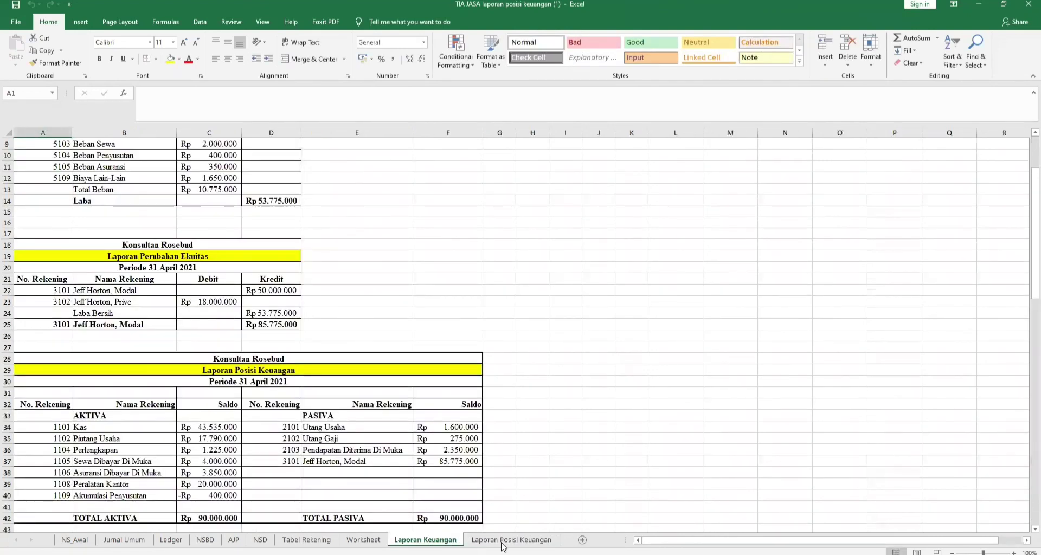
click(528, 541)
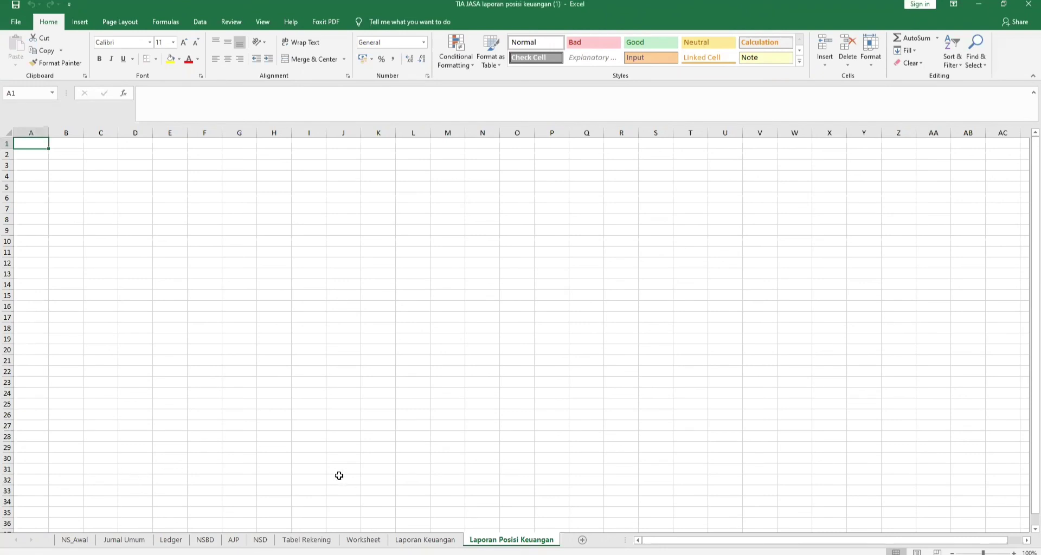
click(423, 541)
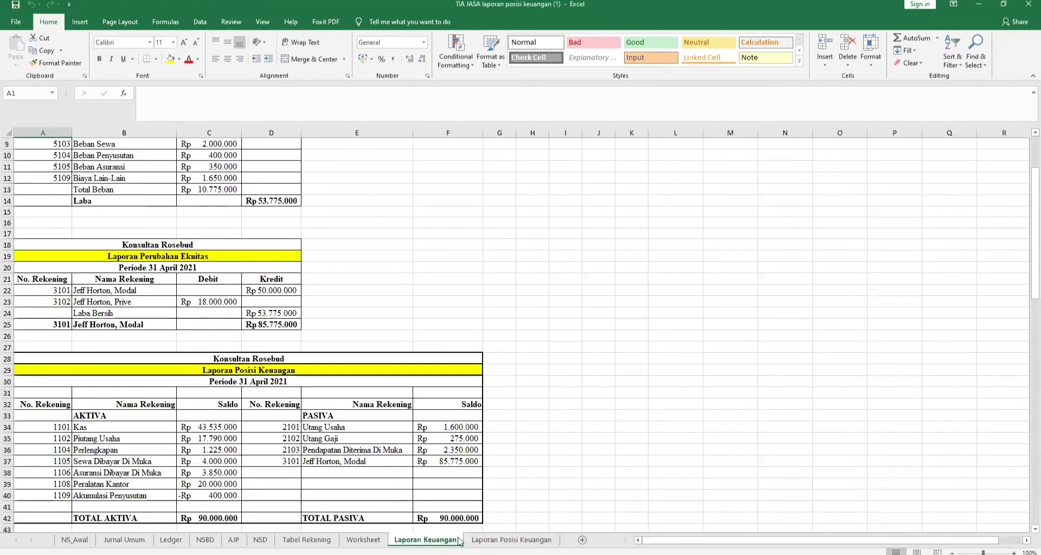
click(518, 539)
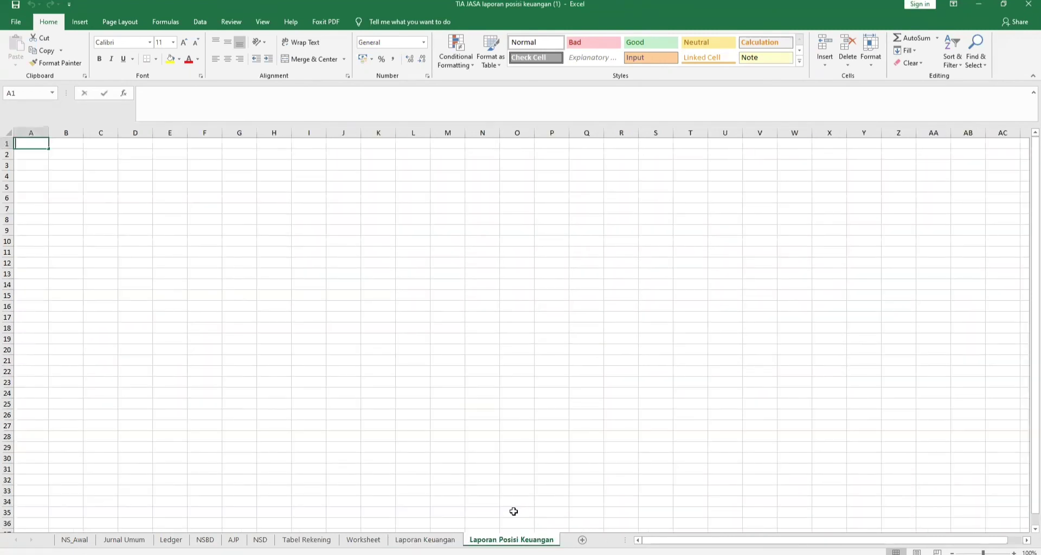
text(Konsultan R)
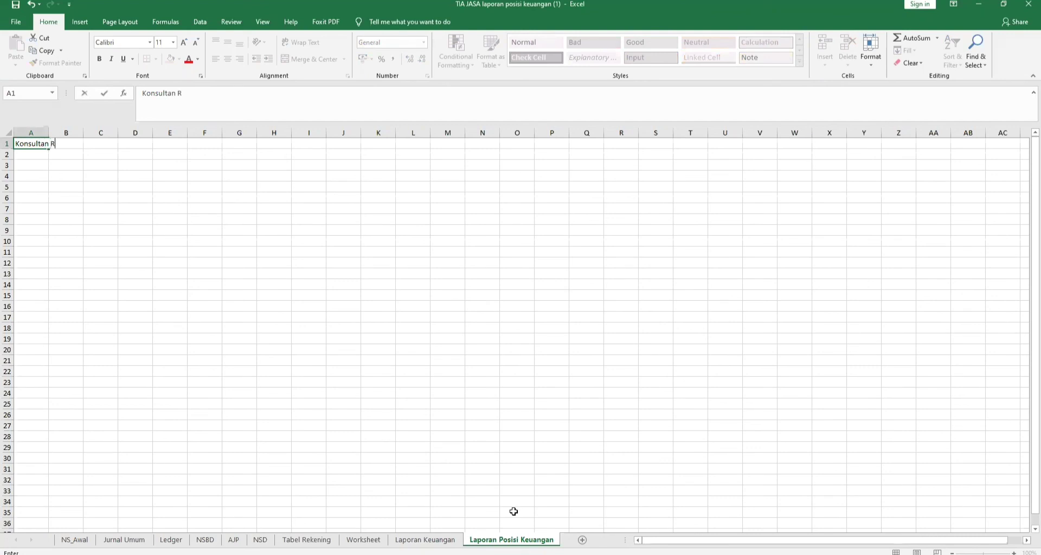
text(osebud)
key(Return)
Step: Enter the report title Laporan Posisi Keuangan in A2
text(Lap)
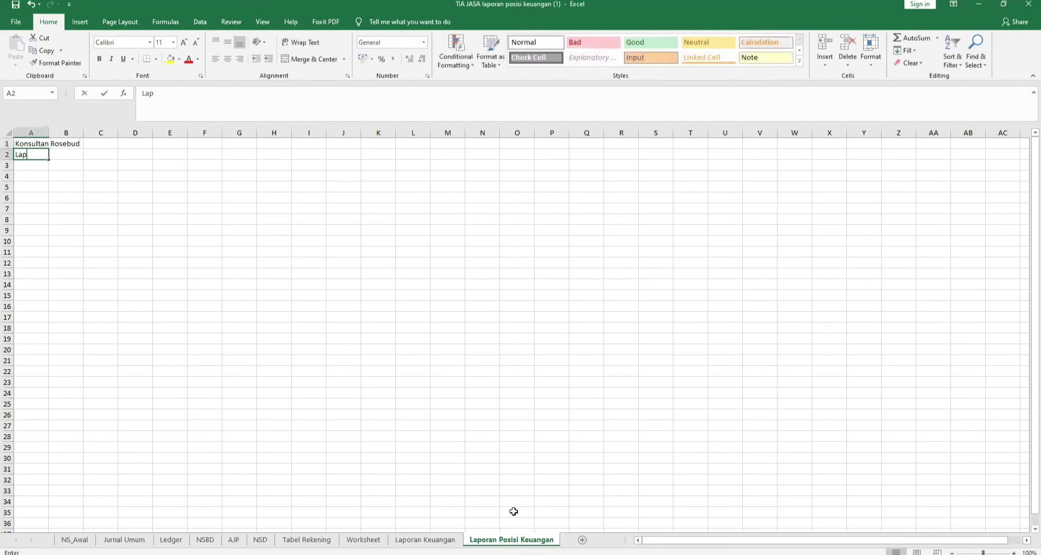
text(oran Posisi Keuang)
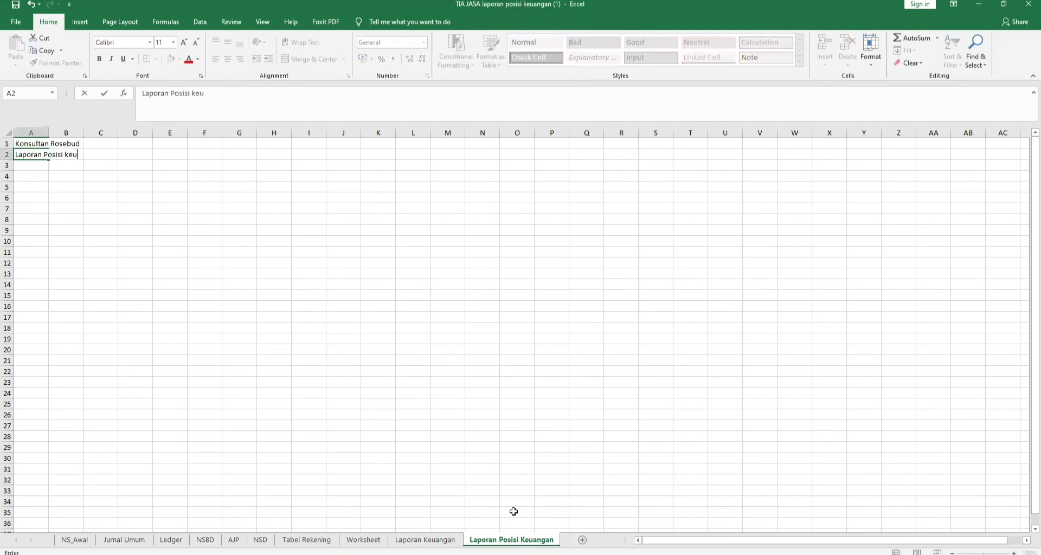
key(BackSpace)
key(BackSpace)
key(BackSpace)
key(BackSpace)
key(BackSpace)
key(BackSpace)
text(Keuangan)
key(Return)
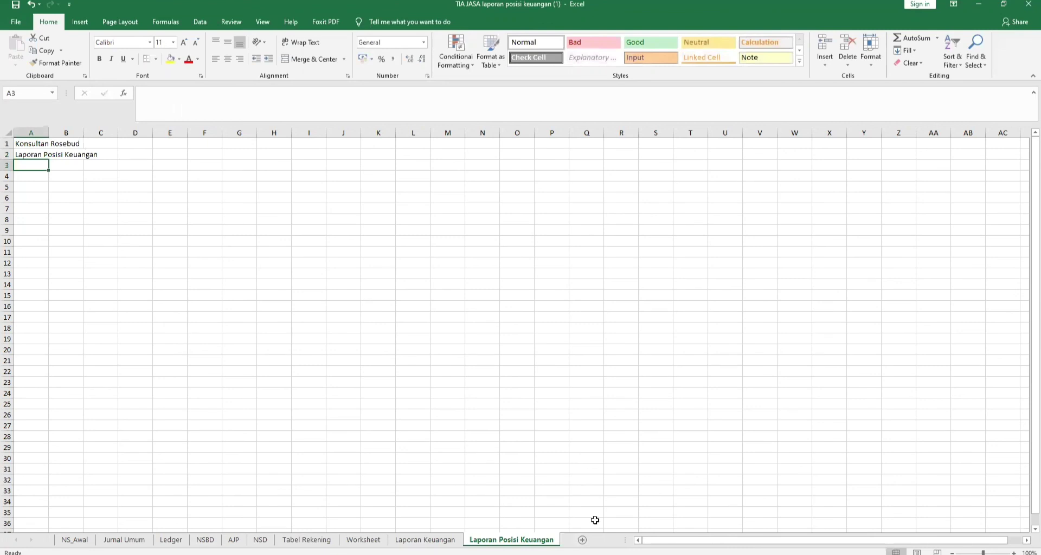
Step: Check the period line on the Laporan Keuangan sheet and enter 31 April 2021 in A3 of the new report
click(434, 540)
click(487, 541)
text(31 April 20-21-)
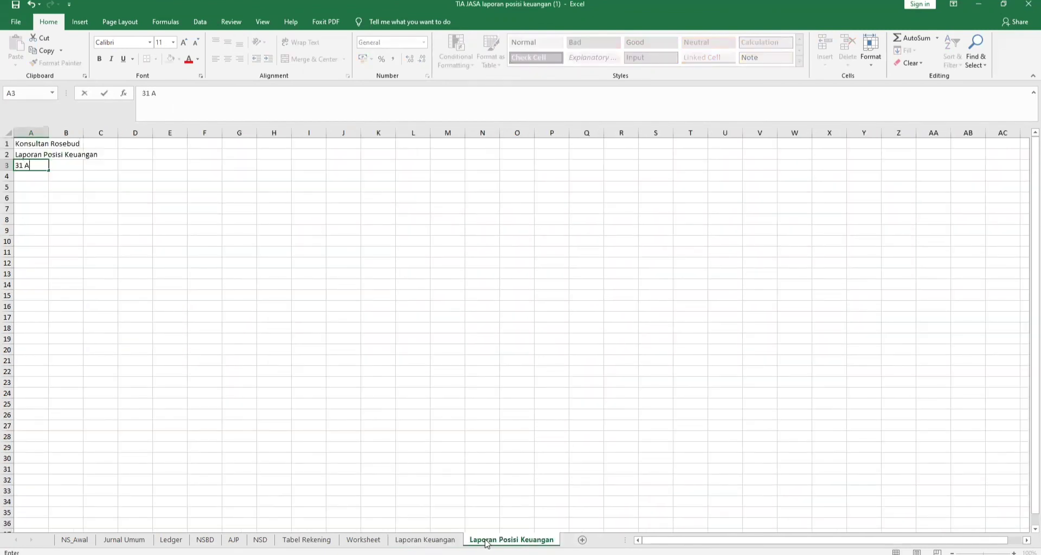
key(BackSpace)
key(BackSpace)
key(BackSpace)
key(BackSpace)
text(21)
key(Return)
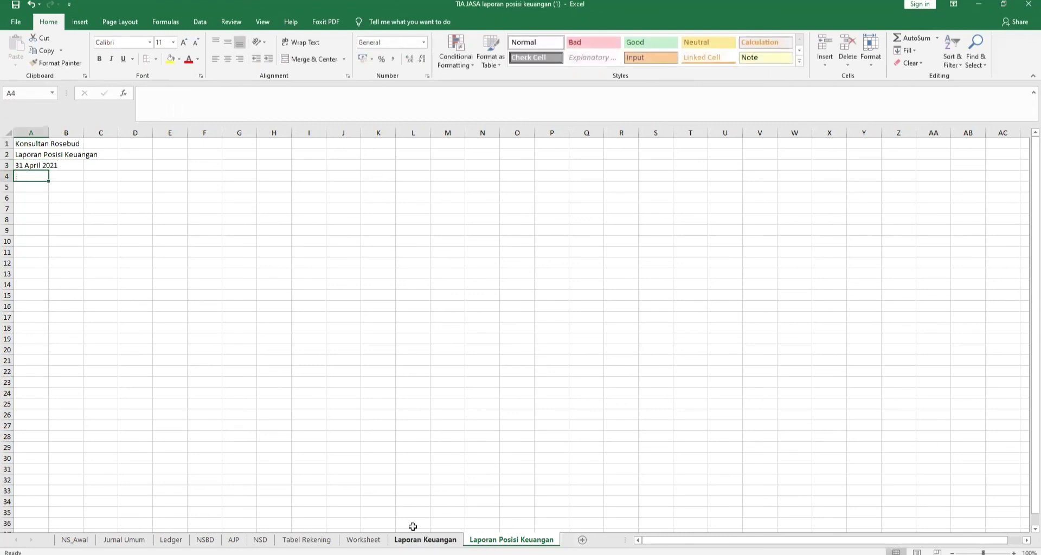
Step: Check the column headings on the Laporan Keuangan sheet and enter No Rekening in A5 of the Laporan Posisi Keuangan sheet
click(428, 539)
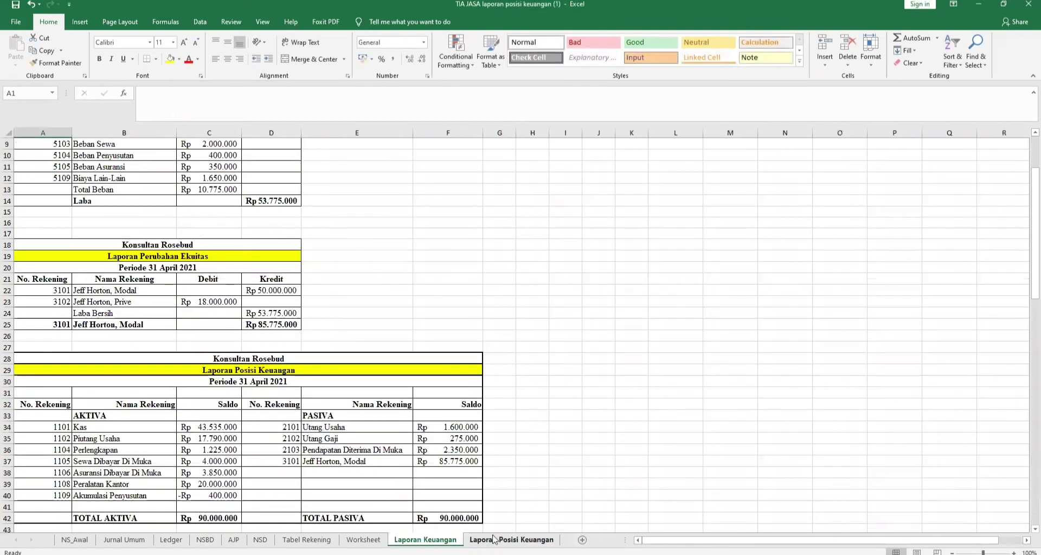
click(524, 539)
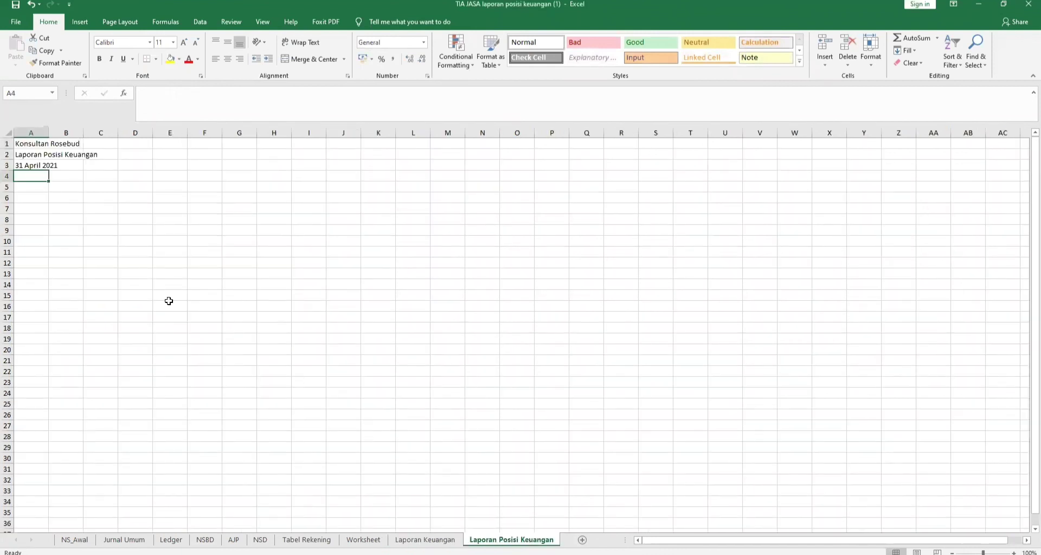
click(25, 189)
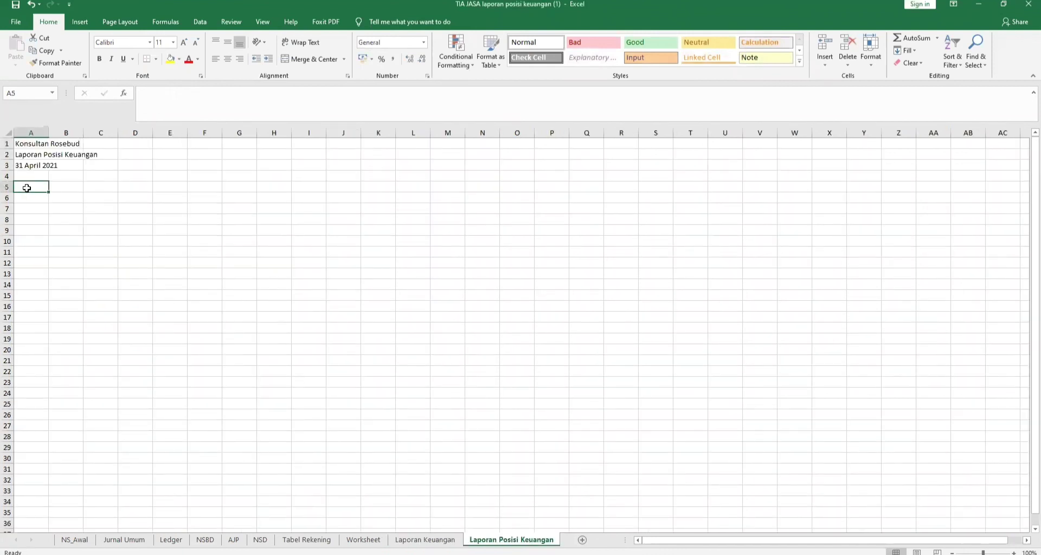
text(No rek)
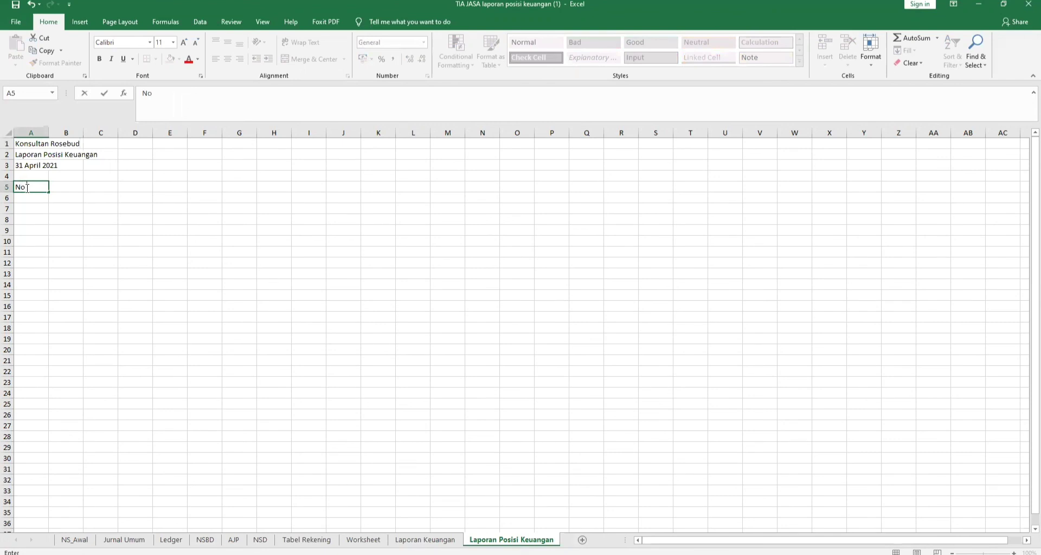
key(BackSpace)
key(BackSpace)
key(BackSpace)
text(Rekening)
key(Tab)
Step: Add the column headings Nama Rekening in B5 and Saldo in C5, following the Laporan Keuangan layout
text(Nama )
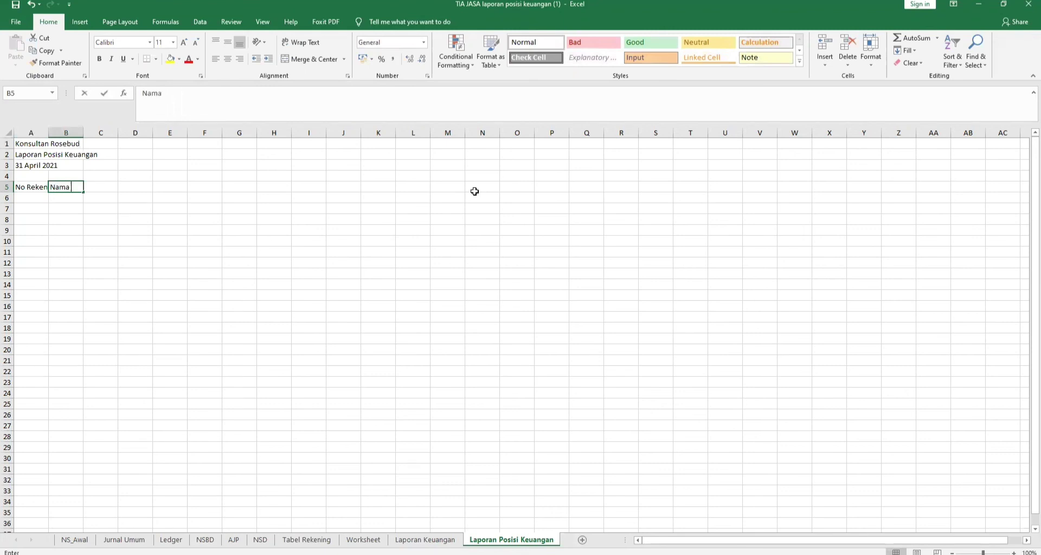
text(Rekenifn)
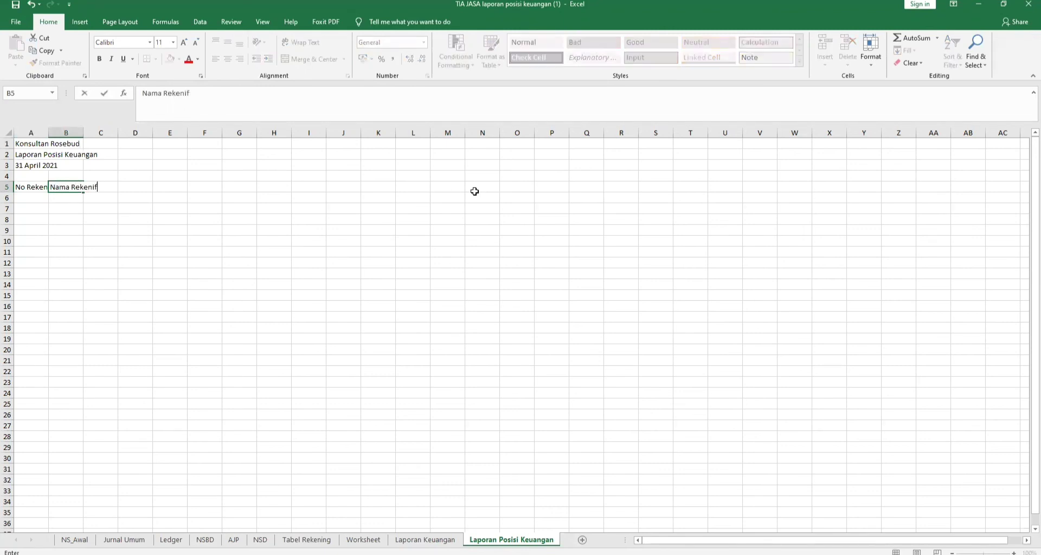
key(BackSpace)
key(BackSpace)
key(BackSpace)
text(ing)
key(Return)
click(425, 540)
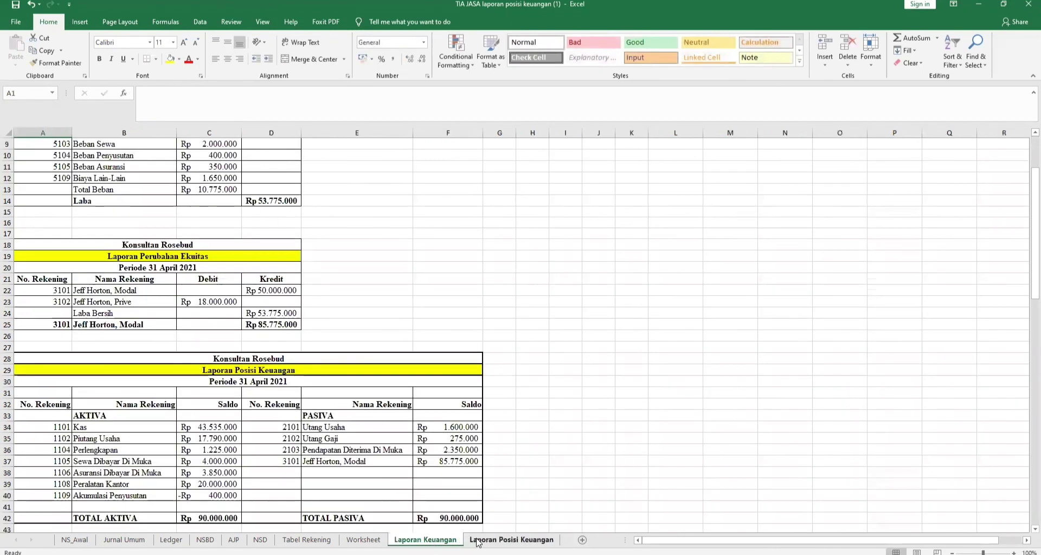
click(477, 540)
click(112, 189)
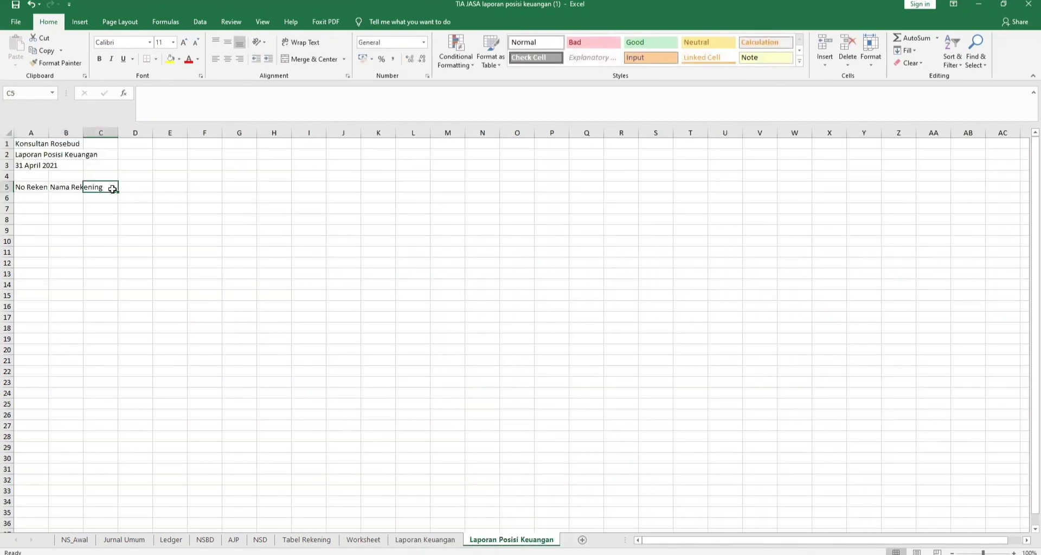
text(Saldo)
key(Return)
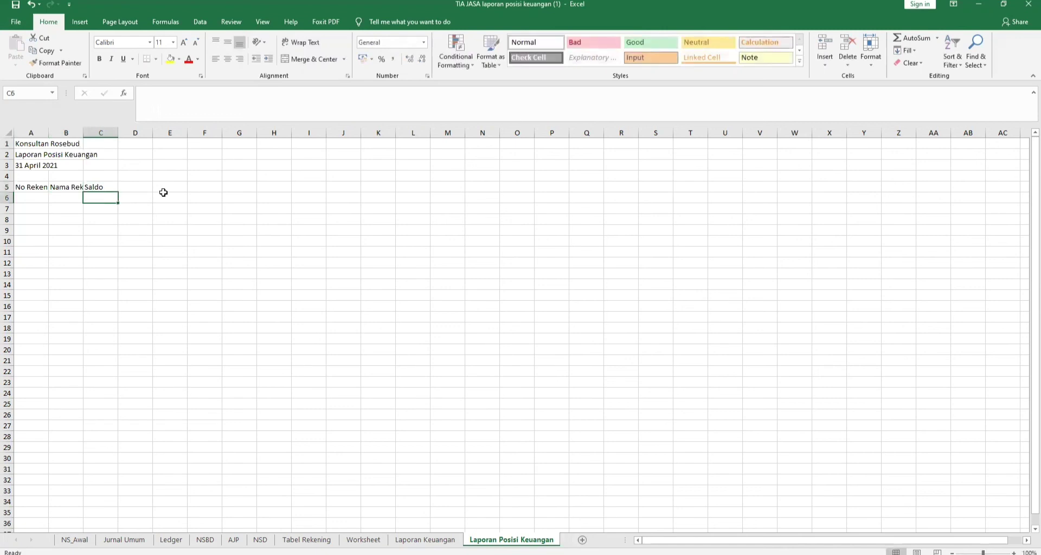
Step: Enter the heading No. Rekening in D5 for the second group of columns
key(Up)
key(Right)
text(No.)
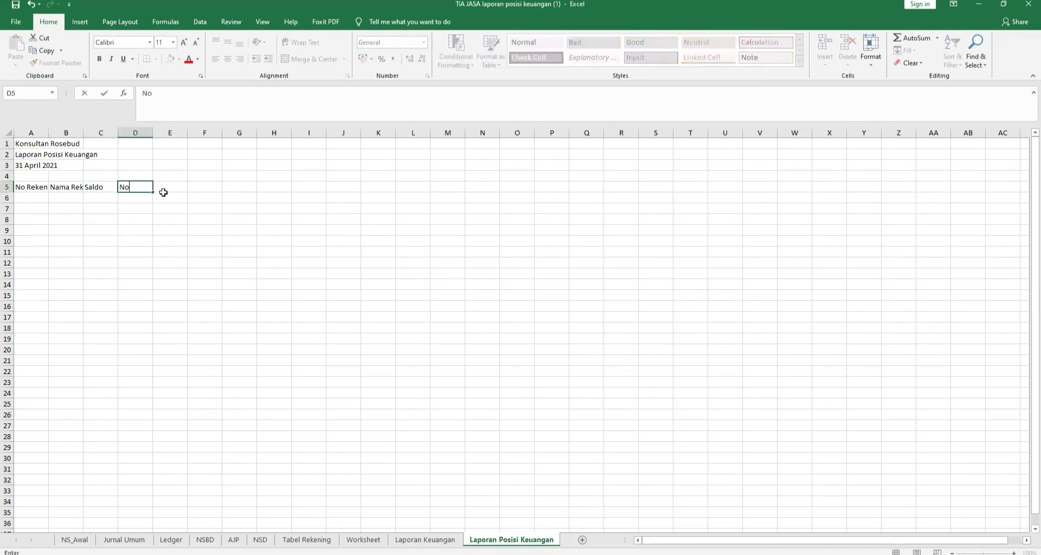
text( Rekeninf)
key(BackSpace)
text(g)
click(164, 192)
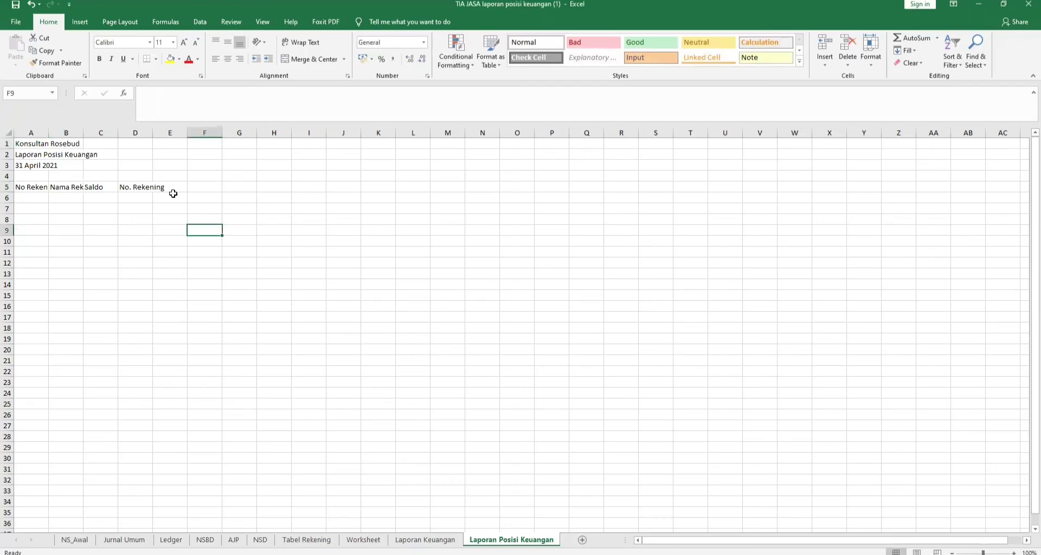
Step: Enter the headings Nama Rekening in E5 and Saldo in F5
click(171, 198)
click(172, 187)
text(N)
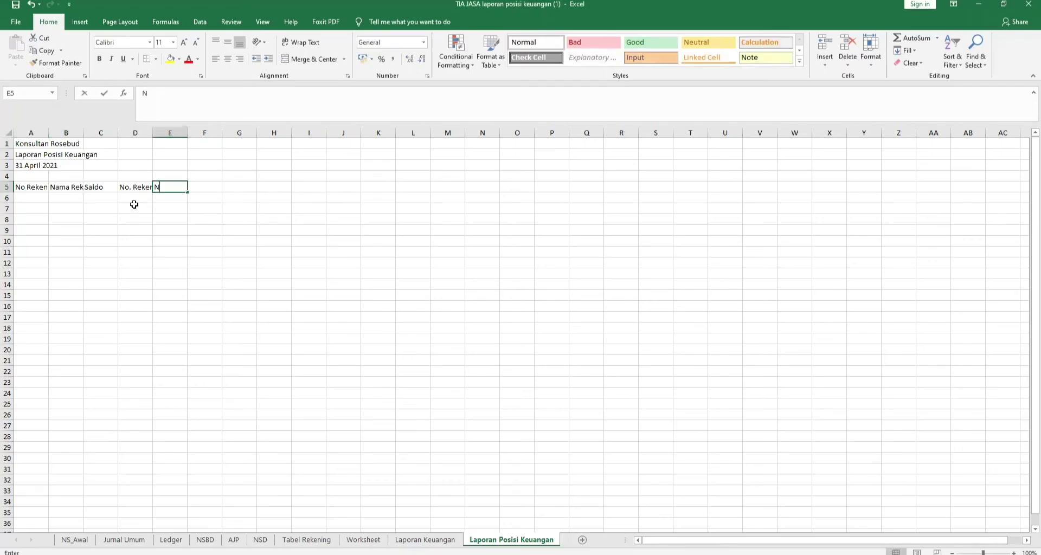
text(ama Rekeninf)
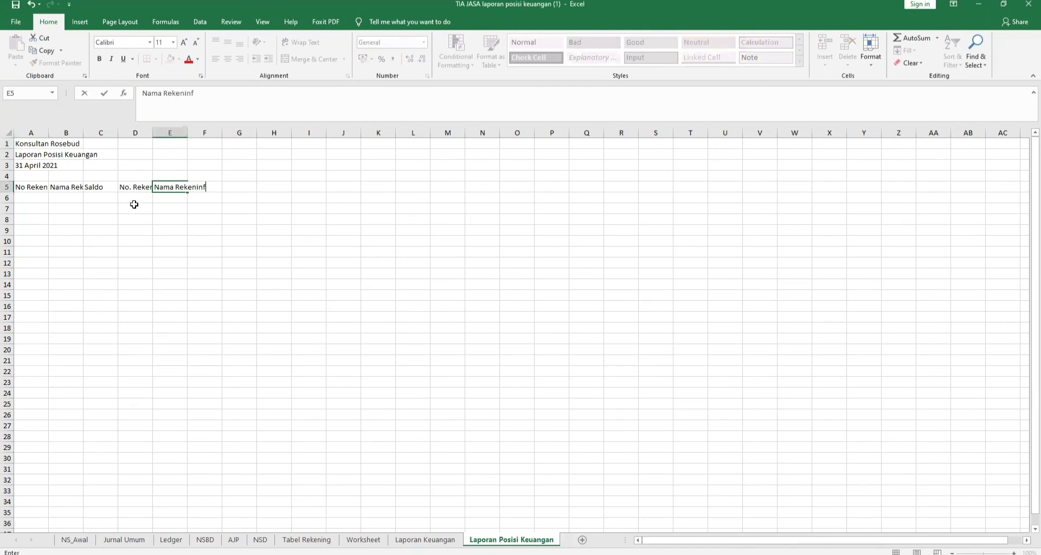
key(BackSpace)
text(g)
key(Tab)
text(Saldo)
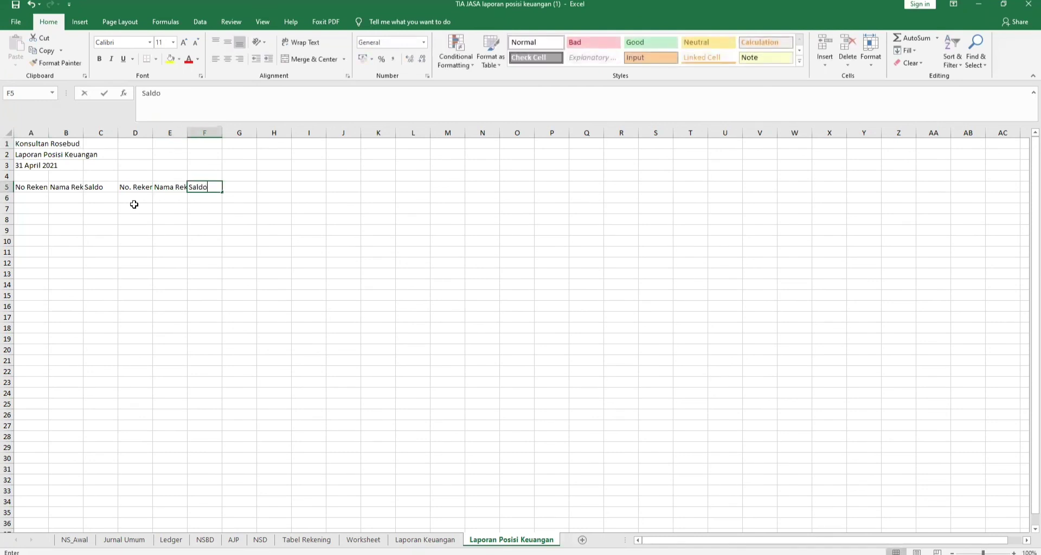
key(Return)
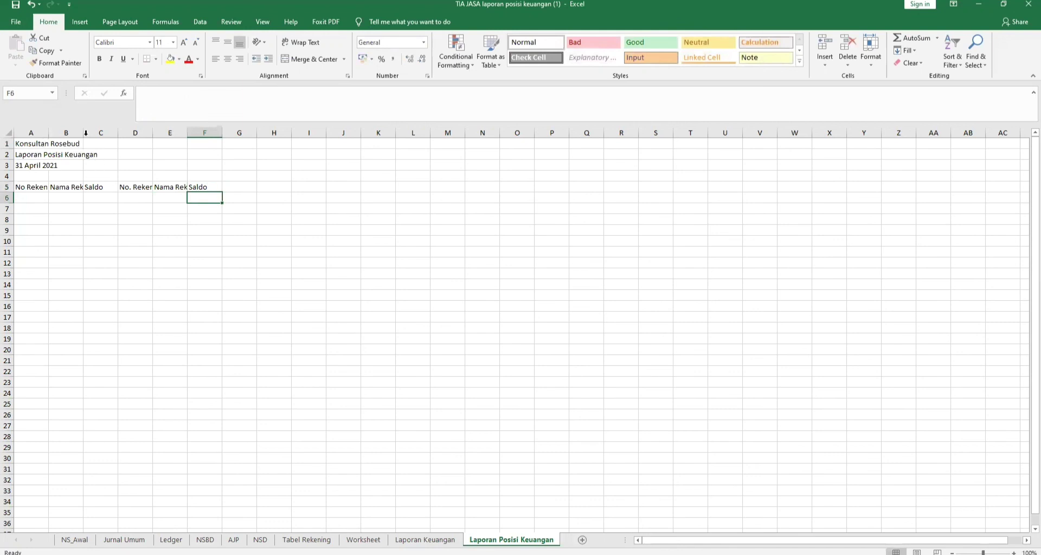
Step: AutoFit the widths of columns A to F to their contents
double_click(48, 134)
double_click(141, 131)
click(182, 133)
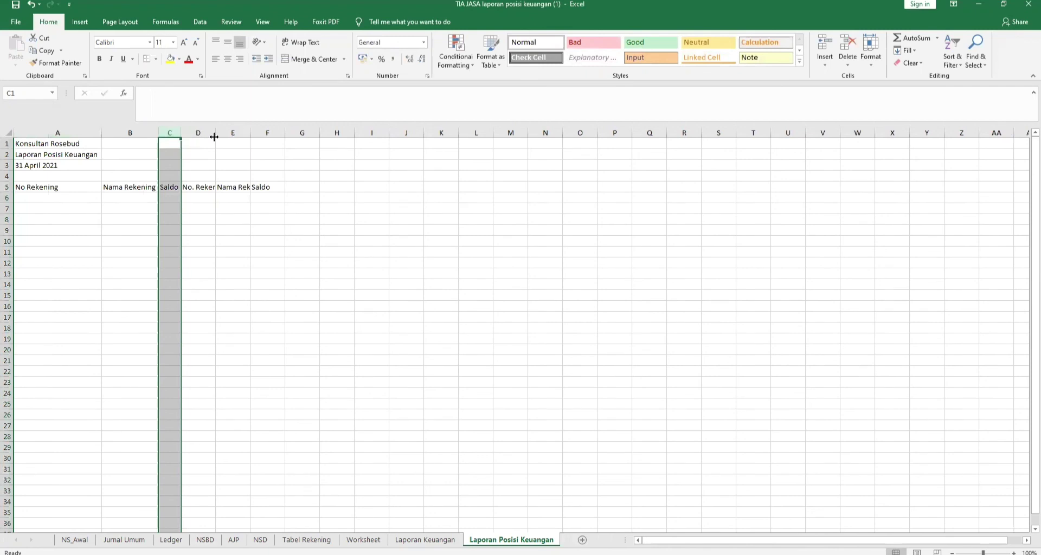
double_click(215, 134)
double_click(264, 134)
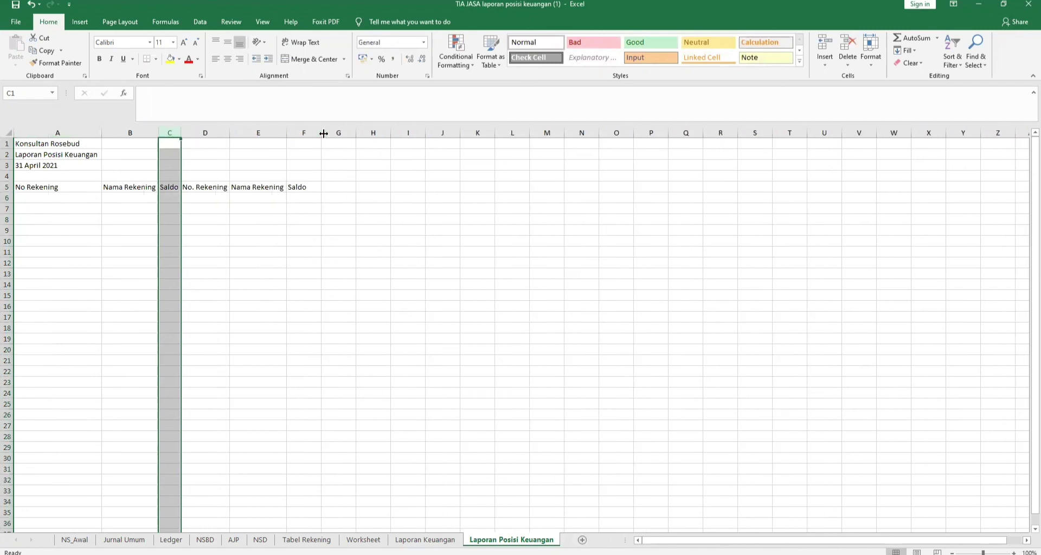
double_click(323, 133)
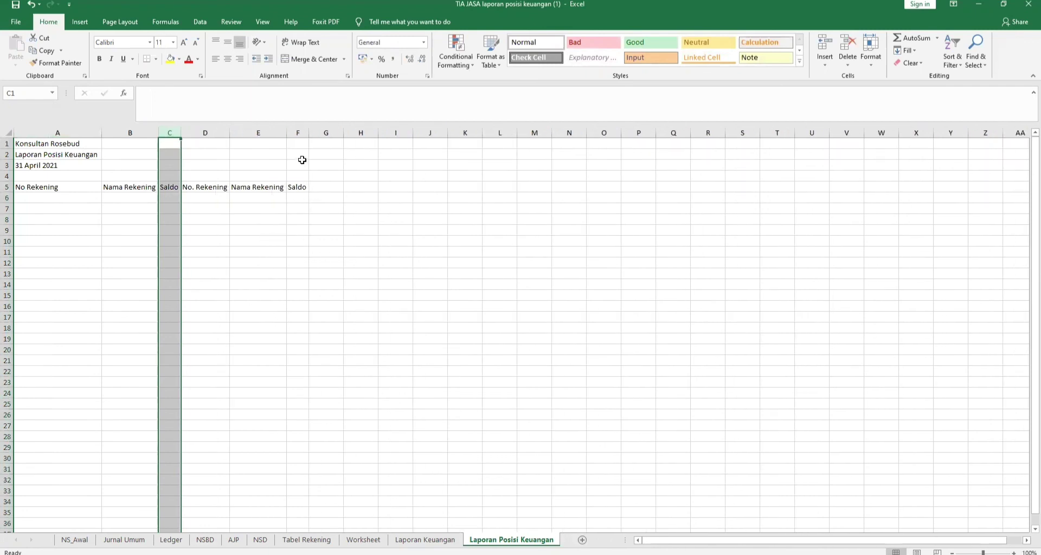
click(85, 200)
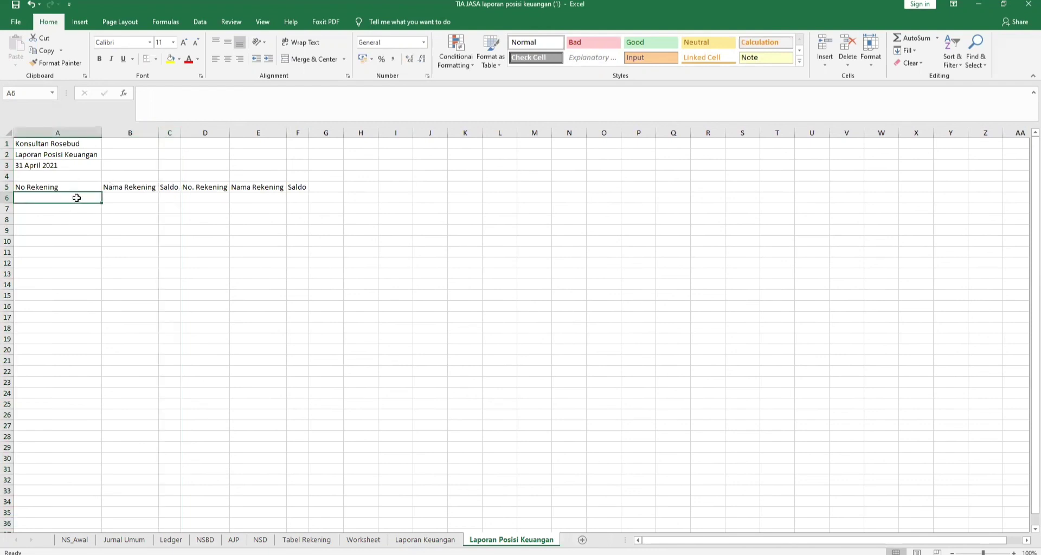
text(=)
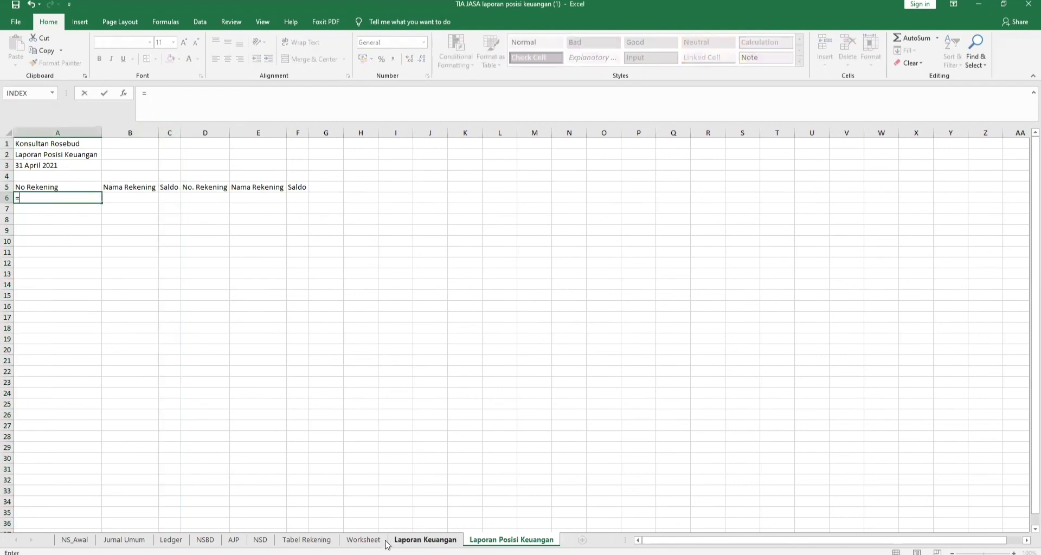
click(370, 540)
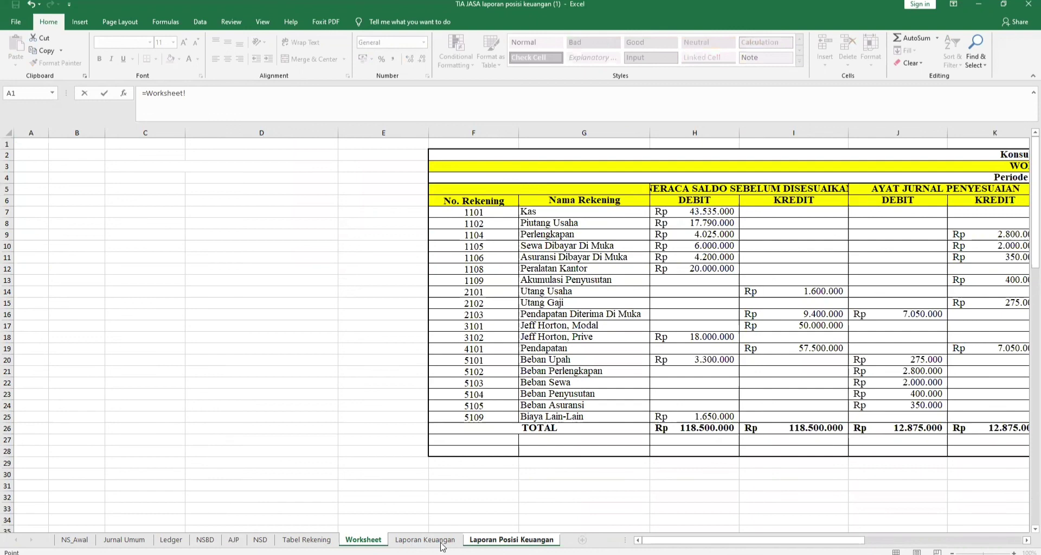
click(509, 540)
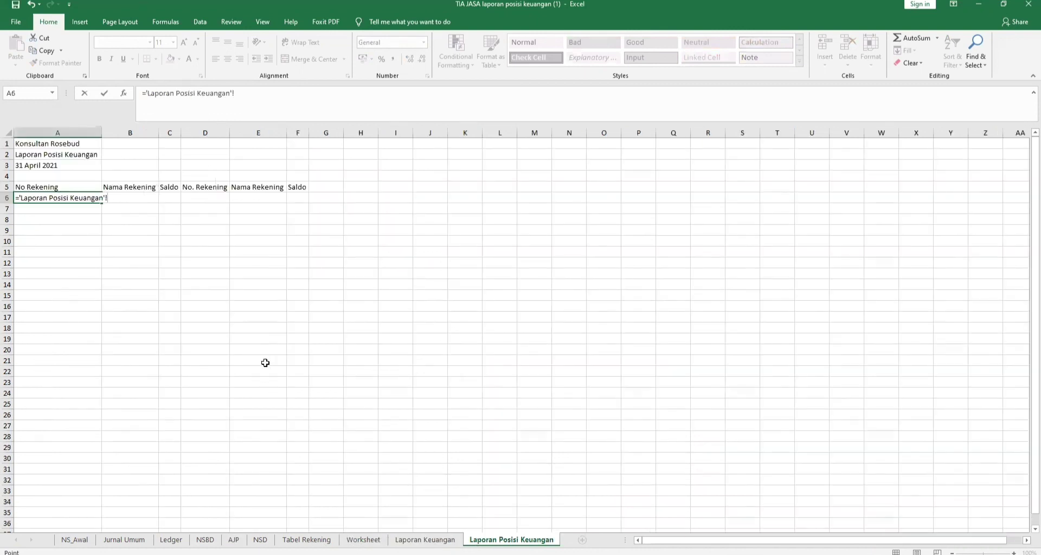
key(BackSpace)
key(BackSpace)
key(BackSpace)
key(BackSpace)
key(BackSpace)
key(BackSpace)
key(Escape)
click(425, 540)
click(509, 540)
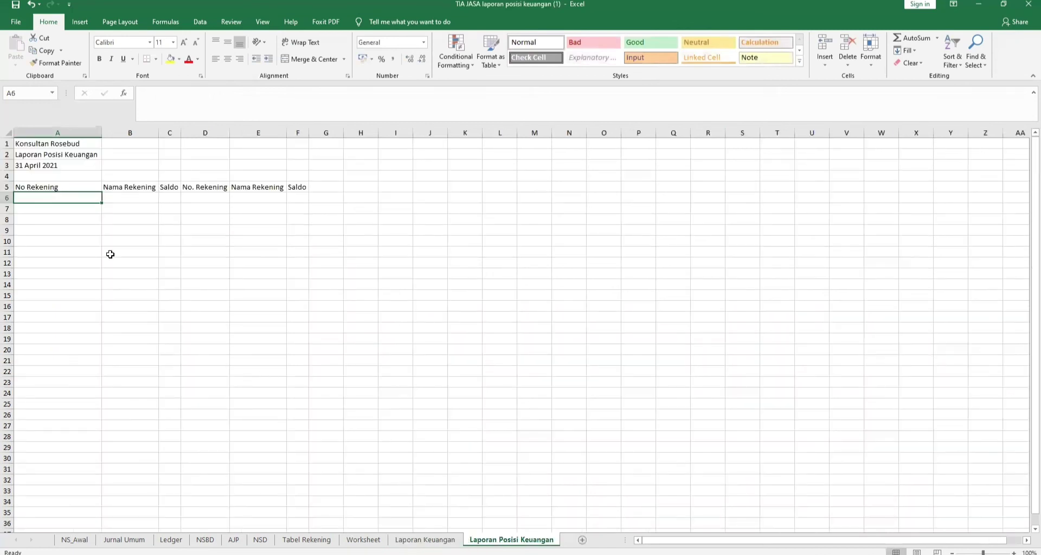
Step: Link cell A6 to the first account number on the Worksheet sheet, cell F7
text(=)
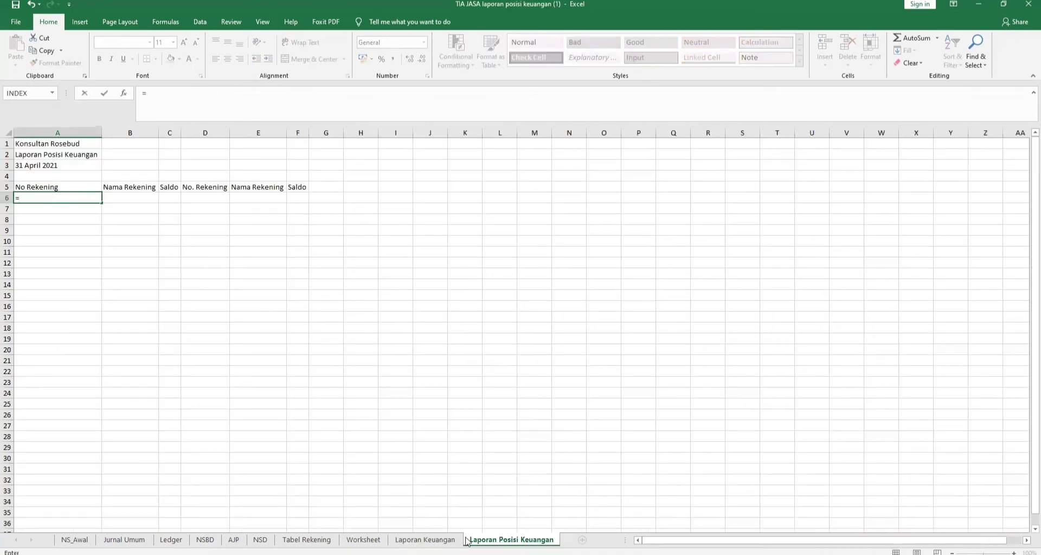
click(451, 541)
click(380, 541)
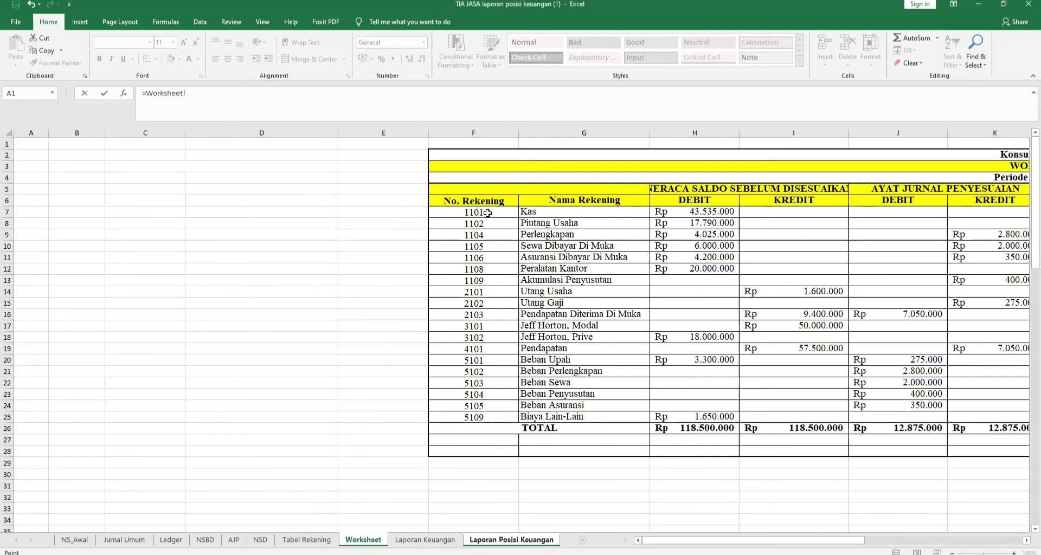
click(488, 213)
key(Return)
Step: Fill the account number link down column A to A12 and clear the surplus entries in A13 and A14
click(97, 202)
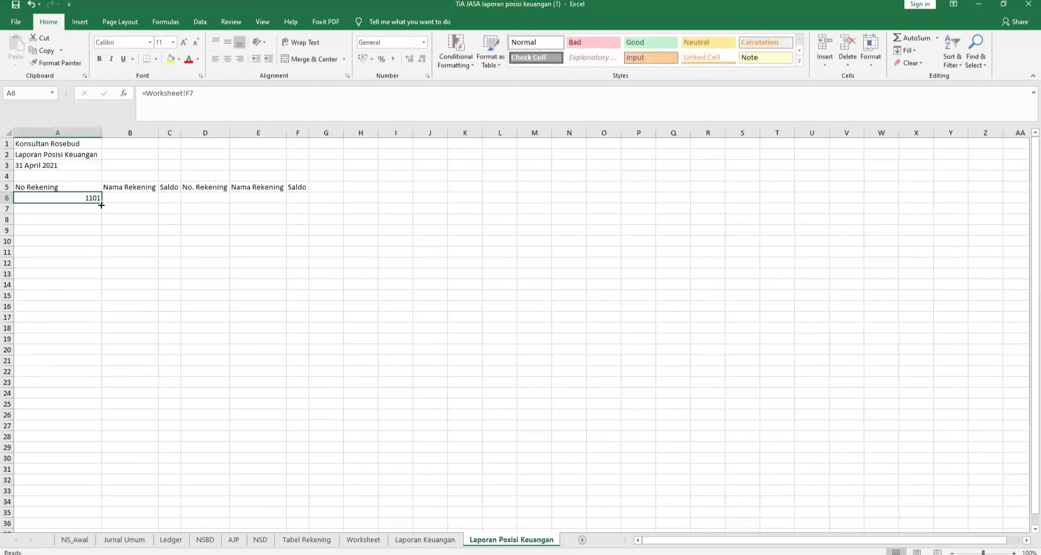
drag(101, 202, 101, 290)
key(ctrl+z)
click(49, 309)
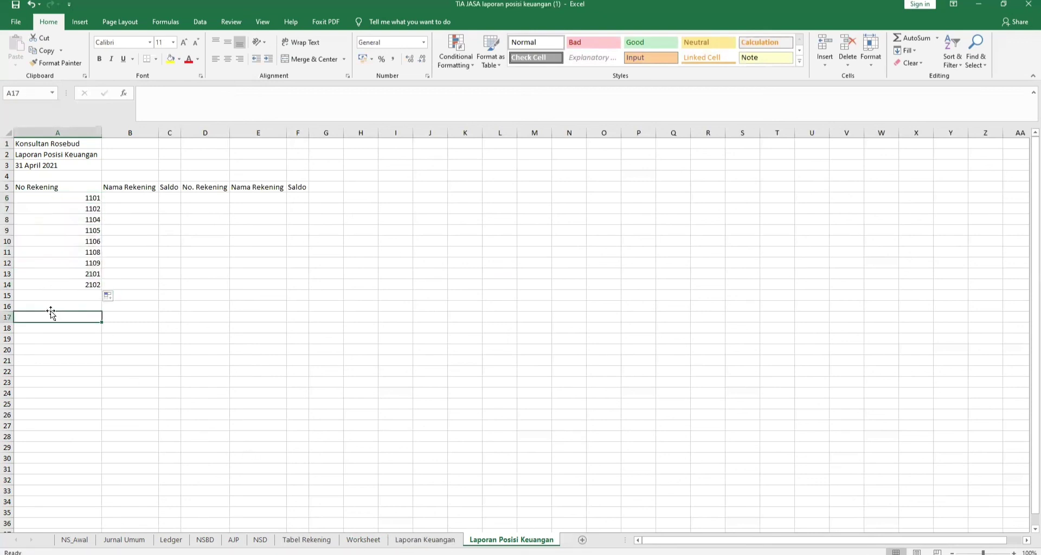
click(79, 282)
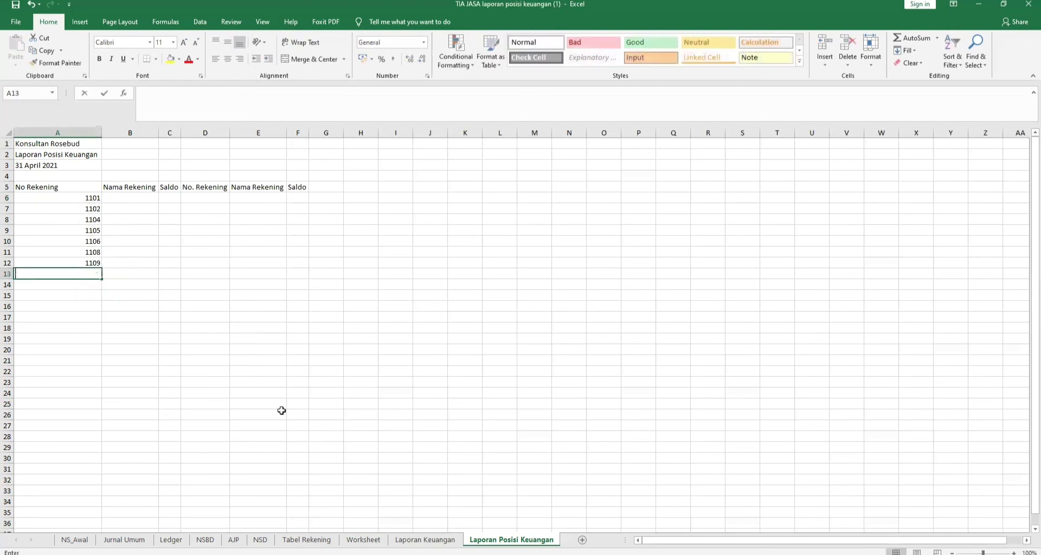
Step: Start an INDEX formula in B6 with the account names in B34:B40 as its array
click(457, 540)
click(491, 541)
click(169, 210)
click(136, 209)
click(135, 200)
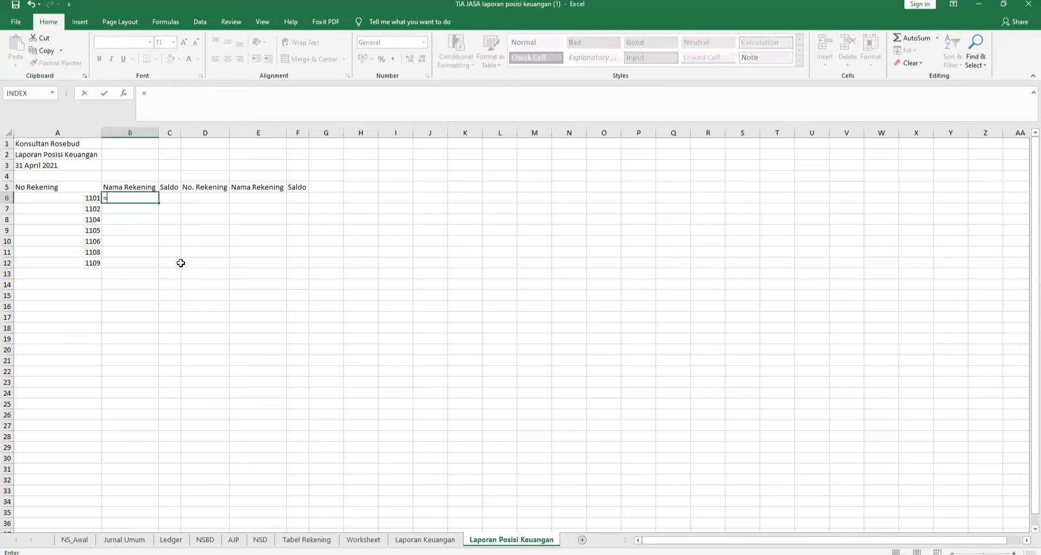
text(=INDEX()
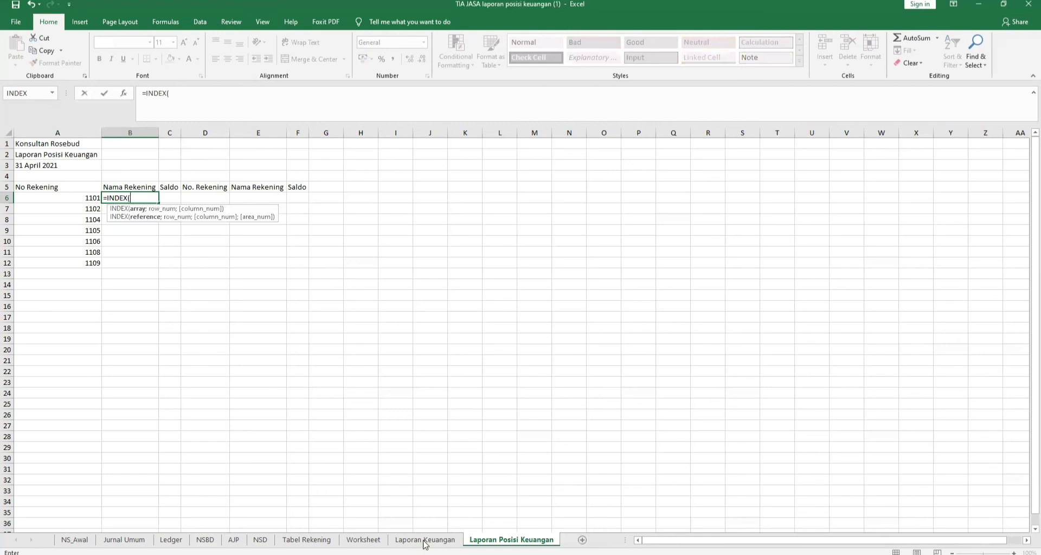
click(425, 540)
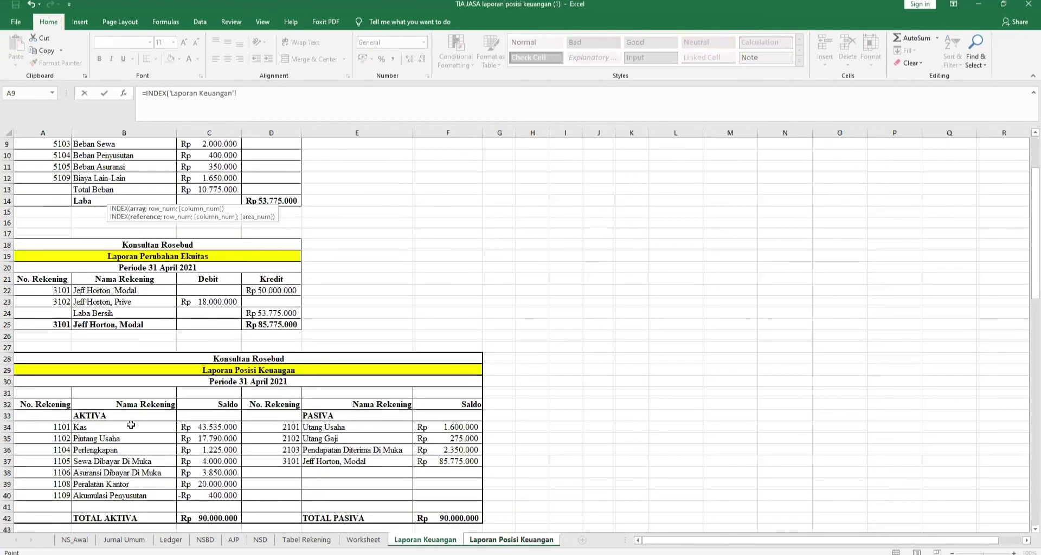
drag(131, 430, 135, 494)
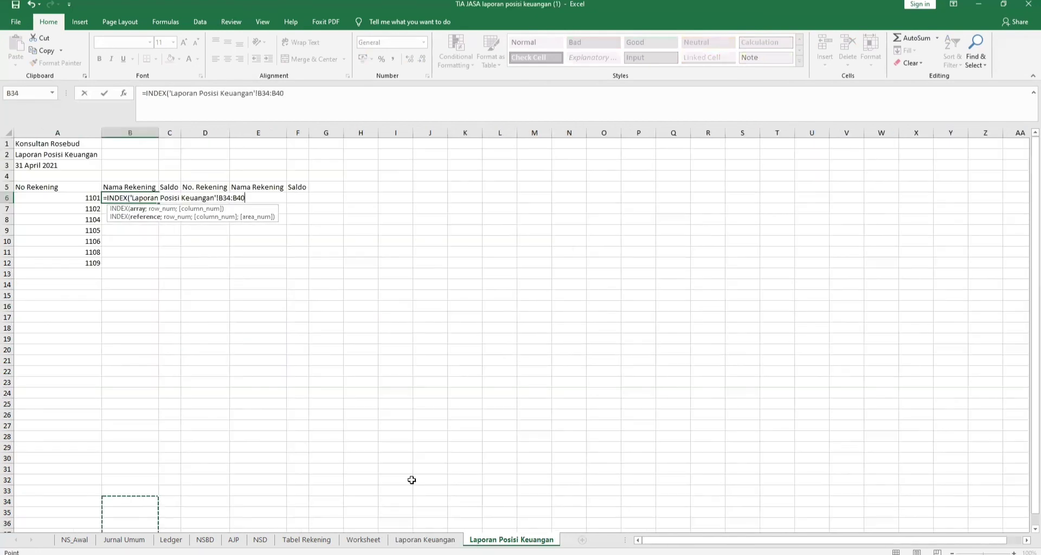
key(ctrl+Page_Down)
text(;)
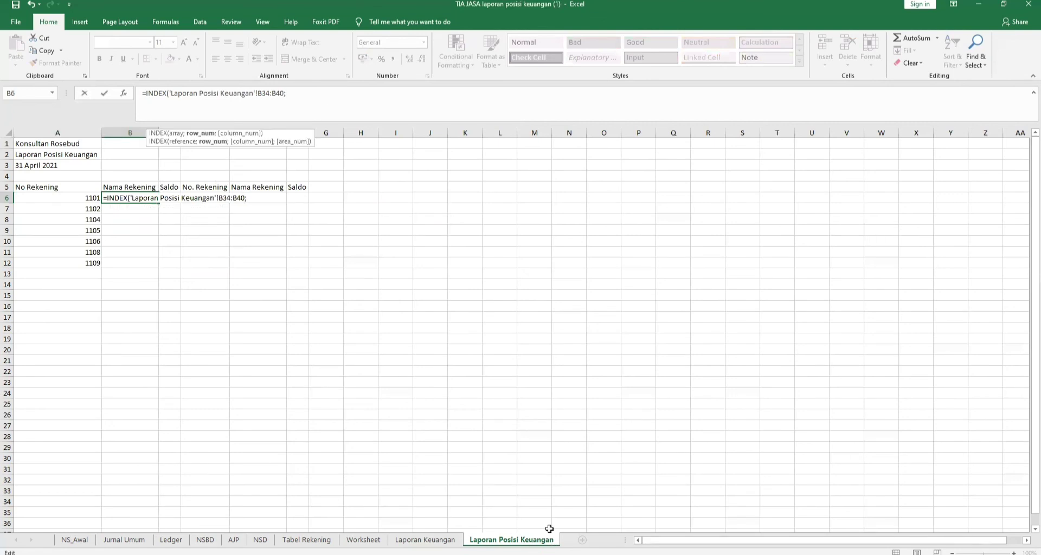
Step: Complete the B6 formula with a MATCH of A6 against 'Laporan Keuangan'!A34:A40, using match type 0
text(MATCH)
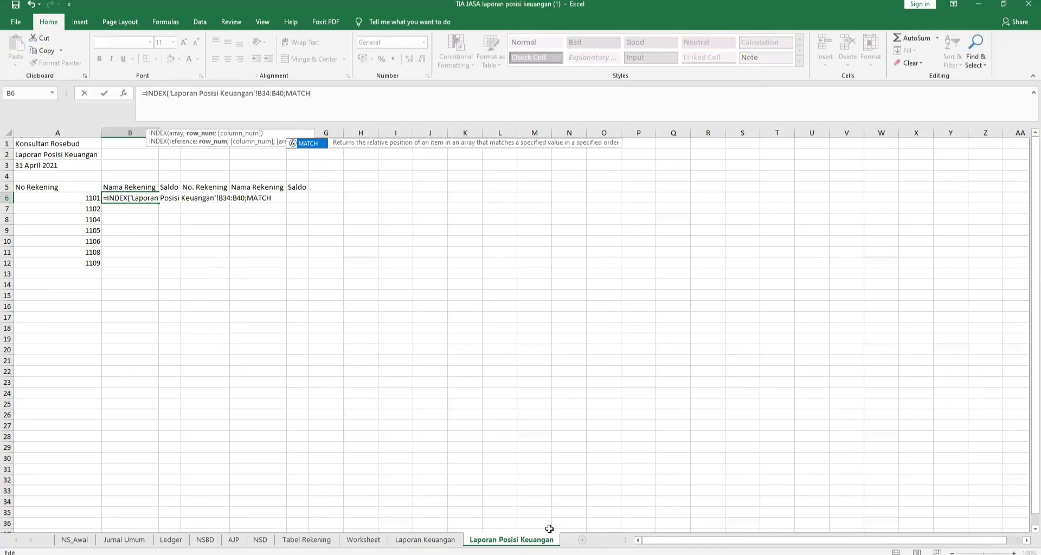
text(()
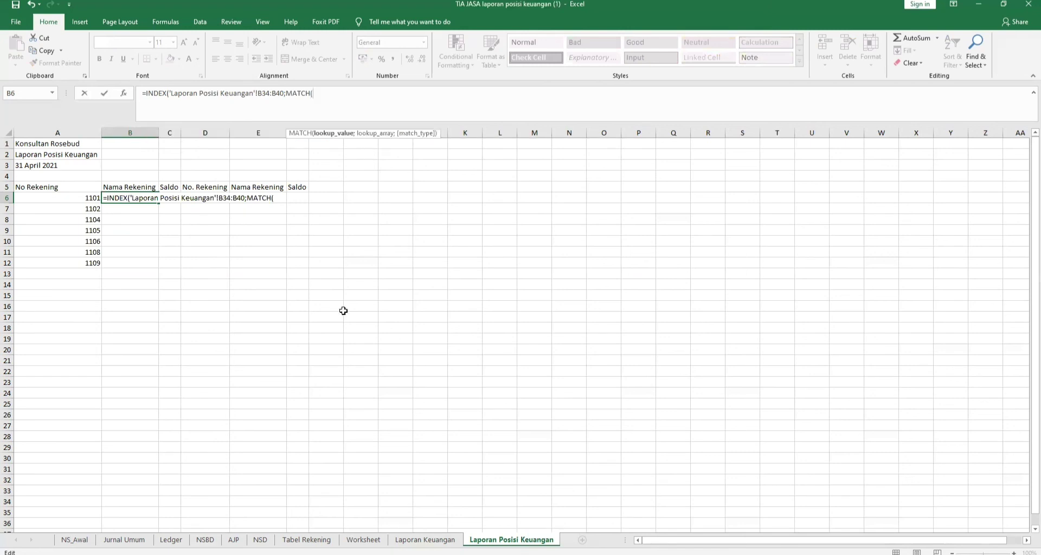
click(79, 199)
text(;)
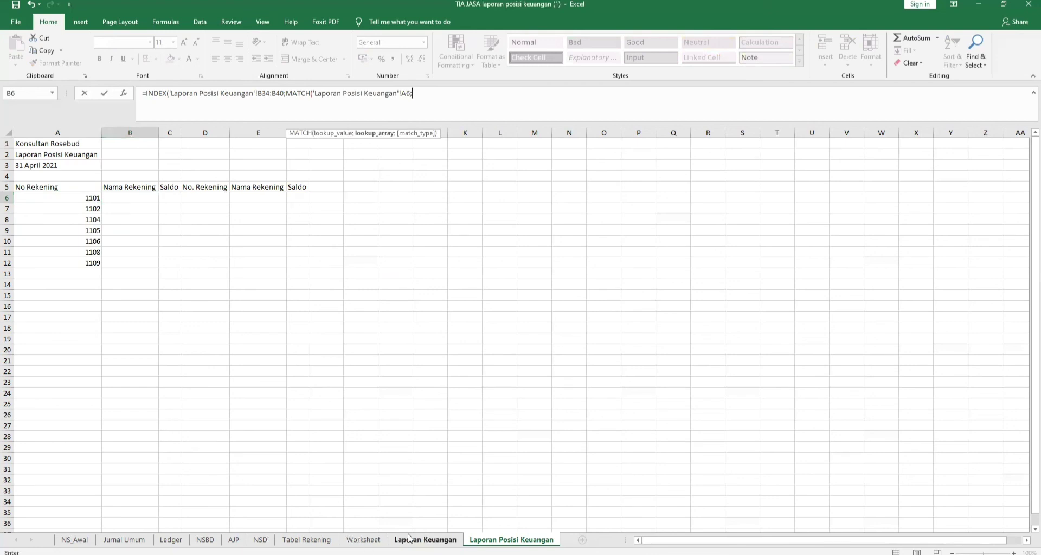
click(425, 539)
click(50, 427)
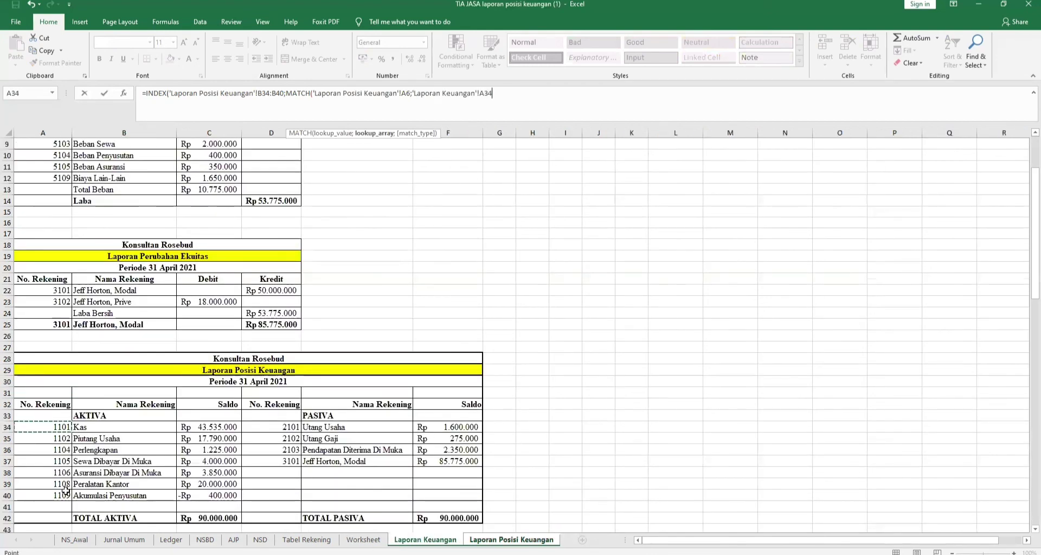
text(:A4)
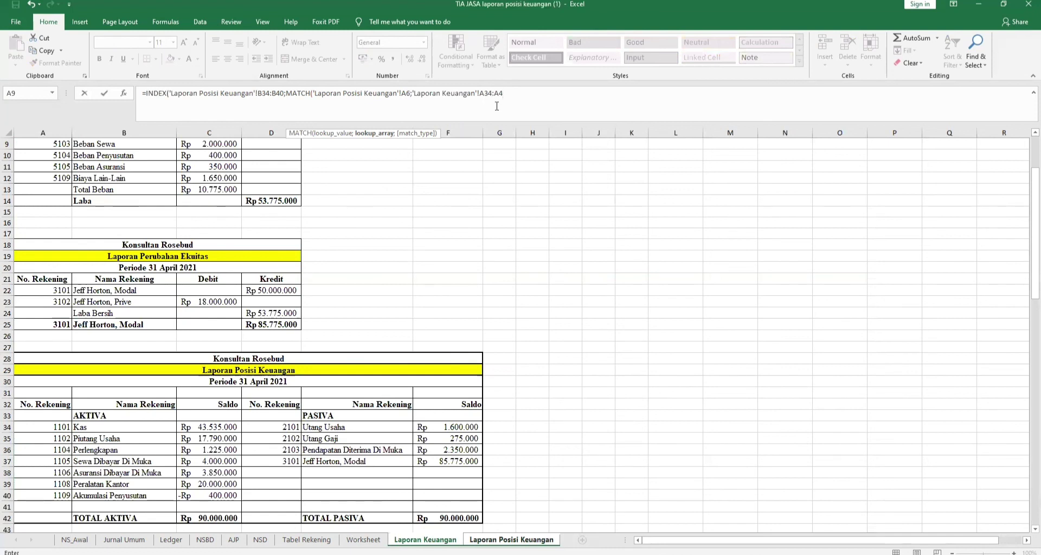
text(0;)
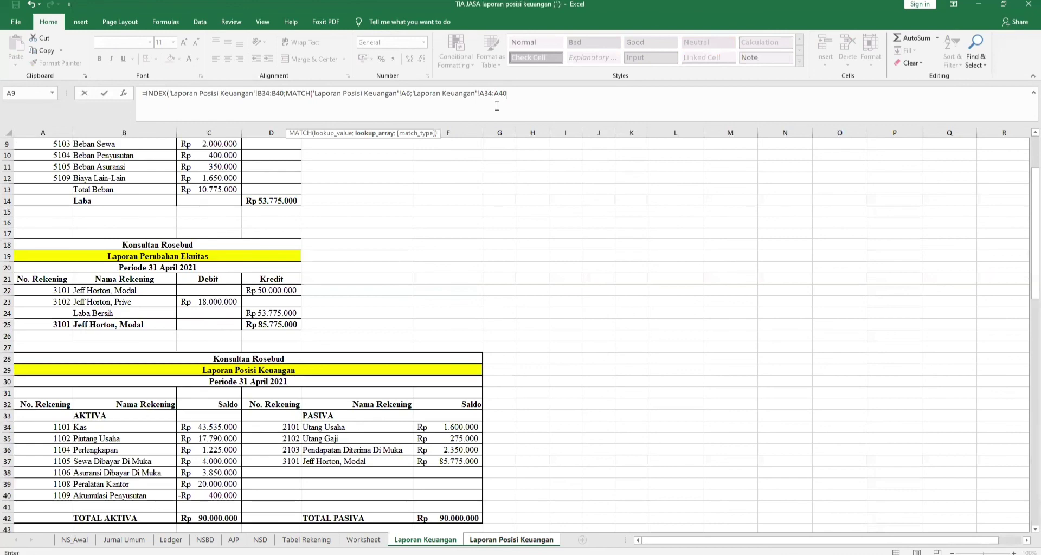
text(0)
key(Return)
Step: Correct the INDEX array in B6 to reference 'Laporan Keuangan'!B34:B40 instead of the Laporan Posisi Keuangan sheet
click(131, 198)
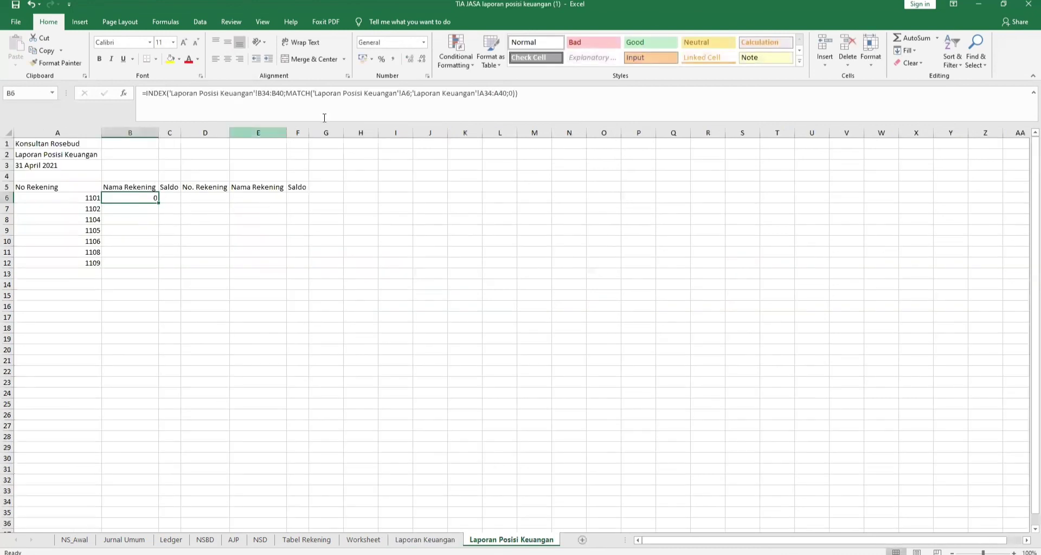
double_click(130, 198)
key(End)
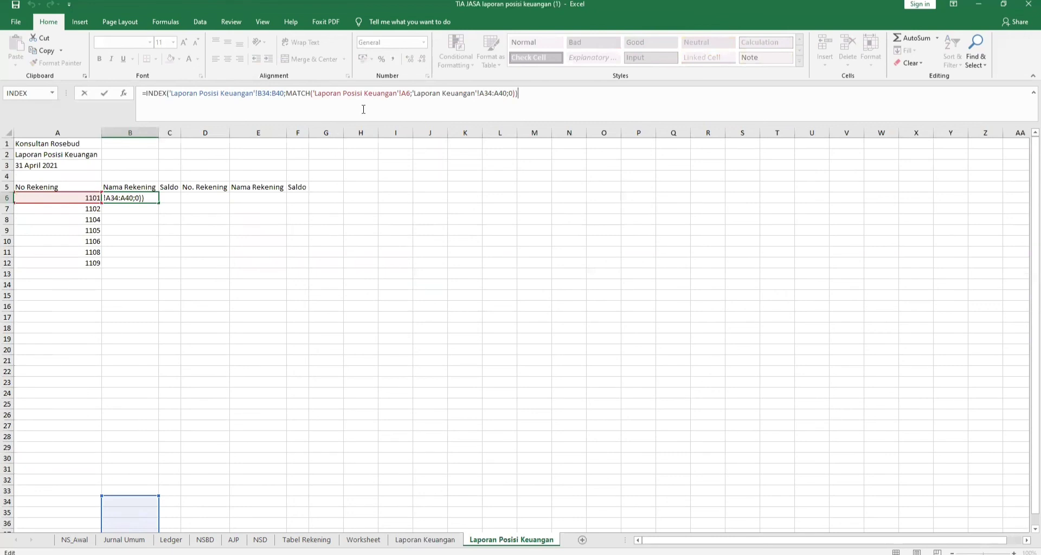
click(411, 95)
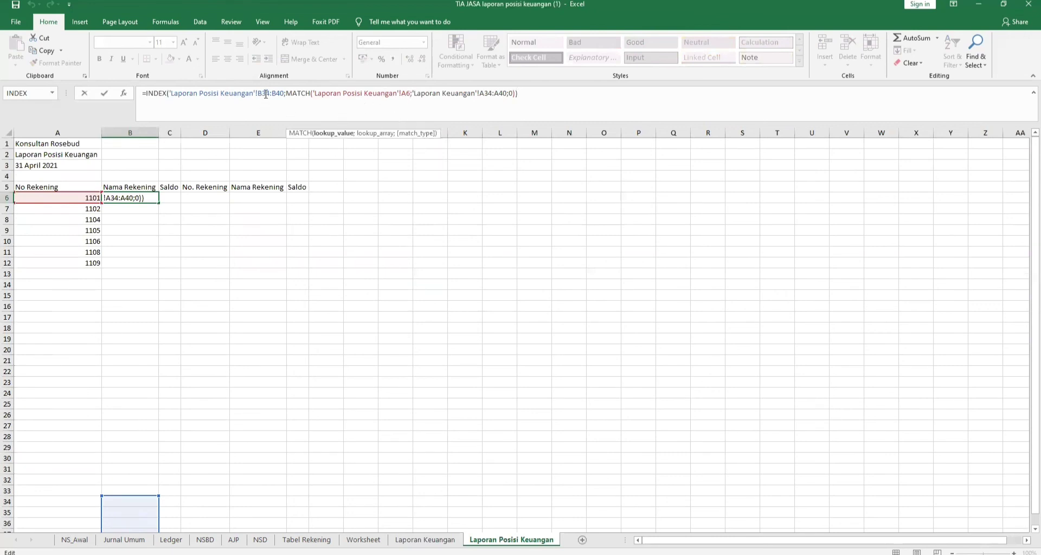
click(283, 95)
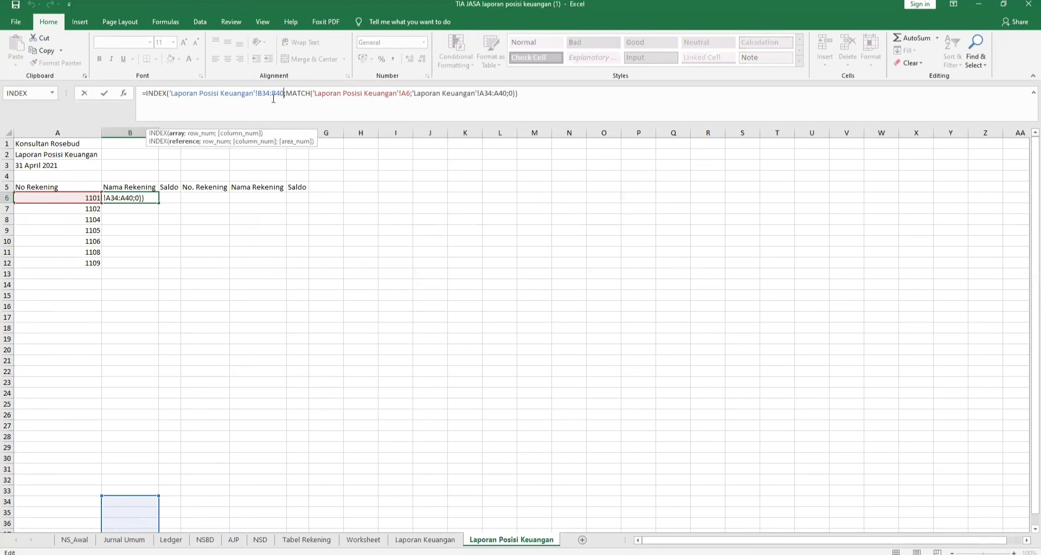
key(BackSpace)
key(BackSpace)
key(BackSpace)
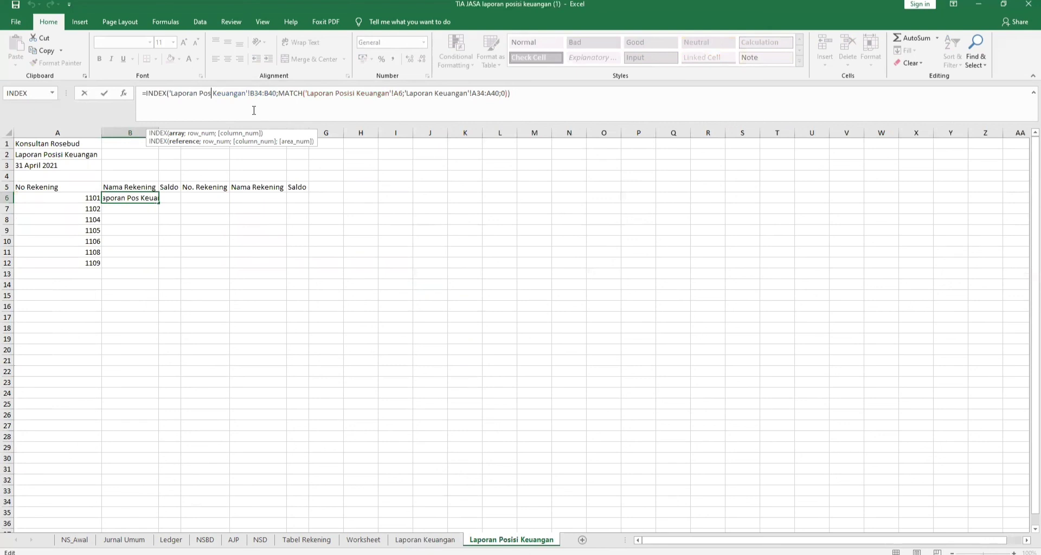
key(BackSpace)
key(BackSpace)
key(BackSpace)
key(BackSpace)
click(135, 197)
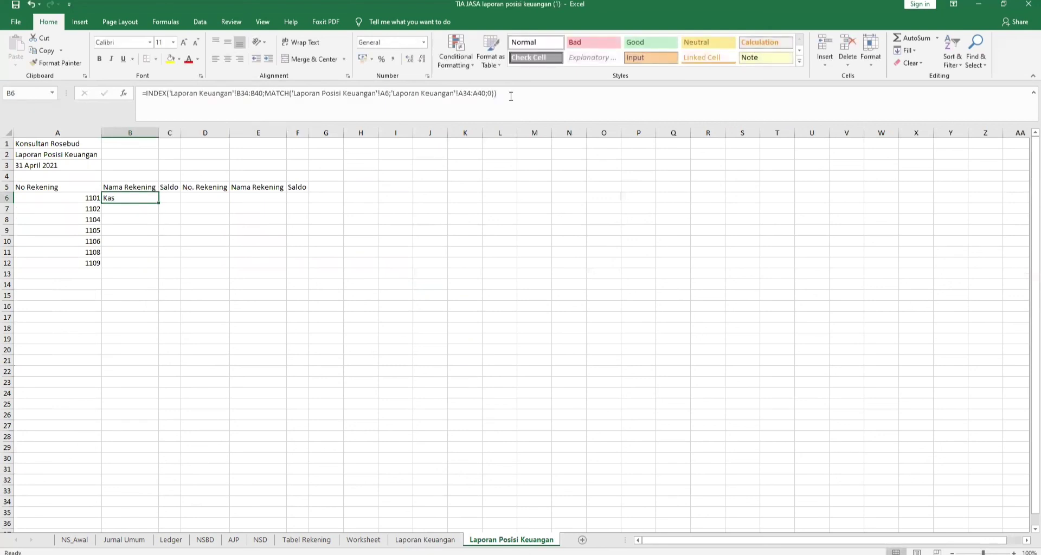
Step: Copy the B6 formula text into B7 and change its lookup reference to A7
drag(510, 96, 121, 90)
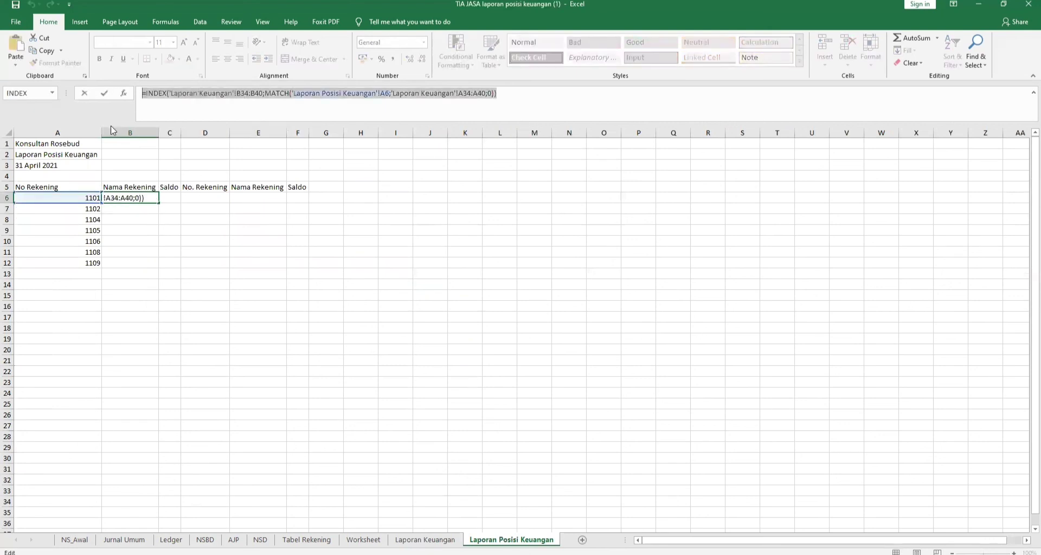
key(ctrl+c)
key(Return)
key(ctrl+v)
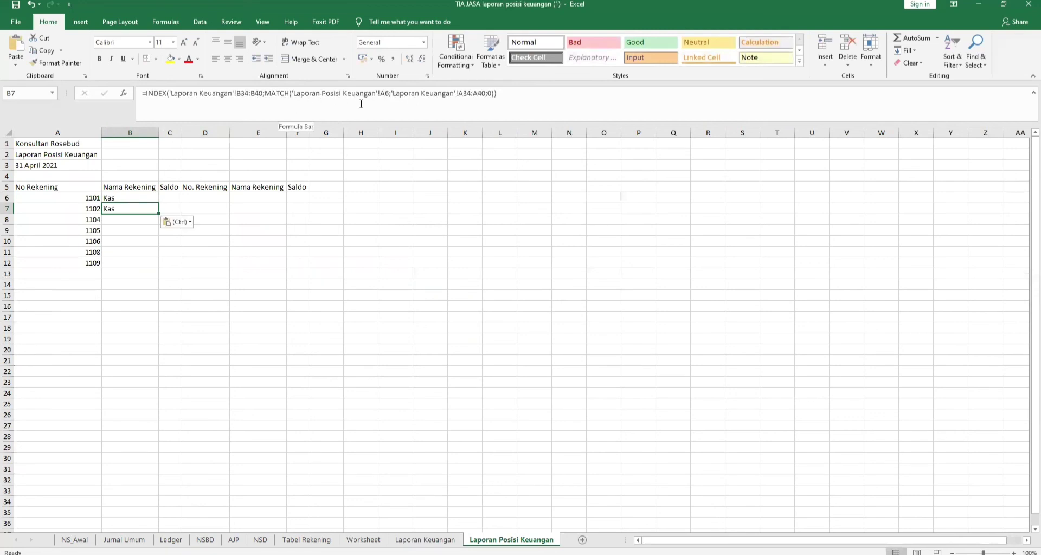
click(388, 100)
click(388, 98)
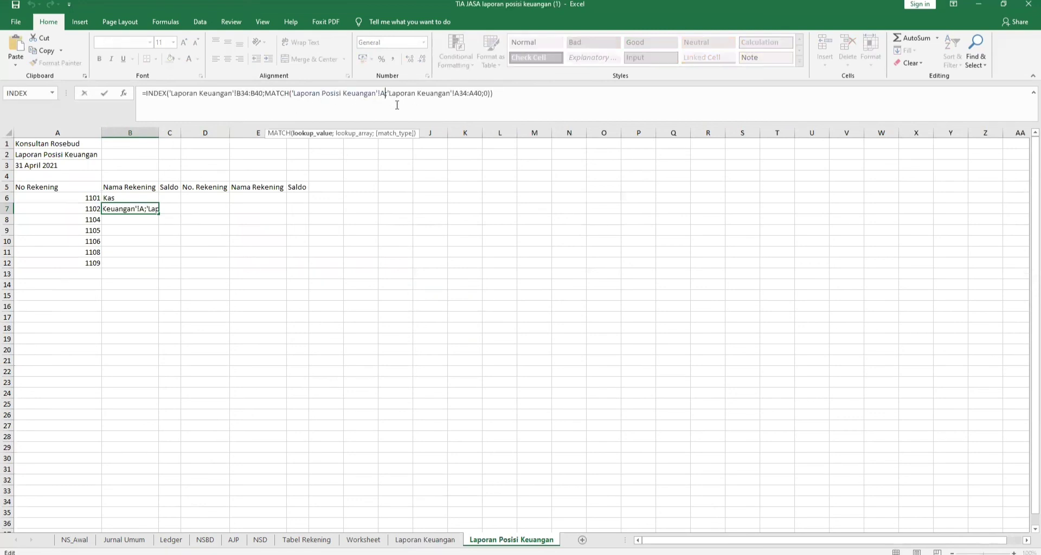
key(BackSpace)
text(7)
key(Return)
Step: Paste the INDEX-MATCH formula into B8 and change its lookup reference to A8
key(ctrl+v)
click(390, 98)
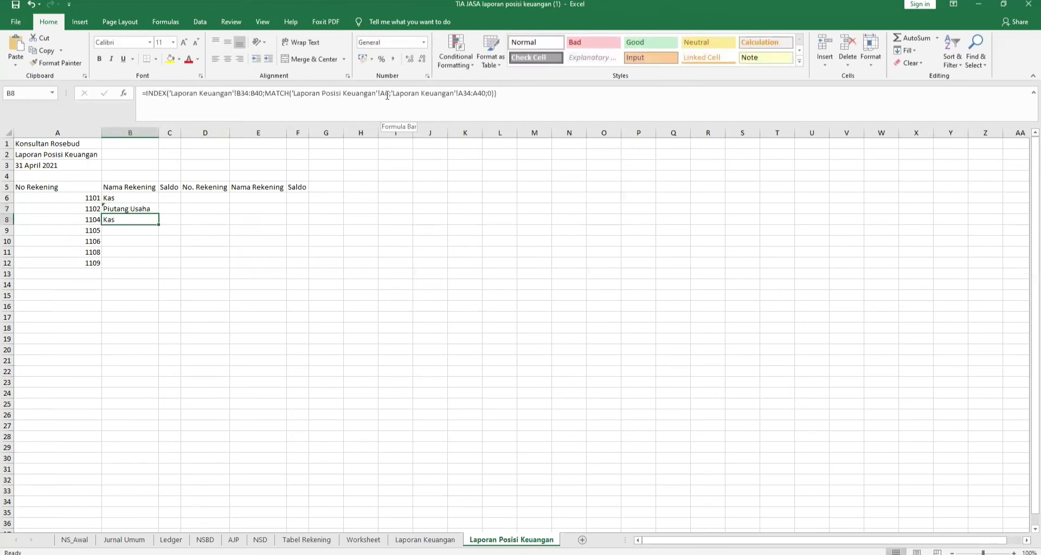
key(BackSpace)
text(8)
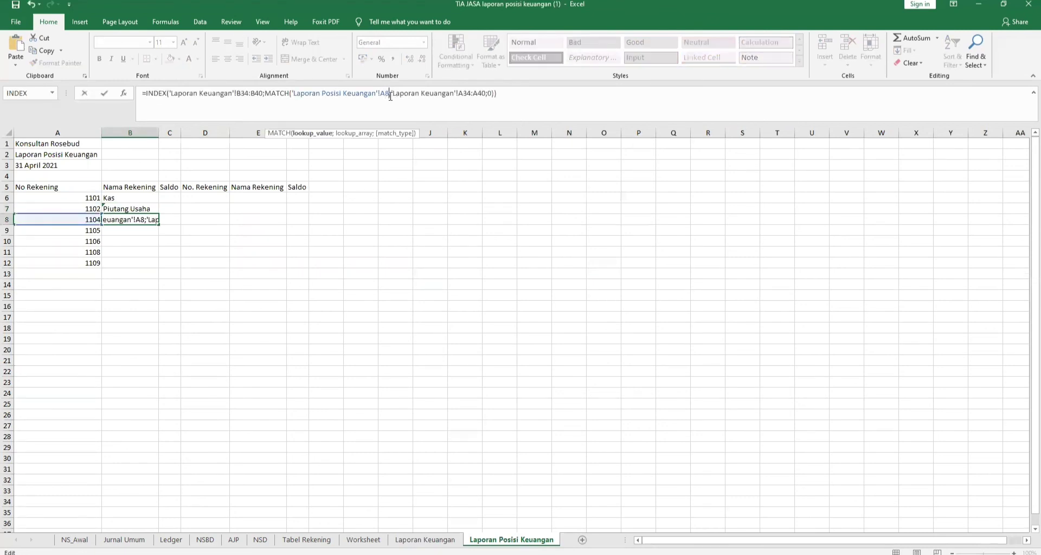
key(Return)
Step: Paste the INDEX-MATCH formula into B9 and change its lookup reference to A9
key(ctrl+v)
click(387, 95)
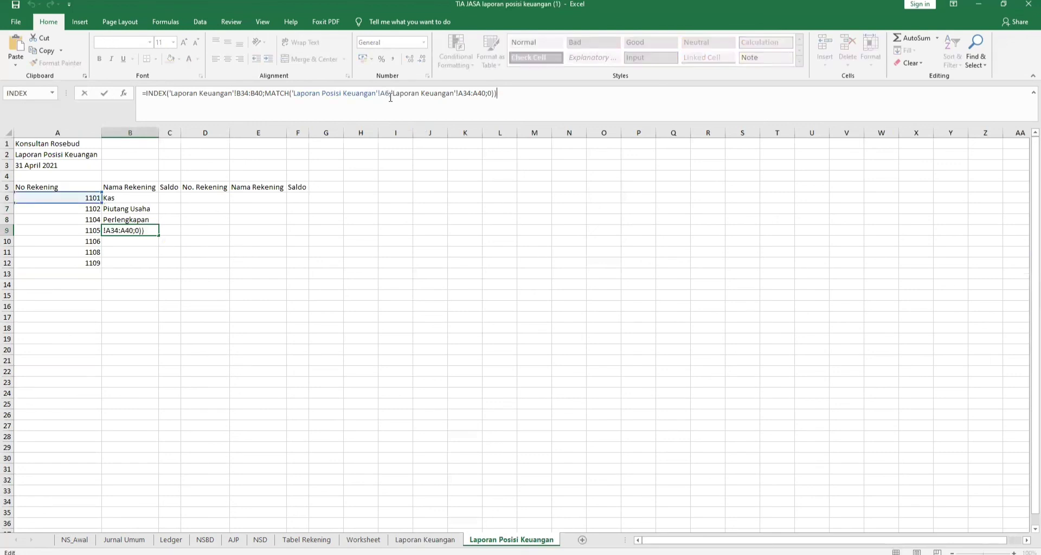
key(BackSpace)
text(9)
key(Return)
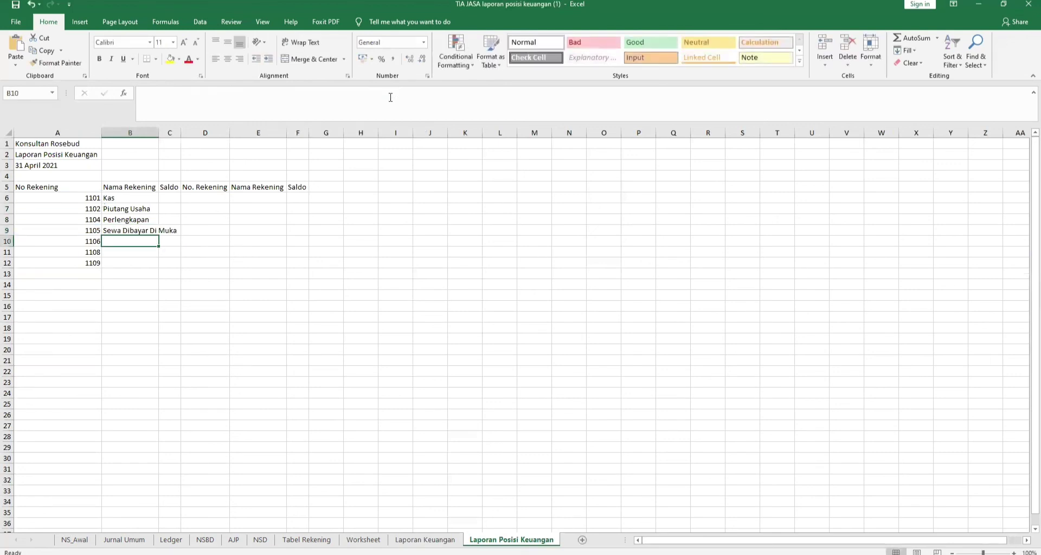
Step: Paste the INDEX-MATCH formula into B10 and change its lookup reference to A10
key(ctrl+v)
click(389, 94)
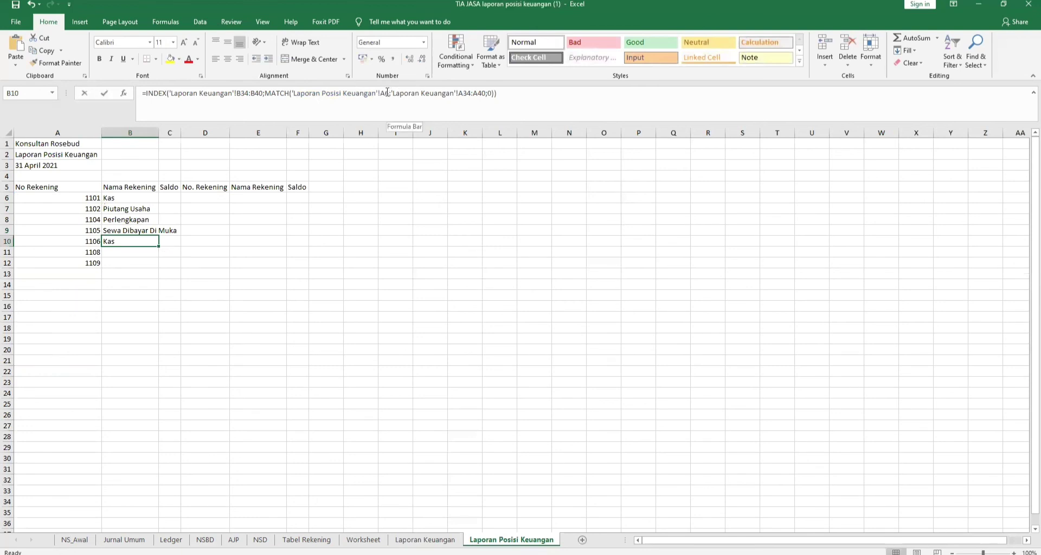
key(BackSpace)
text(10)
key(Return)
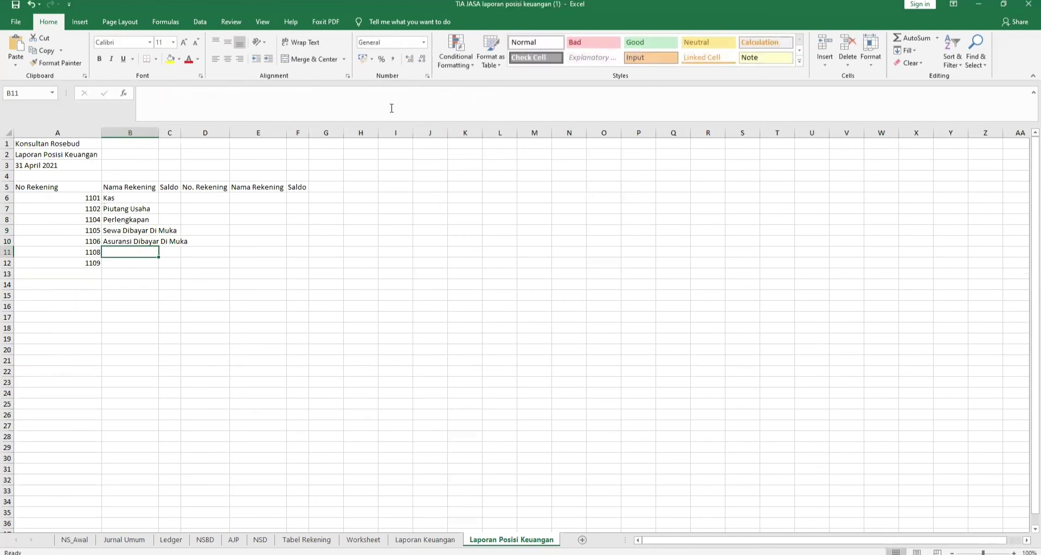
Step: Paste the INDEX-MATCH formula into B11 and change its lookup reference to A11
key(ctrl+v)
click(391, 92)
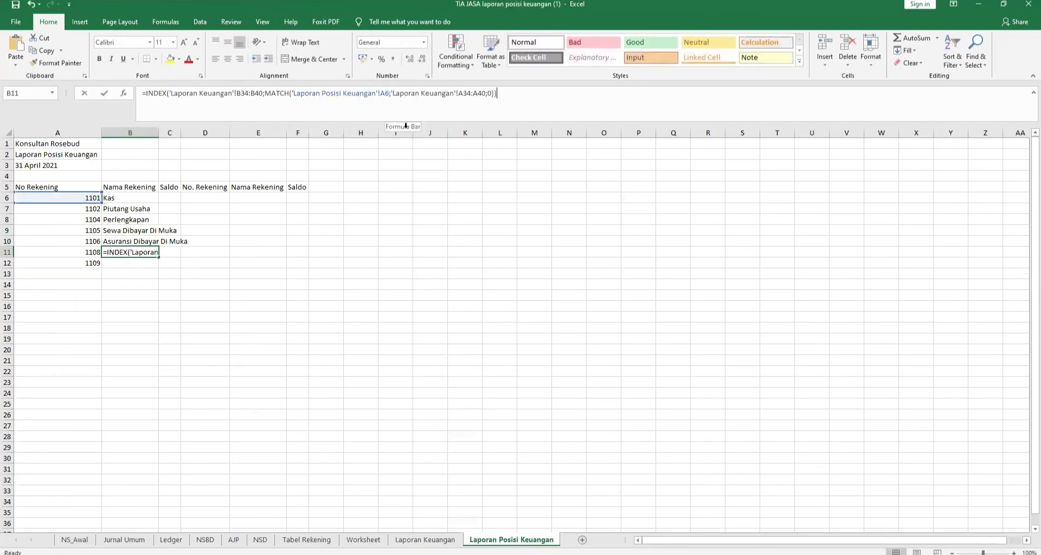
key(BackSpace)
text(10)
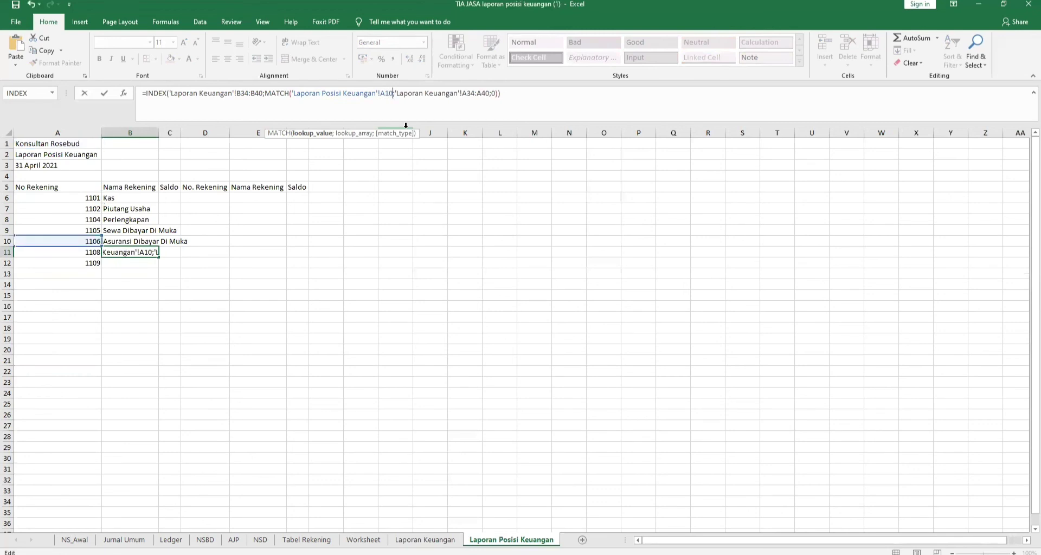
key(BackSpace)
text(1)
key(Return)
Step: Complete B12 with the INDEX-MATCH formula using lookup reference A12 and autofit column B to its contents
text(=INDEX('Laporan Keuangan'!B34:B40;MATCH('Laporan Posisi Keuangan'!A6;'Laporan Keuangan'!A34:A40;0)))
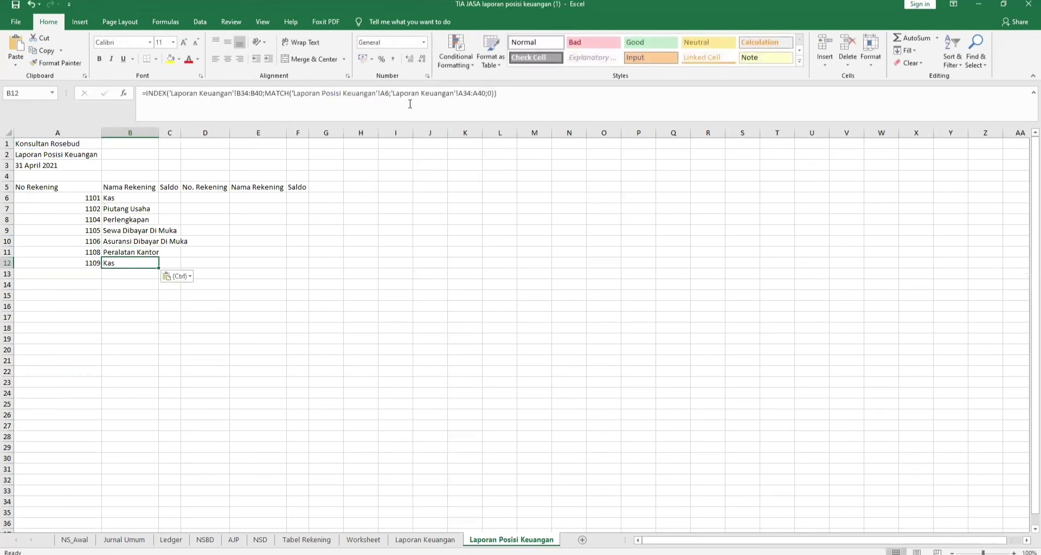
click(386, 93)
key(BackSpace)
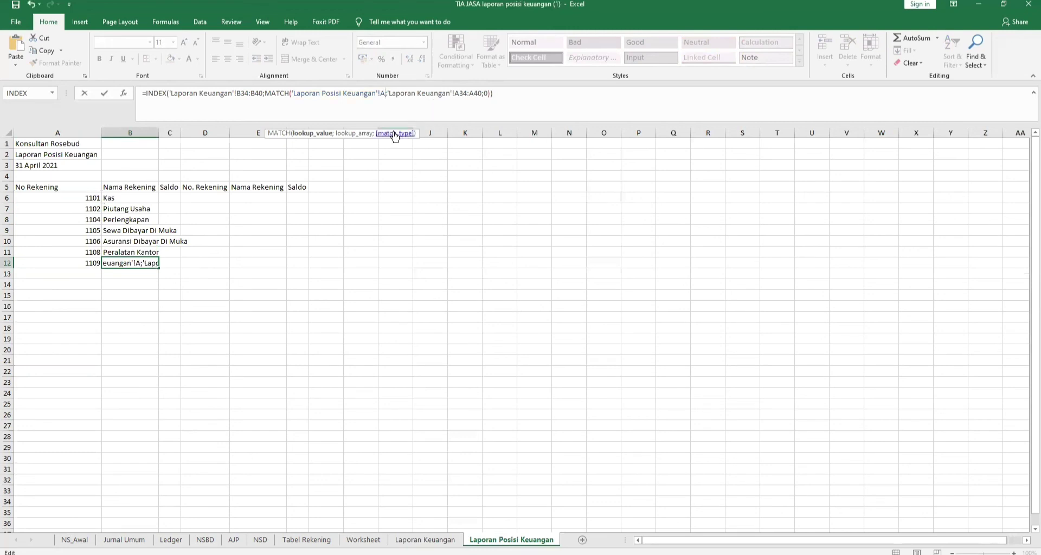
text(2)
text(1)
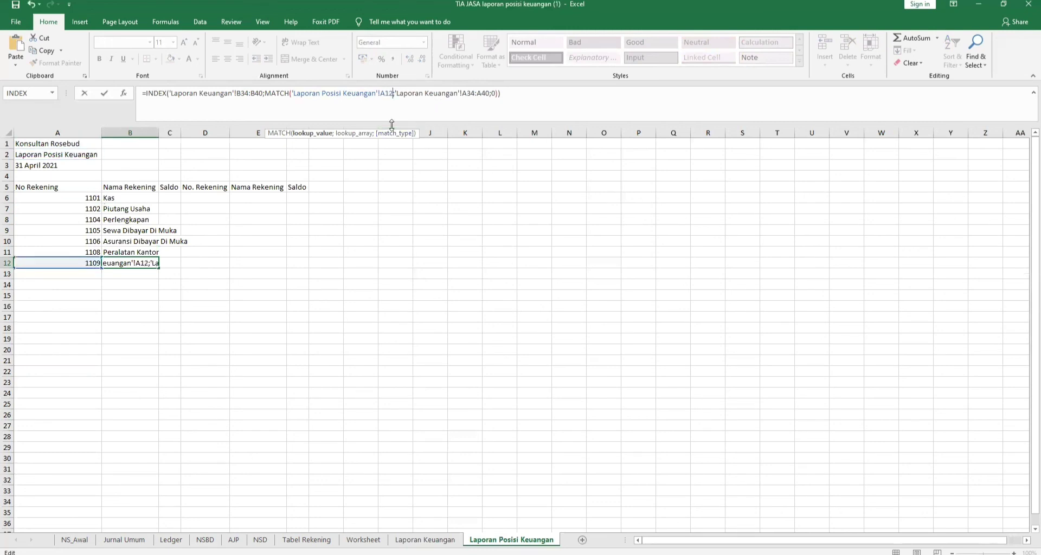
key(Return)
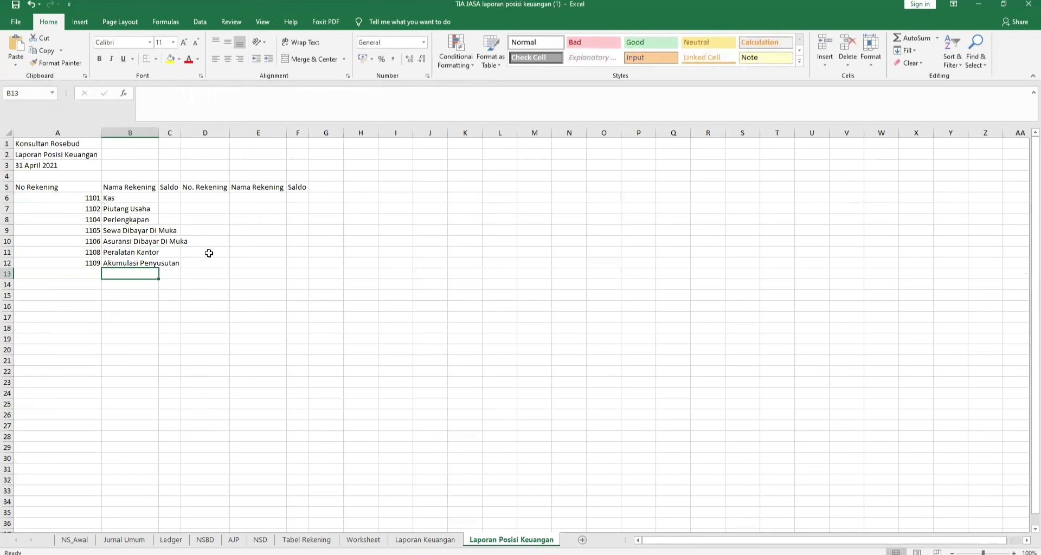
double_click(159, 133)
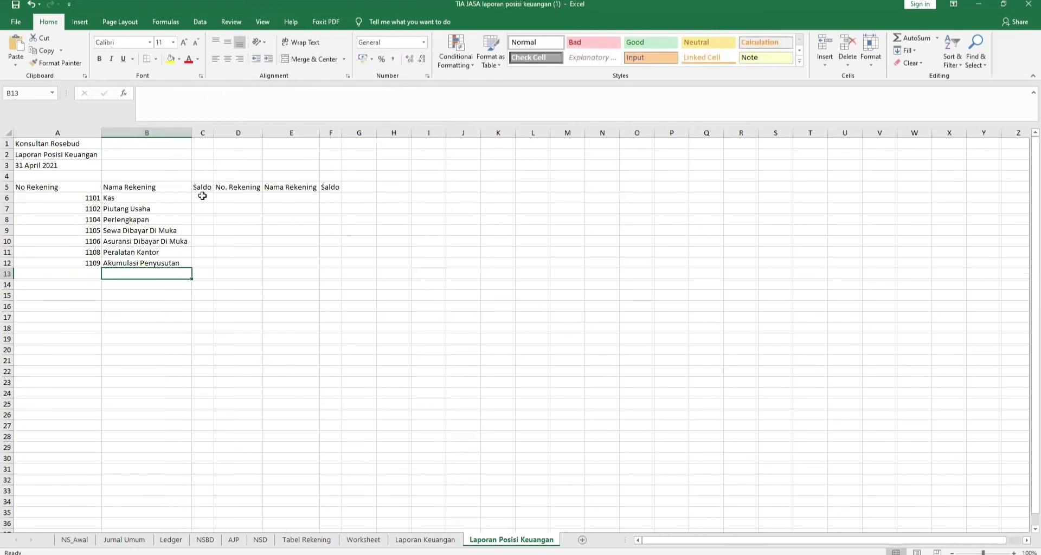
Step: Link the Kas balance in C6 to cell P7 on the Worksheet sheet
click(202, 196)
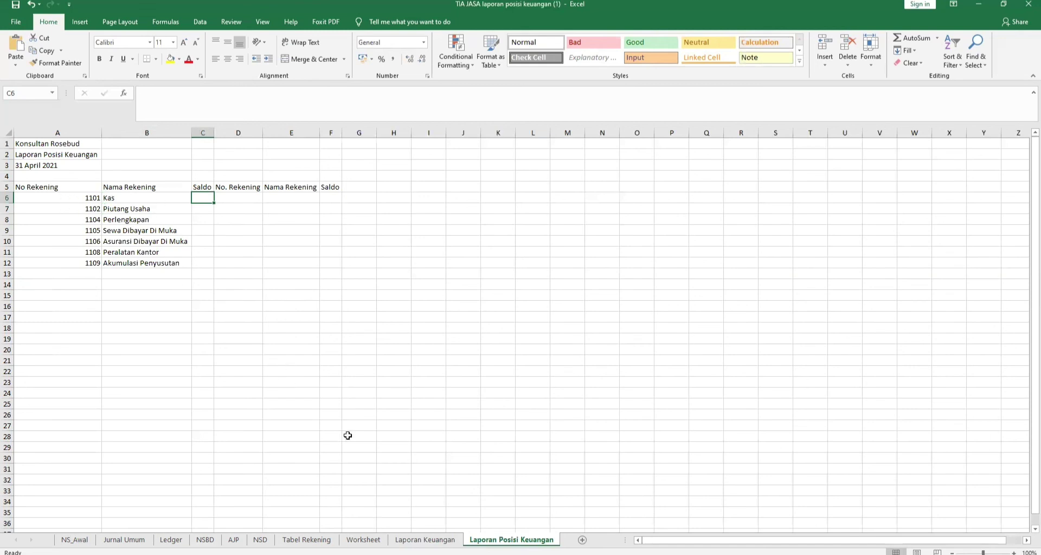
text(=)
click(363, 540)
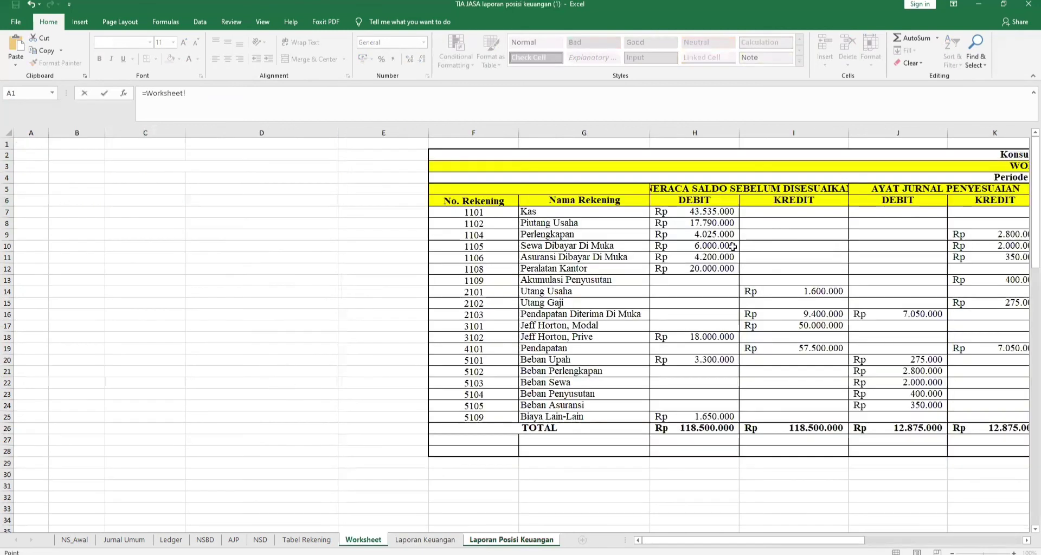
drag(807, 539, 859, 543)
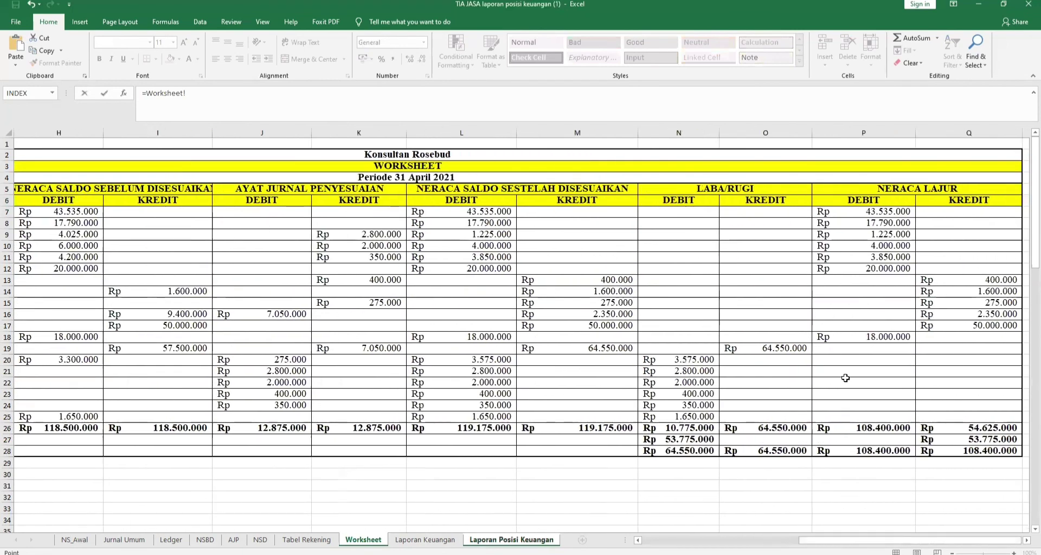
click(865, 213)
key(Return)
Step: Fill the C6 balance link down the Saldo column through C11
click(219, 199)
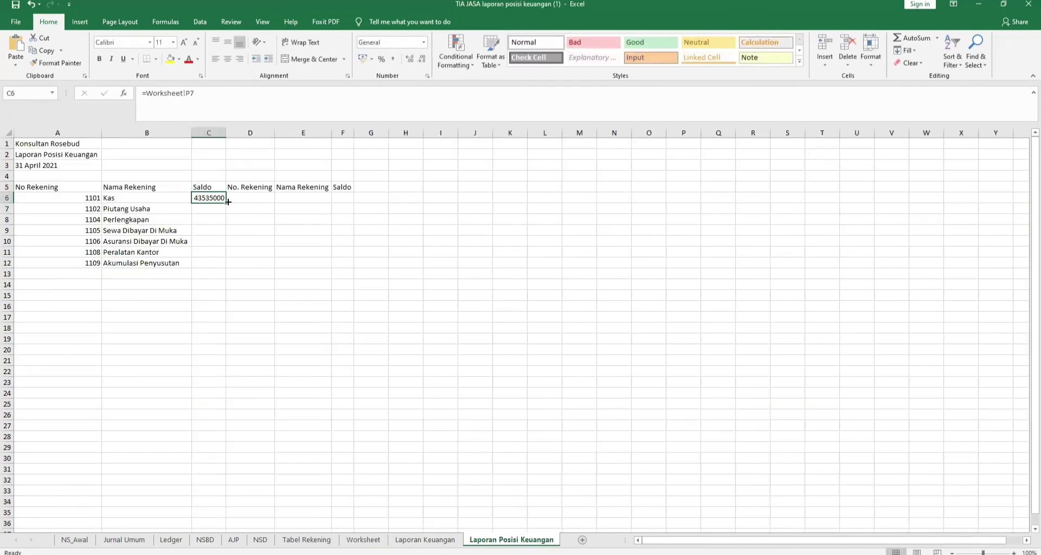
drag(227, 202, 224, 255)
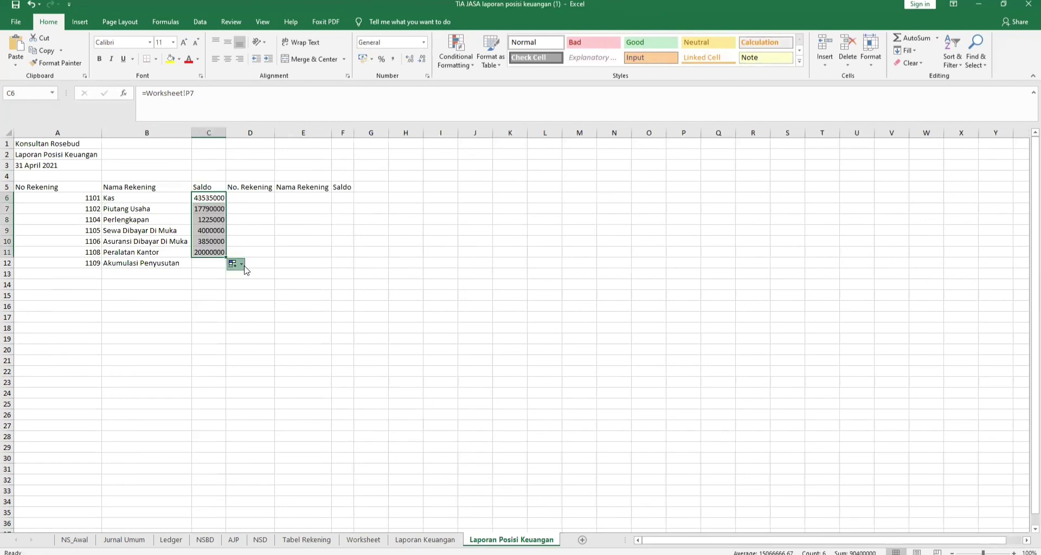
click(237, 264)
click(248, 264)
click(209, 251)
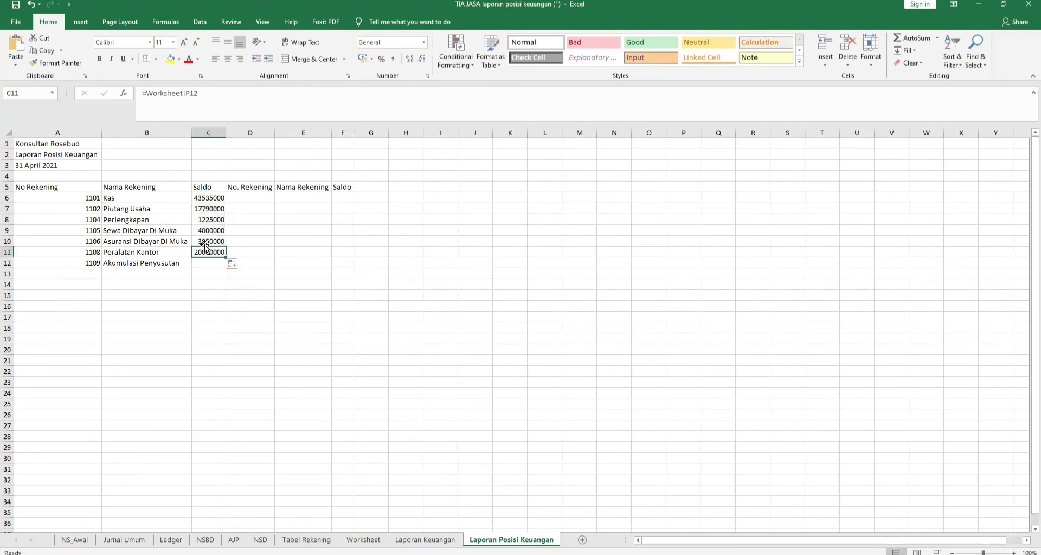
mouse_move(225, 257)
mouse_down()
mouse_move(215, 261)
mouse_move(264, 262)
mouse_move(205, 267)
mouse_move(240, 266)
mouse_up()
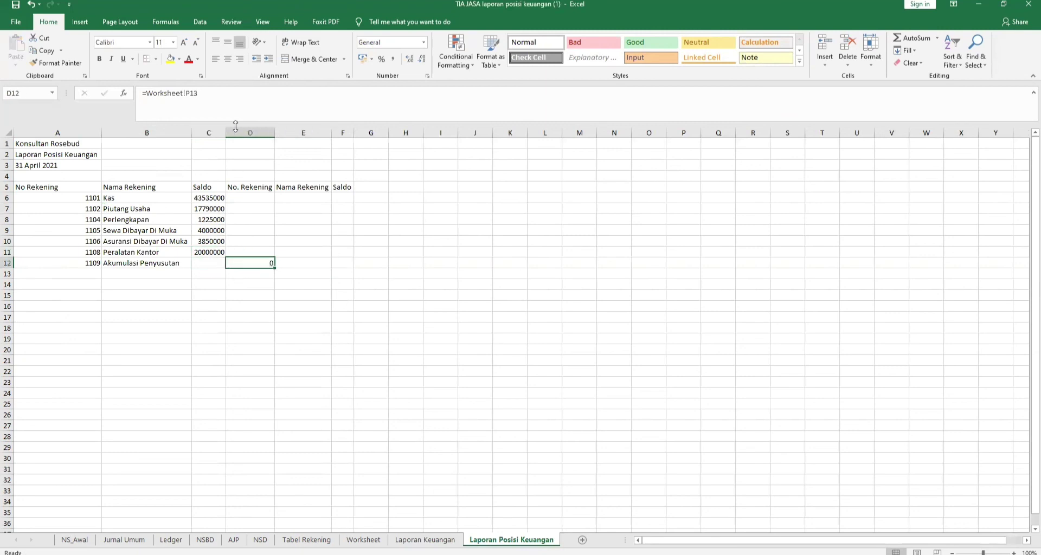
key(F2)
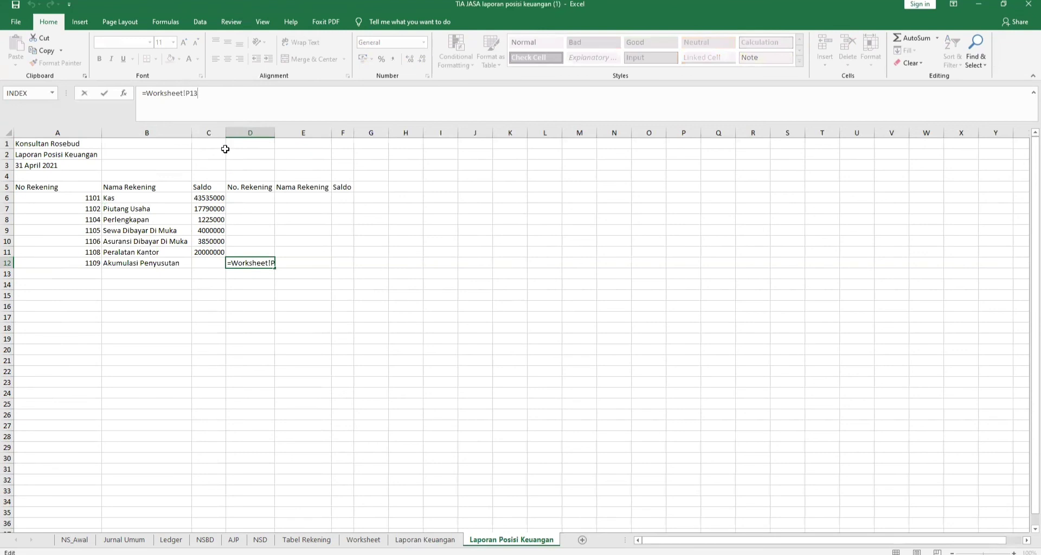
text(=)
key(BackSpace)
key(shift+Home)
key(Escape)
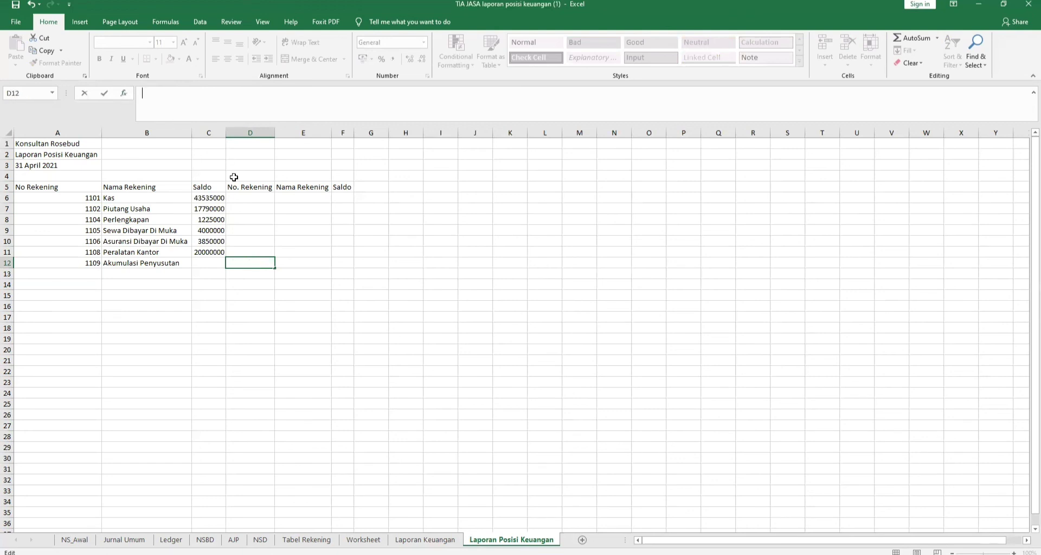
Step: Link the Akumulasi Penyusutan balance in C12 to cell C40 on the Laporan Keuangan sheet
text(=)
click(425, 539)
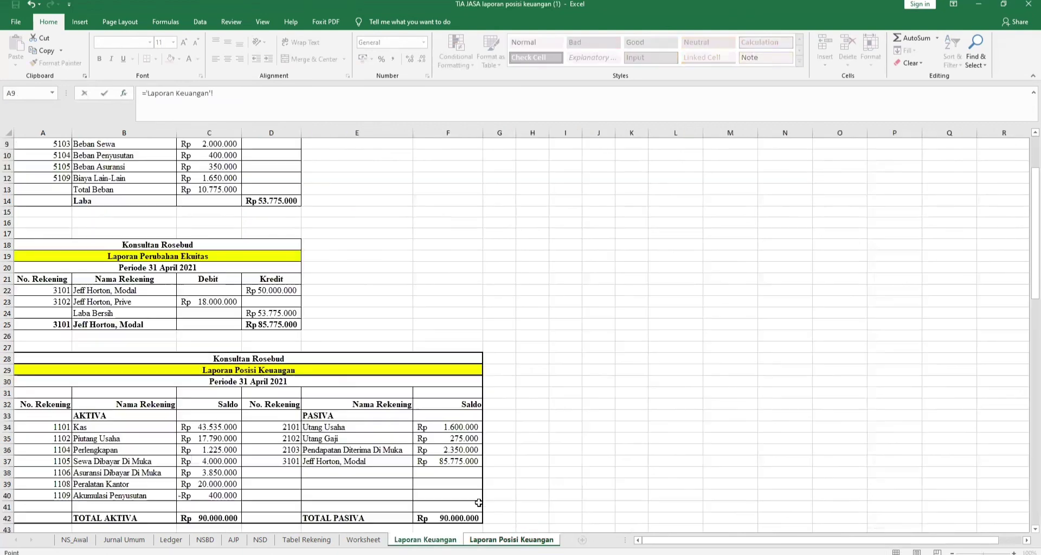
click(221, 495)
key(Return)
click(205, 263)
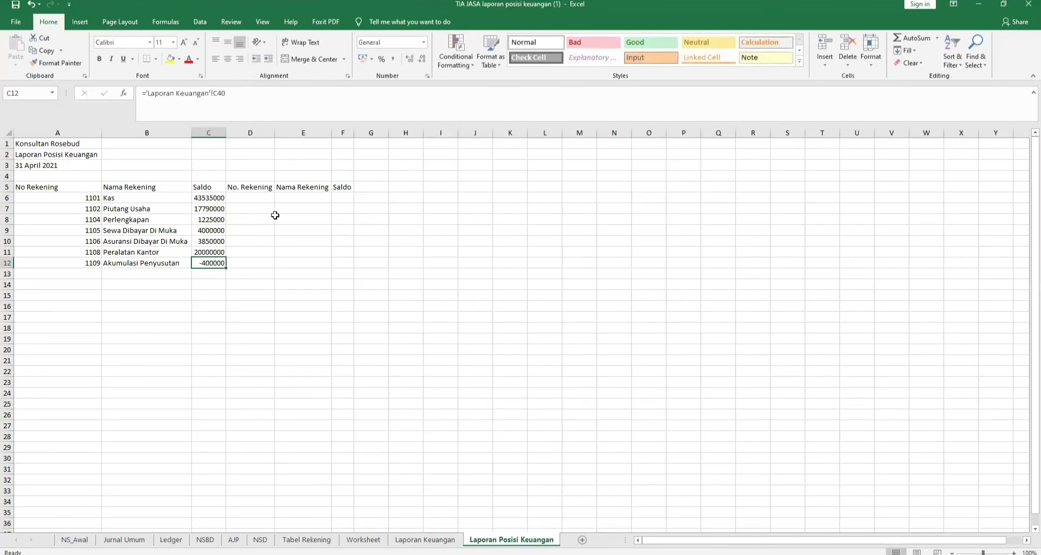
click(258, 200)
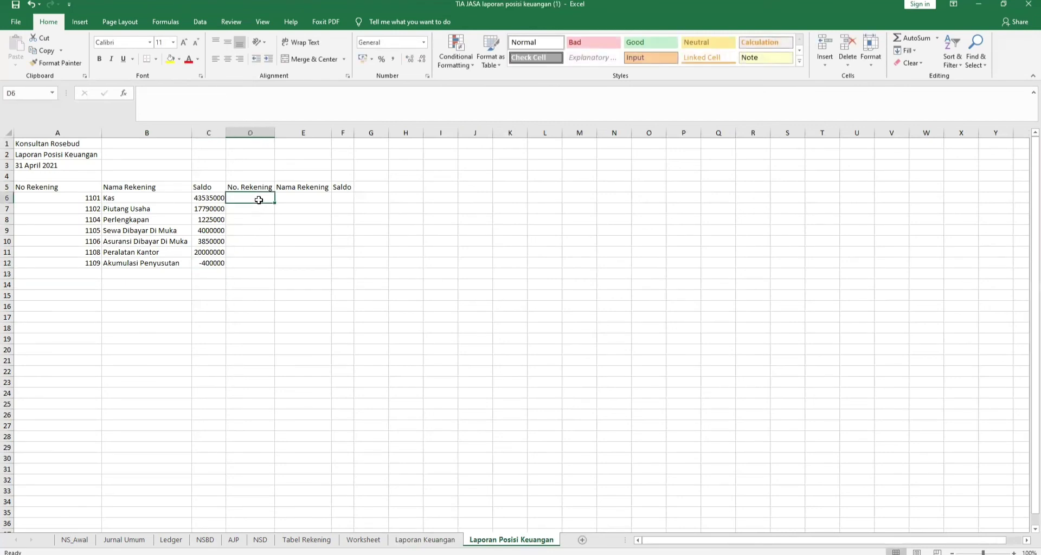
text(=)
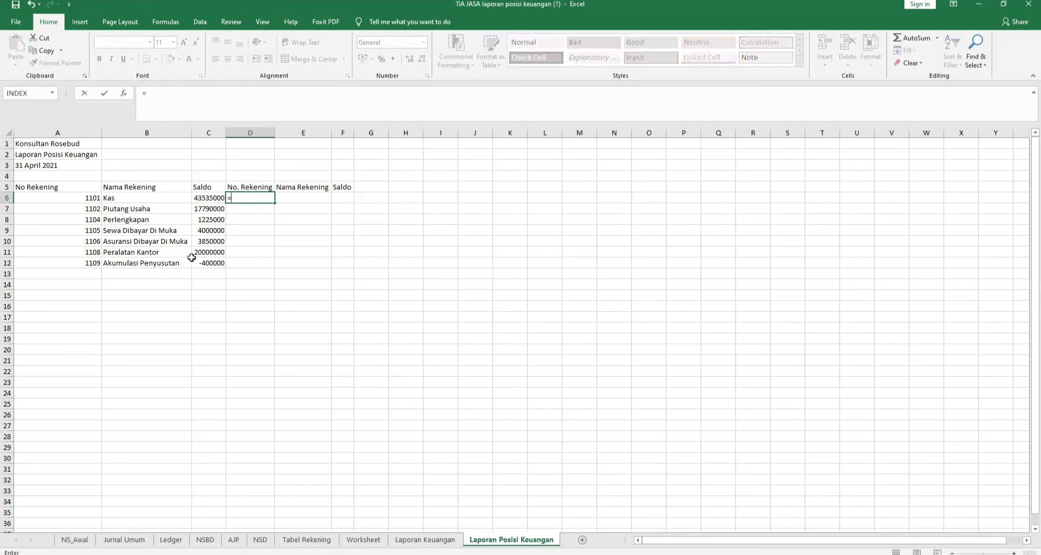
click(374, 542)
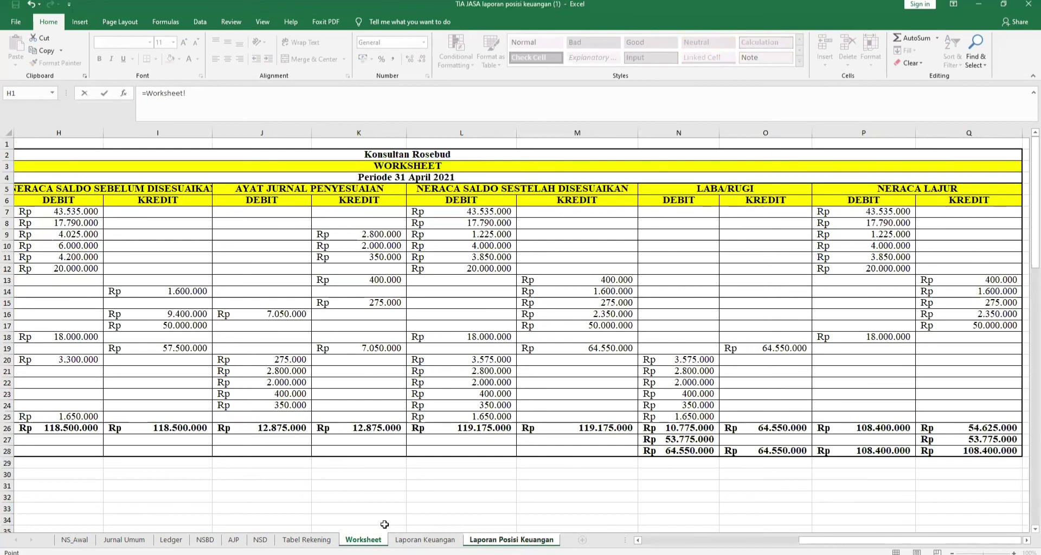
click(970, 279)
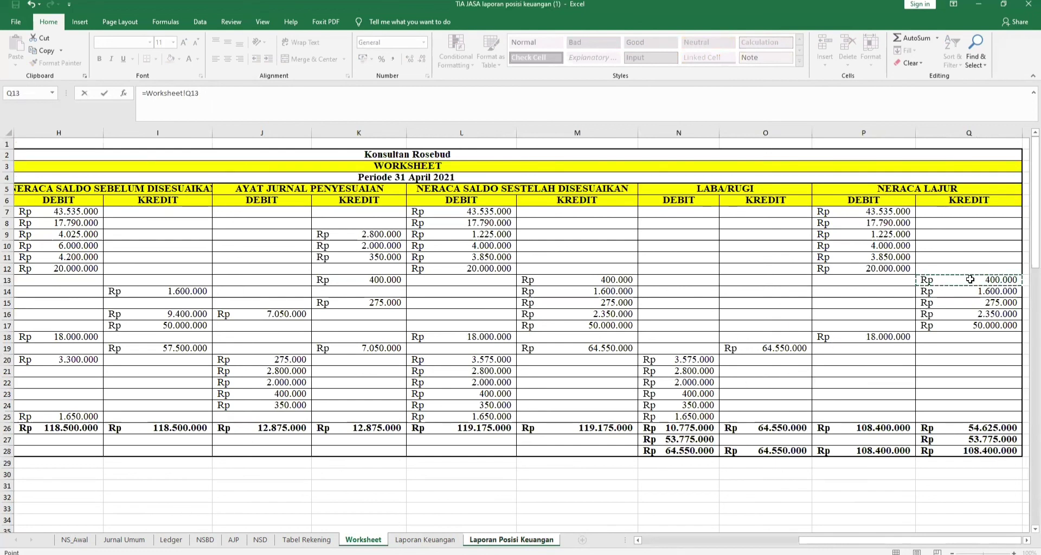
key(Return)
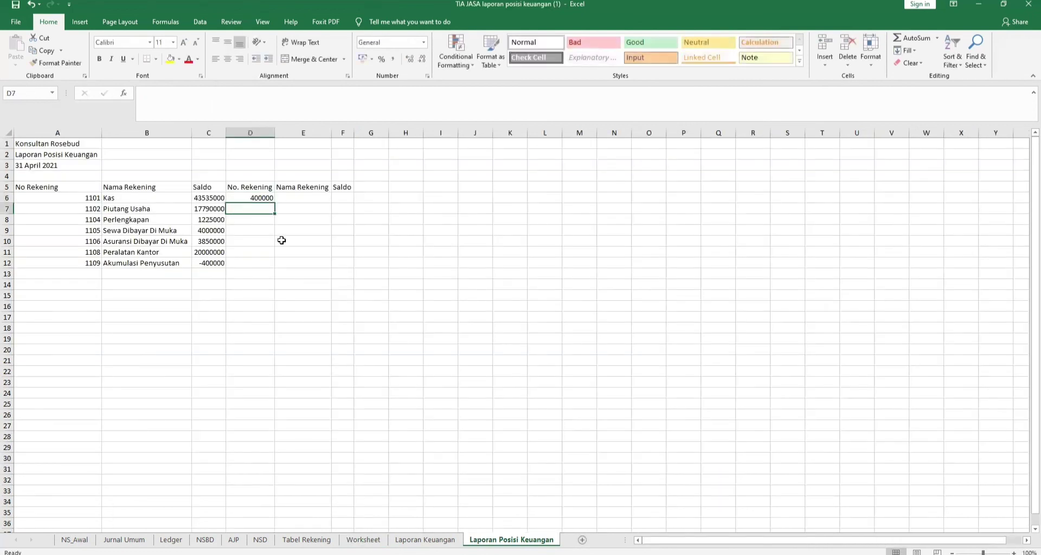
Step: Make D6 reference the Utang Usaha account number in cell F14 on the Worksheet sheet
click(265, 198)
click(199, 92)
drag(199, 93, 149, 93)
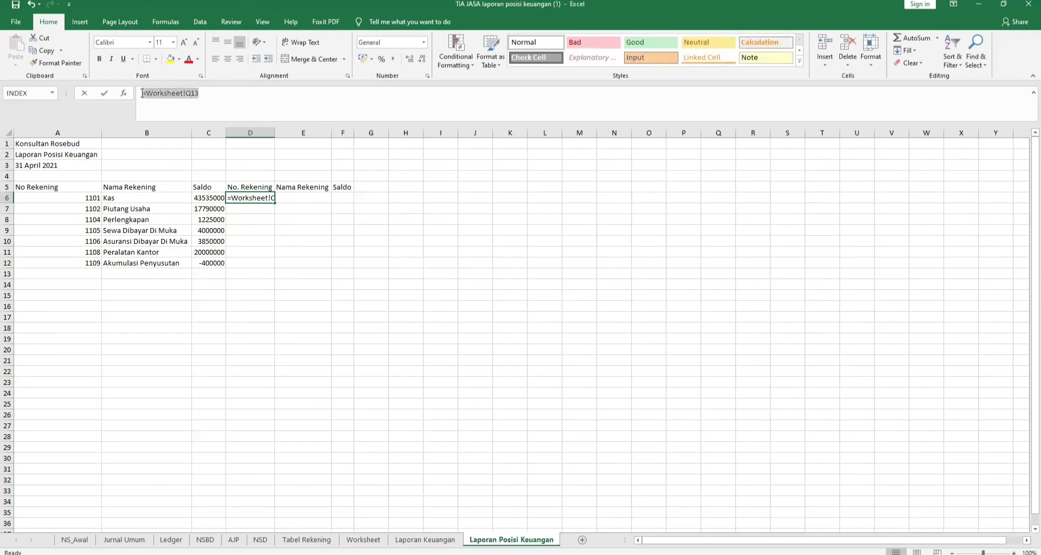
key(BackSpace)
click(365, 542)
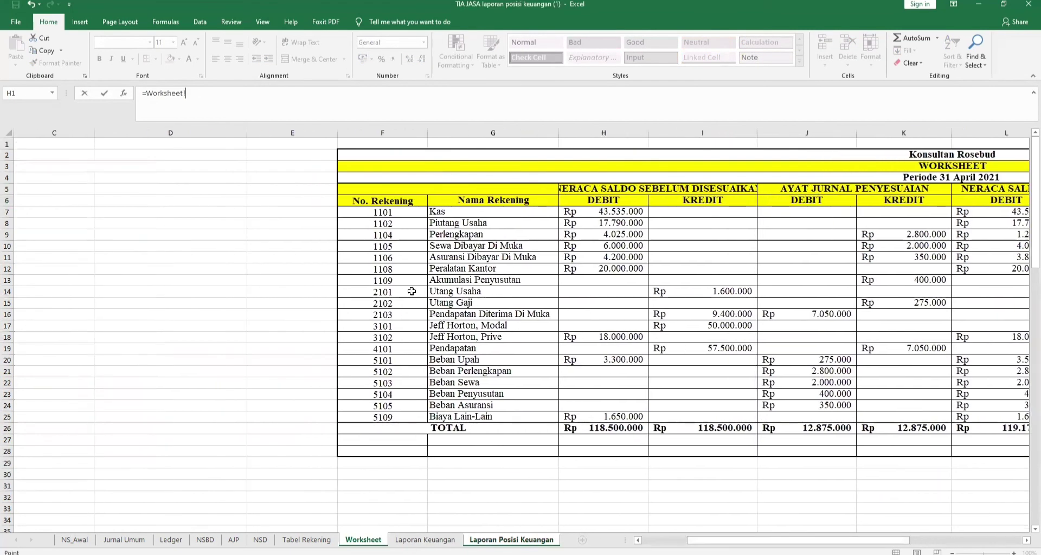
click(402, 294)
key(Return)
Step: Fill the D6 account number link down through D10 and clear the surplus entry in D10
click(271, 198)
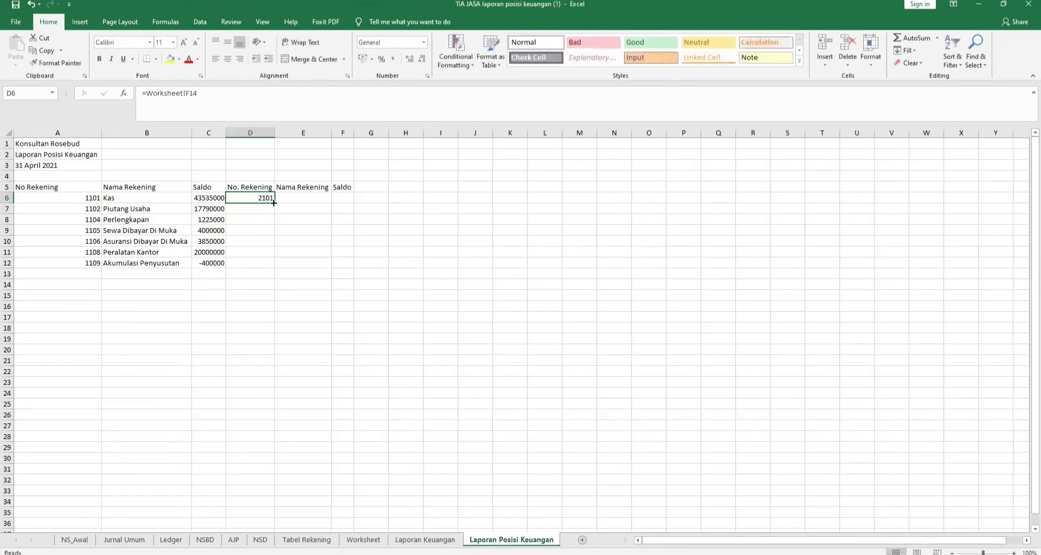
drag(273, 202, 273, 244)
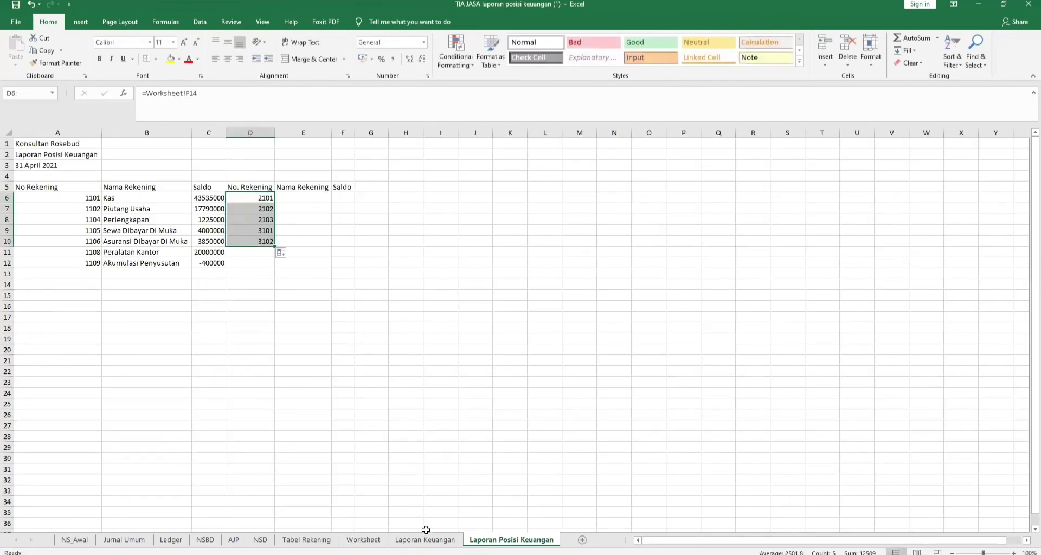
click(364, 541)
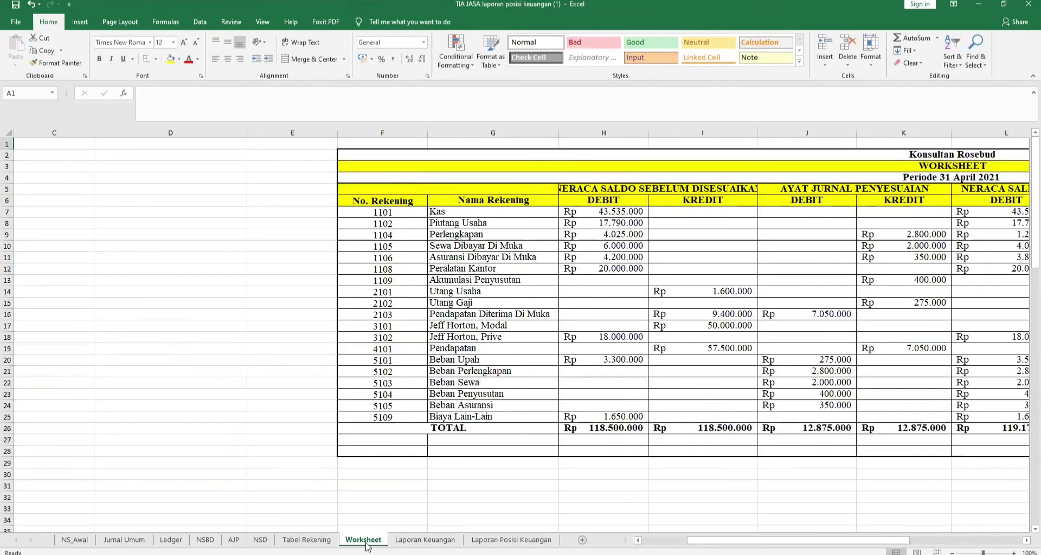
click(529, 543)
click(257, 242)
text(=)
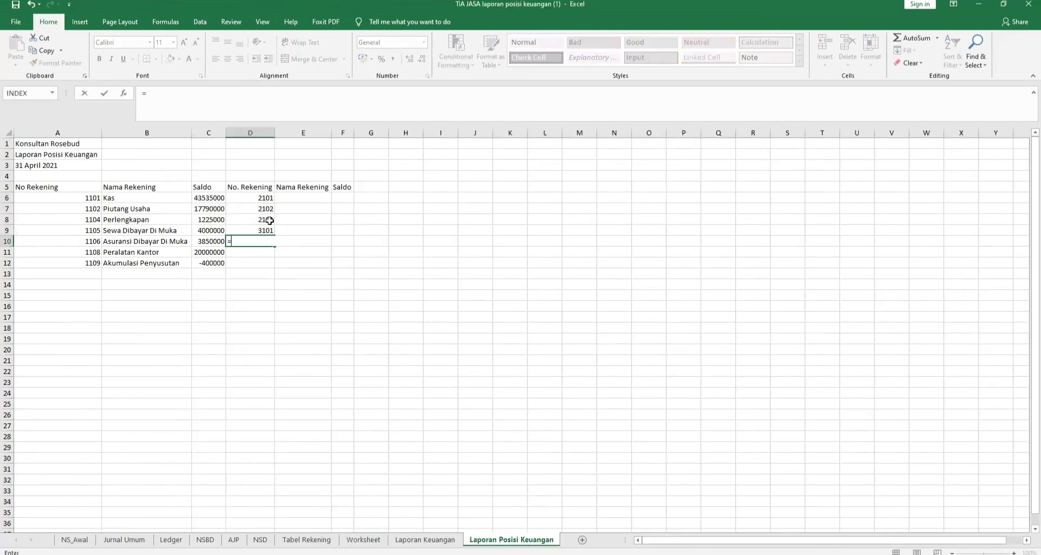
key(BackSpace)
click(278, 264)
Step: Start an INDEX formula in E6 that returns from the account names G14:G17 on the Worksheet sheet
click(287, 197)
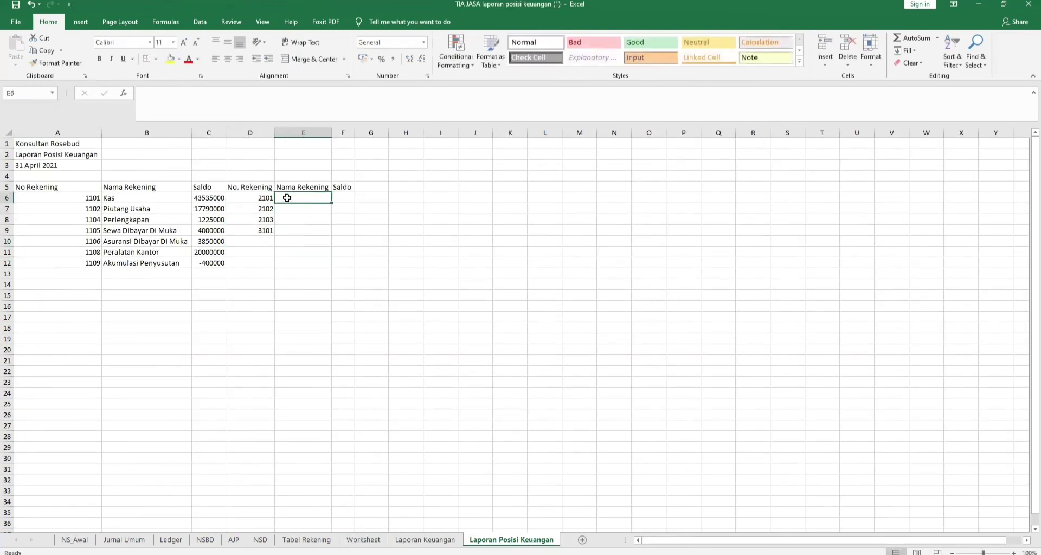
text(=)
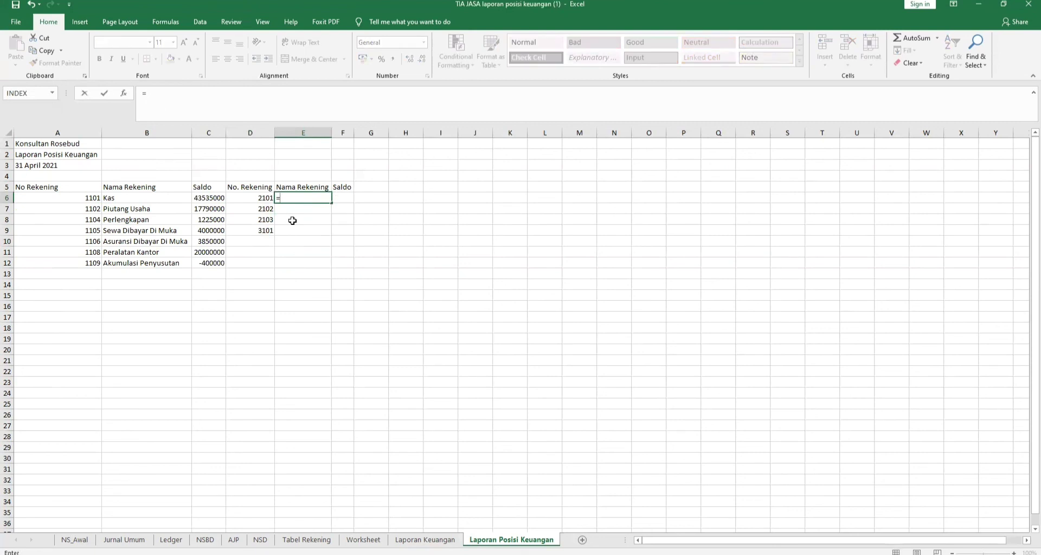
text(INDEX()
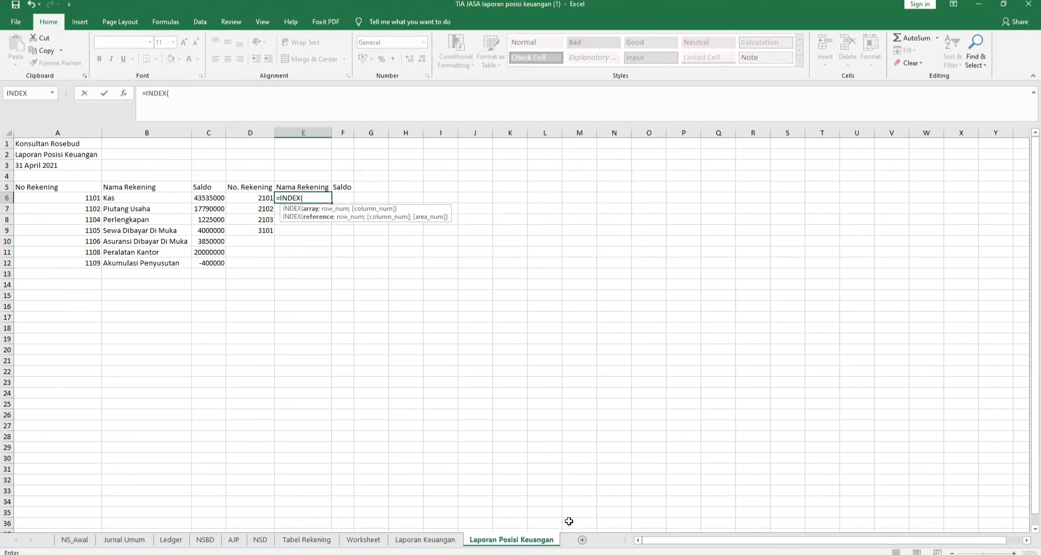
click(364, 539)
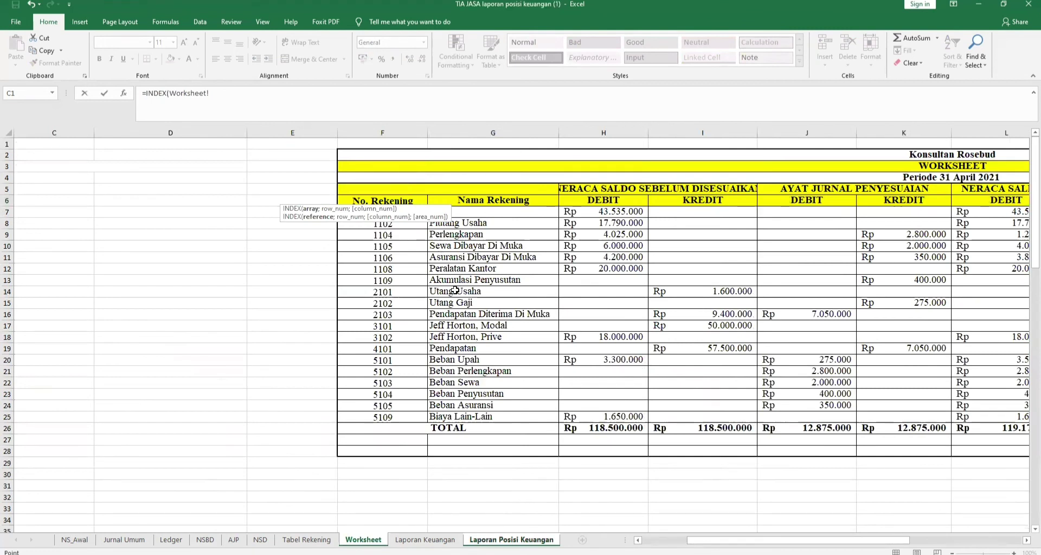
drag(456, 290, 458, 327)
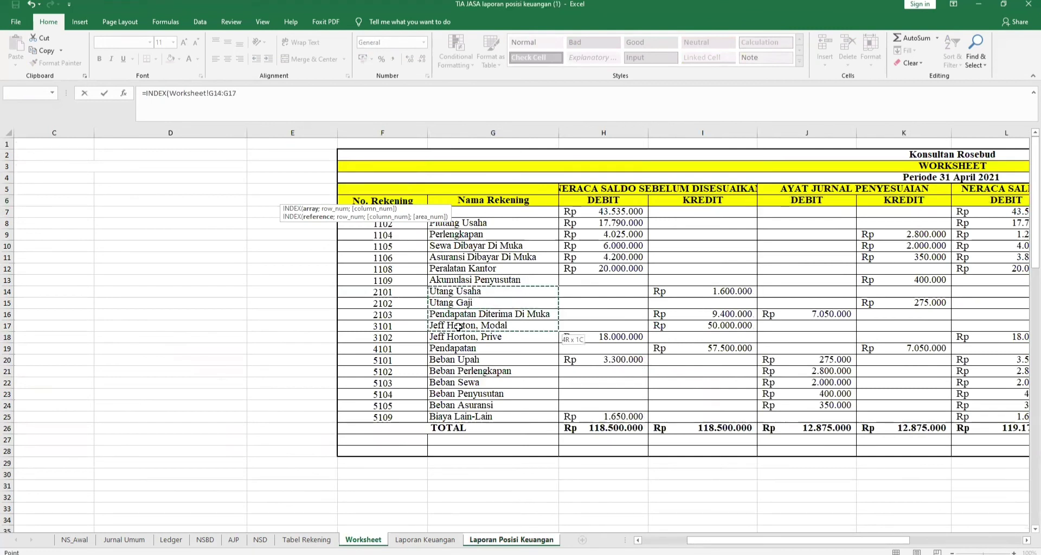
click(352, 88)
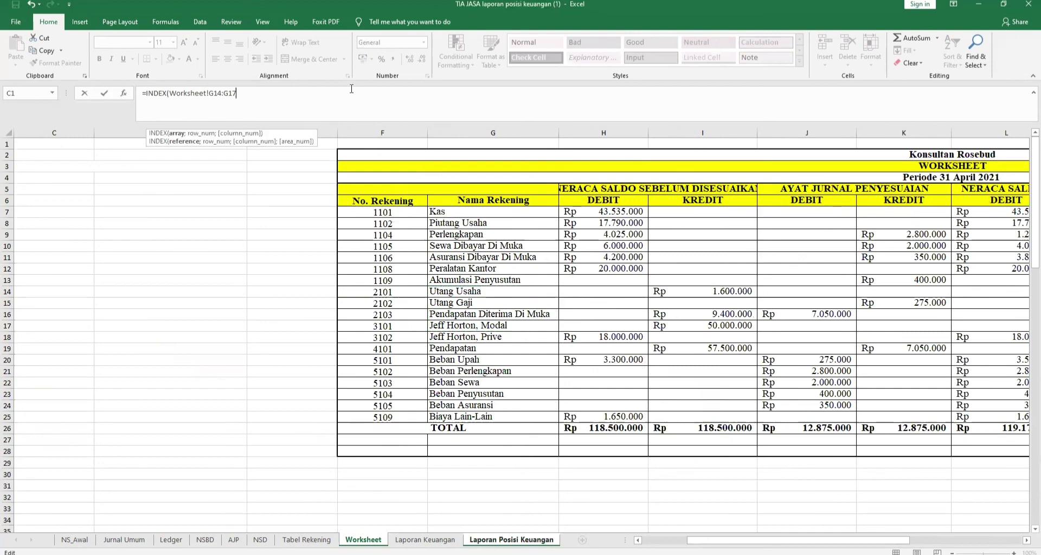
Step: Complete the E6 formula with a MATCH of D6 against Worksheet F14:F17, using match type 0
text(;MATCH)
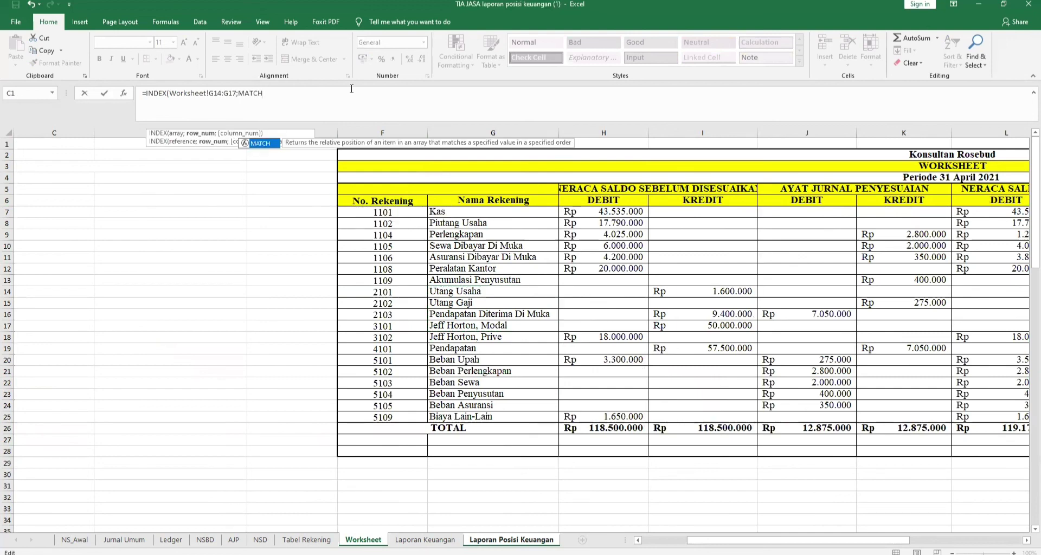
text(()
click(491, 543)
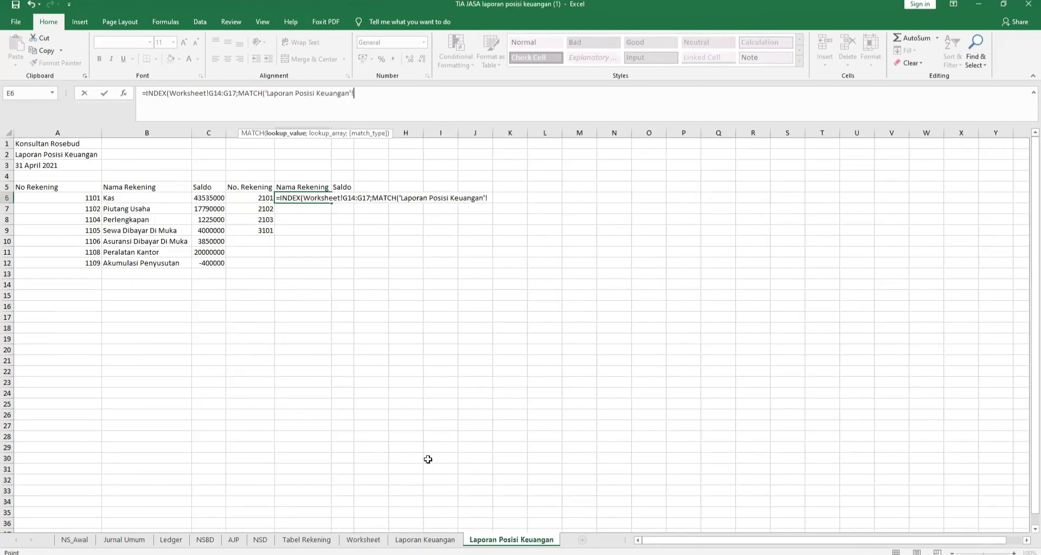
click(259, 197)
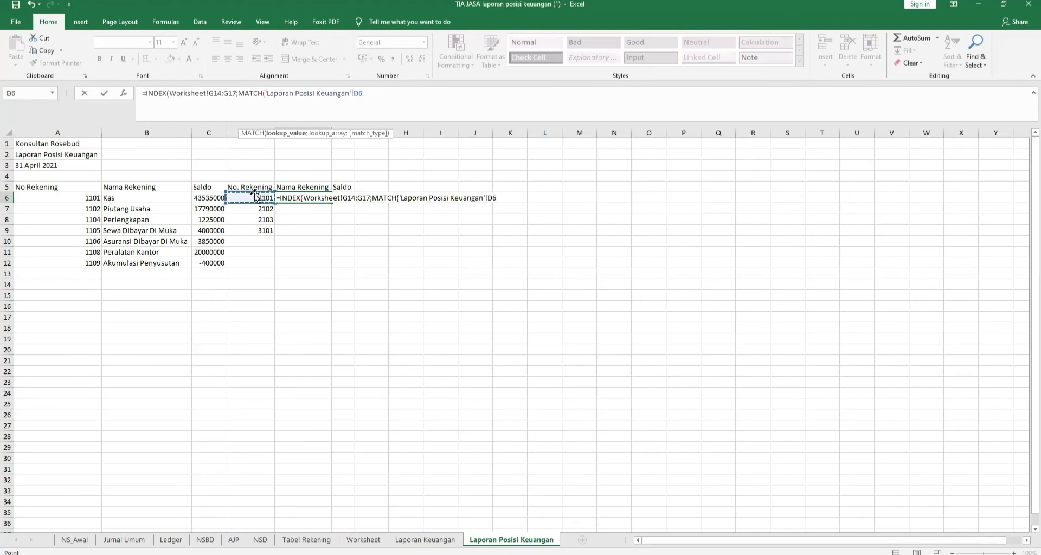
text(;)
click(364, 541)
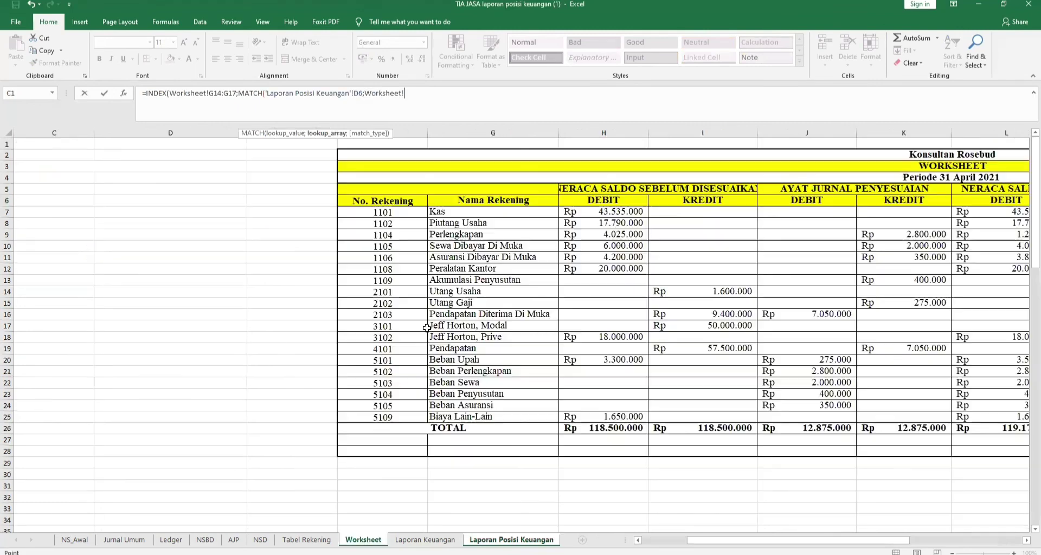
drag(412, 293, 414, 327)
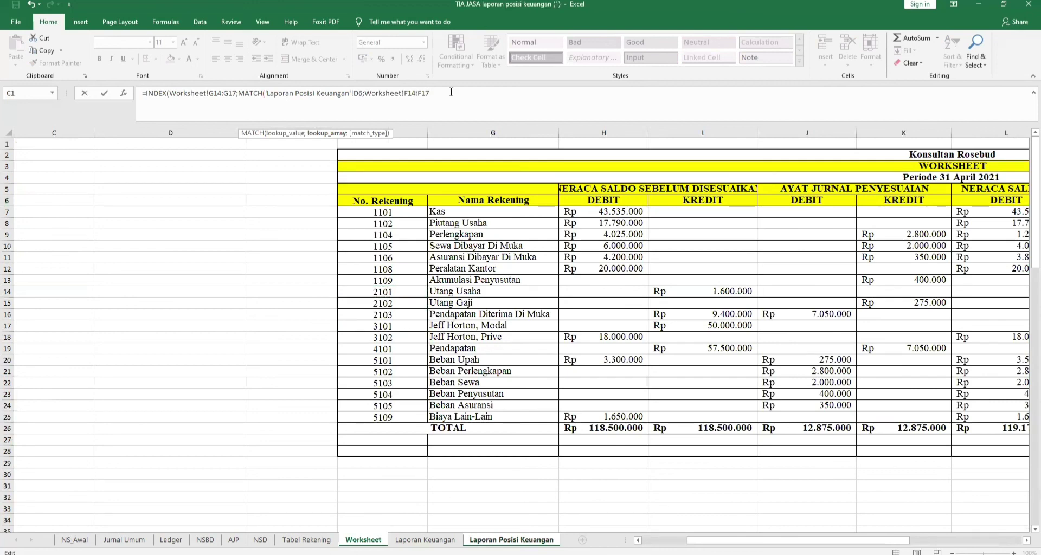
text(;0)))
key(Return)
Step: Copy the E6 lookup formula unchanged into E7 and set its lookup reference to D7
click(303, 198)
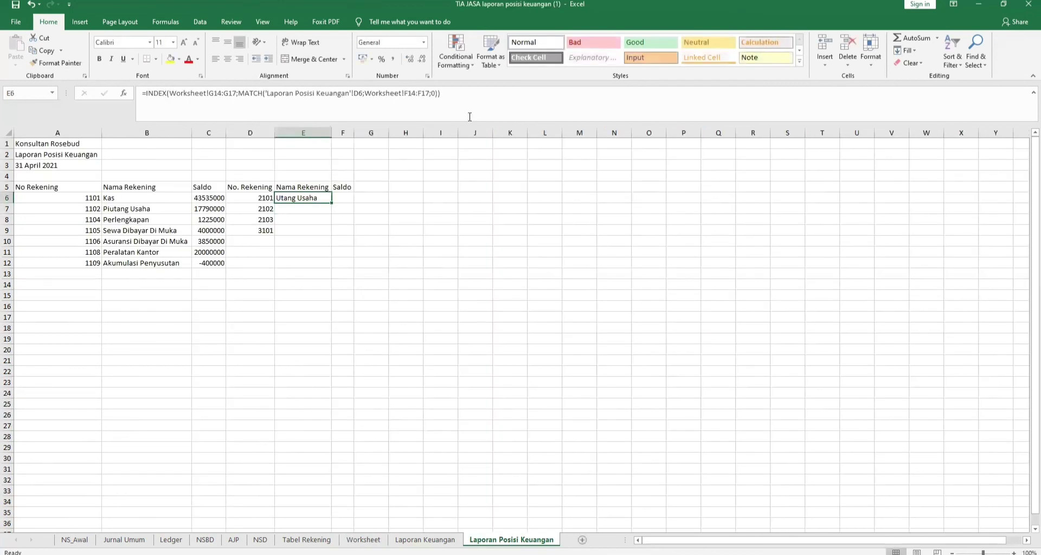
drag(441, 93, 138, 95)
key(ctrl+c)
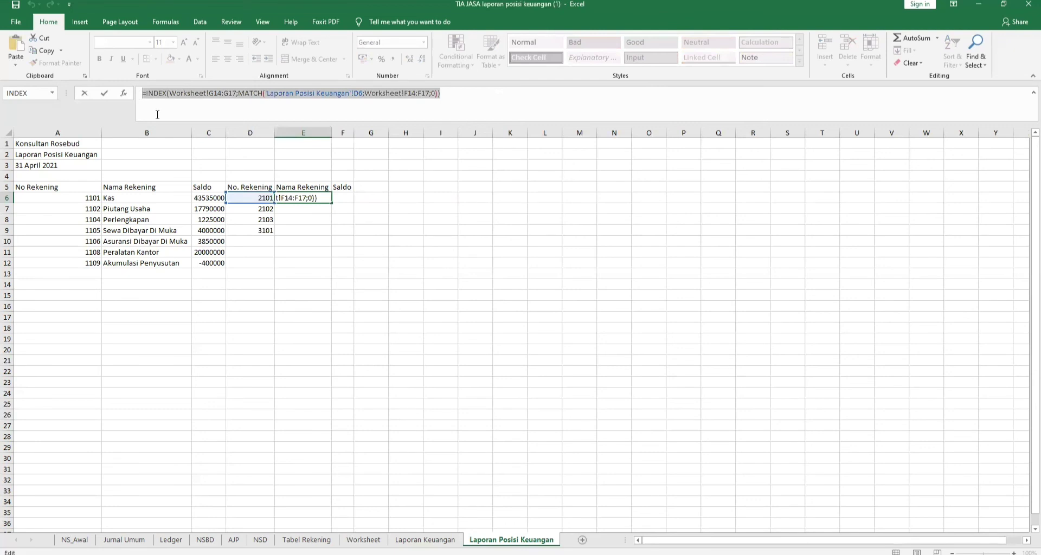
key(Return)
key(ctrl+v)
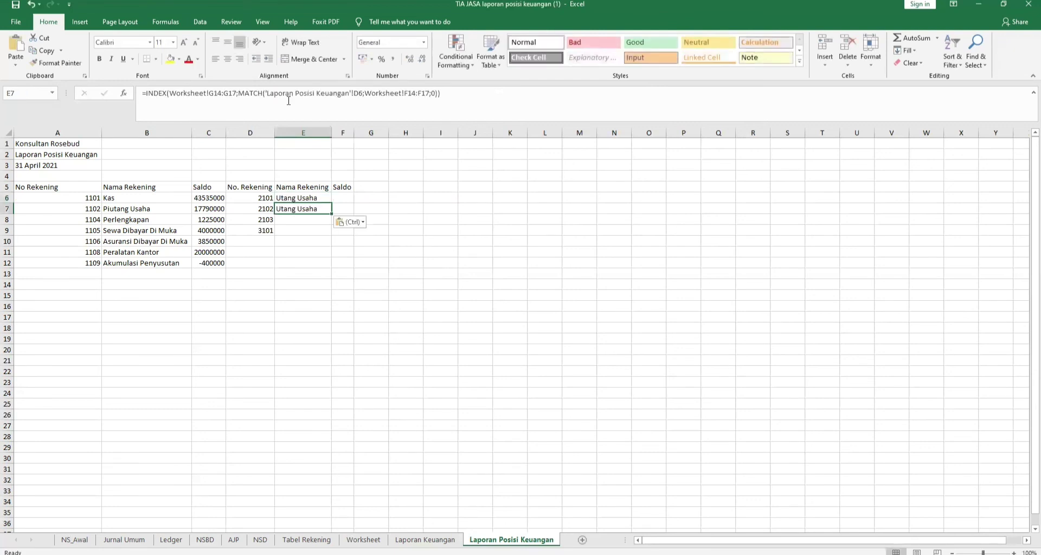
click(363, 94)
key(BackSpace)
text(7)
key(Return)
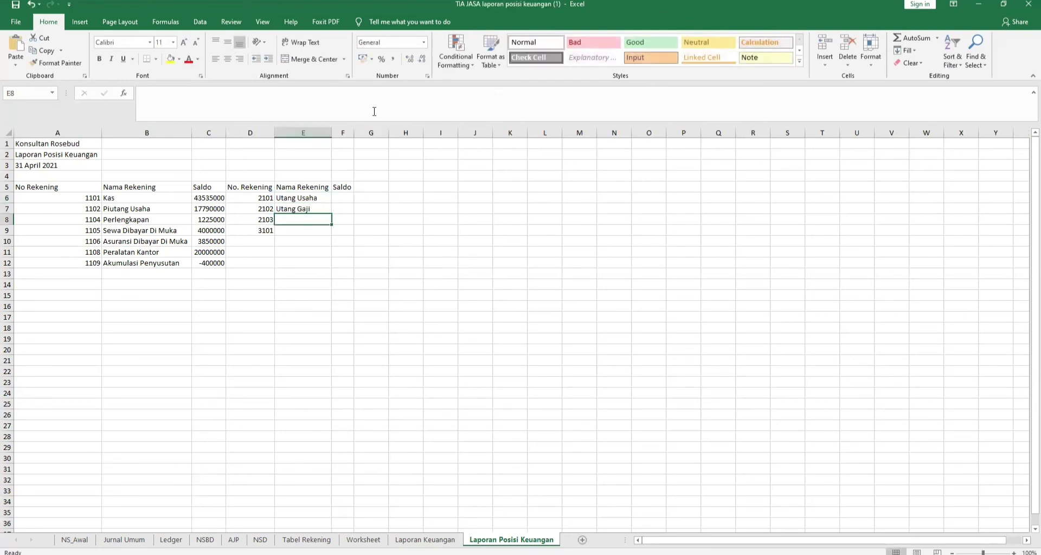
Step: Paste the copied lookup formula into E8 and set its lookup reference to D8
key(ctrl+v)
click(364, 94)
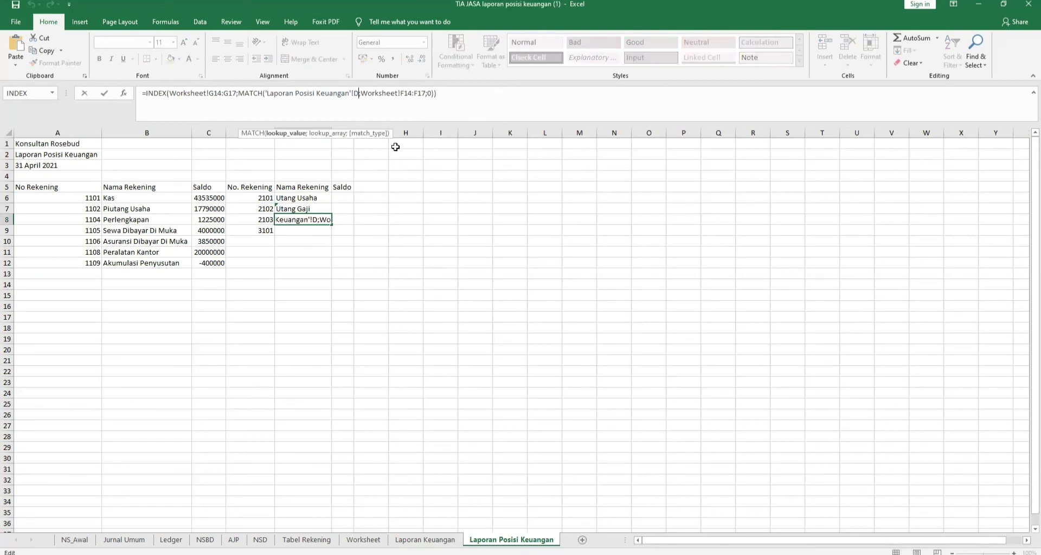
key(BackSpace)
text(8)
key(Return)
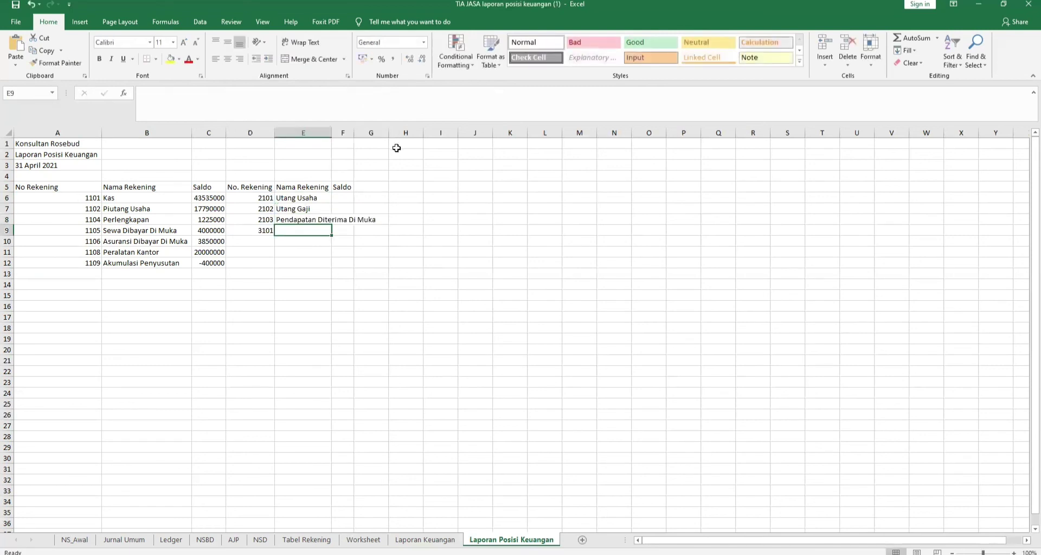
Step: Paste the copied lookup formula into E9 and set its lookup reference to D9
key(ctrl+v)
click(361, 93)
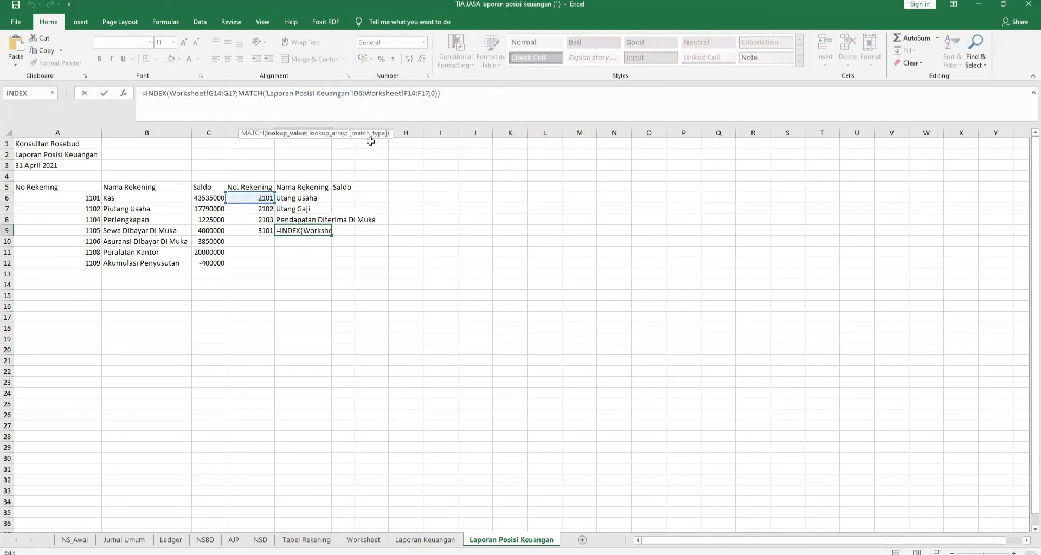
key(End)
key(Left)
key(Left)
key(Left)
key(Left)
key(Left)
key(Left)
key(Left)
key(Left)
key(Left)
key(Left)
key(Left)
key(Left)
key(Left)
key(Left)
key(Left)
key(Left)
key(Left)
key(Left)
key(Left)
key(Left)
key(BackSpace)
text(9)
key(Return)
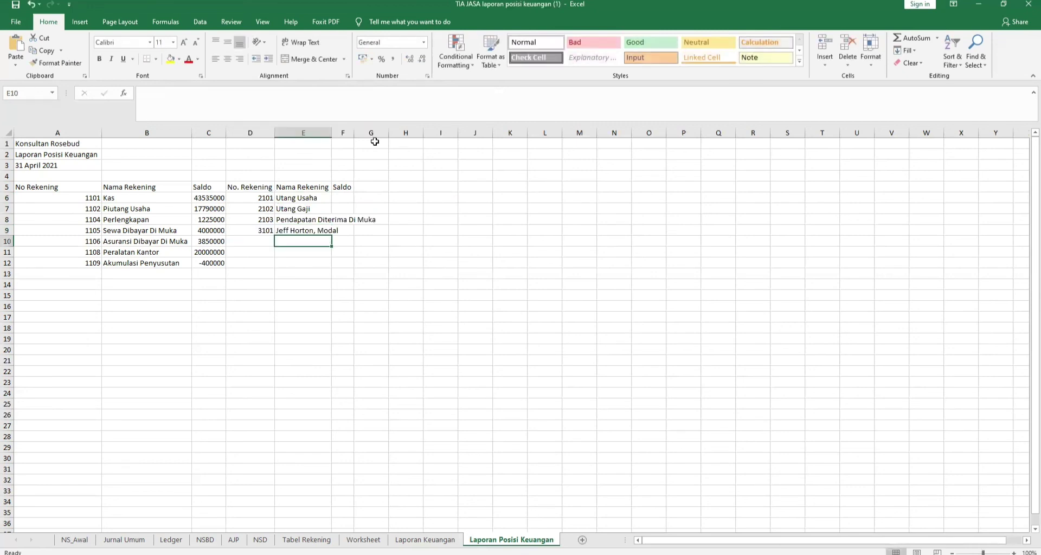
Step: Auto-fit the Nama Rekening column E and link the Saldo in F6 to cell Q13 on the Worksheet sheet
click(255, 242)
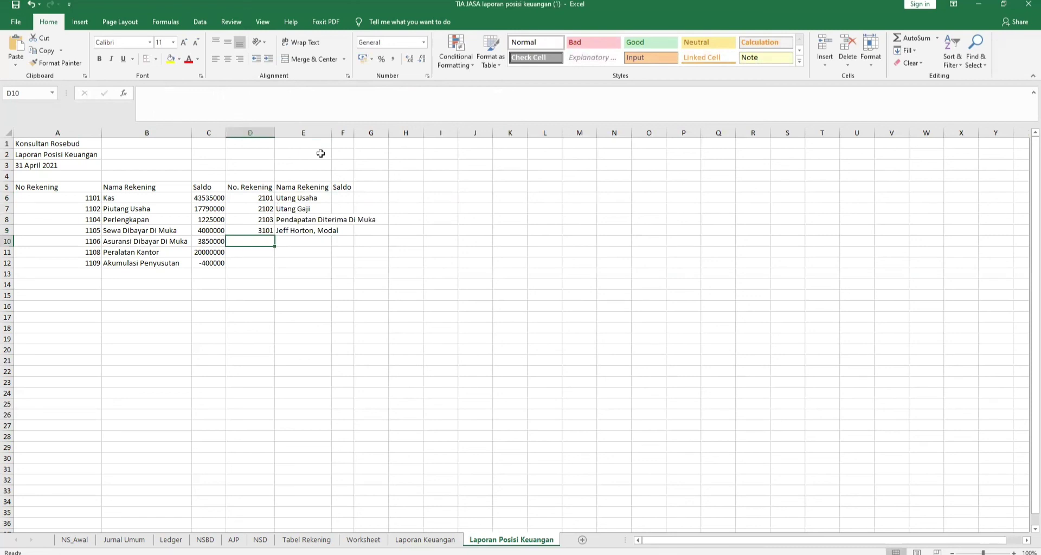
double_click(335, 135)
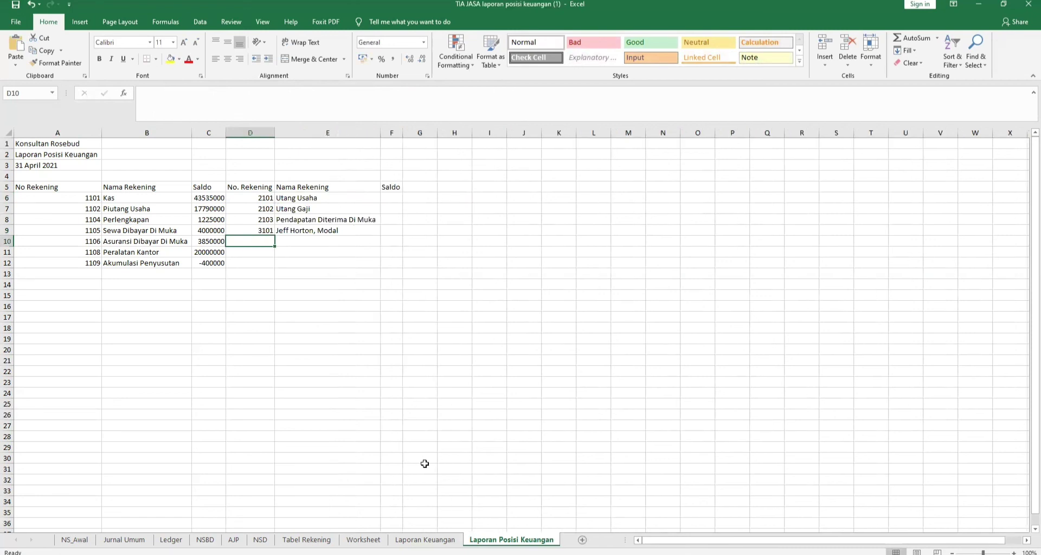
click(392, 199)
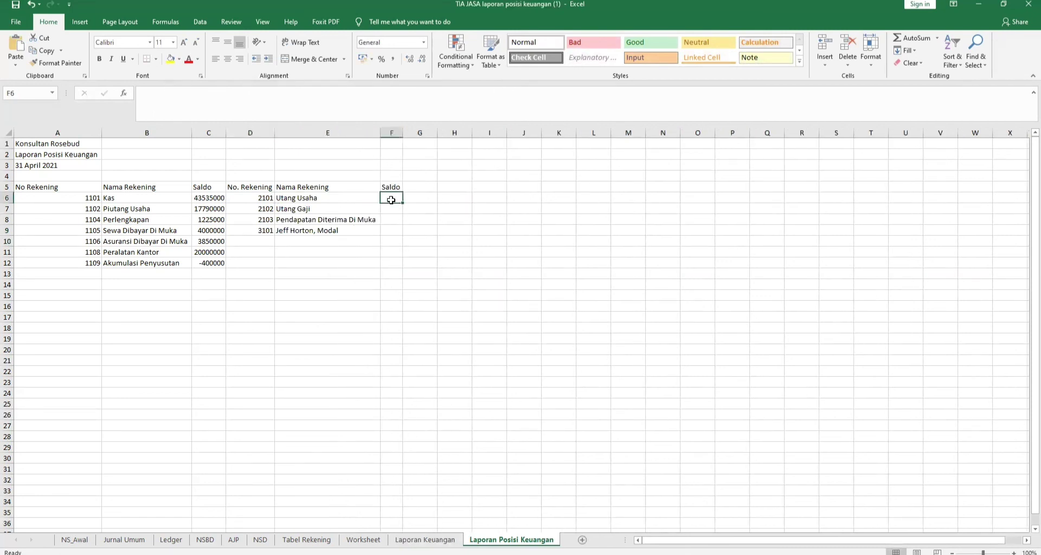
text(=)
click(425, 540)
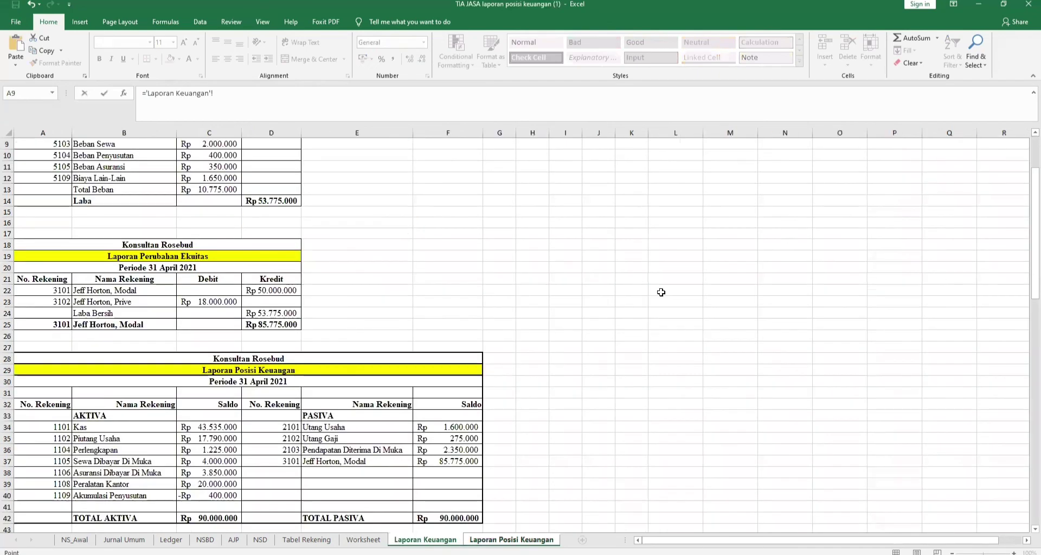
click(342, 539)
drag(843, 541, 948, 537)
click(1003, 280)
key(Return)
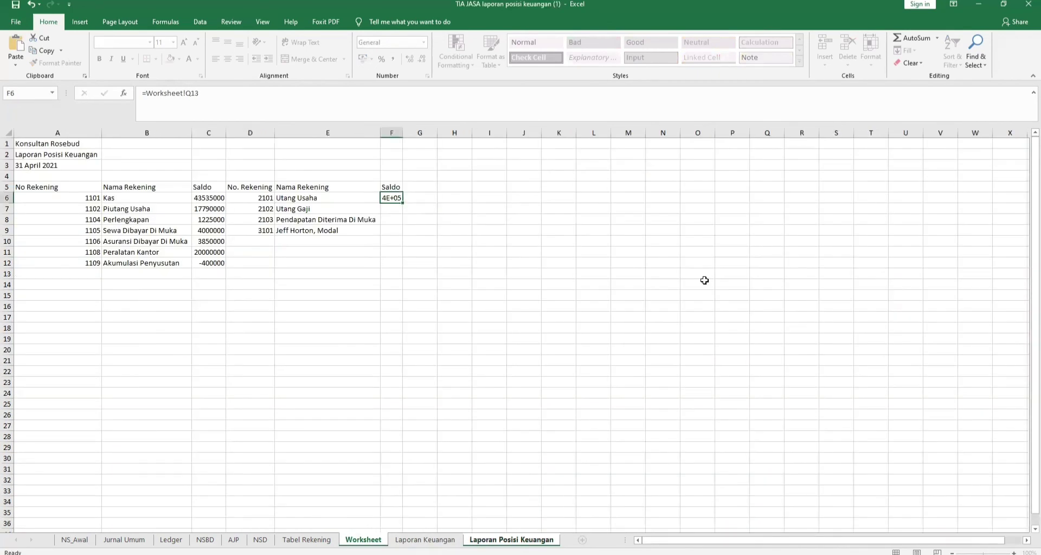
Step: Fill the F6 balance link down through F8 and auto-fit column F to its values
drag(407, 204, 402, 222)
click(360, 272)
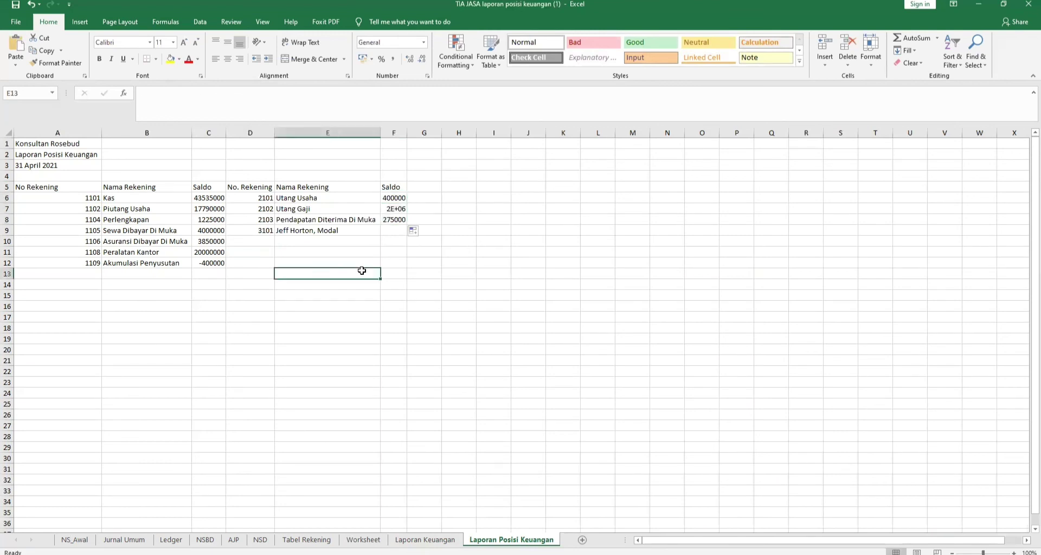
click(408, 140)
click(344, 272)
click(344, 231)
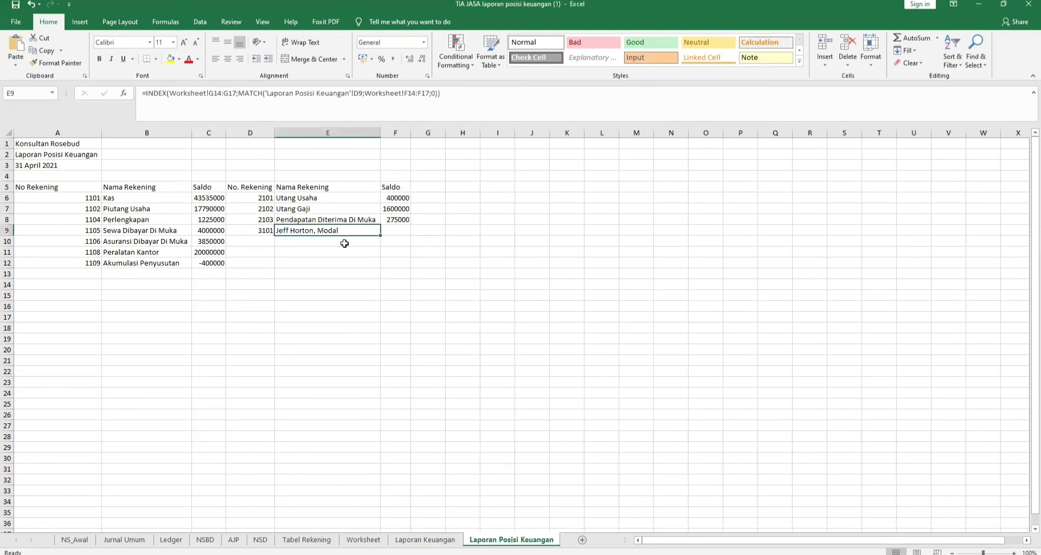
click(316, 251)
Step: Link the ending capital balance in F9 to cell D25 on the Laporan Keuangan sheet
click(398, 229)
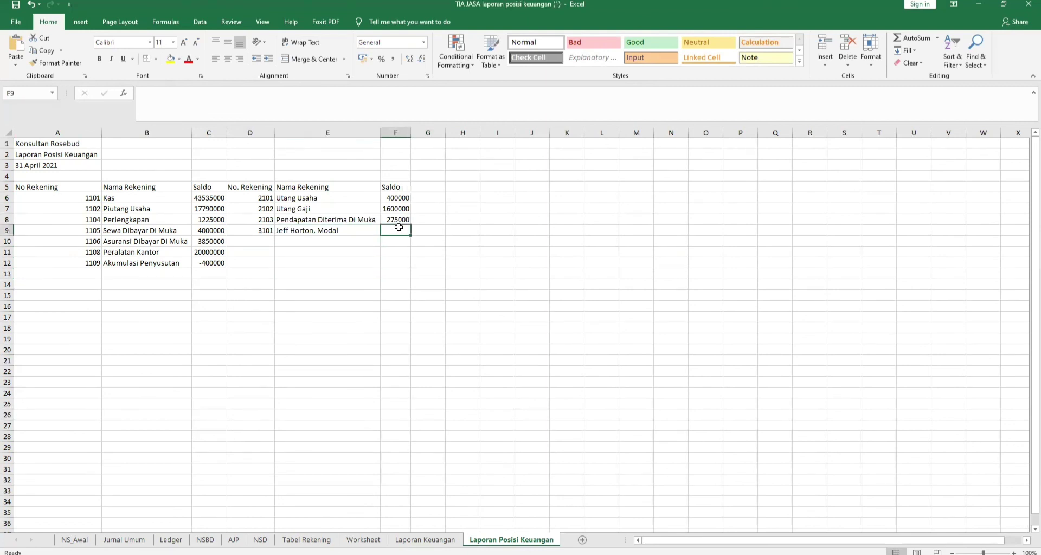
text(=)
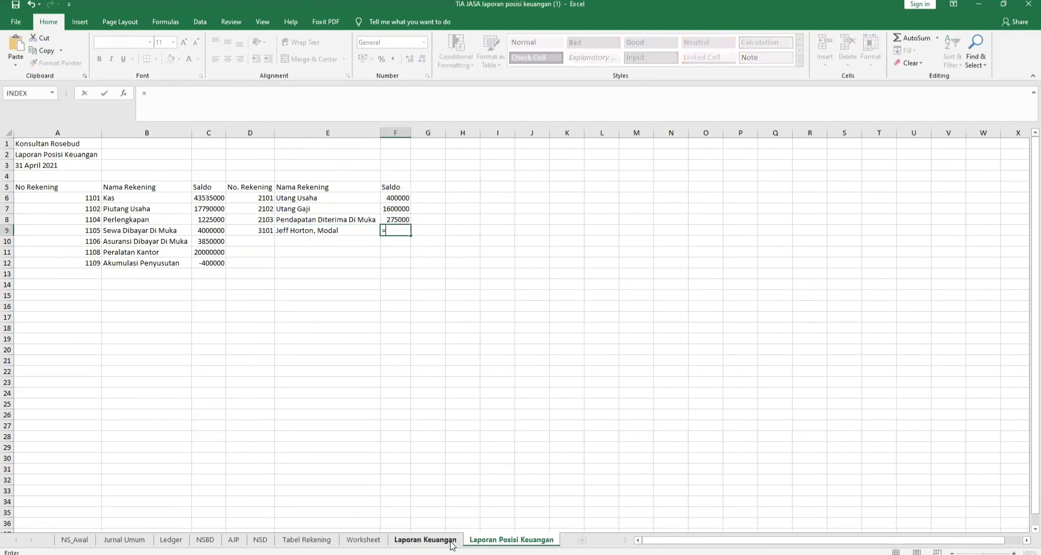
click(450, 542)
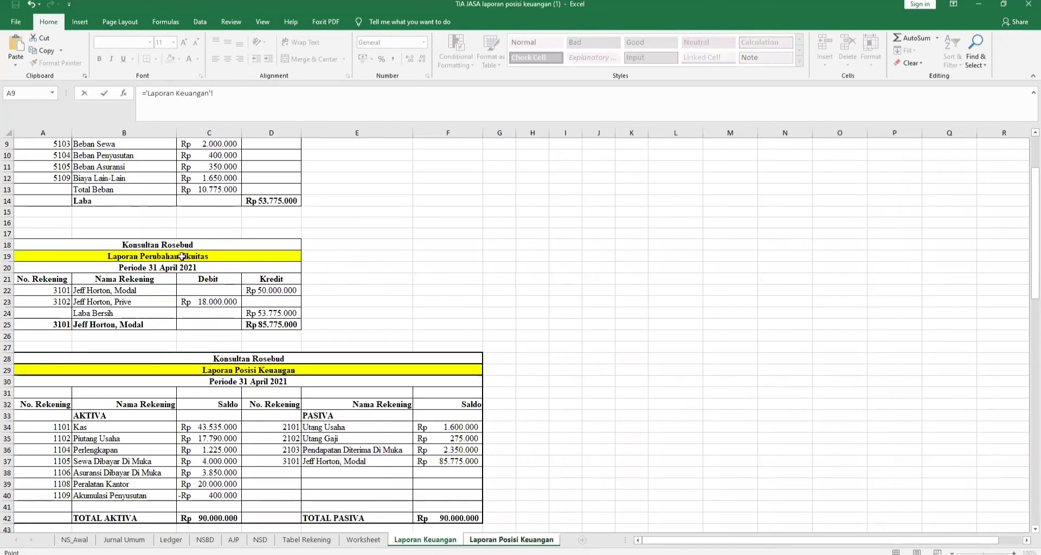
click(281, 322)
key(Return)
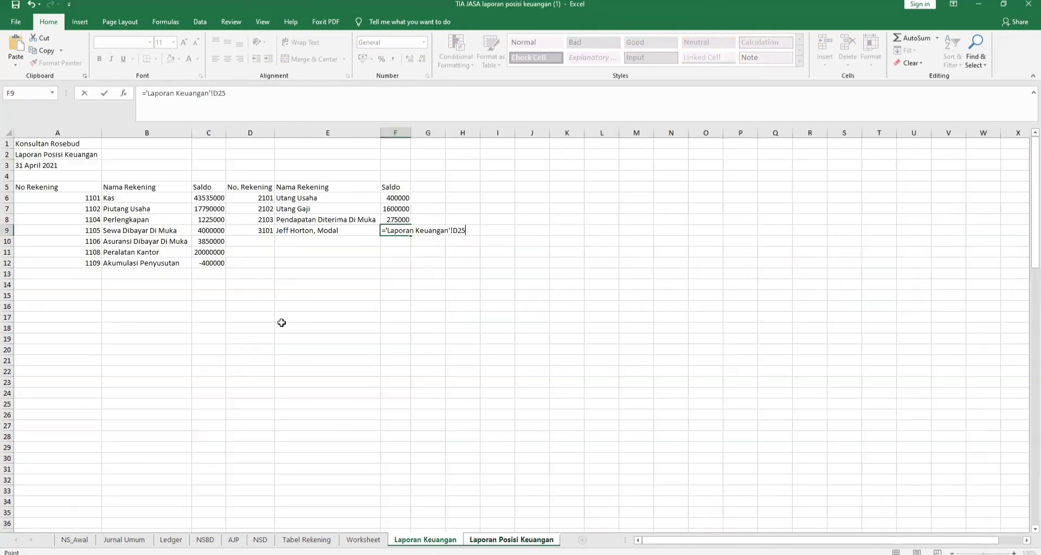
Step: Total the asset balances in C13 with the formula =SUM(C6:C12)
click(207, 275)
text(=)
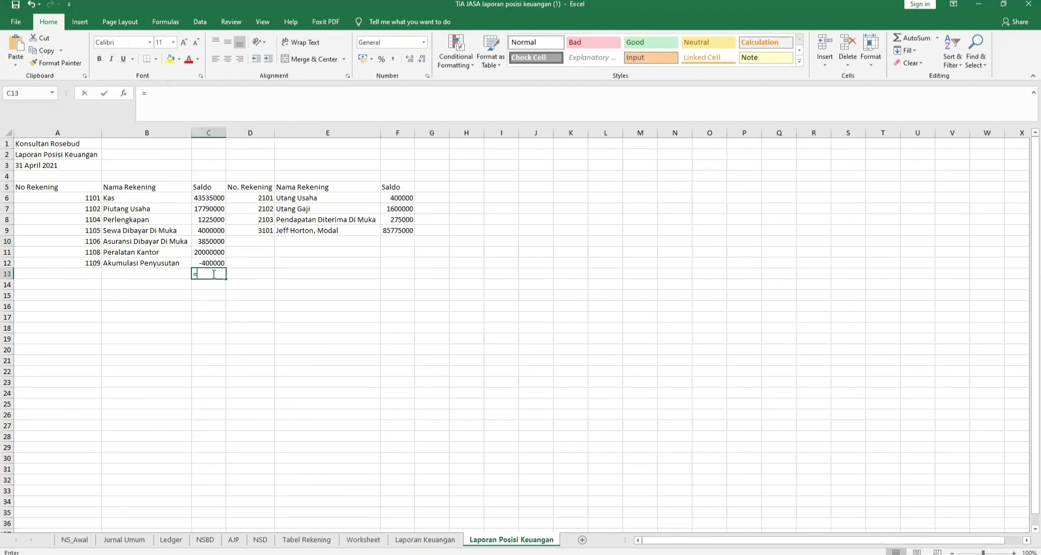
text(SUM*)
click(208, 198)
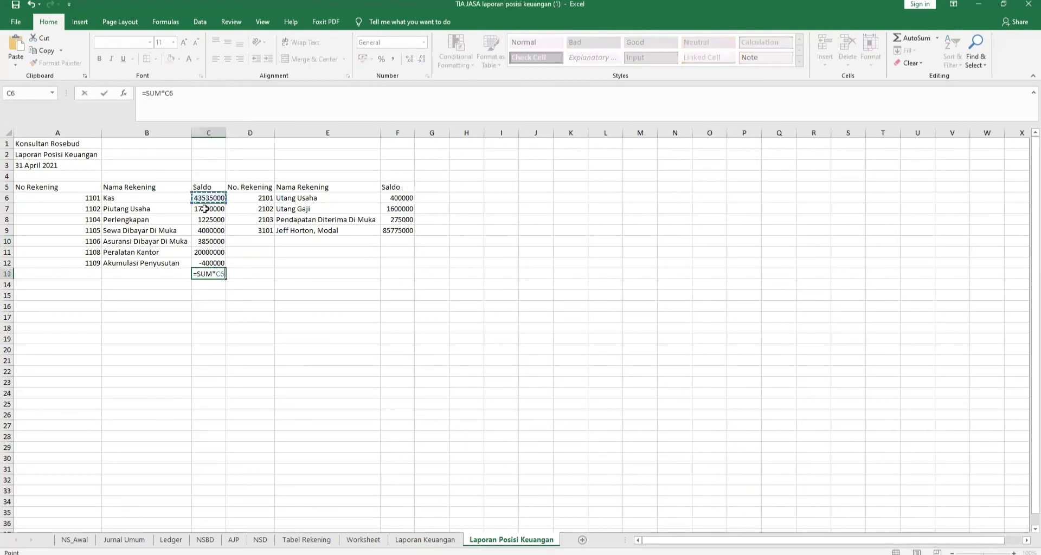
key(Return)
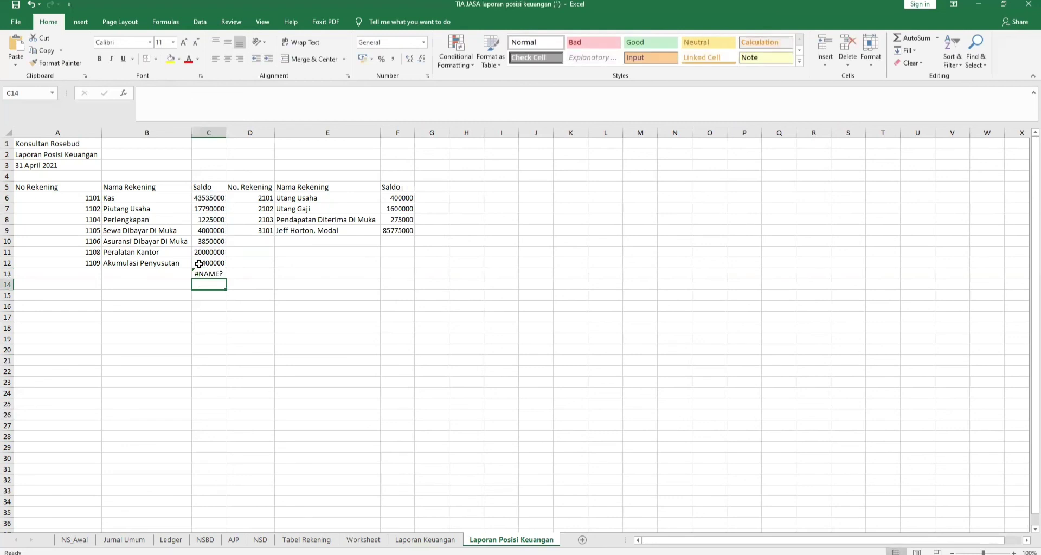
click(207, 274)
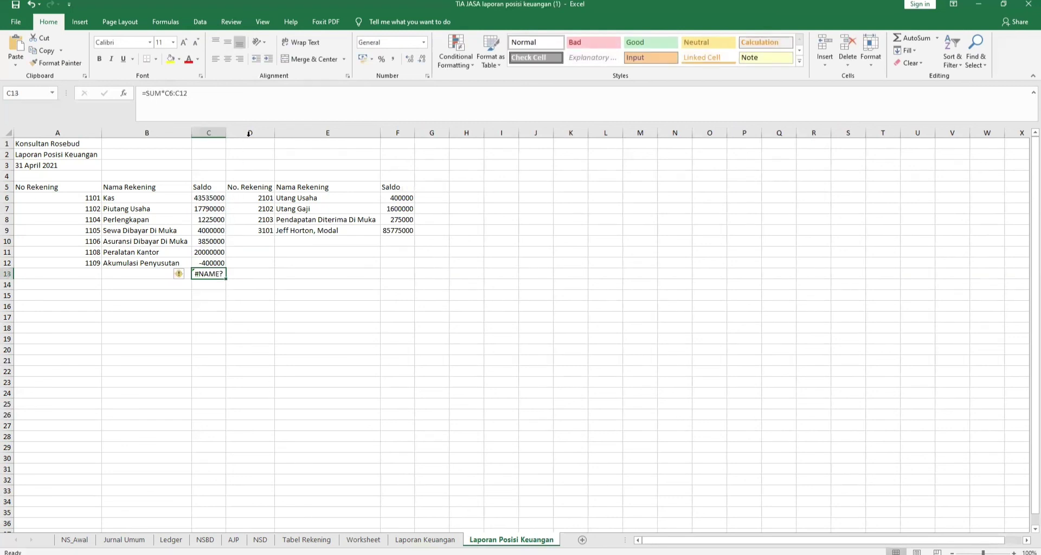
click(245, 107)
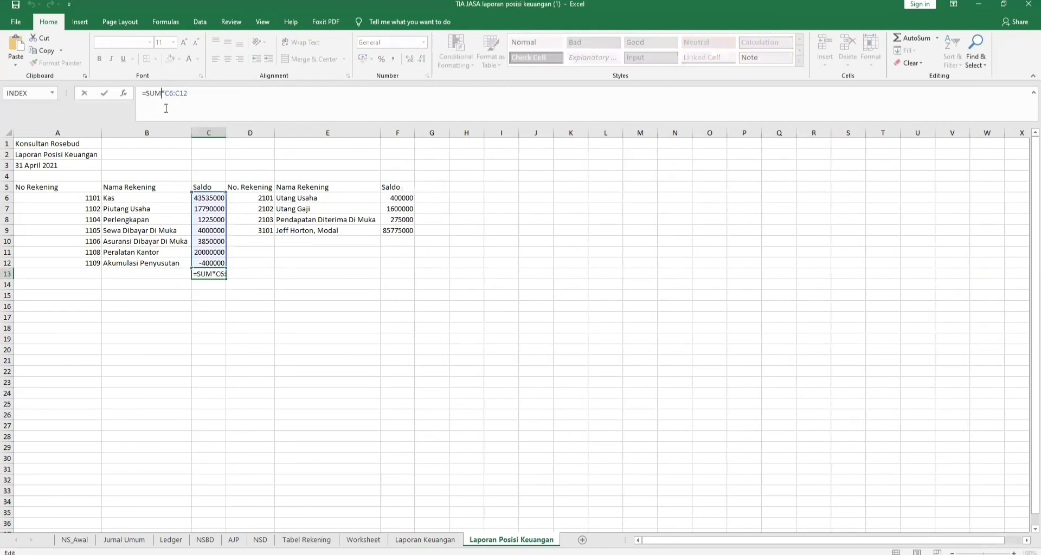
key(BackSpace)
text(()
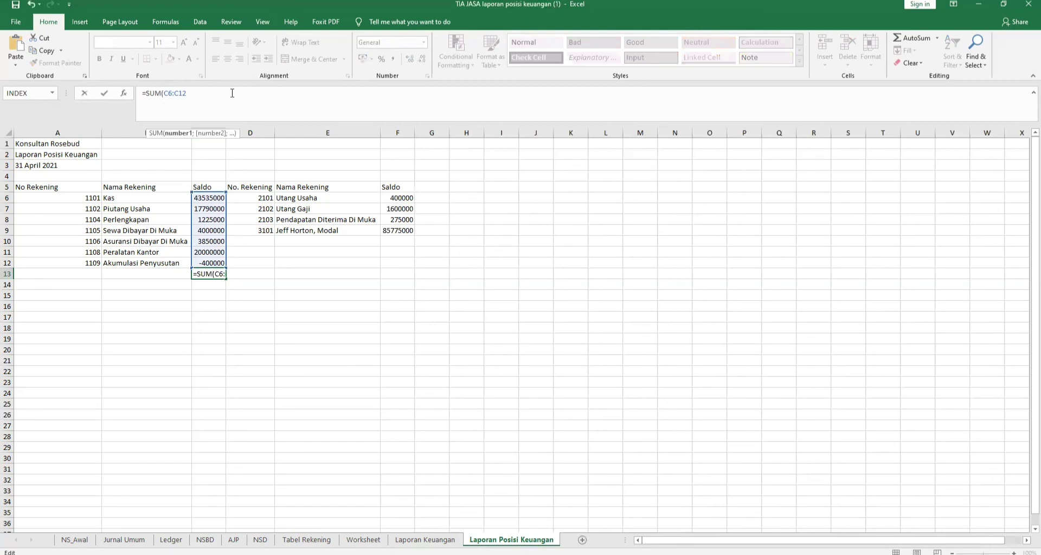
text())
key(Return)
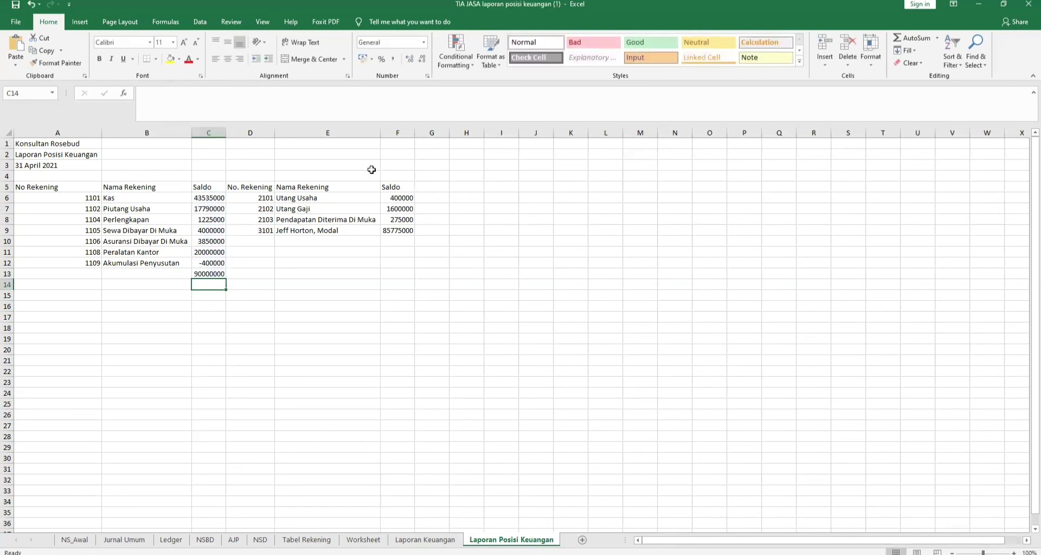
Step: Total the liability and capital balances F6 through F9 with a SUM formula in F13
click(399, 272)
click(209, 274)
click(397, 271)
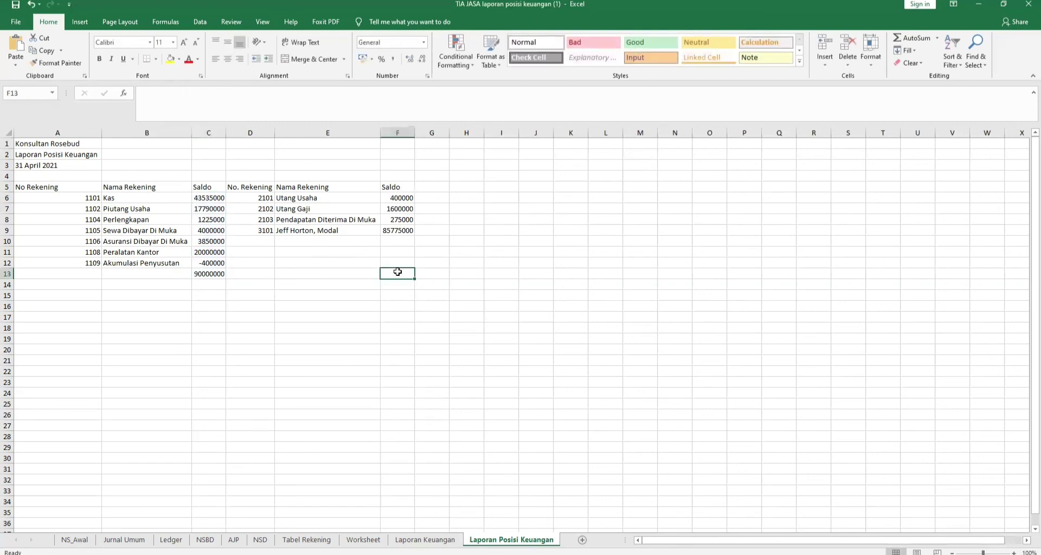
text(=)
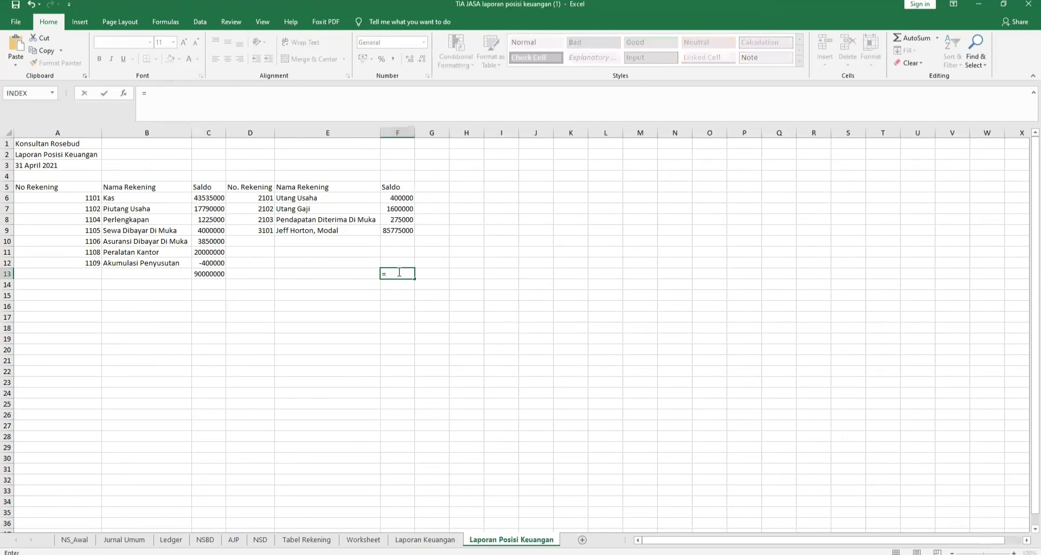
text(SUM()
drag(402, 198, 402, 238)
key(Return)
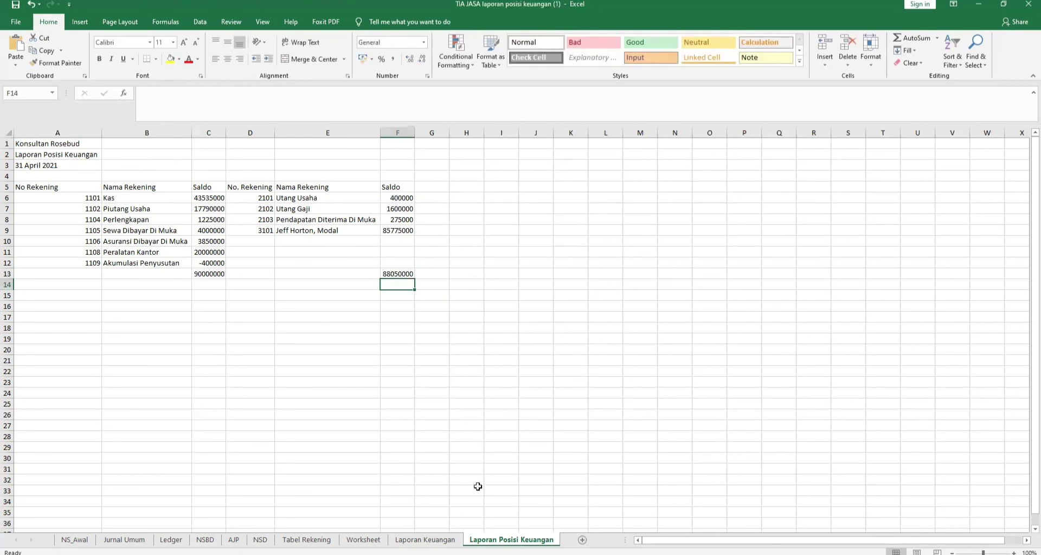
Step: Compare the liability balances with the Laporan Keuangan sheet and the Neraca Lajur columns on the Worksheet sheet
click(435, 543)
click(488, 540)
click(434, 541)
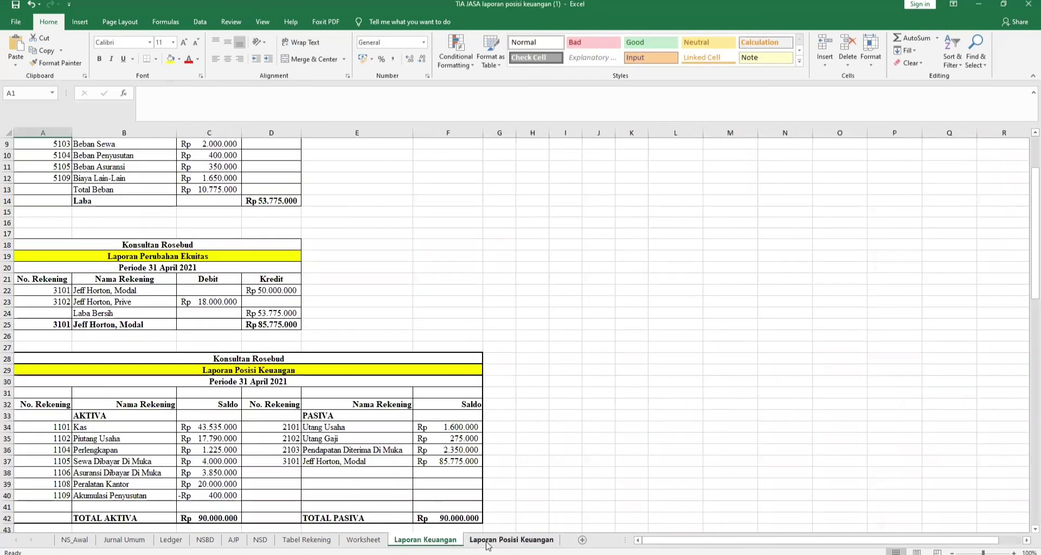
click(488, 541)
click(398, 198)
text(=)
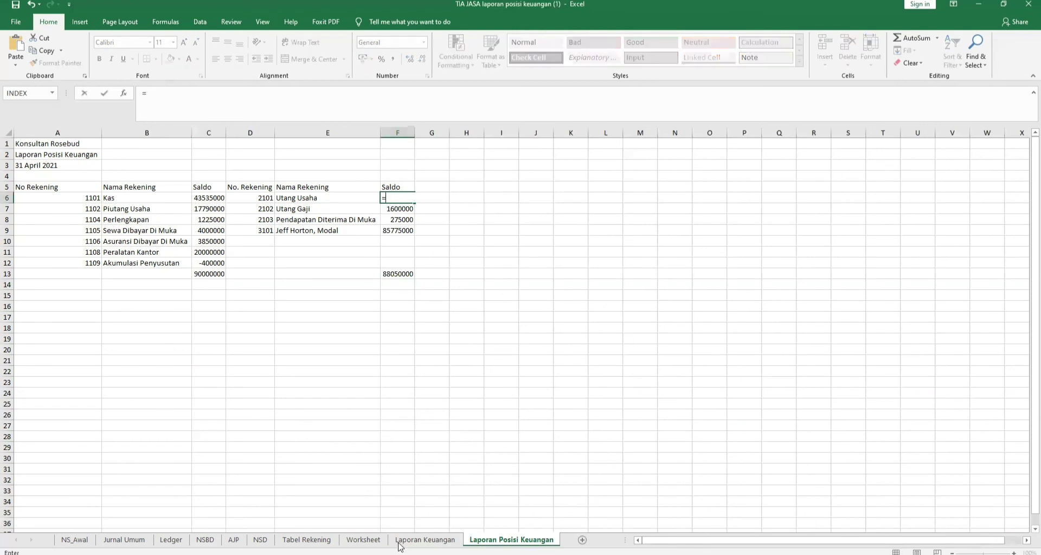
click(306, 540)
click(363, 540)
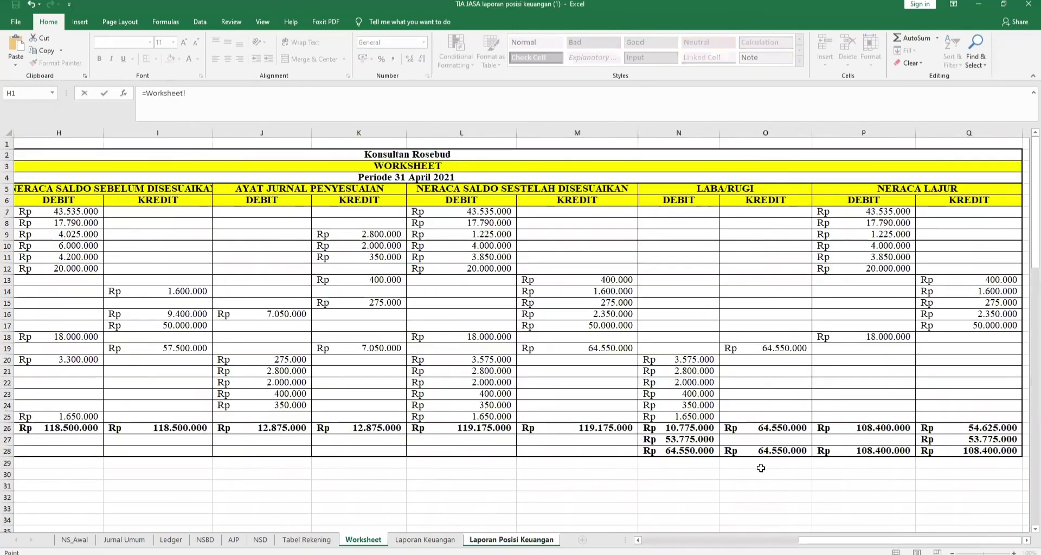
drag(800, 541, 842, 546)
click(504, 542)
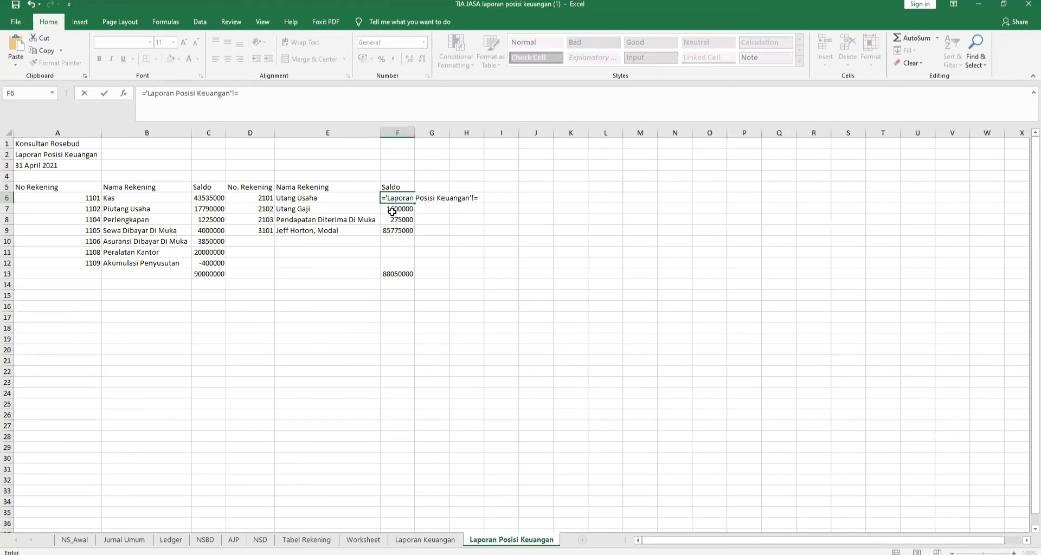
Step: Remove the wrong sheet reference from F6 and link the Utang Usaha balance to cell Q14 on the Worksheet sheet
key(BackSpace)
key(BackSpace)
key(BackSpace)
key(BackSpace)
key(BackSpace)
key(BackSpace)
key(BackSpace)
key(BackSpace)
key(BackSpace)
key(BackSpace)
key(BackSpace)
key(BackSpace)
key(BackSpace)
key(BackSpace)
key(BackSpace)
key(BackSpace)
key(BackSpace)
key(BackSpace)
key(BackSpace)
key(BackSpace)
key(BackSpace)
key(BackSpace)
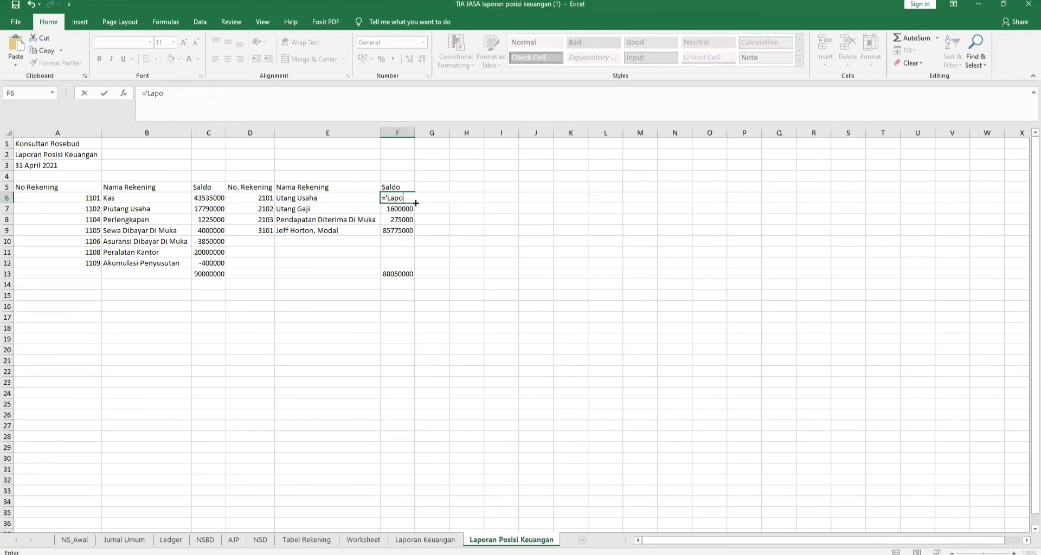
key(BackSpace)
key(BackSpace)
key(BackSpace)
key(BackSpace)
key(BackSpace)
click(362, 539)
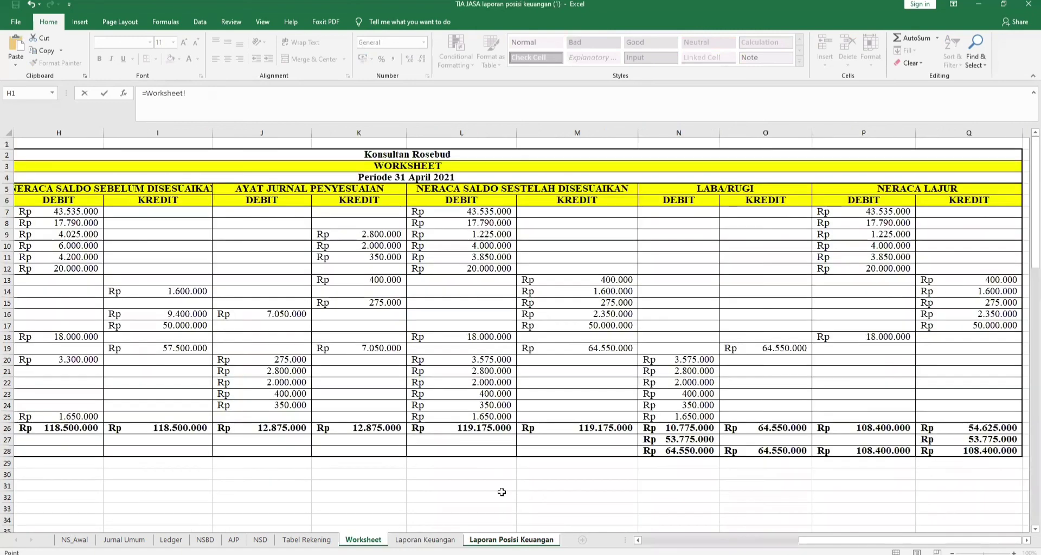
click(956, 296)
key(Return)
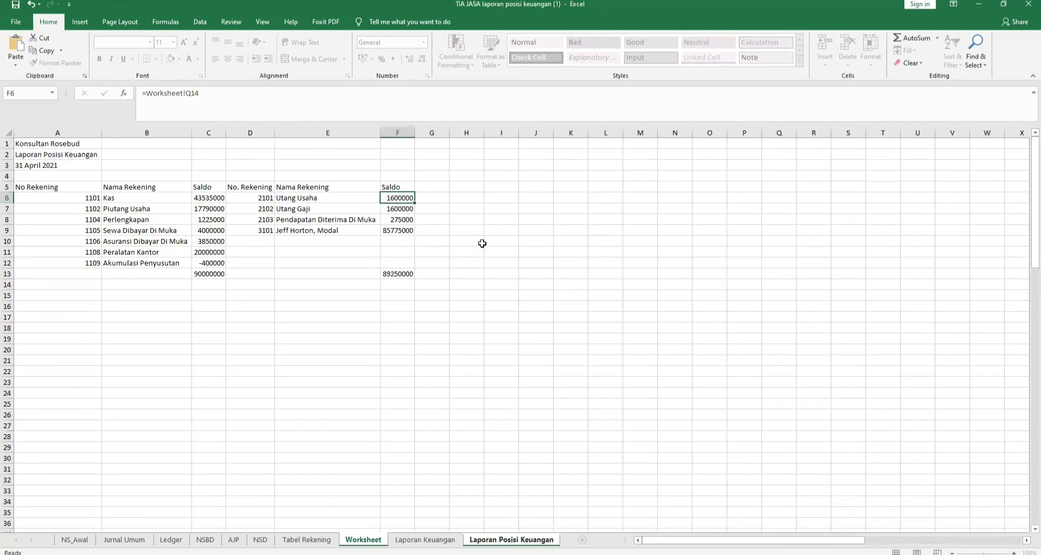
Step: Fill the corrected F6 balance link down through F8
click(405, 198)
drag(410, 210, 410, 232)
click(372, 291)
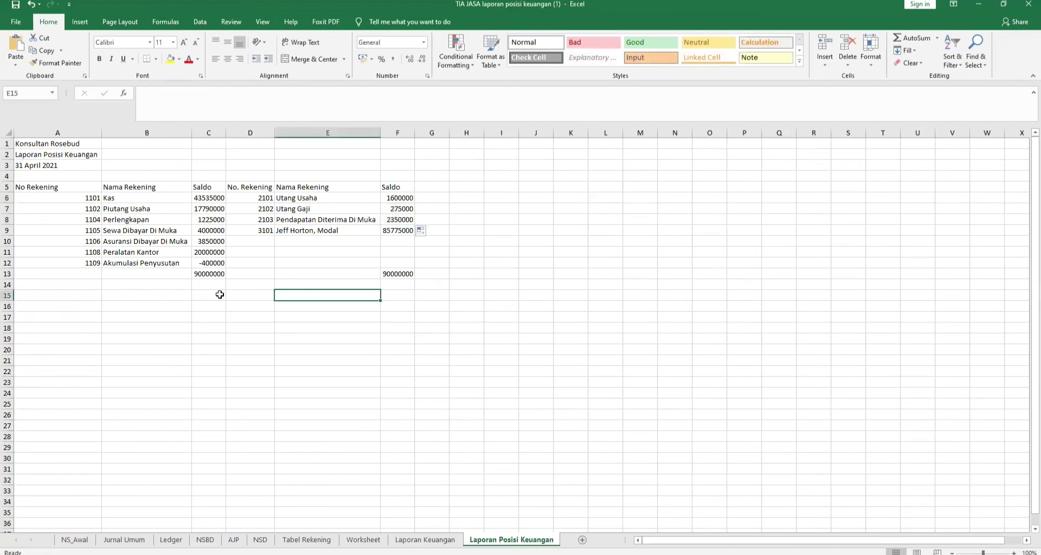
click(6, 187)
right_click(9, 188)
click(36, 264)
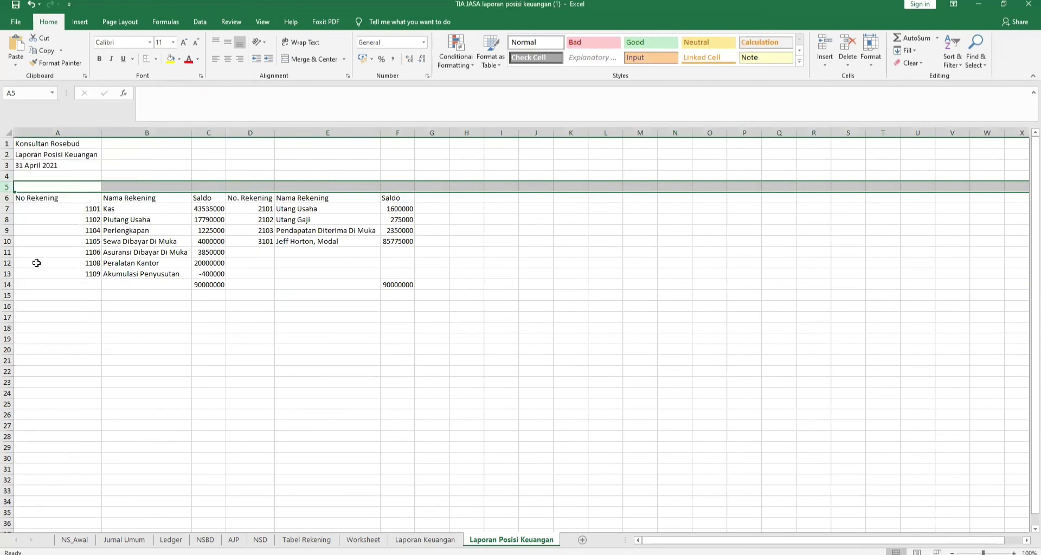
key(ctrl+z)
click(33, 211)
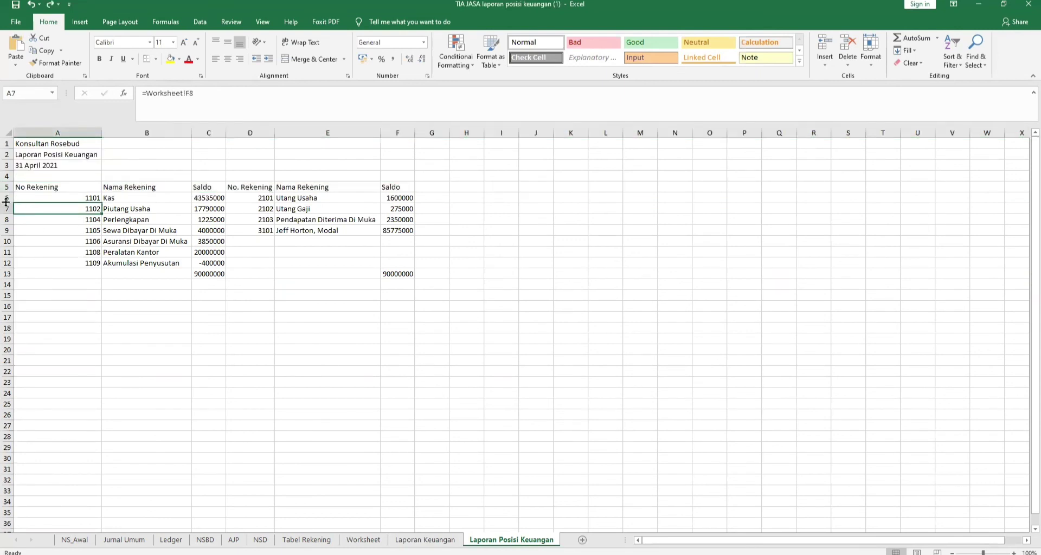
Step: Insert a blank row below the column headings and enter the section headings Aktiva in B6 and Pasiva in D6
click(6, 200)
right_click(7, 199)
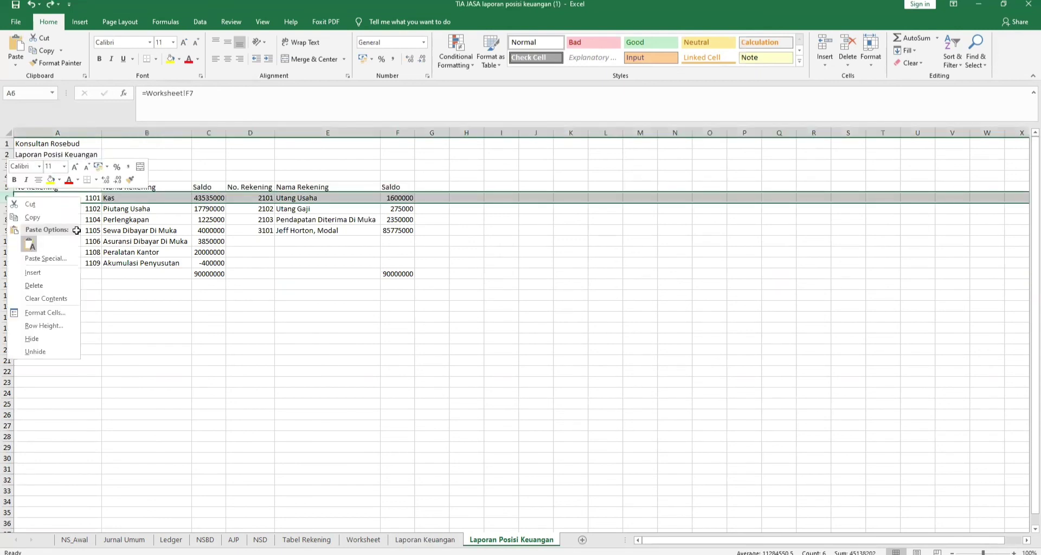
key(i)
click(115, 198)
text(Akti)
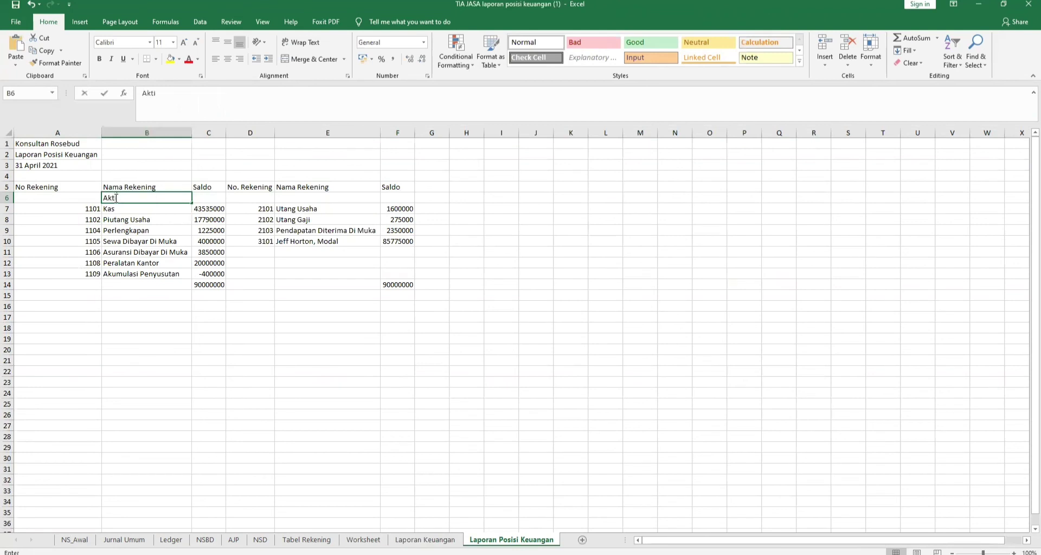
key(Tab)
key(Tab)
text(P)
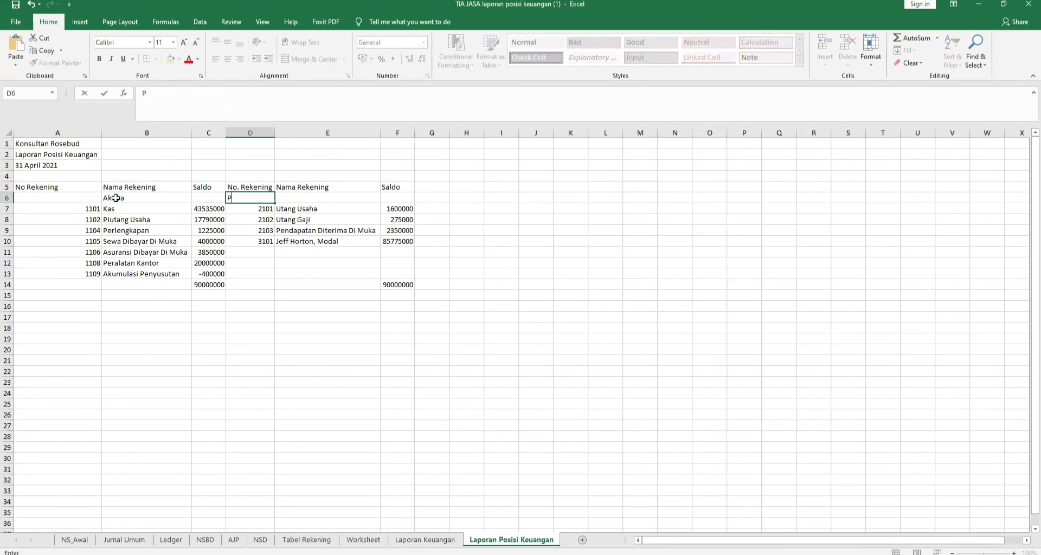
click(156, 218)
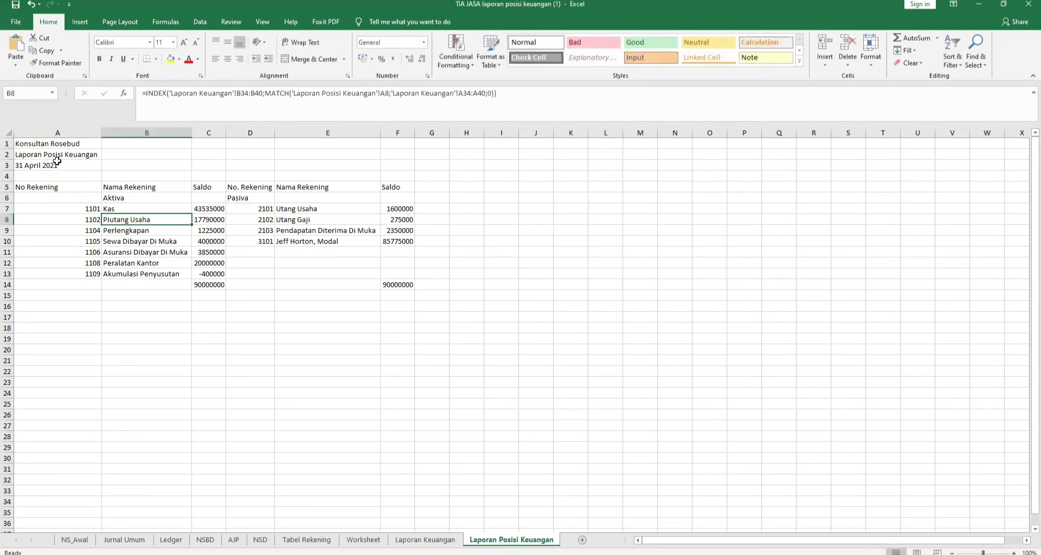
Step: Merge the three title rows across columns A to F separately and center their text
drag(53, 145, 388, 163)
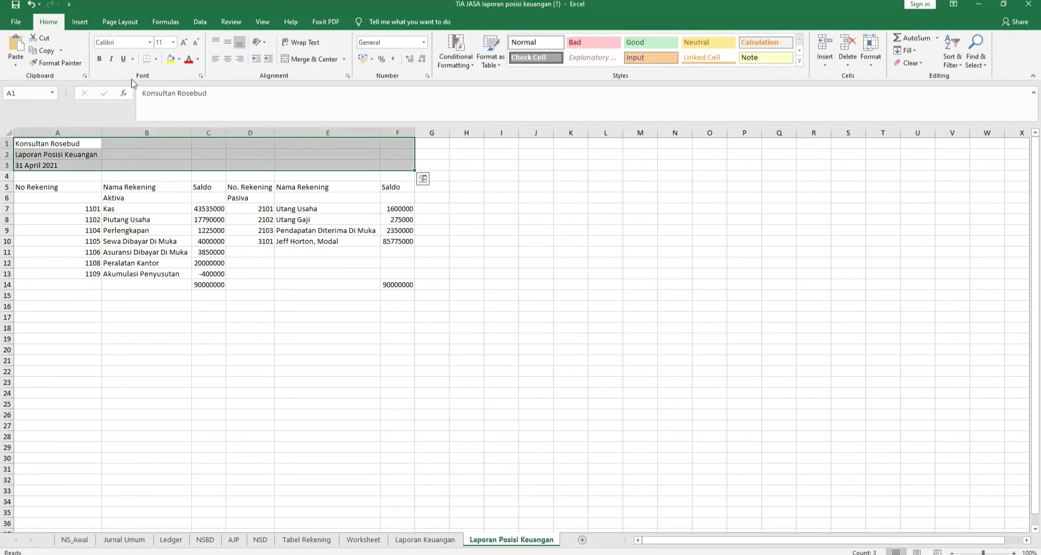
click(343, 60)
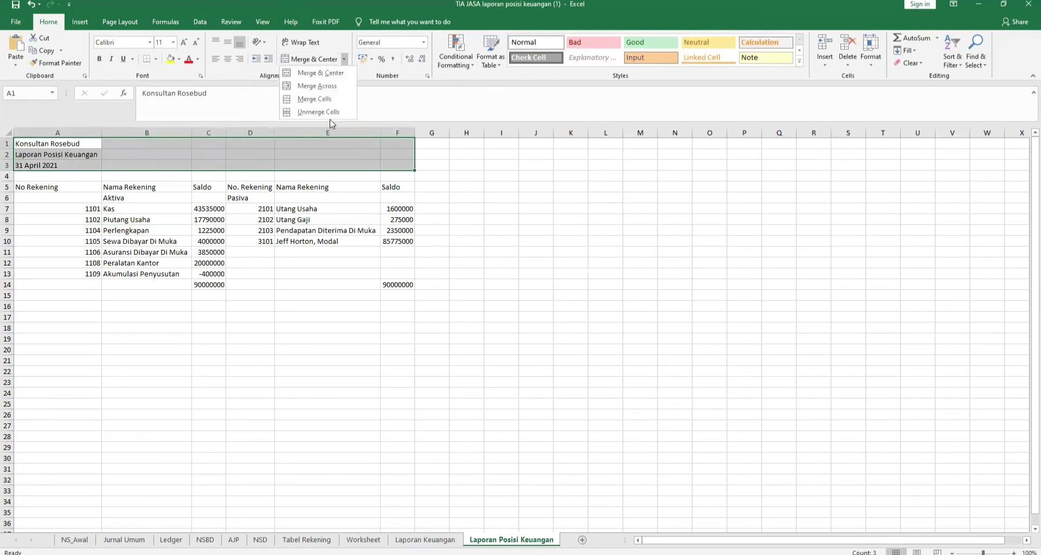
click(315, 89)
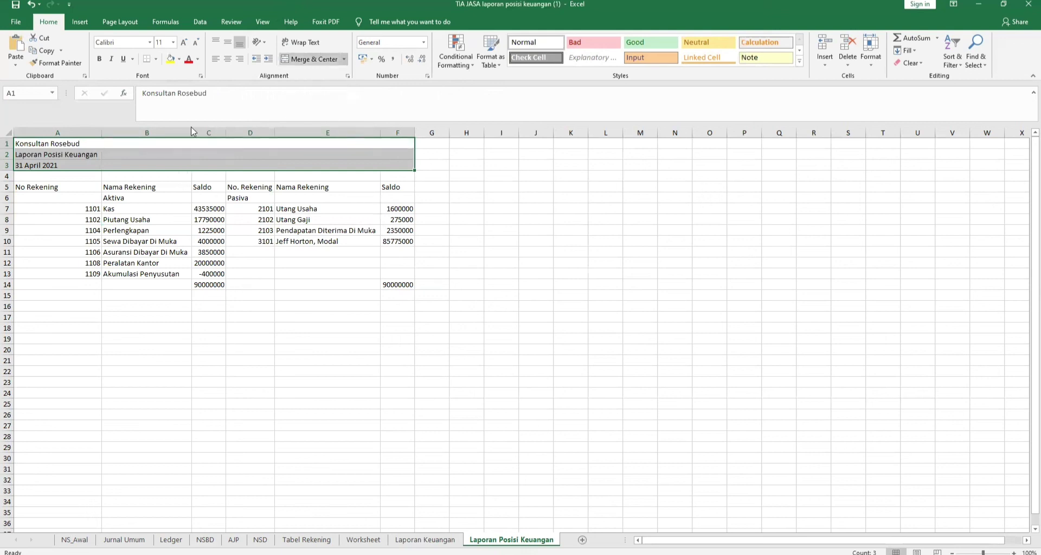
click(224, 63)
click(220, 290)
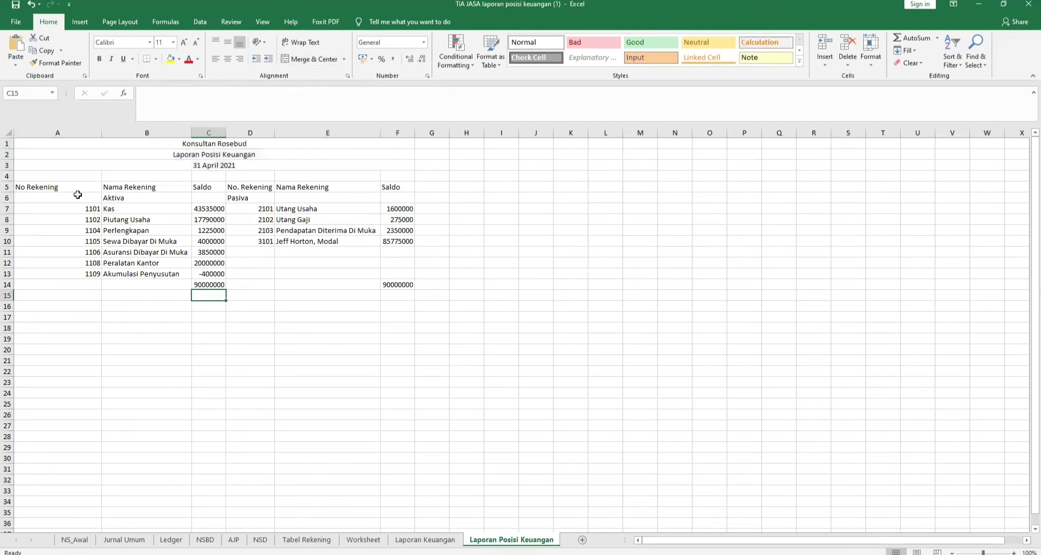
Step: Merge and center the Aktiva heading over A6:B6 and center the Pasiva heading in D6
drag(51, 198, 148, 197)
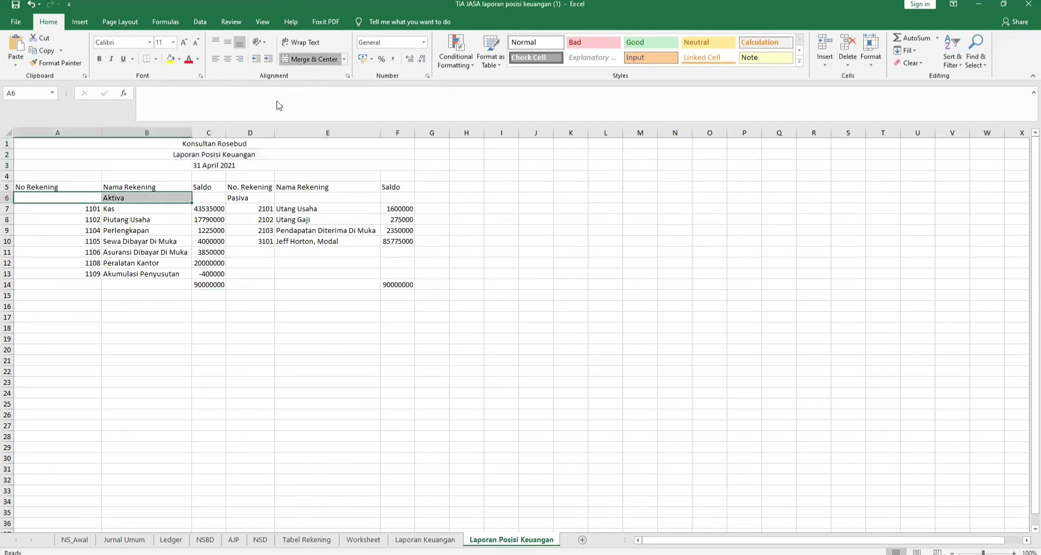
click(309, 59)
drag(244, 199, 380, 198)
click(228, 59)
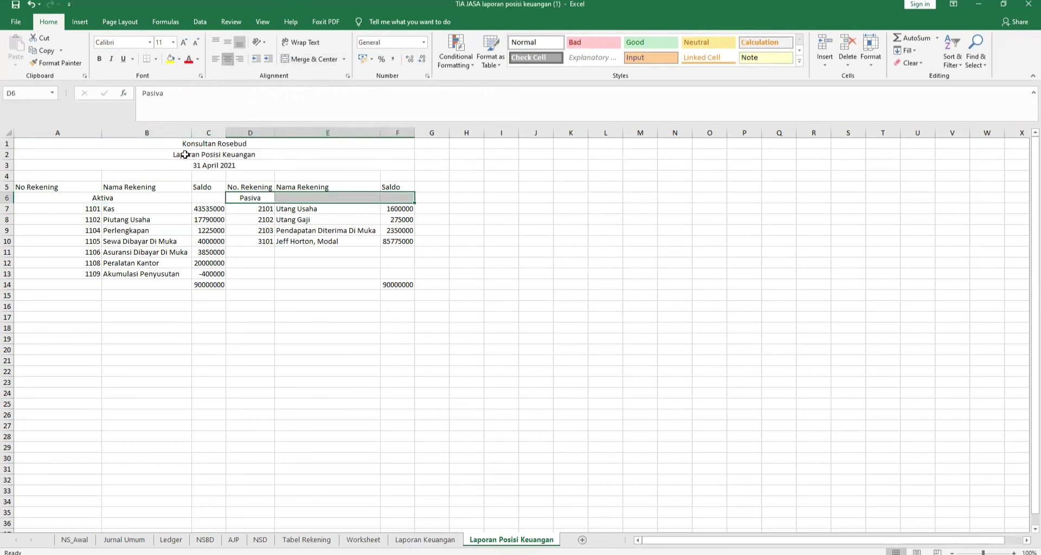
Step: Unmerge the Aktiva heading and merge and center it again across A6:C6
drag(82, 198, 207, 198)
click(240, 59)
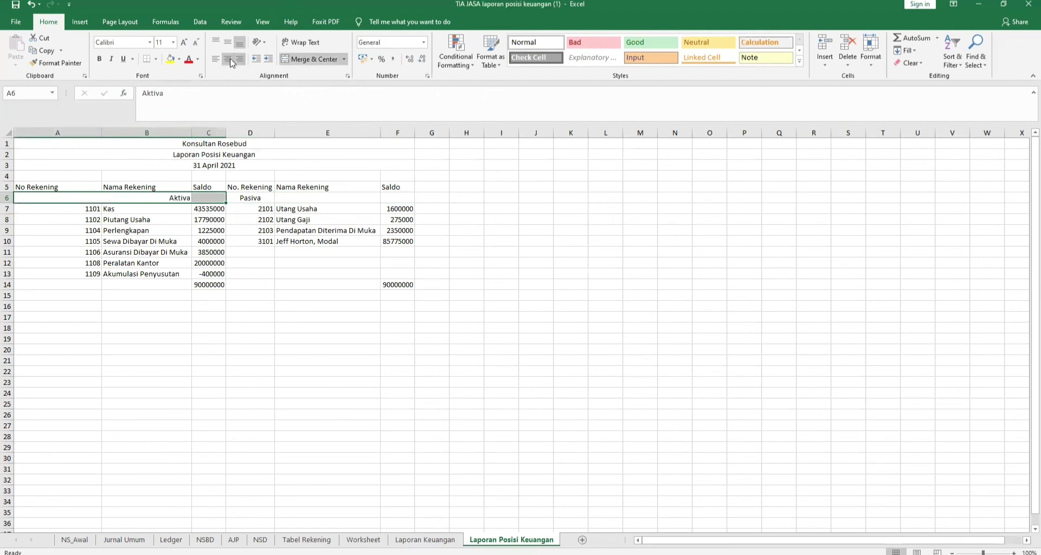
click(228, 58)
click(310, 60)
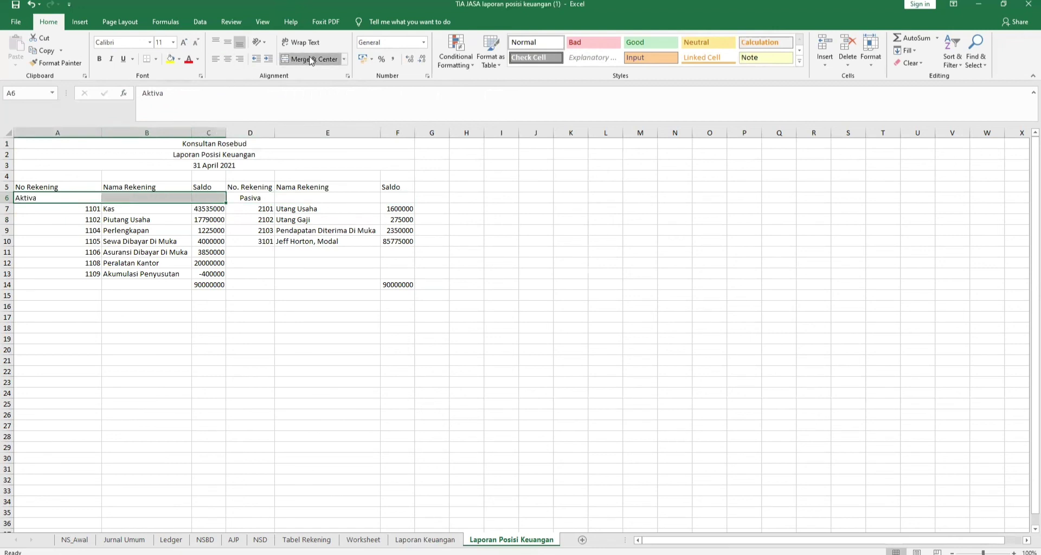
click(321, 338)
click(208, 295)
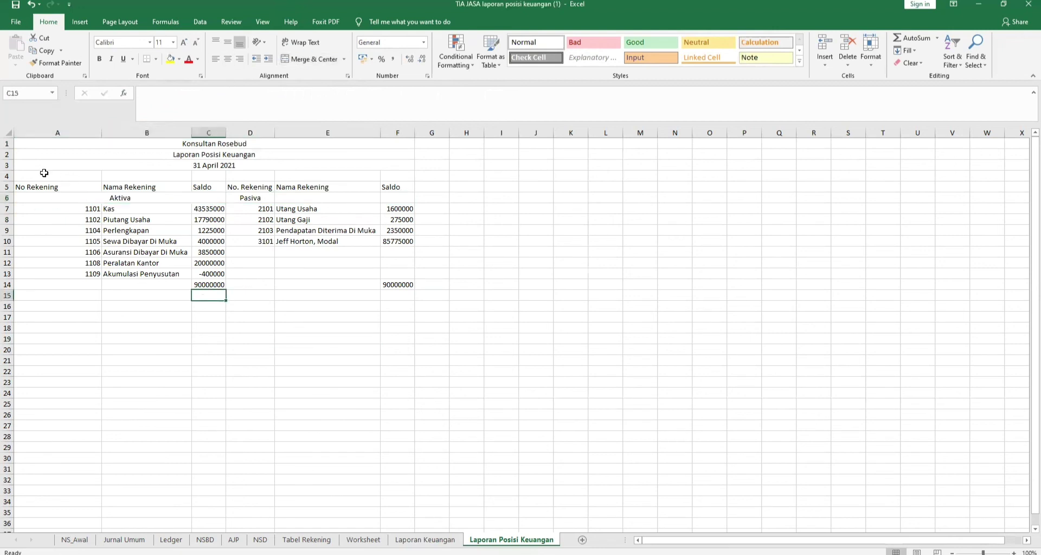
Step: Add borders to all cells of the table A5:F14 and merge and center the Pasiva heading across D6:F6
drag(29, 186, 409, 284)
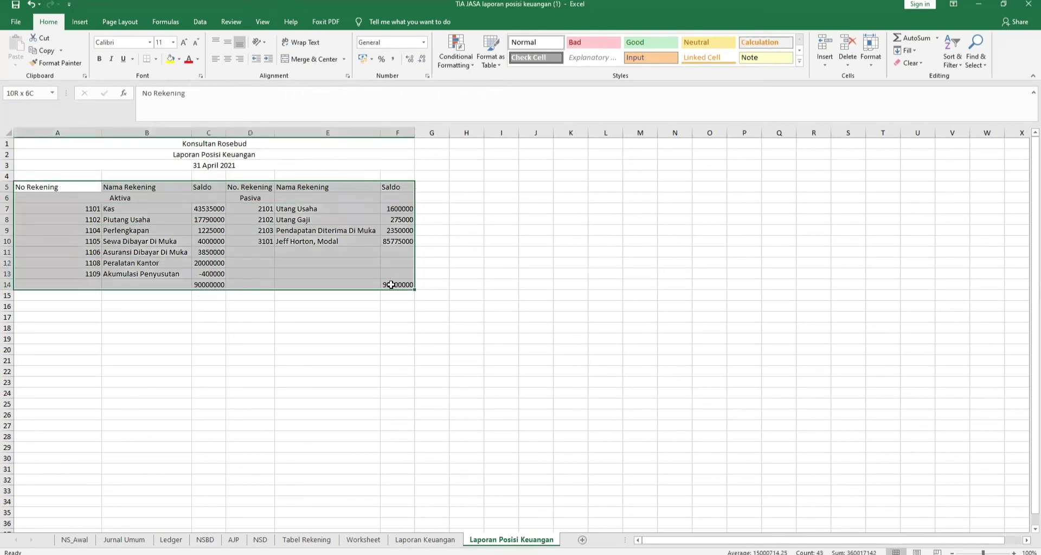
click(171, 153)
drag(59, 188, 394, 280)
drag(250, 198, 398, 198)
click(309, 58)
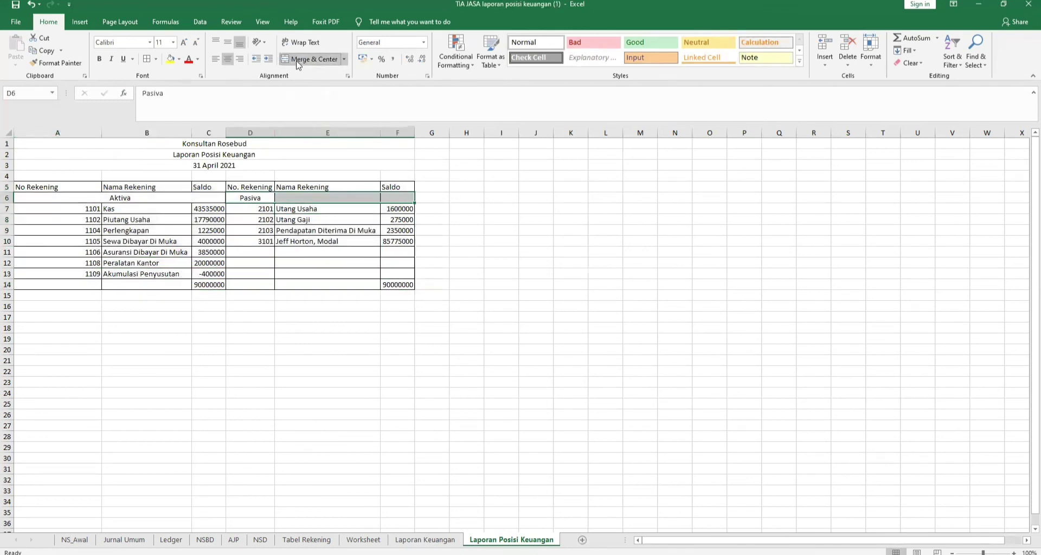
Step: Try applying the custom rupiah number format without decimals (_-Rp* #.##0) to the whole table A5:F14
click(165, 268)
drag(19, 190, 401, 284)
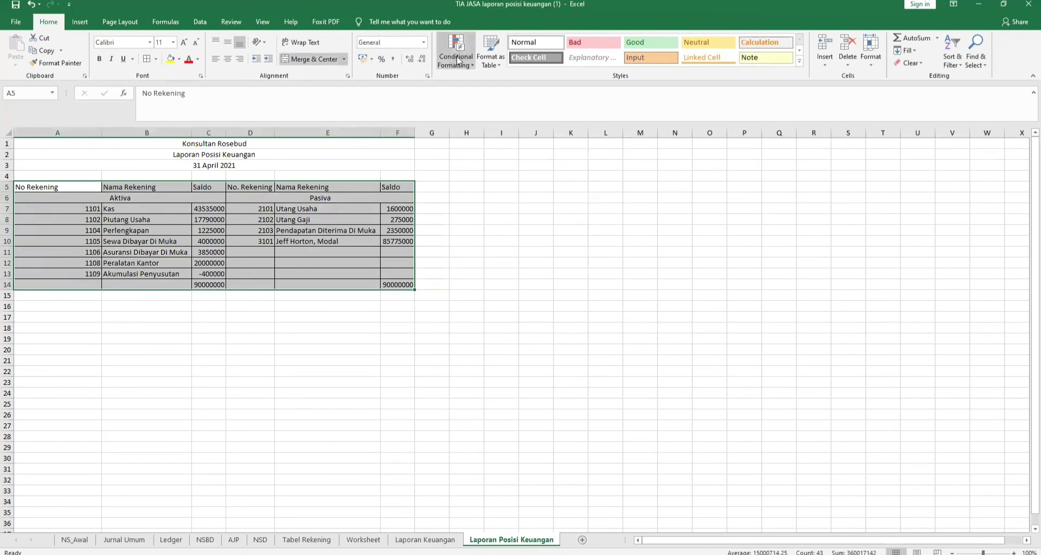
click(423, 42)
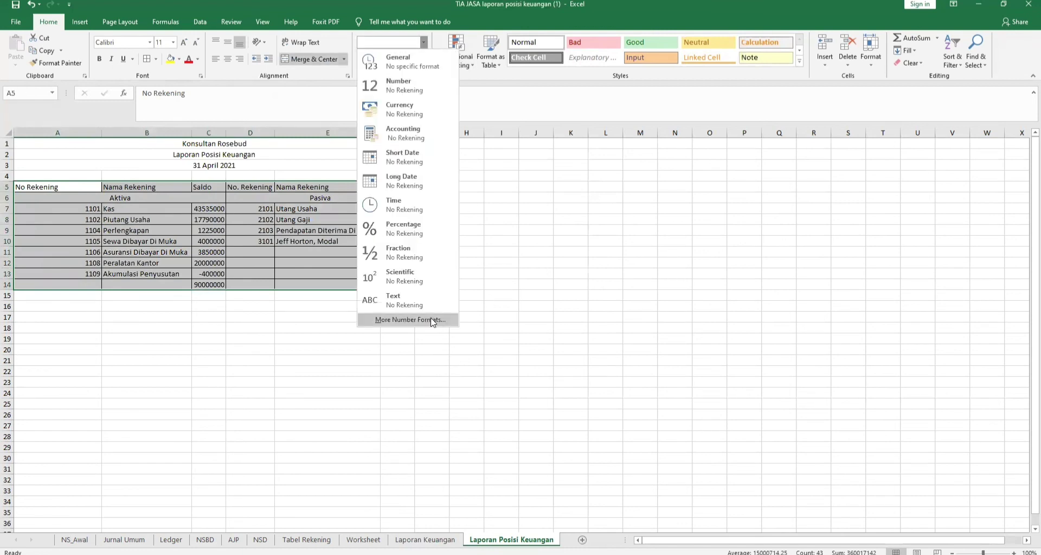
click(432, 298)
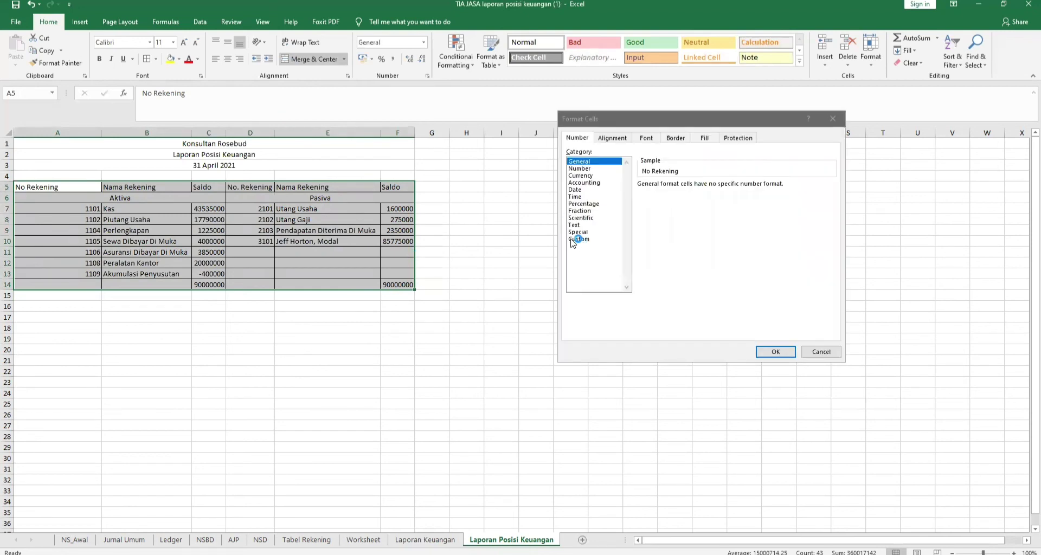
click(578, 239)
click(803, 217)
scroll(781, 247, down, 5)
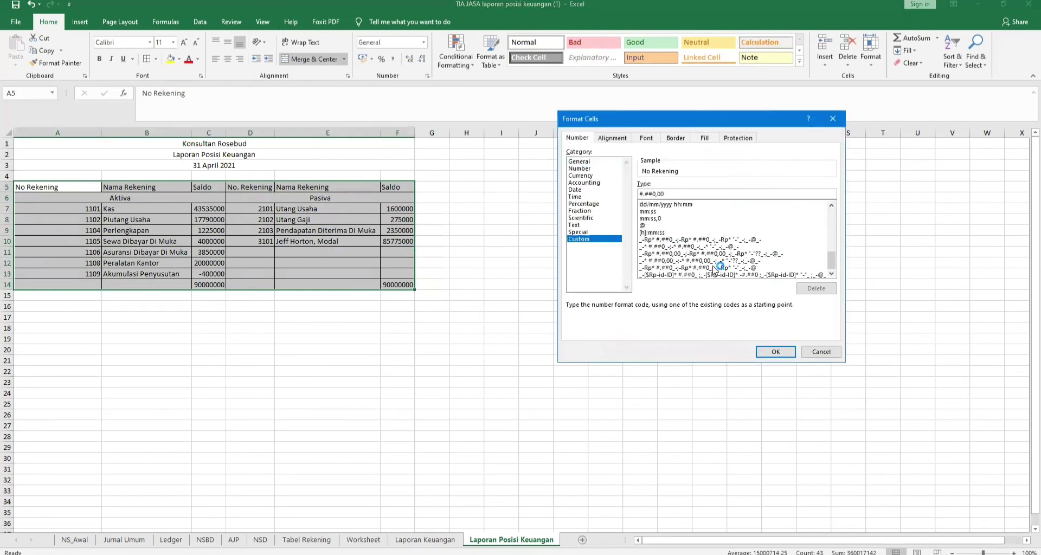
click(750, 267)
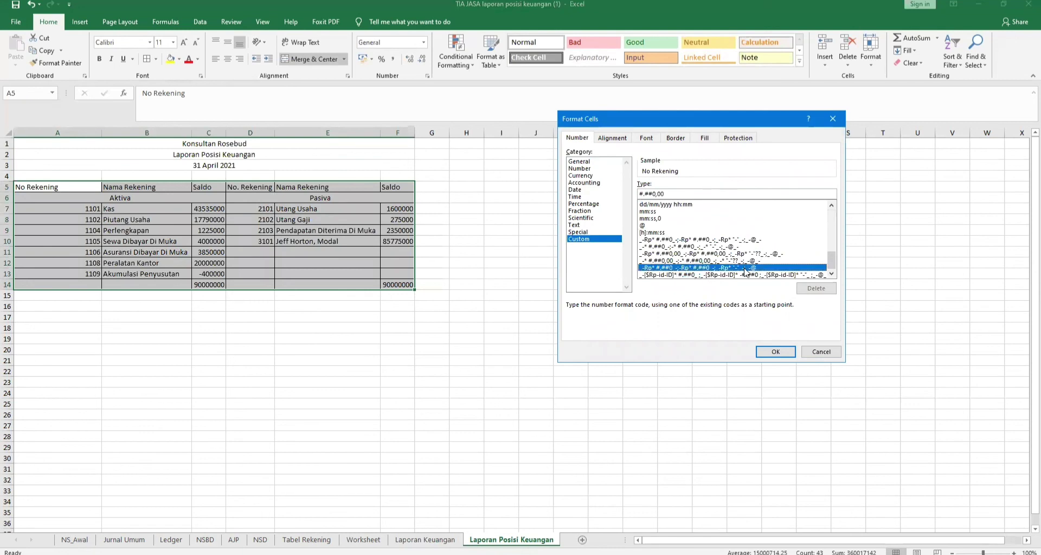
click(775, 352)
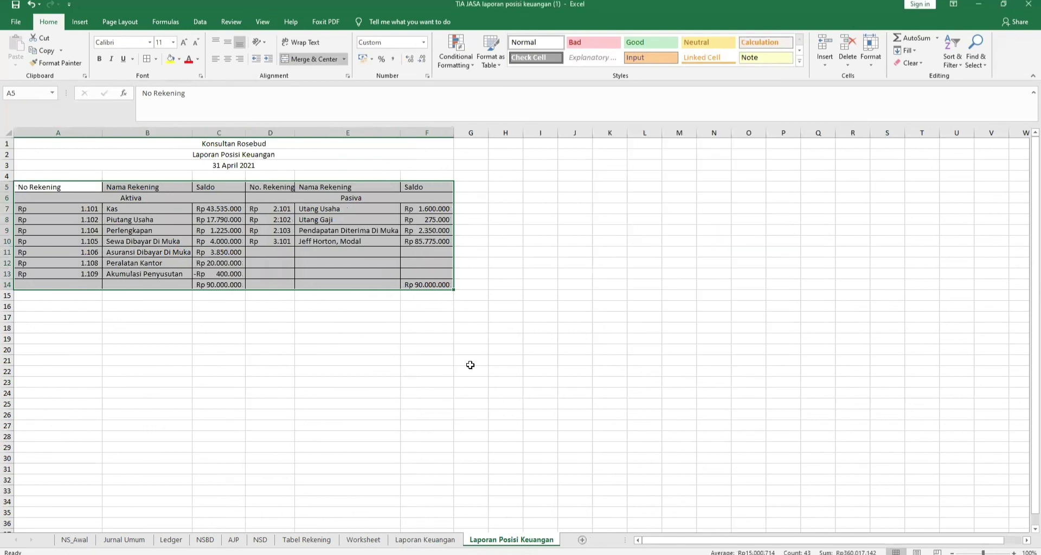
click(471, 361)
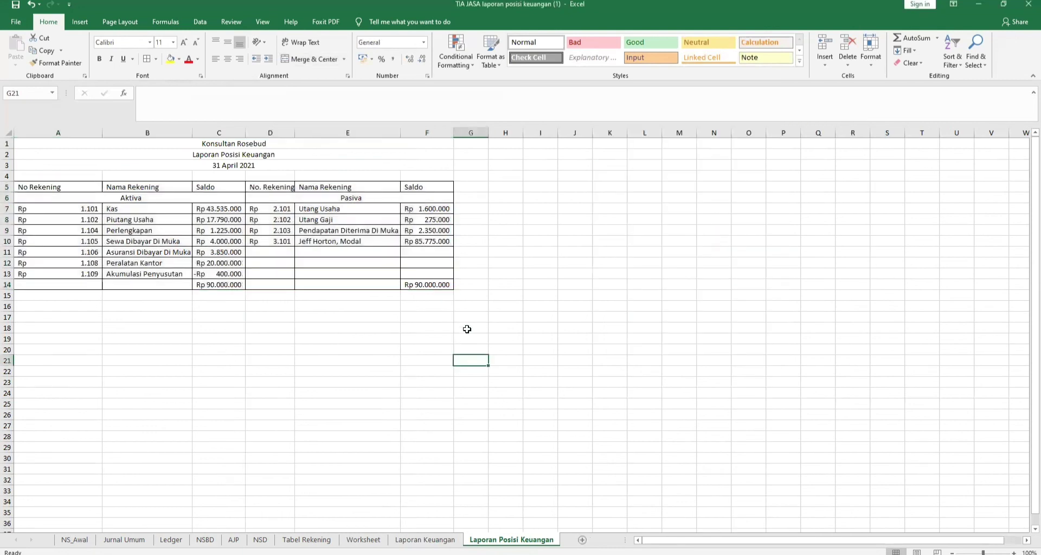
Step: Autofit column D, then undo the width change and the rupiah format on the whole table
double_click(295, 132)
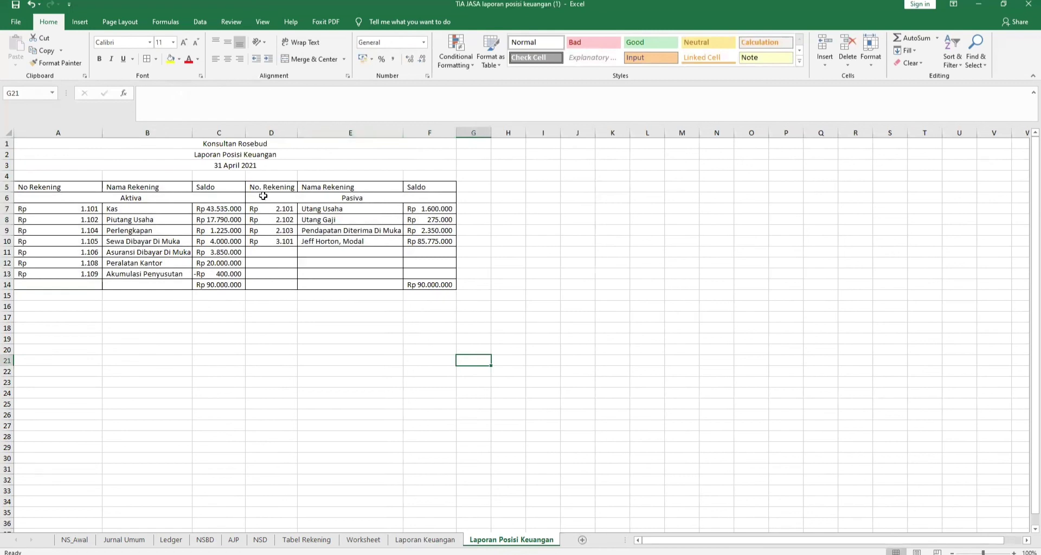
key(ctrl+z)
key(ctrl+z)
Step: Apply the custom rupiah number format without decimals (_-Rp* #.##0) to the Aktiva balances in C7:C14
drag(205, 209, 209, 285)
click(424, 43)
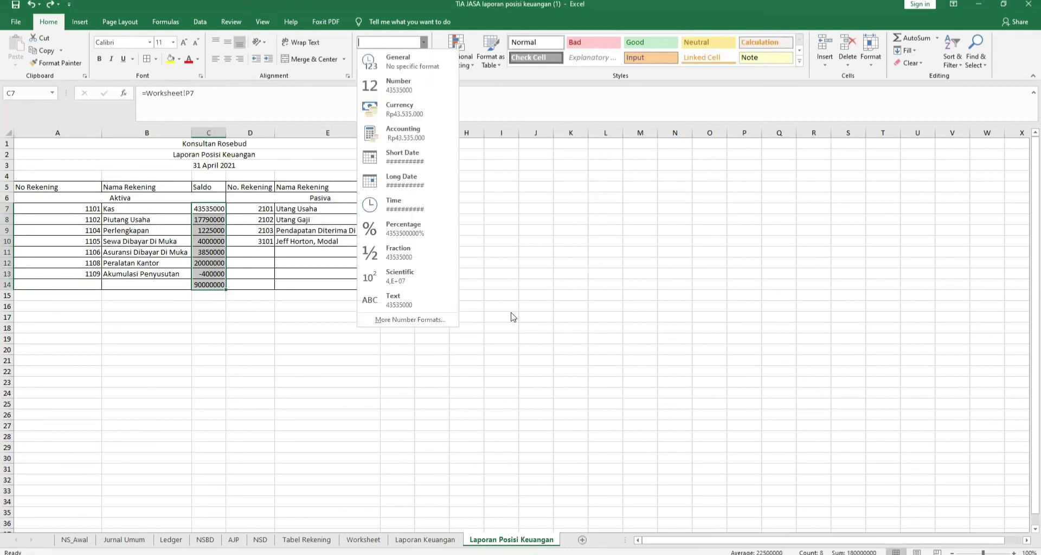
key(Return)
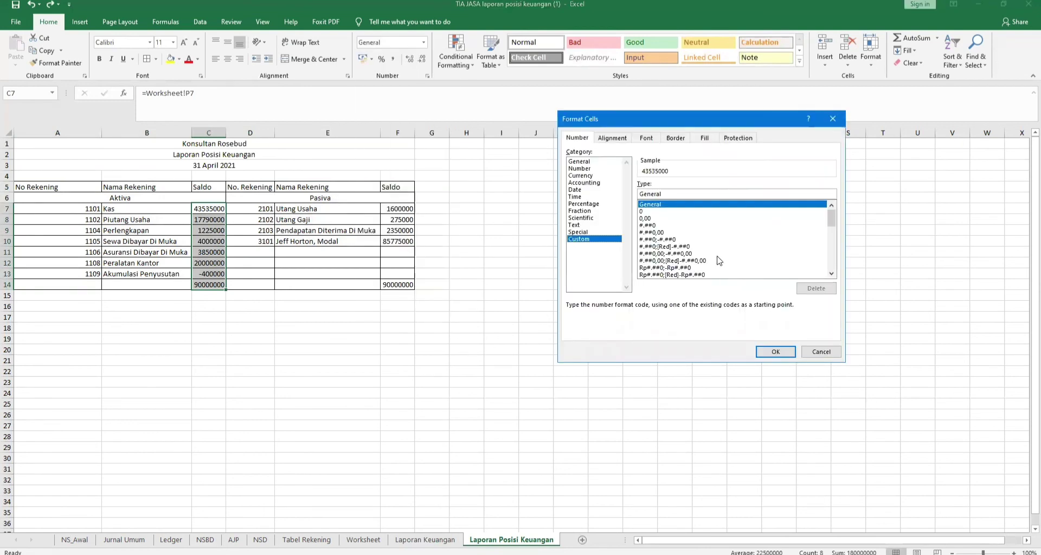
scroll(726, 262, down, 5)
click(726, 261)
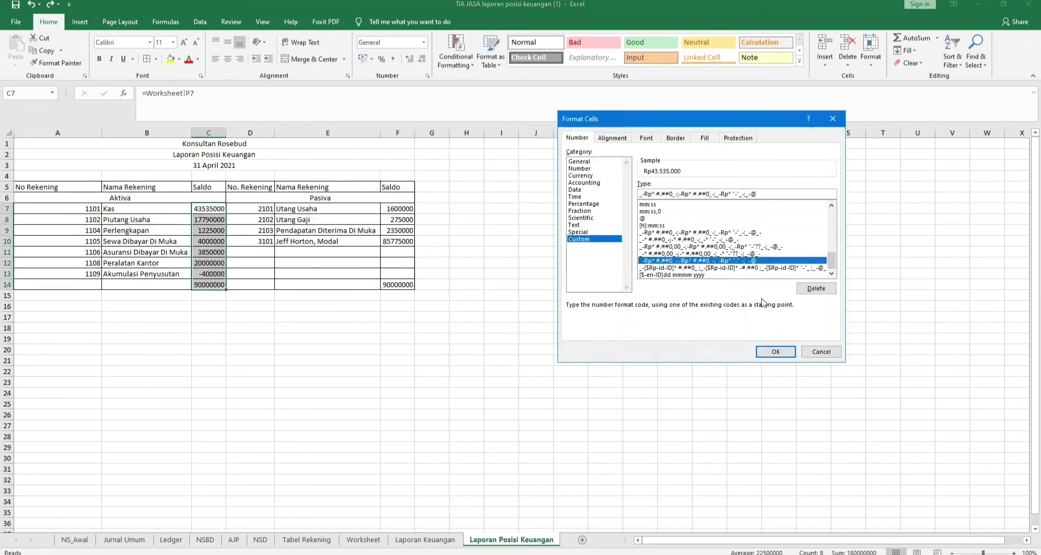
click(775, 352)
Step: Apply the custom rupiah number format without decimals (_-Rp* #.##0) to the Pasiva balances in F7:F14
drag(423, 211, 424, 283)
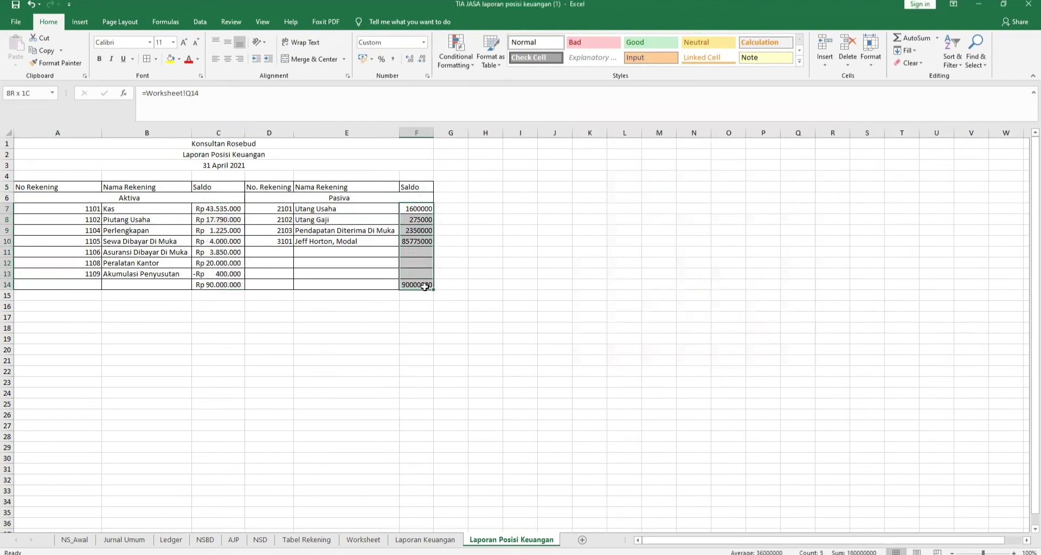
click(424, 43)
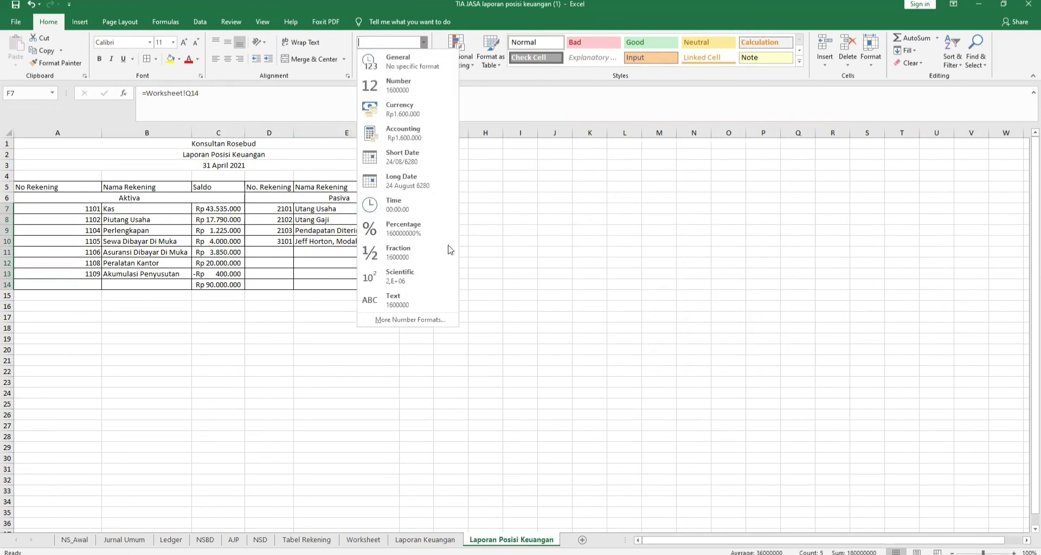
click(428, 321)
click(579, 239)
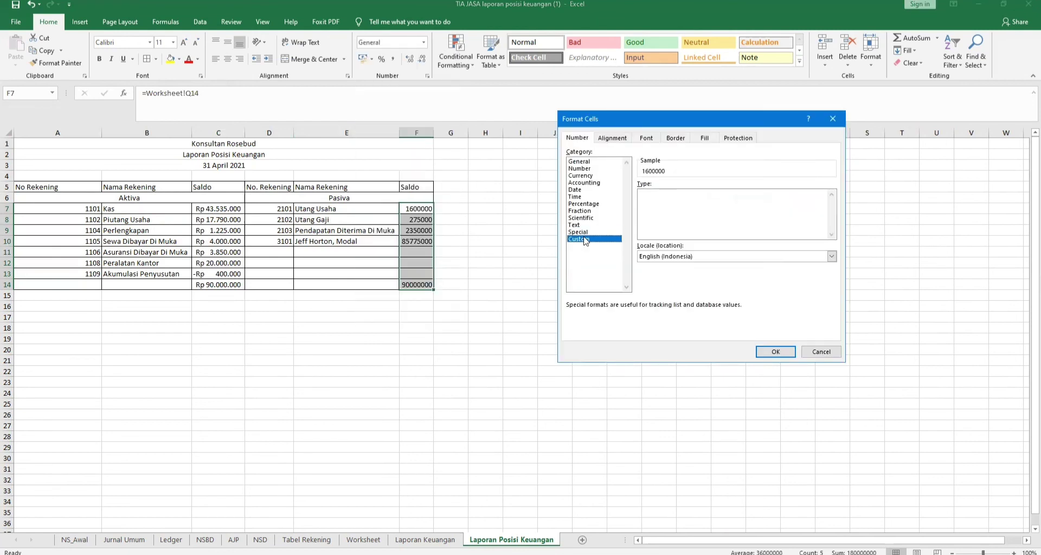
click(717, 247)
scroll(724, 251, down, 10)
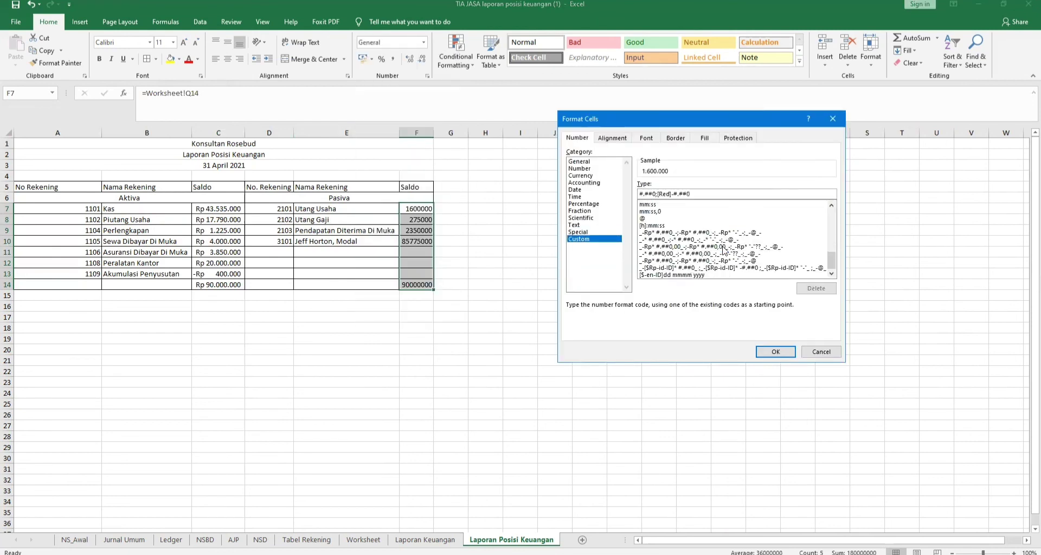
click(715, 263)
click(775, 351)
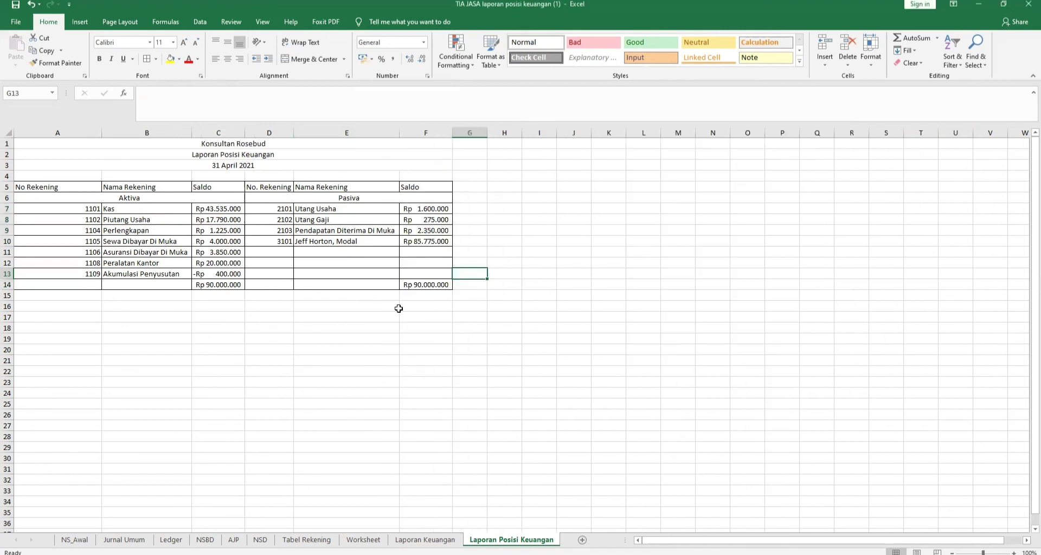
Step: Close the workbook with the finished Laporan Posisi Keuangan
click(321, 326)
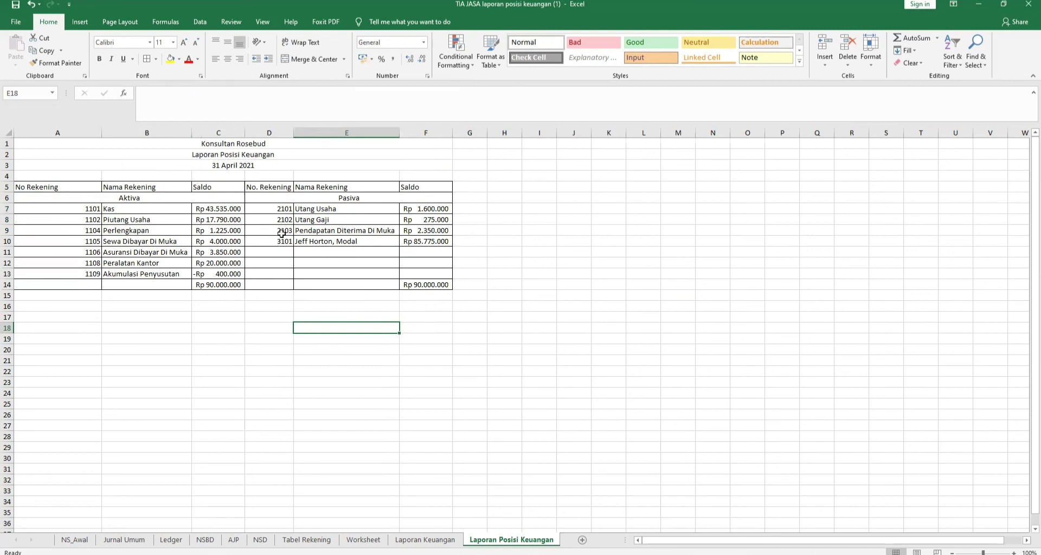
click(1029, 4)
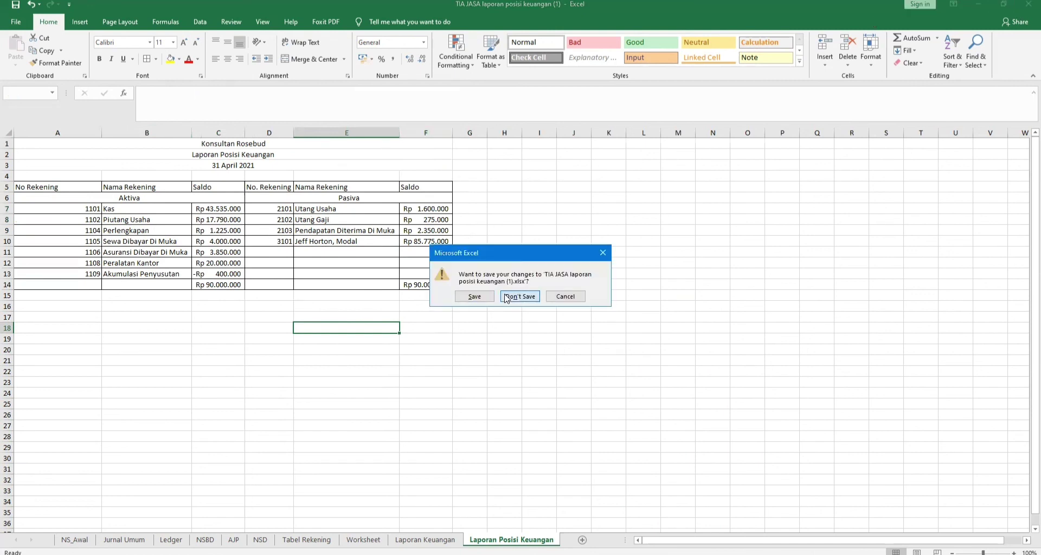